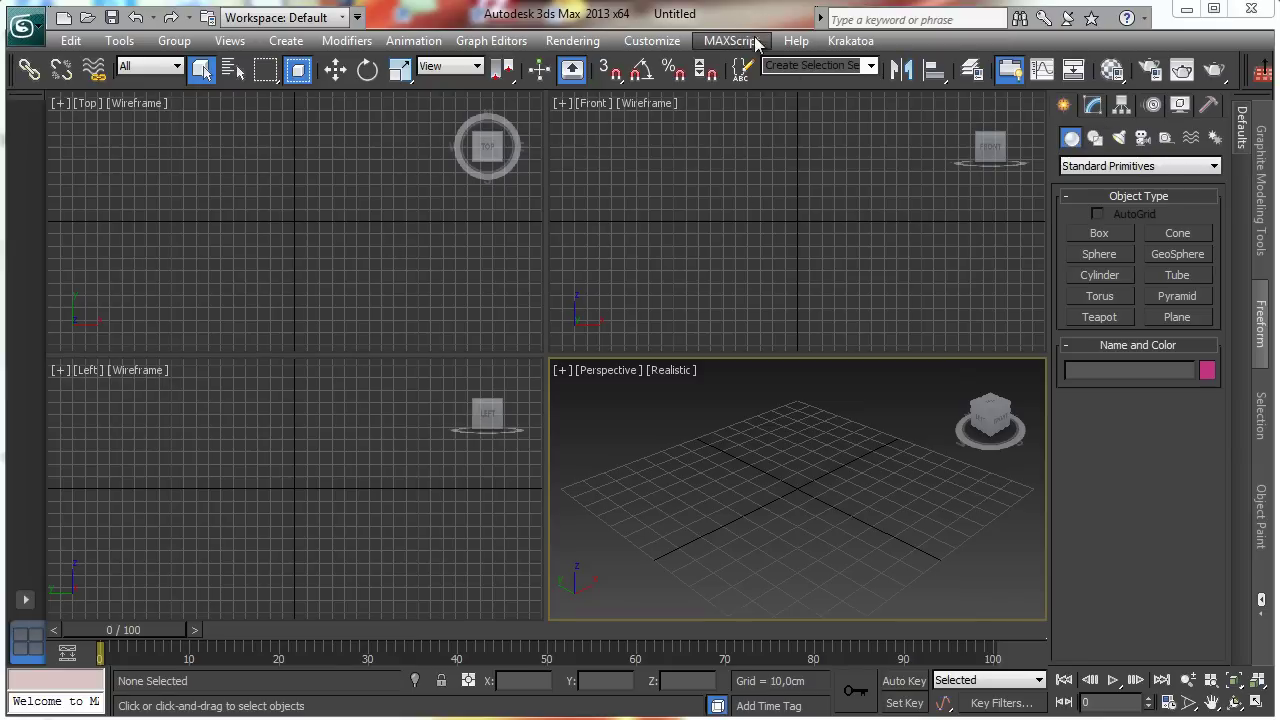
# Confirm metric centimeters as the scene's display unit scale
pyautogui.click(680, 303)
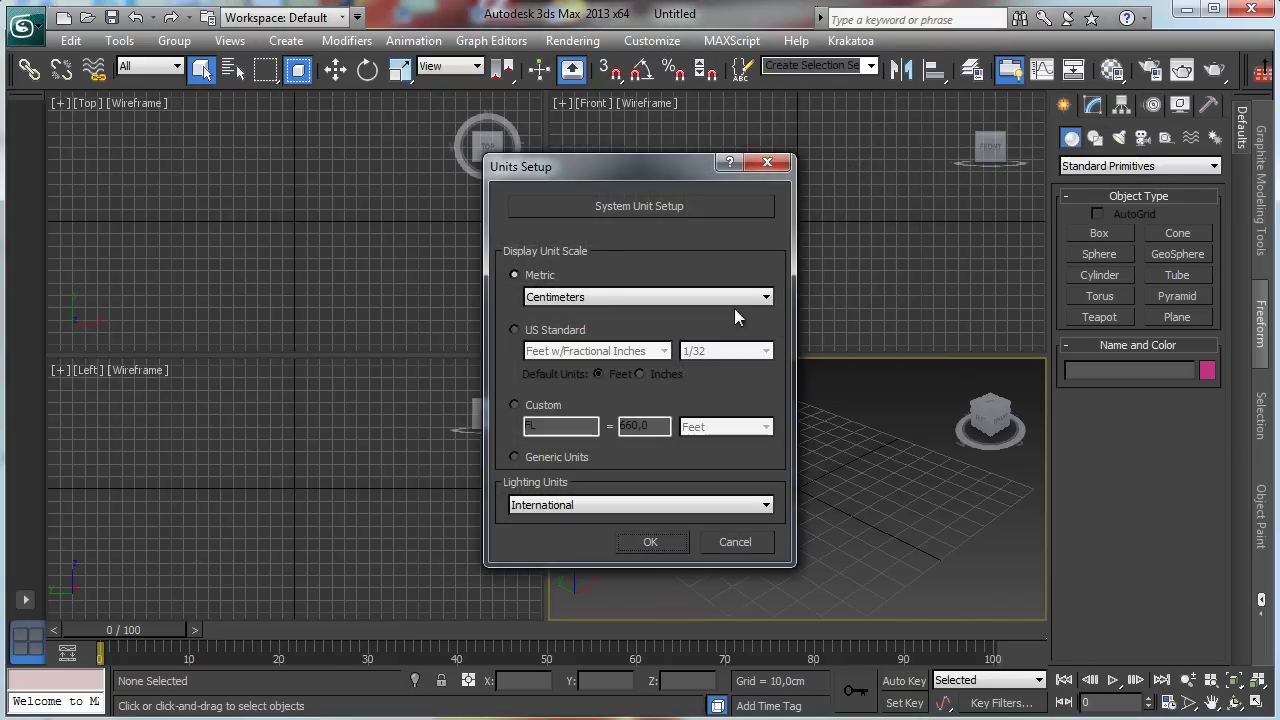
pyautogui.click(649, 543)
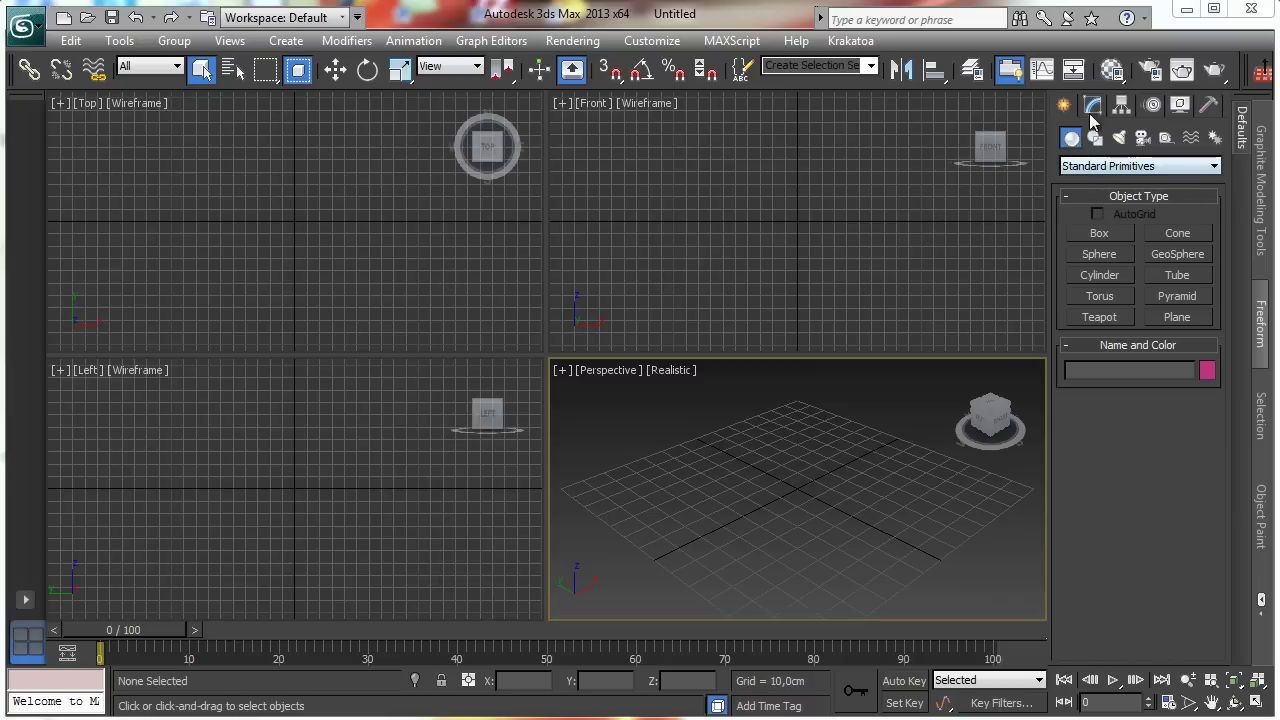
# Create a box in the perspective view, about 110 cm long, 75 cm wide and 9 cm high
pyautogui.click(1126, 232)
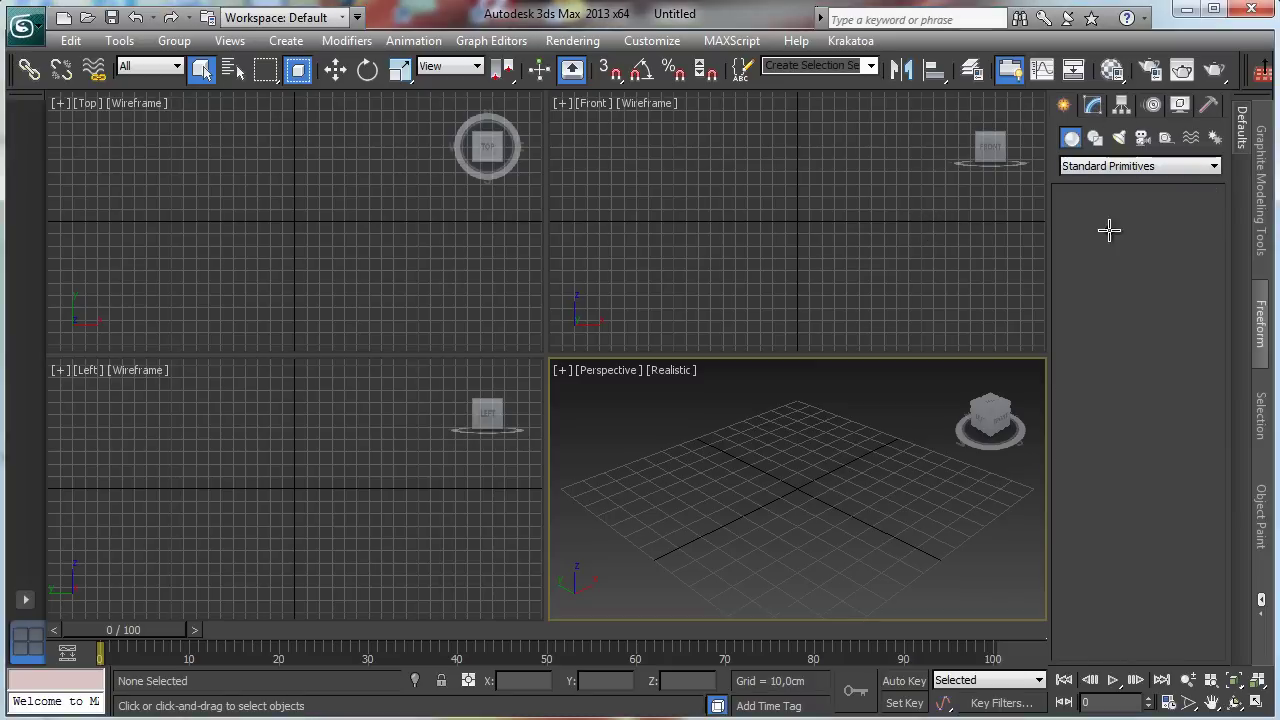
pyautogui.moveTo(762, 430); pyautogui.dragTo(817, 600)
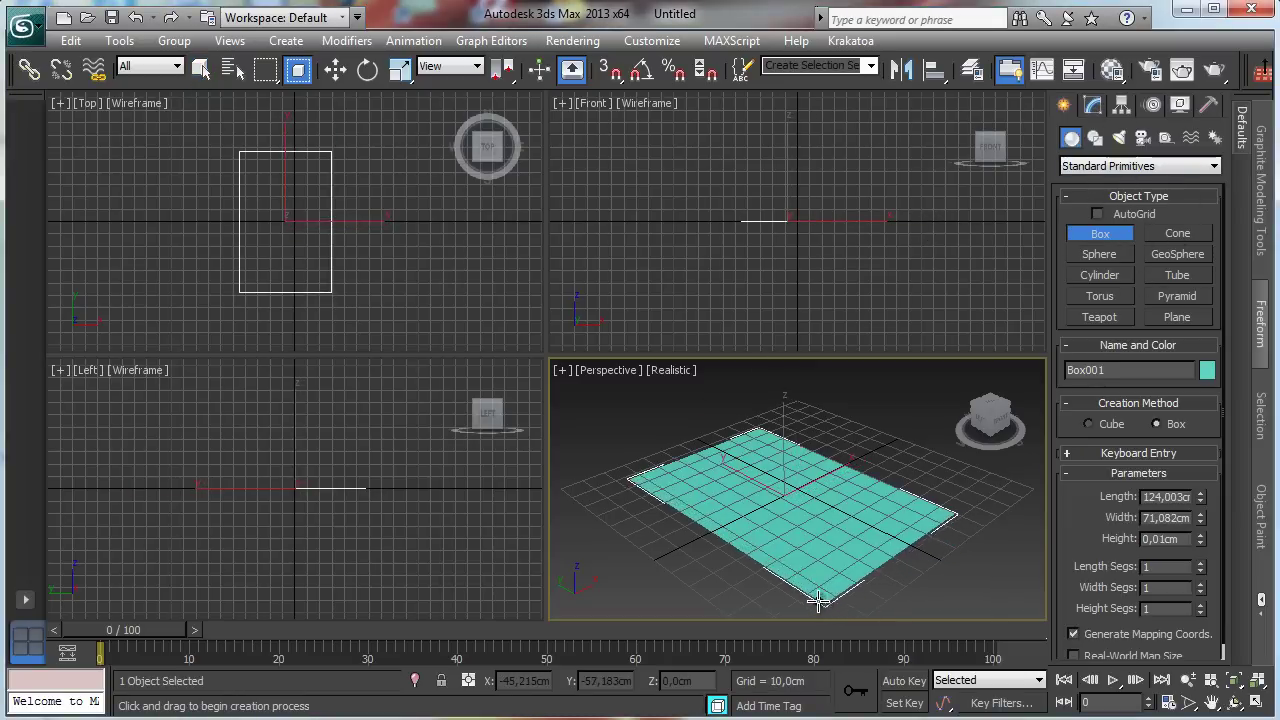
pyautogui.click(811, 582)
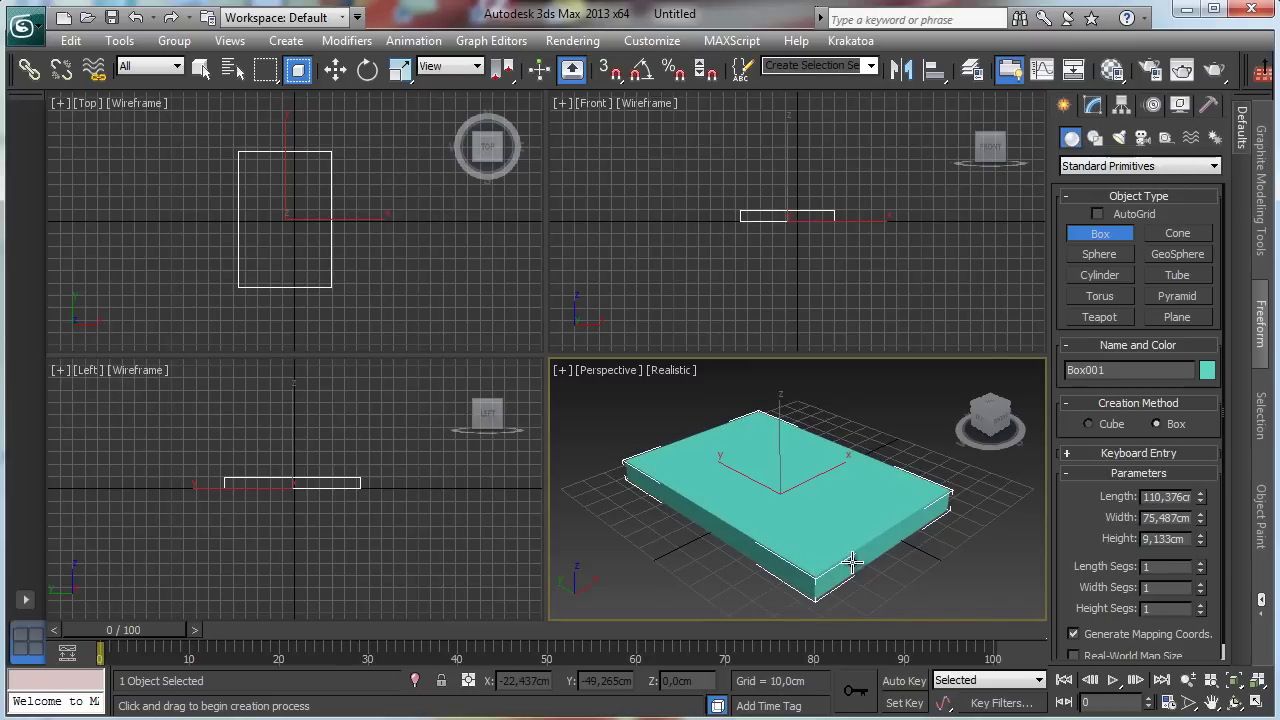
# Set the box's length and width to 30 cm and its height to 2 cm
pyautogui.click(1093, 105)
pyautogui.doubleClick(1177, 388)
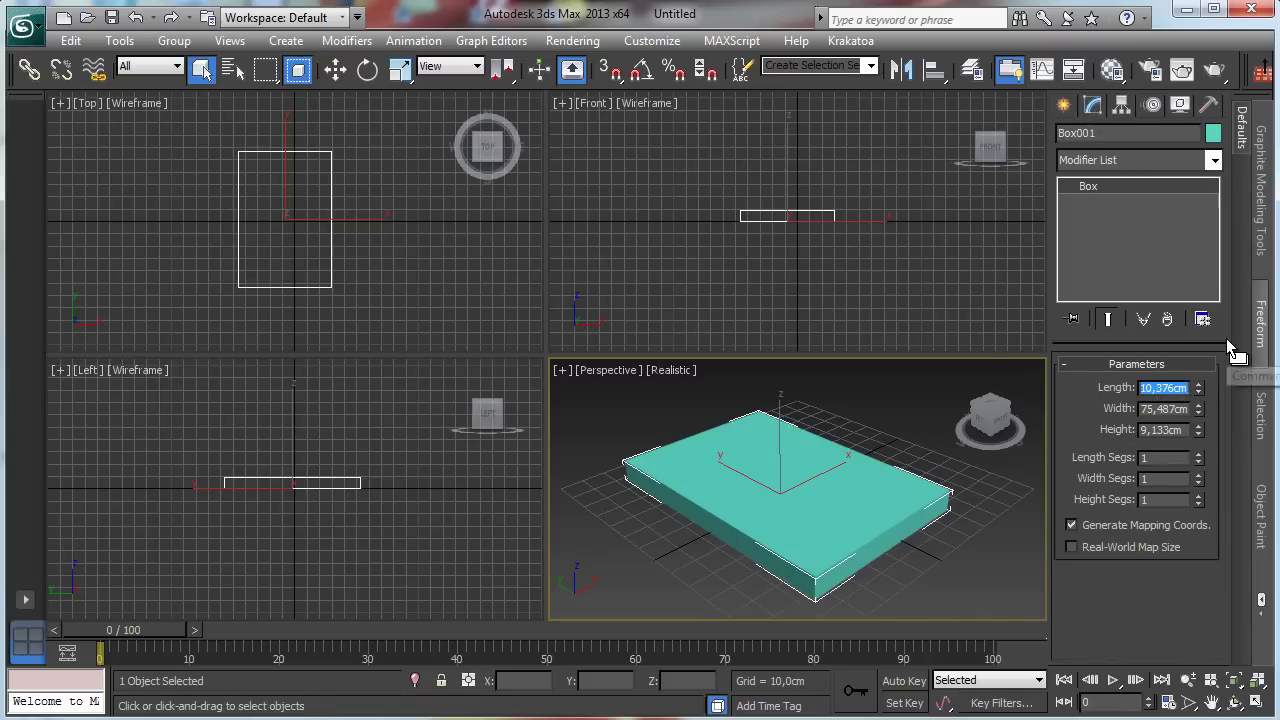
pyautogui.write('30')
pyautogui.press('Return')
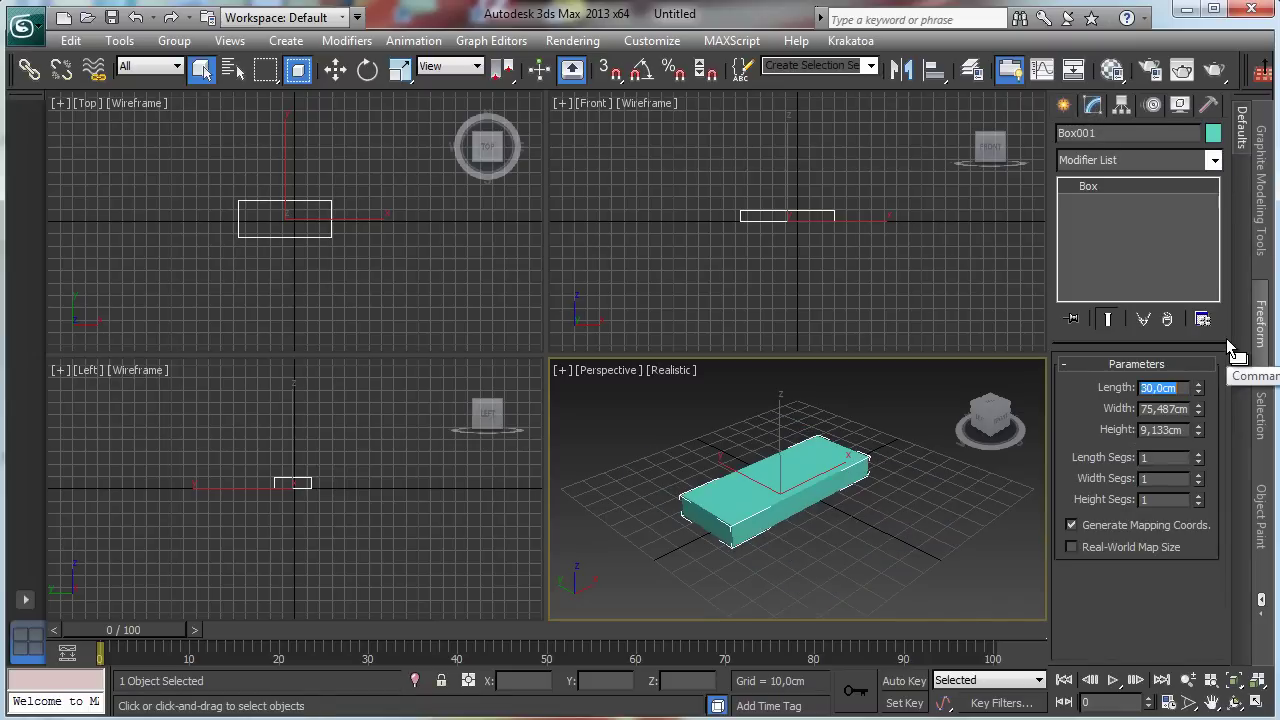
pyautogui.press('Tab')
pyautogui.write('30')
pyautogui.press('Return')
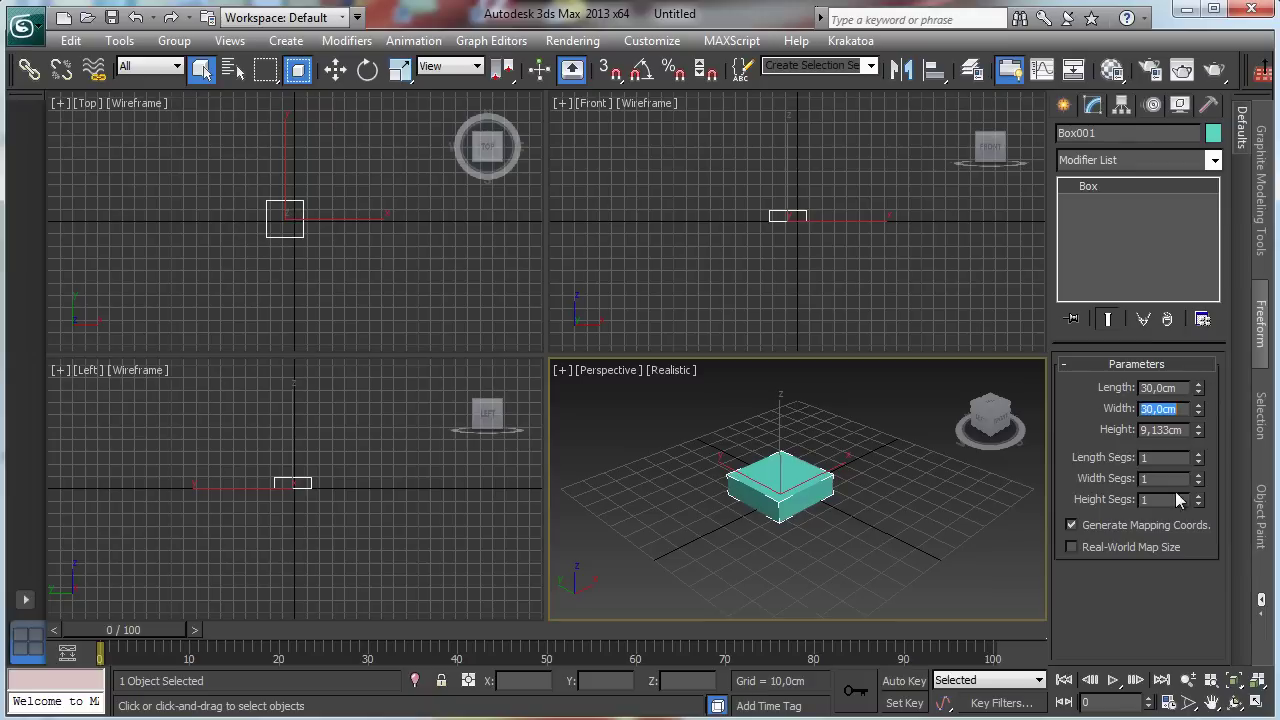
pyautogui.press('Tab')
pyautogui.write('2')
pyautogui.press('Return')
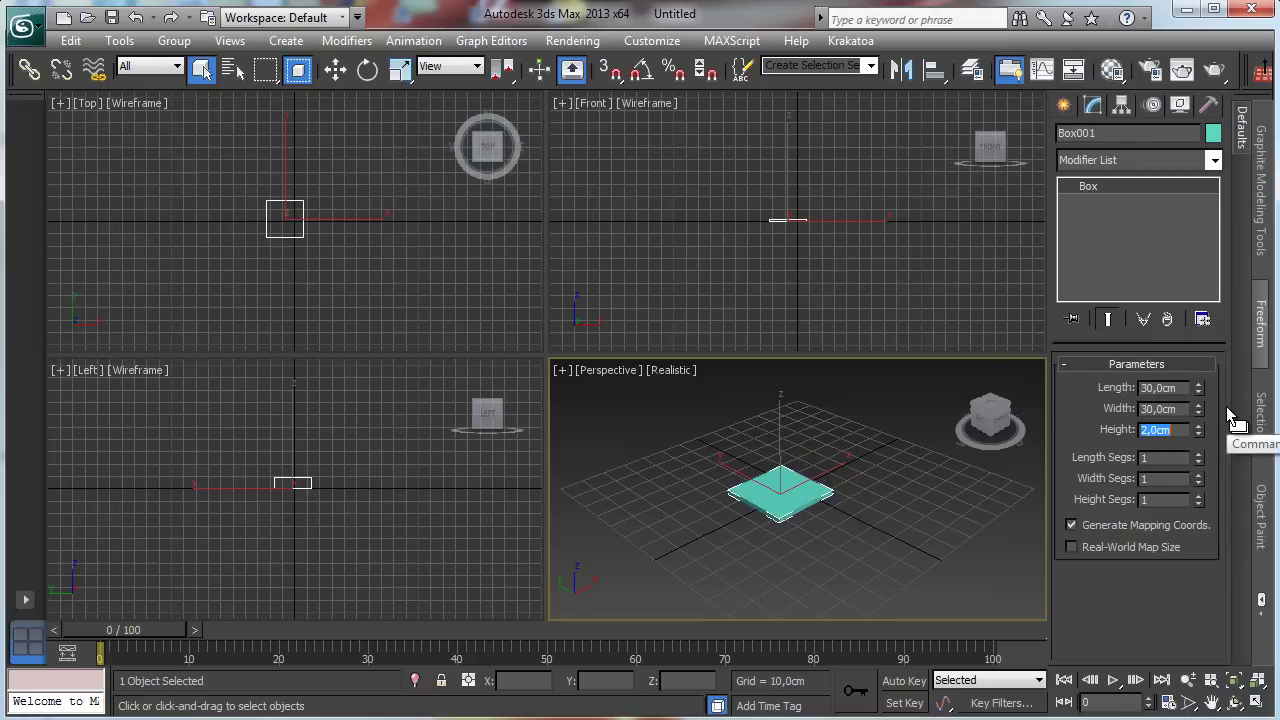
# Reduce the box's height to 1 cm and show the perspective view full size
pyautogui.click(1257, 680)
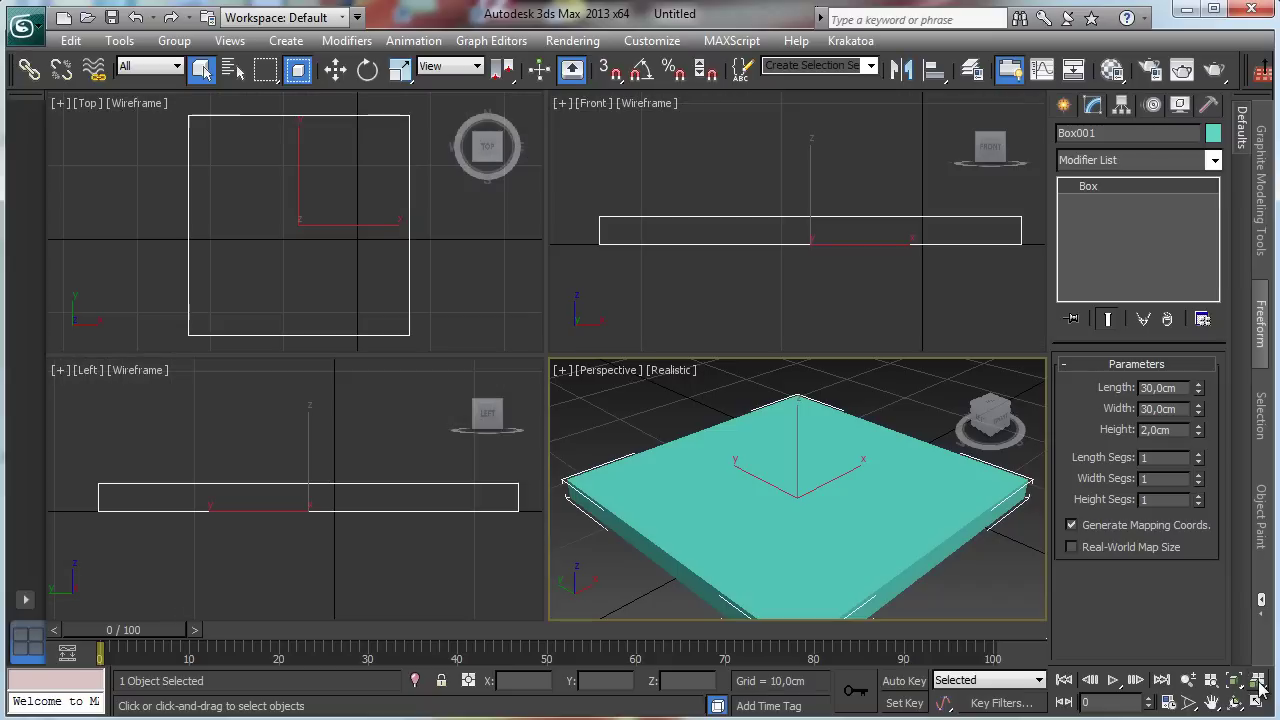
pyautogui.doubleClick(1180, 430)
pyautogui.write('1')
pyautogui.press('Return')
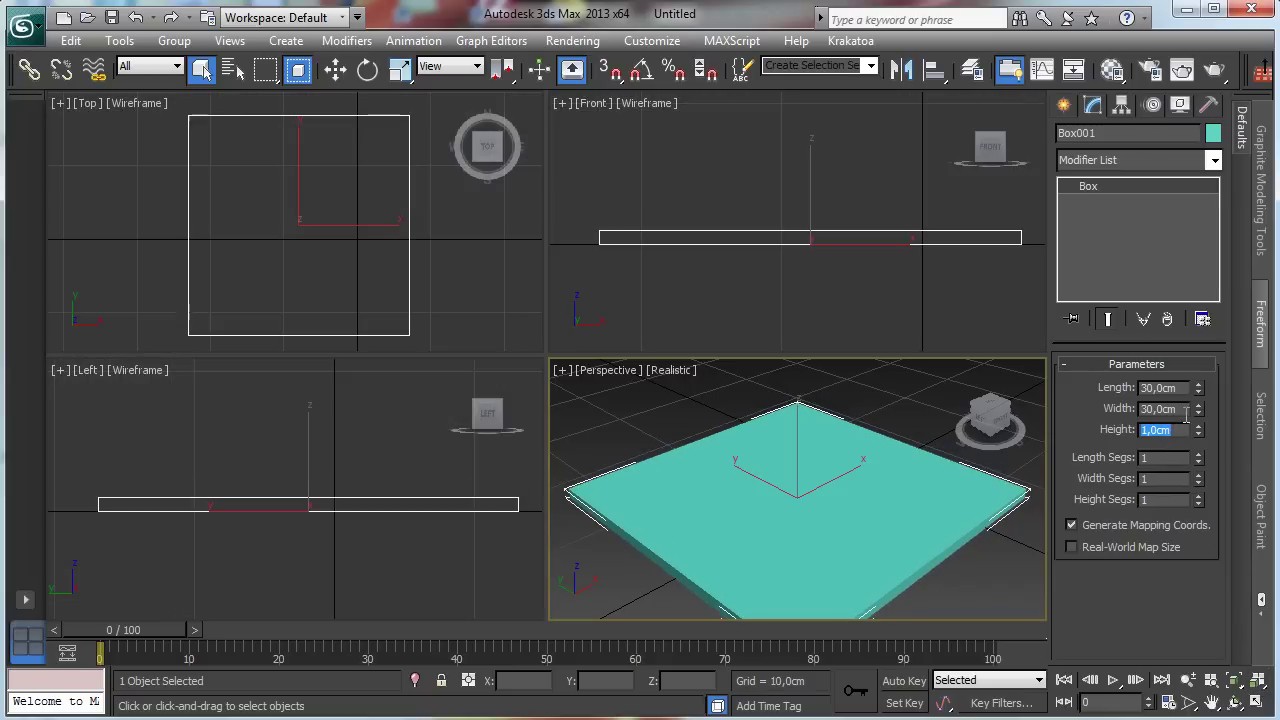
pyautogui.click(1257, 702)
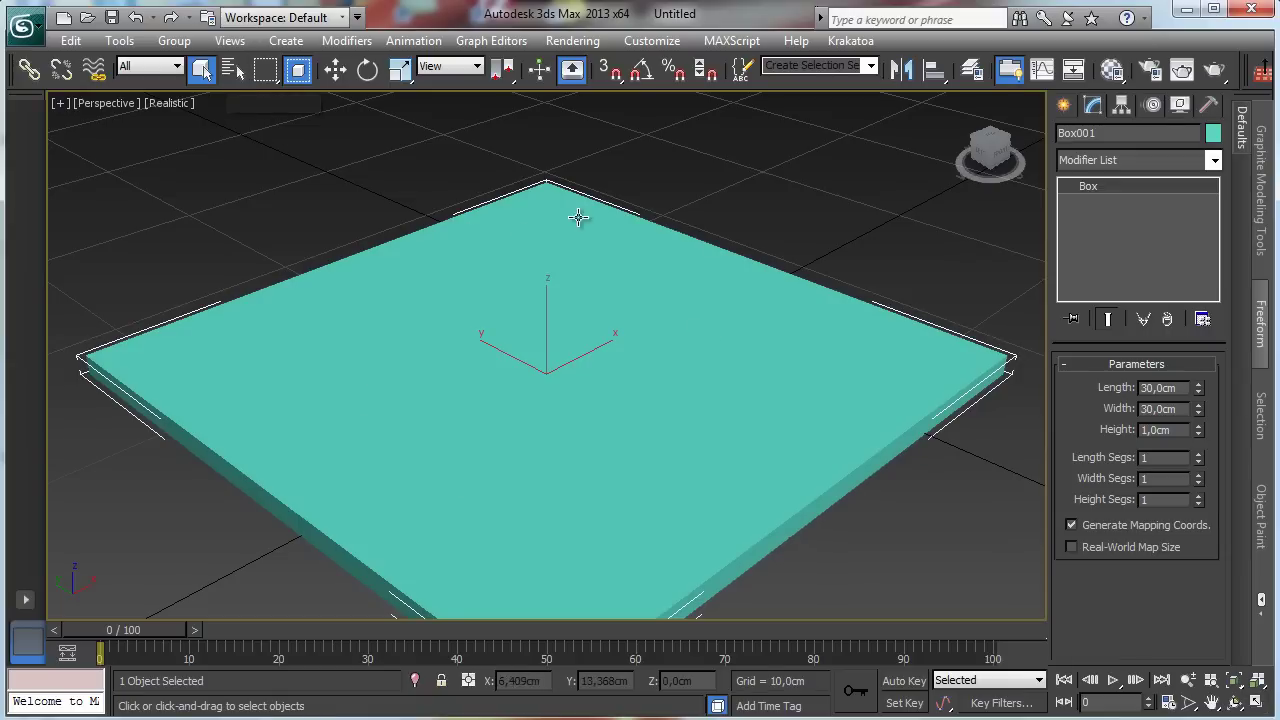
# Name the first material slot Chessboard in the Material Editor and assign that material to the box
pyautogui.click(1112, 69)
pyautogui.moveTo(230, 175); pyautogui.dragTo(211, 47)
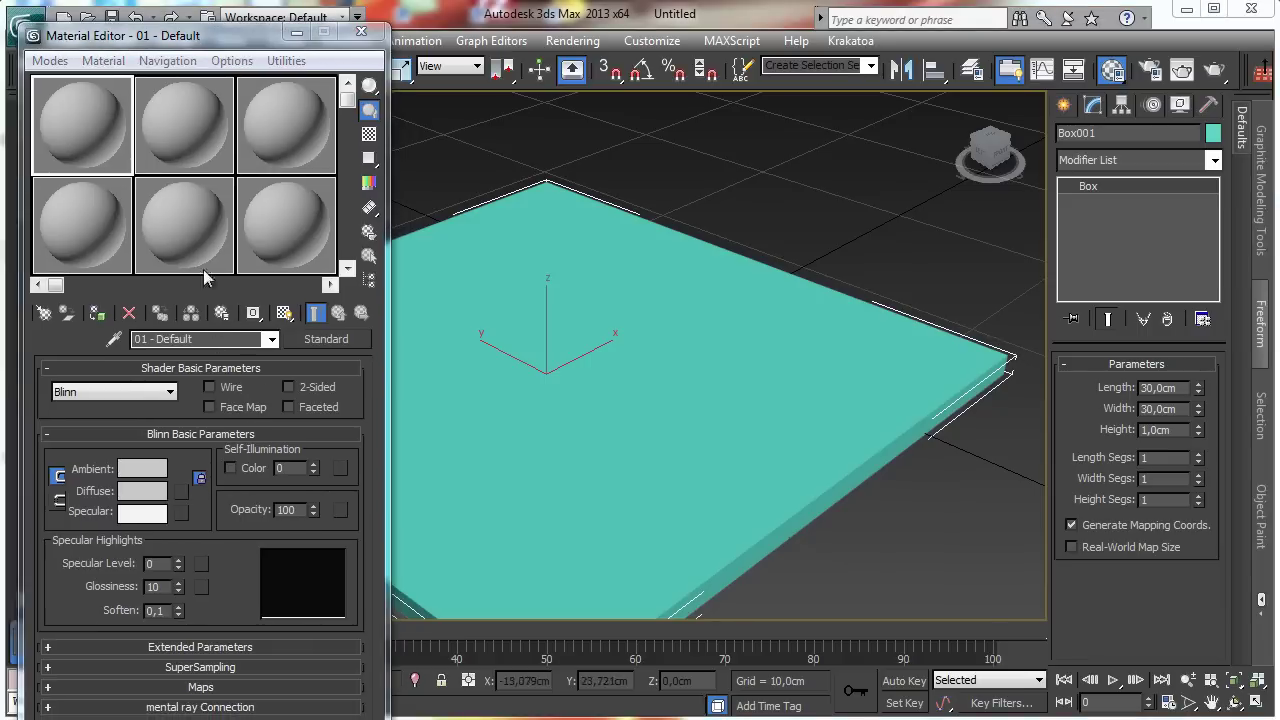
pyautogui.click(200, 339)
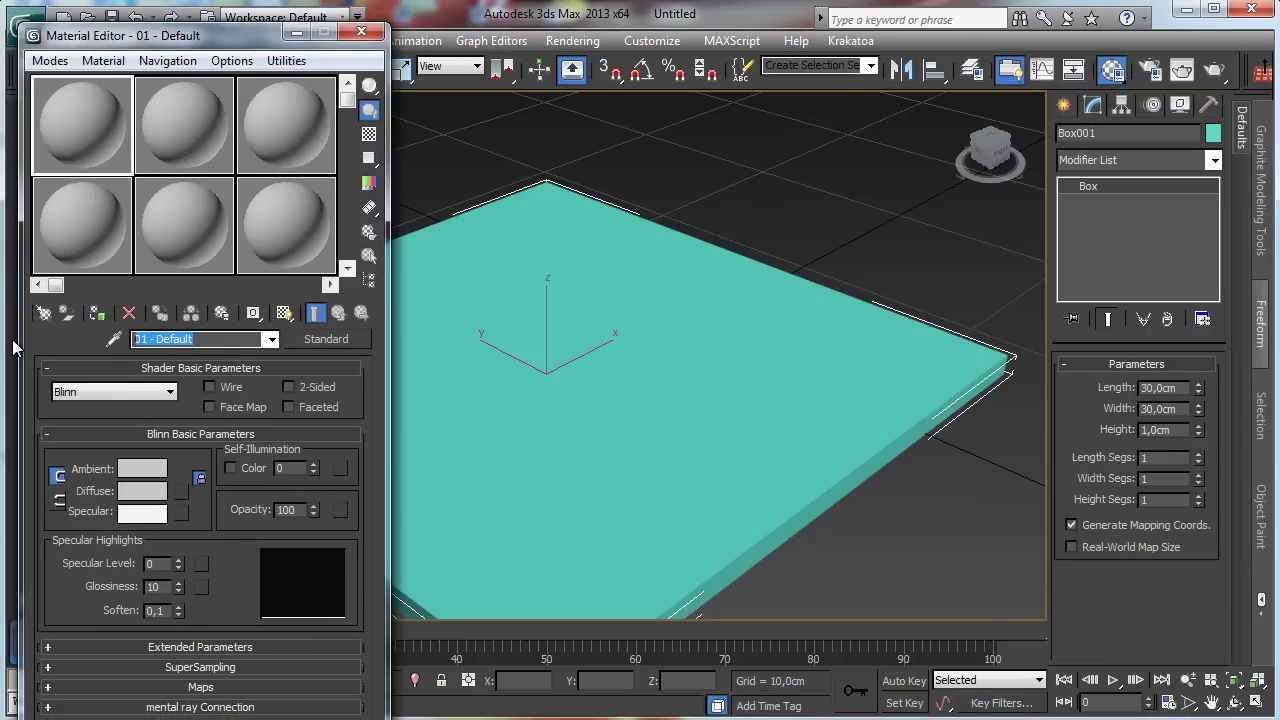
pyautogui.write('Chessb')
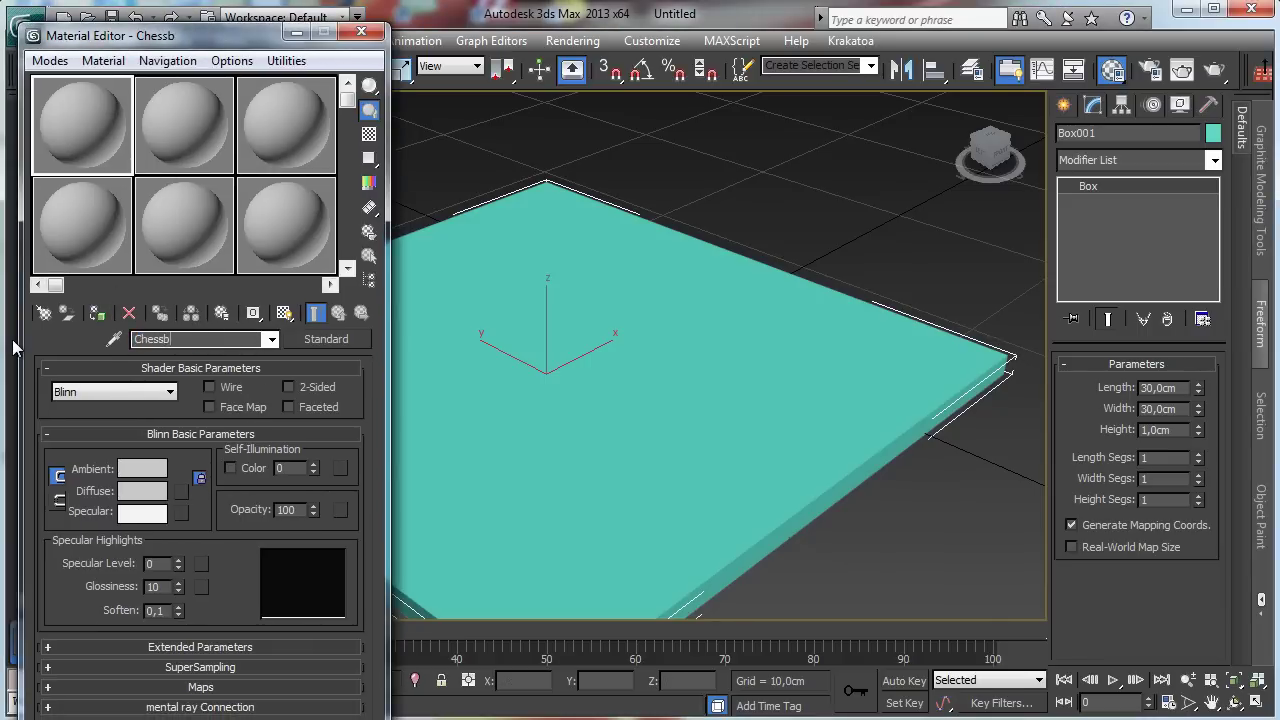
pyautogui.write('oard')
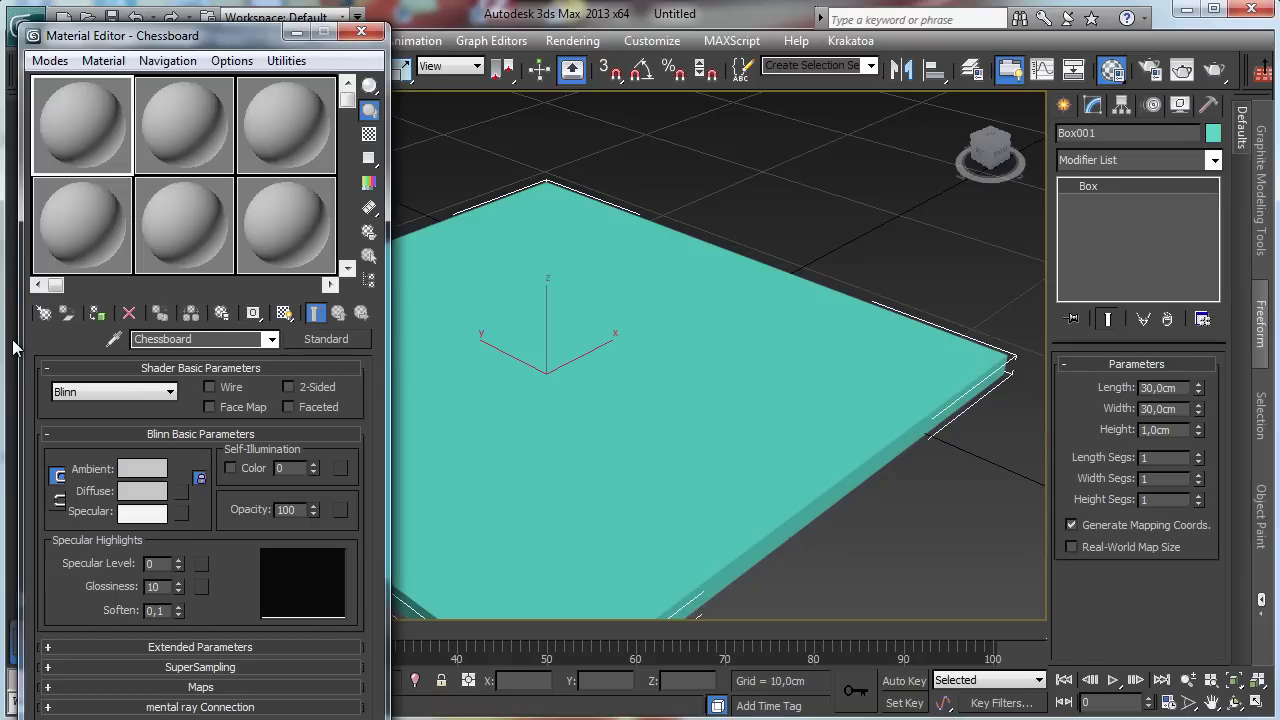
pyautogui.click(98, 314)
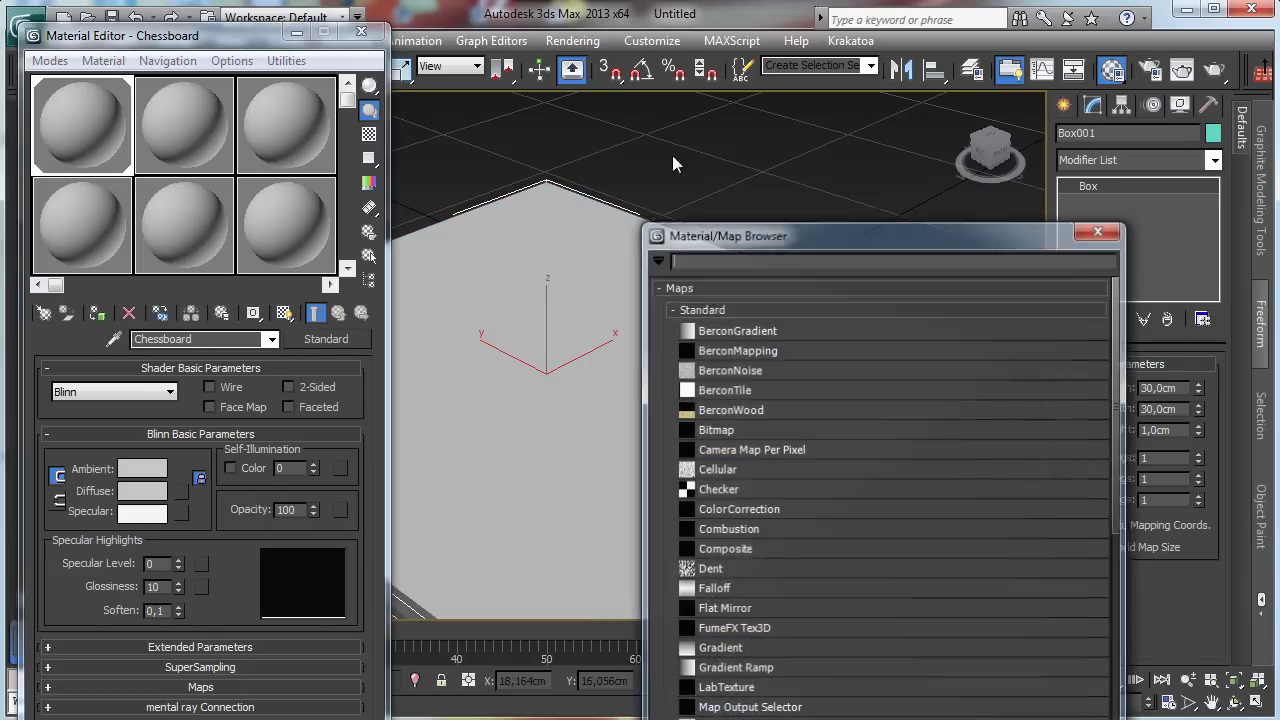
# Use a Checker map for the Chessboard material's diffuse color and show it shaded in the viewport
pyautogui.moveTo(844, 308); pyautogui.dragTo(662, 70)
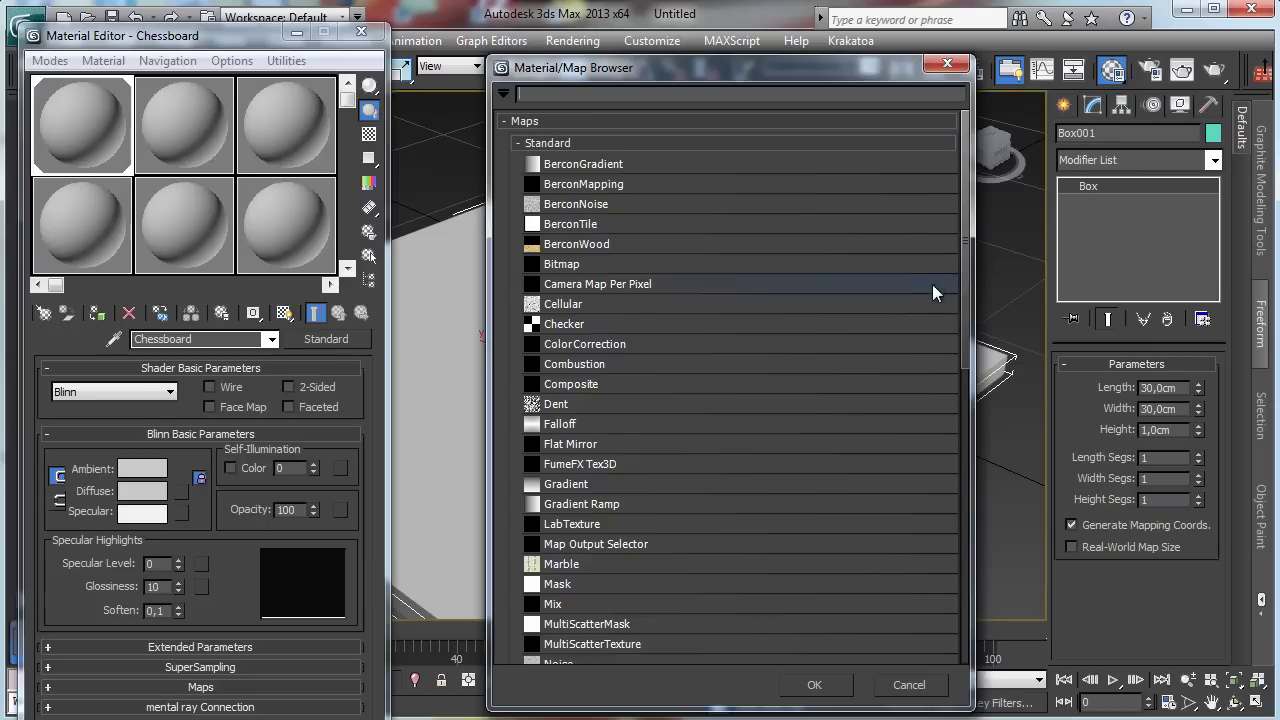
pyautogui.moveTo(966, 271); pyautogui.dragTo(971, 289)
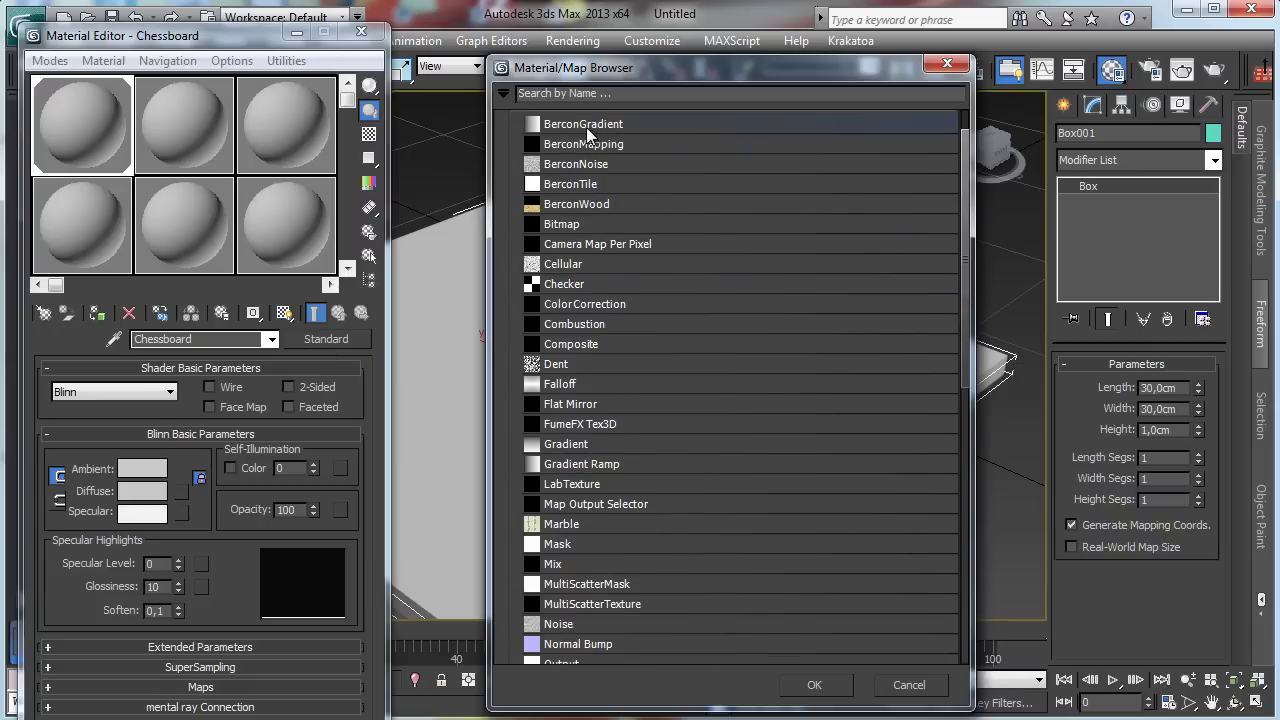
pyautogui.doubleClick(576, 284)
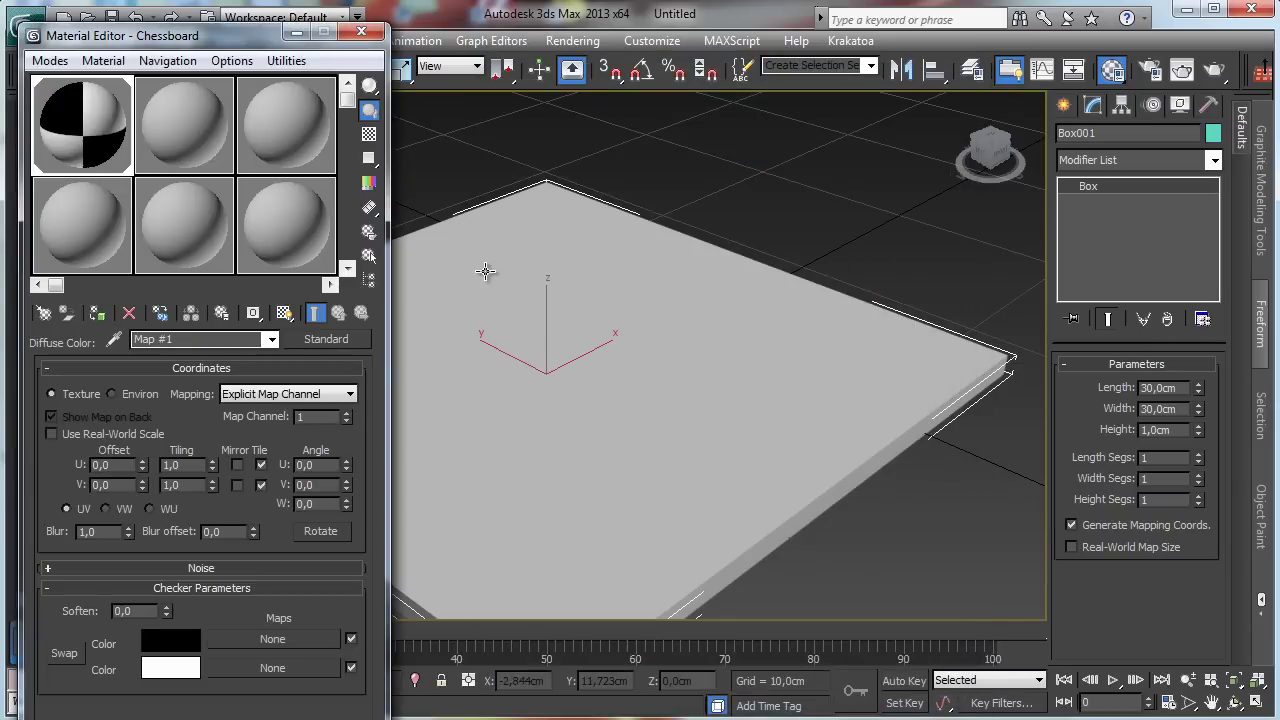
pyautogui.click(285, 313)
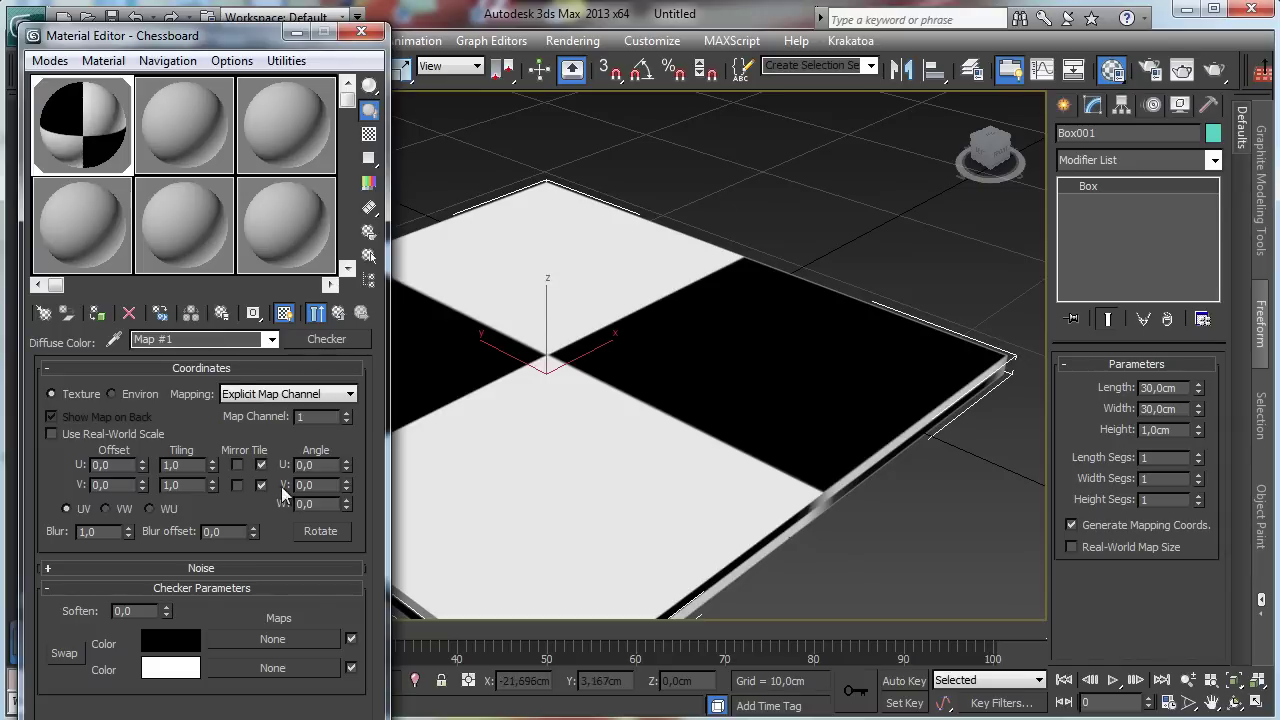
# Set the Checker map's U and V tiling to 4 and close the Material Editor
pyautogui.doubleClick(178, 465)
pyautogui.write('4')
pyautogui.press('Return')
pyautogui.doubleClick(172, 485)
pyautogui.write('4')
pyautogui.press('Return')
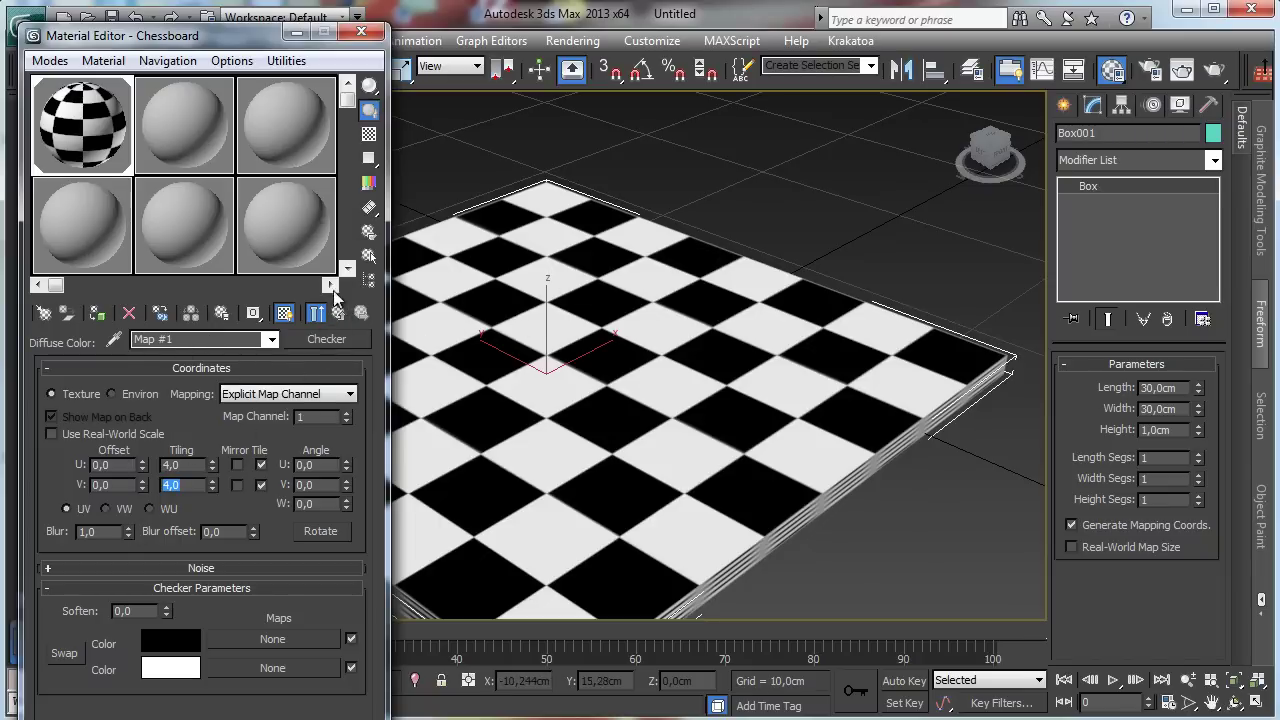
pyautogui.click(361, 31)
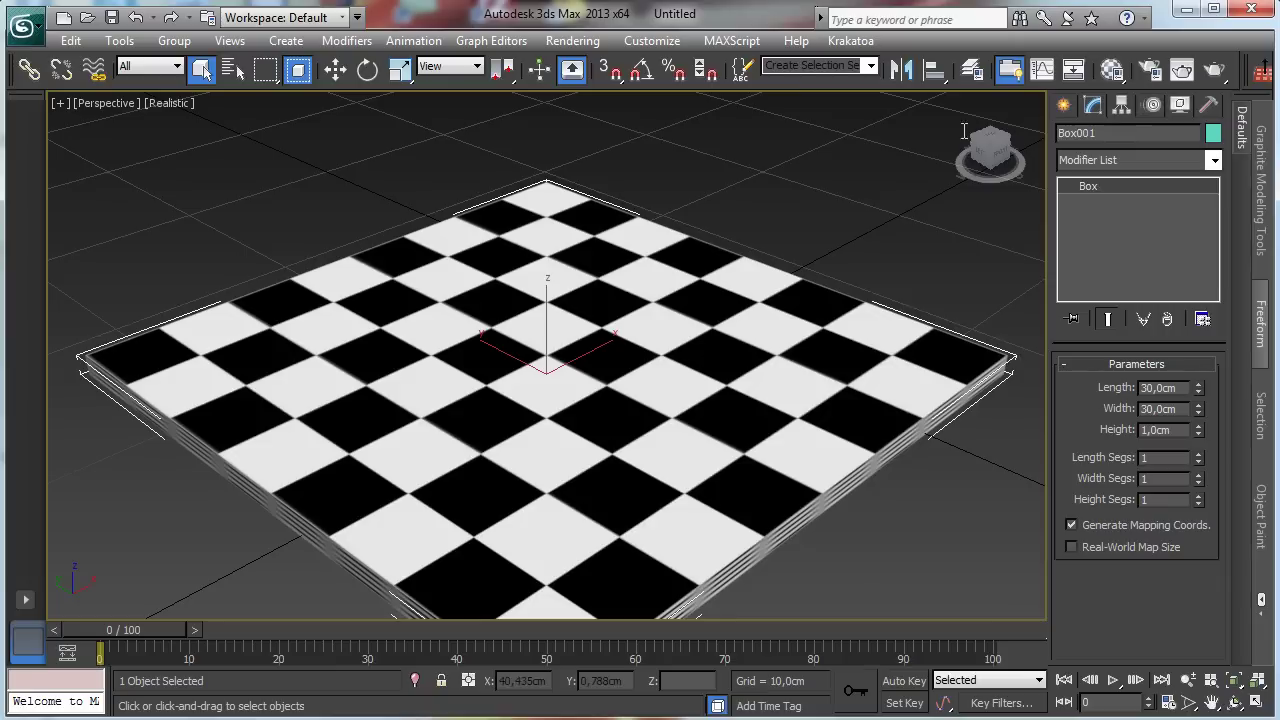
# Rename the box as Chessboard and convert it to an editable poly
pyautogui.write('Chee')
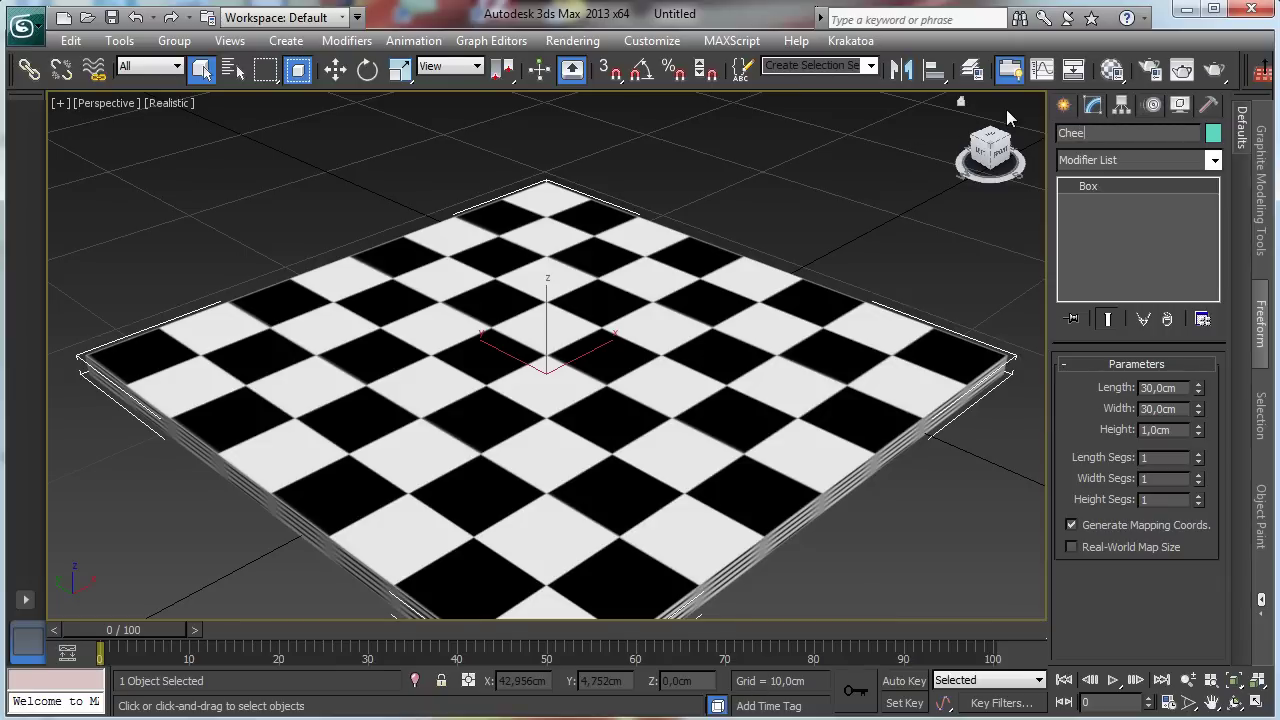
pyautogui.press('BackSpace')
pyautogui.write('ssboard')
pyautogui.rightClick(531, 407)
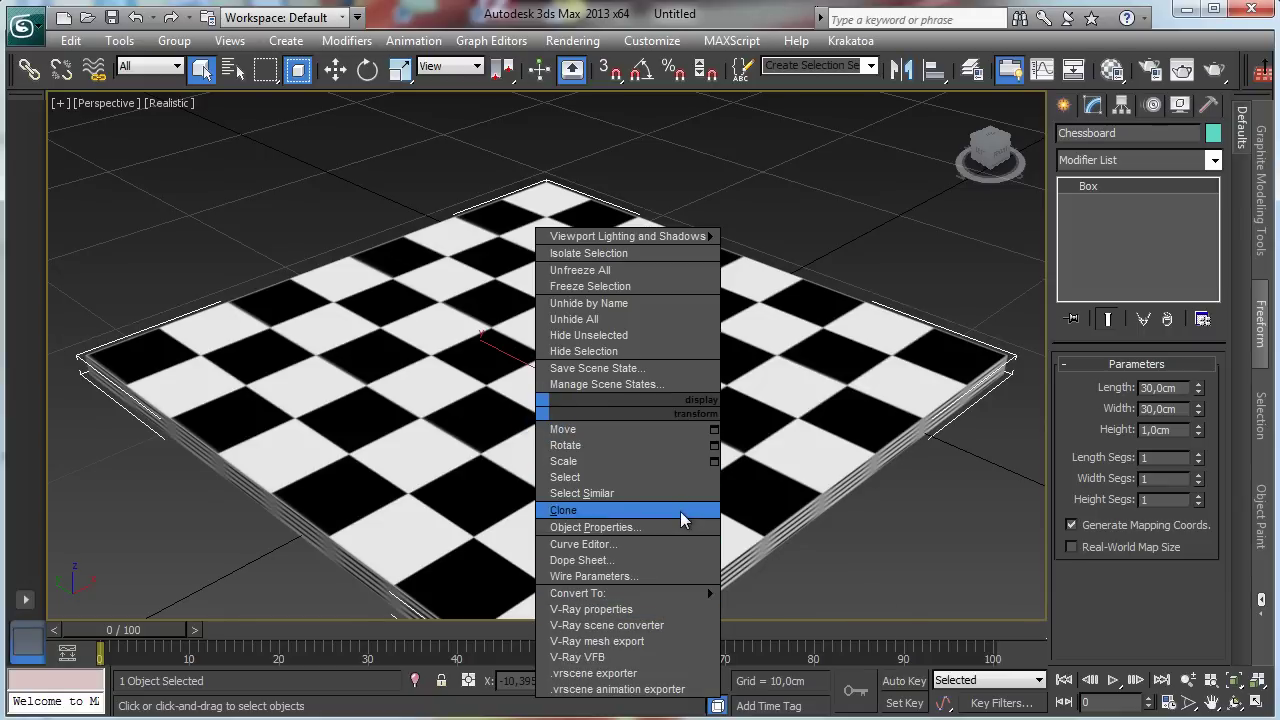
pyautogui.click(799, 609)
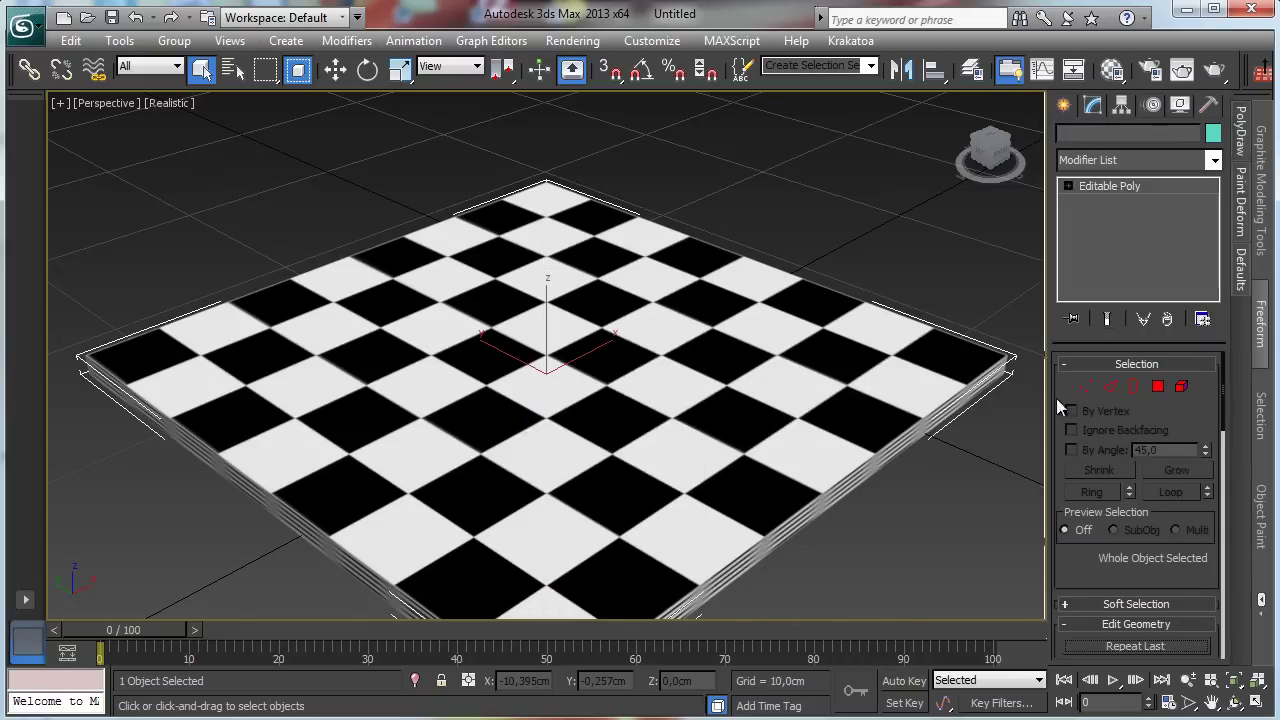
# Chamfer the four top edges of the chessboard by 0.05 cm with 4 segments and leave edge editing
pyautogui.click(880, 447)
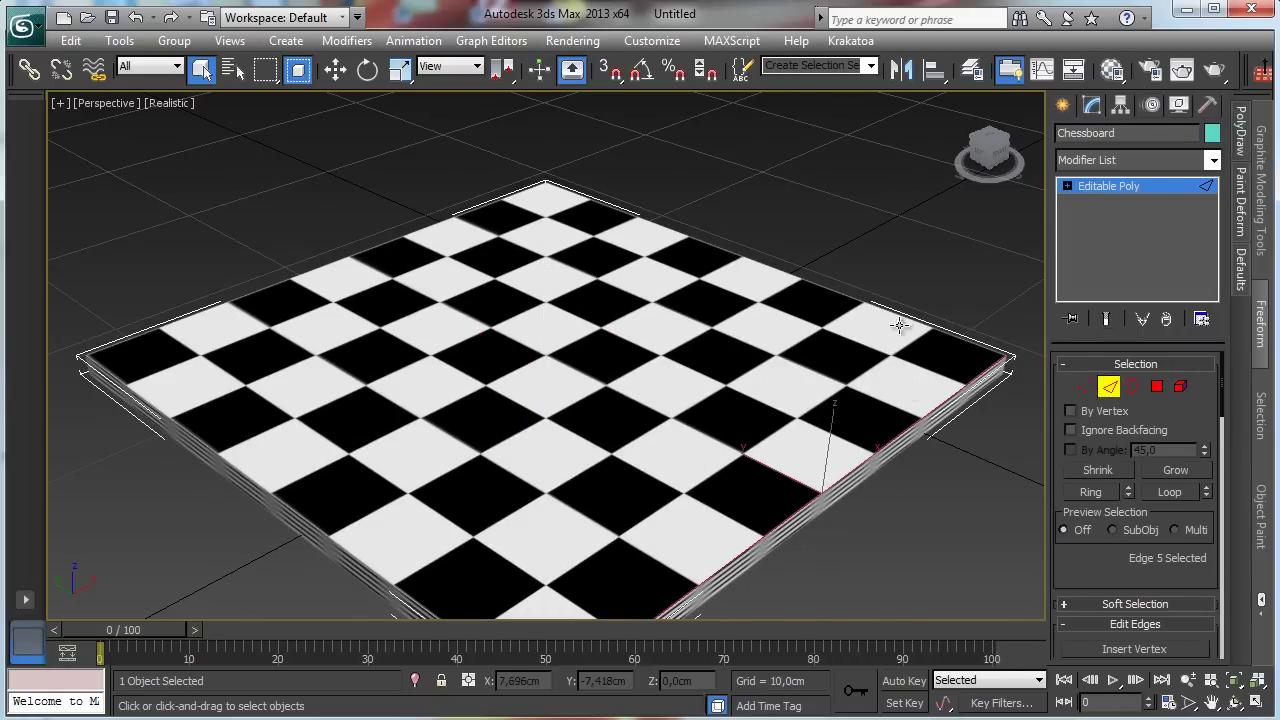
pyautogui.keyDown('ctrl'); pyautogui.click(897, 316); pyautogui.keyUp('ctrl')
pyautogui.keyDown('ctrl'); pyautogui.click(242, 473); pyautogui.keyUp('ctrl')
pyautogui.keyDown('ctrl'); pyautogui.click(251, 292); pyautogui.keyUp('ctrl')
pyautogui.click(1212, 703)
pyautogui.moveTo(771, 537); pyautogui.dragTo(718, 393)
pyautogui.click(1188, 680)
pyautogui.moveTo(562, 452); pyautogui.dragTo(556, 398)
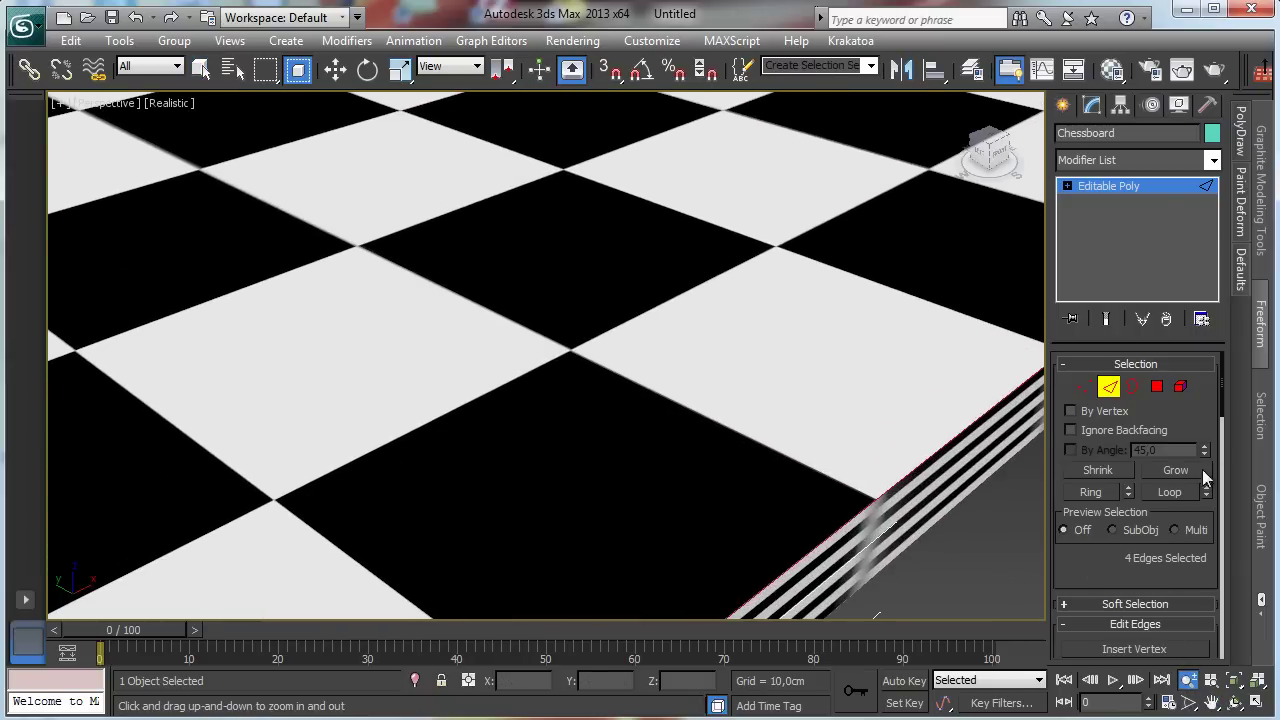
pyautogui.scroll(-5, 1160, 430)
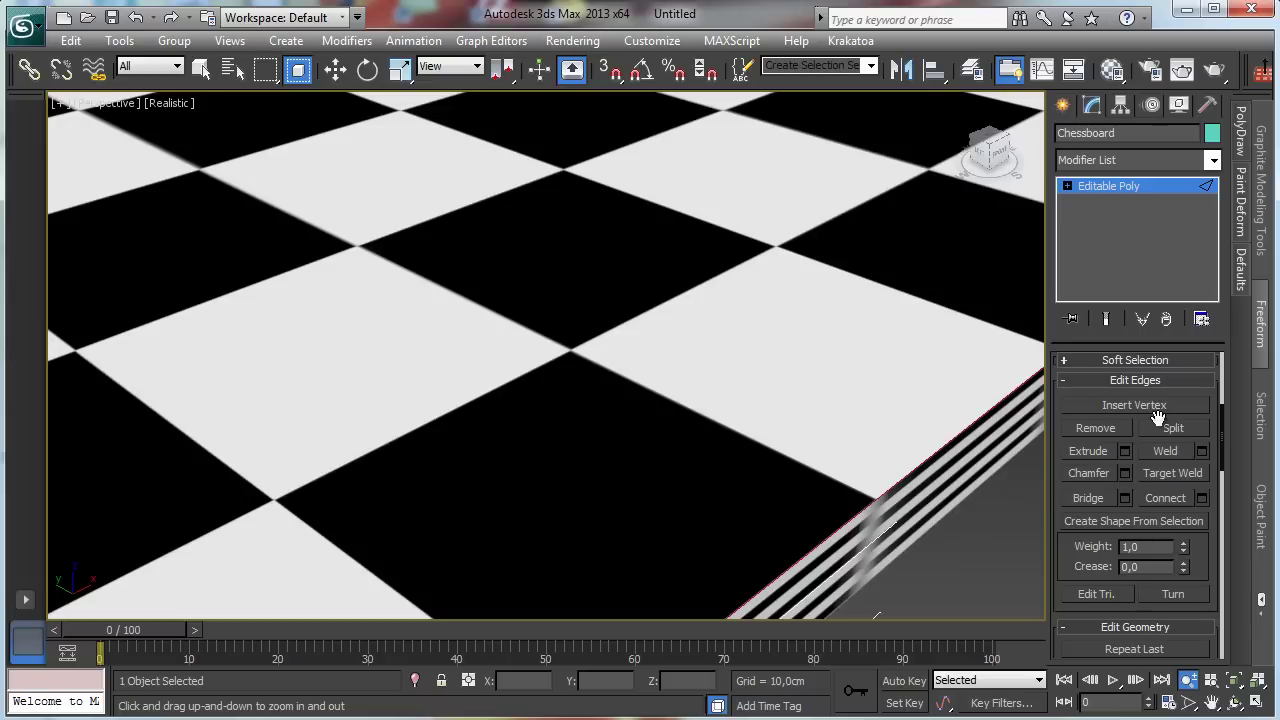
pyautogui.click(1122, 471)
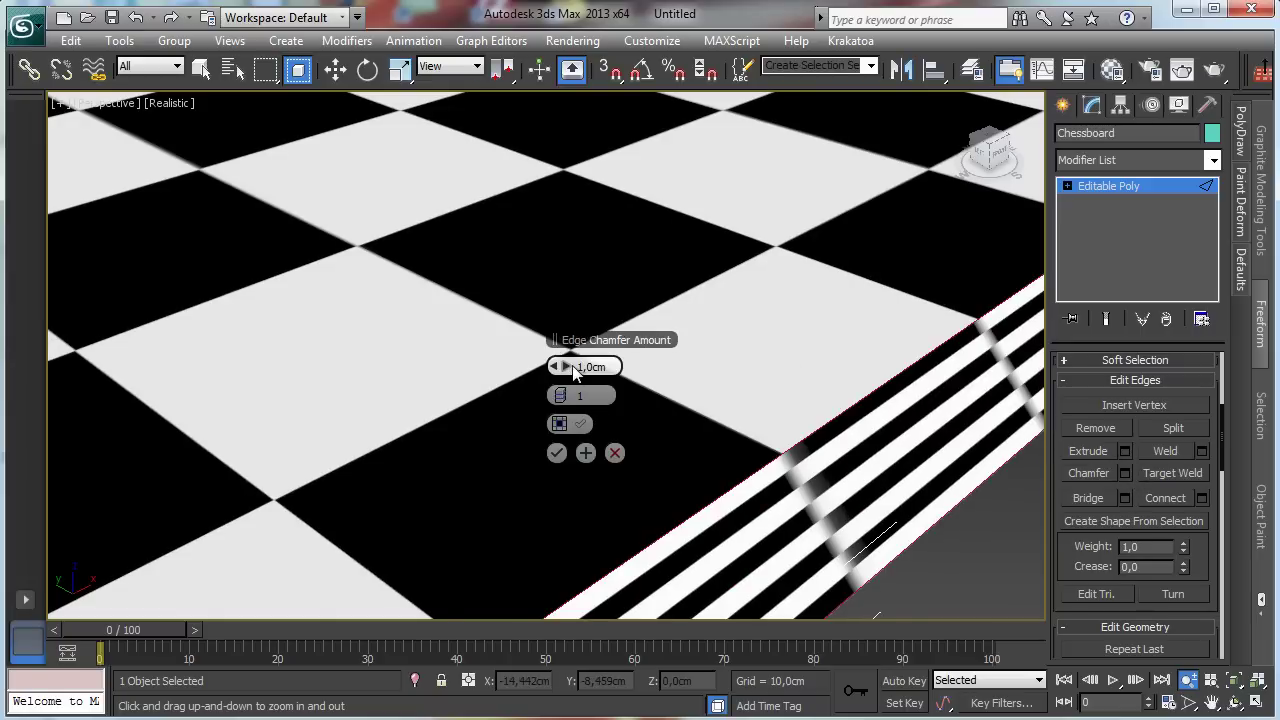
pyautogui.moveTo(552, 367)
pyautogui.mouseDown()
pyautogui.moveTo(563, 360)
pyautogui.moveTo(569, 400)
pyautogui.moveTo(561, 368)
pyautogui.mouseUp()
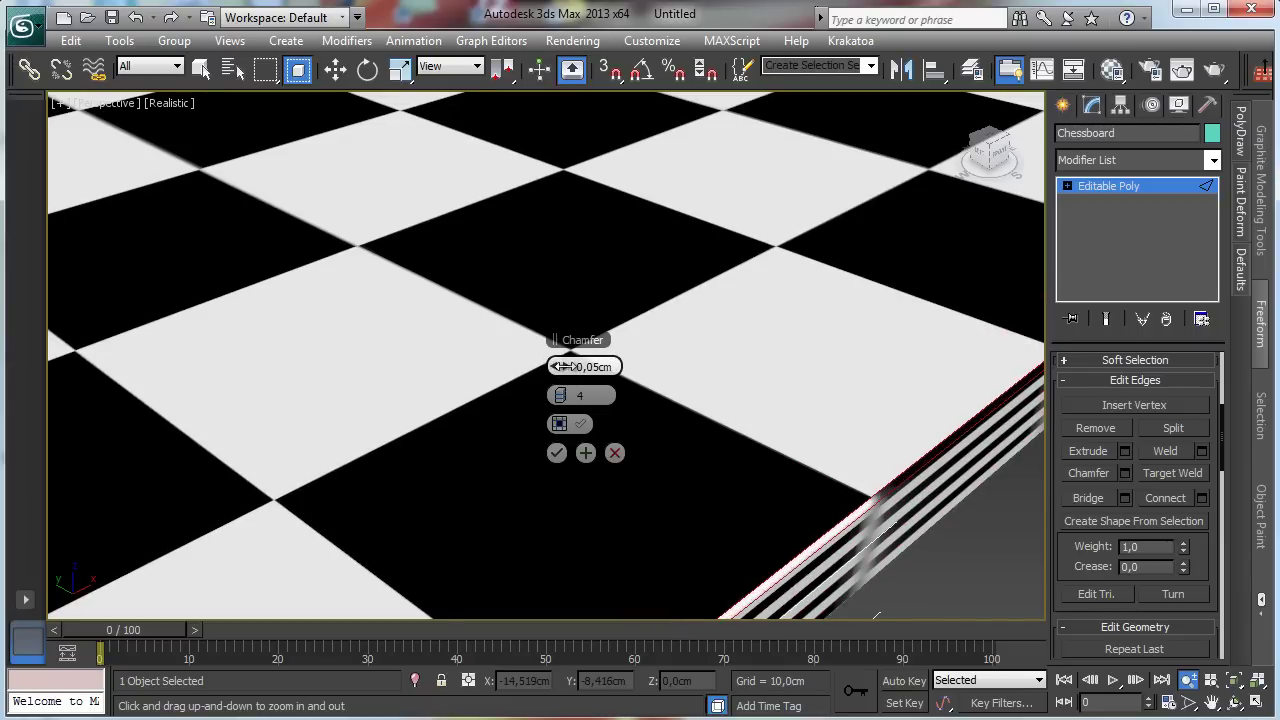
pyautogui.click(557, 455)
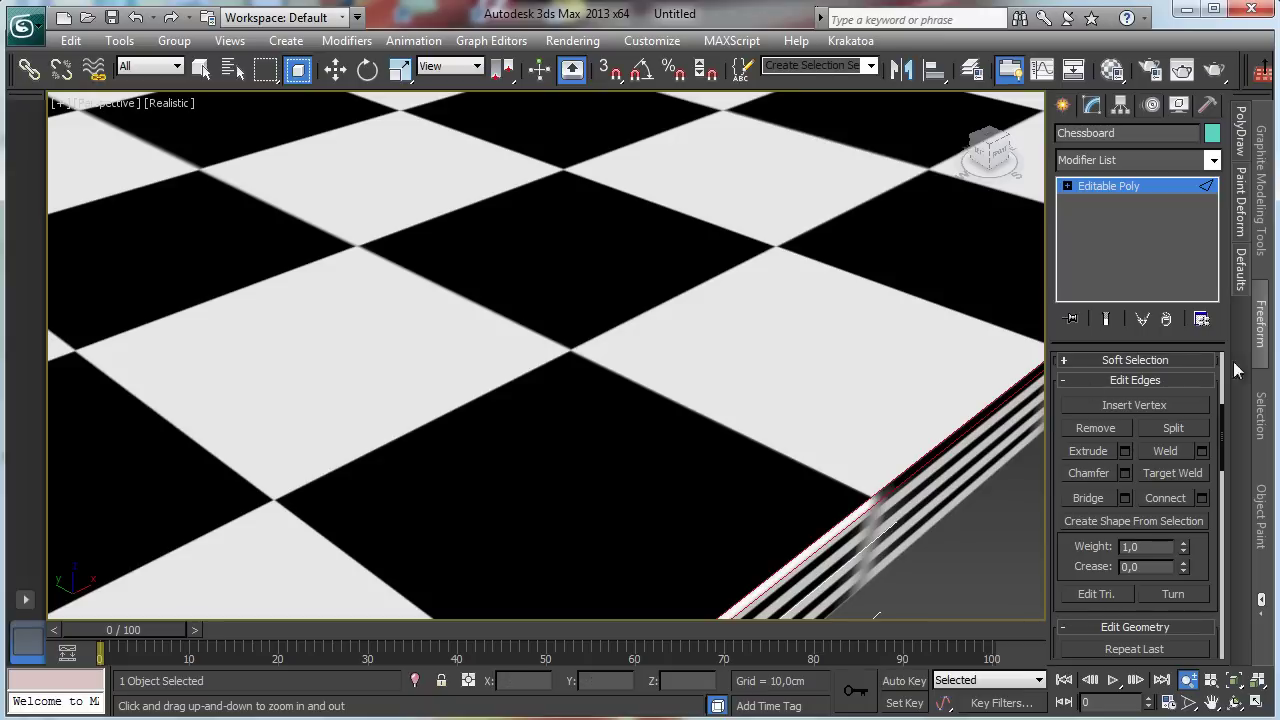
pyautogui.click(1155, 185)
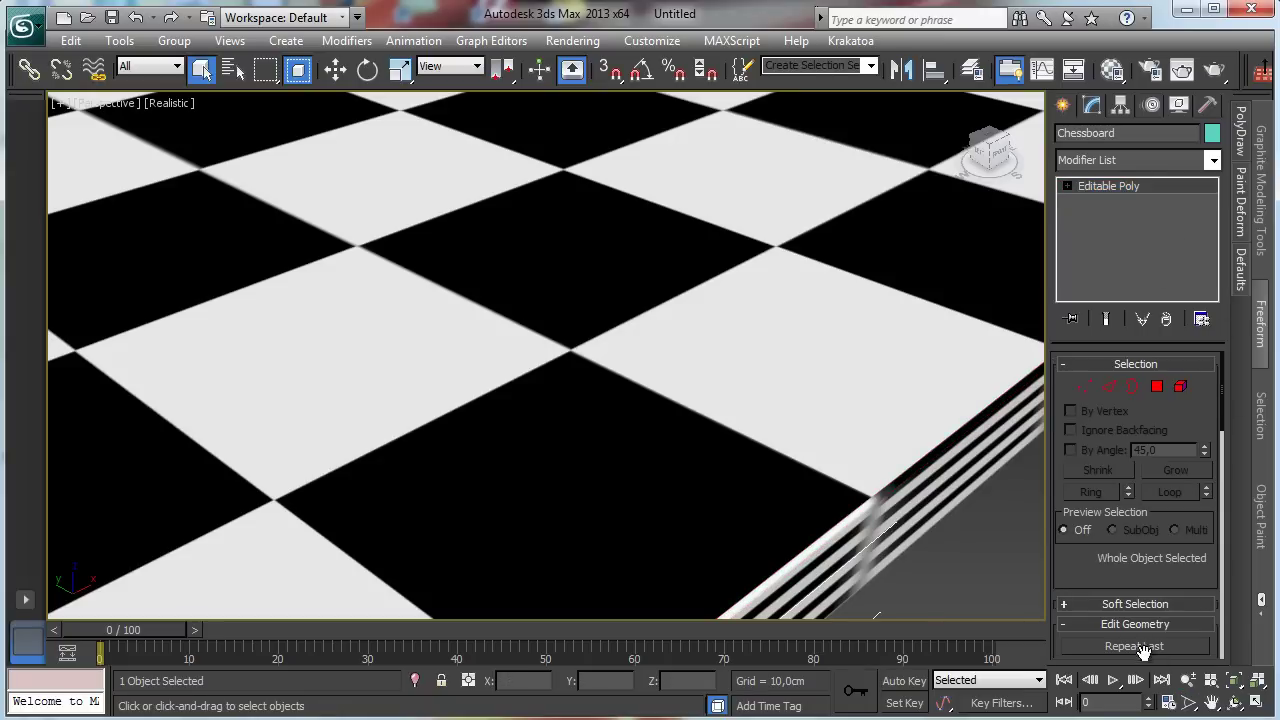
pyautogui.scroll(-6, 586, 357)
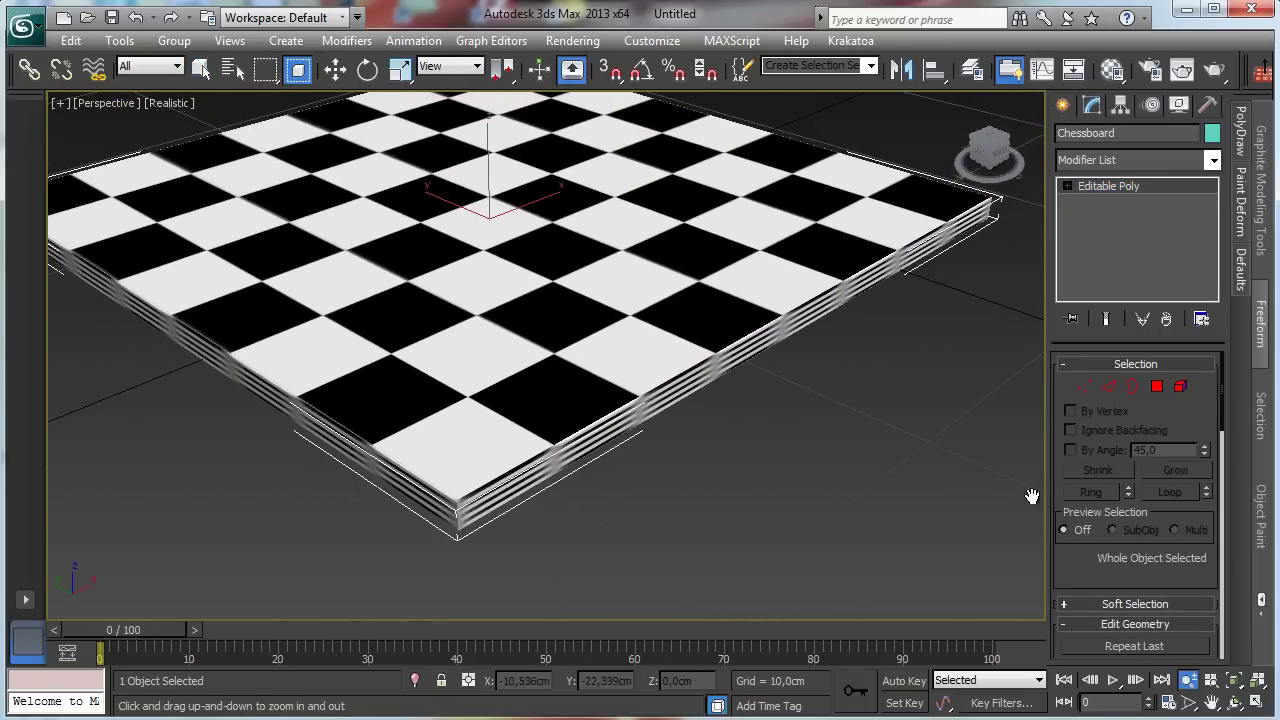
pyautogui.click(1210, 703)
pyautogui.moveTo(748, 356); pyautogui.dragTo(760, 431)
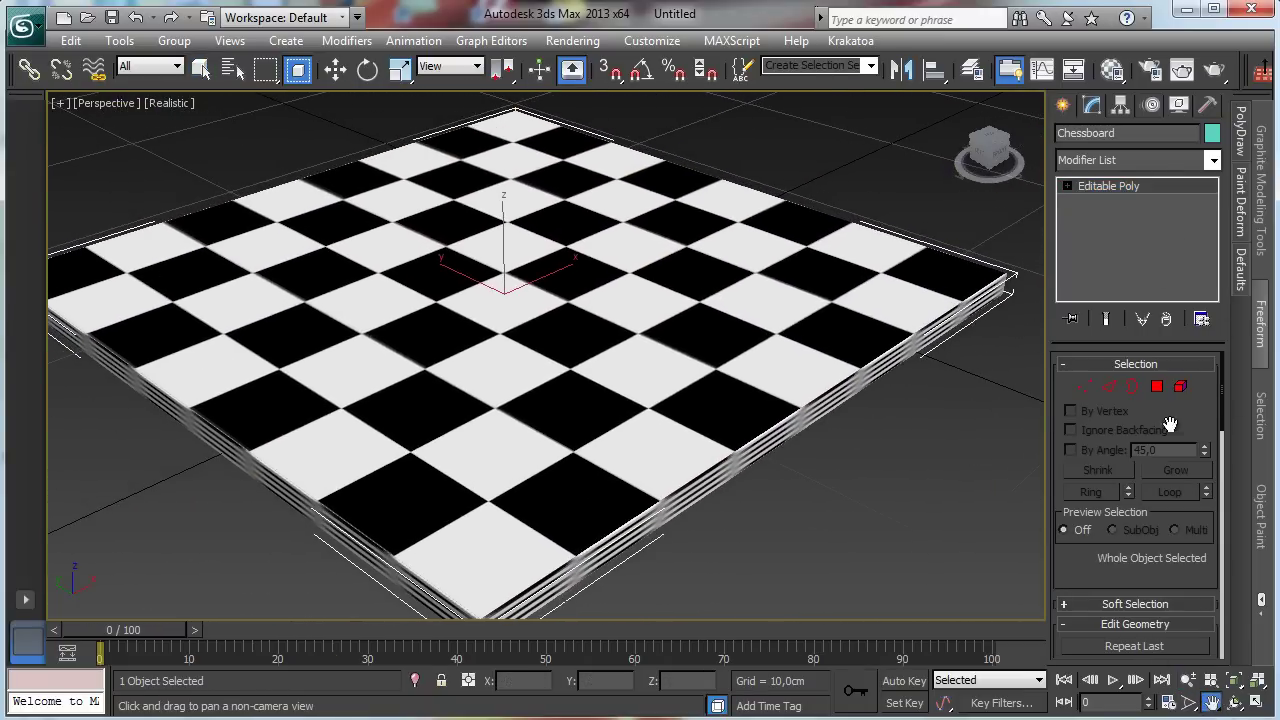
# Invert the top-polygon selection on the chessboard, assign material ID 2 to the remaining polygons, and leave polygon editing
pyautogui.click(1157, 387)
pyautogui.hotkey('ctrl', 'a')
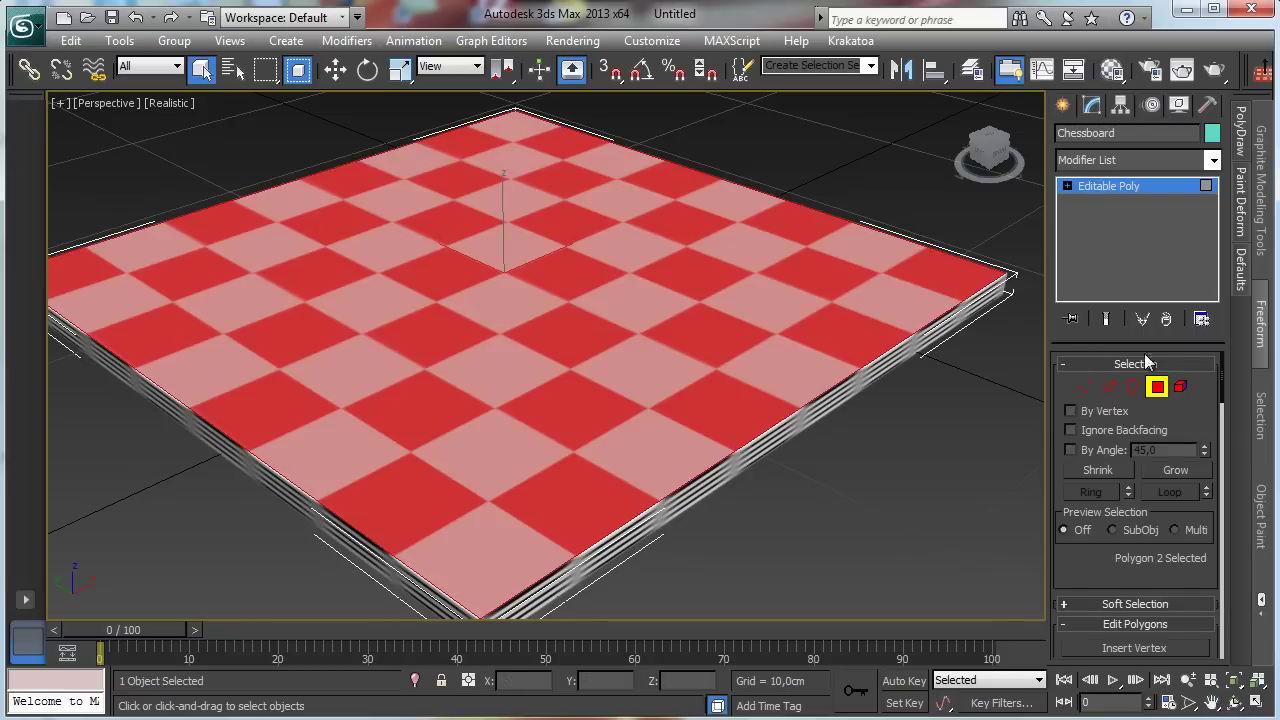
pyautogui.scroll(-10, 1195, 419)
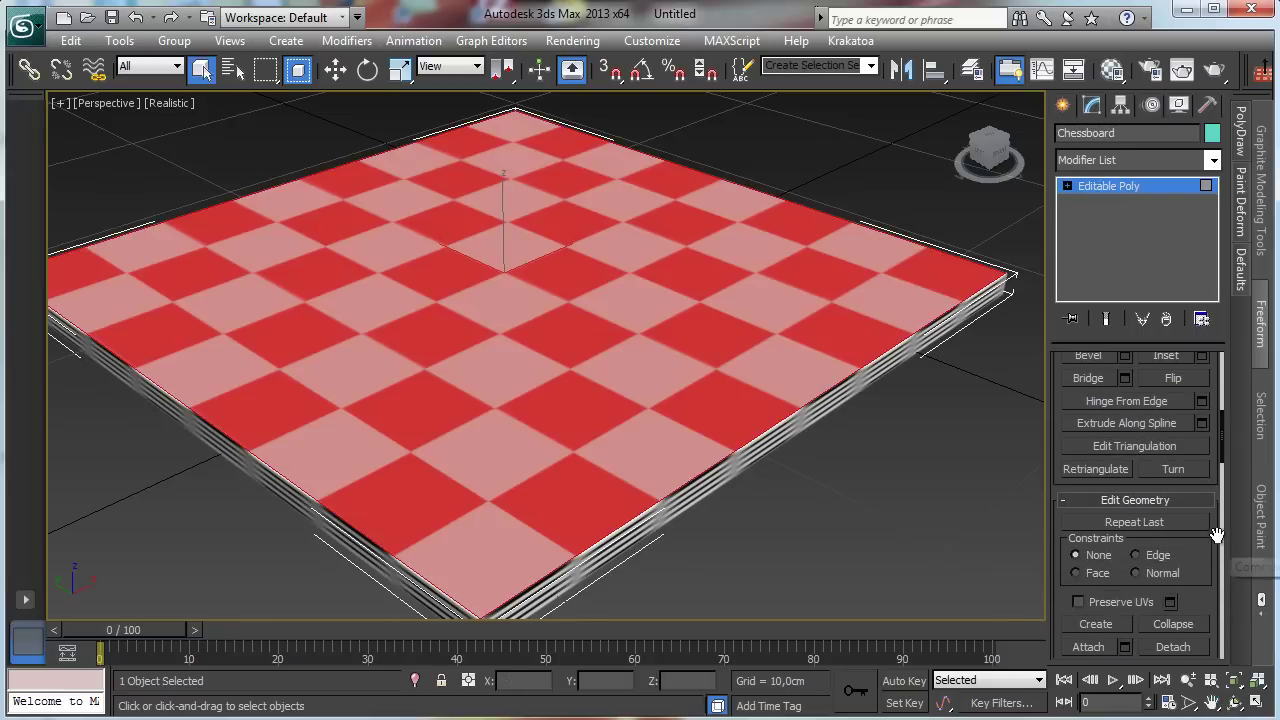
pyautogui.scroll(-5, 1198, 480)
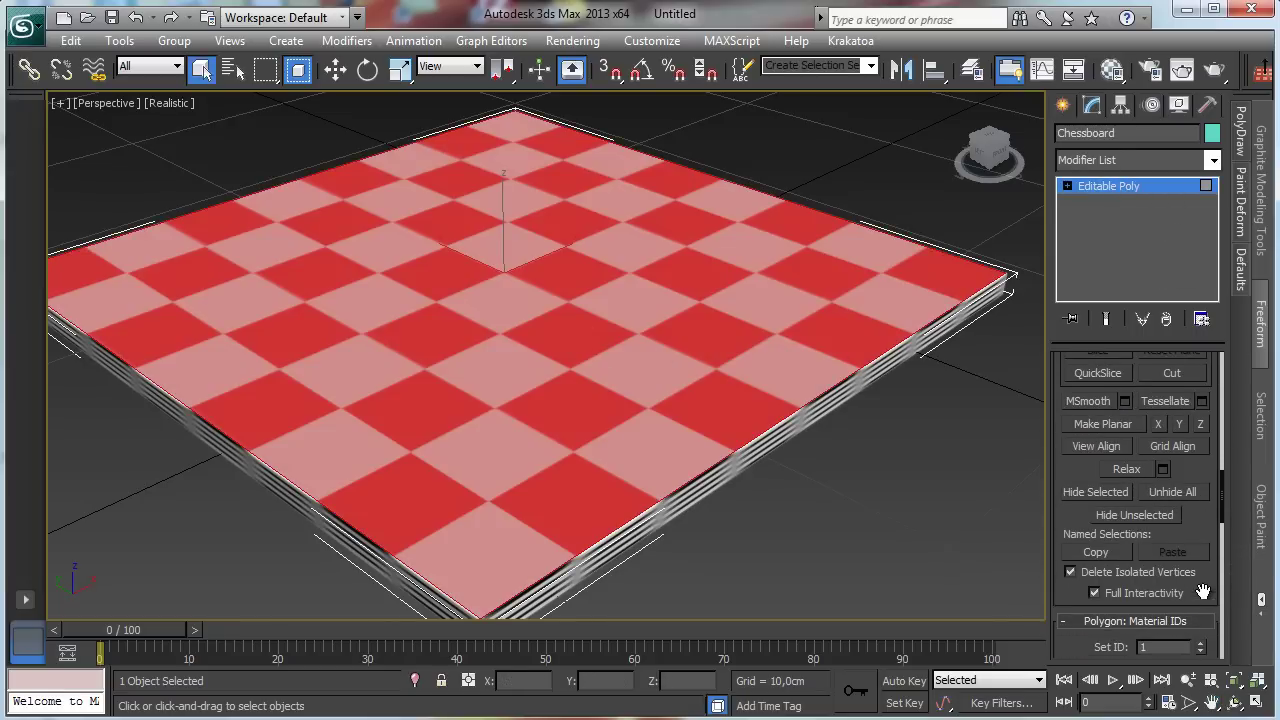
pyautogui.scroll(-3, 1203, 592)
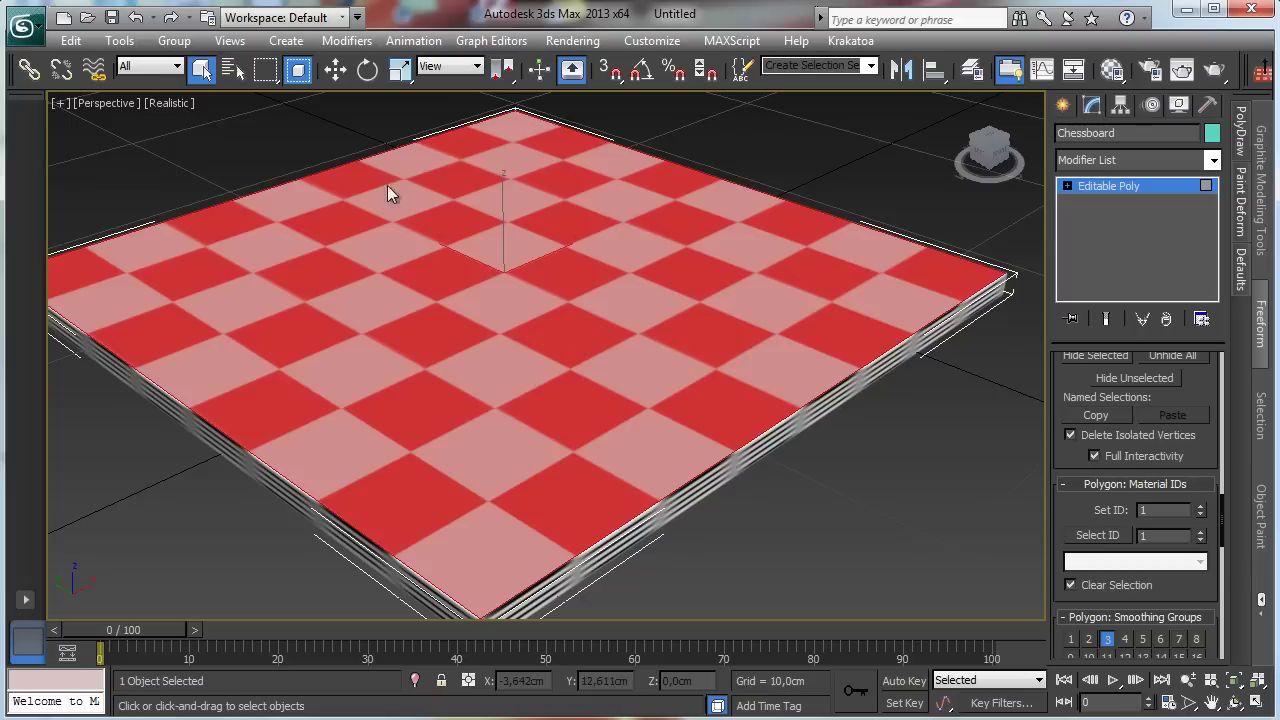
pyautogui.click(71, 40)
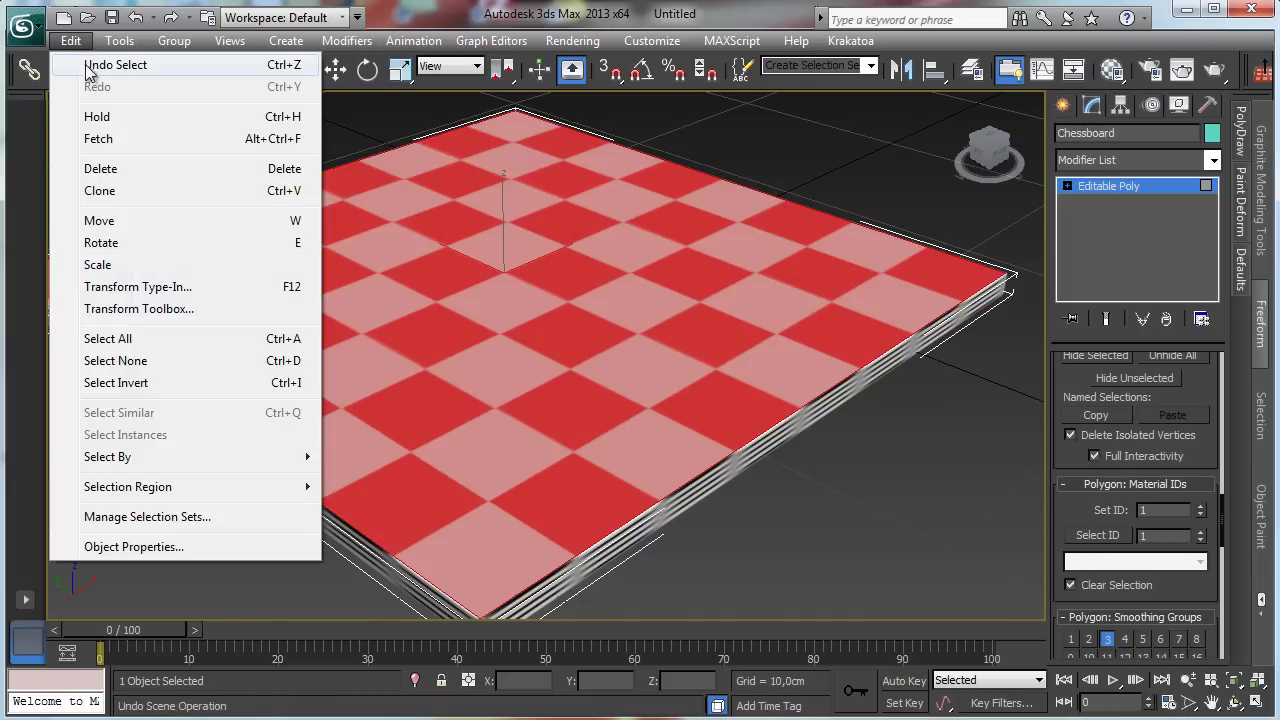
pyautogui.click(168, 379)
pyautogui.click(1200, 507)
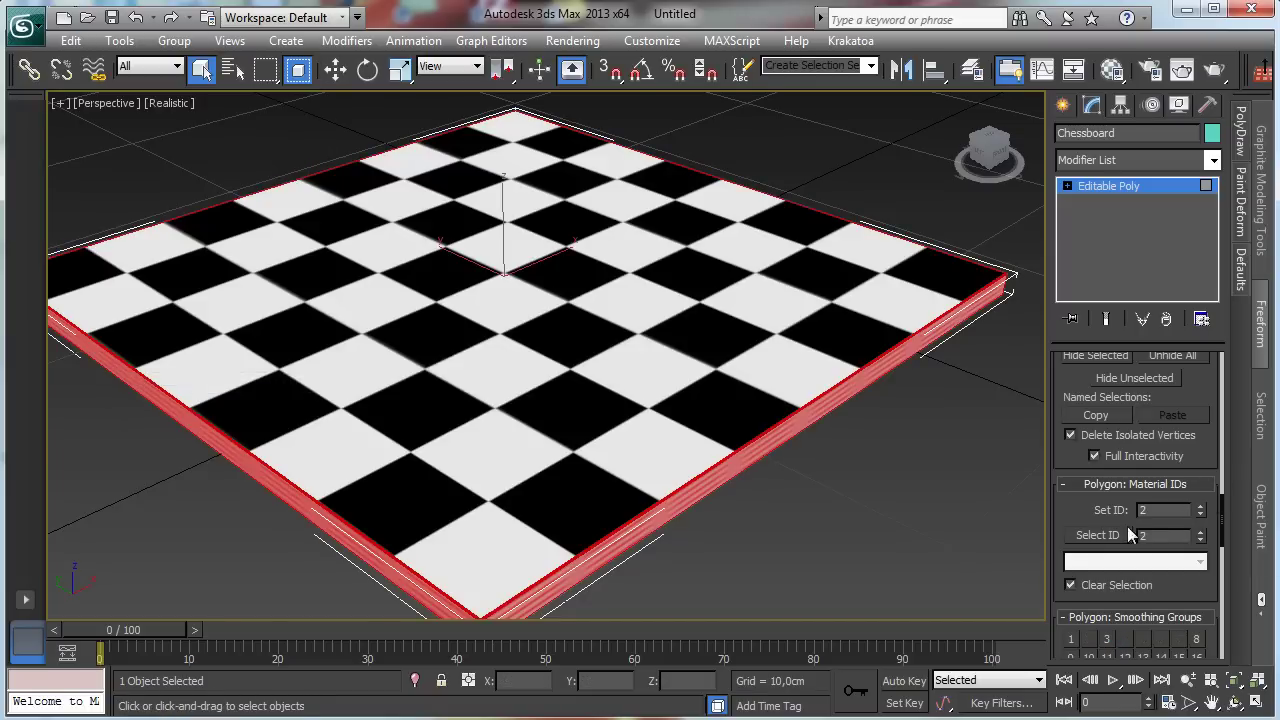
pyautogui.scroll(5, 1200, 390)
pyautogui.click(1108, 186)
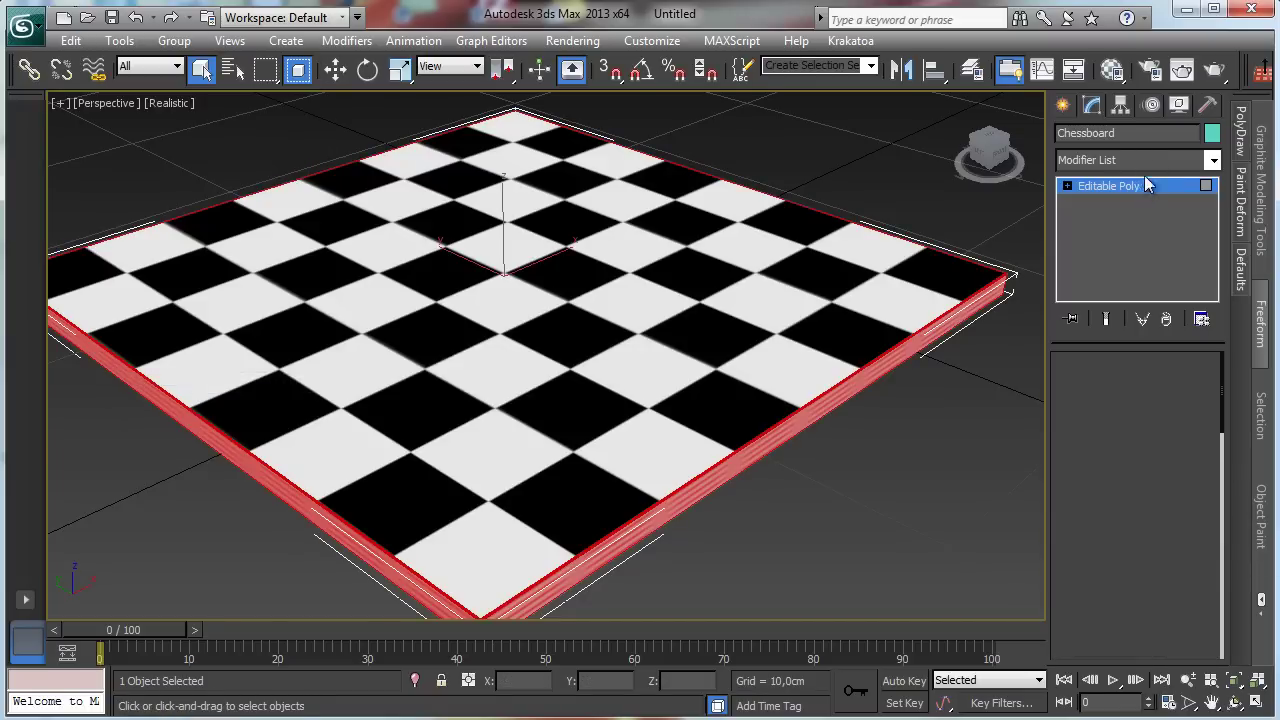
# Convert the Chessboard material to Multi/Sub-Object, keeping the old material as a sub-material, and set the number of materials to 2
pyautogui.click(1112, 68)
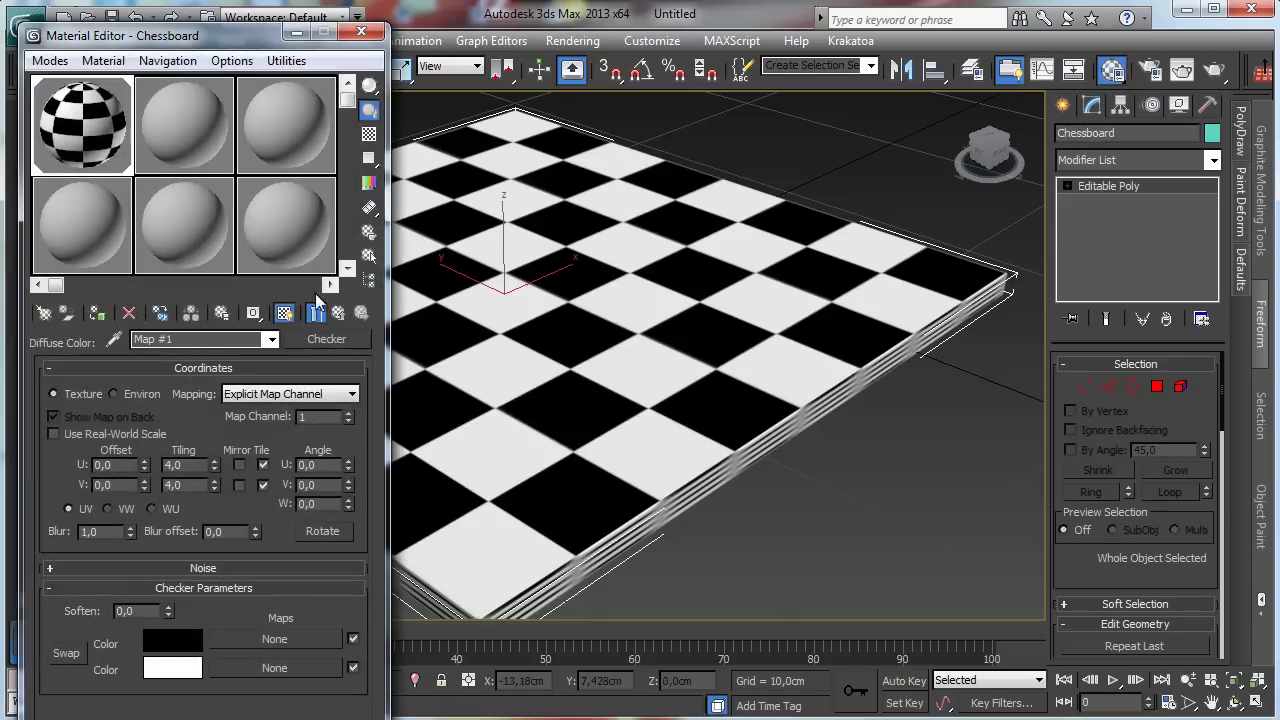
pyautogui.click(338, 313)
pyautogui.click(326, 339)
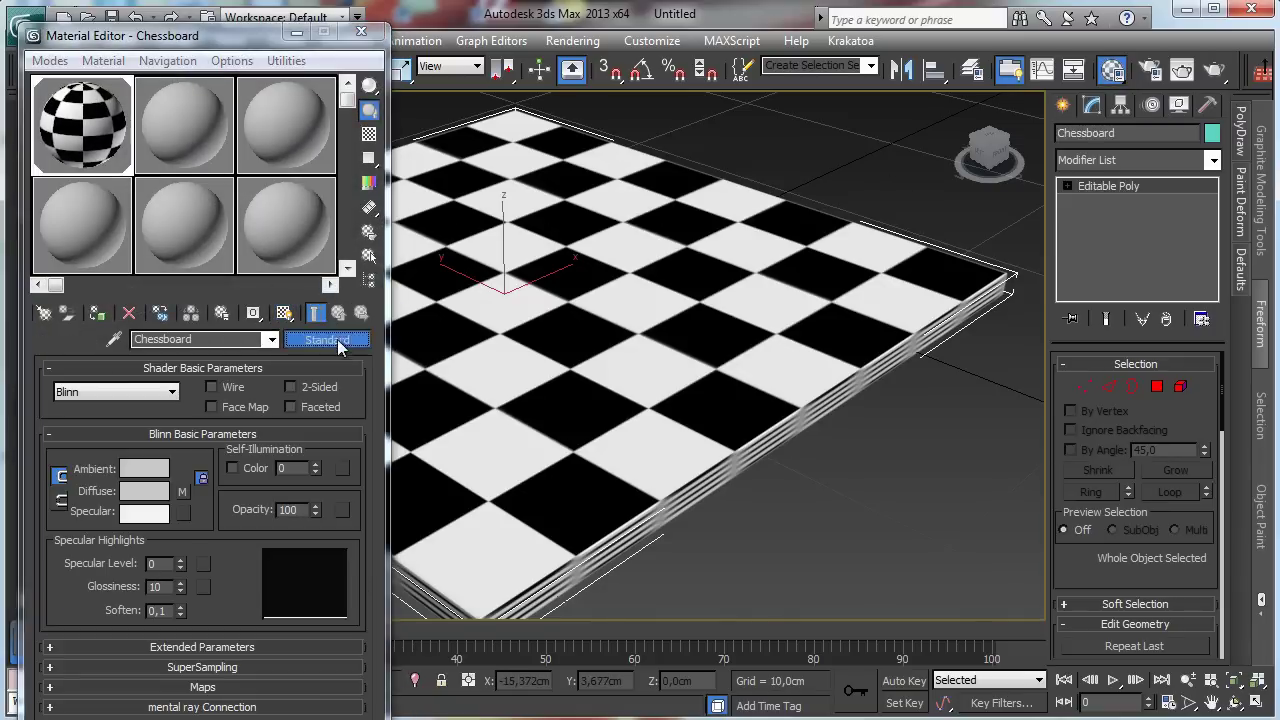
pyautogui.click(600, 343)
pyautogui.doubleClick(600, 343)
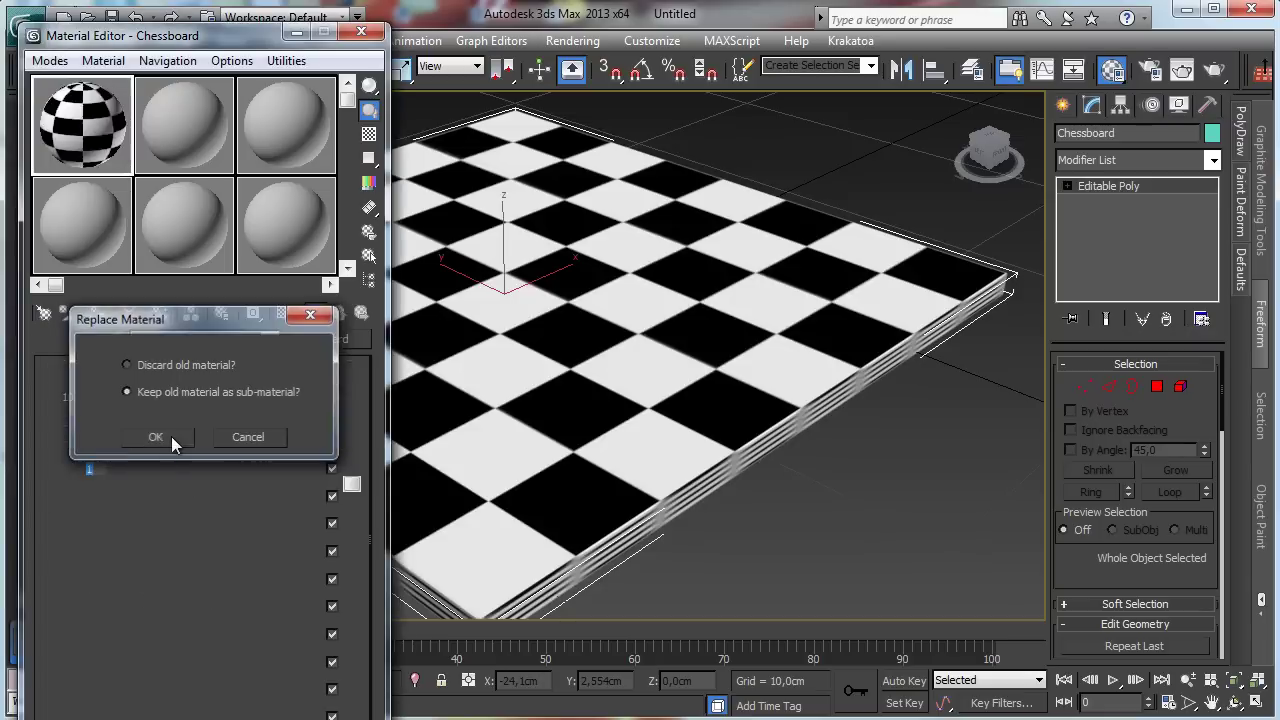
pyautogui.click(155, 437)
pyautogui.click(131, 397)
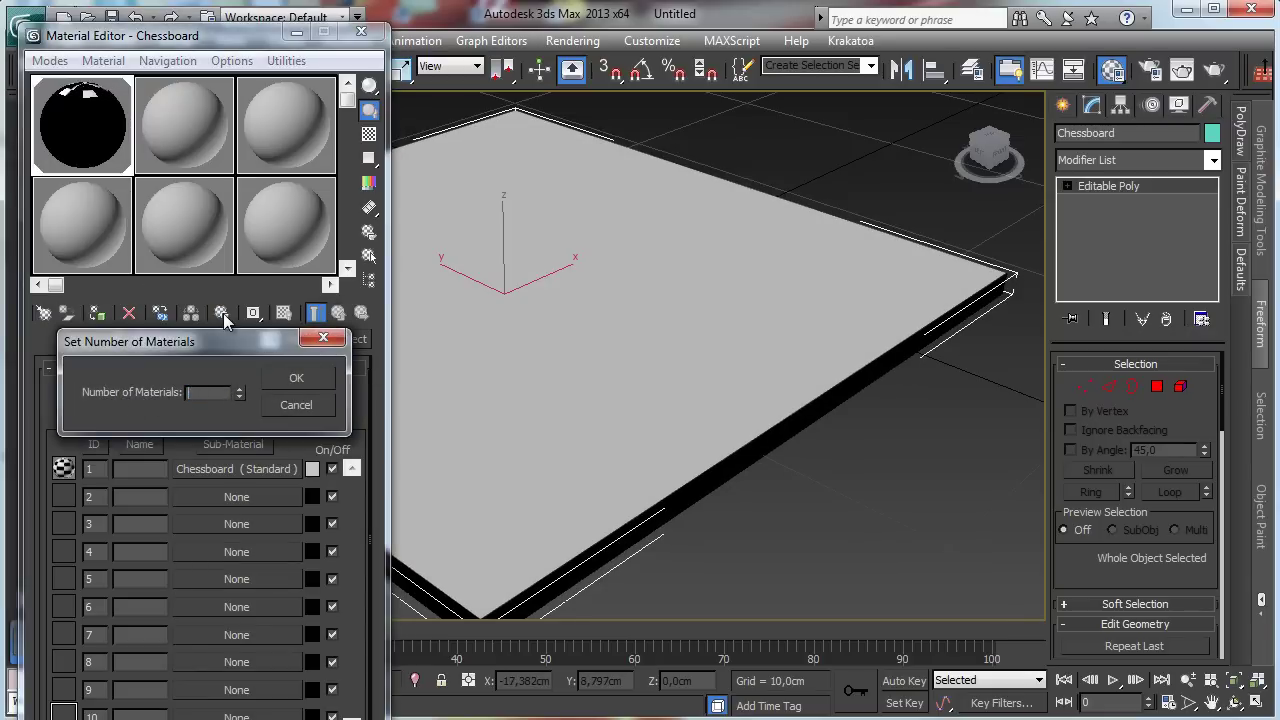
pyautogui.click(300, 379)
# Show the Checker map of sub-material 1 shaded in the viewport and return to the Multi/Sub-Object level
pyautogui.click(229, 473)
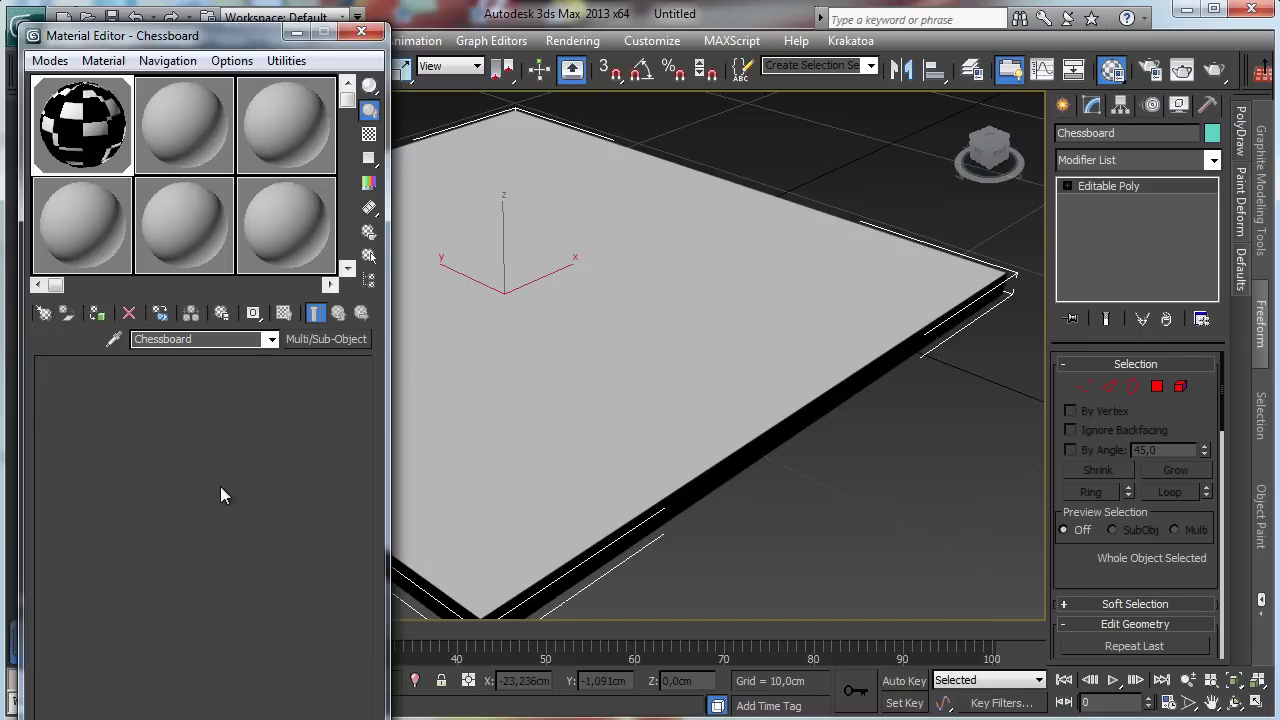
pyautogui.click(184, 491)
pyautogui.click(285, 313)
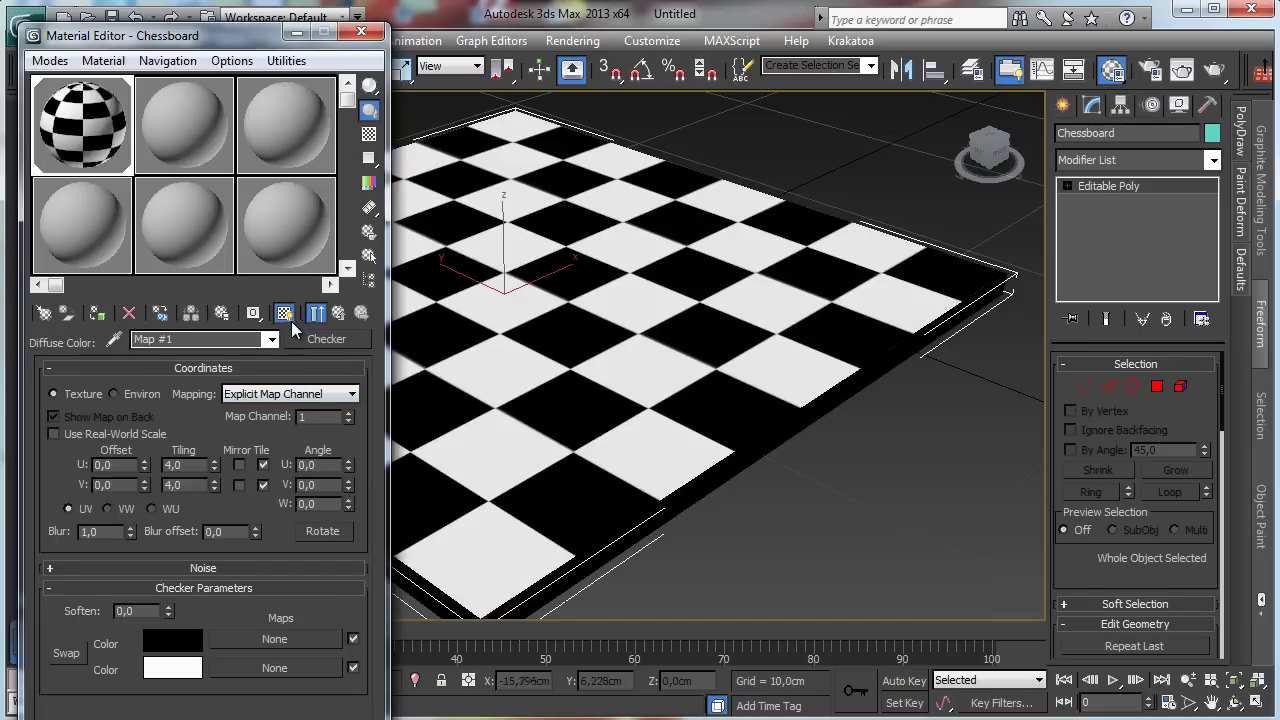
pyautogui.click(342, 340)
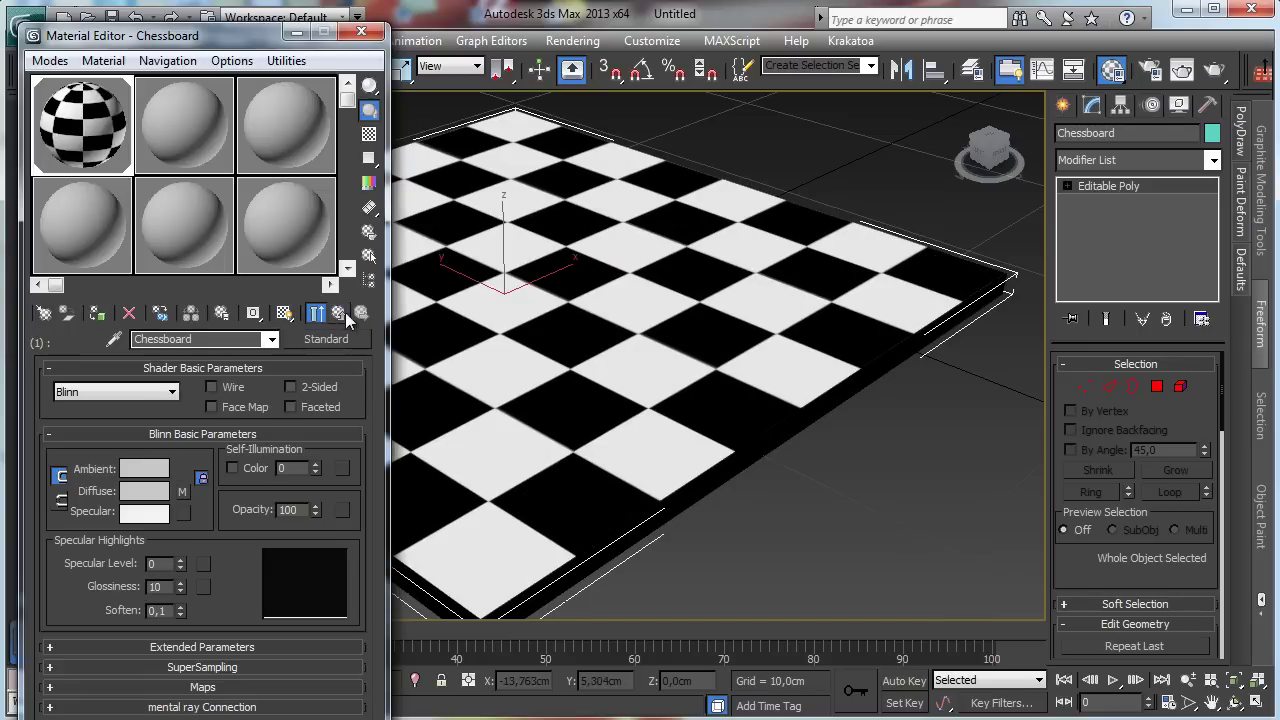
pyautogui.click(338, 313)
# Assign a Standard material to sub-material slot 2 and name it Chessboard side
pyautogui.click(218, 496)
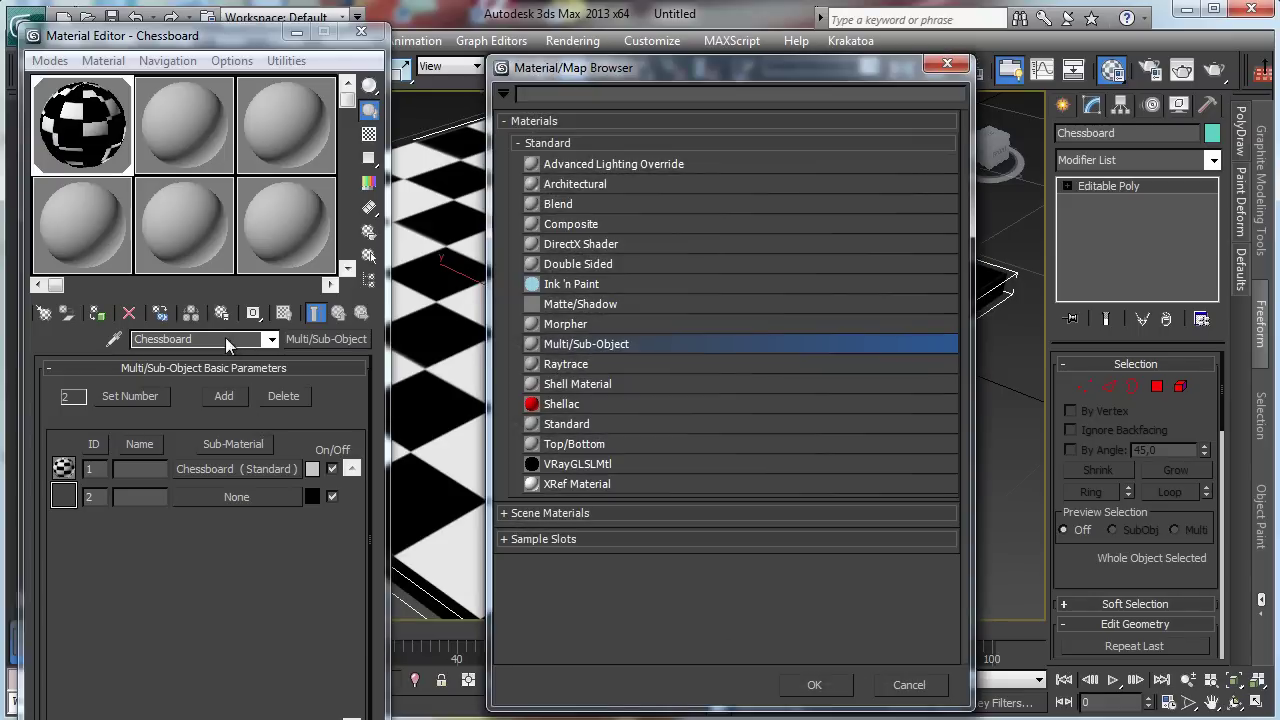
pyautogui.click(585, 513)
pyautogui.click(580, 512)
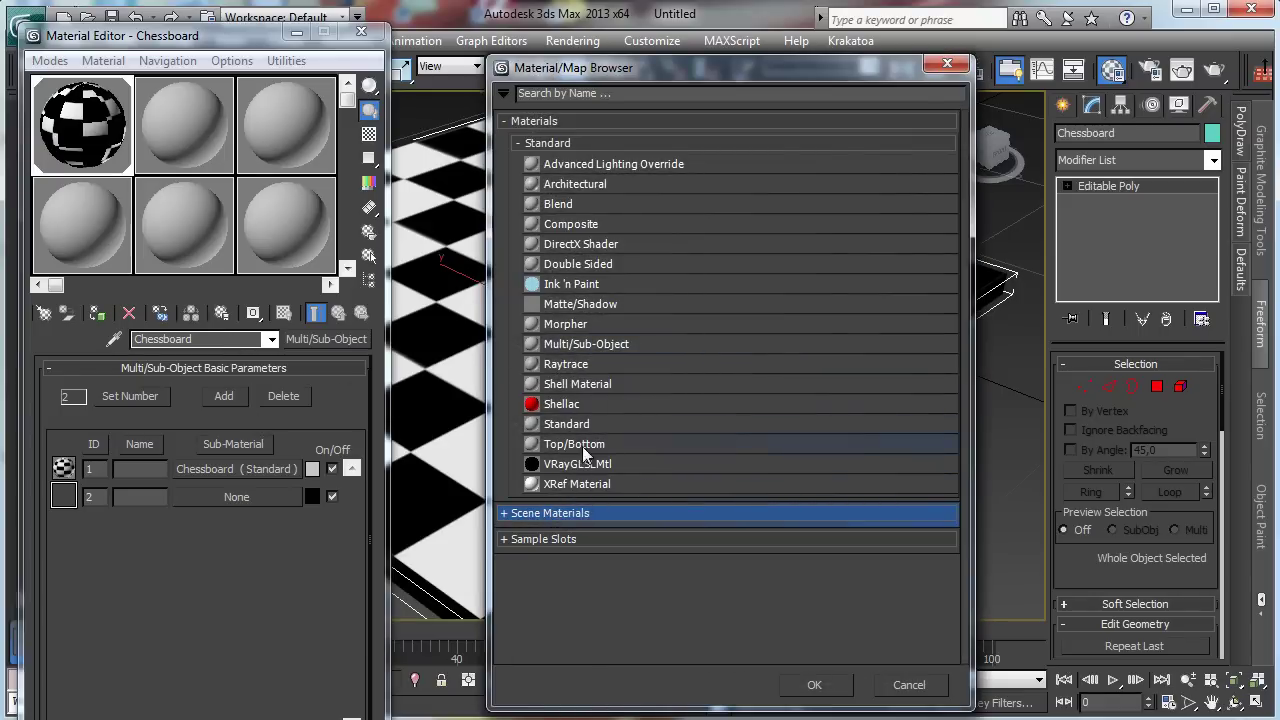
pyautogui.click(580, 426)
pyautogui.doubleClick(580, 426)
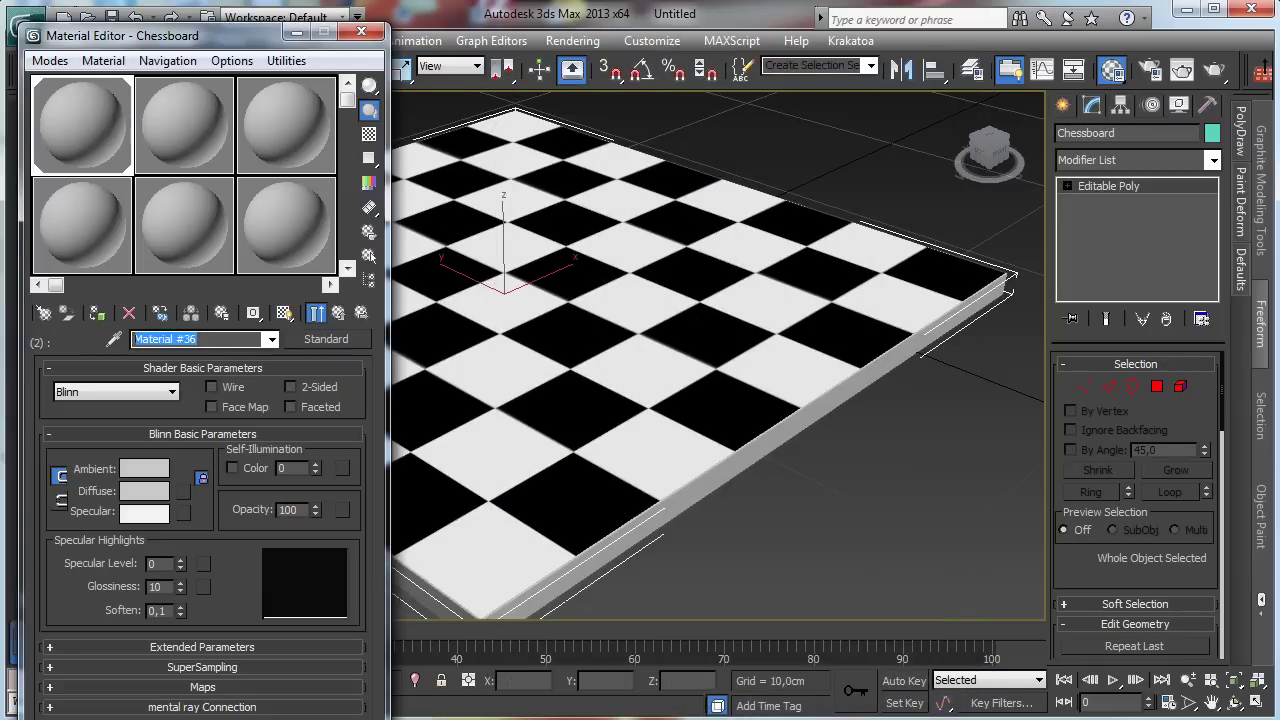
pyautogui.write('Chessboard side')
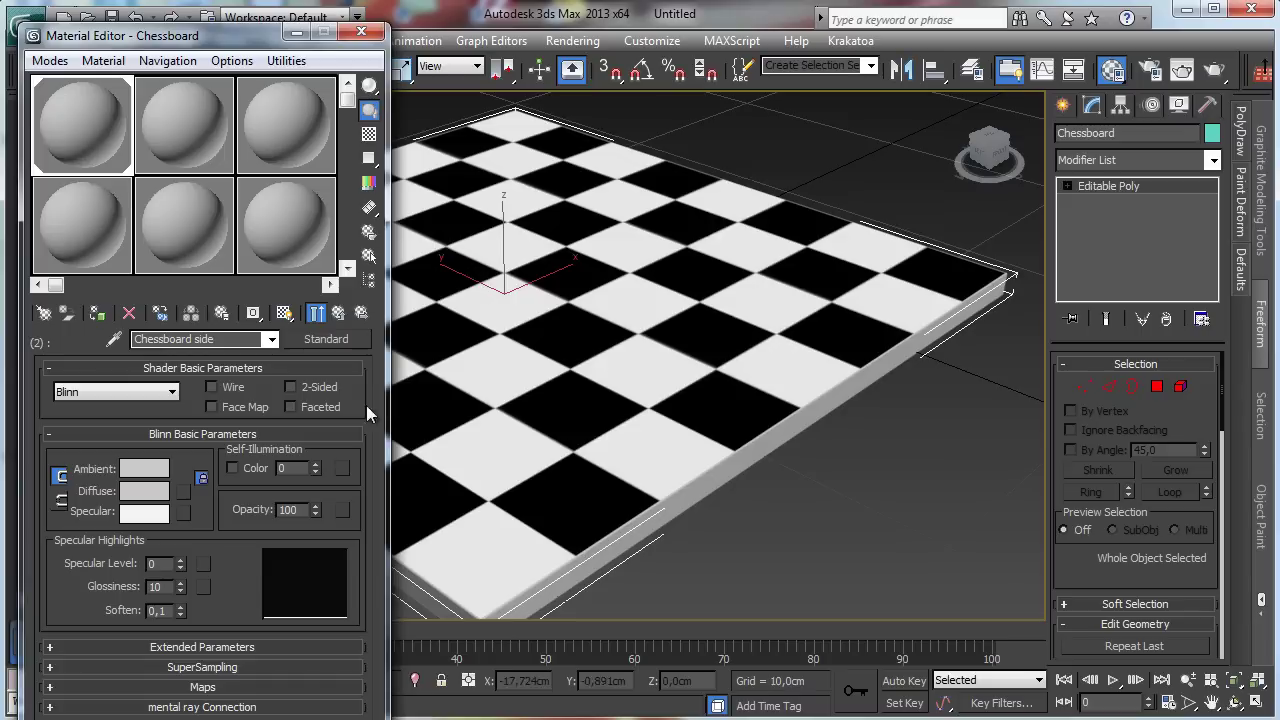
pyautogui.click(338, 313)
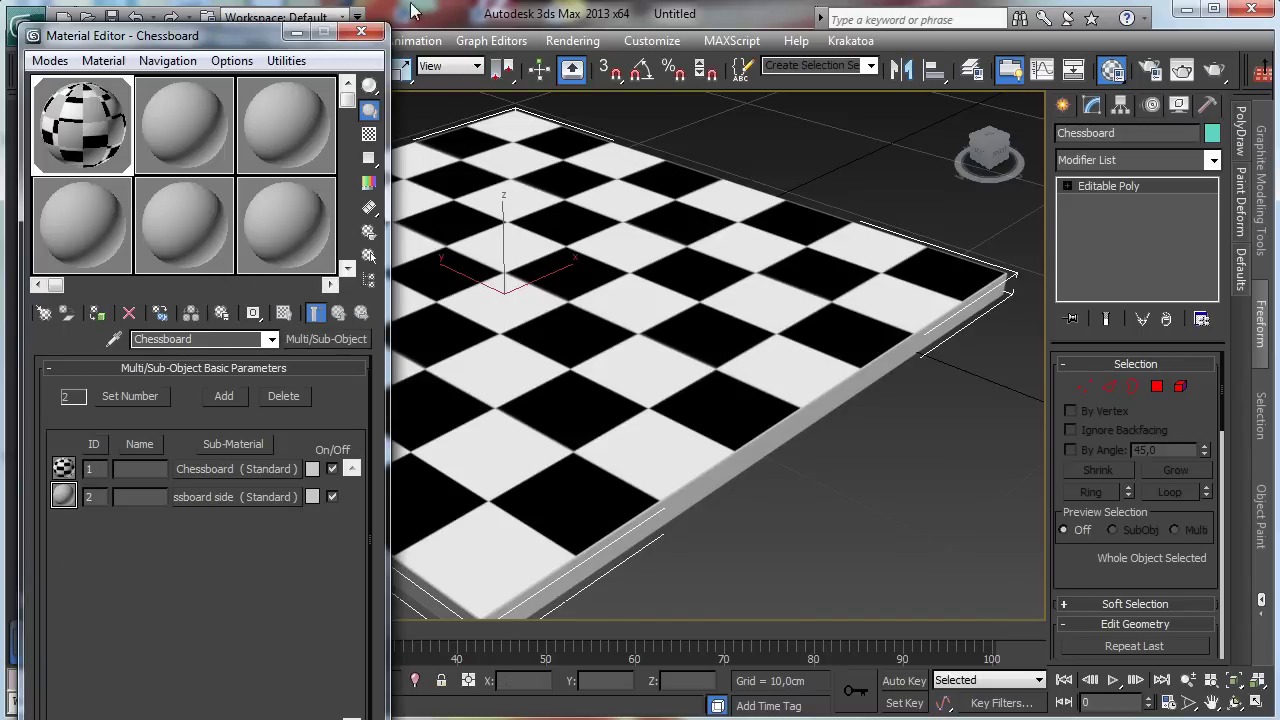
# Close the Material Editor and save the scene as 3dsmax_rendering_Photoreal_chessboard_pieces.max
pyautogui.click(361, 35)
pyautogui.click(22, 26)
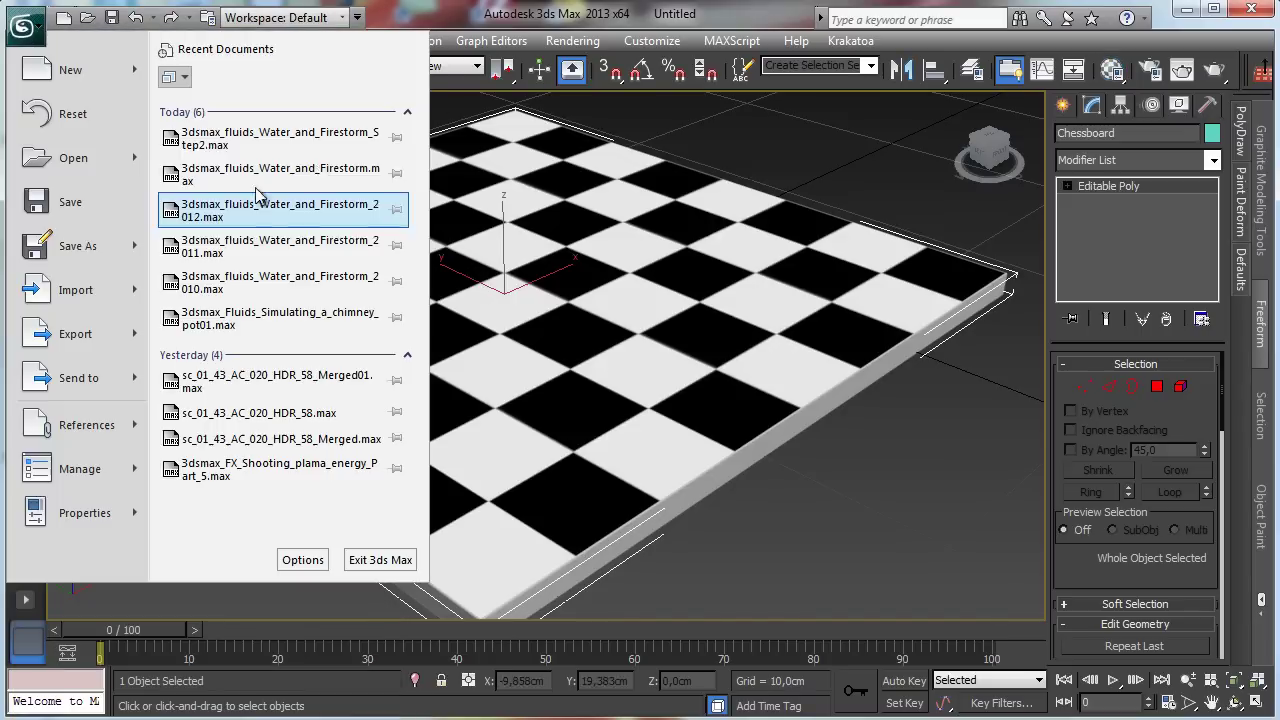
pyautogui.click(557, 257)
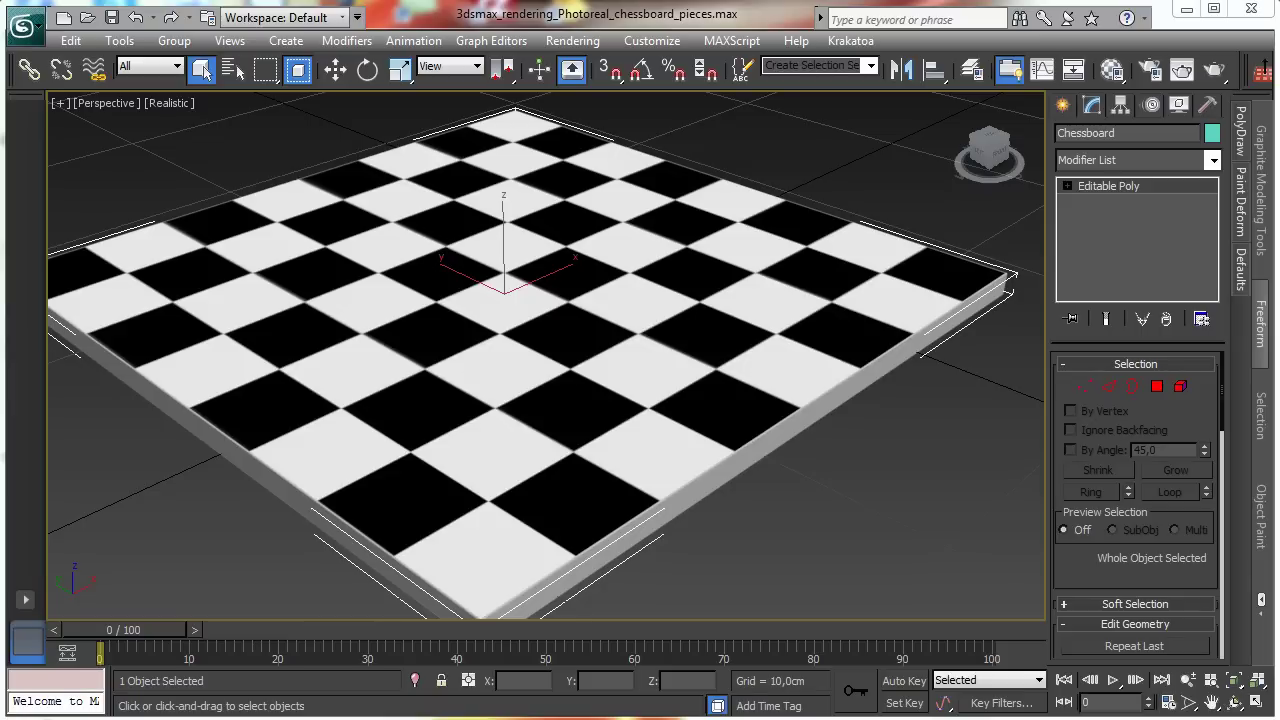
# Create a ChamferBox around the chessboard in the Top view, about 33 × 33 × 1.5 cm with a fillet of about 1.2 cm
pyautogui.click(1064, 106)
pyautogui.hotkey('alt', 'w')
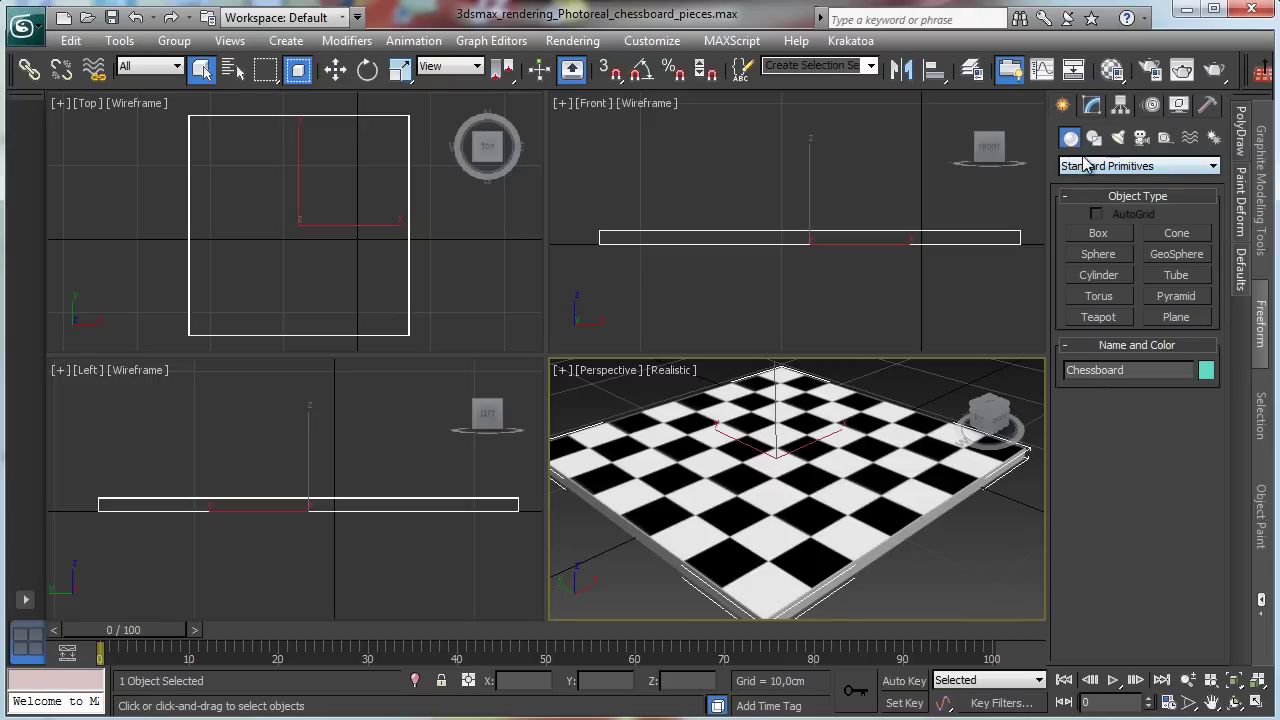
pyautogui.click(1122, 166)
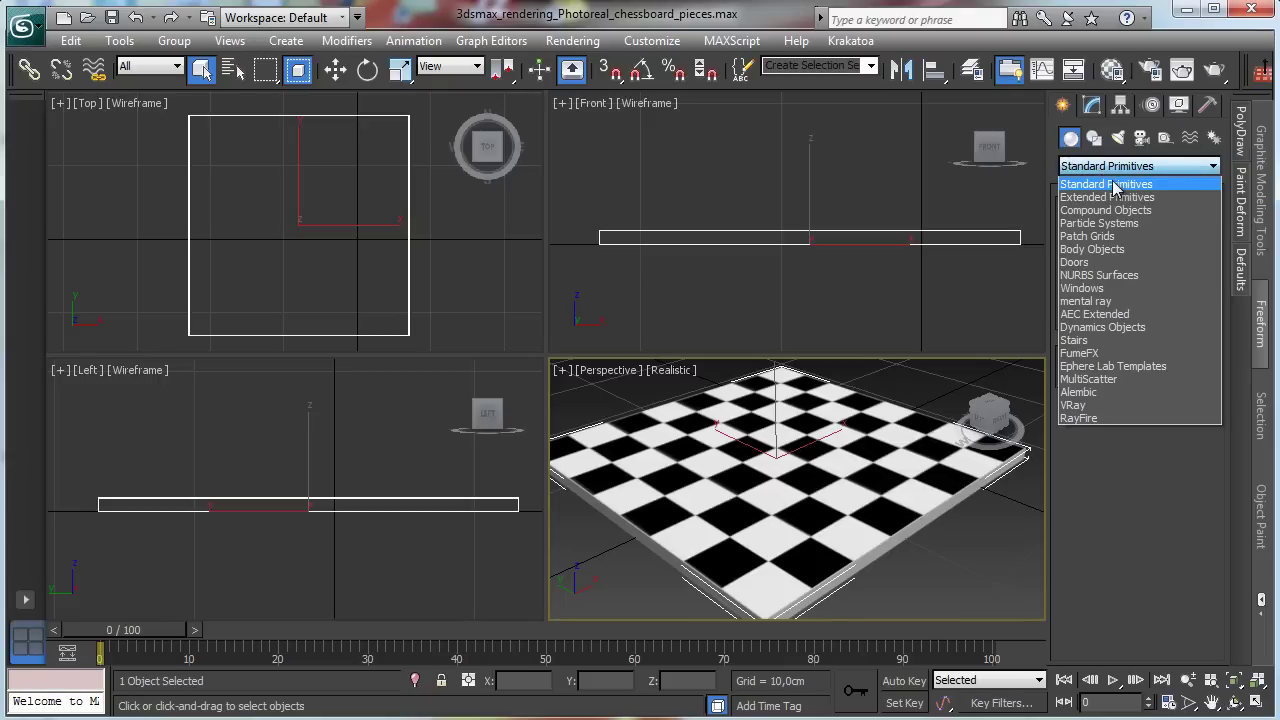
pyautogui.click(1122, 199)
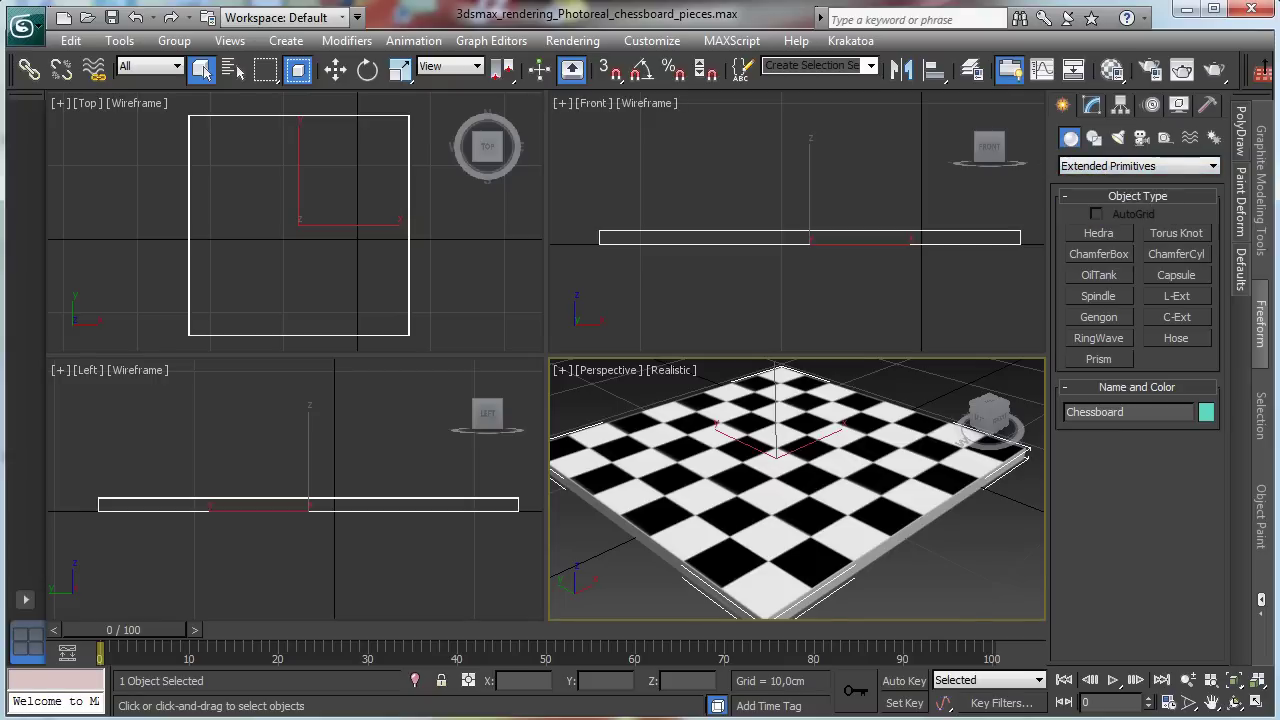
pyautogui.click(1099, 254)
pyautogui.moveTo(177, 106); pyautogui.dragTo(416, 336)
pyautogui.click(415, 334)
pyautogui.click(418, 335)
pyautogui.click(440, 330)
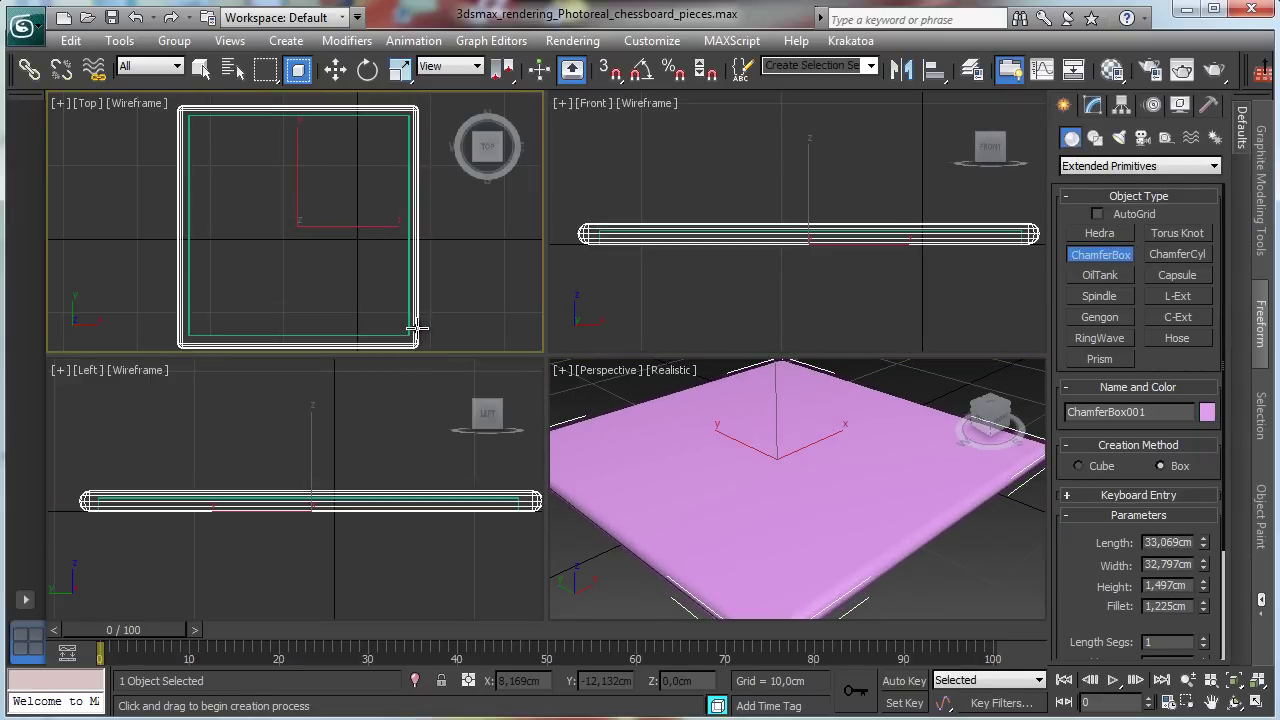
pyautogui.click(650, 448)
# Set the ChamferBox's height to 4 cm
pyautogui.click(1093, 104)
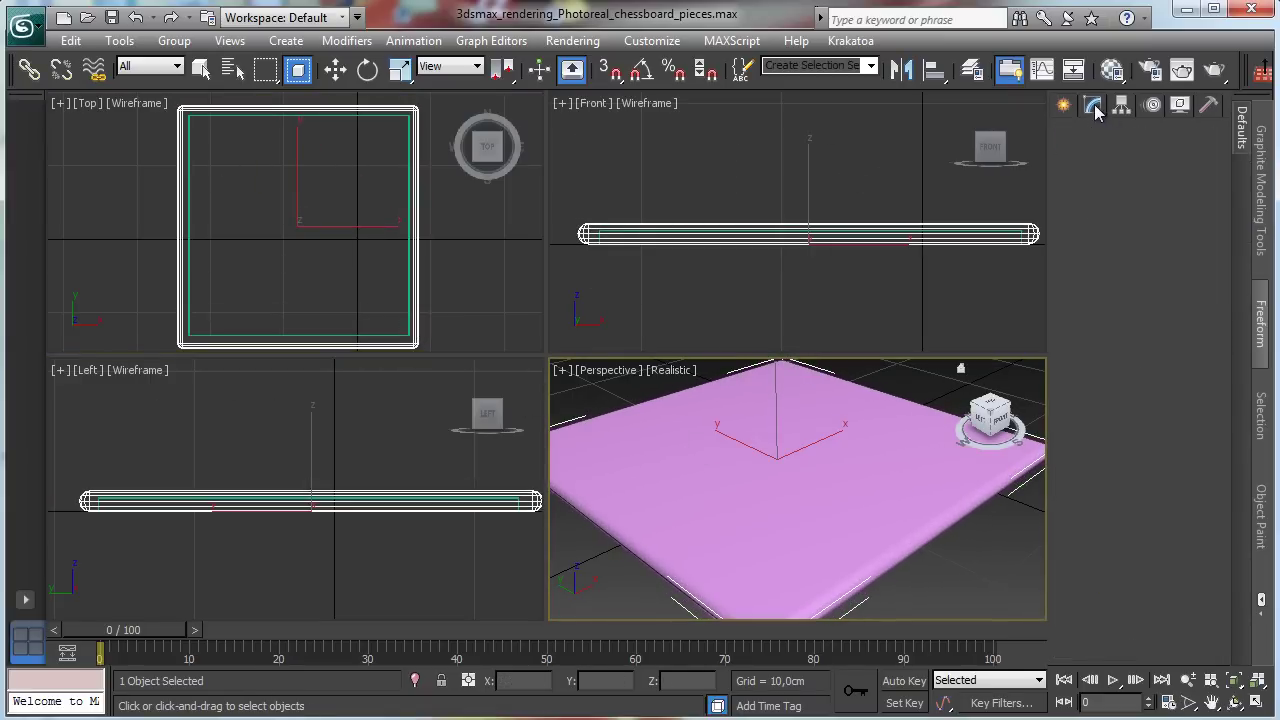
pyautogui.doubleClick(1190, 434)
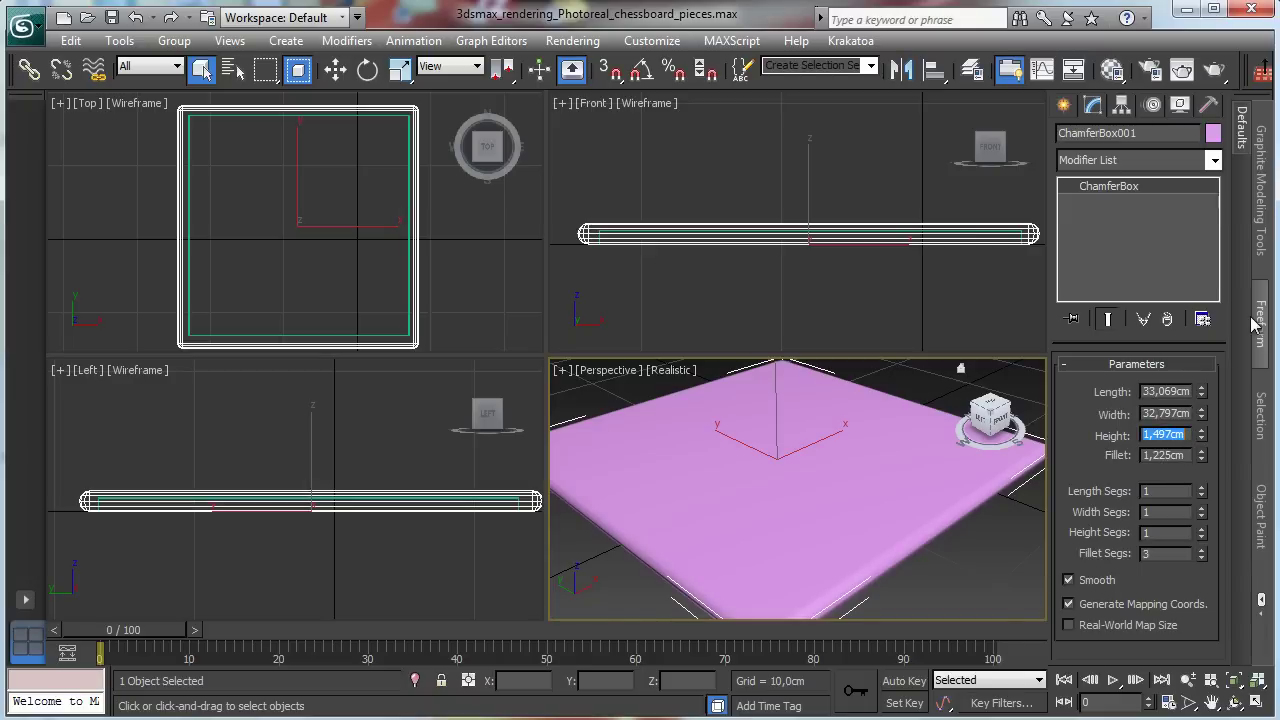
pyautogui.write('4')
pyautogui.press('Return')
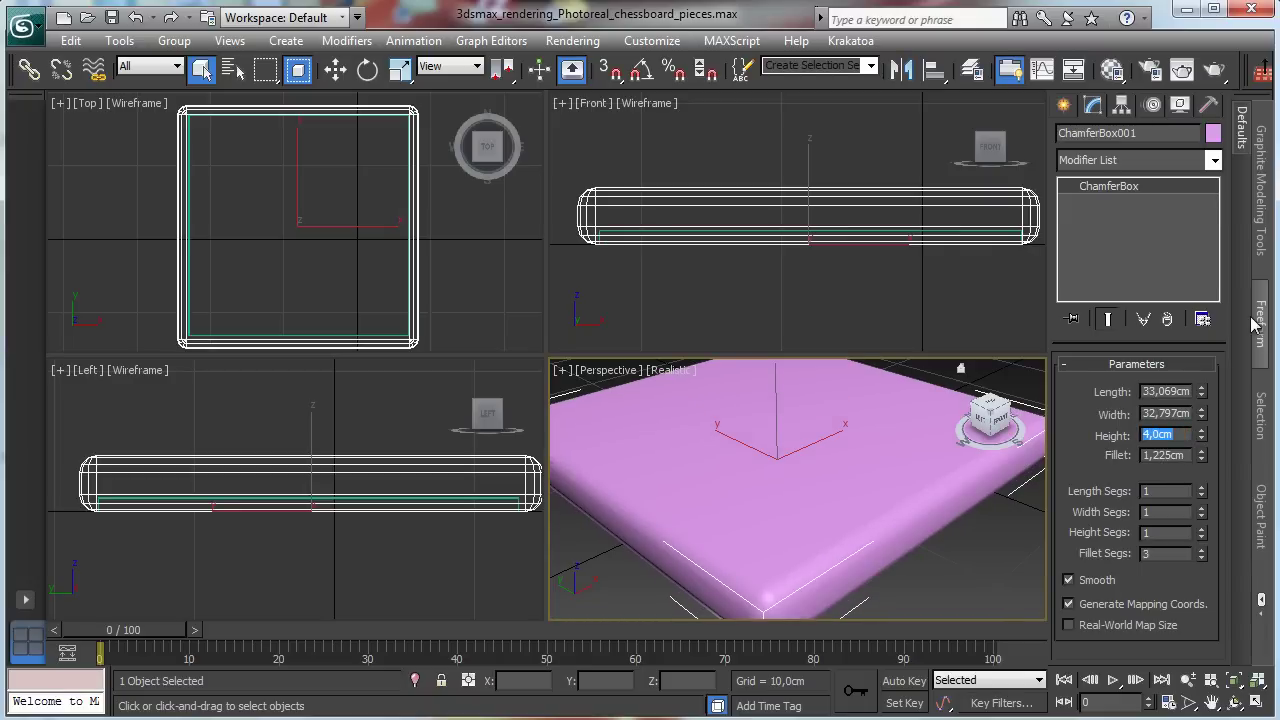
# Move the ChamferBox down about 3 cm so its top lies just below the chessboard's surface
pyautogui.click(335, 68)
pyautogui.moveTo(793, 192); pyautogui.dragTo(812, 236)
pyautogui.click(705, 443)
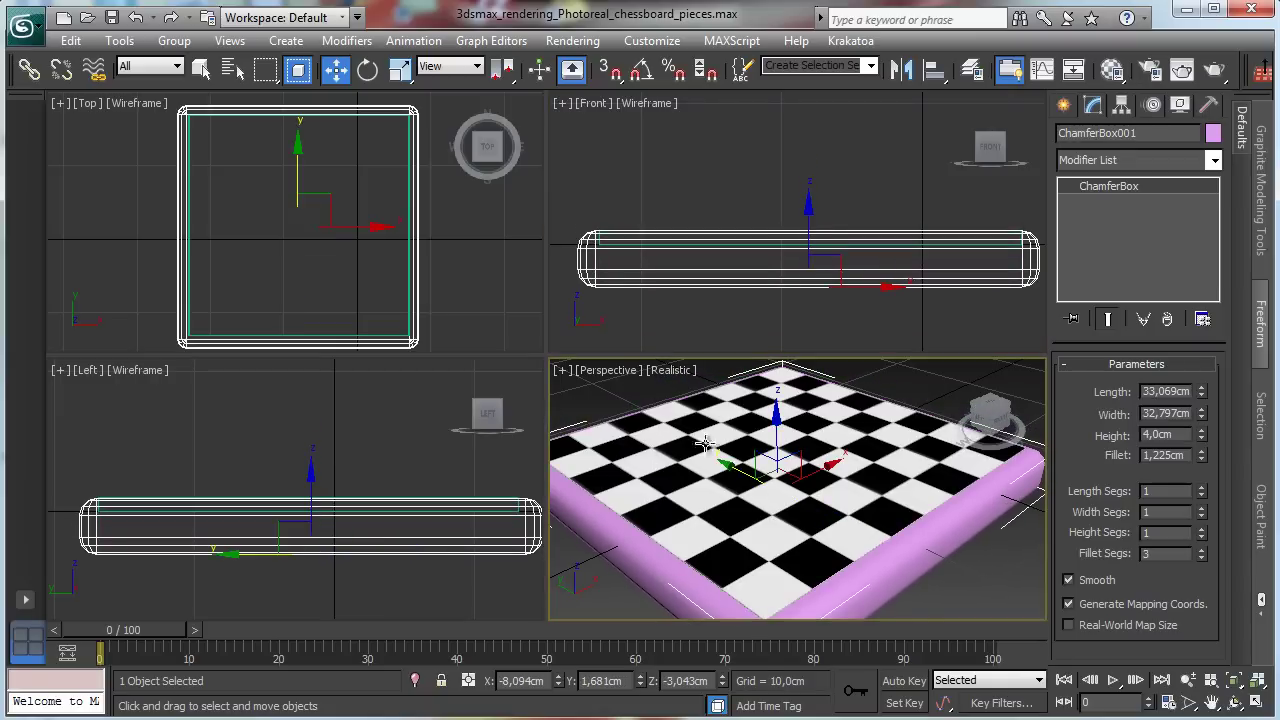
# Align the ChamferBox to the chessboard pivot to pivot, in X and Y position only
pyautogui.click(933, 70)
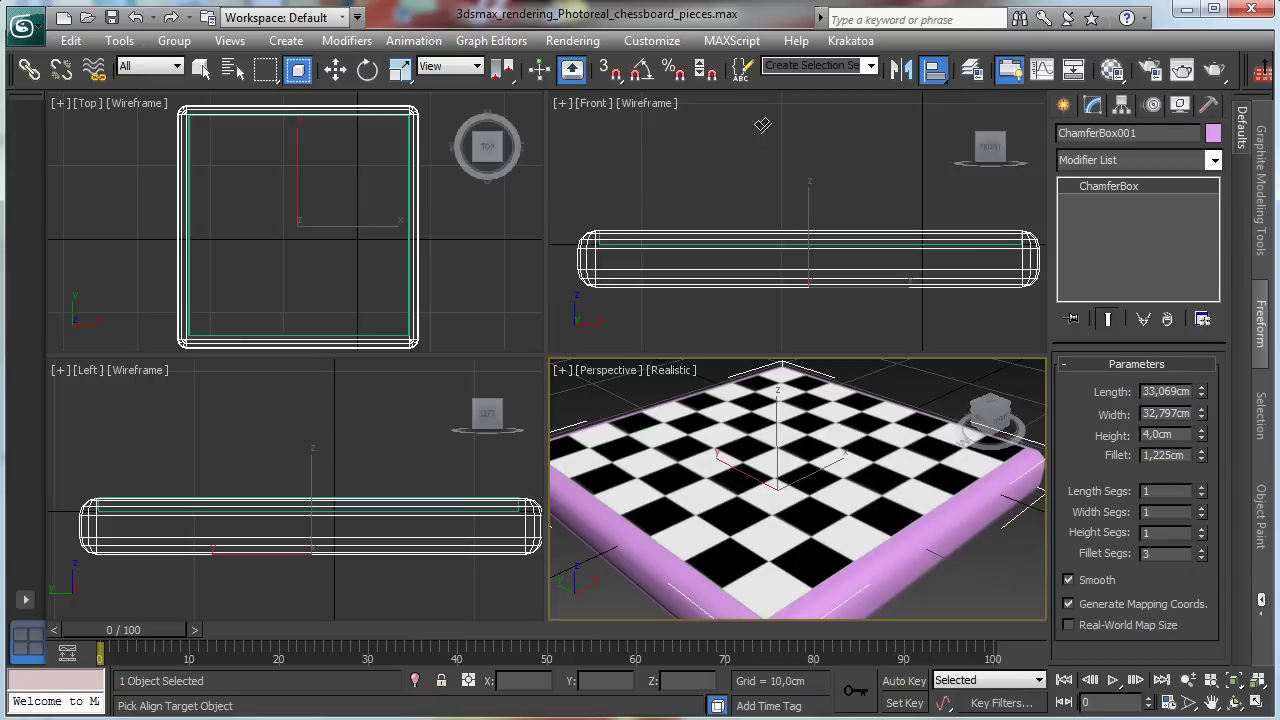
pyautogui.click(407, 205)
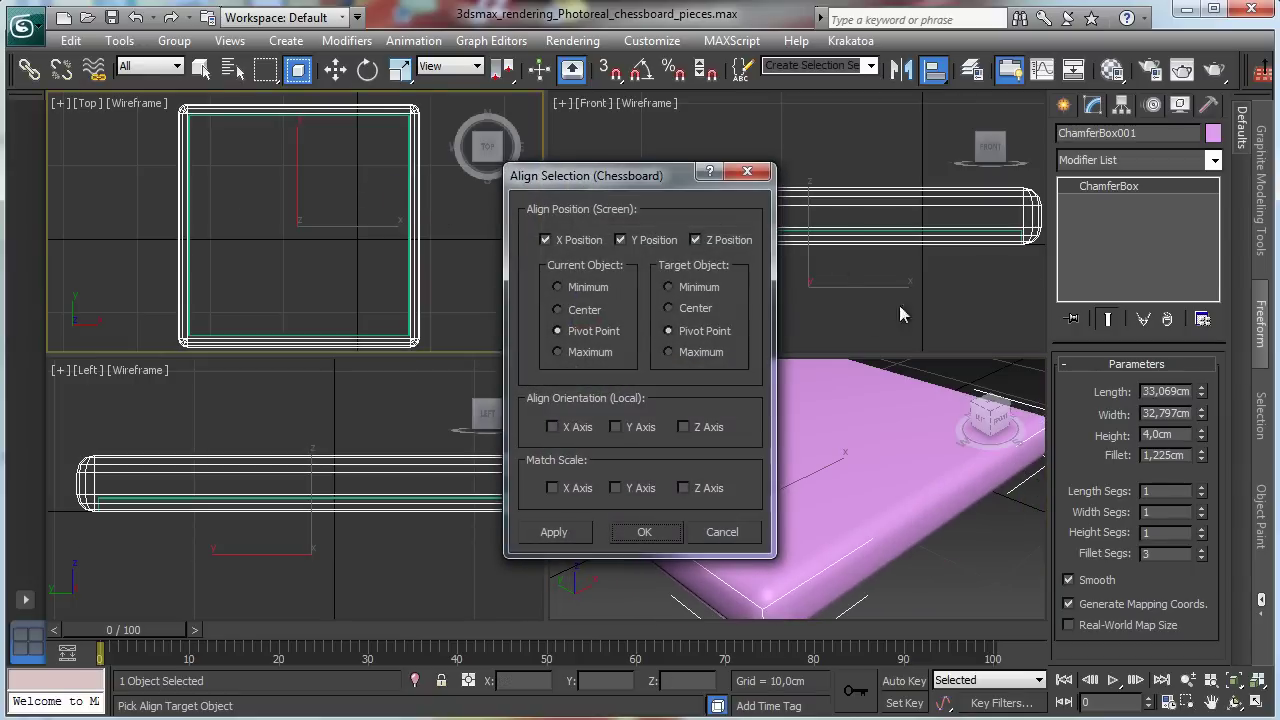
pyautogui.click(729, 241)
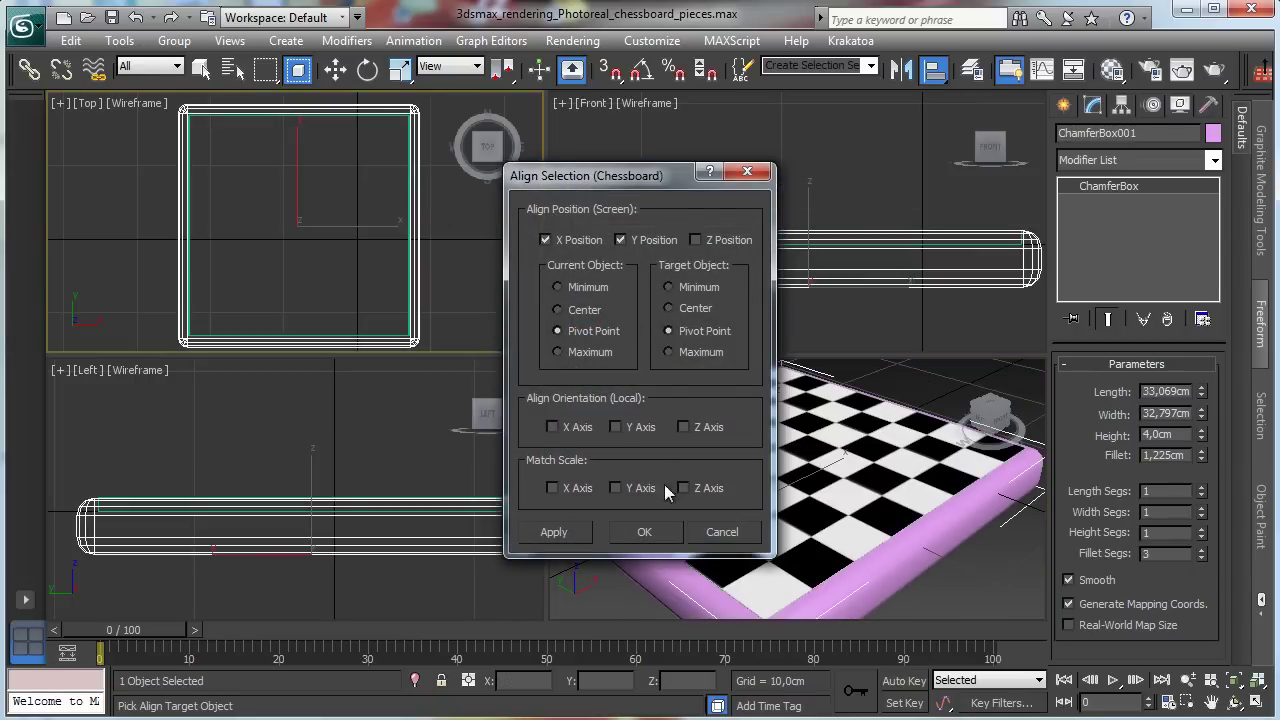
pyautogui.click(644, 531)
# Maximize the Perspective view and set the ChamferBox's length and width to 35 cm
pyautogui.click(962, 538)
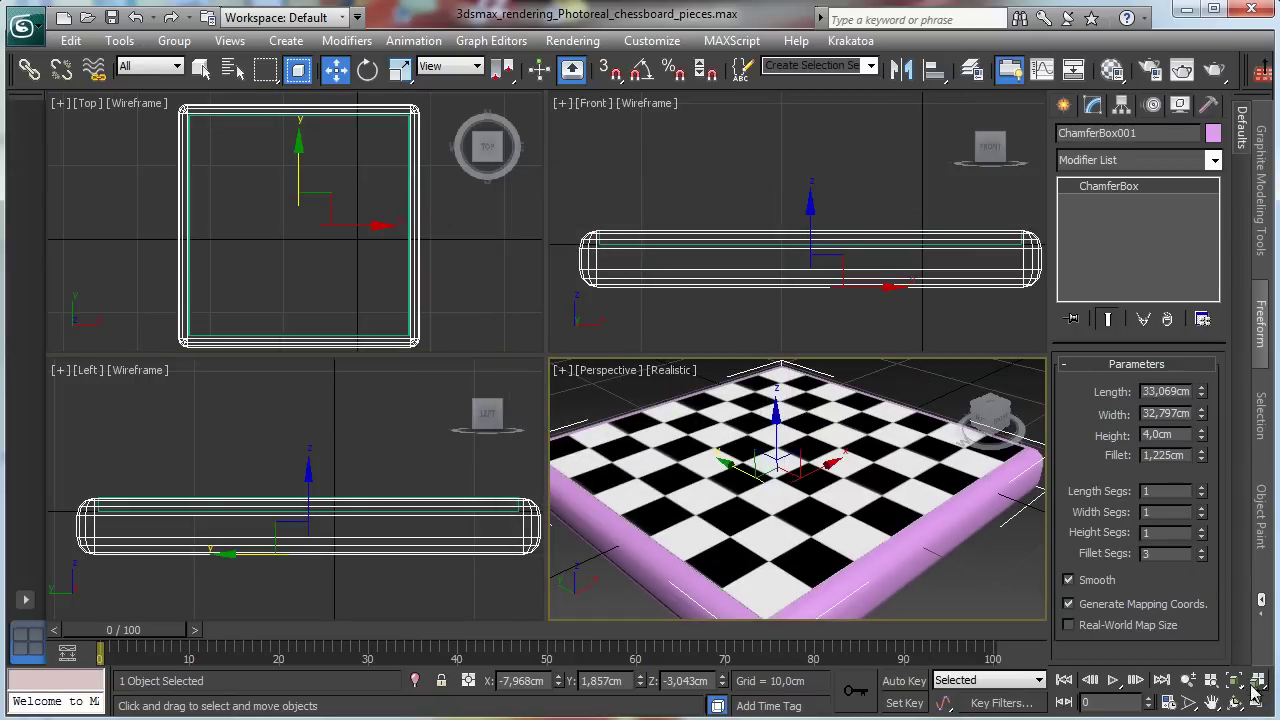
pyautogui.click(1257, 680)
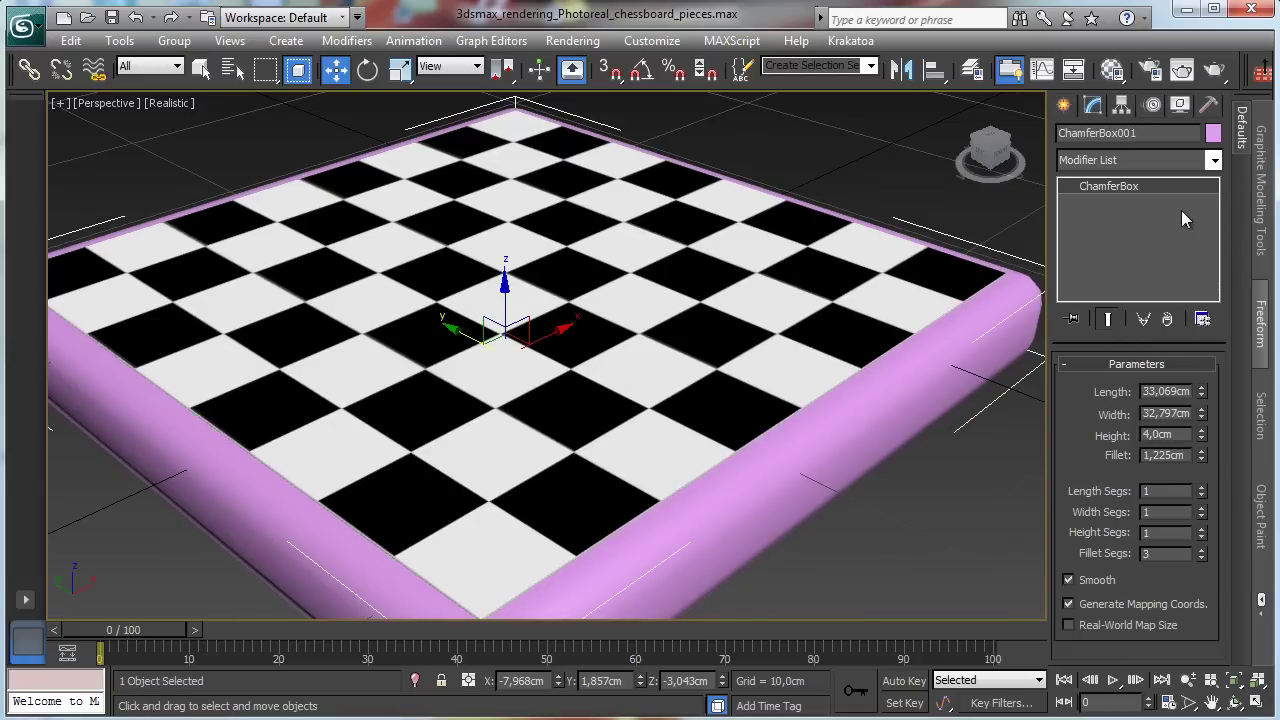
pyautogui.doubleClick(1181, 392)
pyautogui.write('35')
pyautogui.press('Return')
pyautogui.press('Tab')
pyautogui.write('35')
pyautogui.press('Return')
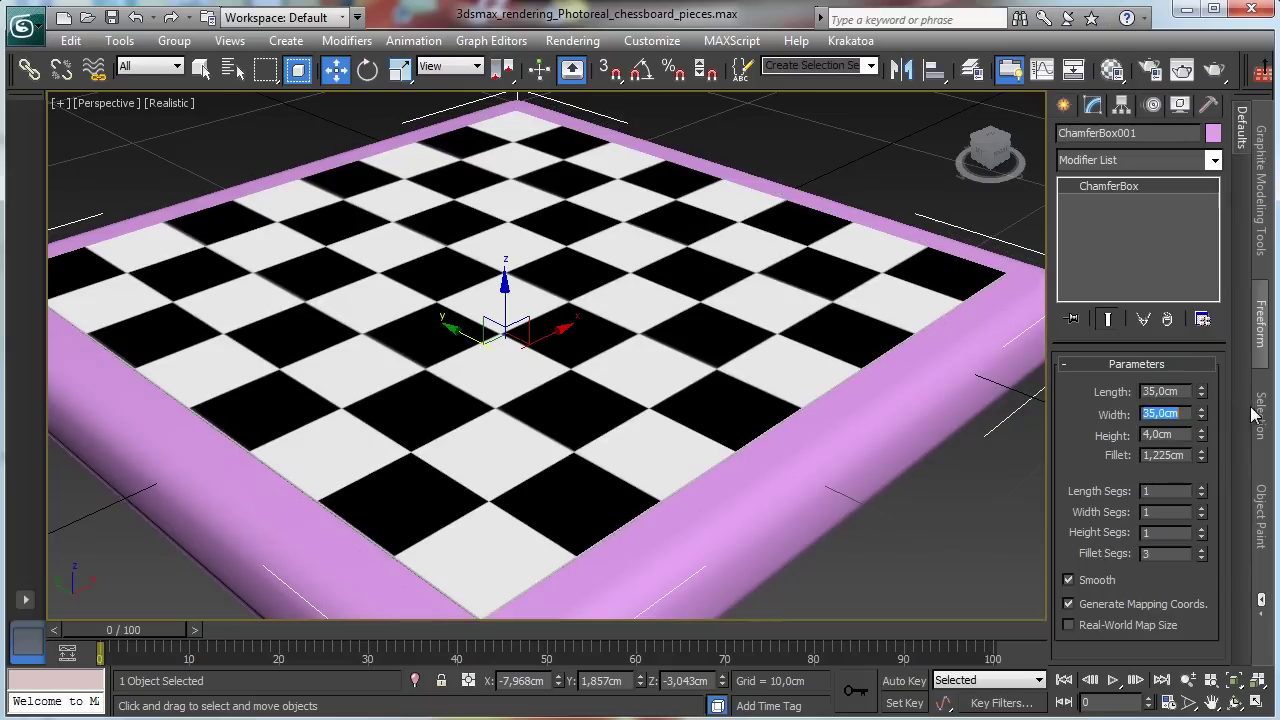
# Set the ChamferBox's fillet to 0,5 cm
pyautogui.press('Tab')
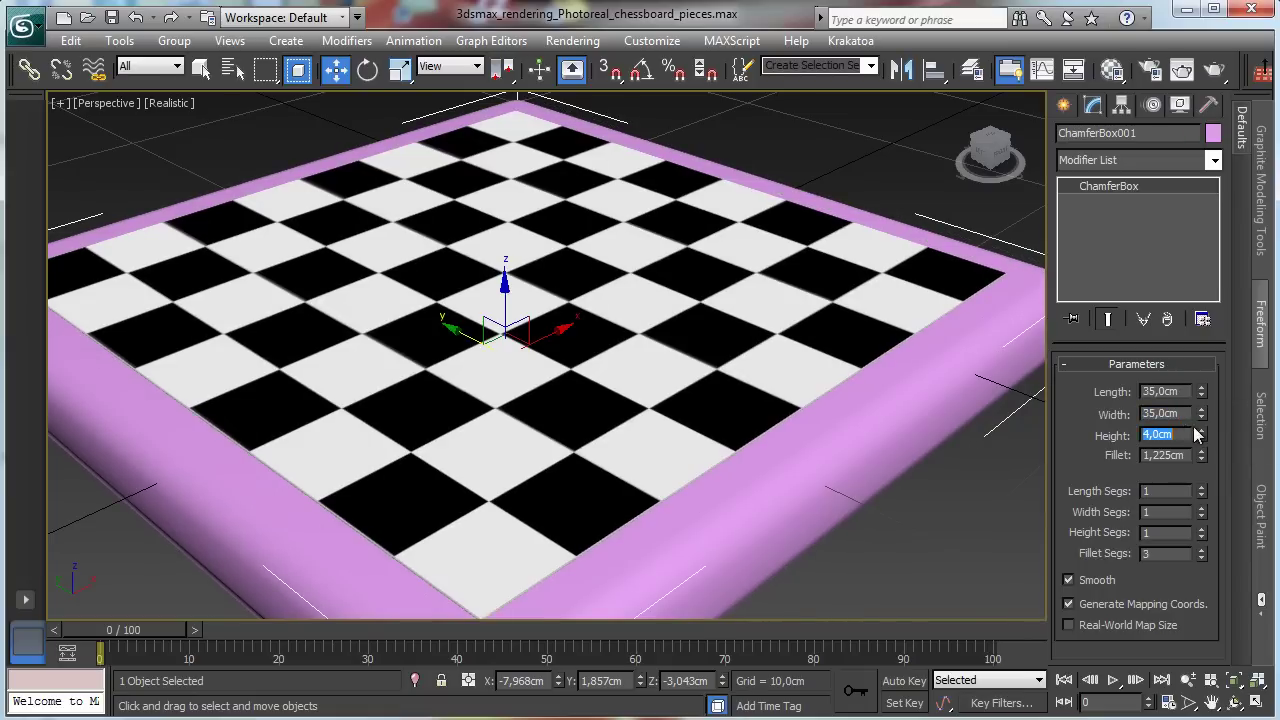
pyautogui.press('Tab')
pyautogui.write('0')
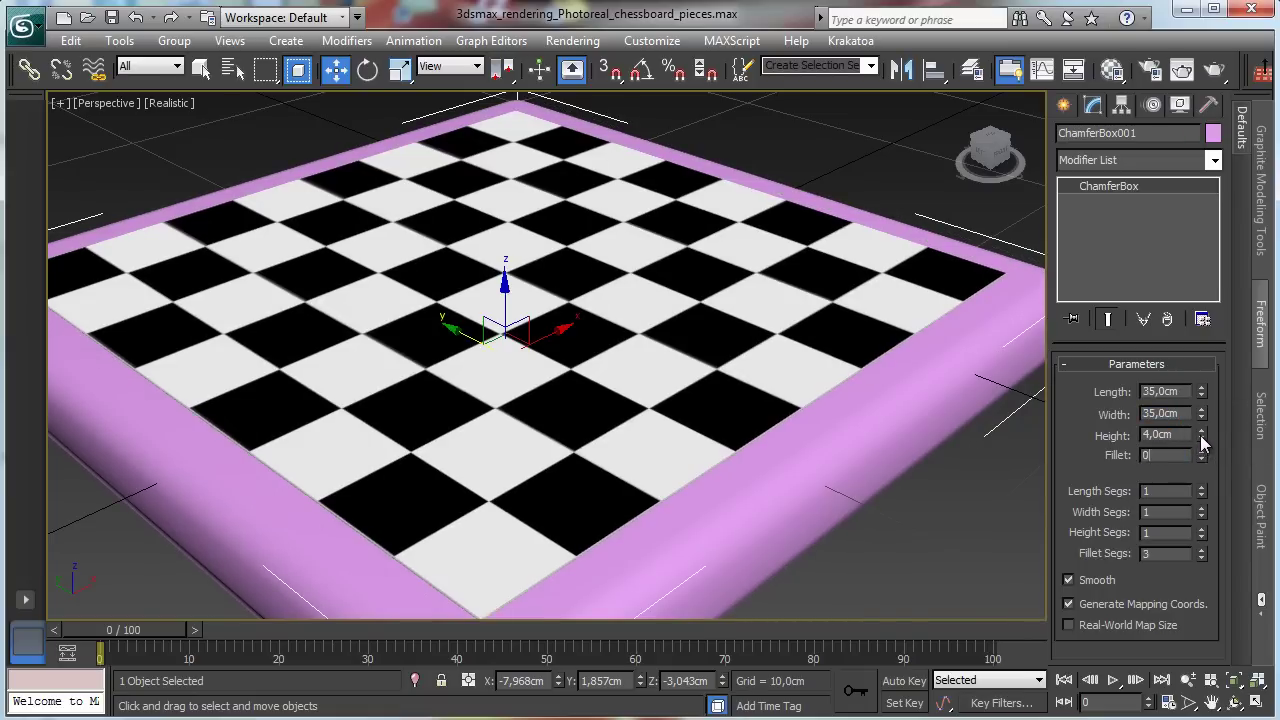
pyautogui.write(',5')
pyautogui.press('Return')
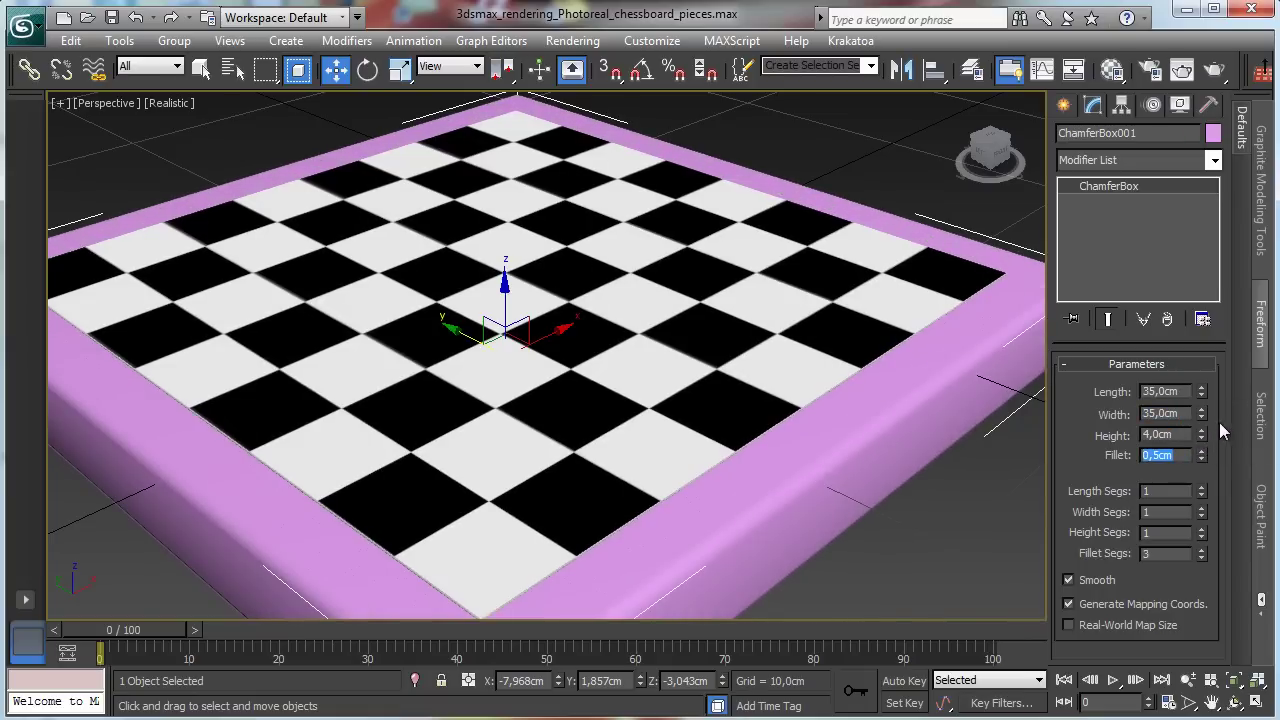
# Raise the ChamferBox's fillet segments to 6
pyautogui.click(1188, 680)
pyautogui.moveTo(788, 416); pyautogui.dragTo(797, 448)
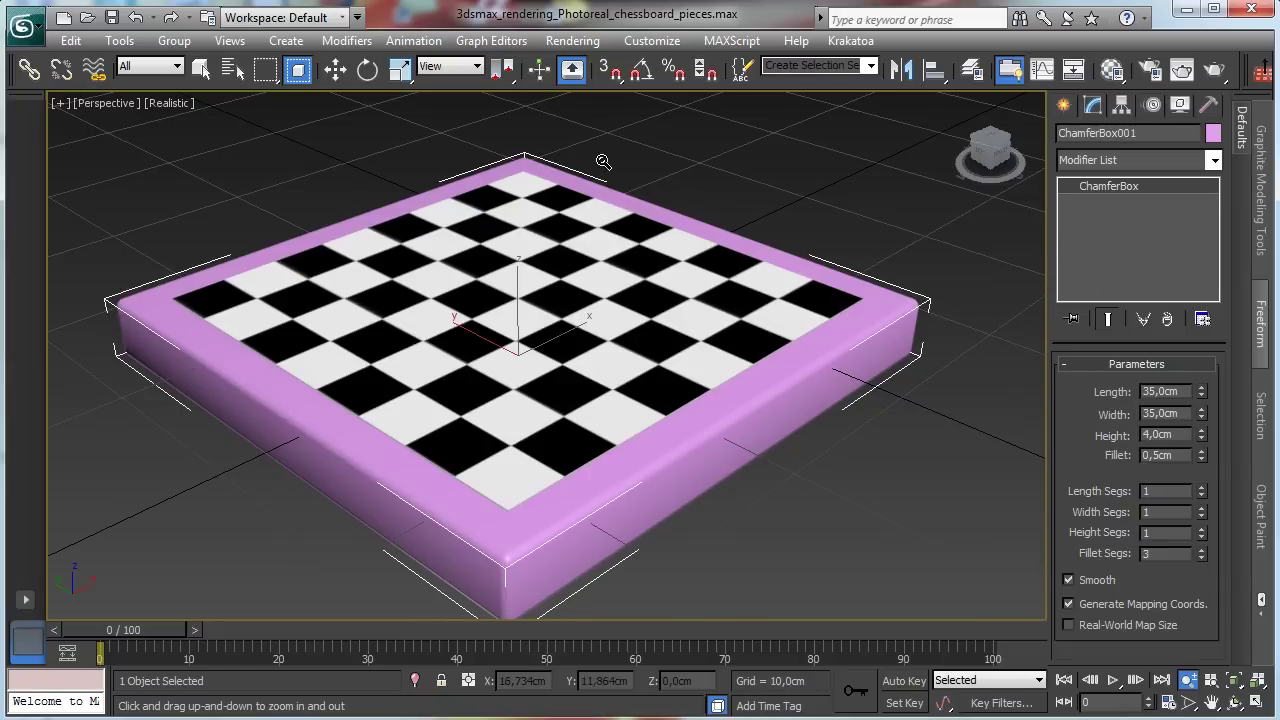
pyautogui.click(200, 67)
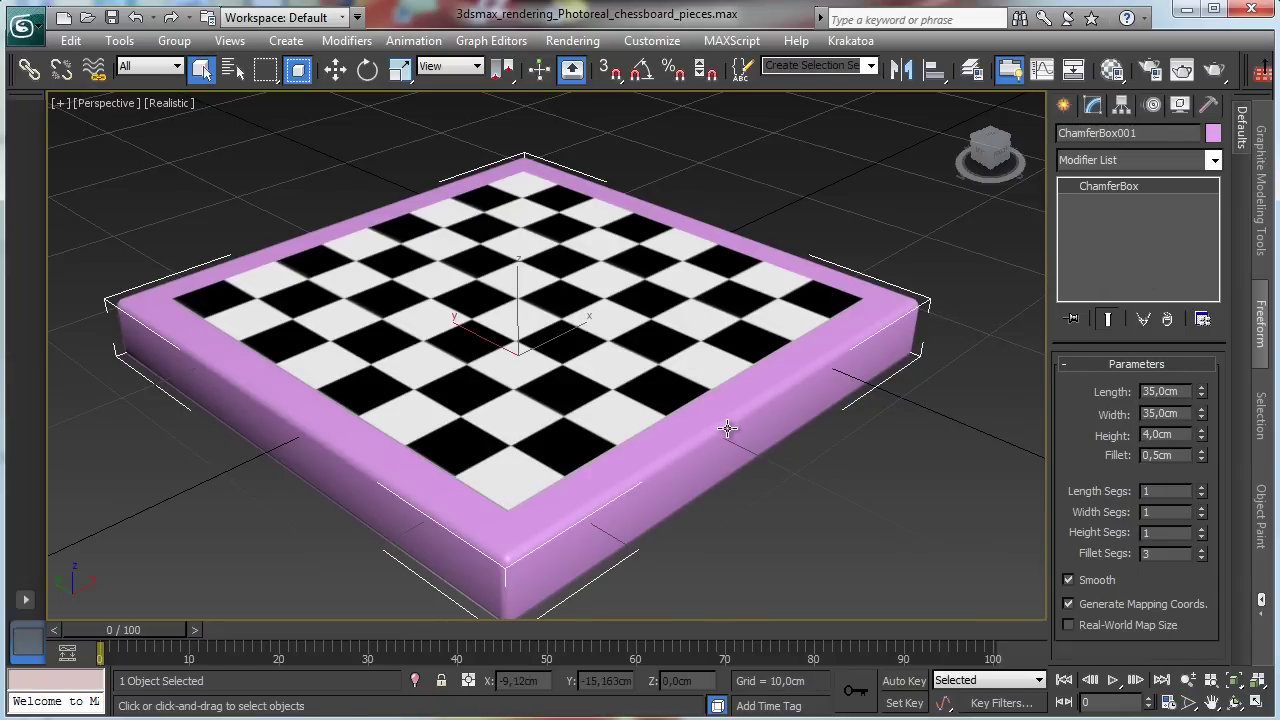
pyautogui.click(1202, 550)
pyautogui.click(1202, 550)
pyautogui.click(1202, 550)
pyautogui.click(1202, 550)
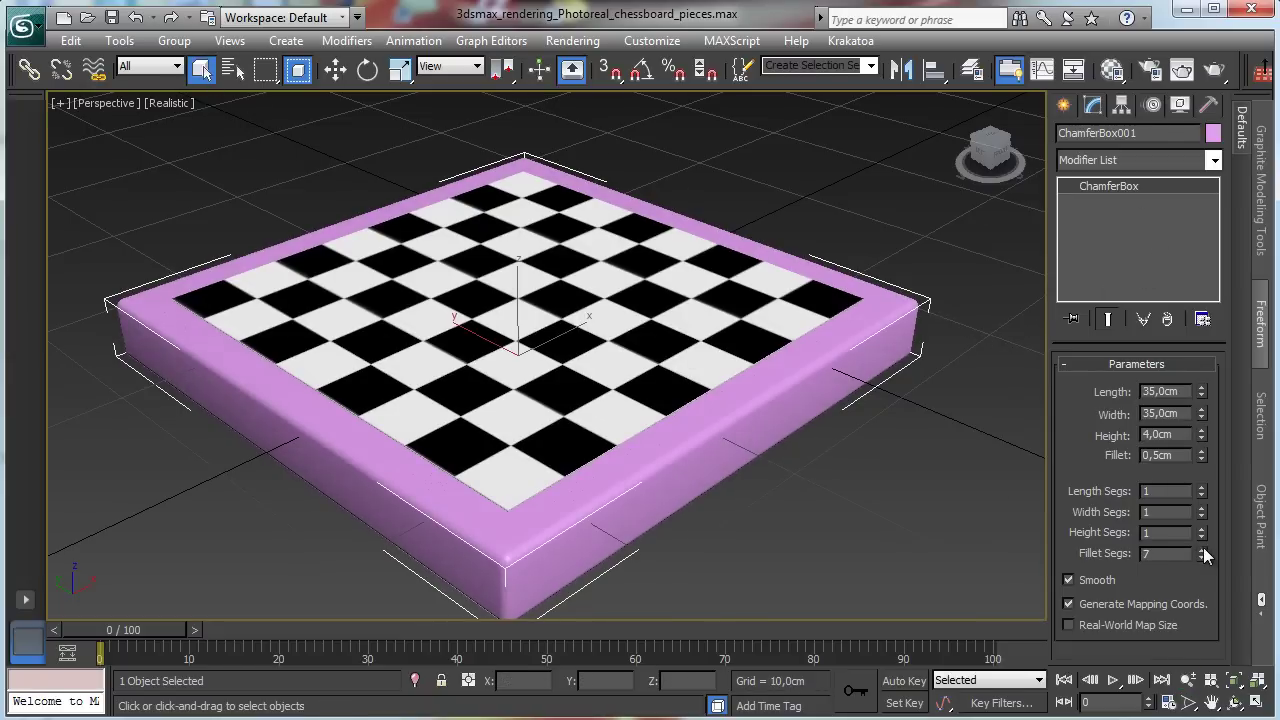
# Convert the ChamferBox to an Editable Poly
pyautogui.rightClick(645, 450)
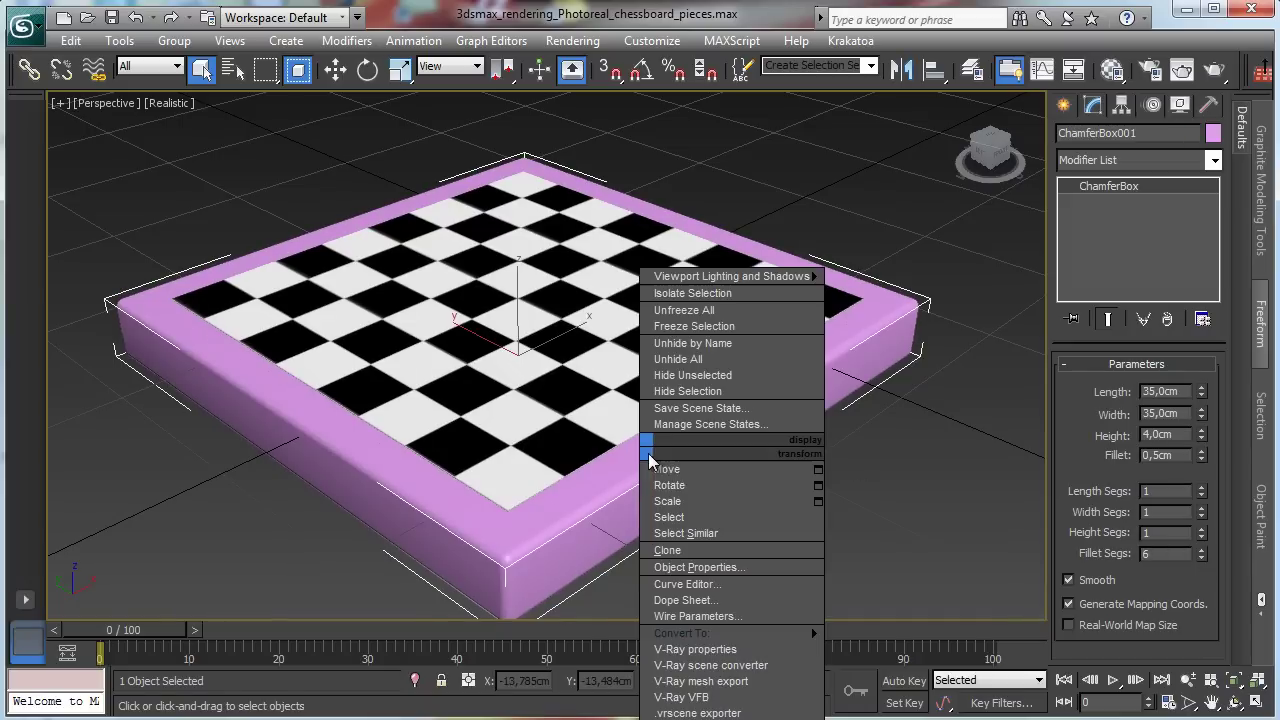
pyautogui.moveTo(775, 638)
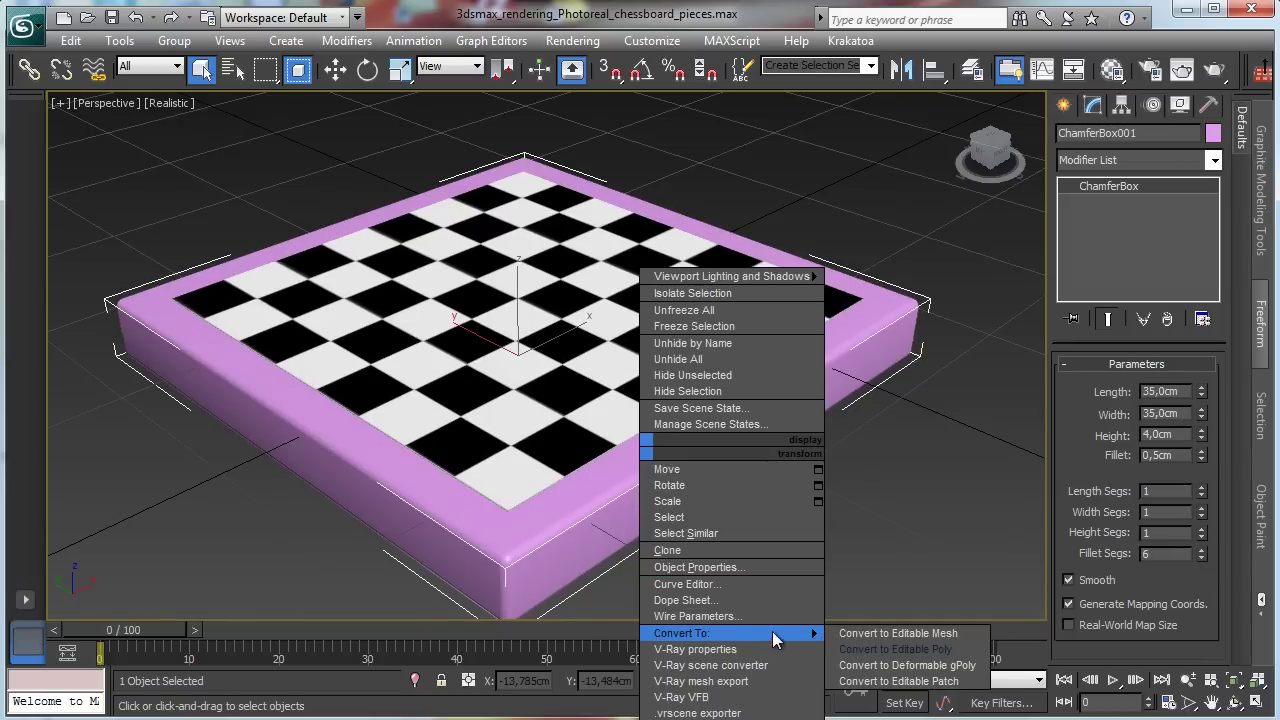
pyautogui.click(898, 650)
# Select the frame's large top polygon and set its material ID to 1
pyautogui.press('4')
pyautogui.click(725, 390)
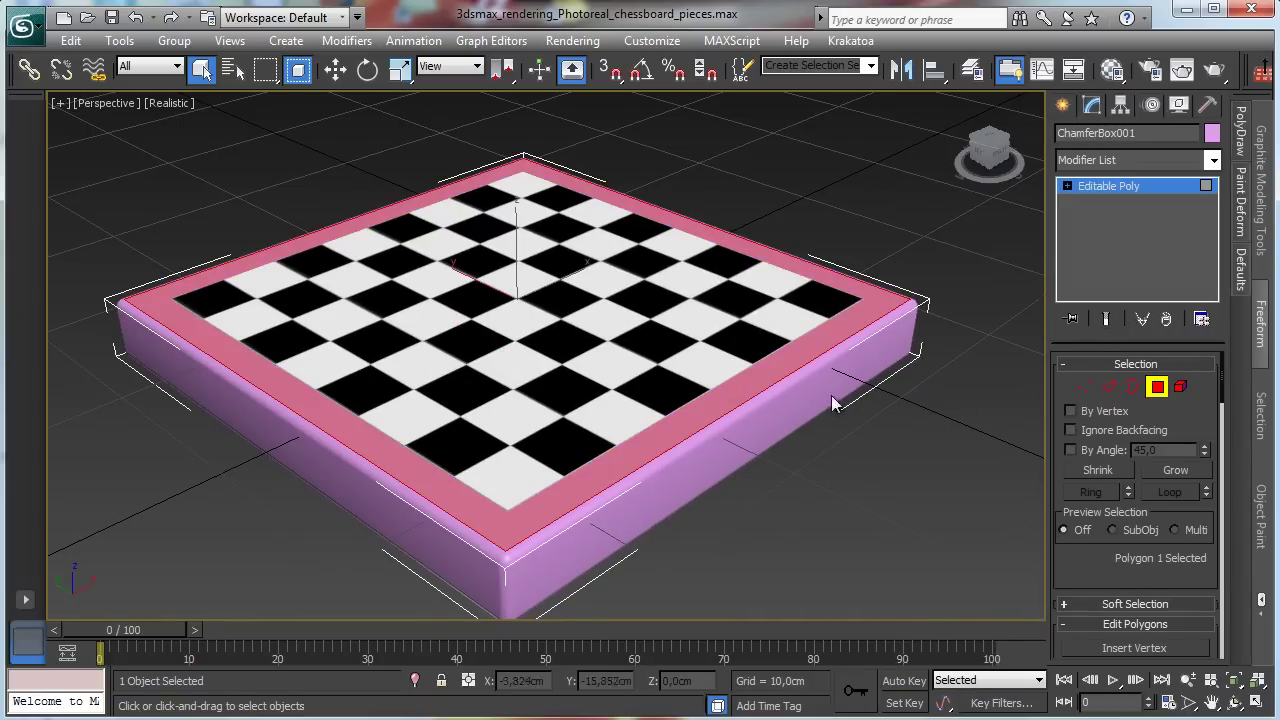
pyautogui.scroll(-5, 1175, 505)
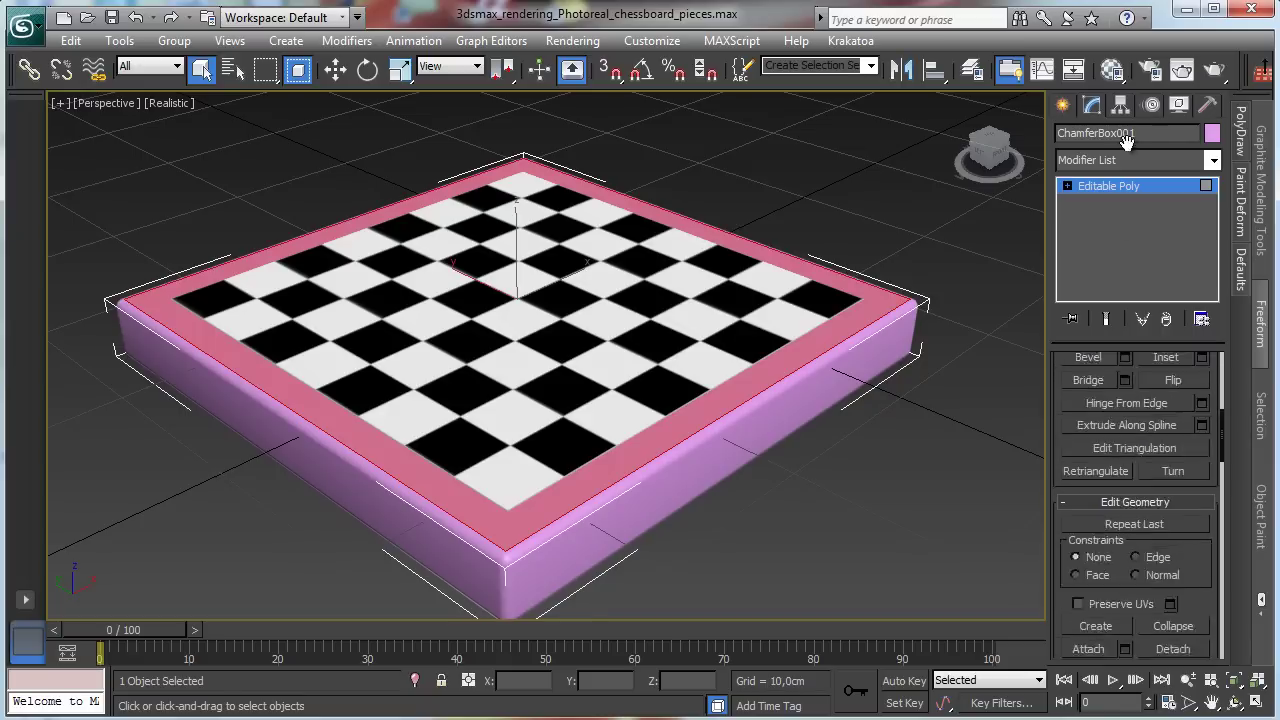
pyautogui.scroll(-4, 1195, 525)
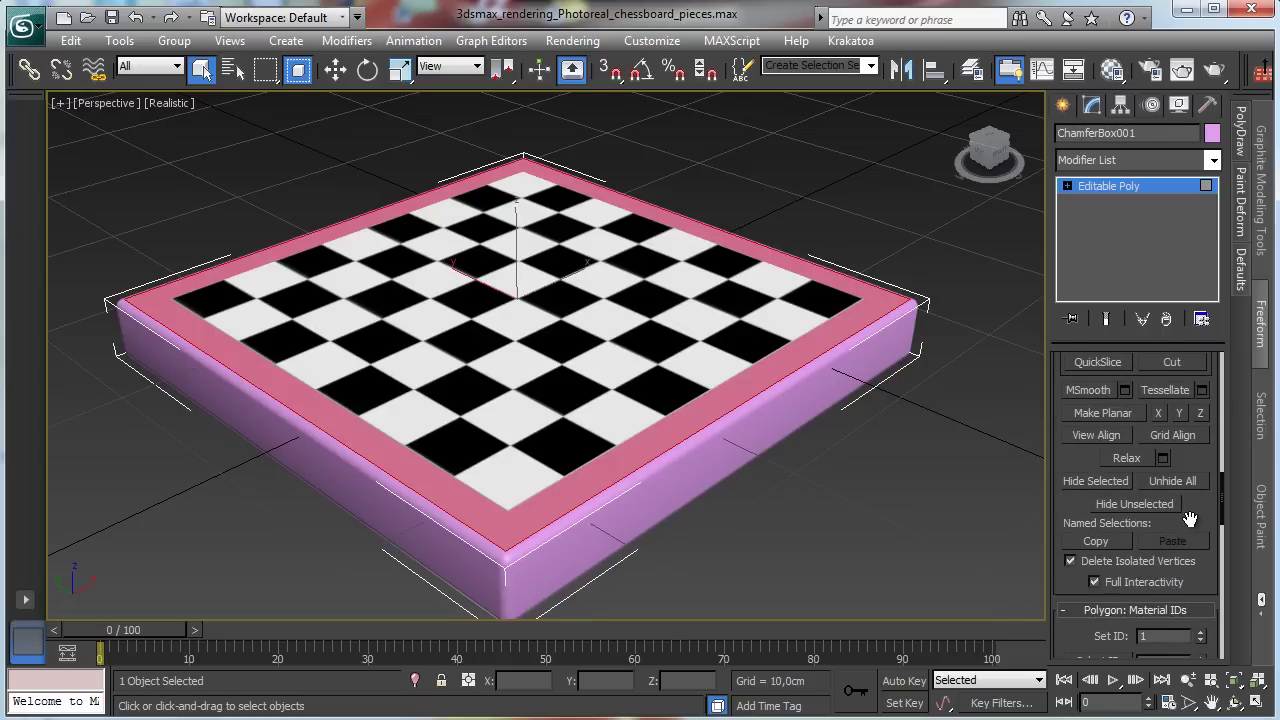
pyautogui.scroll(-5, 1187, 505)
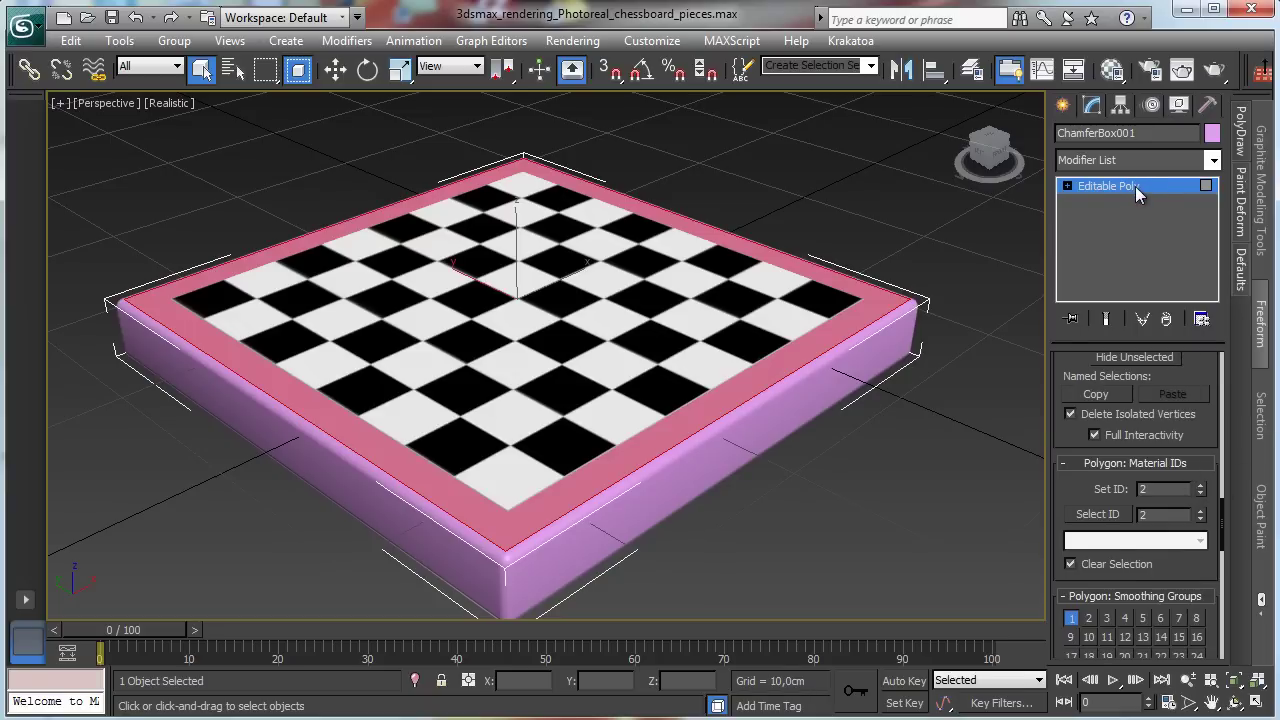
pyautogui.click(71, 40)
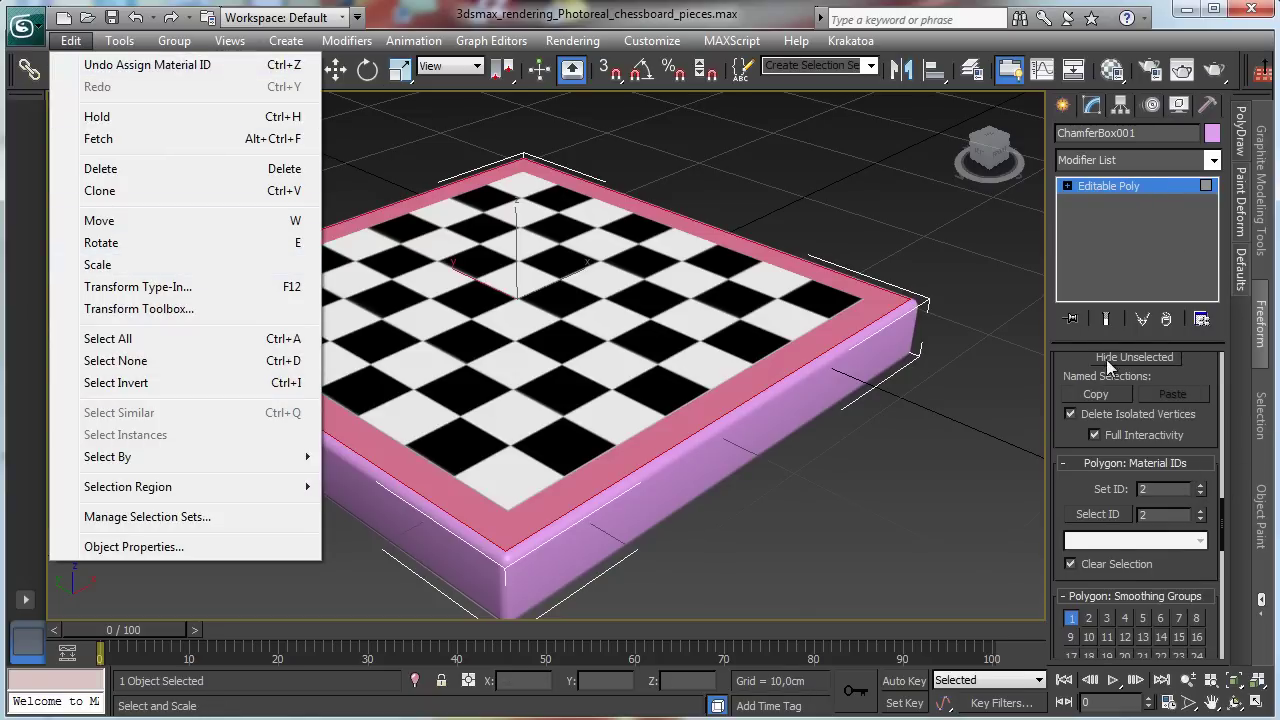
pyautogui.click(1200, 493)
# Invert the polygon selection, give the remaining polygons material ID 2, and leave polygon editing with the frame deselected
pyautogui.click(71, 40)
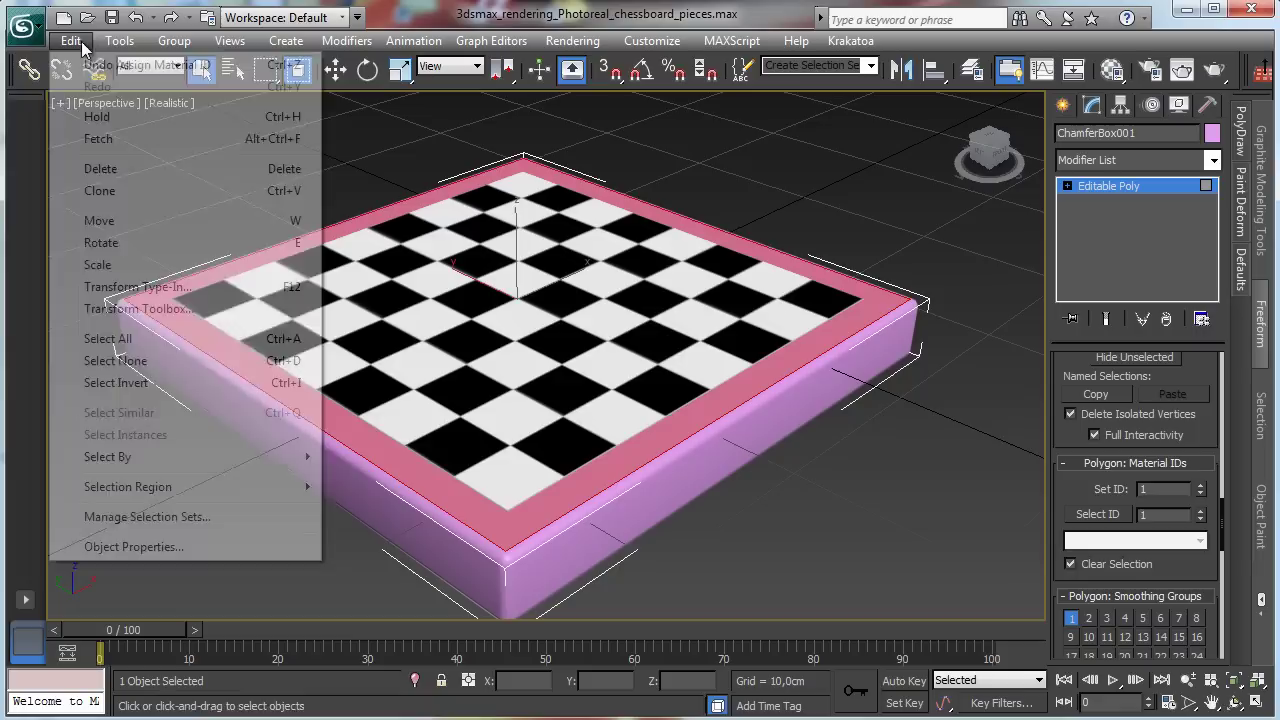
pyautogui.click(160, 384)
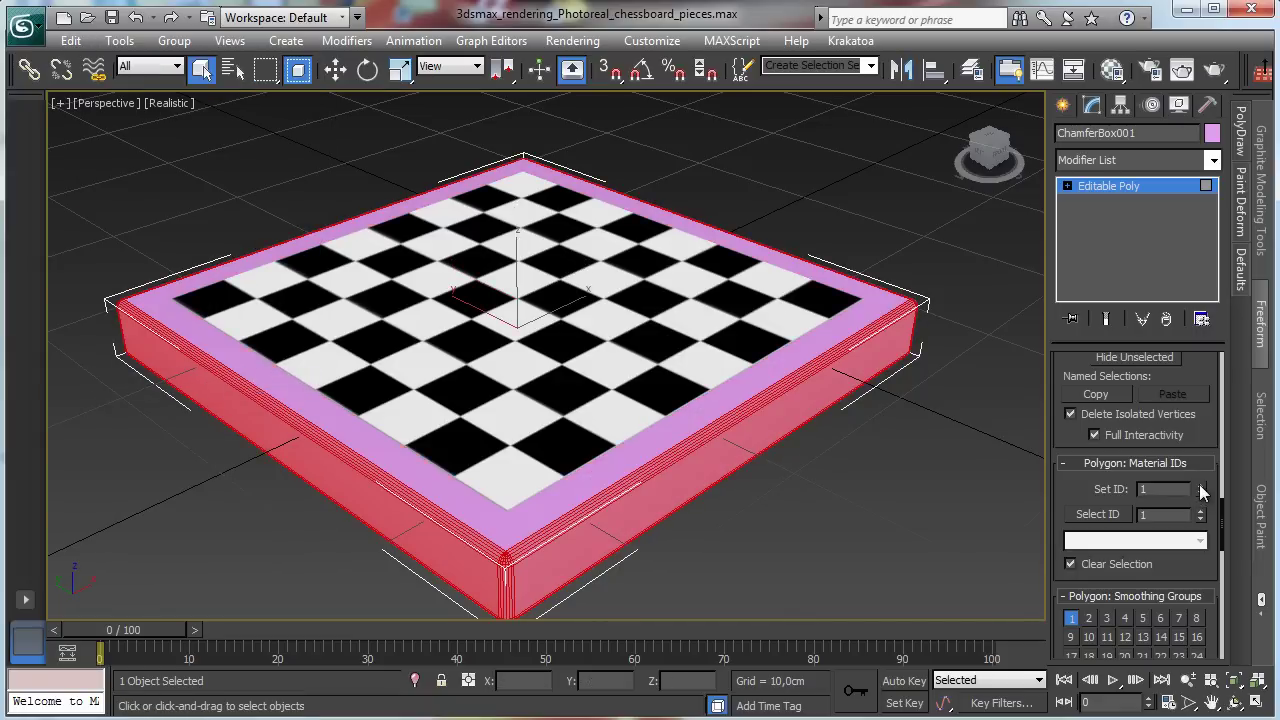
pyautogui.click(1145, 186)
pyautogui.click(834, 497)
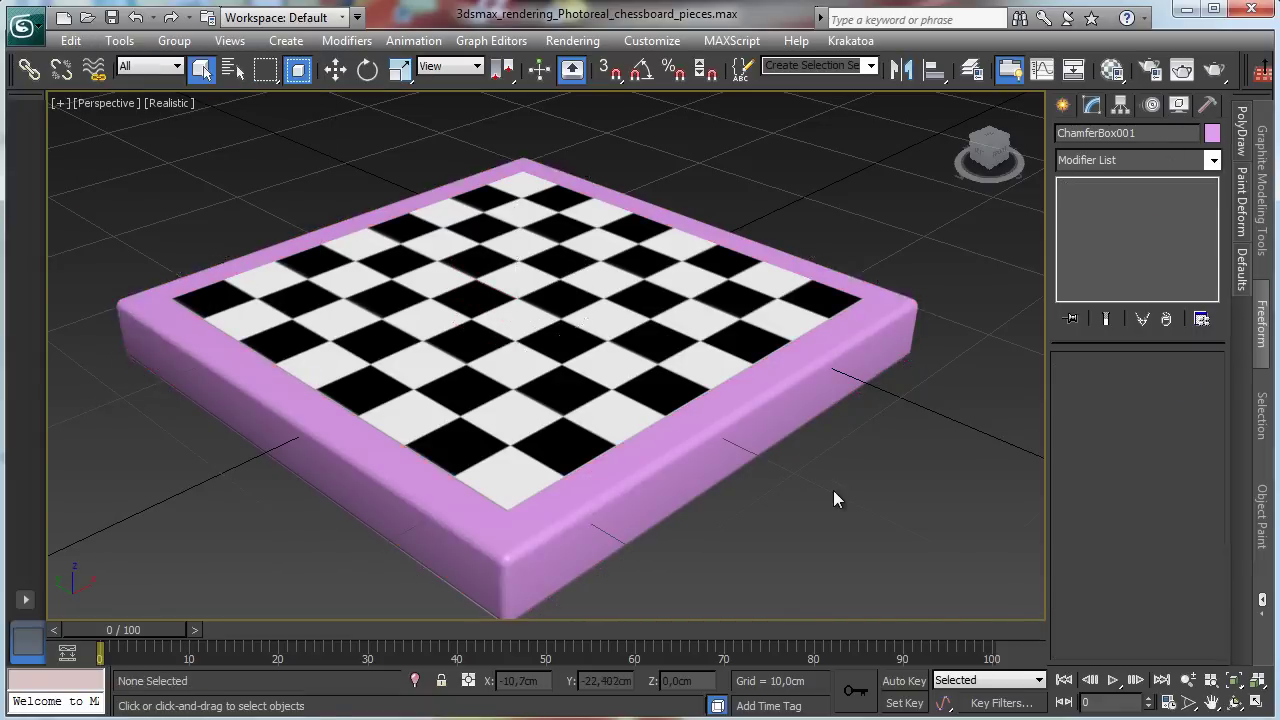
# Rename the frame object as Chessboard BOX
pyautogui.click(900, 337)
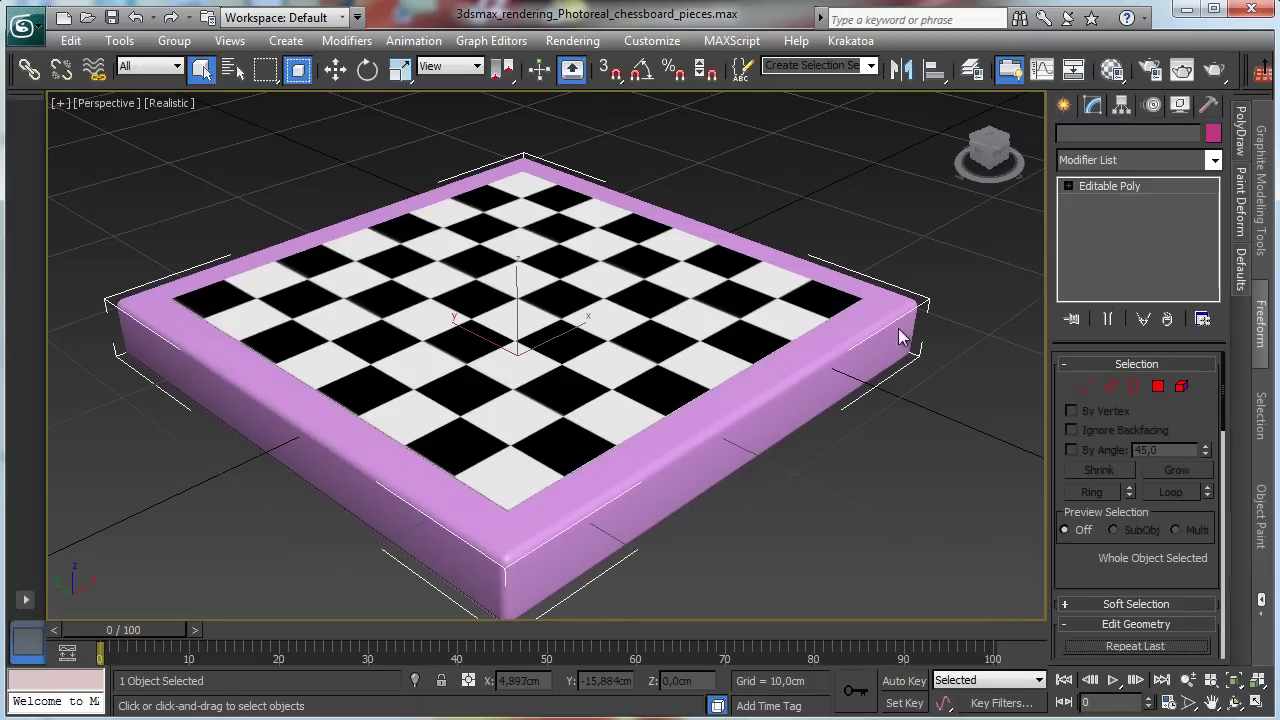
pyautogui.click(1150, 133)
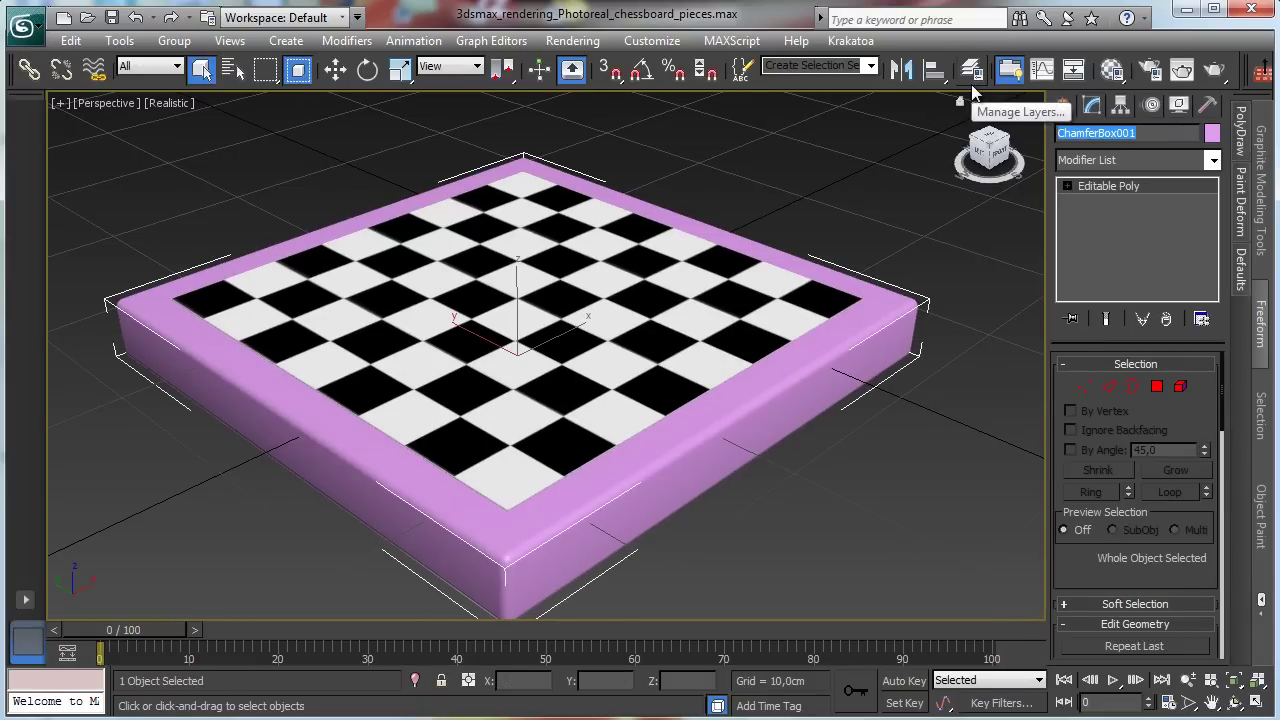
pyautogui.write('CHe')
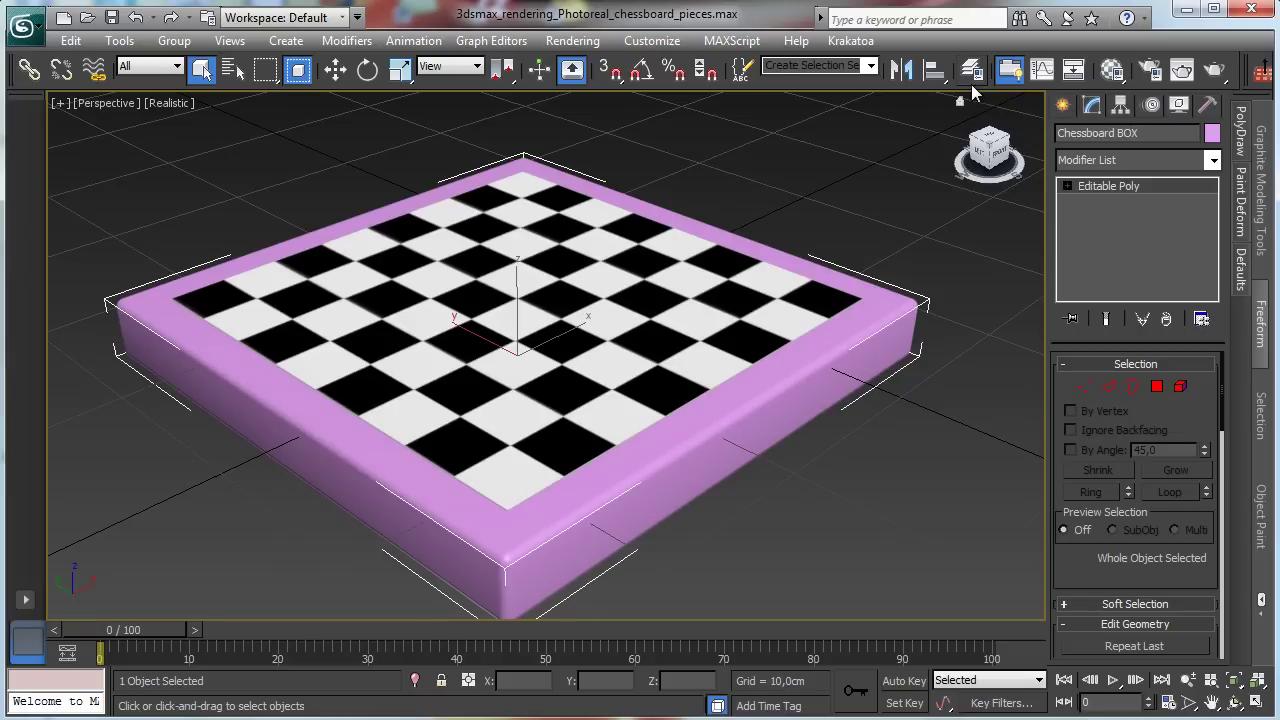
# Change the second sample material to the Multi/Sub-Object type, keeping the old material as a sub-material
pyautogui.click(1112, 68)
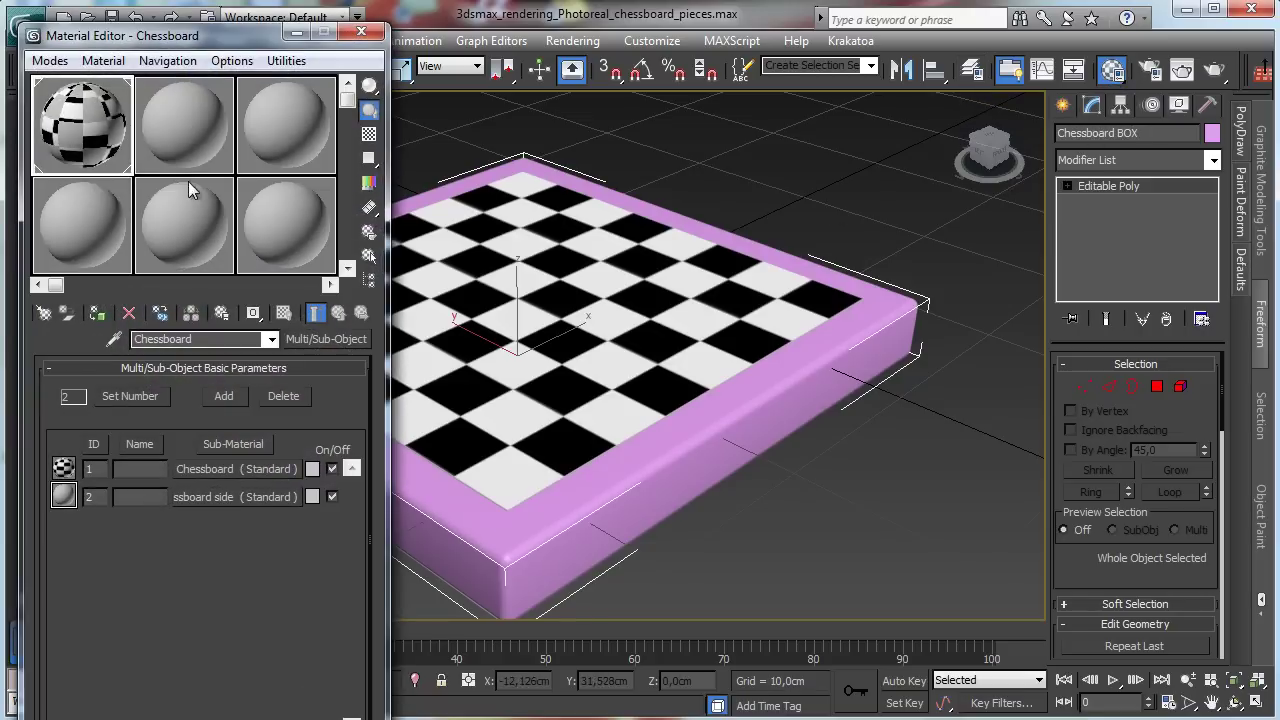
pyautogui.click(326, 340)
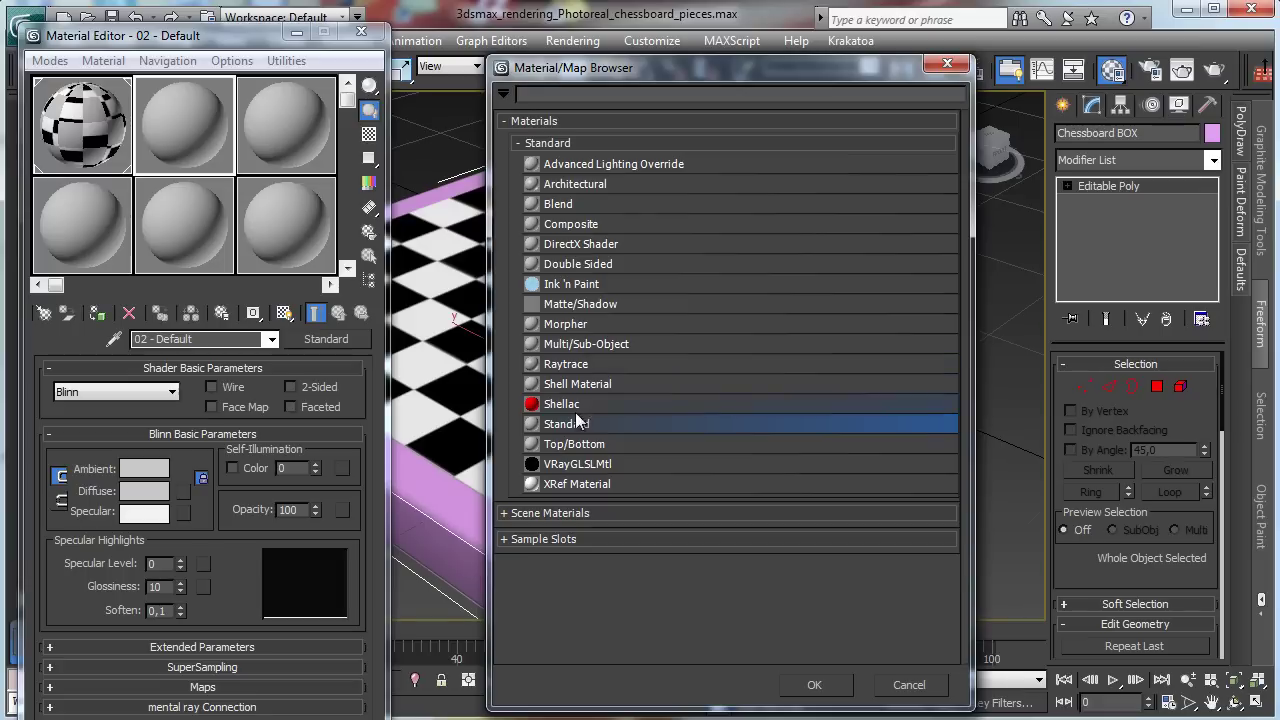
pyautogui.doubleClick(602, 345)
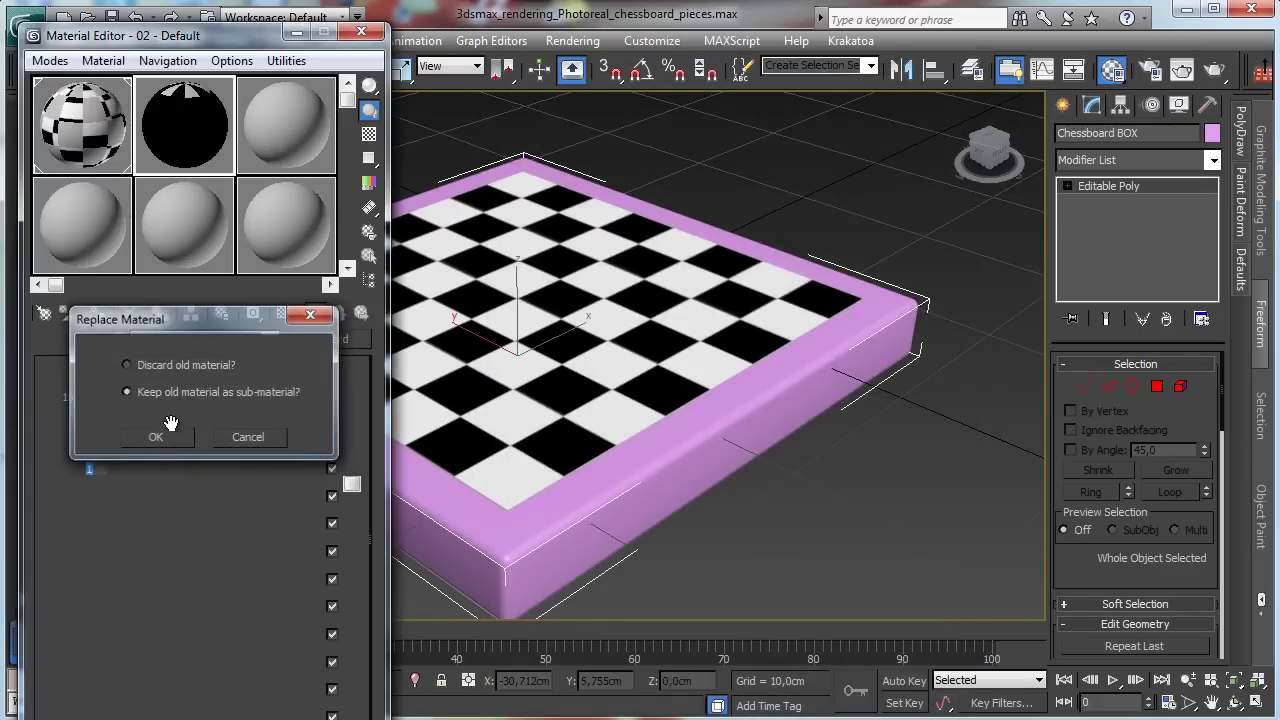
pyautogui.click(160, 434)
# Set the new material's number of sub-materials to 2 and name the material Box
pyautogui.click(155, 393)
pyautogui.write('2')
pyautogui.press('Return')
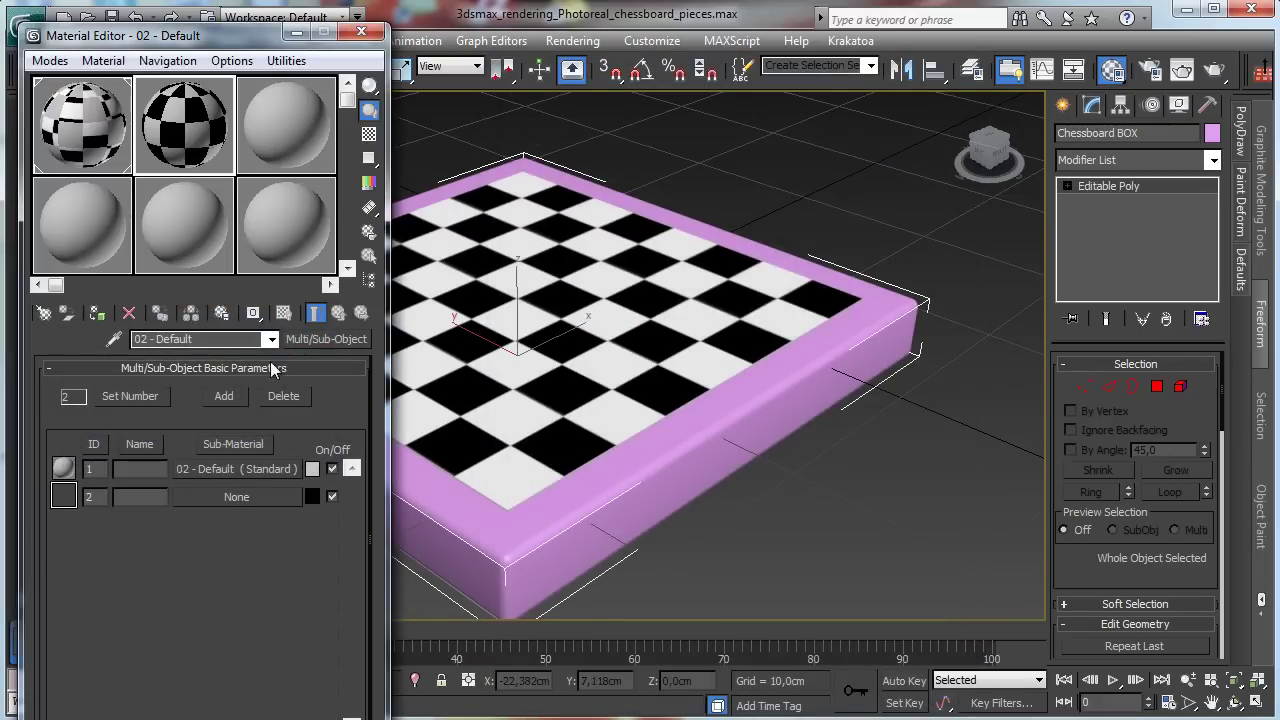
pyautogui.click(200, 339)
pyautogui.write('Box')
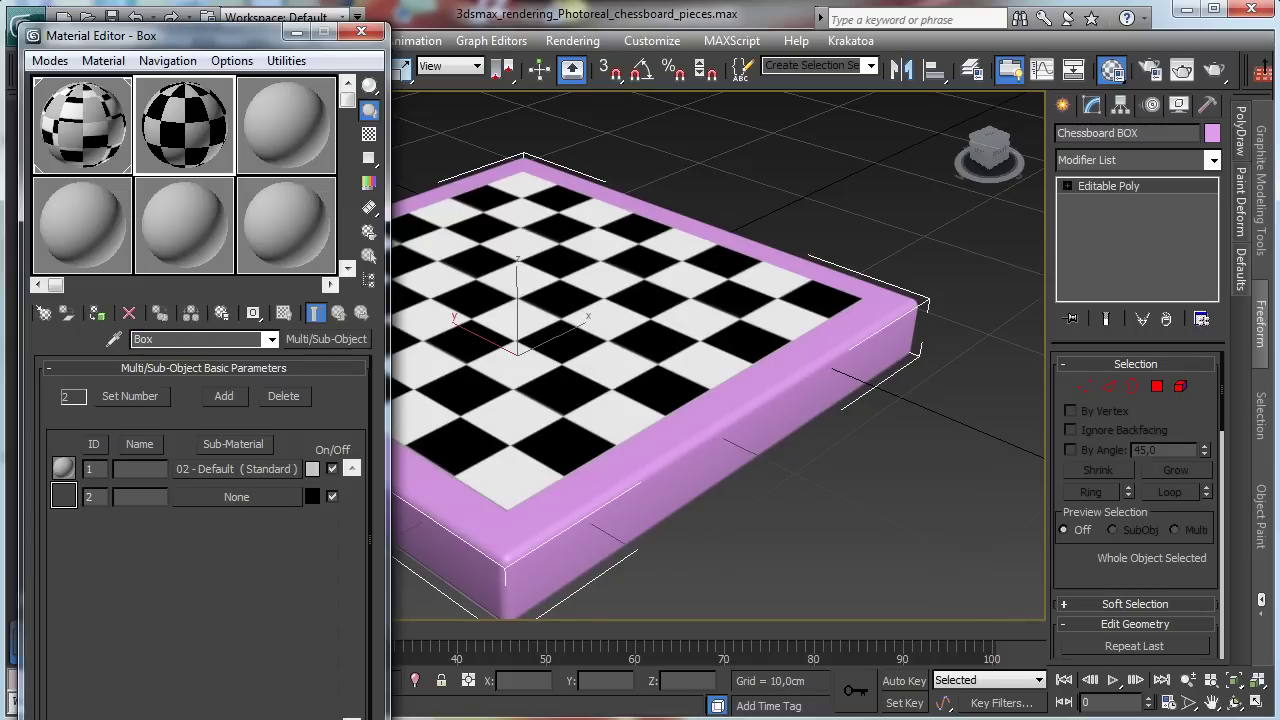
# Assign the Box material to the frame and name its first sub-material Wood bright
pyautogui.click(197, 470)
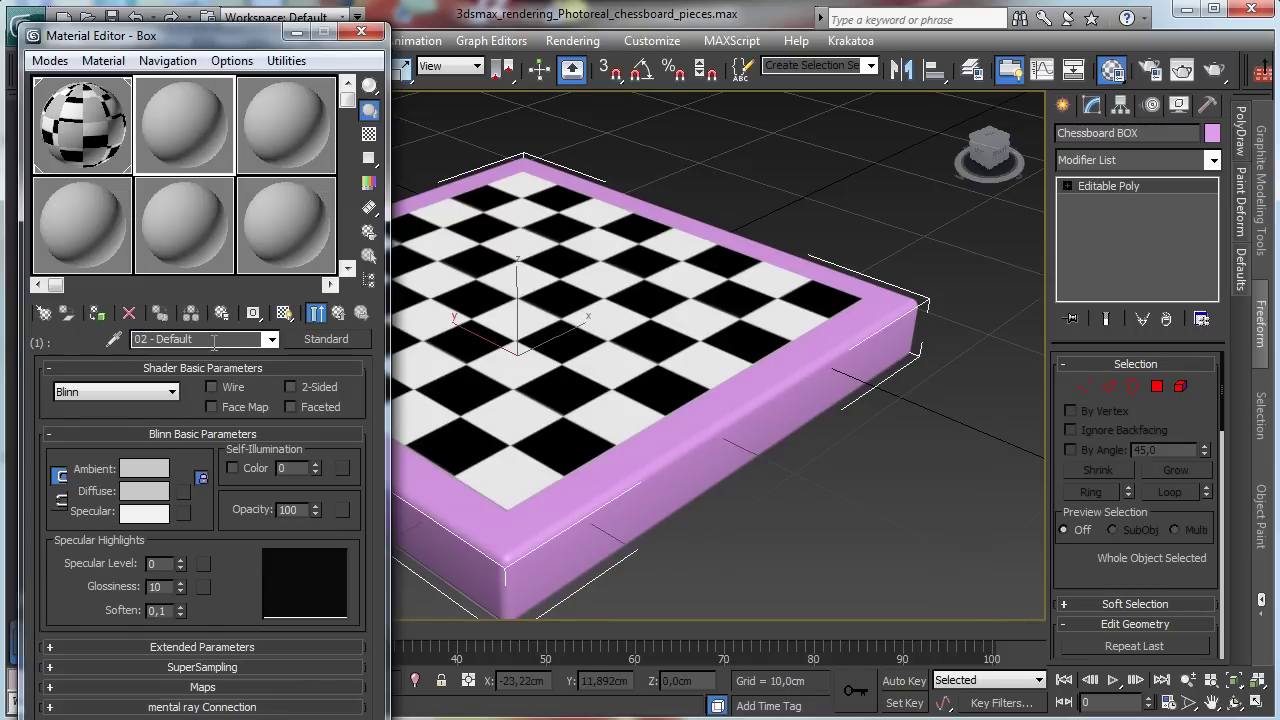
pyautogui.click(96, 313)
pyautogui.click(199, 340)
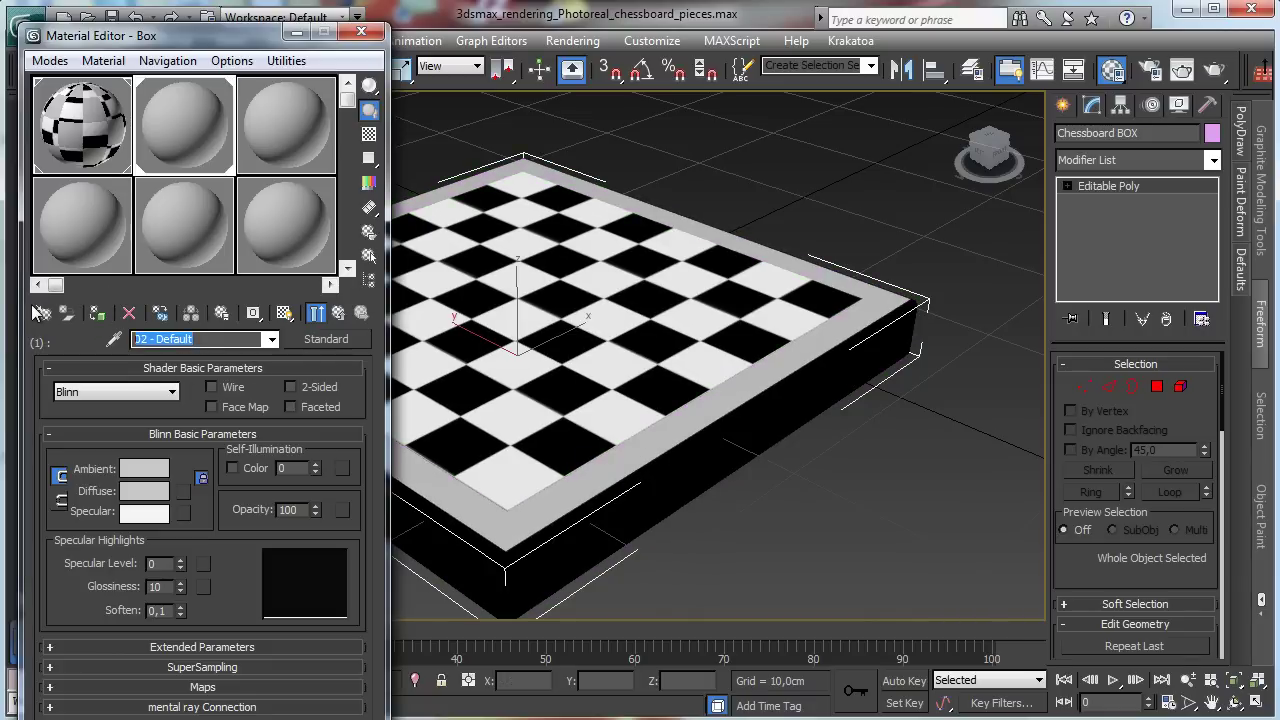
pyautogui.write('Wood ')
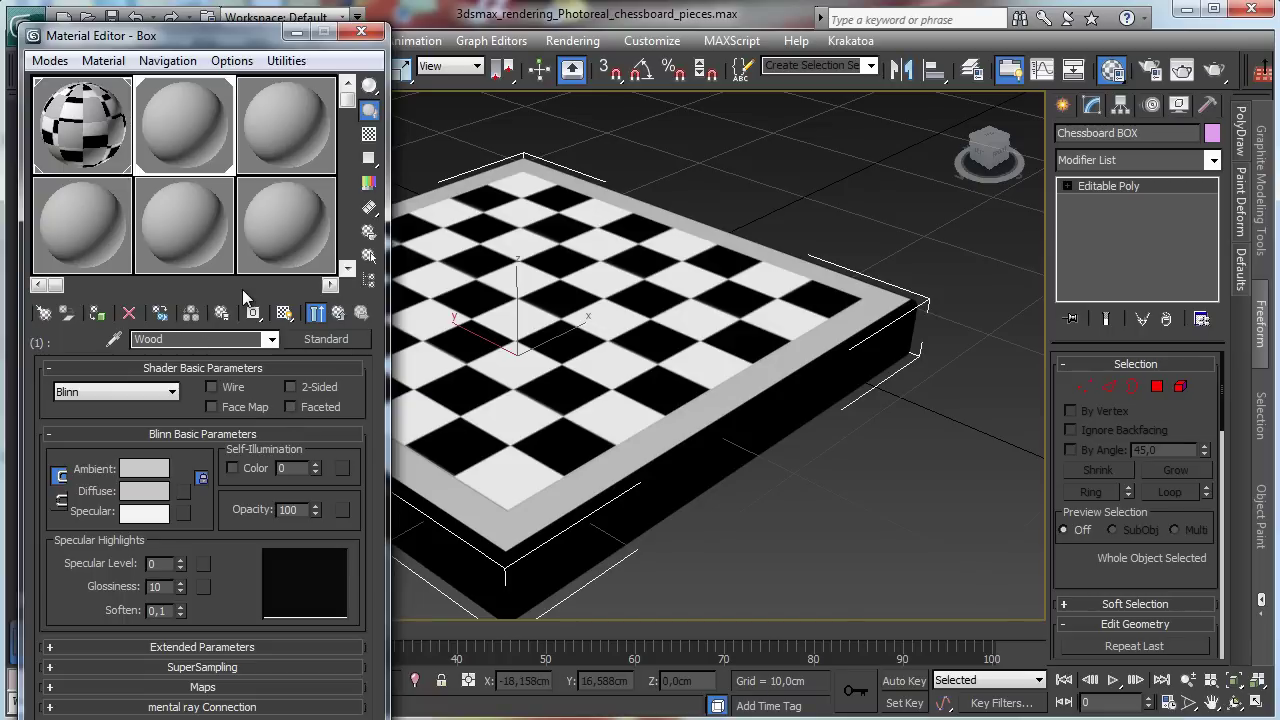
pyautogui.write('bright')
# Set the Wood bright diffuse colour to a light beige, about RGB 205, 157, 131, and return to the parent material
pyautogui.click(144, 490)
pyautogui.click(340, 155)
pyautogui.moveTo(510, 183)
pyautogui.mouseDown()
pyautogui.moveTo(515, 142)
pyautogui.moveTo(509, 172)
pyautogui.mouseUp()
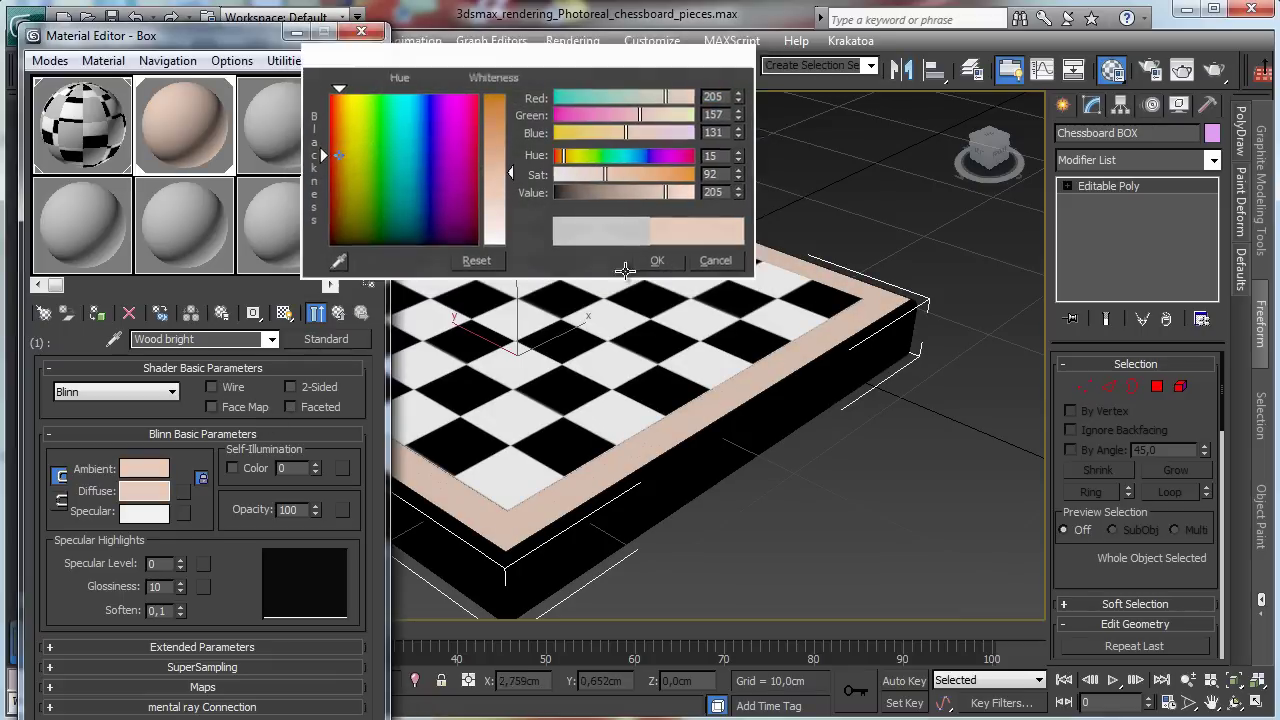
pyautogui.click(658, 261)
pyautogui.click(338, 313)
# Make the Box material's second sub-material a Standard material named Wood dark
pyautogui.click(233, 497)
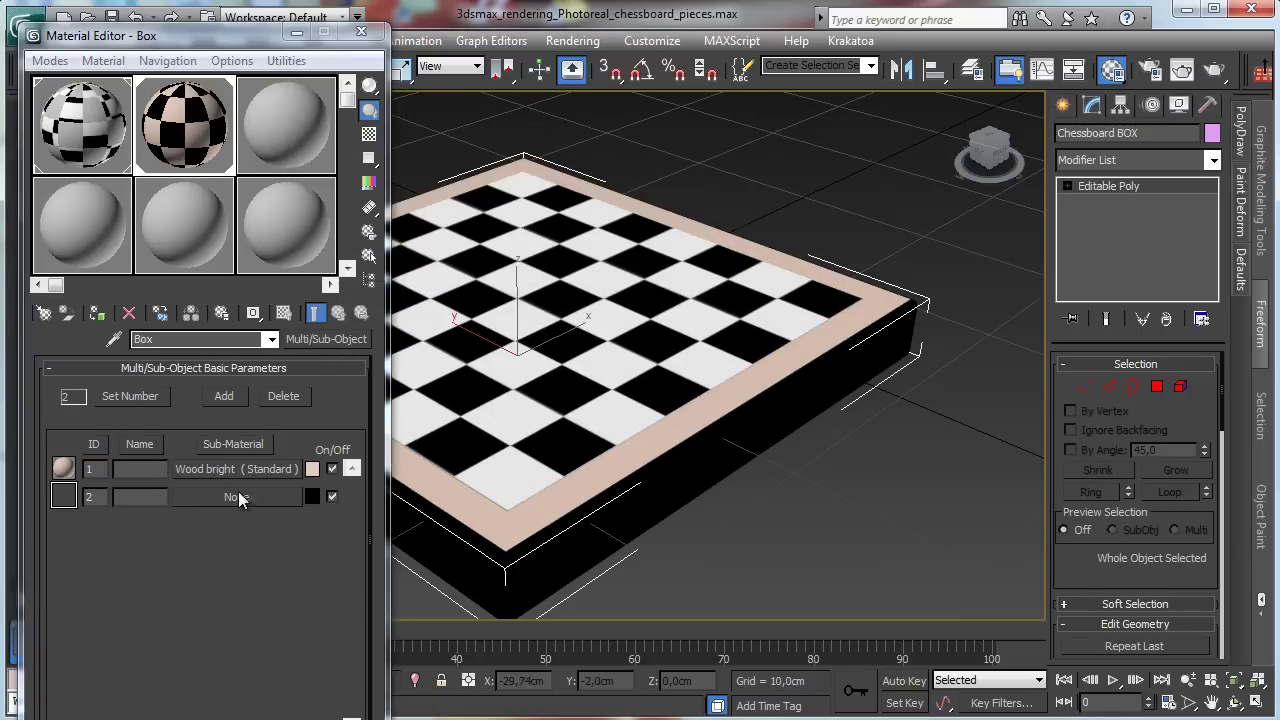
pyautogui.doubleClick(590, 422)
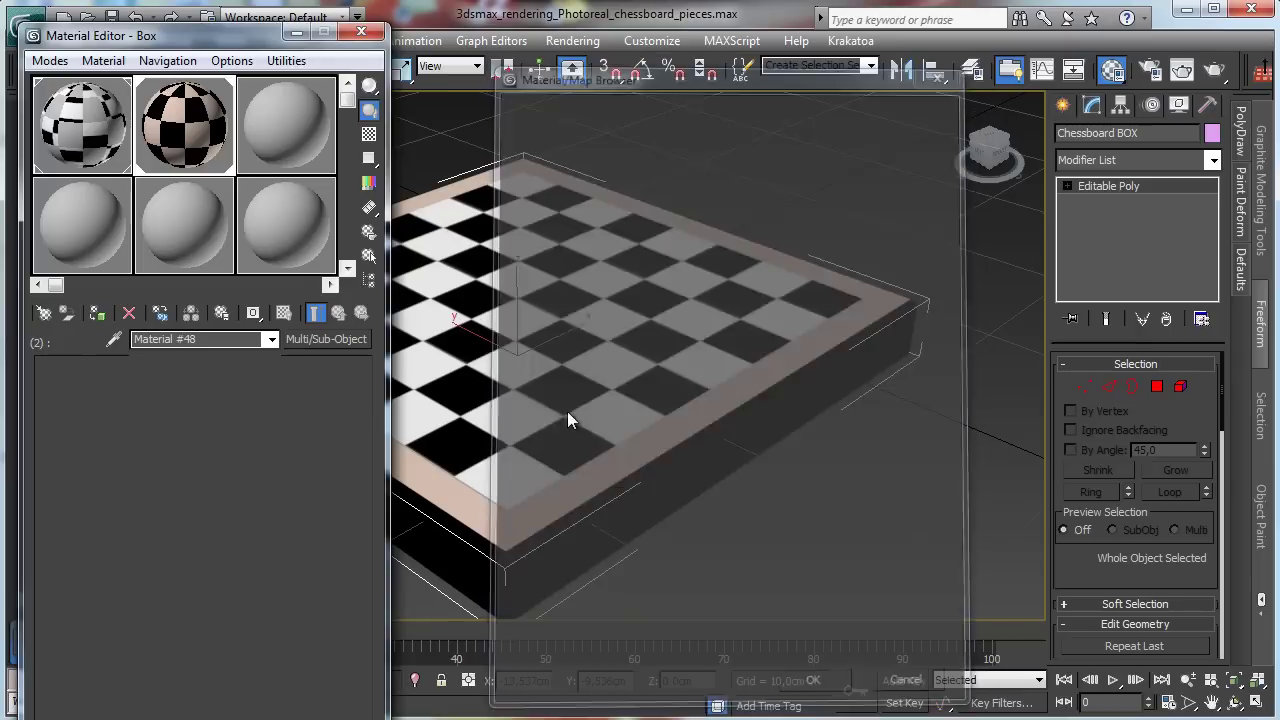
pyautogui.click(180, 339)
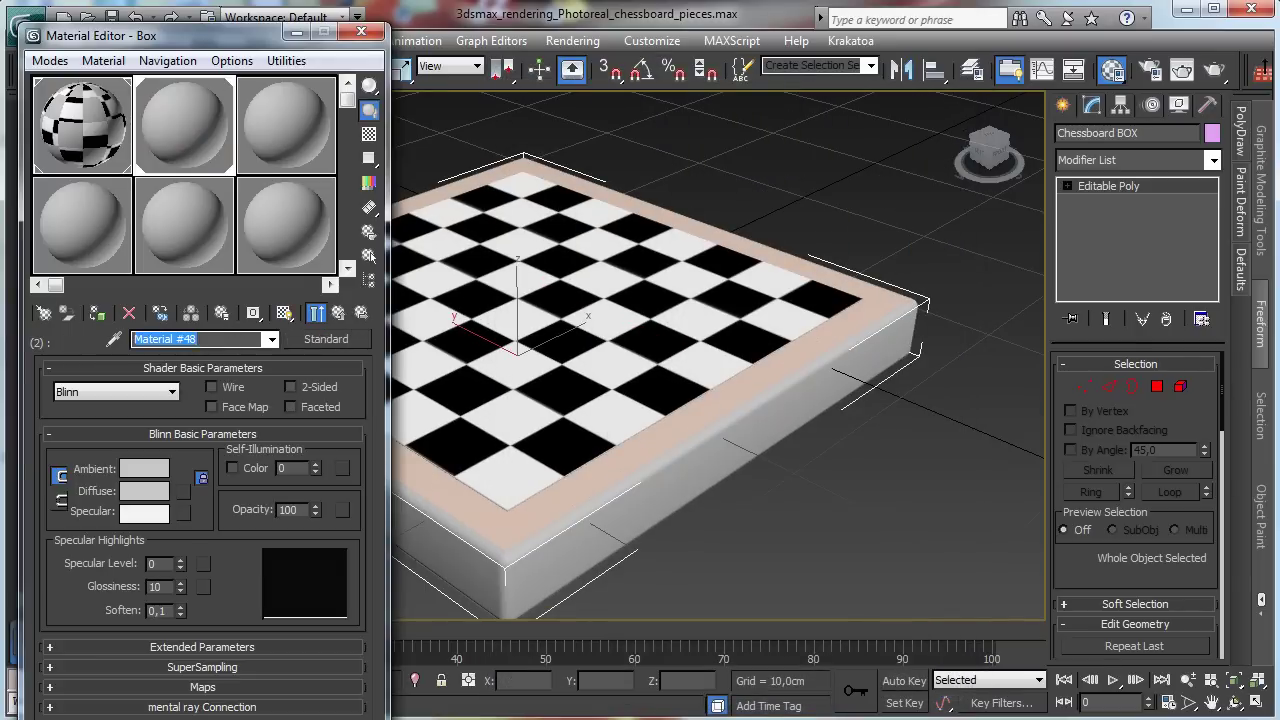
pyautogui.write('Wood dark')
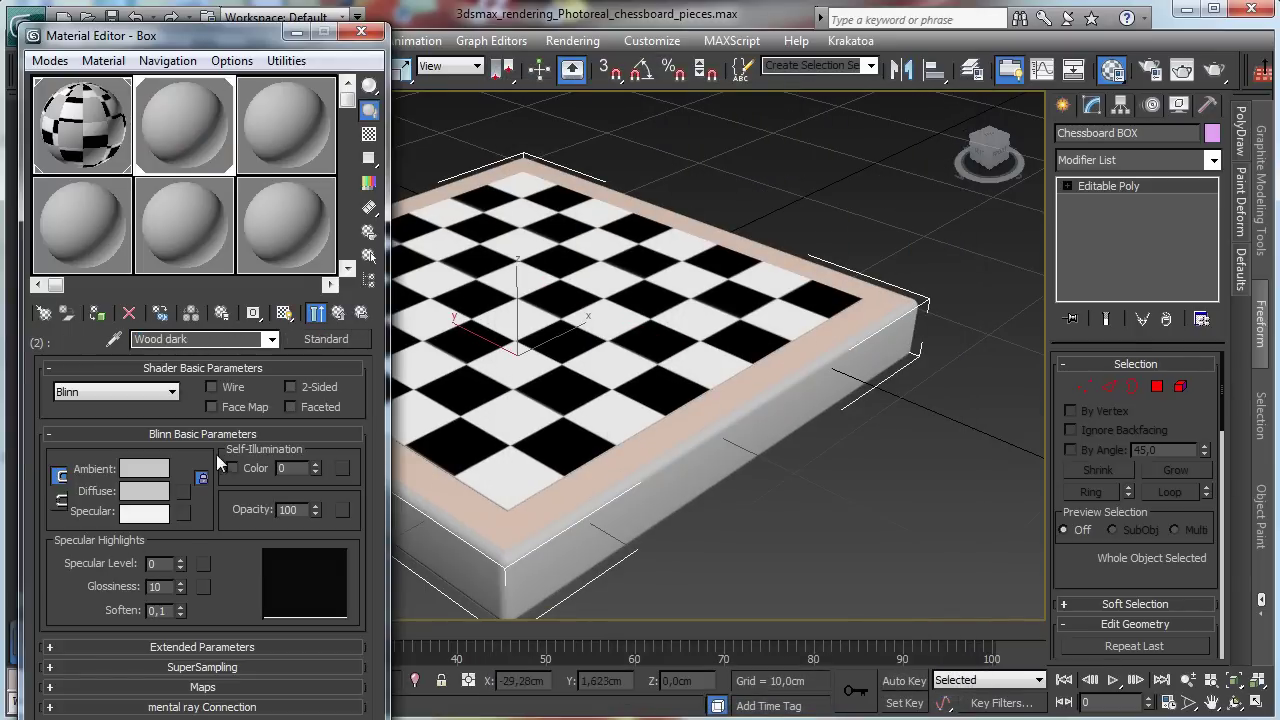
# Set the Wood dark diffuse colour to a dark reddish brown and return to the parent material
pyautogui.click(155, 491)
pyautogui.click(334, 220)
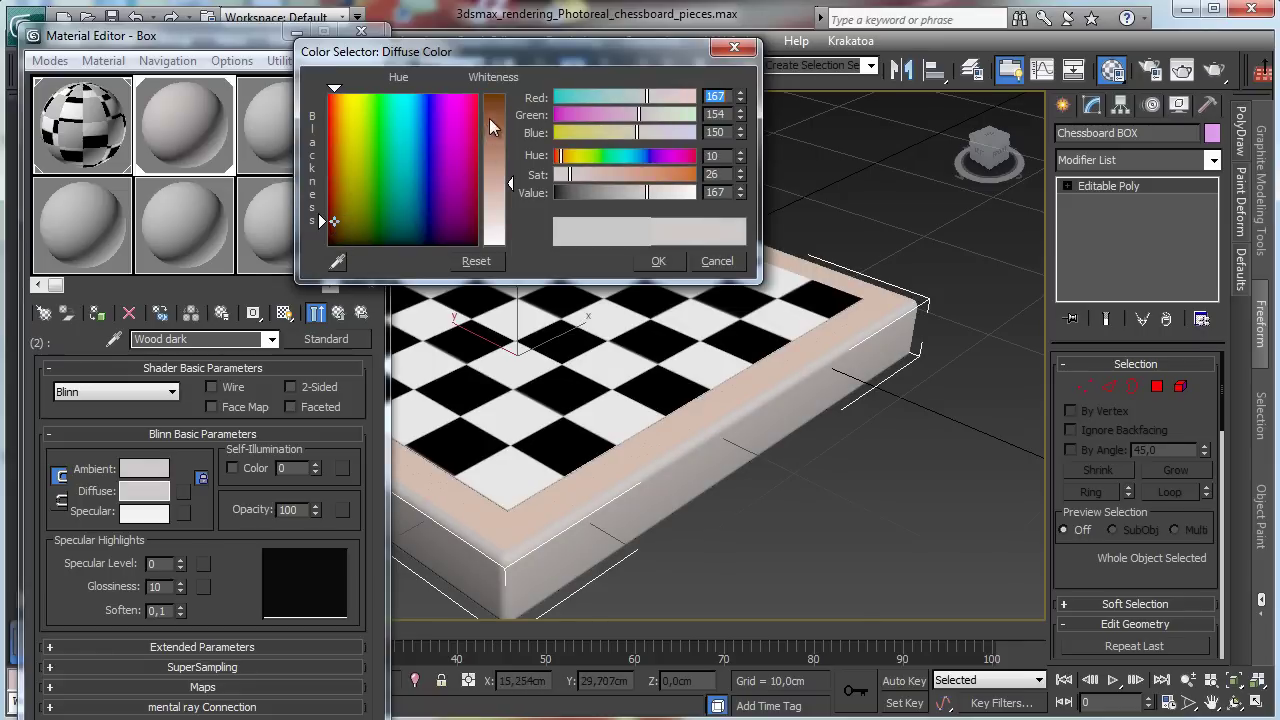
pyautogui.click(658, 261)
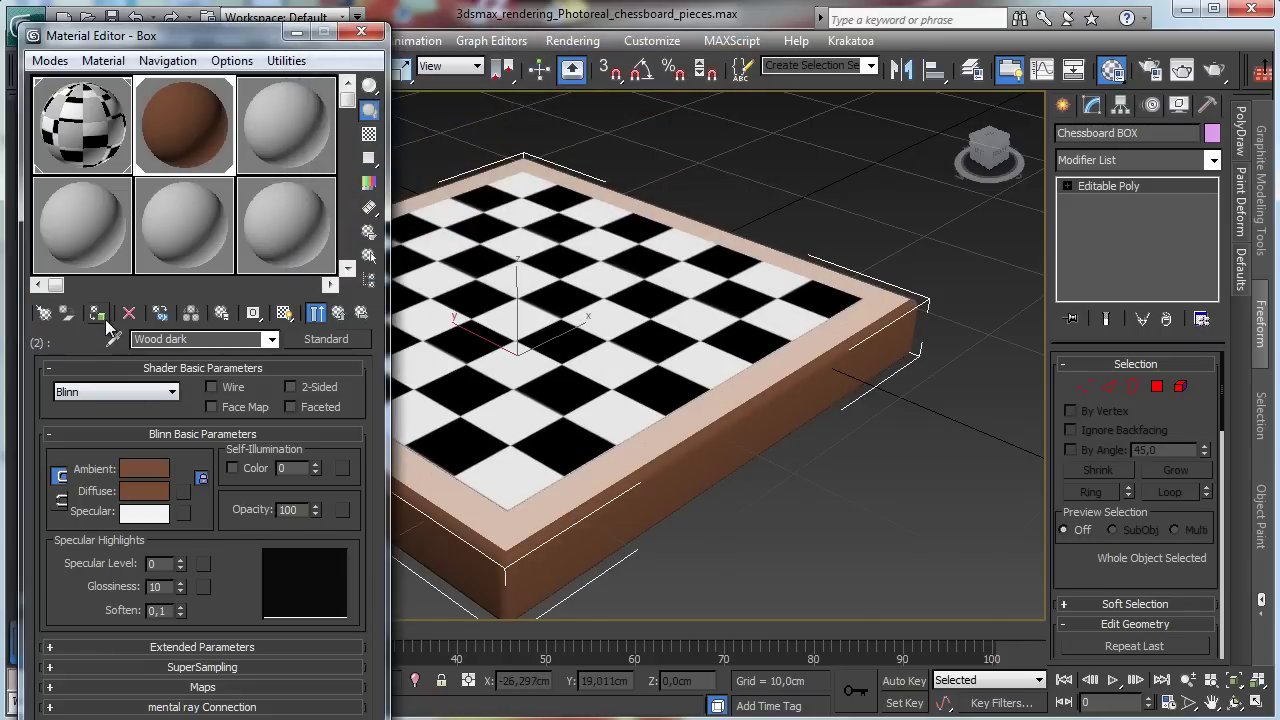
pyautogui.click(338, 313)
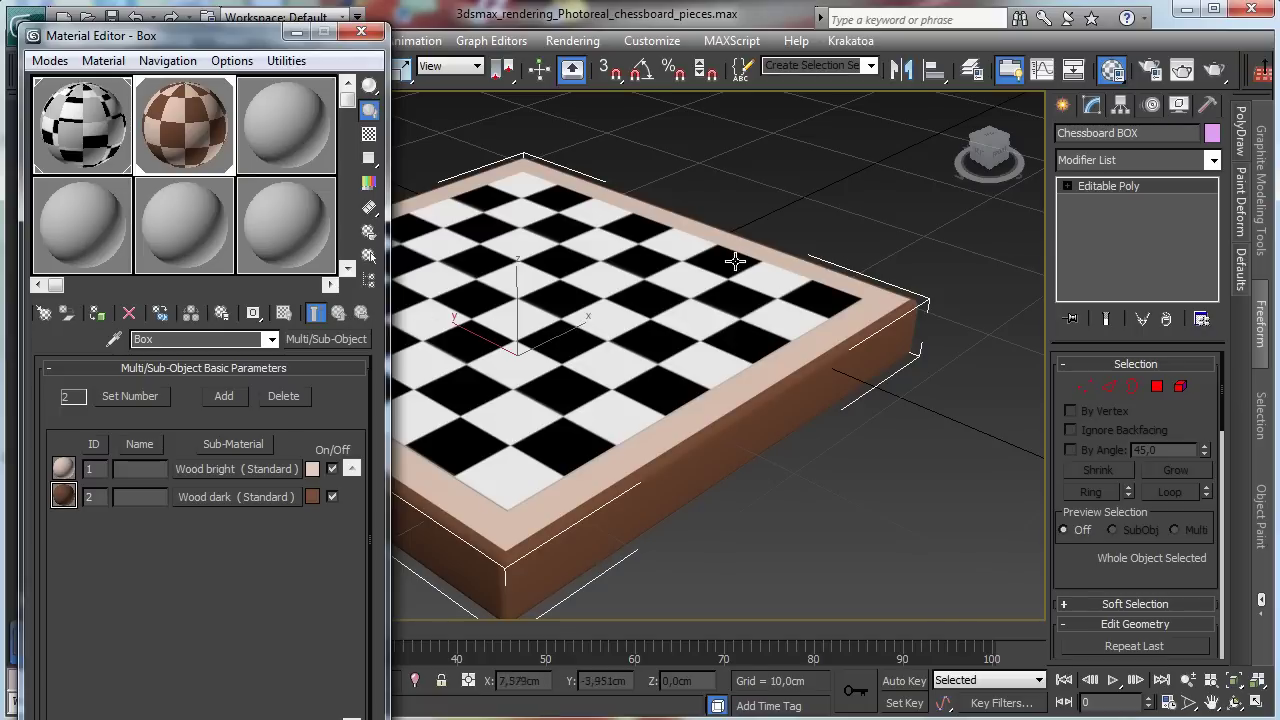
# Minimize the Material Editor and maximize the Front viewport around the chessboard
pyautogui.moveTo(240, 42); pyautogui.dragTo(228, 134)
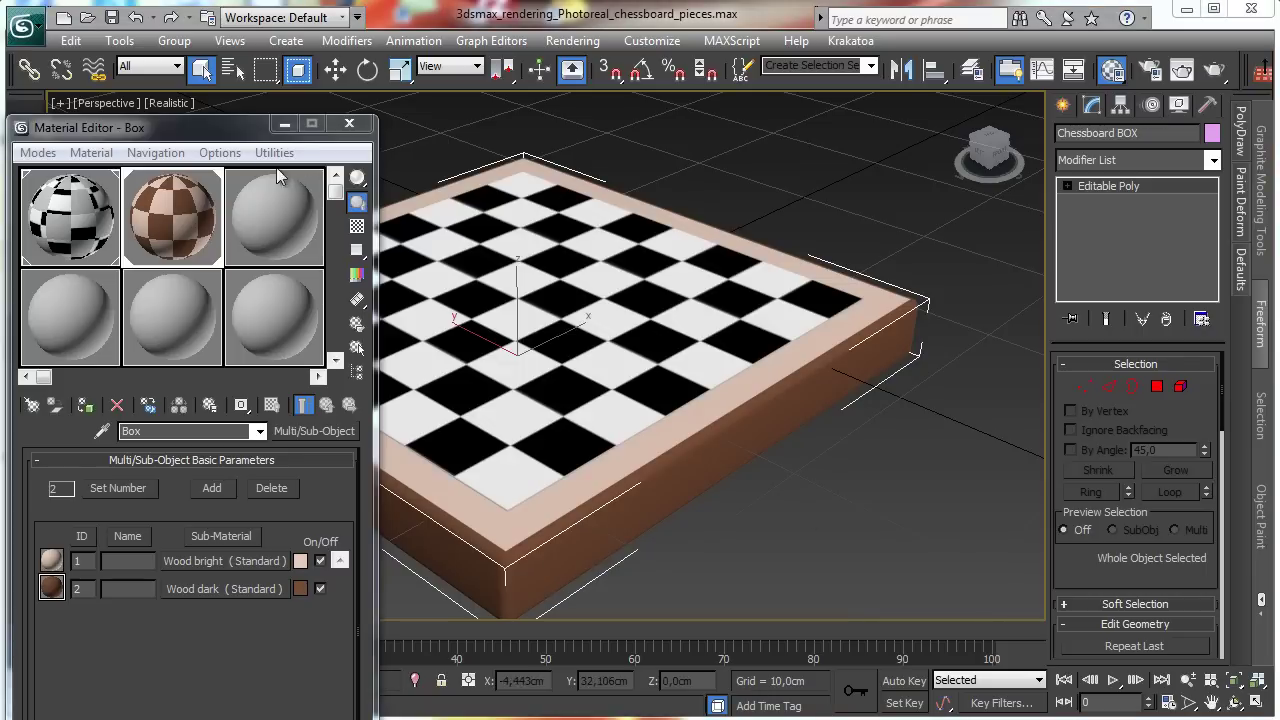
pyautogui.click(284, 123)
pyautogui.click(1259, 704)
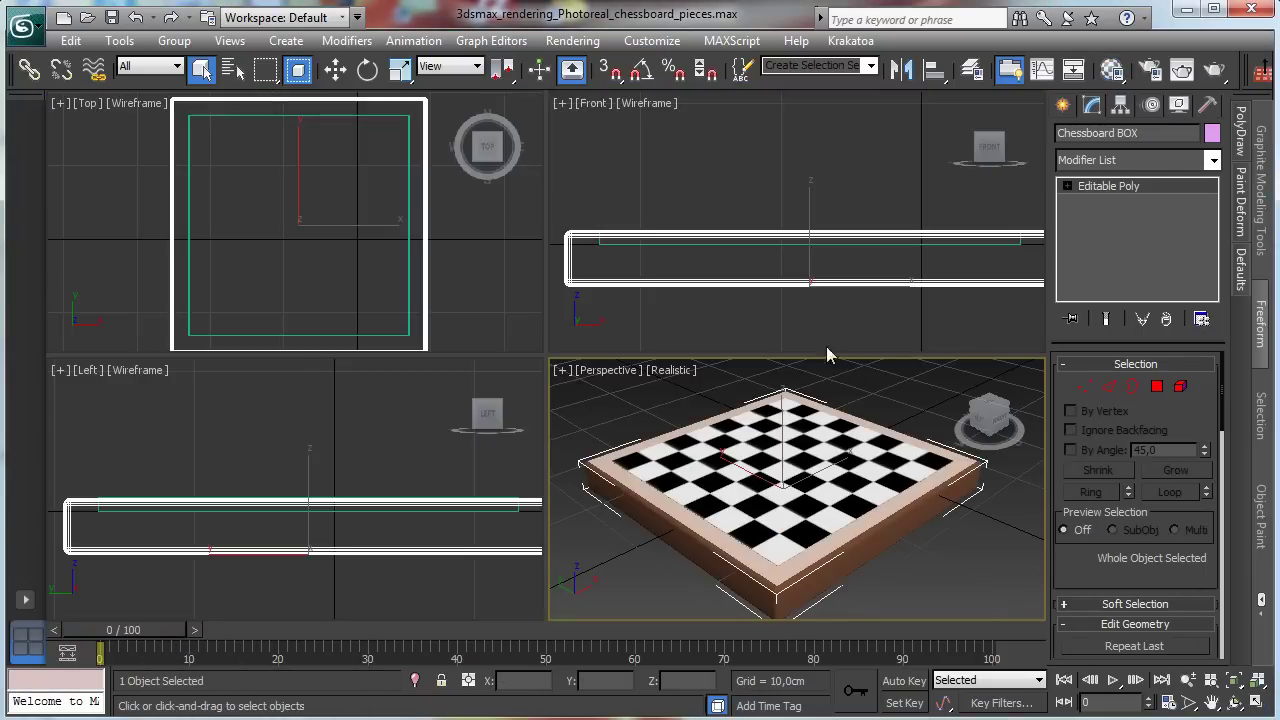
pyautogui.click(1259, 704)
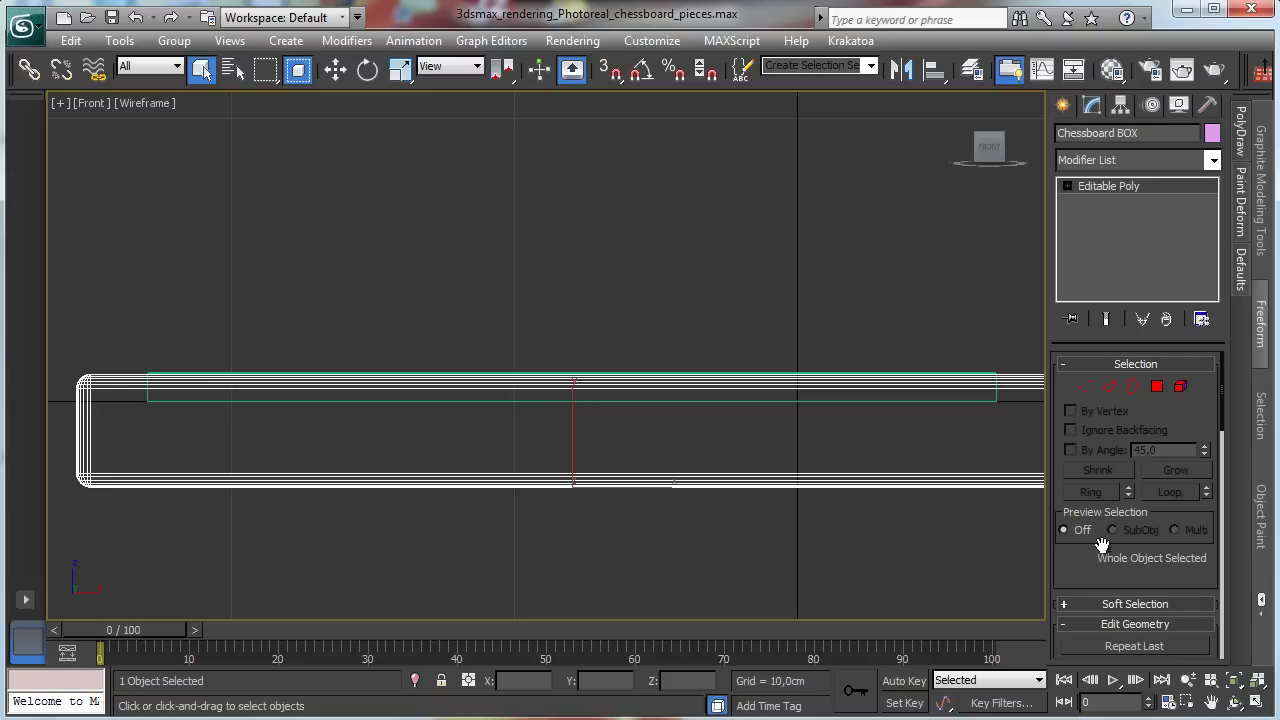
pyautogui.click(1210, 705)
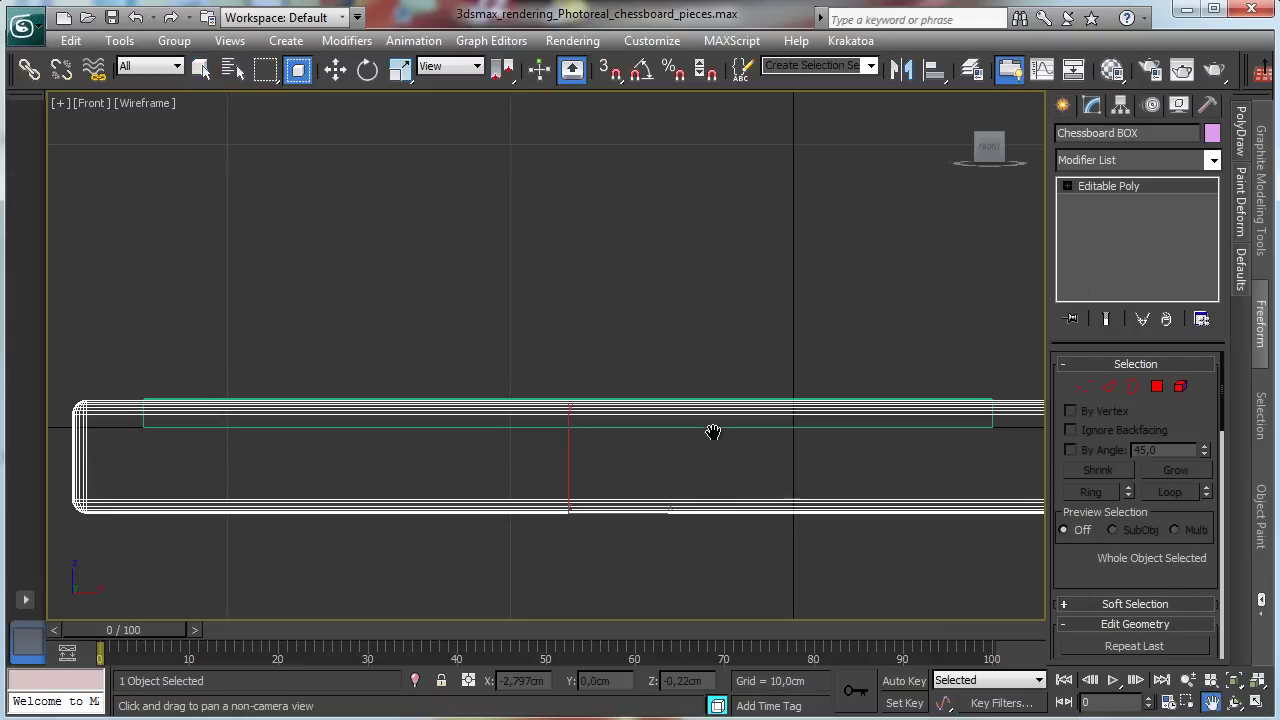
pyautogui.moveTo(714, 434); pyautogui.dragTo(800, 434)
# Draw an arc spline of about 1.54 cm radius above the chessboard, starting on the vertical axis, as the piece's rounded head
pyautogui.click(1063, 105)
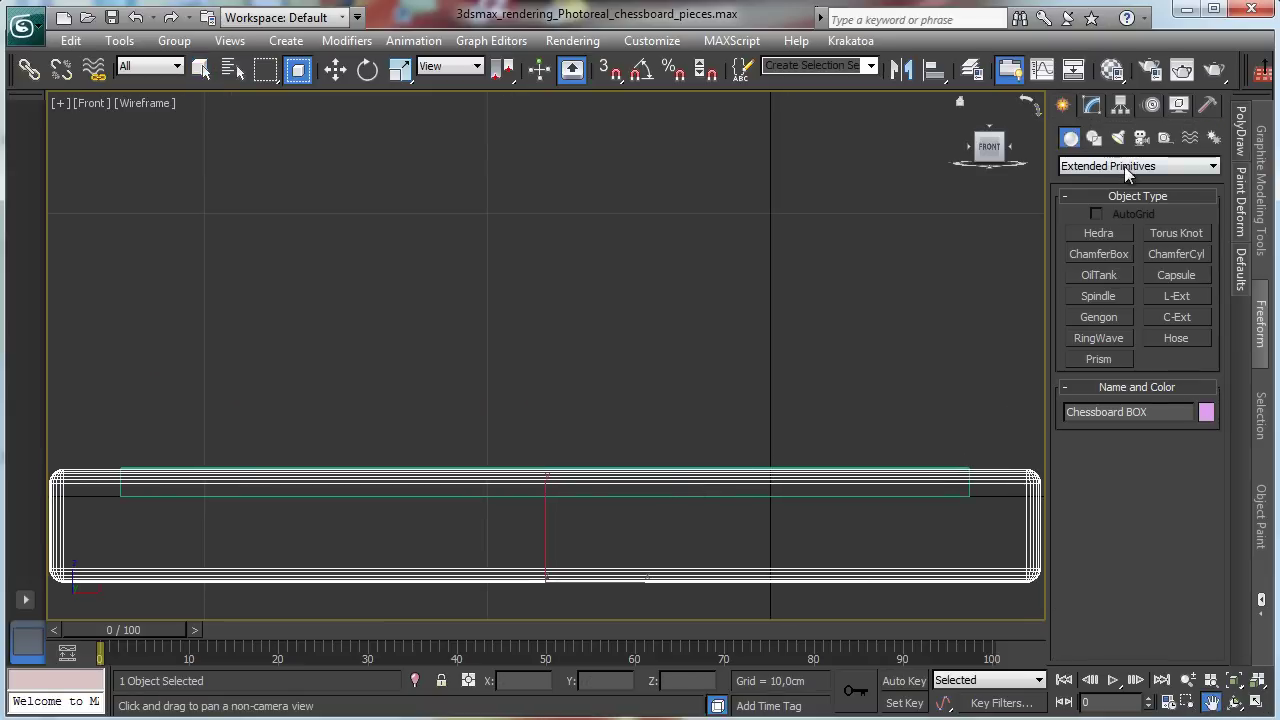
pyautogui.click(1099, 139)
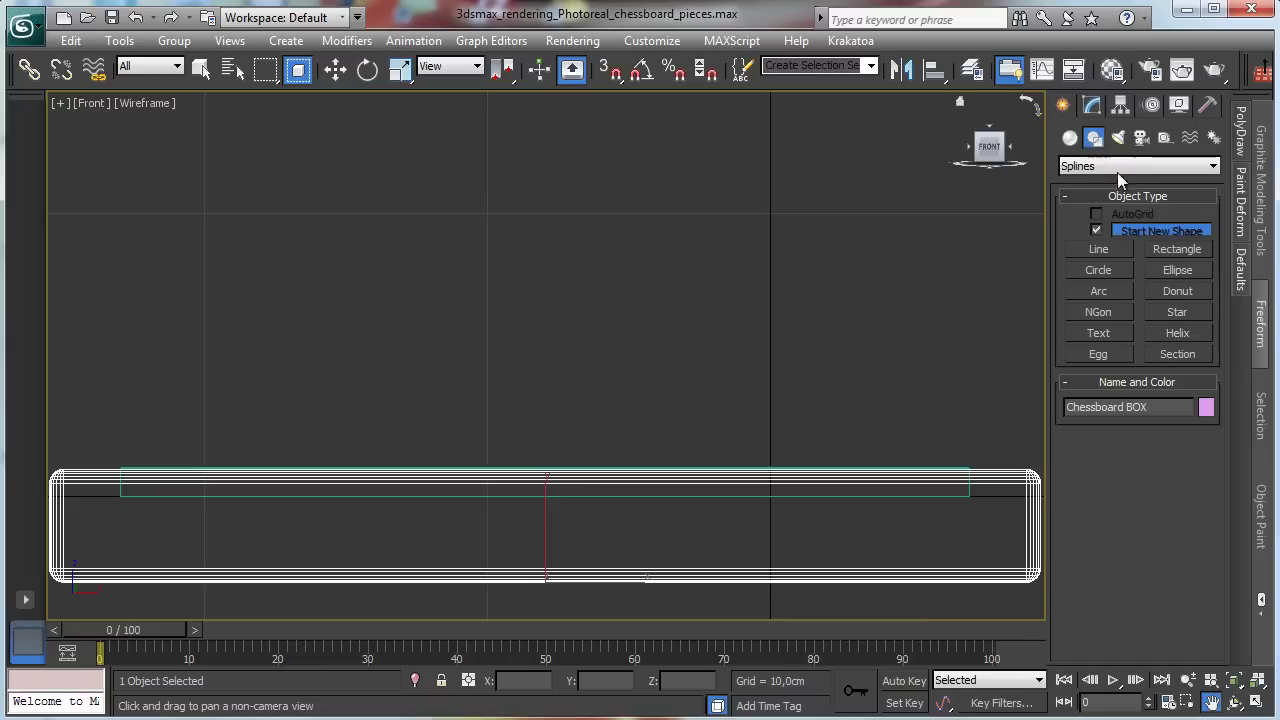
pyautogui.click(1097, 249)
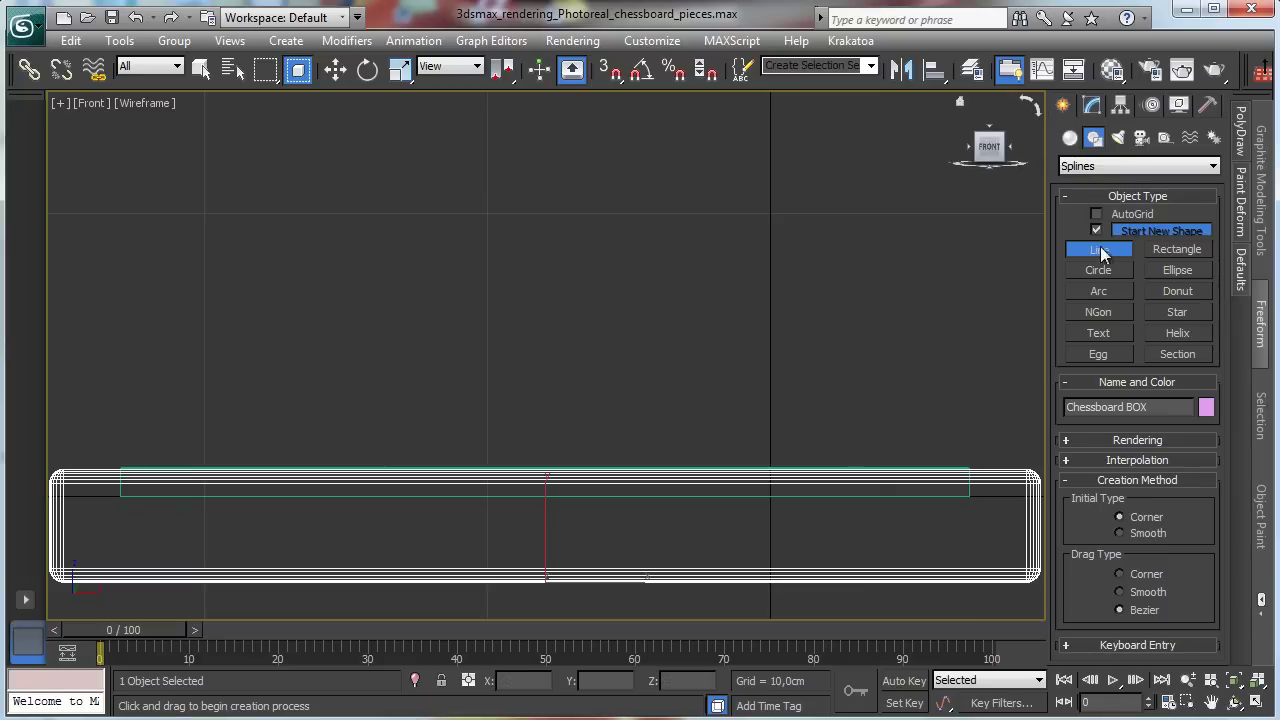
pyautogui.click(1099, 291)
pyautogui.moveTo(770, 153); pyautogui.dragTo(795, 235)
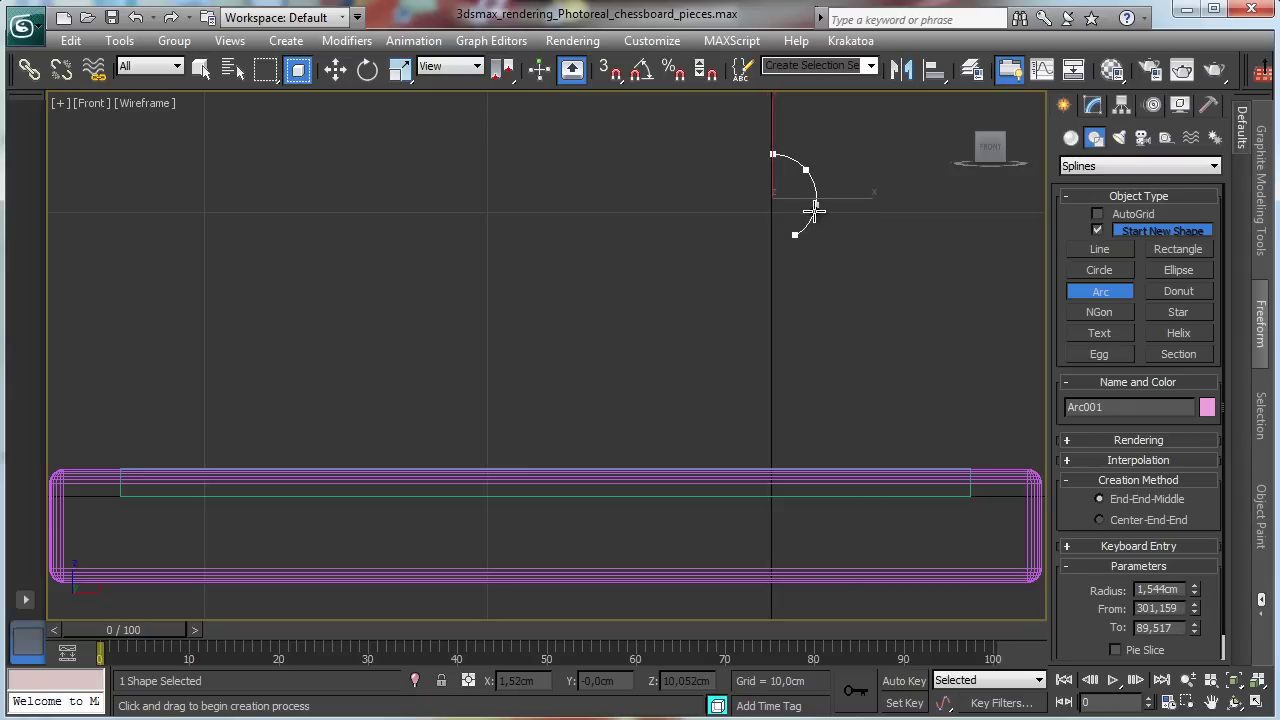
pyautogui.click(815, 210)
pyautogui.click(1093, 104)
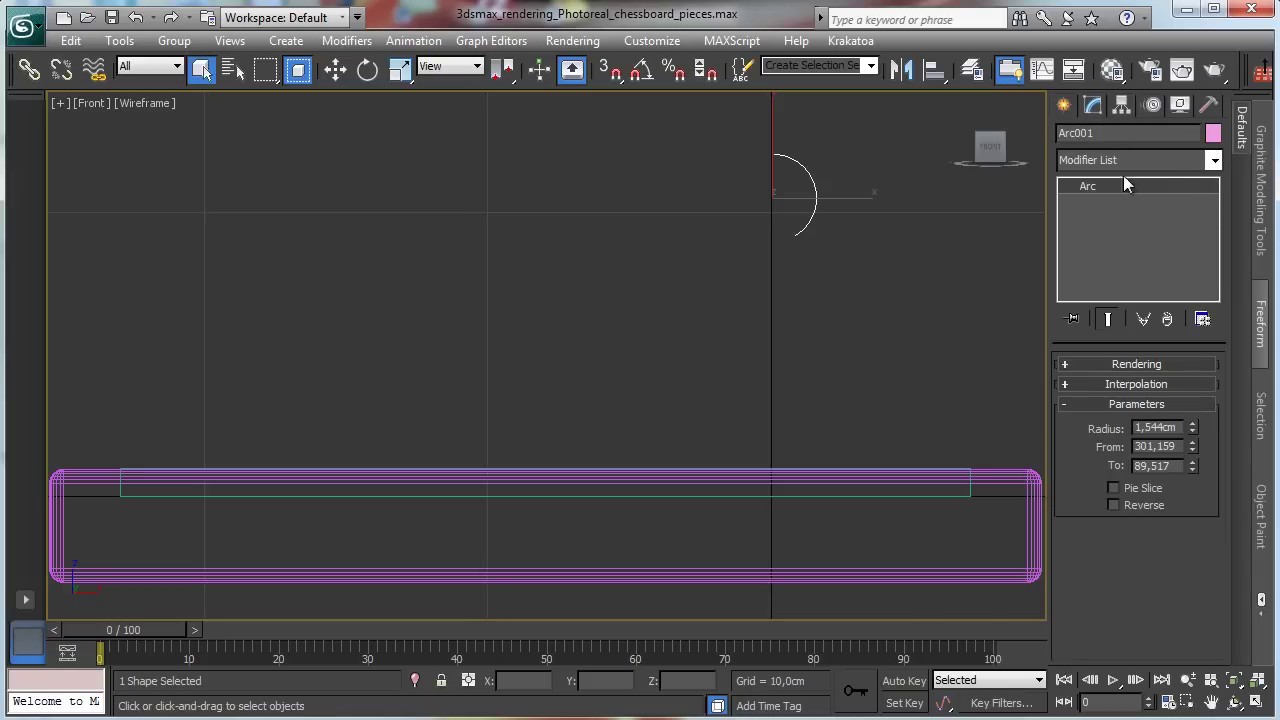
# With Start New Shape off, draw a Line profile from the arc's lower end down through collars and base, finishing back on the vertical axis
pyautogui.click(1063, 108)
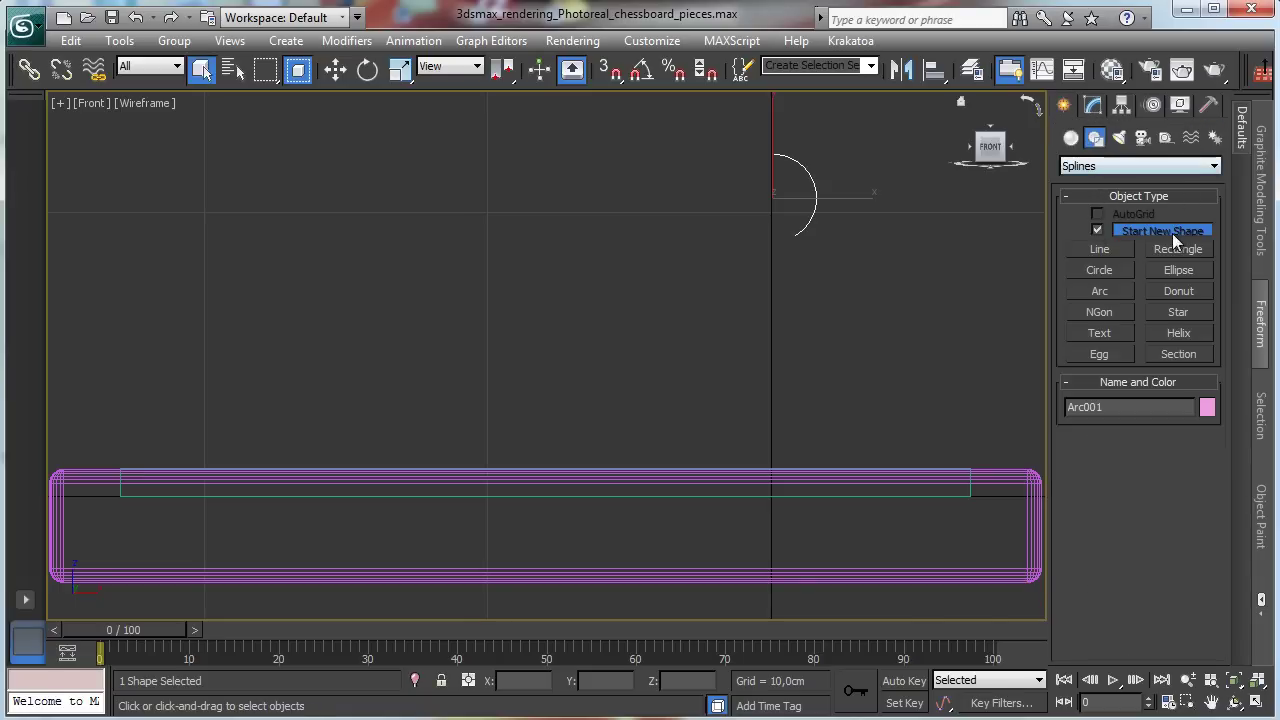
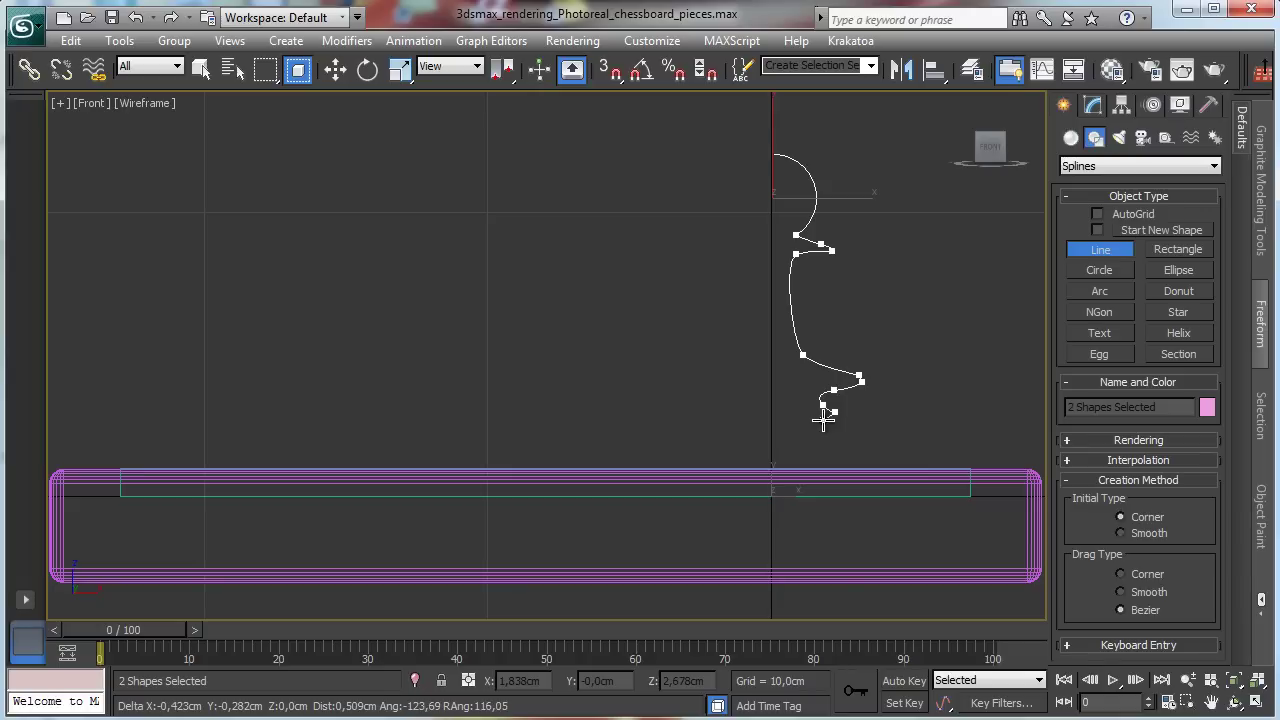
pyautogui.click(821, 418)
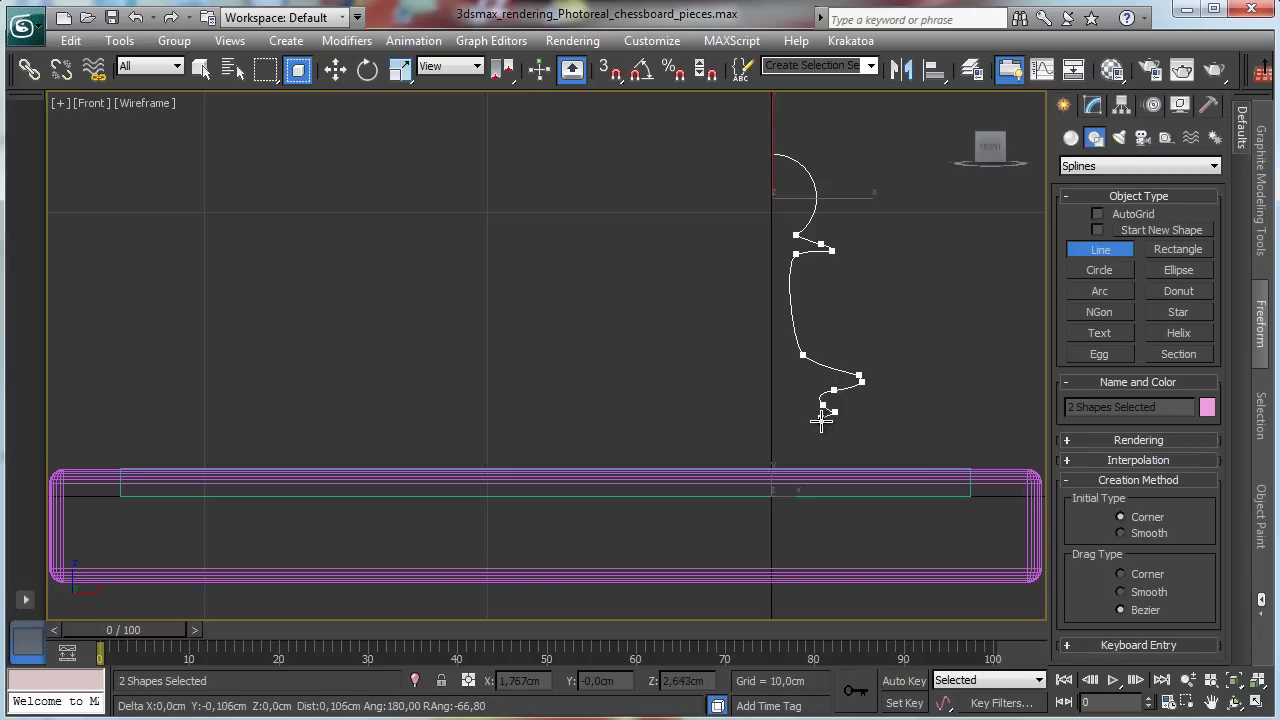
pyautogui.click(827, 430)
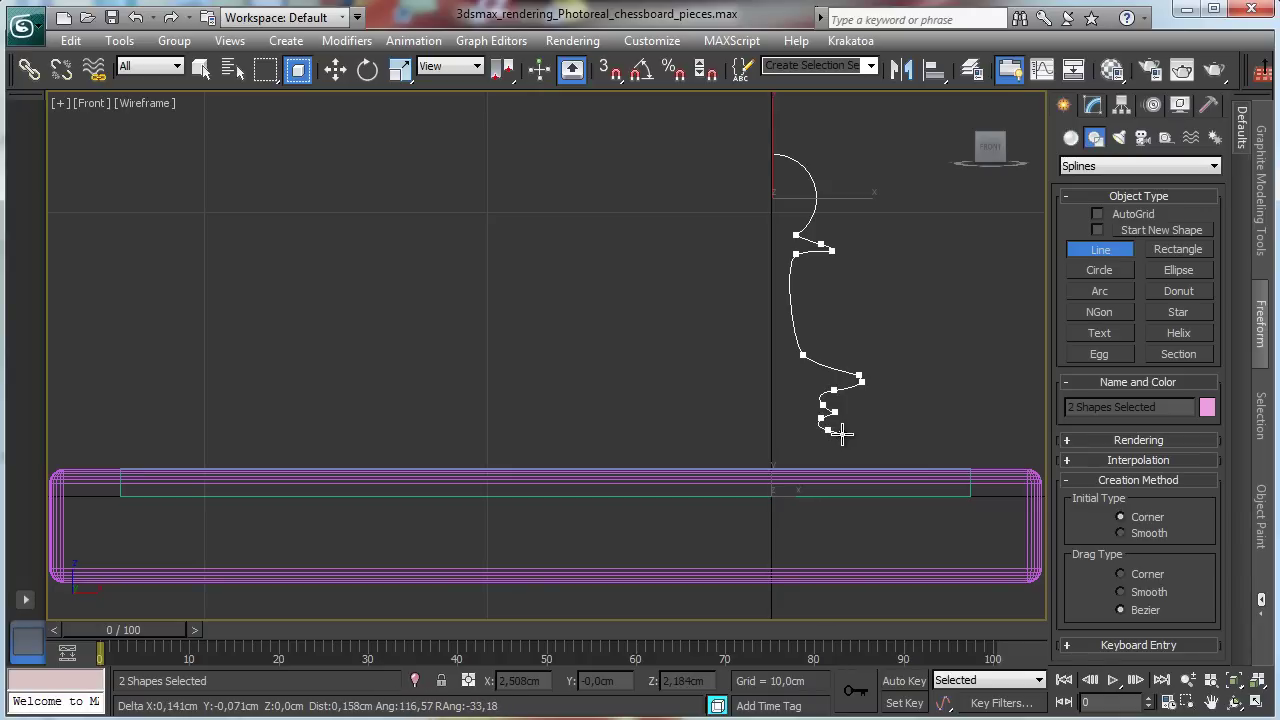
pyautogui.click(906, 461)
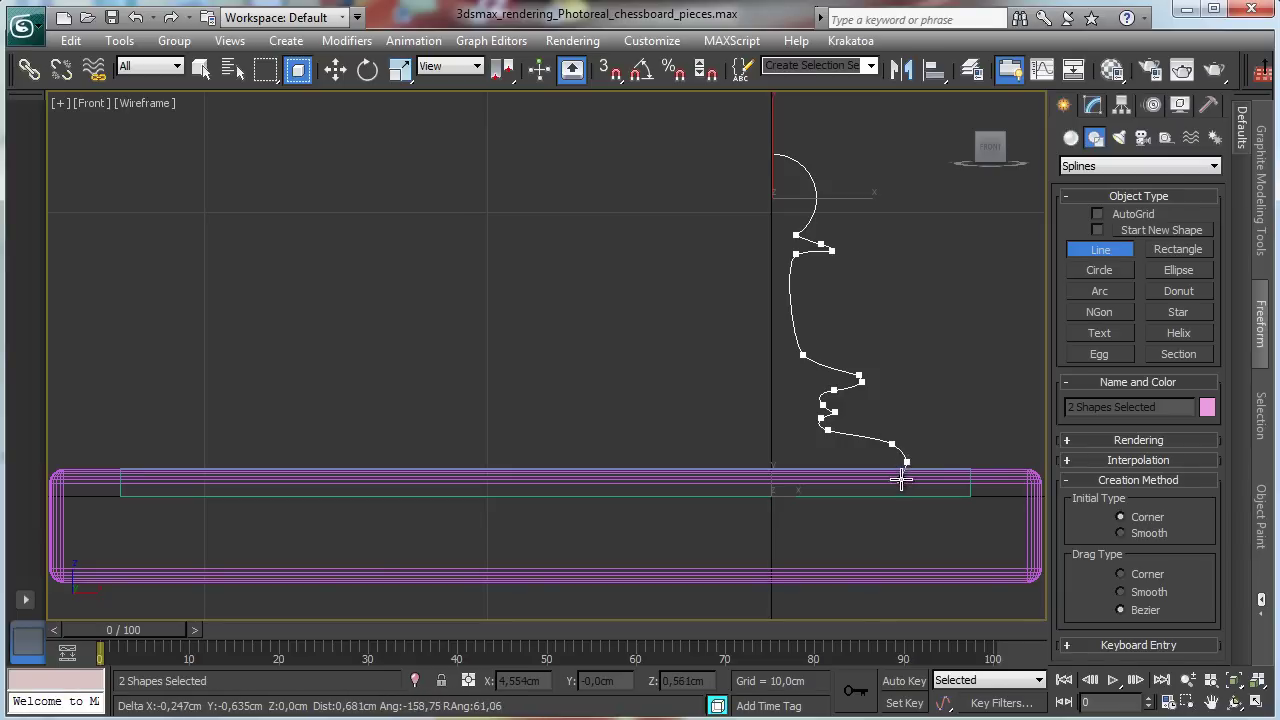
pyautogui.click(901, 477)
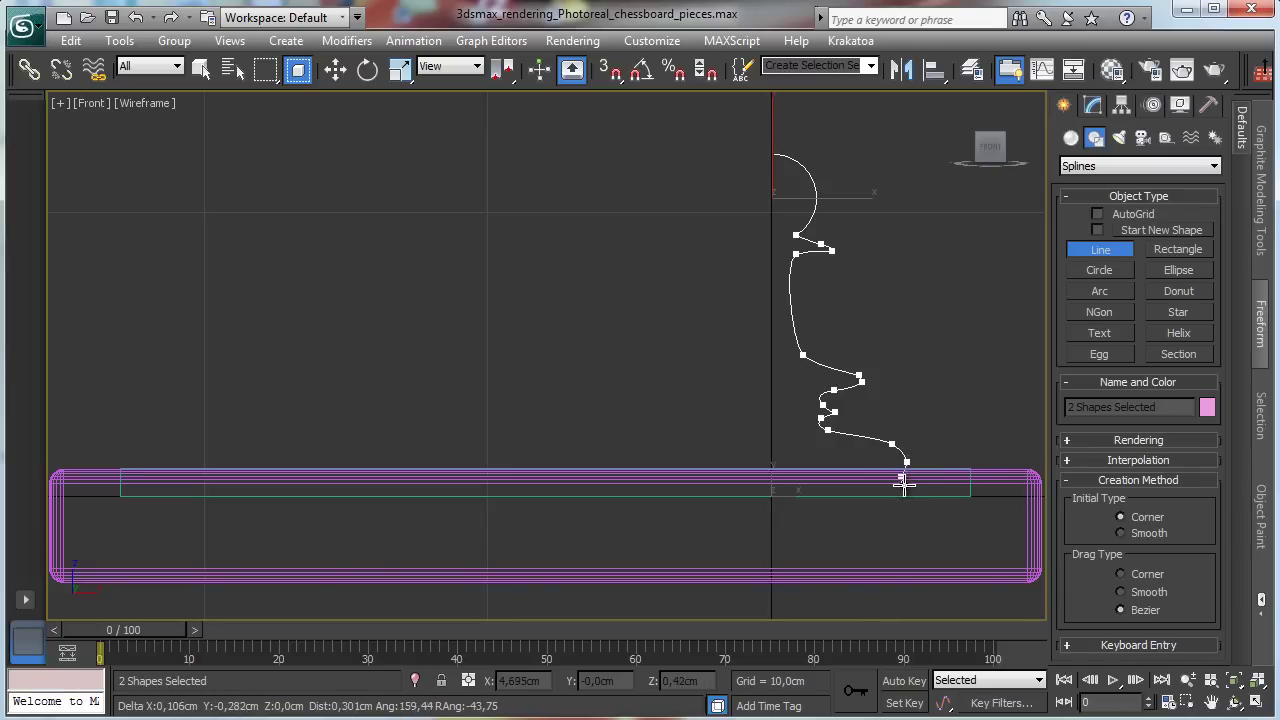
pyautogui.click(903, 488)
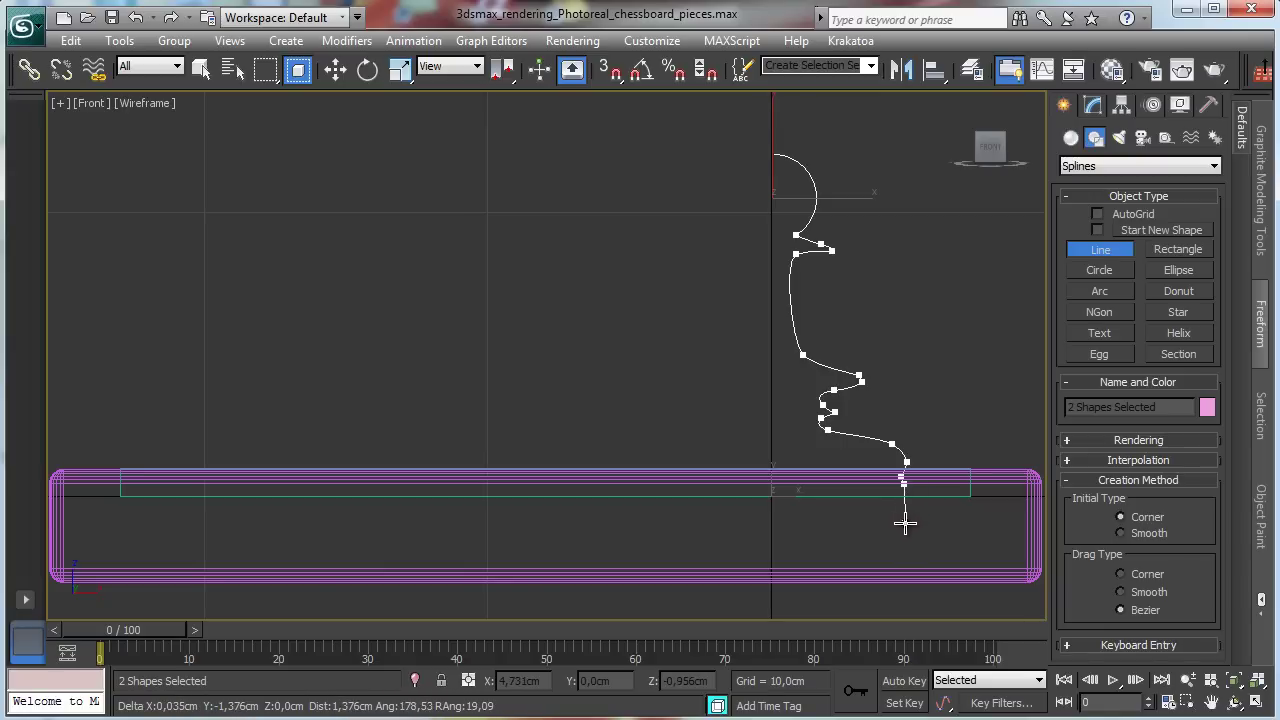
pyautogui.click(903, 524)
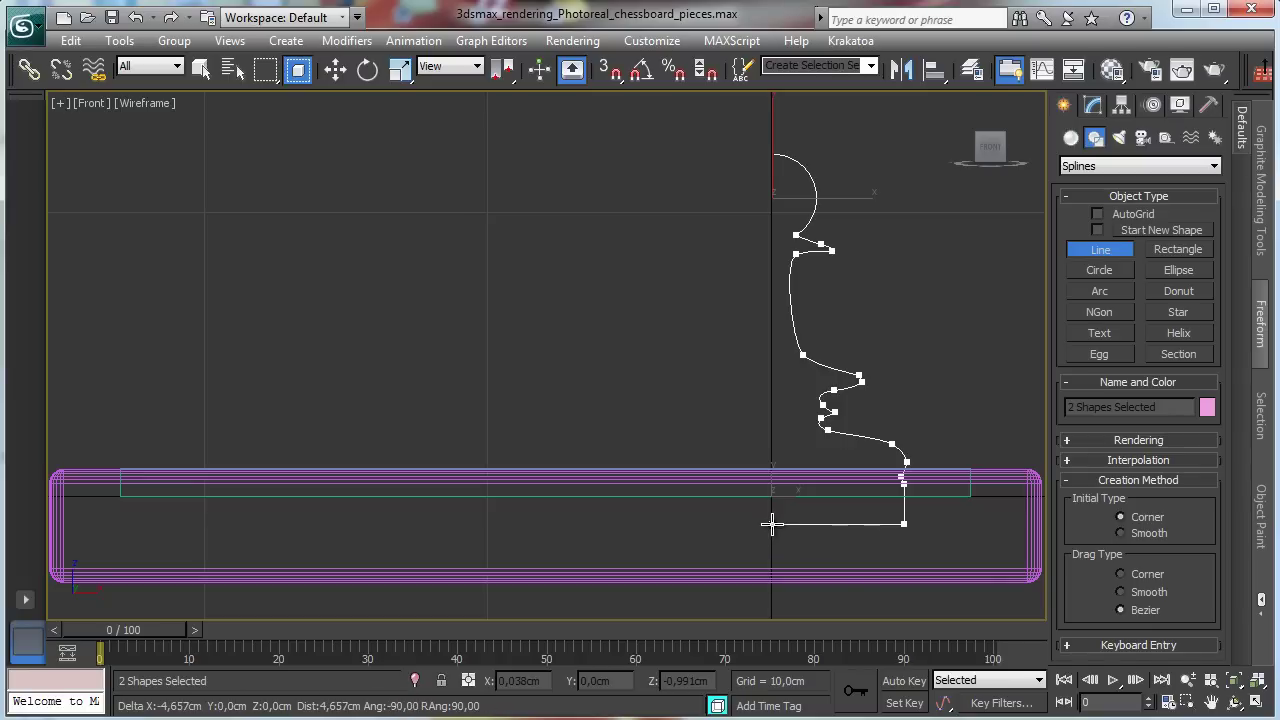
pyautogui.click(771, 523)
pyautogui.rightClick(1010, 300)
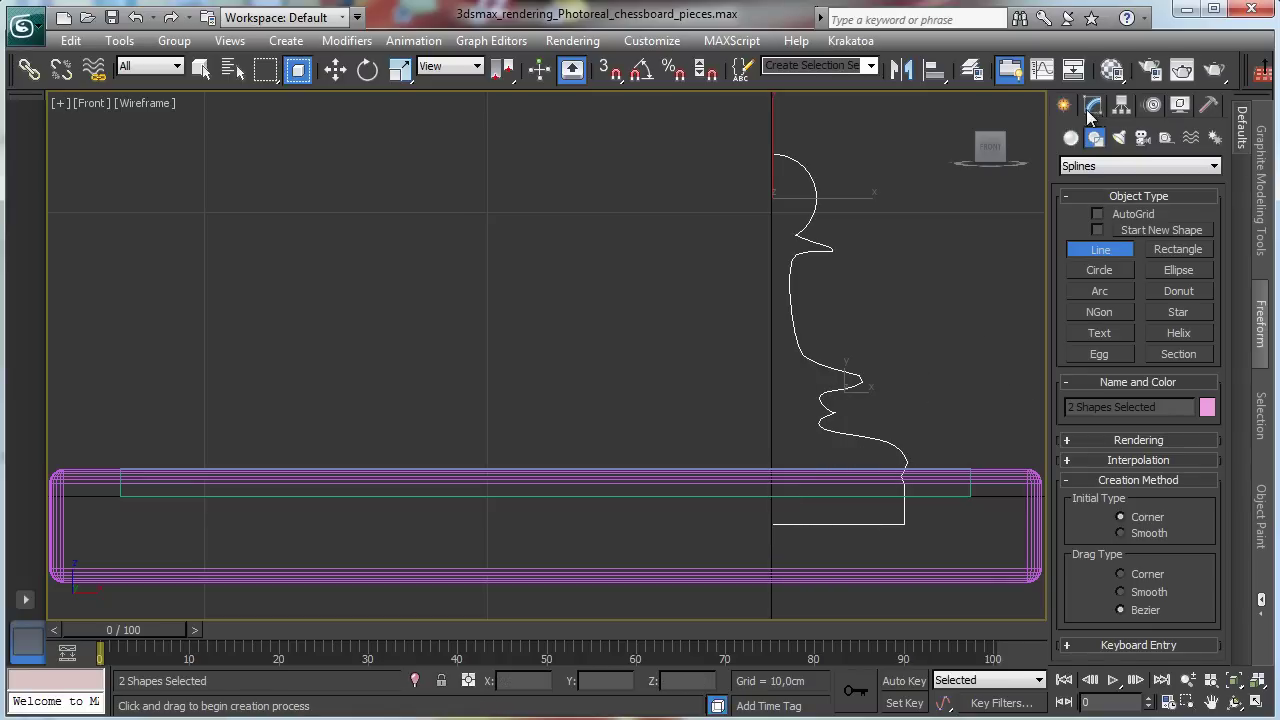
# Weld the two overlapping spline vertices where the arc meets the line, using a 0.1 cm threshold
pyautogui.click(1091, 108)
pyautogui.click(1113, 432)
pyautogui.moveTo(778, 210); pyautogui.dragTo(808, 240)
pyautogui.scroll(-5, 1190, 449)
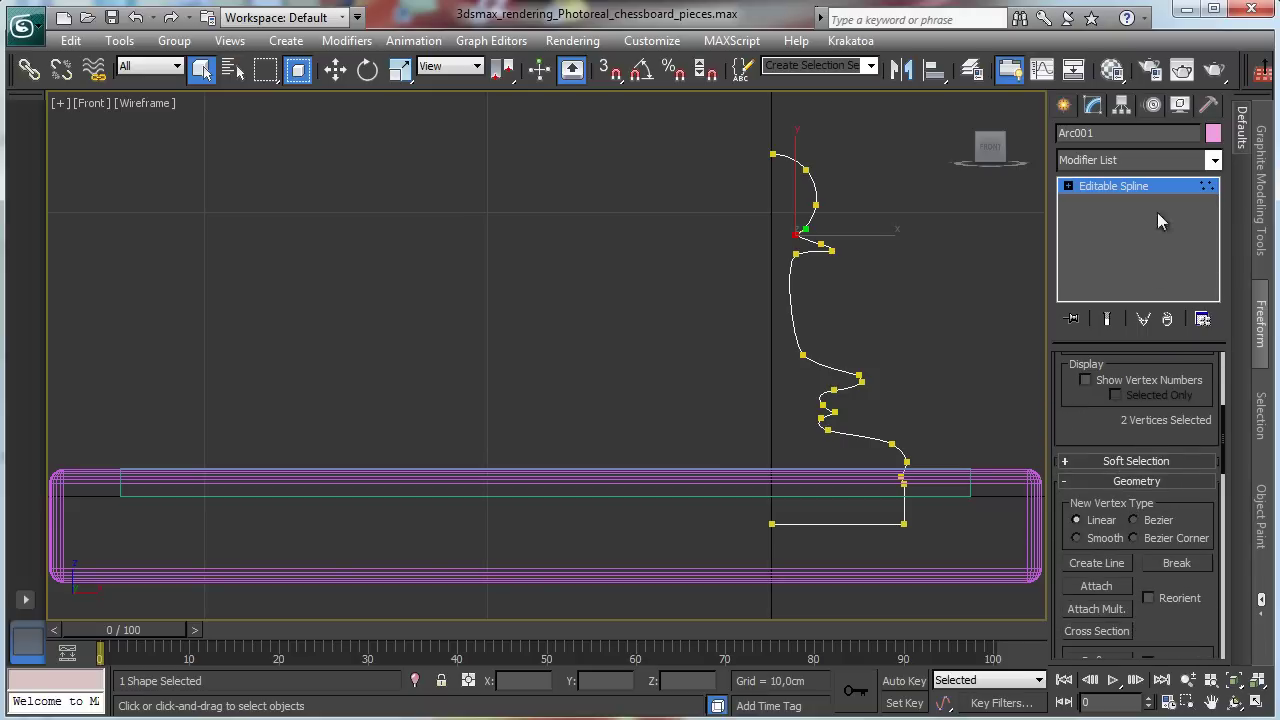
pyautogui.moveTo(1096, 426); pyautogui.dragTo(1091, 316)
pyautogui.moveTo(1166, 497); pyautogui.dragTo(1163, 310)
pyautogui.moveTo(1117, 437); pyautogui.dragTo(1117, 414)
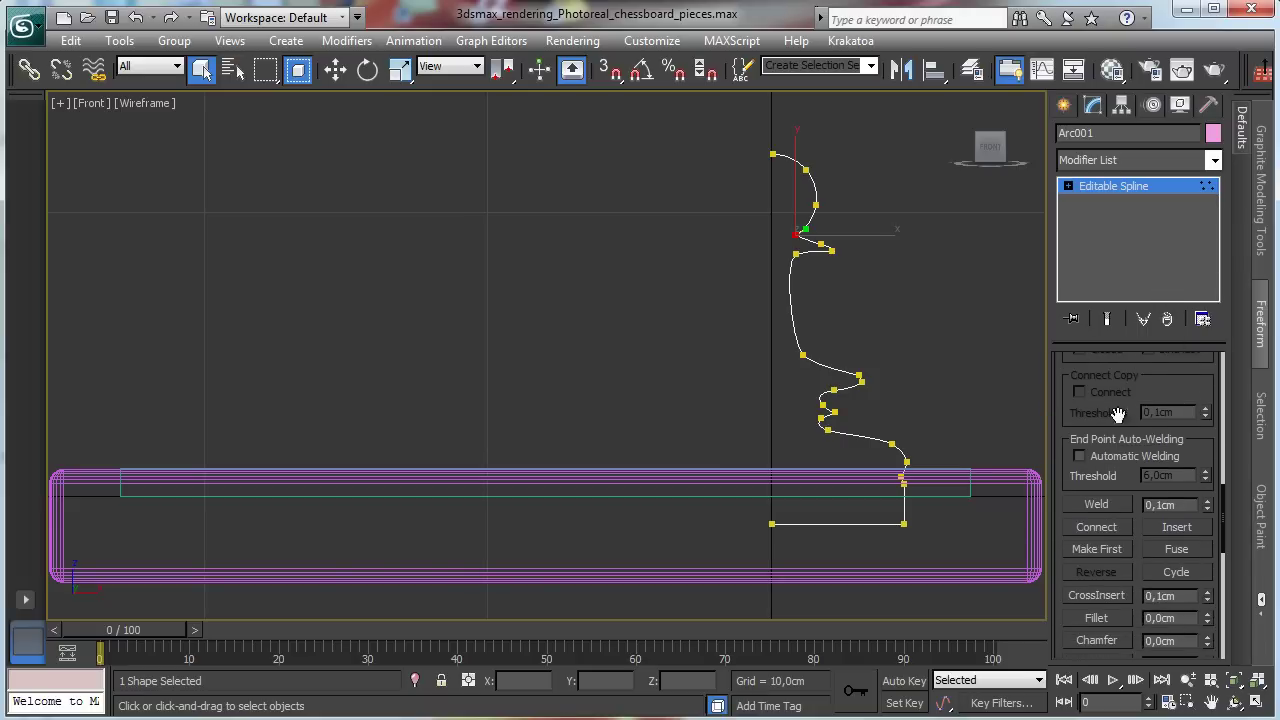
pyautogui.click(1104, 503)
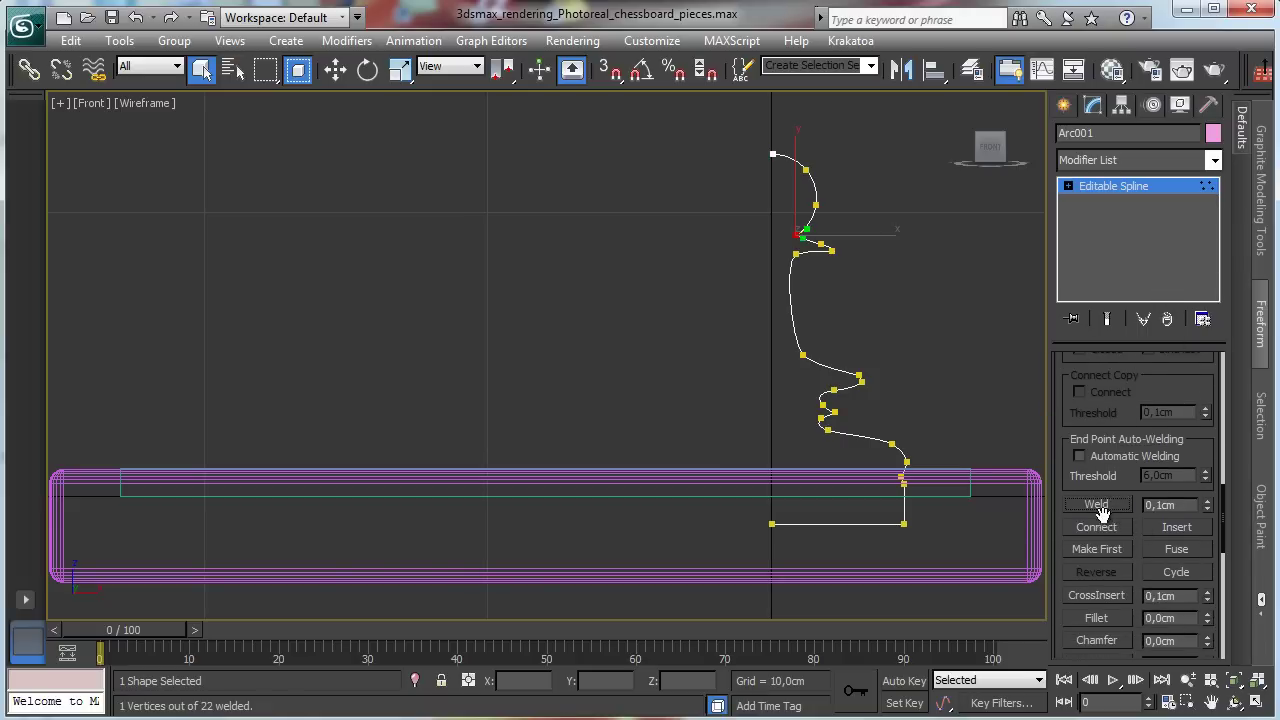
# Isolate the chess piece's profile spline from the rest of the scene
pyautogui.click(1212, 703)
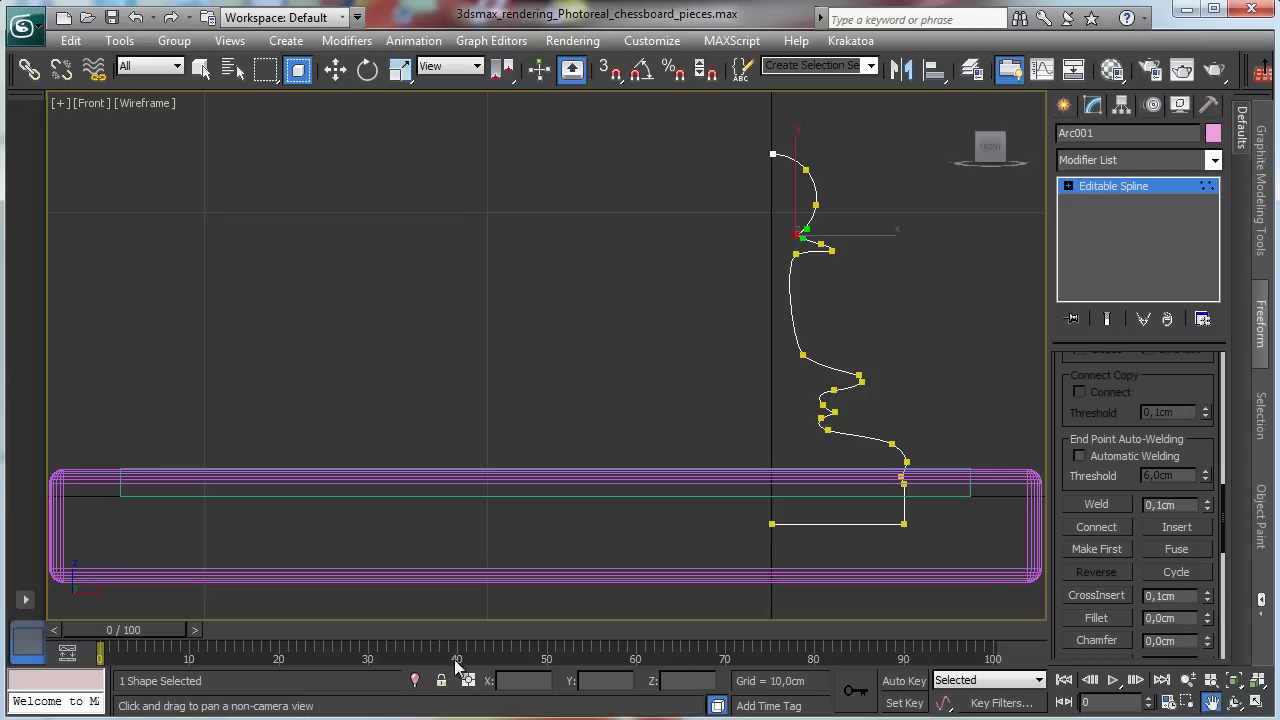
pyautogui.click(415, 680)
pyautogui.click(1187, 703)
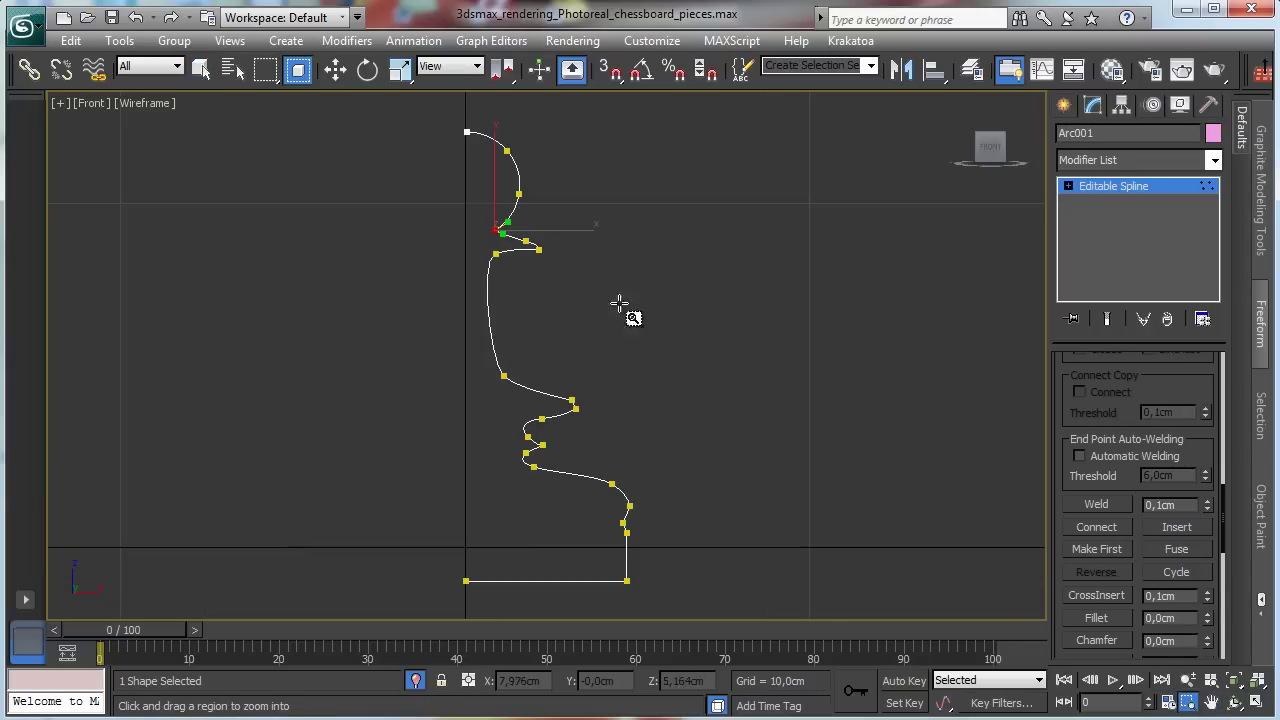
pyautogui.moveTo(432, 128); pyautogui.dragTo(611, 436)
pyautogui.click(200, 67)
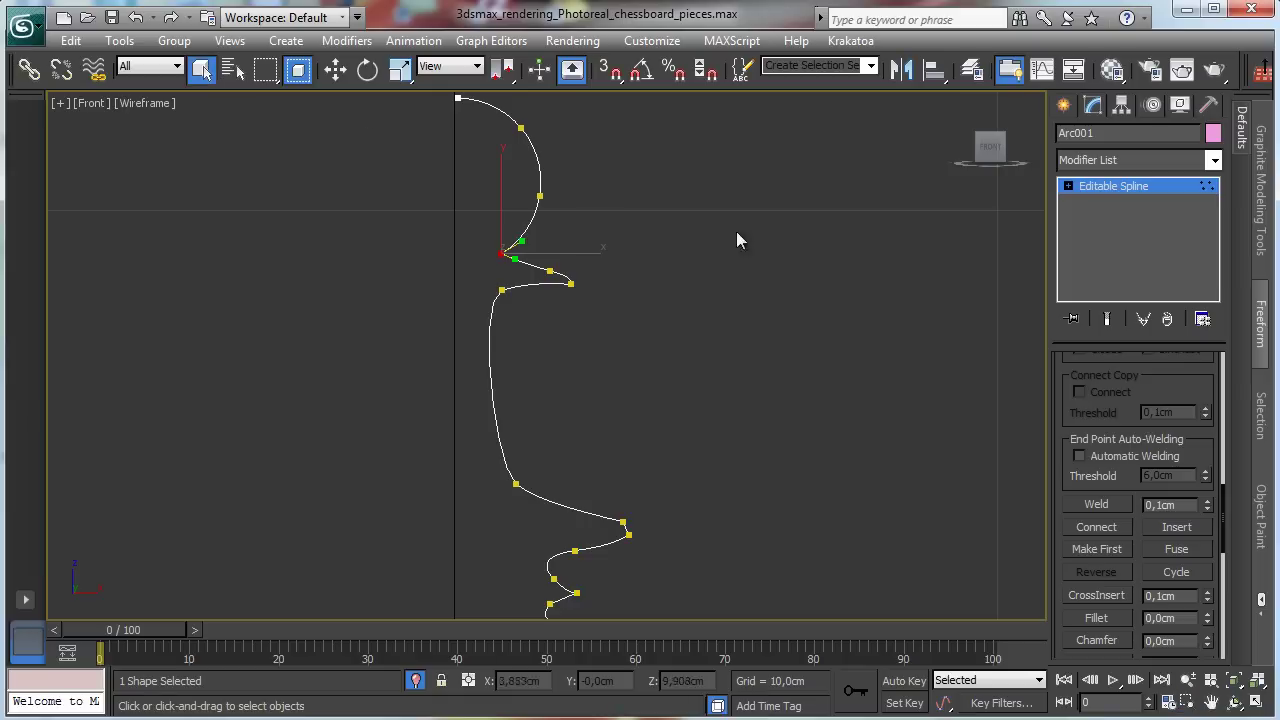
# Reshape the collar below the head by moving its upper vertex and tangent and shifting its outer tip vertex slightly up
pyautogui.click(548, 271)
pyautogui.click(335, 67)
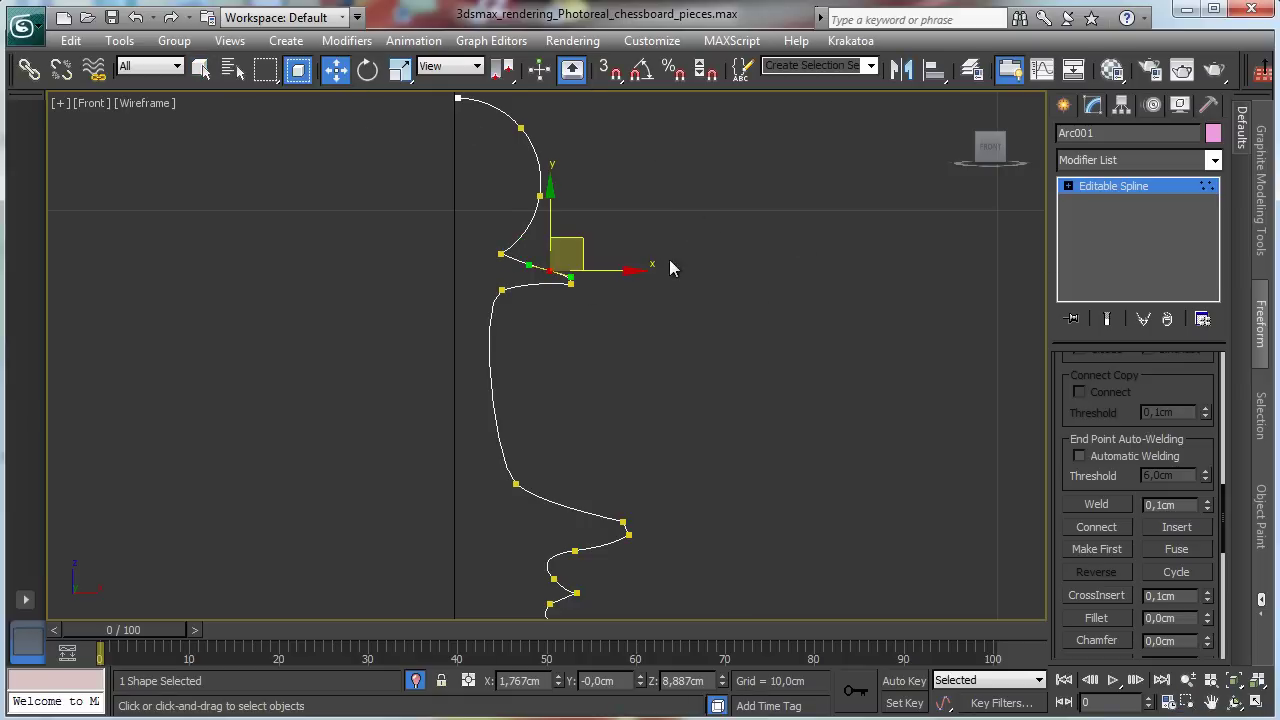
pyautogui.moveTo(574, 270); pyautogui.dragTo(595, 318)
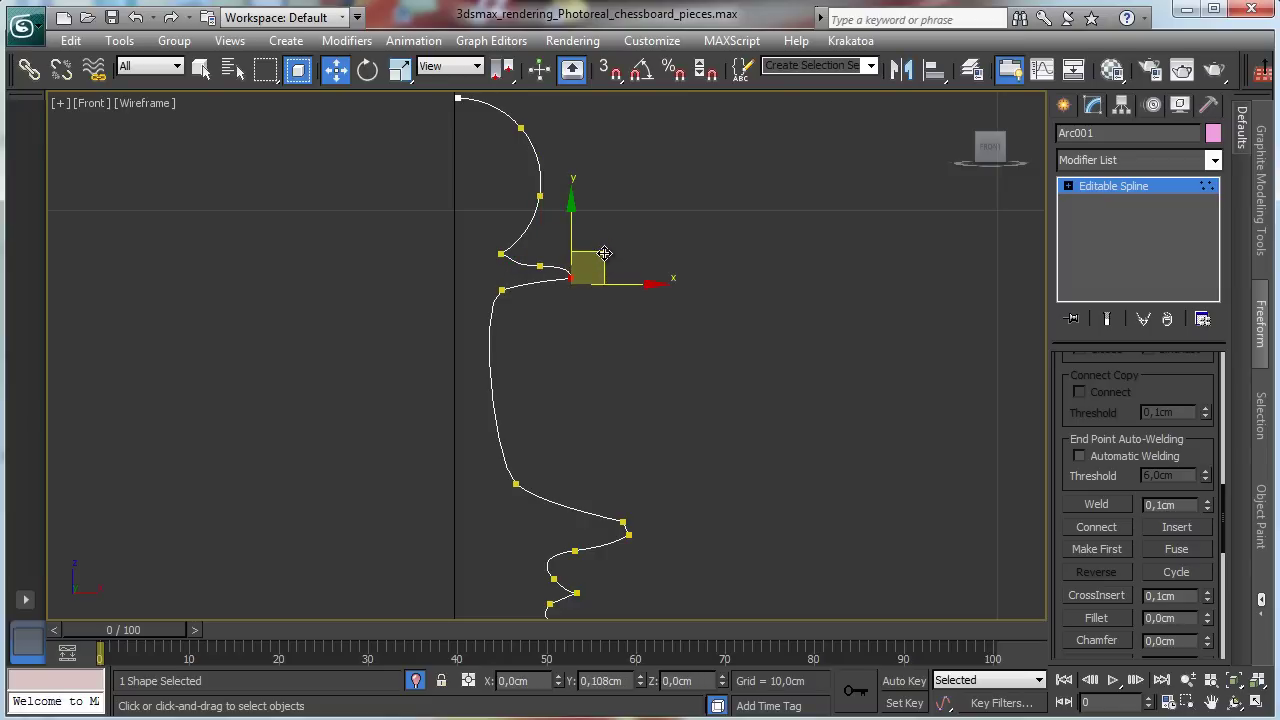
pyautogui.moveTo(597, 258); pyautogui.dragTo(597, 251)
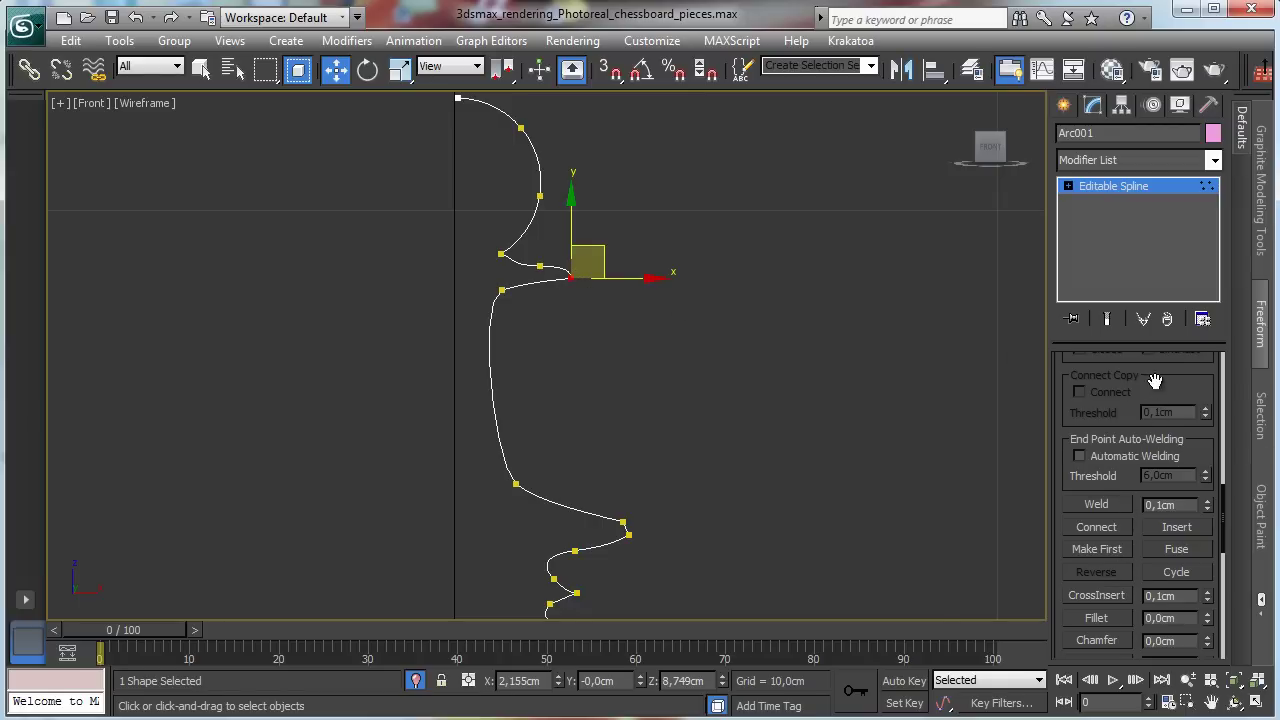
# Apply a small Fillet to the outermost tip vertex of the collar below the head
pyautogui.moveTo(1157, 380); pyautogui.dragTo(1134, 268)
pyautogui.scroll(-5, 1134, 491)
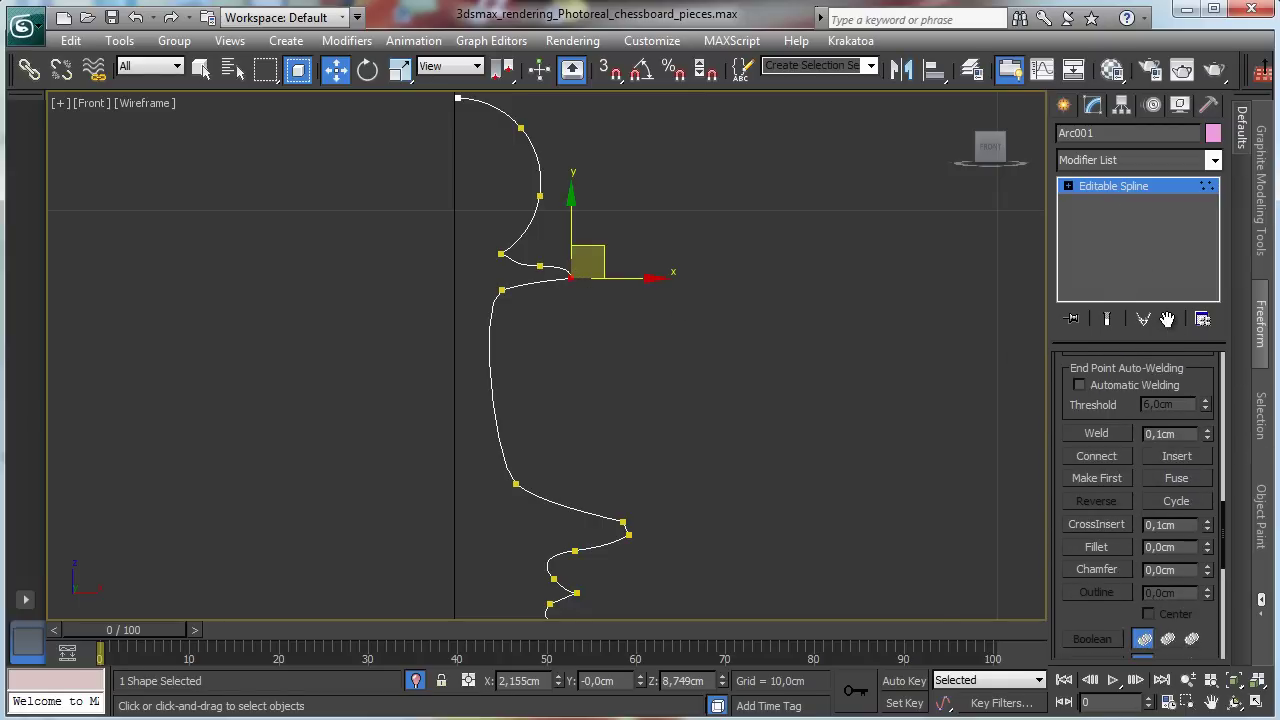
pyautogui.click(1097, 540)
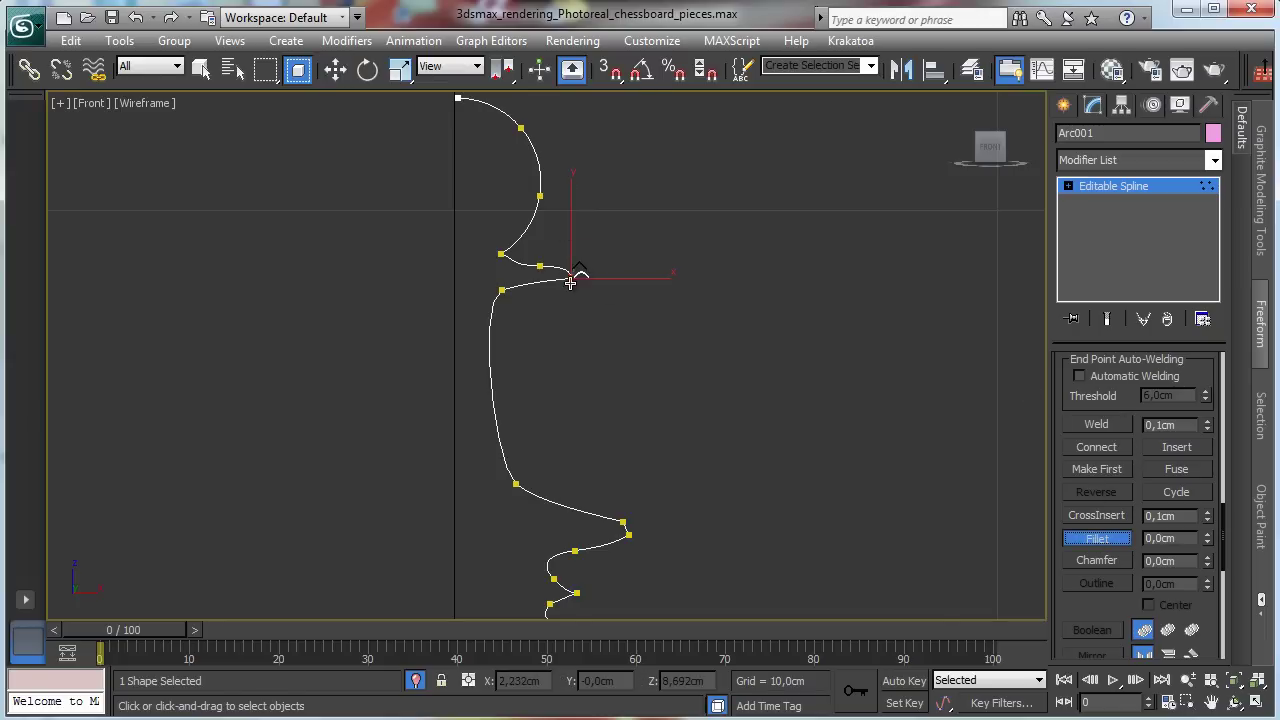
pyautogui.moveTo(576, 277); pyautogui.dragTo(577, 266)
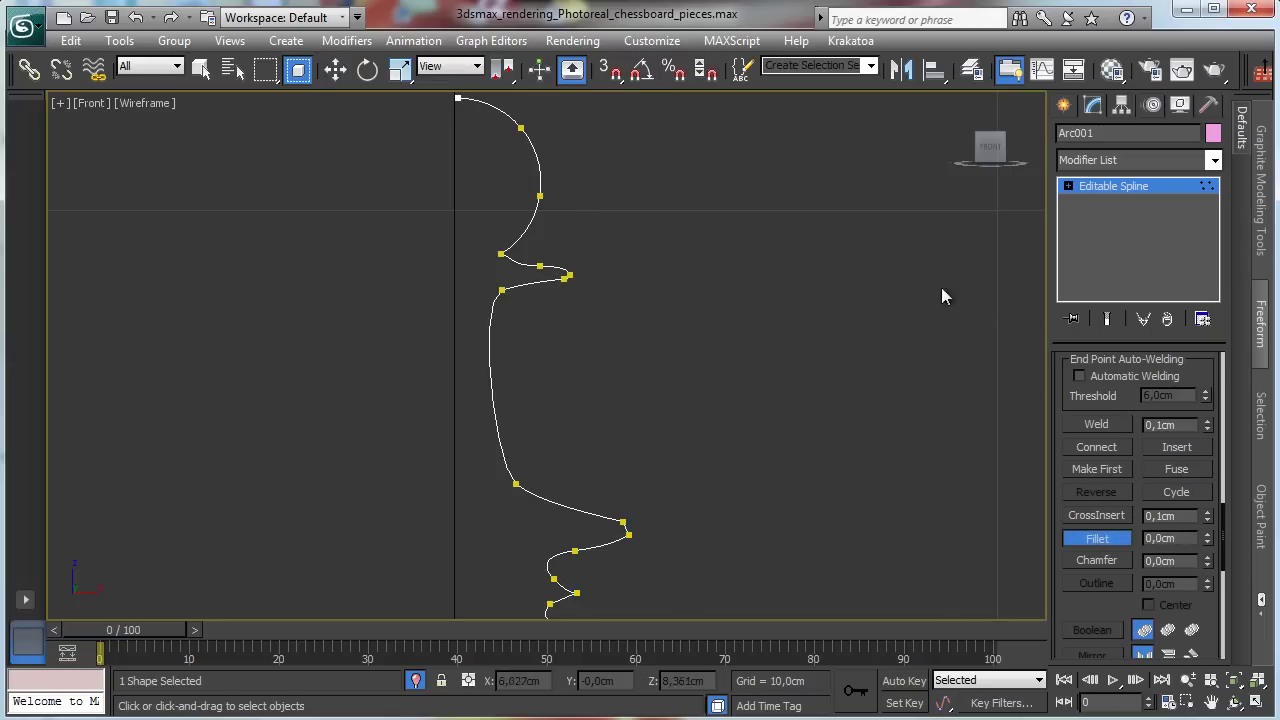
pyautogui.click(1097, 538)
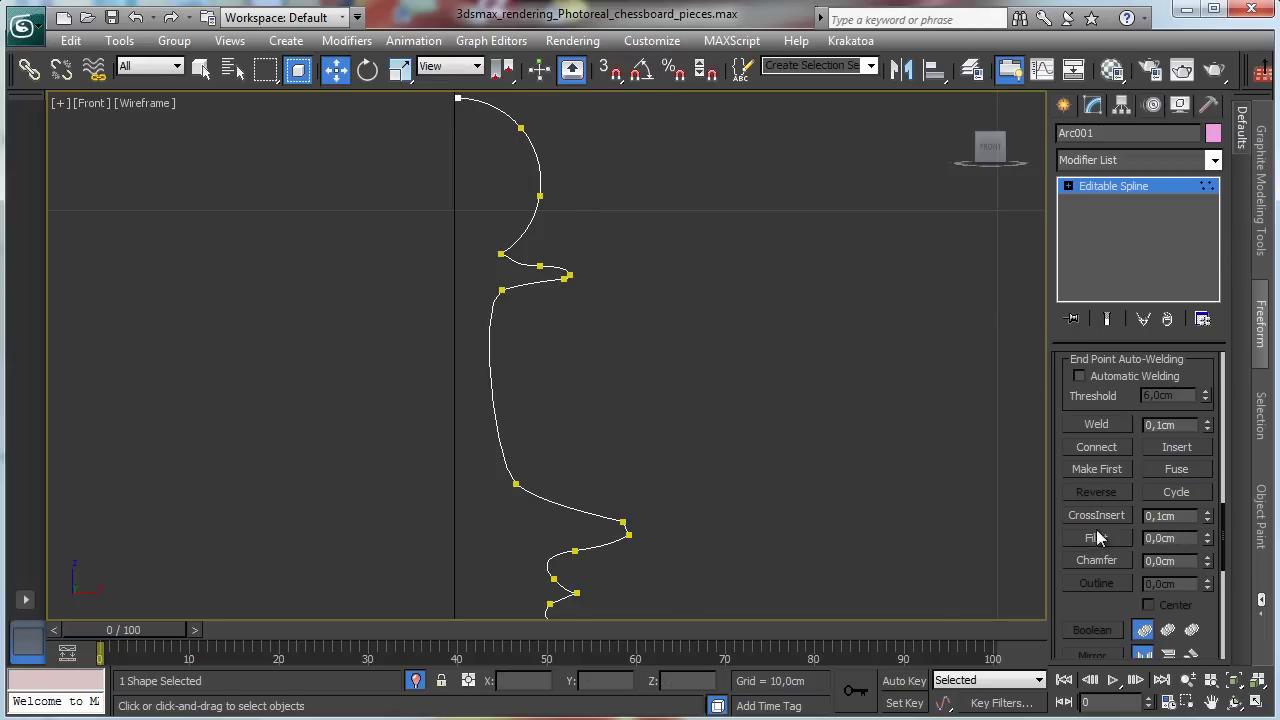
# Smooth the body curve by moving the vertex under the collar down with steeper tangents and the lower body vertex outward to about X 1.72 cm
pyautogui.click(503, 292)
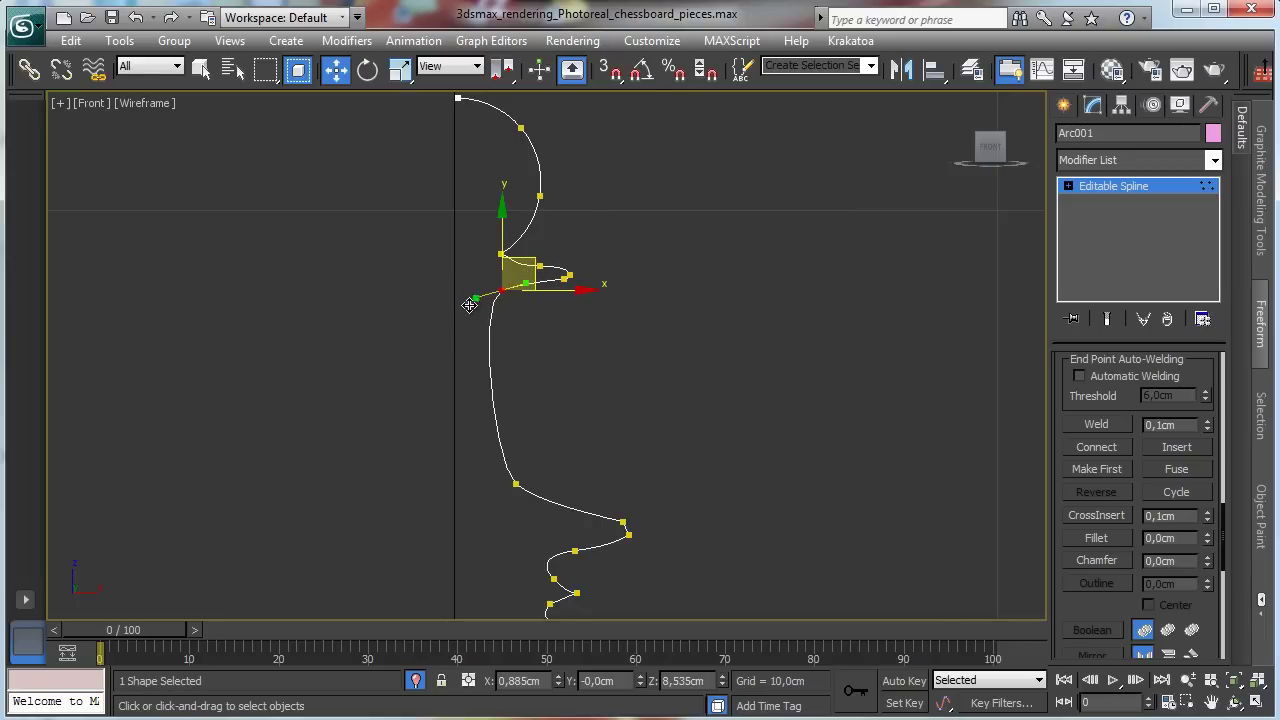
pyautogui.moveTo(480, 304)
pyautogui.mouseDown()
pyautogui.moveTo(502, 311)
pyautogui.moveTo(528, 289)
pyautogui.moveTo(508, 285)
pyautogui.moveTo(487, 325)
pyautogui.mouseUp()
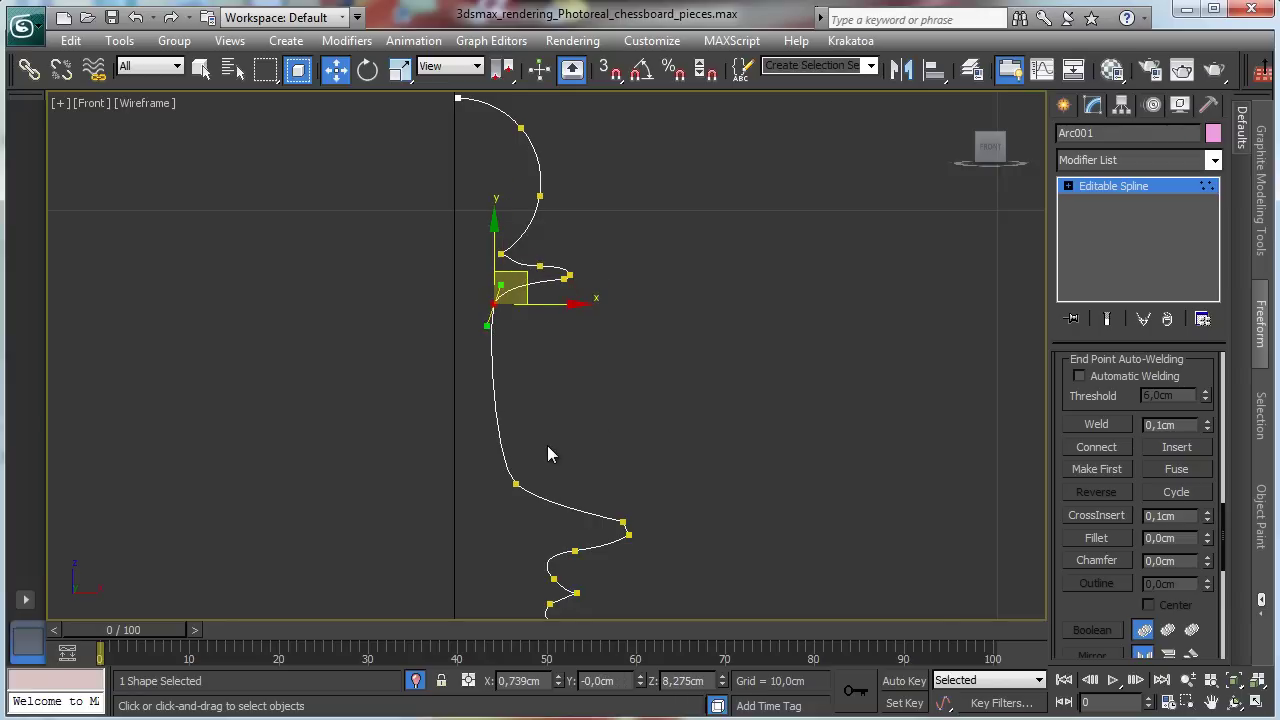
pyautogui.click(515, 484)
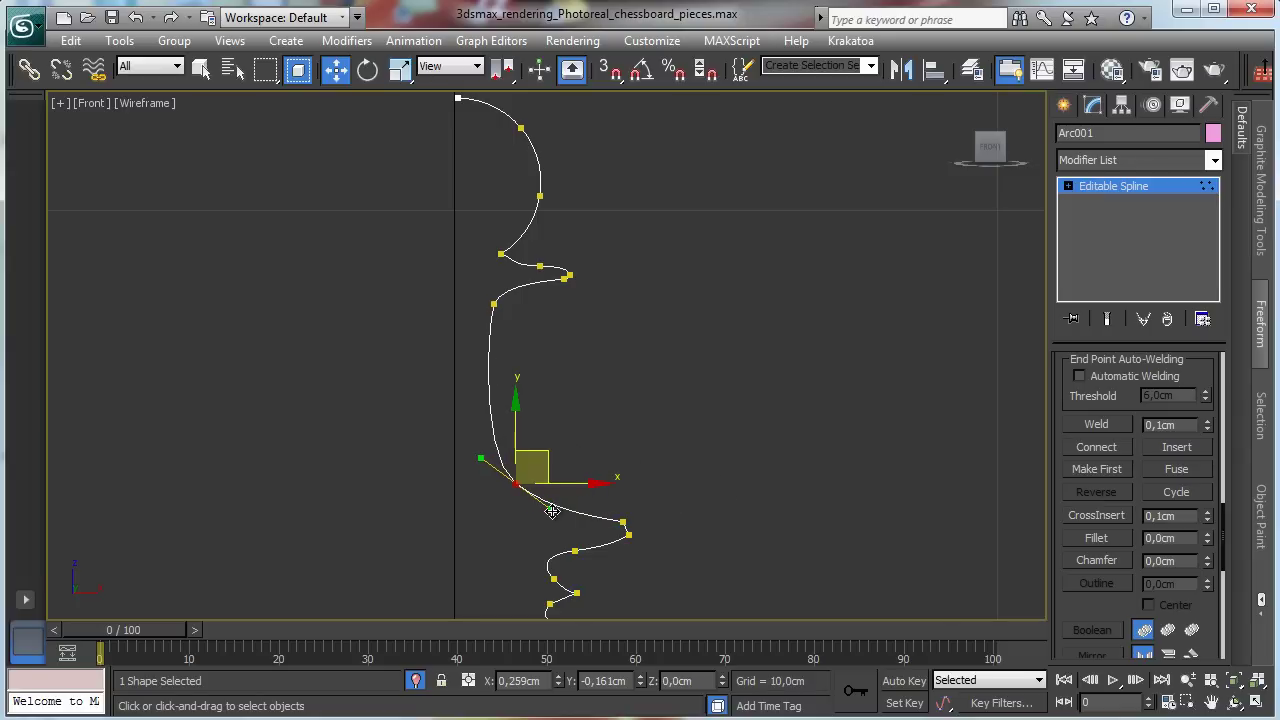
pyautogui.moveTo(578, 484); pyautogui.dragTo(612, 485)
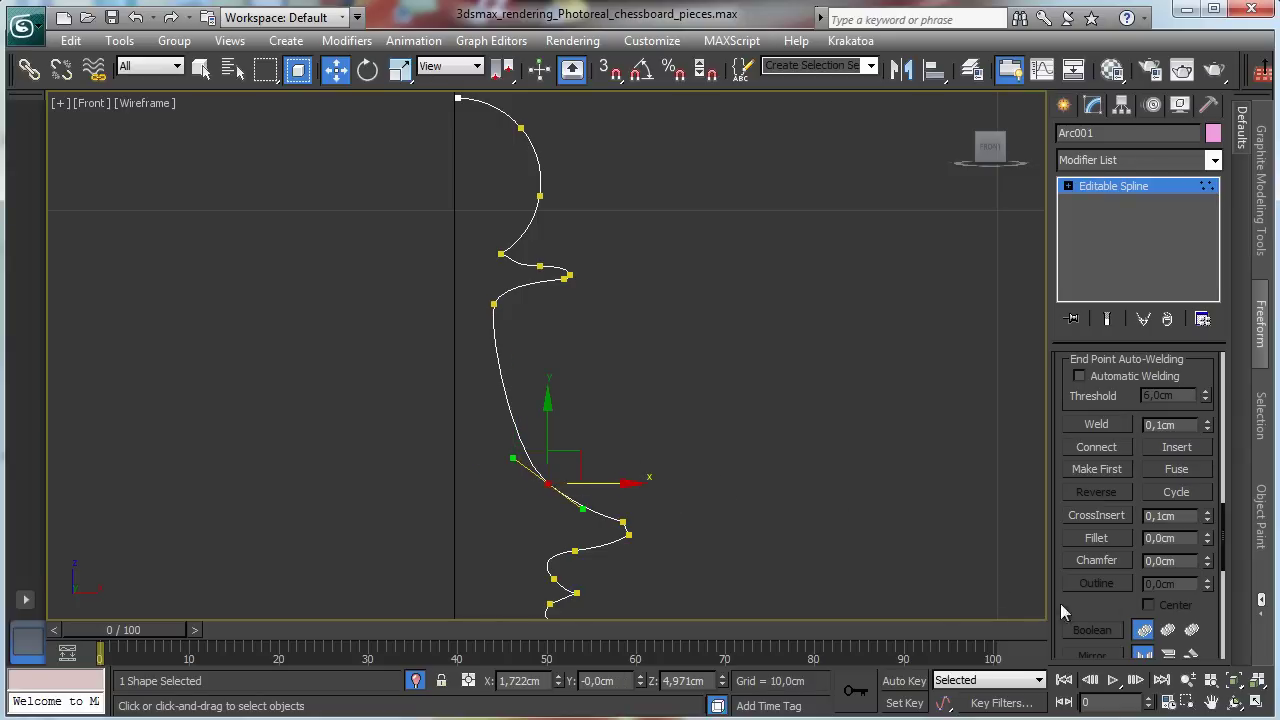
# Move the upper vertex of the lower collar's outer tip outward along X by about 0.05 cm
pyautogui.click(1211, 703)
pyautogui.moveTo(706, 486); pyautogui.dragTo(807, 351)
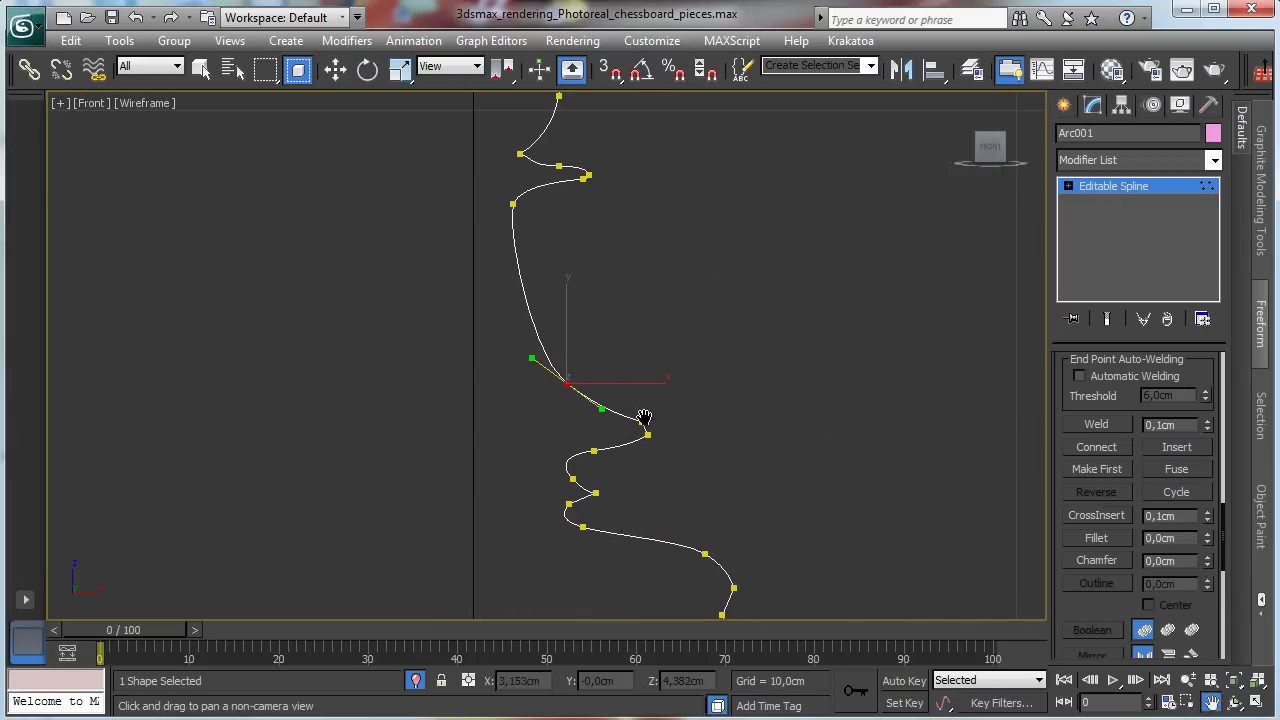
pyautogui.click(335, 68)
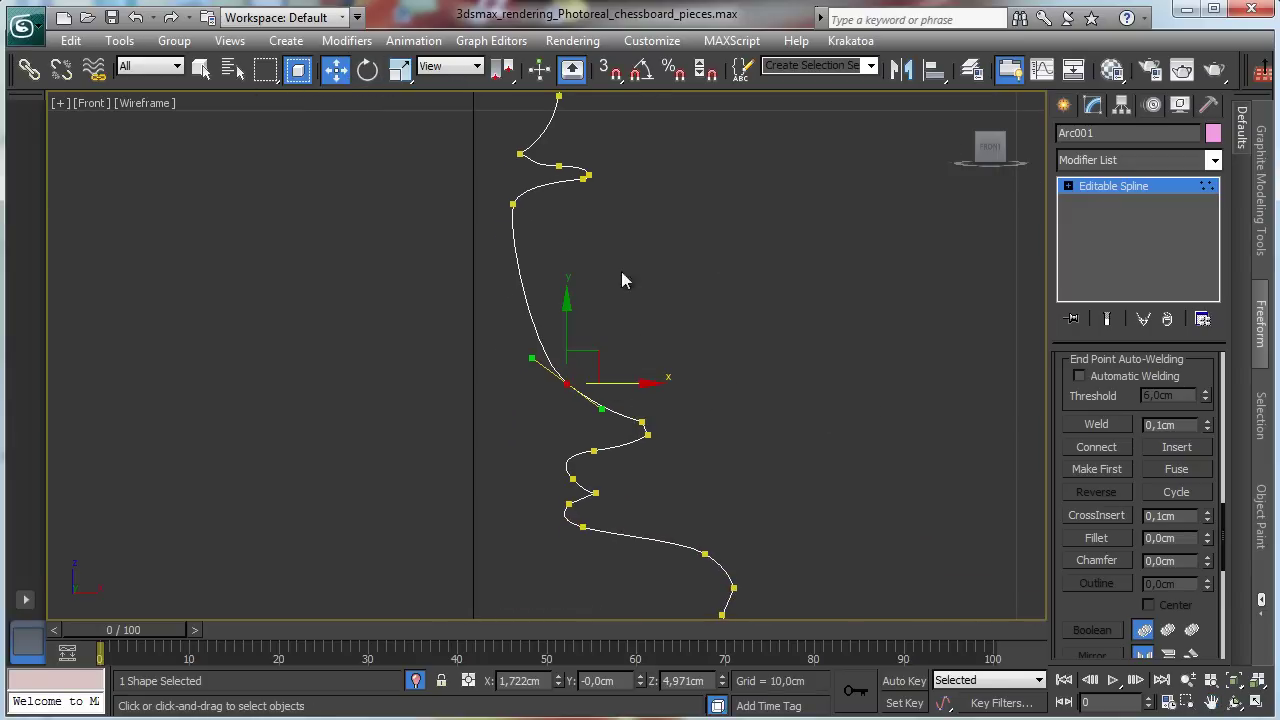
pyautogui.click(643, 425)
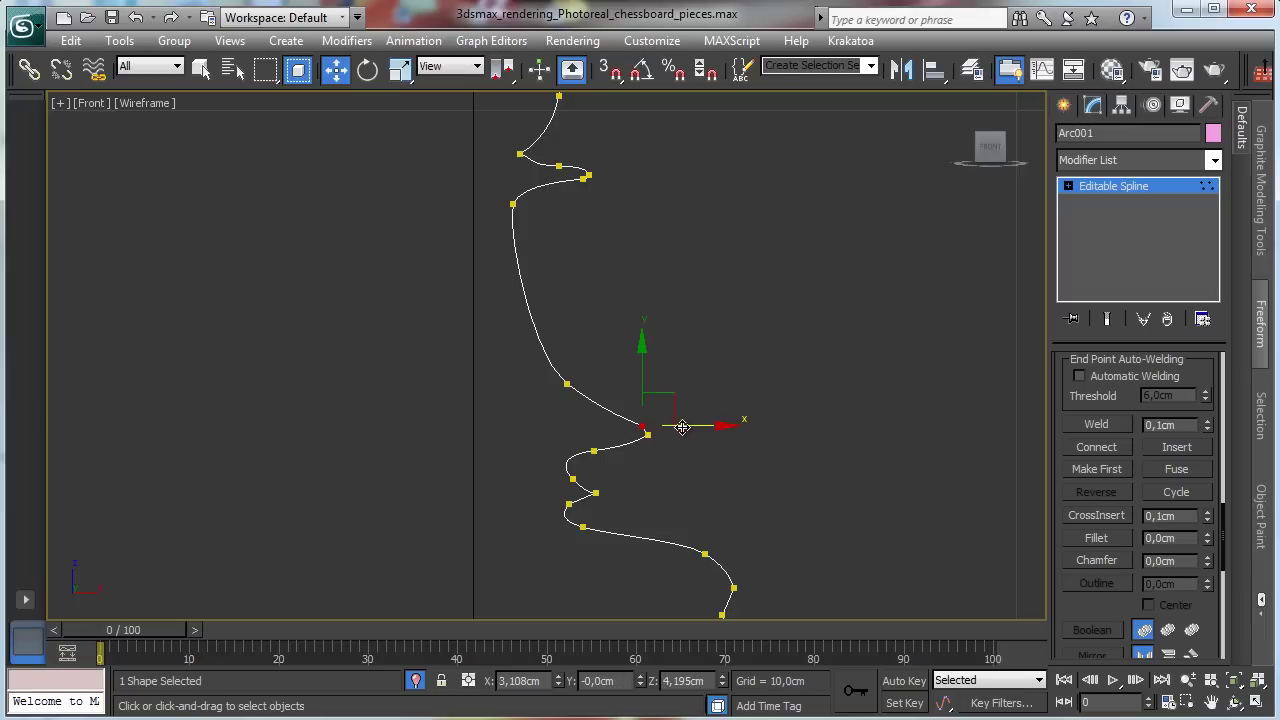
pyautogui.moveTo(681, 427); pyautogui.dragTo(693, 429)
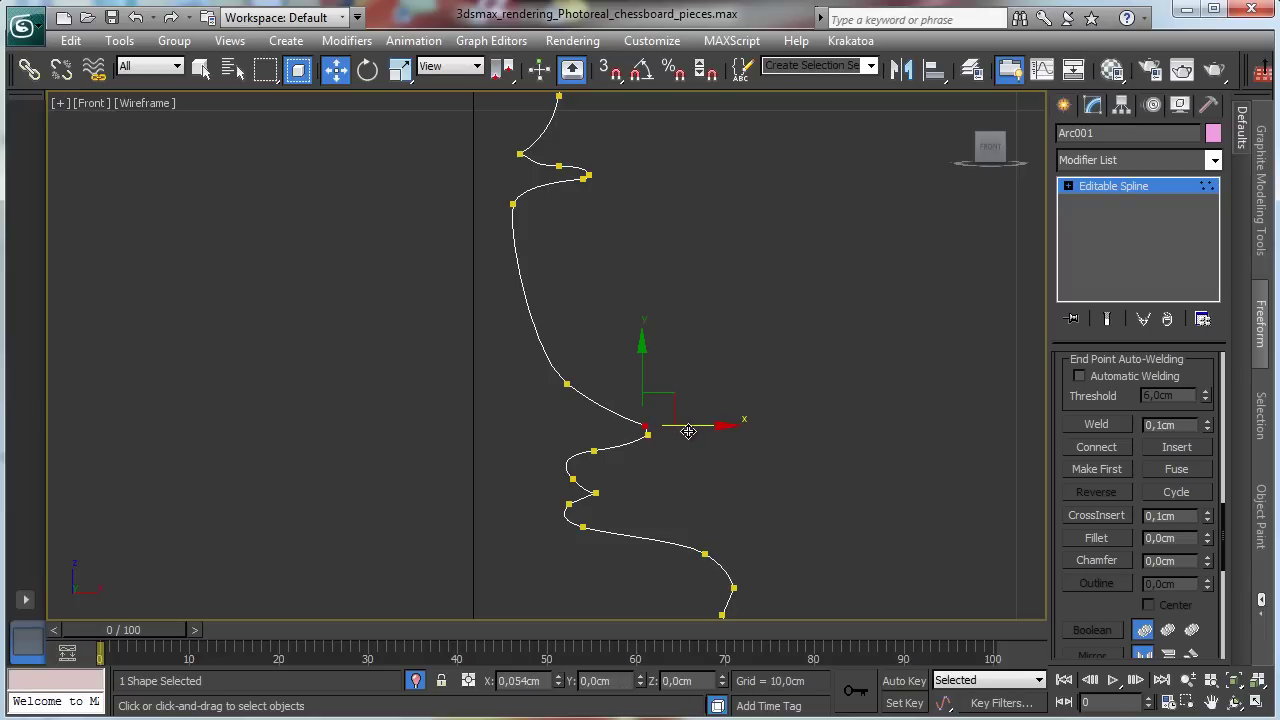
# Chamfer the two vertices at the outer tip of the lower collar by a small amount
pyautogui.click(1187, 703)
pyautogui.moveTo(497, 345); pyautogui.dragTo(748, 598)
pyautogui.click(200, 68)
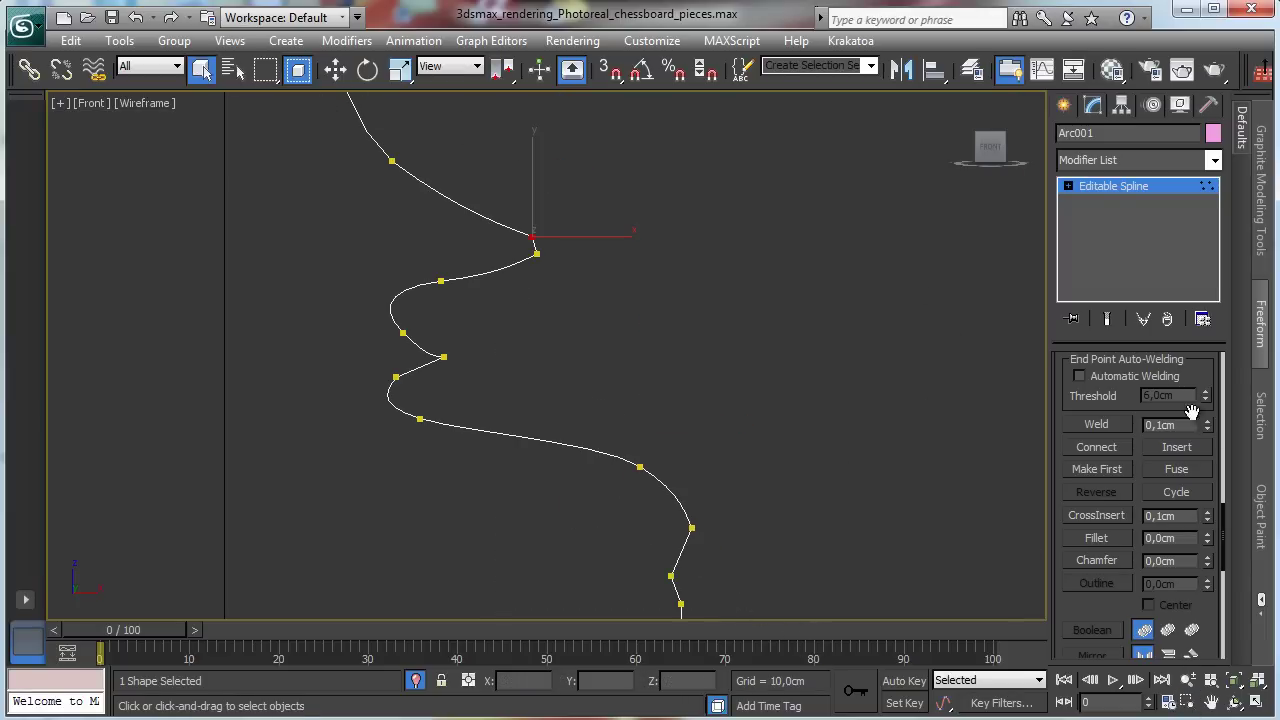
pyautogui.click(1097, 560)
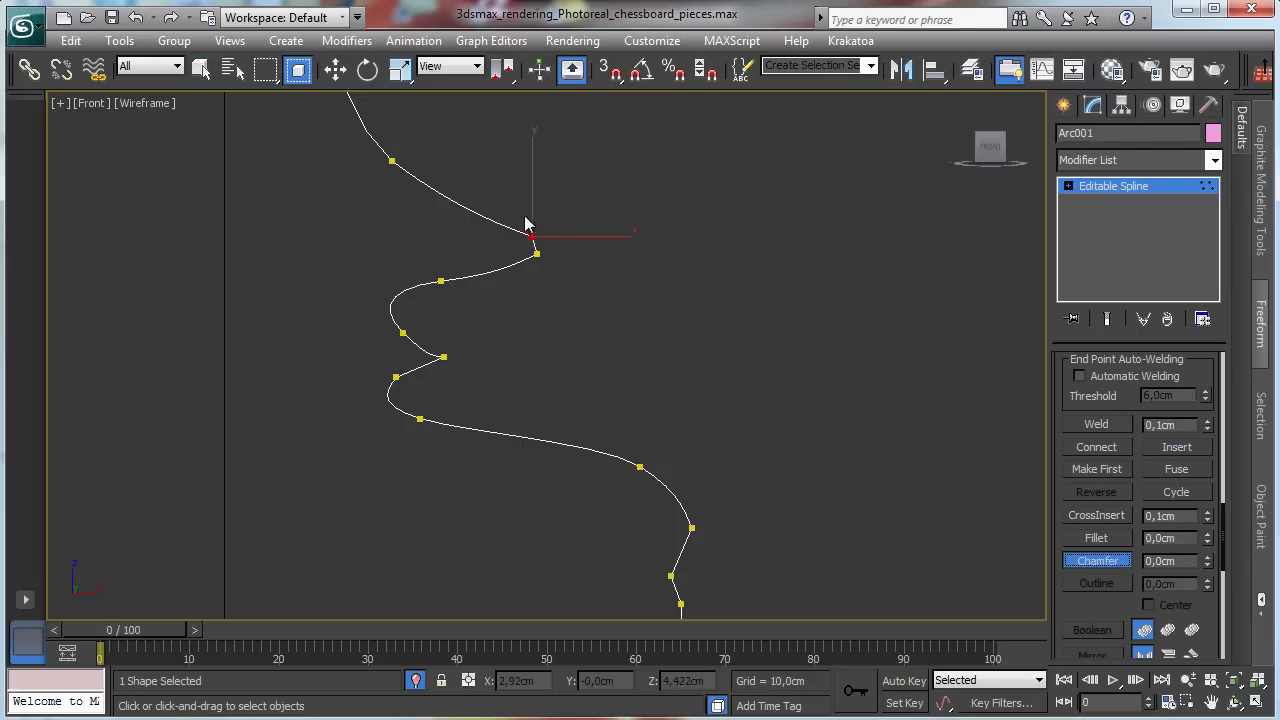
pyautogui.moveTo(534, 226); pyautogui.dragTo(539, 252)
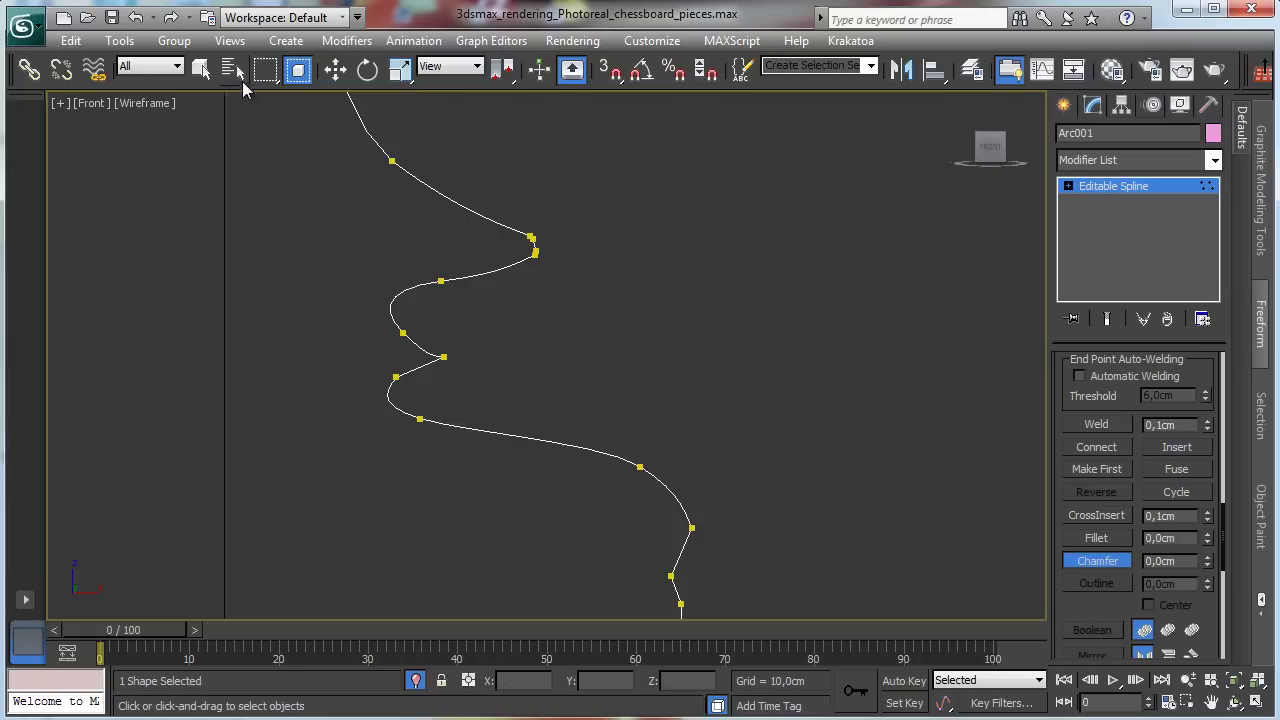
# Reshape the lower collar's underside by shortening its vertex's tangents, shifting that vertex outward and down, and moving the neck vertex beneath it outward
pyautogui.press('w')
pyautogui.click(440, 282)
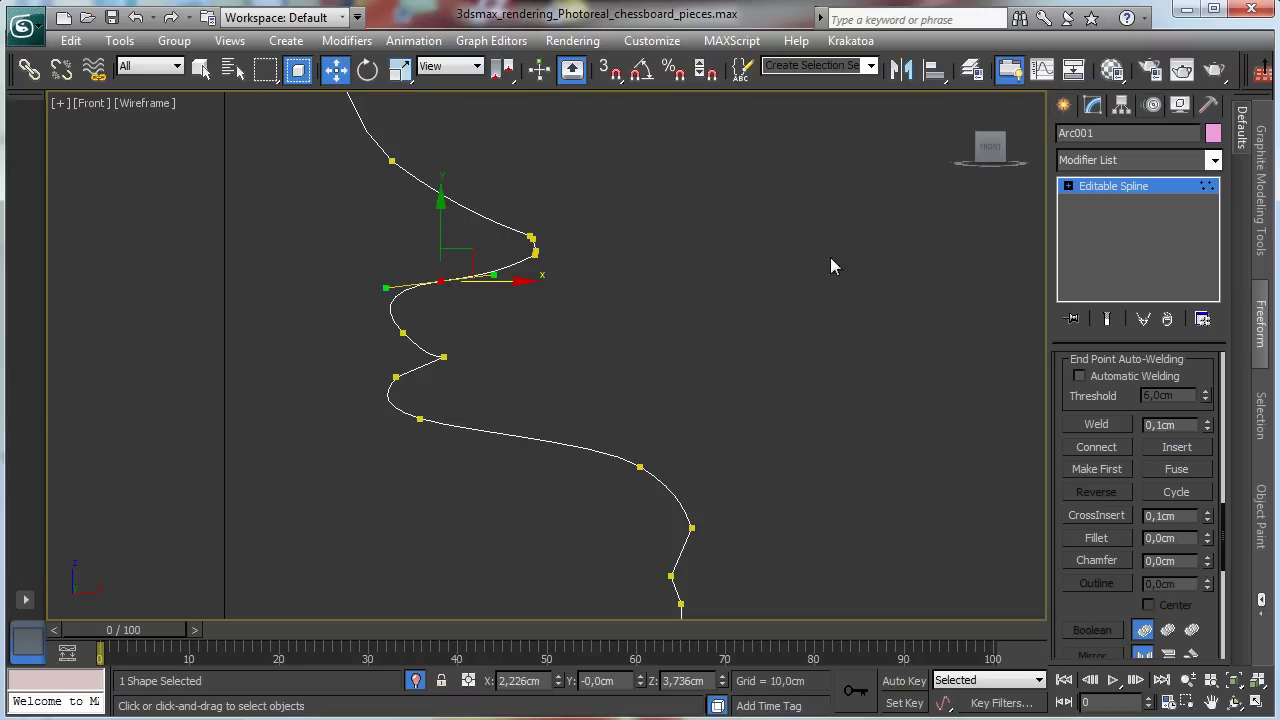
pyautogui.moveTo(394, 291); pyautogui.dragTo(428, 292)
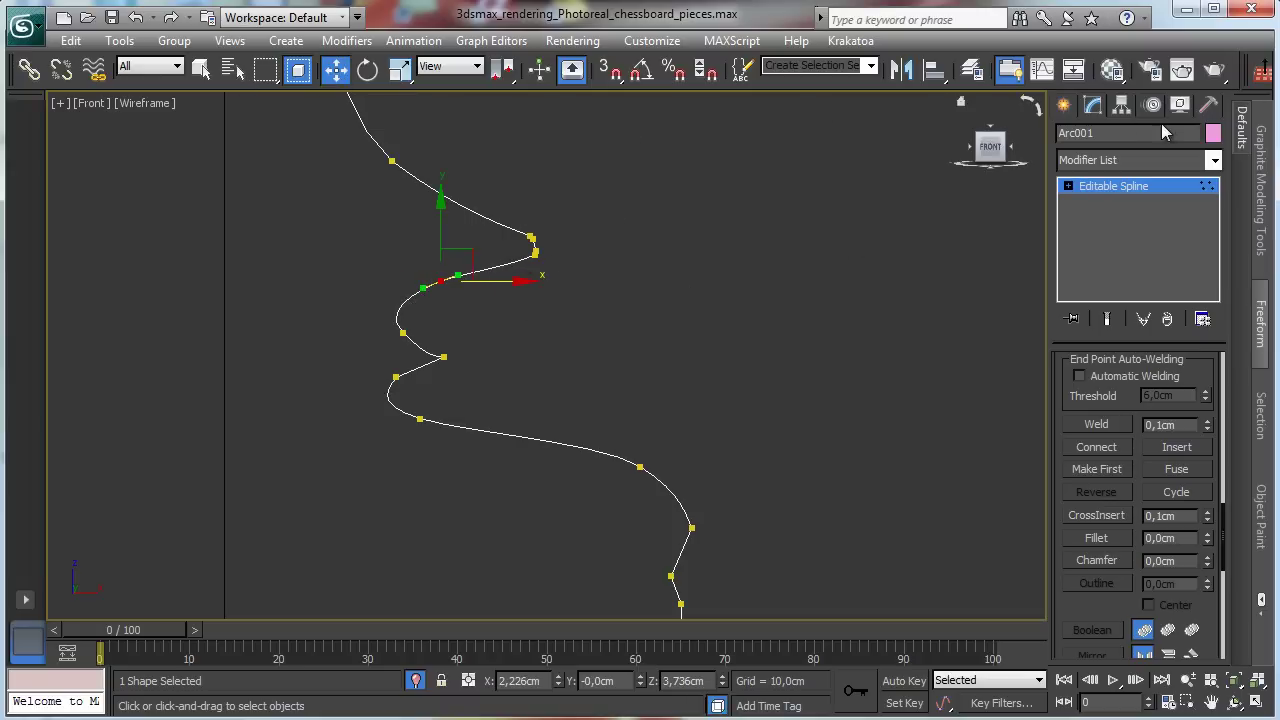
pyautogui.moveTo(470, 258); pyautogui.dragTo(494, 271)
pyautogui.click(408, 334)
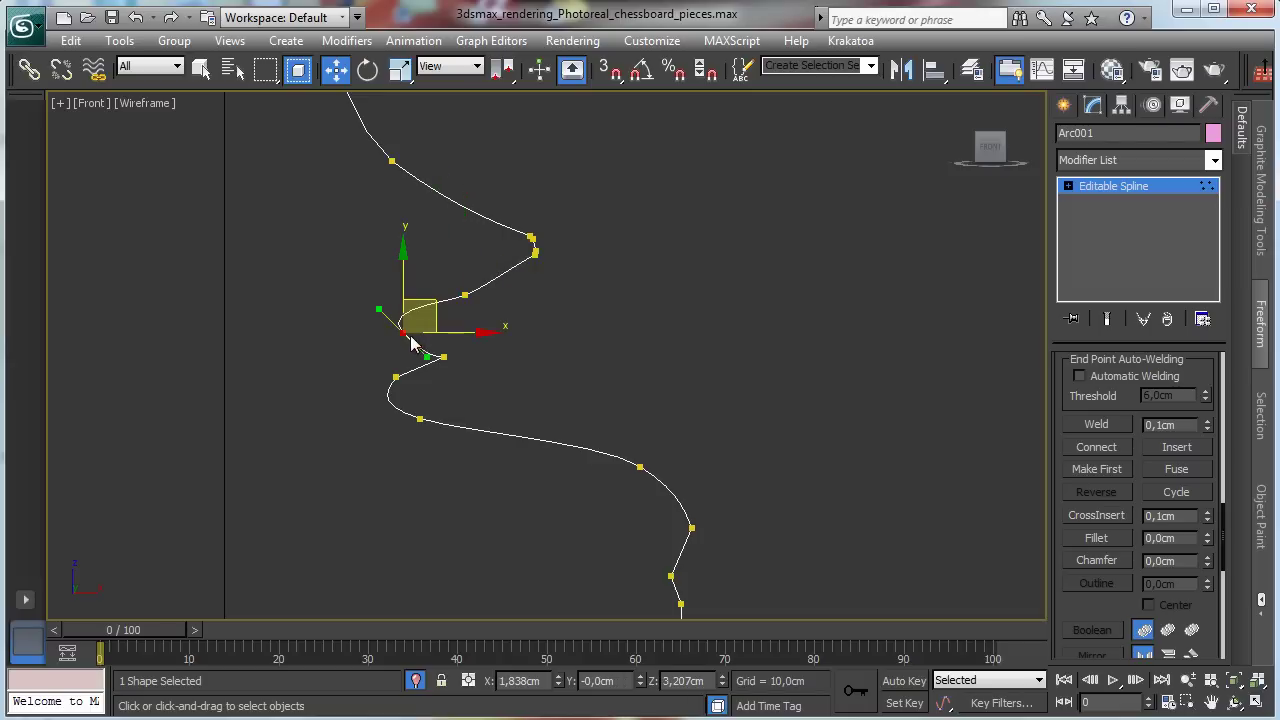
pyautogui.moveTo(375, 306); pyautogui.dragTo(458, 305)
# Move the vertex under the small ring to about X 2.08 cm, Z 2.88 cm, and chamfer the ring's tip by about 0.04 cm
pyautogui.click(444, 357)
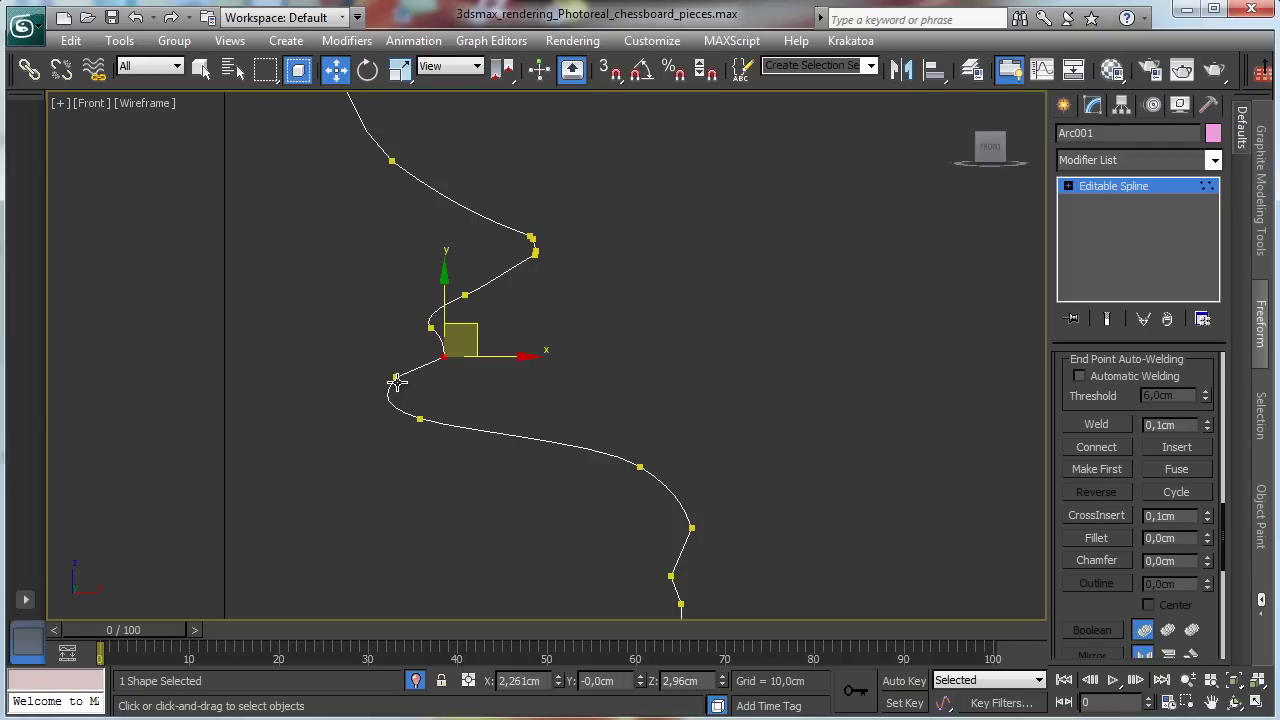
pyautogui.click(397, 378)
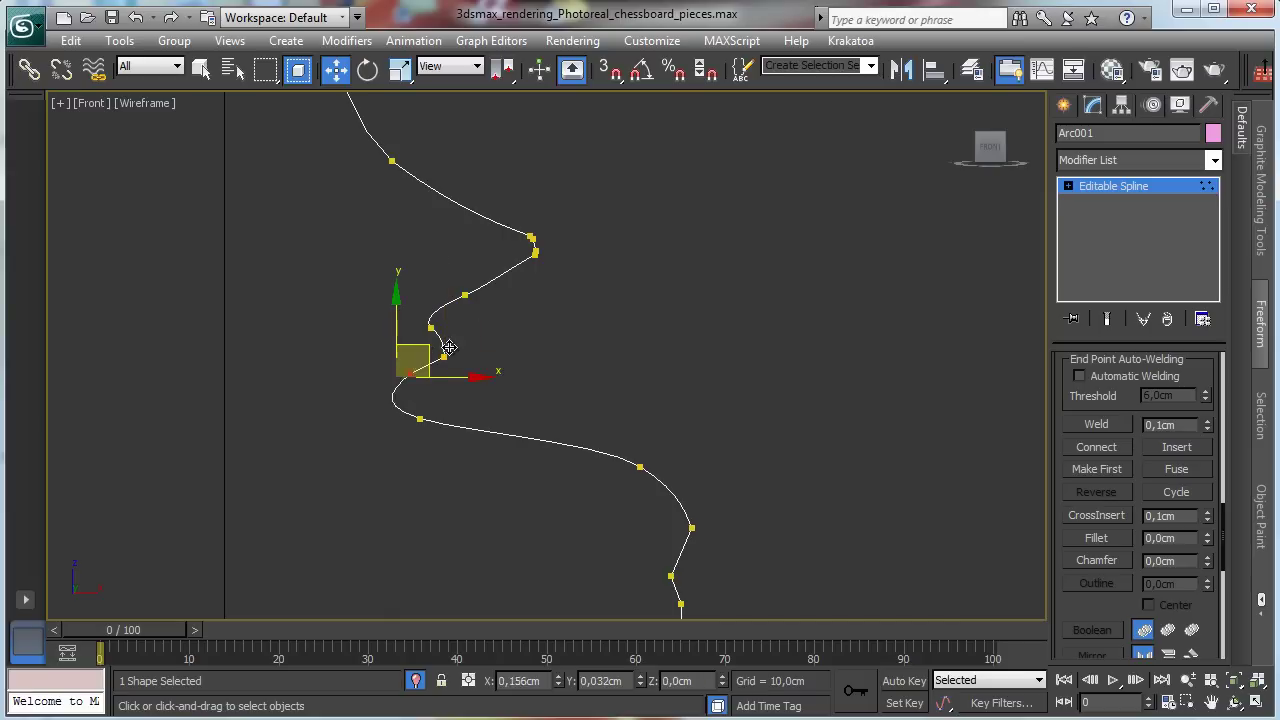
pyautogui.click(454, 348)
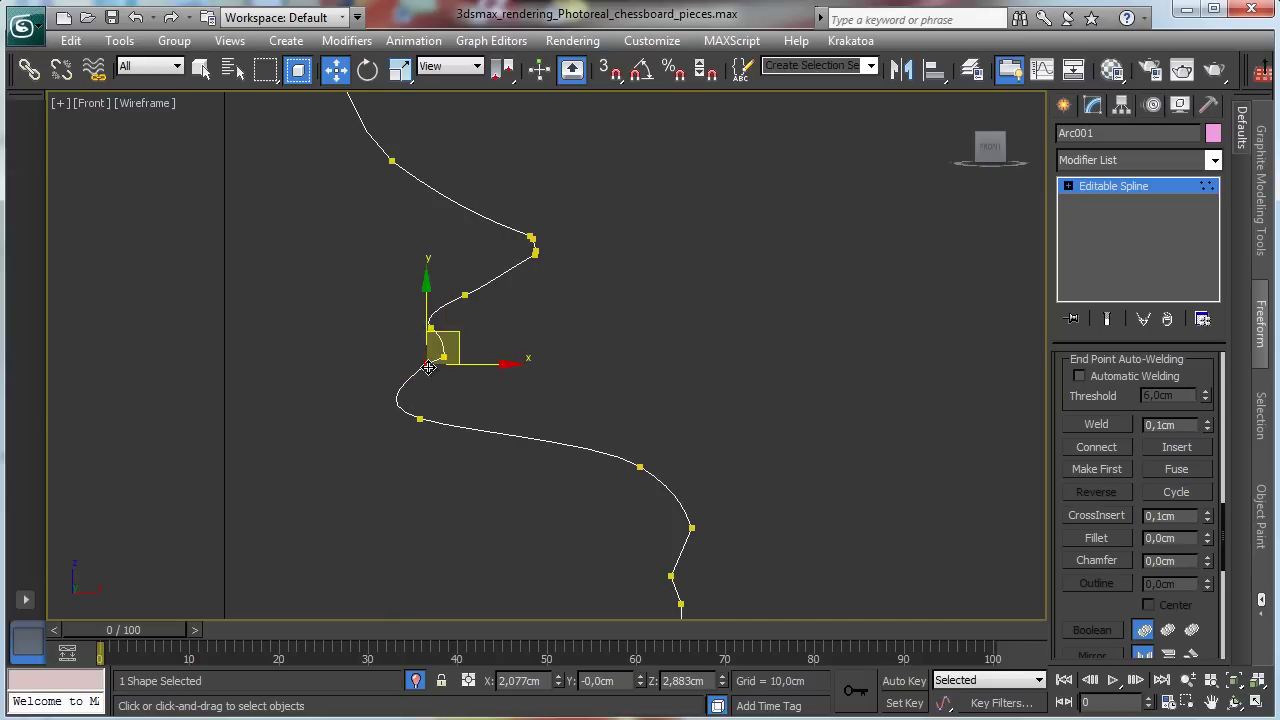
pyautogui.click(1100, 560)
pyautogui.moveTo(443, 357); pyautogui.dragTo(449, 349)
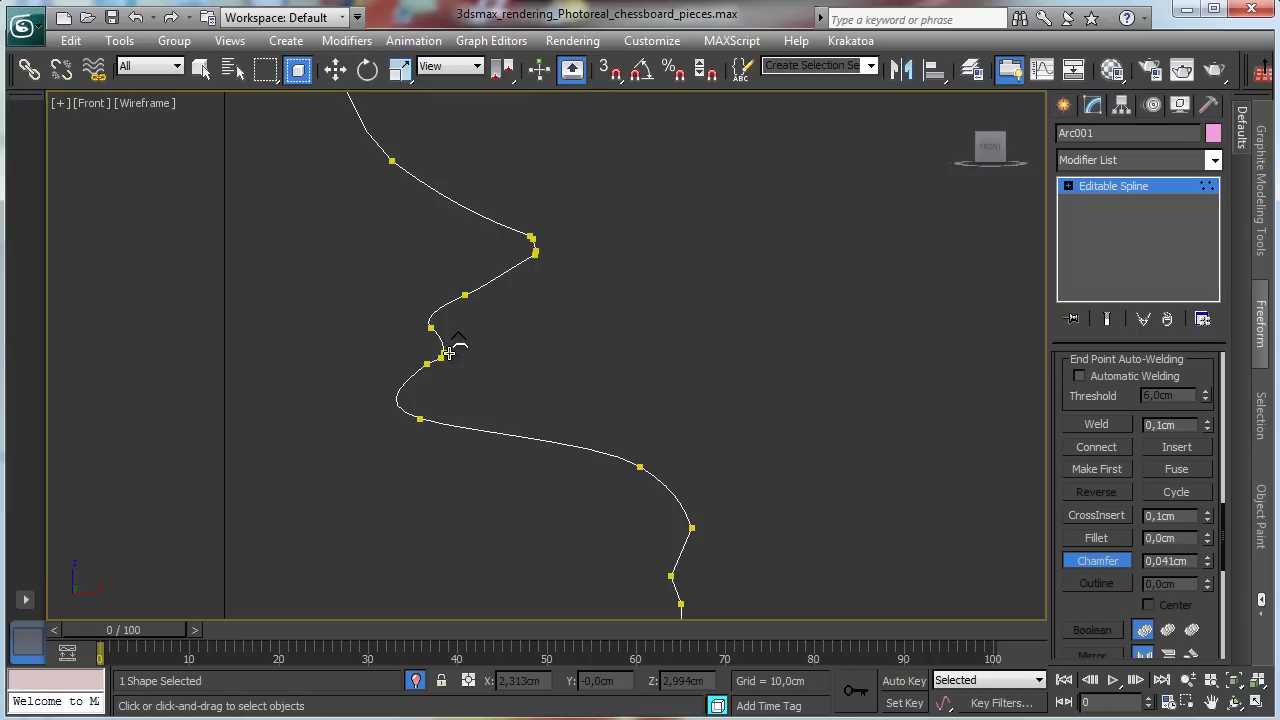
# Move the curve vertex beneath the small ring up to about X 2.2 cm, Z 2.69 cm, with shorter tangents
pyautogui.press('w')
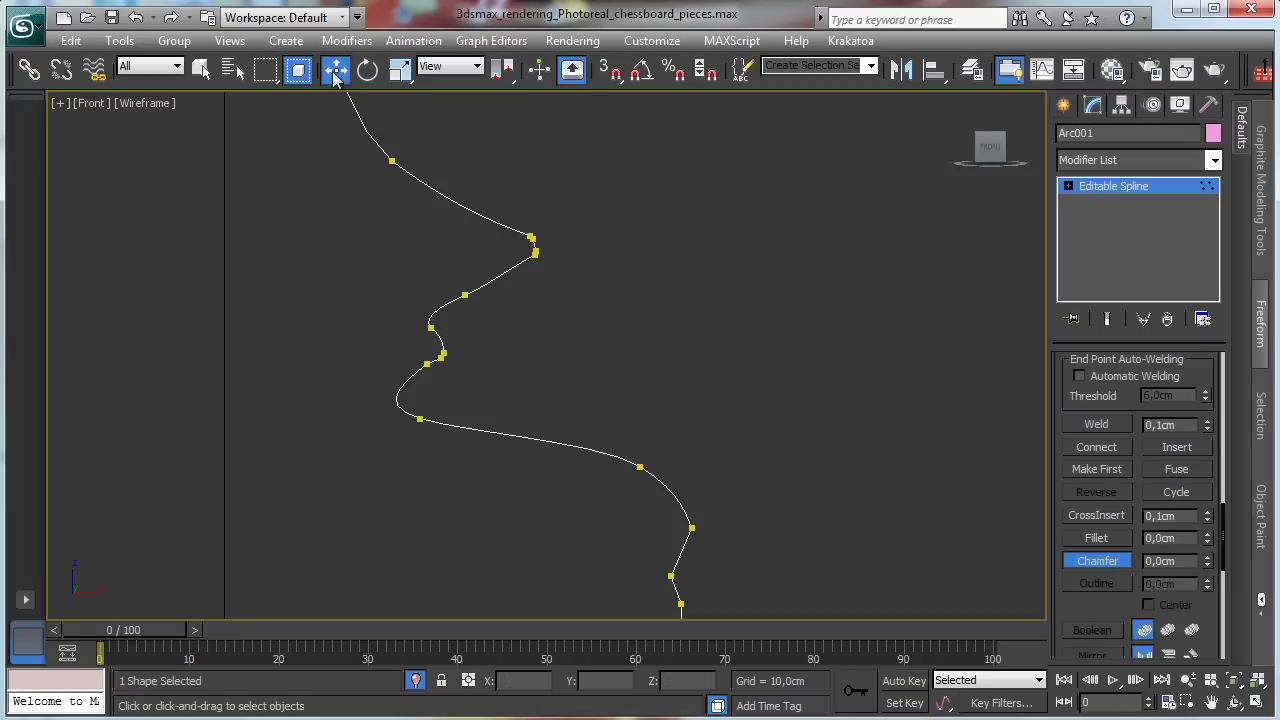
pyautogui.click(419, 418)
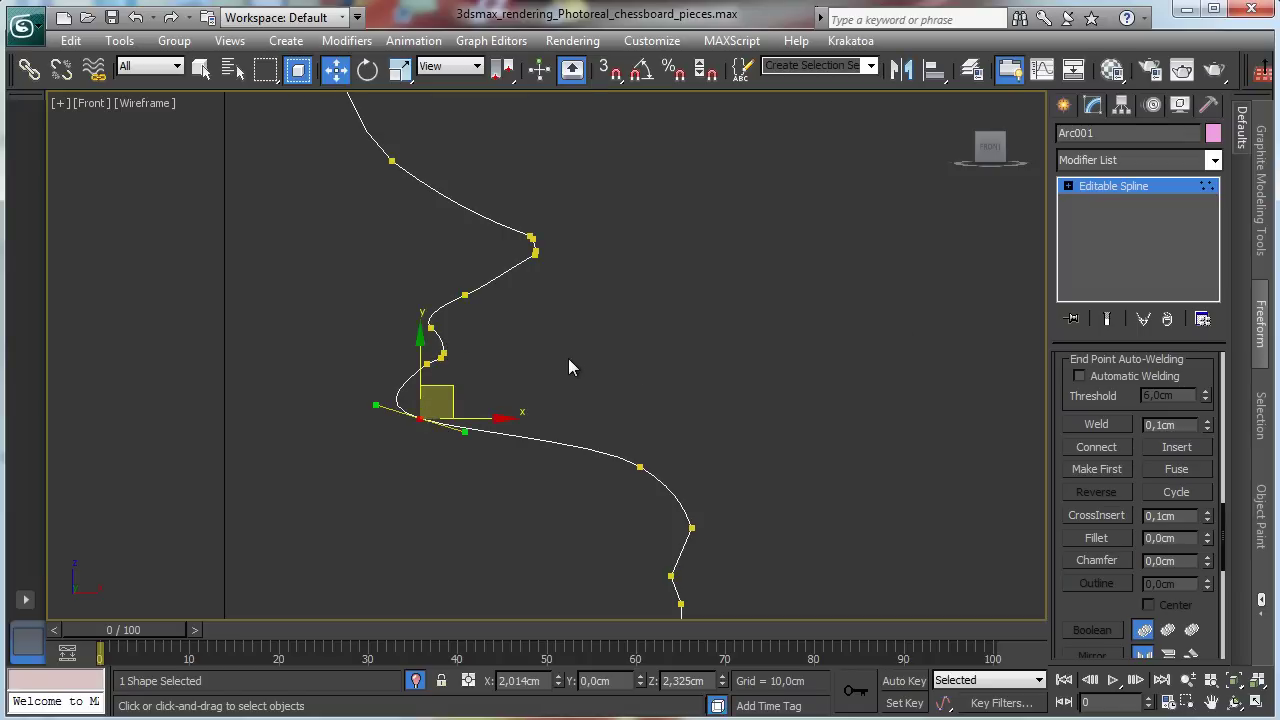
pyautogui.moveTo(373, 401); pyautogui.dragTo(473, 353)
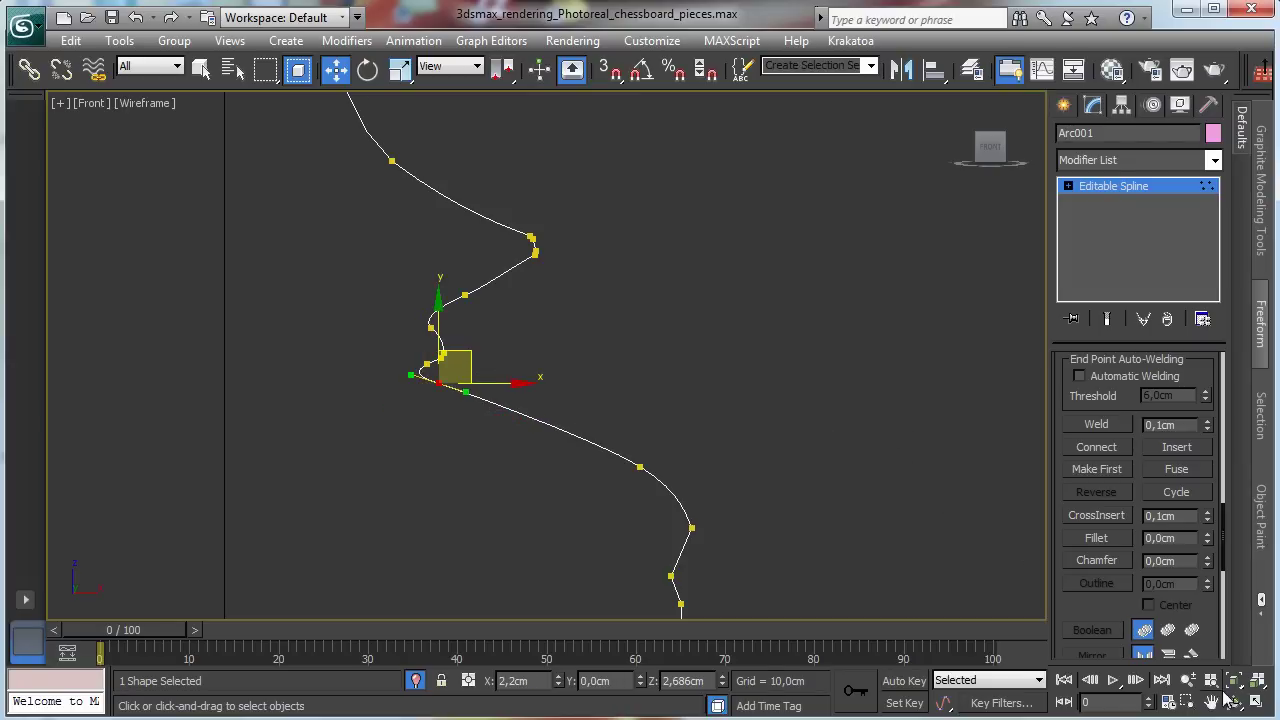
# Narrow the base by moving all of its outer vertices inward along X by about 0.69 cm
pyautogui.click(1188, 680)
pyautogui.moveTo(651, 374); pyautogui.dragTo(608, 271)
pyautogui.press('w')
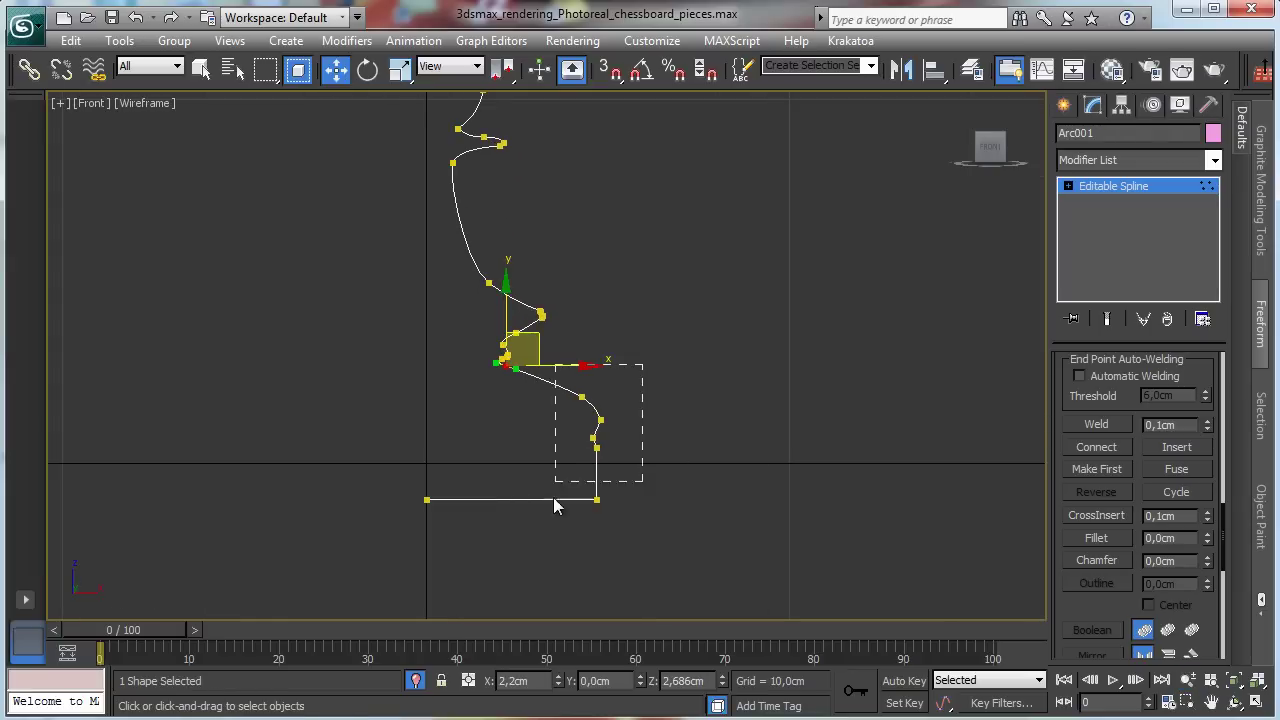
pyautogui.moveTo(557, 505); pyautogui.dragTo(634, 495)
pyautogui.moveTo(647, 400); pyautogui.dragTo(621, 402)
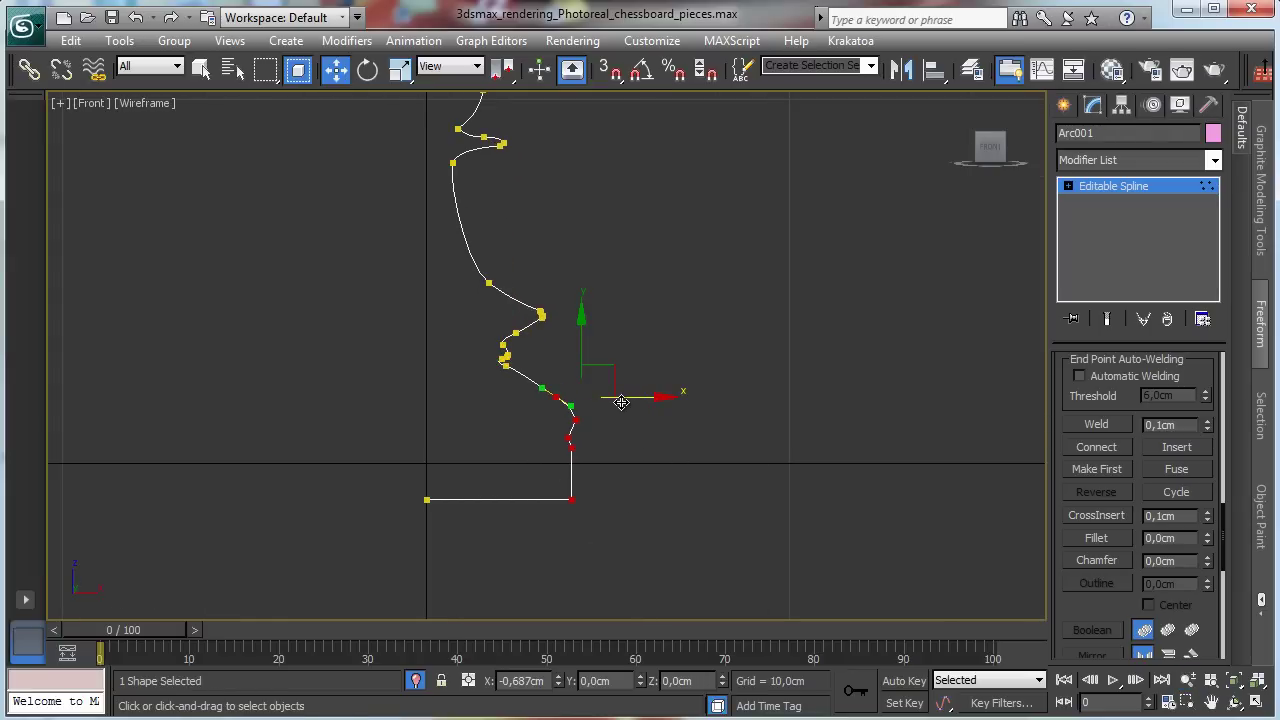
# Raise the base's shoulder vertex to about Z 2.19 cm and move the outer rim vertex below it up by a similar amount
pyautogui.click(1188, 703)
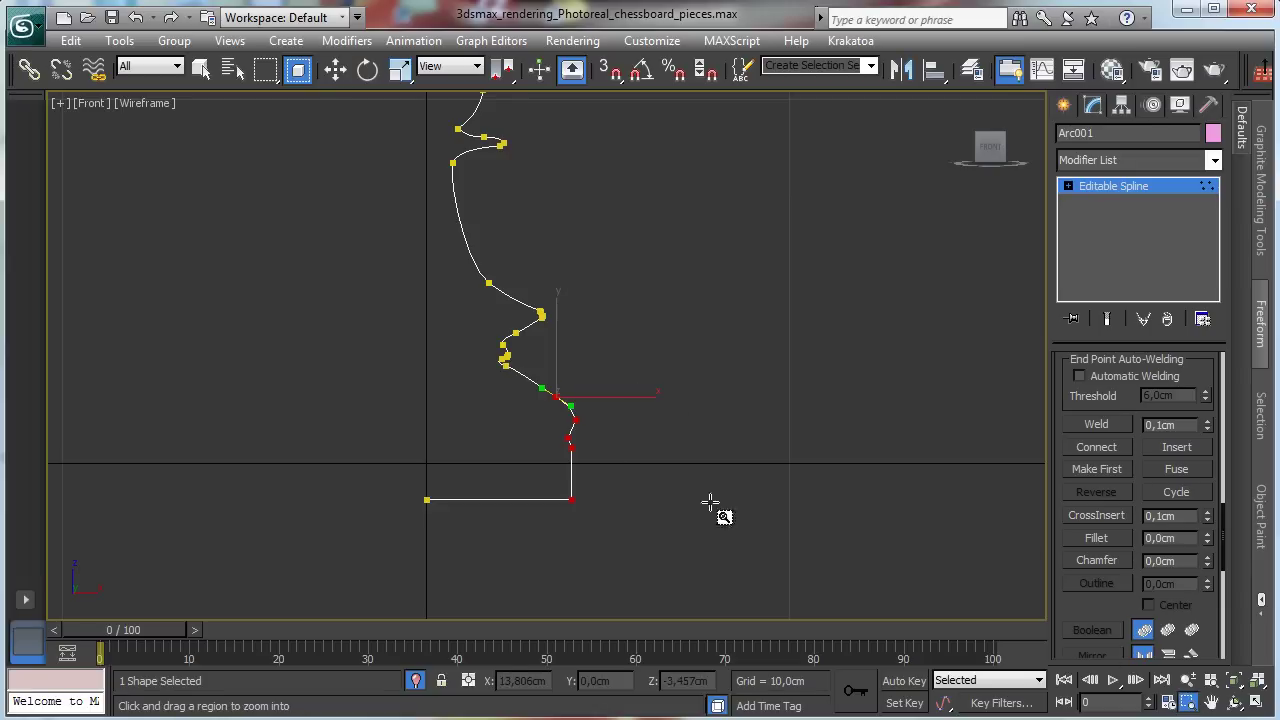
pyautogui.click(335, 68)
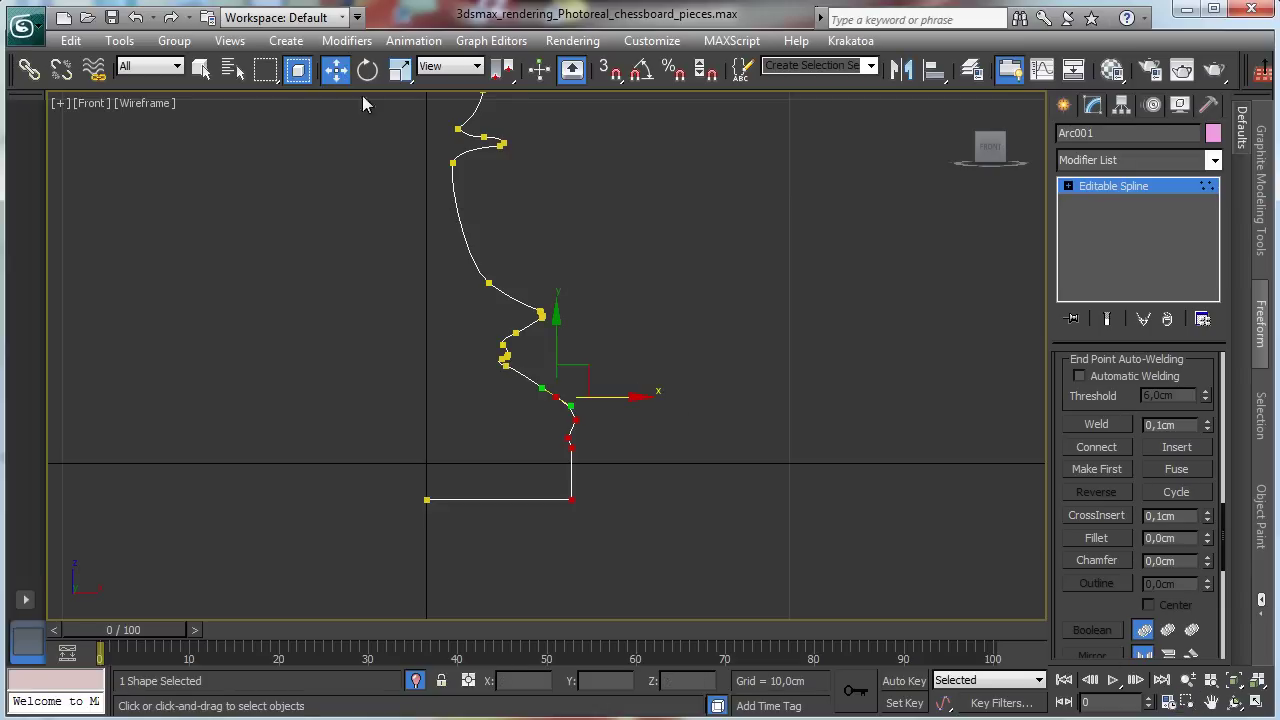
pyautogui.click(553, 396)
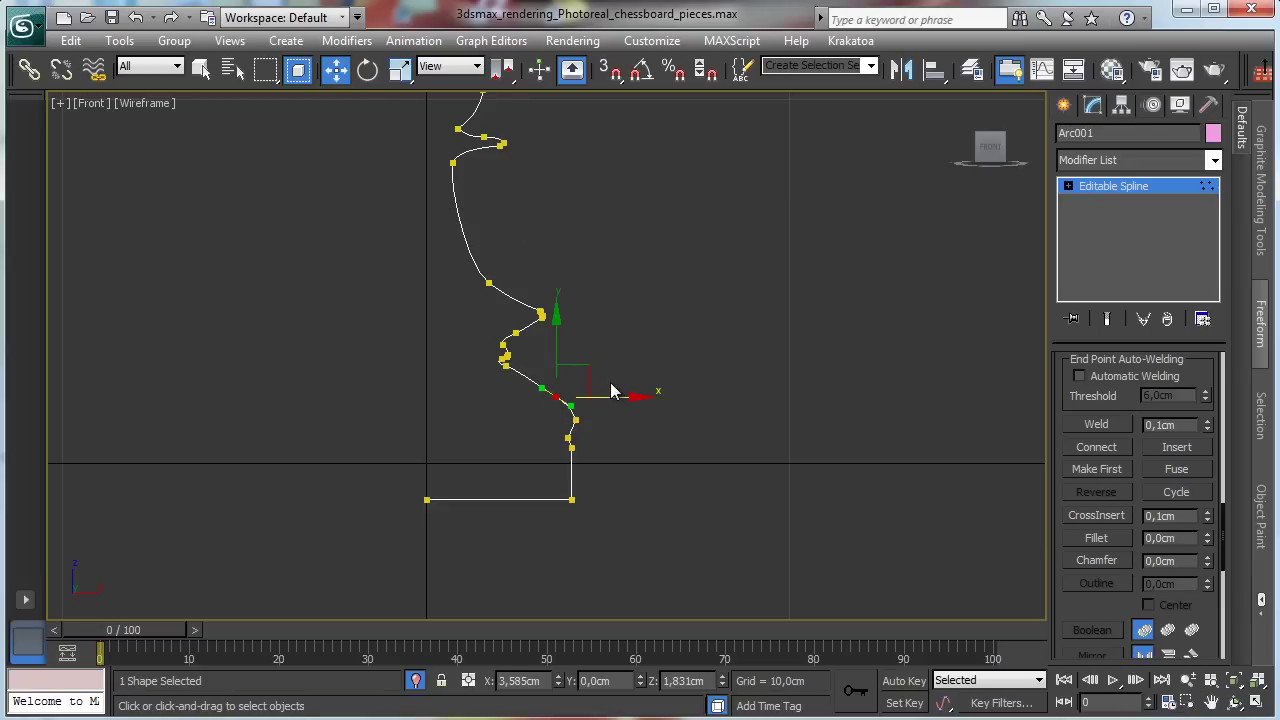
pyautogui.moveTo(558, 345); pyautogui.dragTo(558, 332)
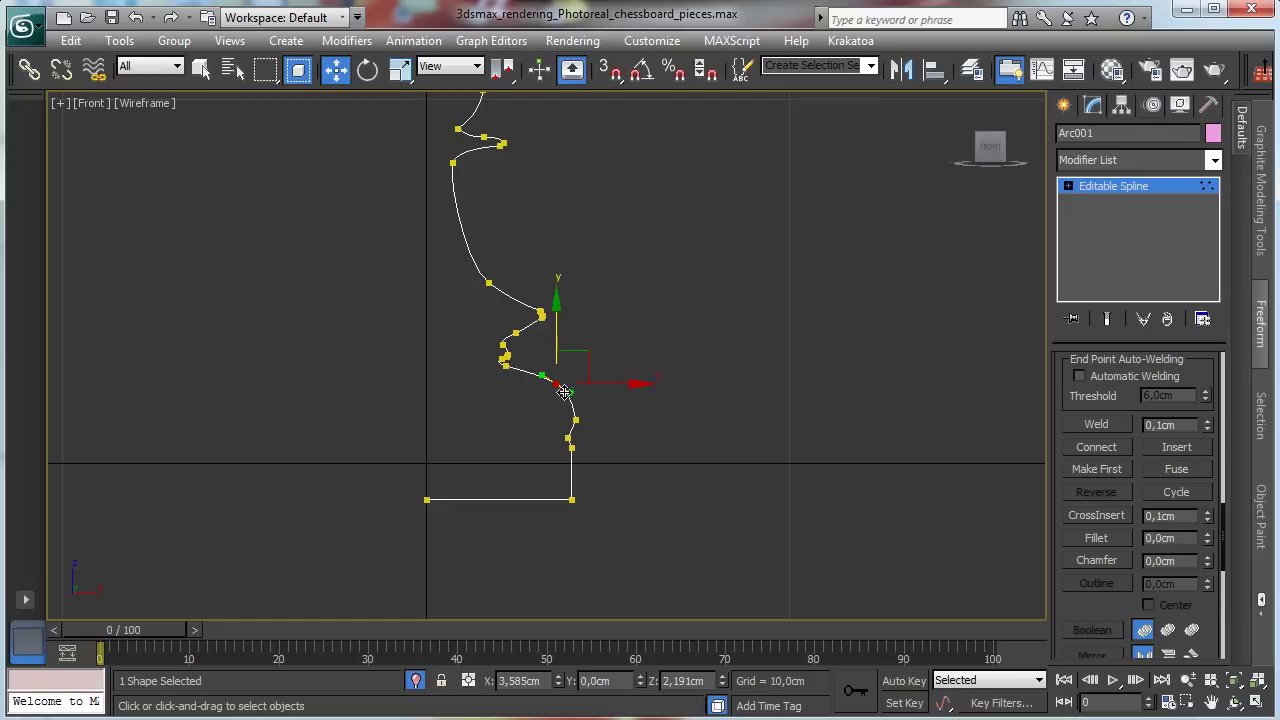
pyautogui.moveTo(576, 391); pyautogui.dragTo(582, 340)
pyautogui.click(579, 419)
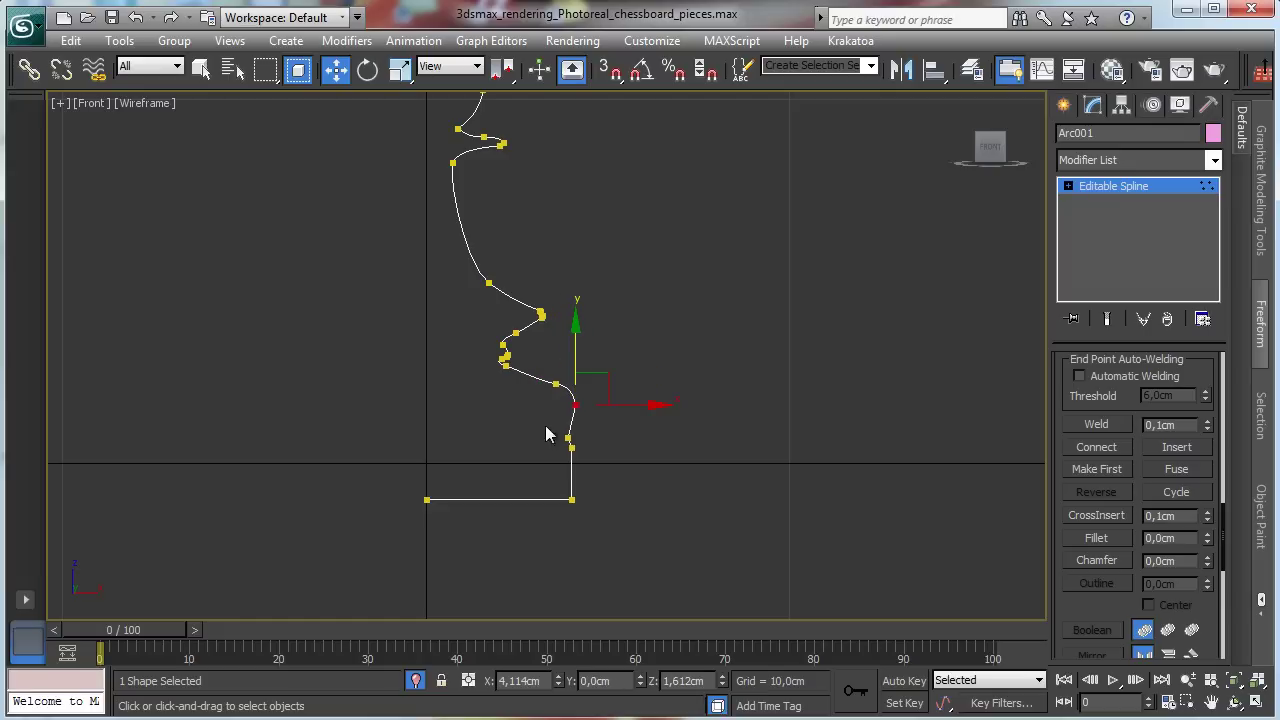
# Move the base's notch, side and bottom vertices up together until the notch sits just below the rim vertex
pyautogui.click(492, 435)
pyautogui.moveTo(595, 535); pyautogui.dragTo(595, 533)
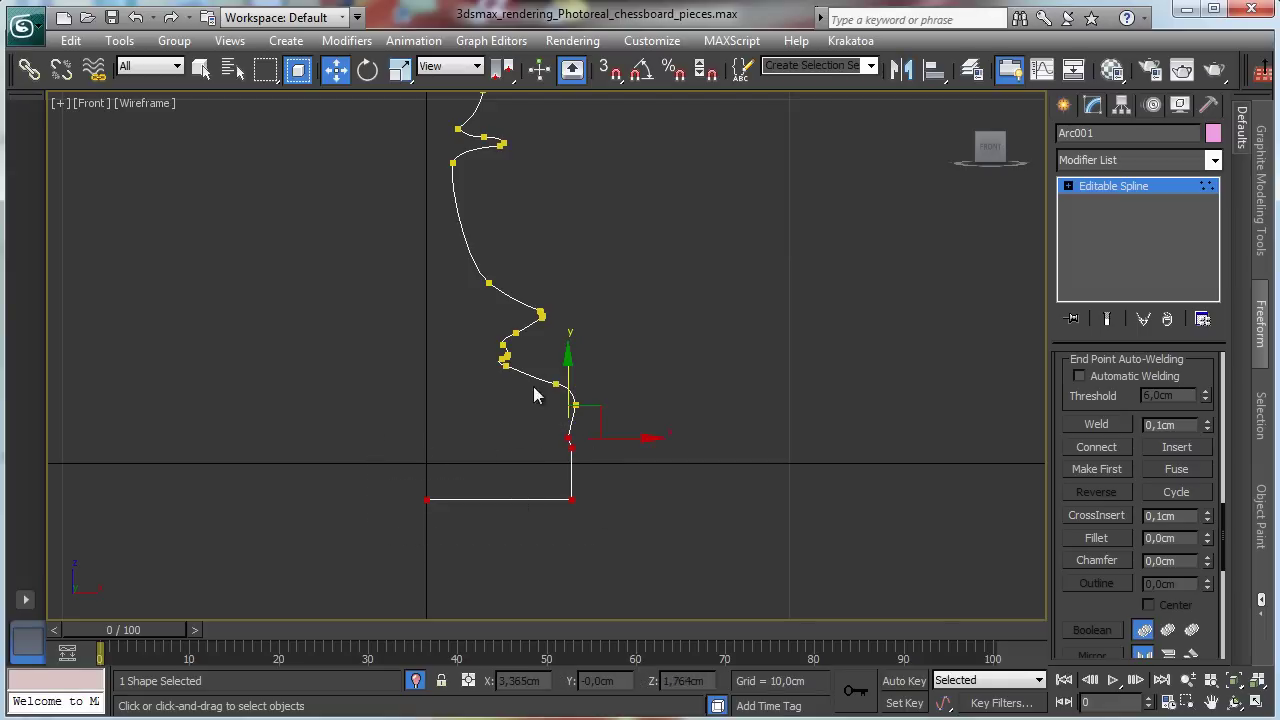
pyautogui.moveTo(569, 376); pyautogui.dragTo(566, 347)
# Move the two vertices of the base's vertical side slightly outward, in line with the rim vertex above
pyautogui.click(606, 521)
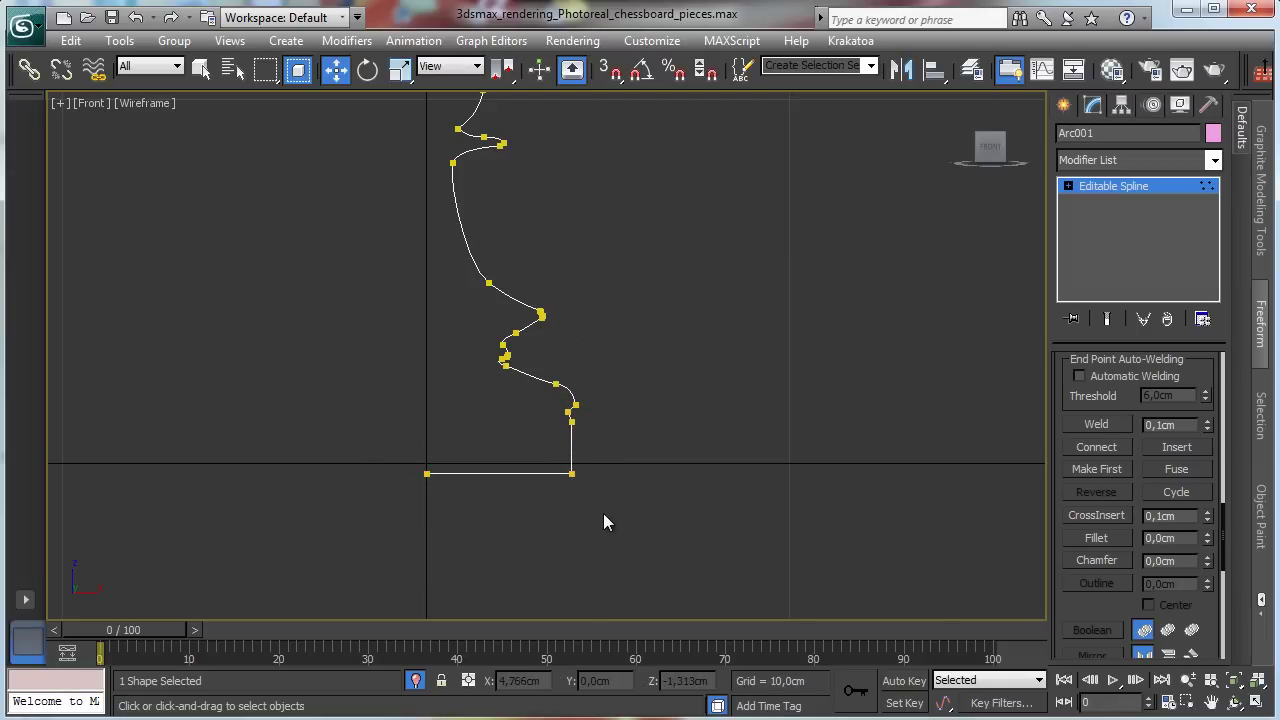
pyautogui.moveTo(608, 530); pyautogui.dragTo(555, 418)
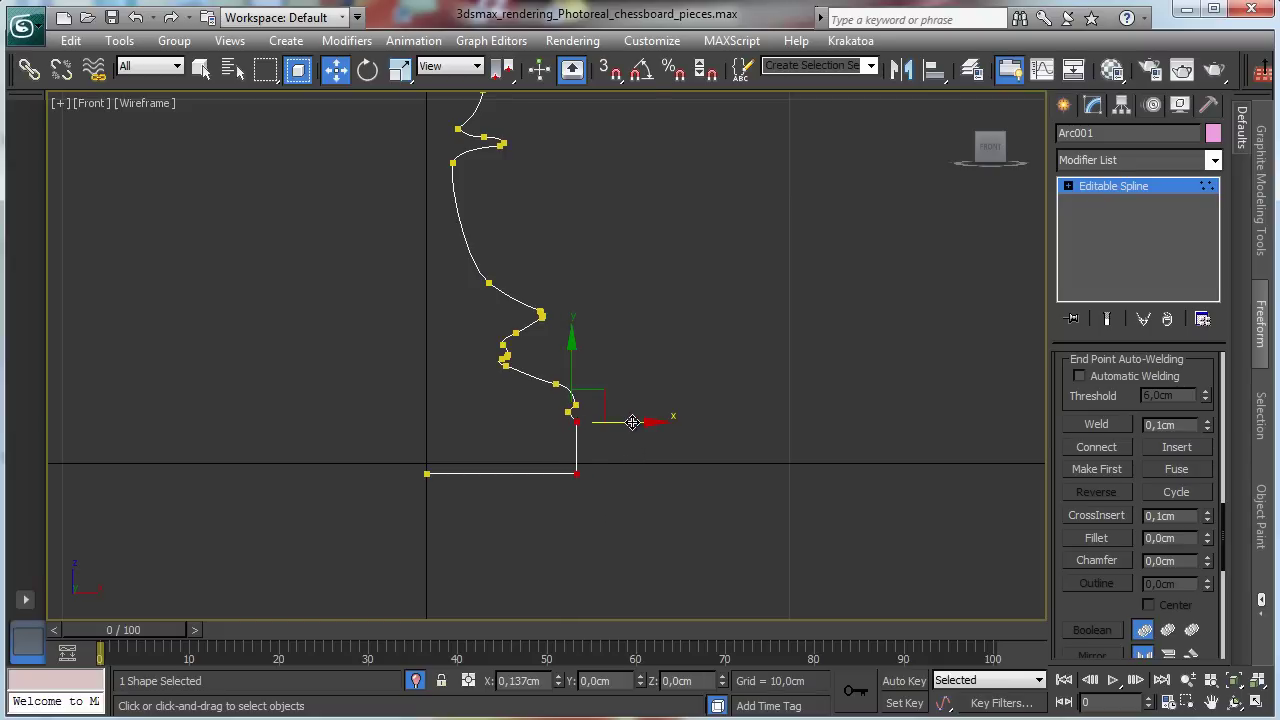
pyautogui.moveTo(632, 422); pyautogui.dragTo(636, 422)
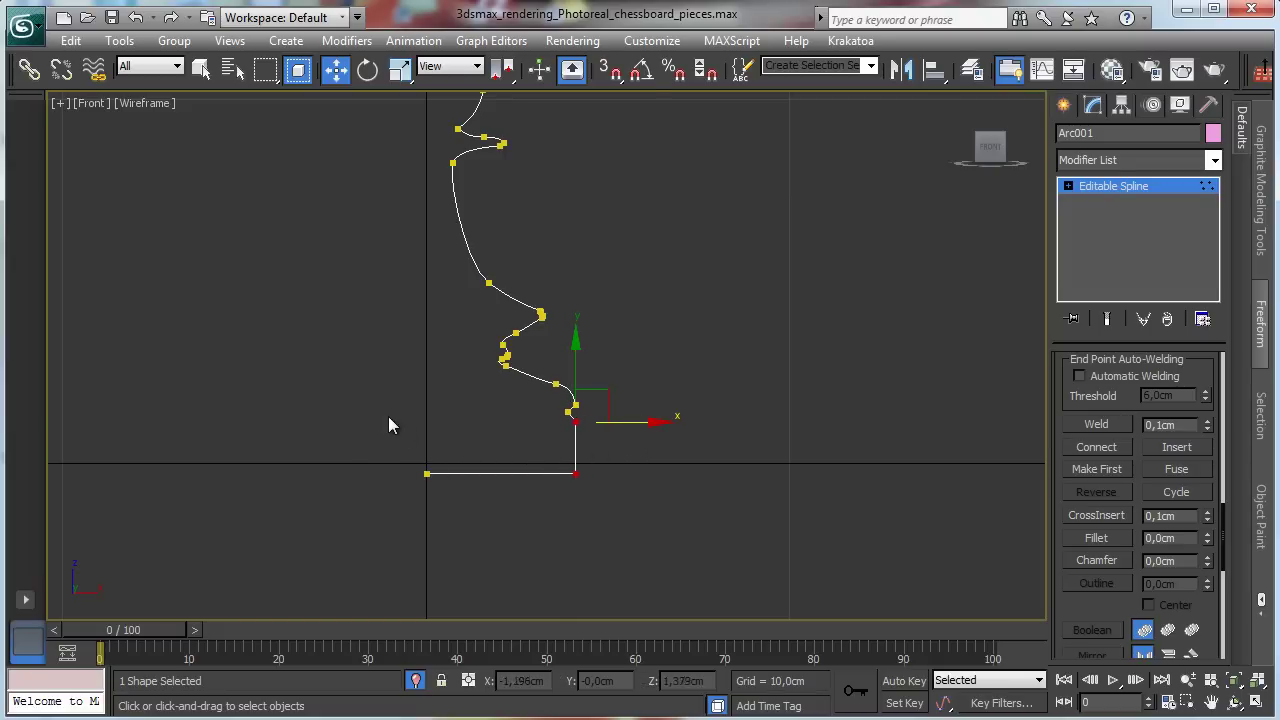
# Raise the vertices of the base's vertical side and bottom line together by about 0.21 cm
pyautogui.moveTo(388, 416); pyautogui.dragTo(588, 484)
pyautogui.click(1188, 703)
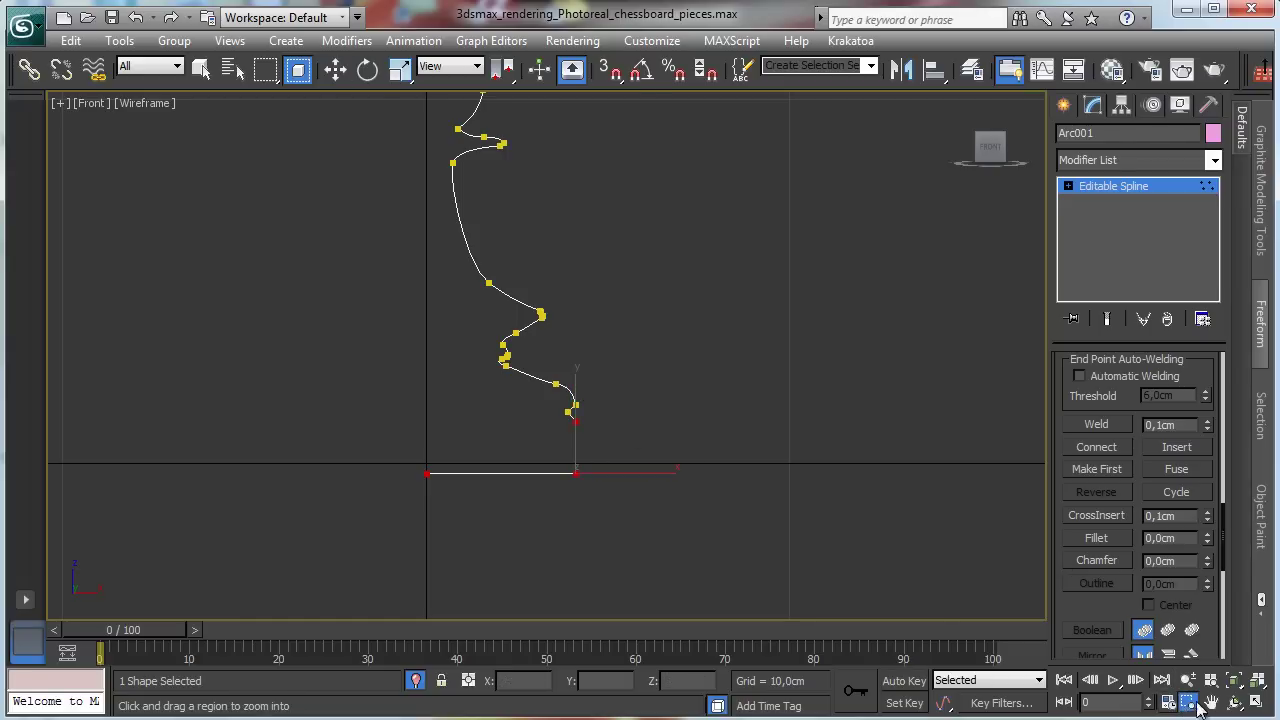
pyautogui.click(1237, 683)
pyautogui.press('w')
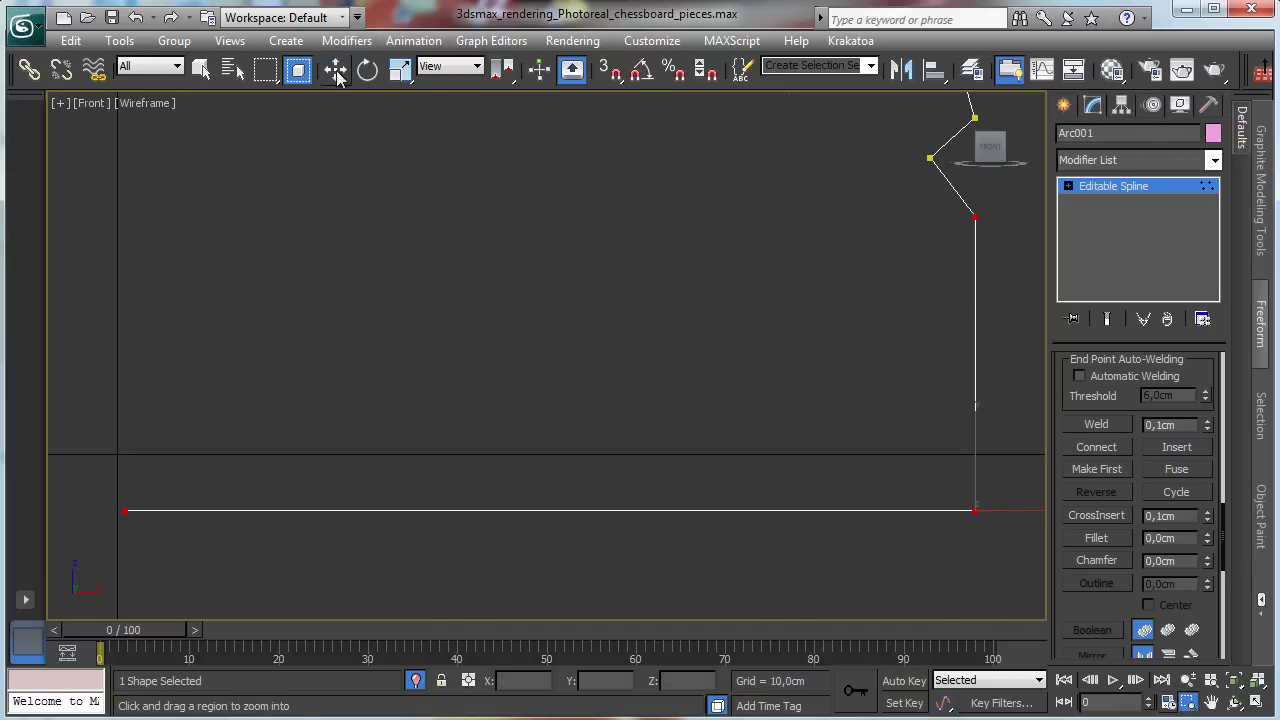
pyautogui.moveTo(981, 453); pyautogui.dragTo(980, 410)
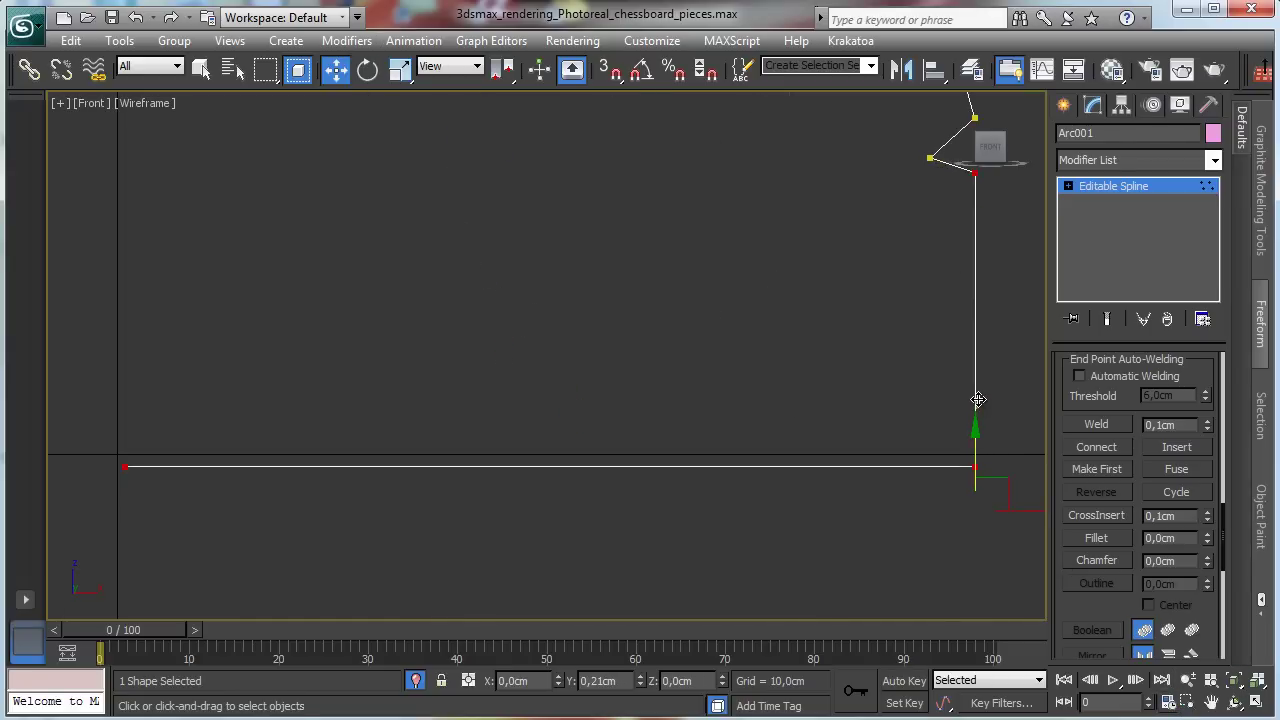
# Fillet the inner vertex of the base's notch into a small rounded groove
pyautogui.click(1192, 704)
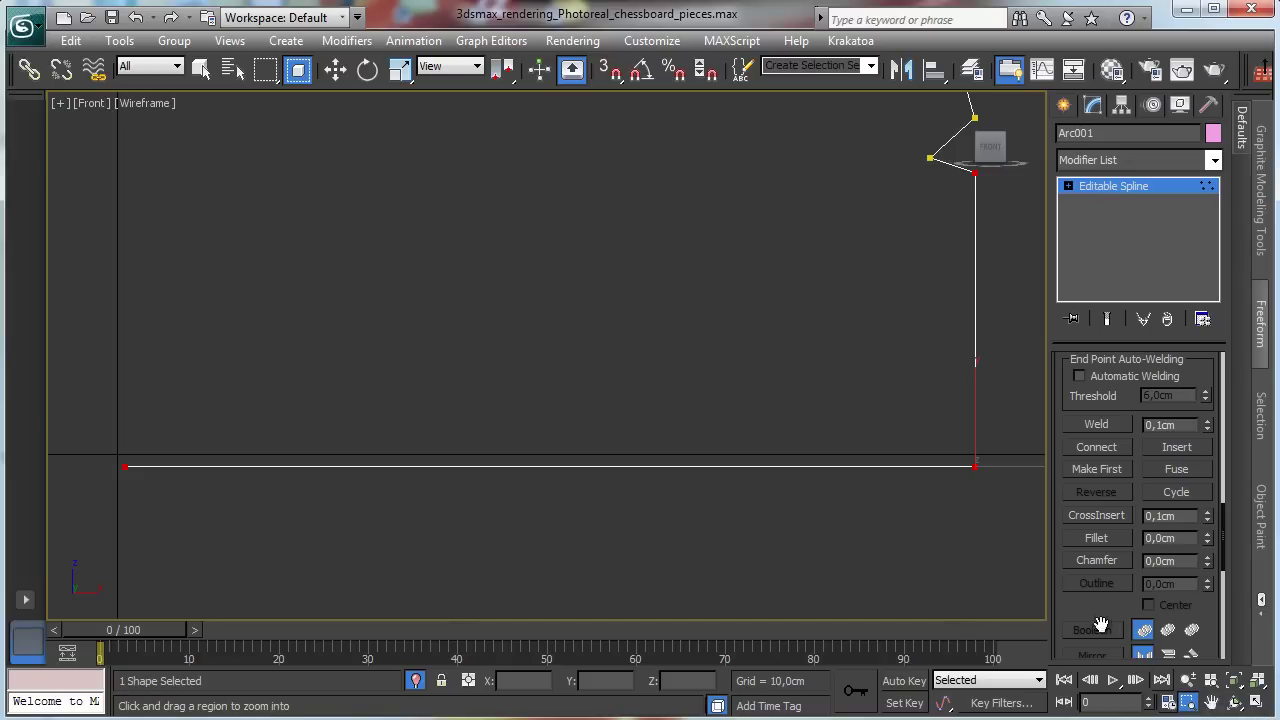
pyautogui.click(1210, 702)
pyautogui.moveTo(990, 378); pyautogui.dragTo(756, 590)
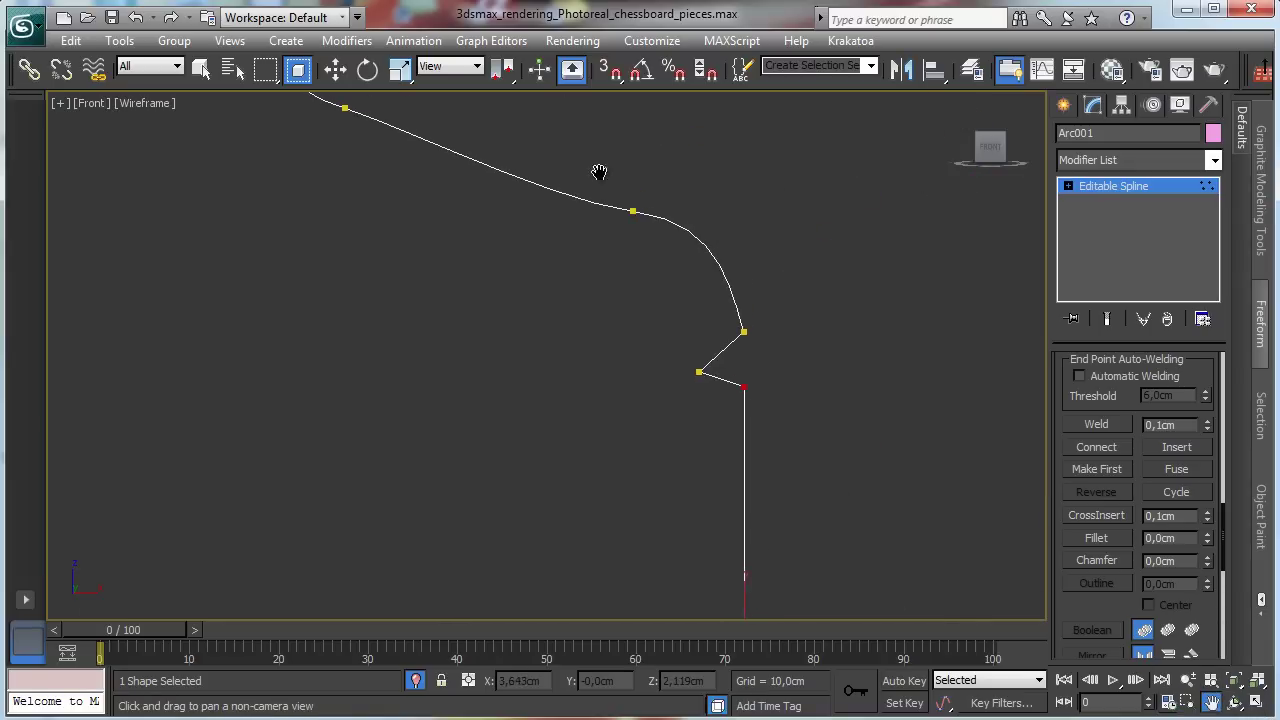
pyautogui.click(334, 70)
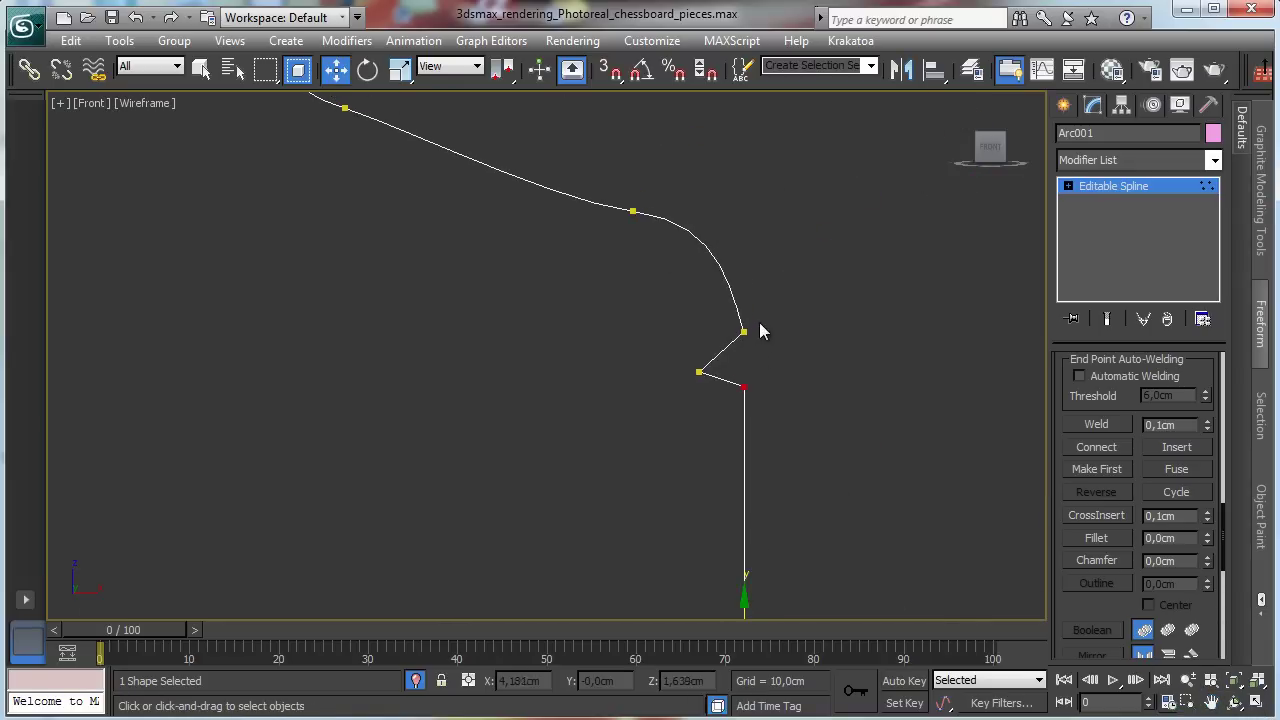
pyautogui.moveTo(731, 414); pyautogui.dragTo(730, 412)
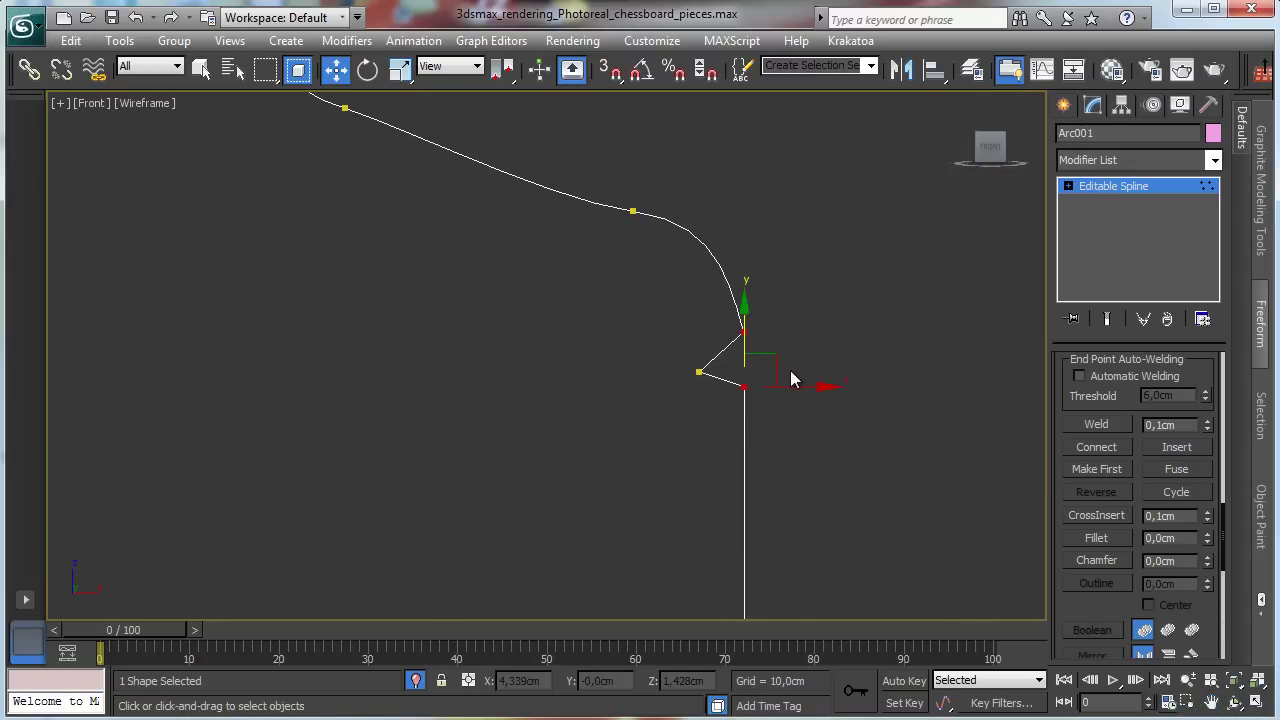
pyautogui.click(697, 370)
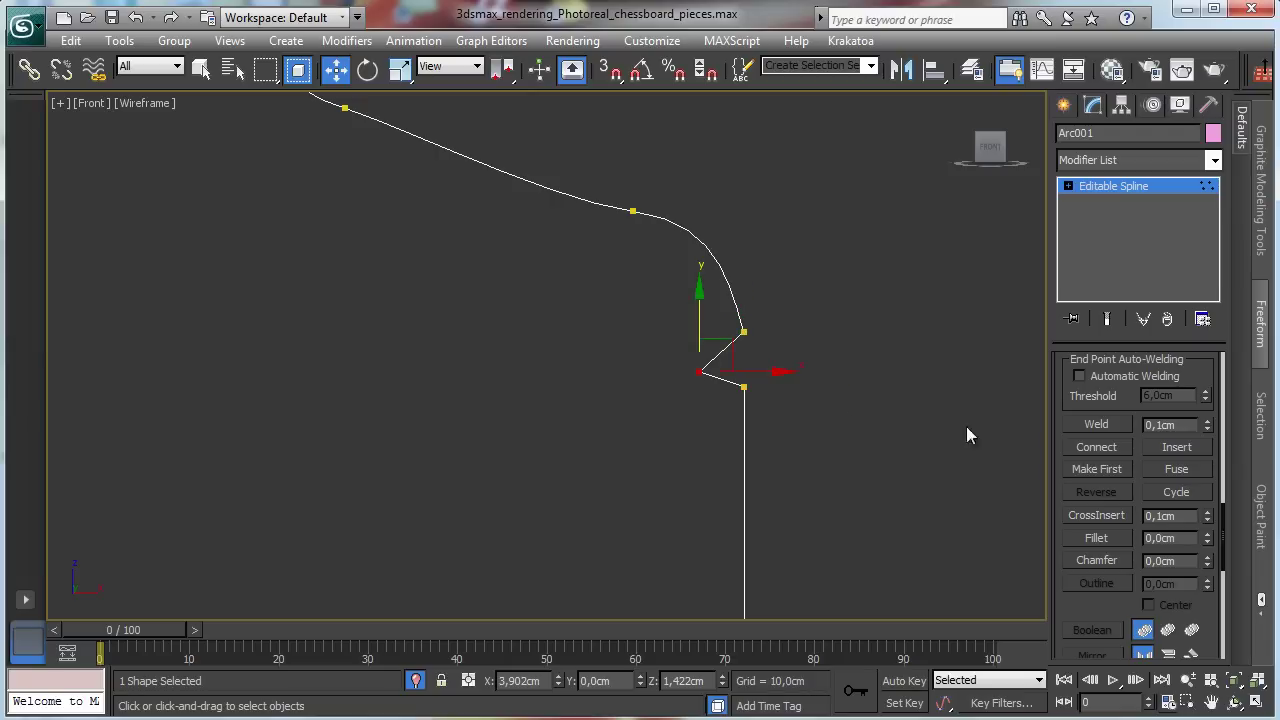
pyautogui.click(1097, 538)
pyautogui.moveTo(694, 370)
pyautogui.mouseDown()
pyautogui.moveTo(697, 358)
pyautogui.moveTo(682, 362)
pyautogui.mouseUp()
pyautogui.click(200, 67)
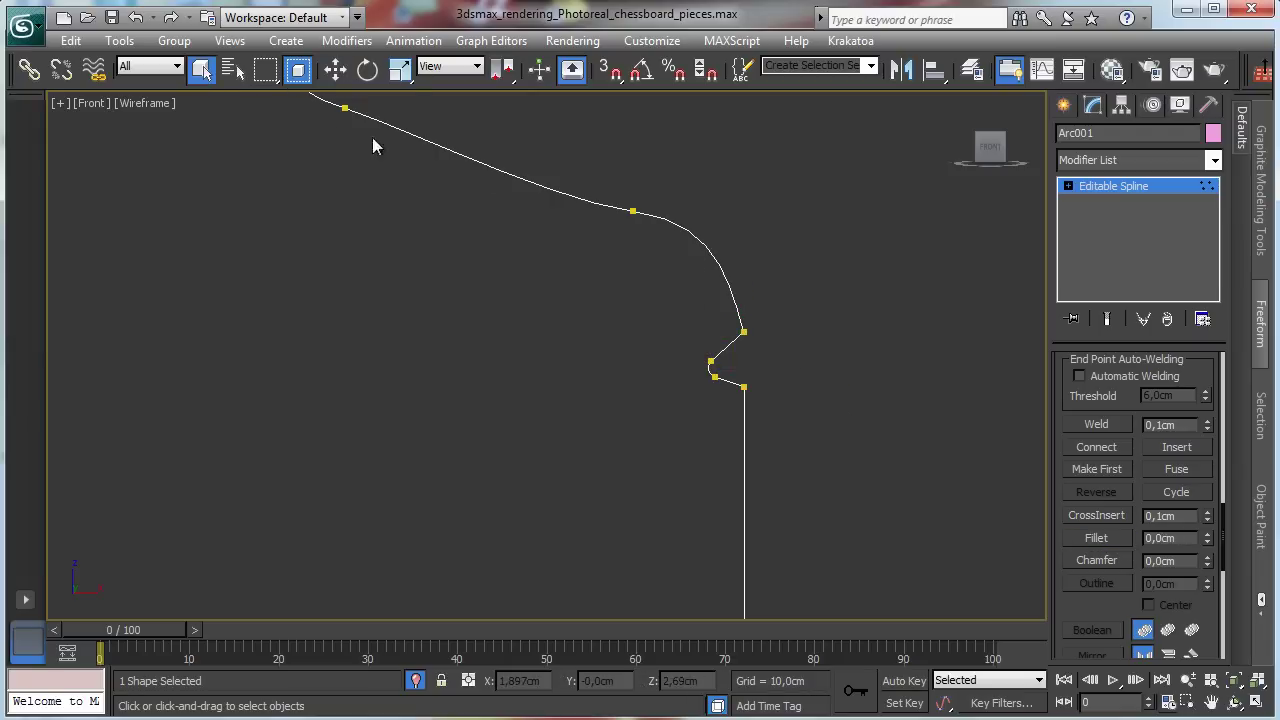
# Chamfer the two outer rim vertices directly above and below the base's notch by a small amount
pyautogui.click(1120, 559)
pyautogui.click(749, 333)
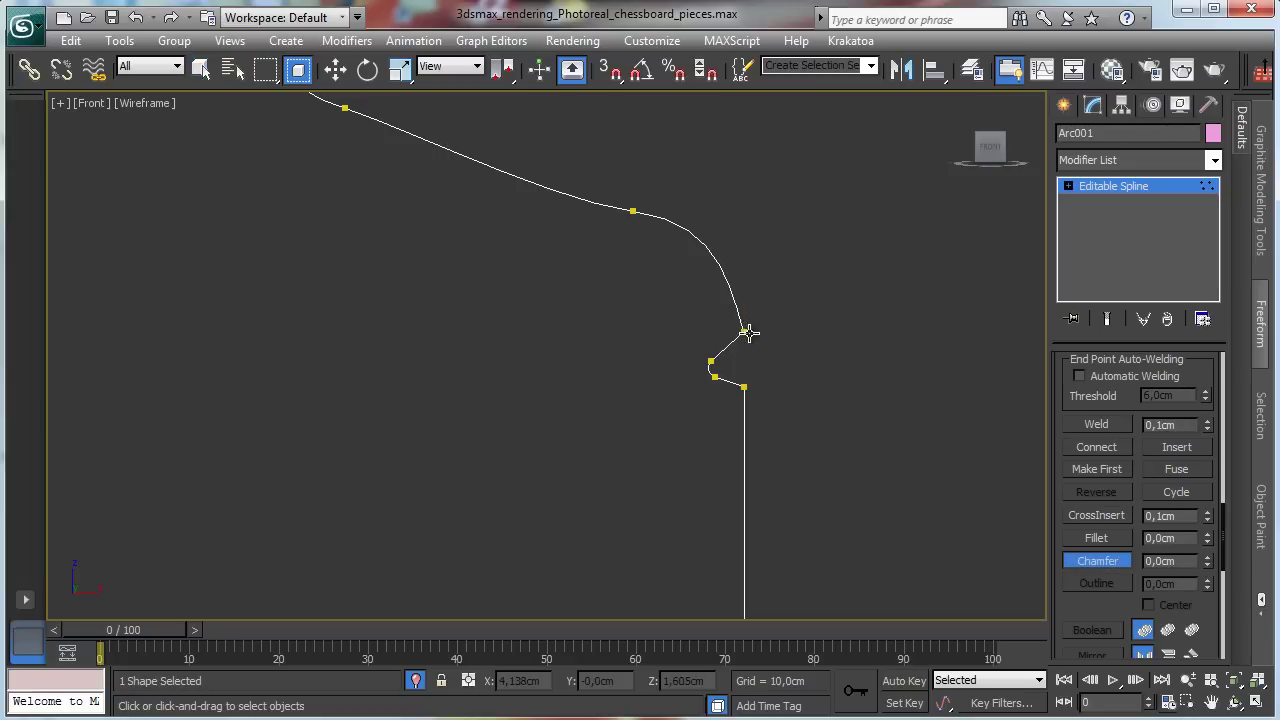
pyautogui.moveTo(751, 397); pyautogui.dragTo(751, 397)
pyautogui.moveTo(744, 331); pyautogui.dragTo(745, 324)
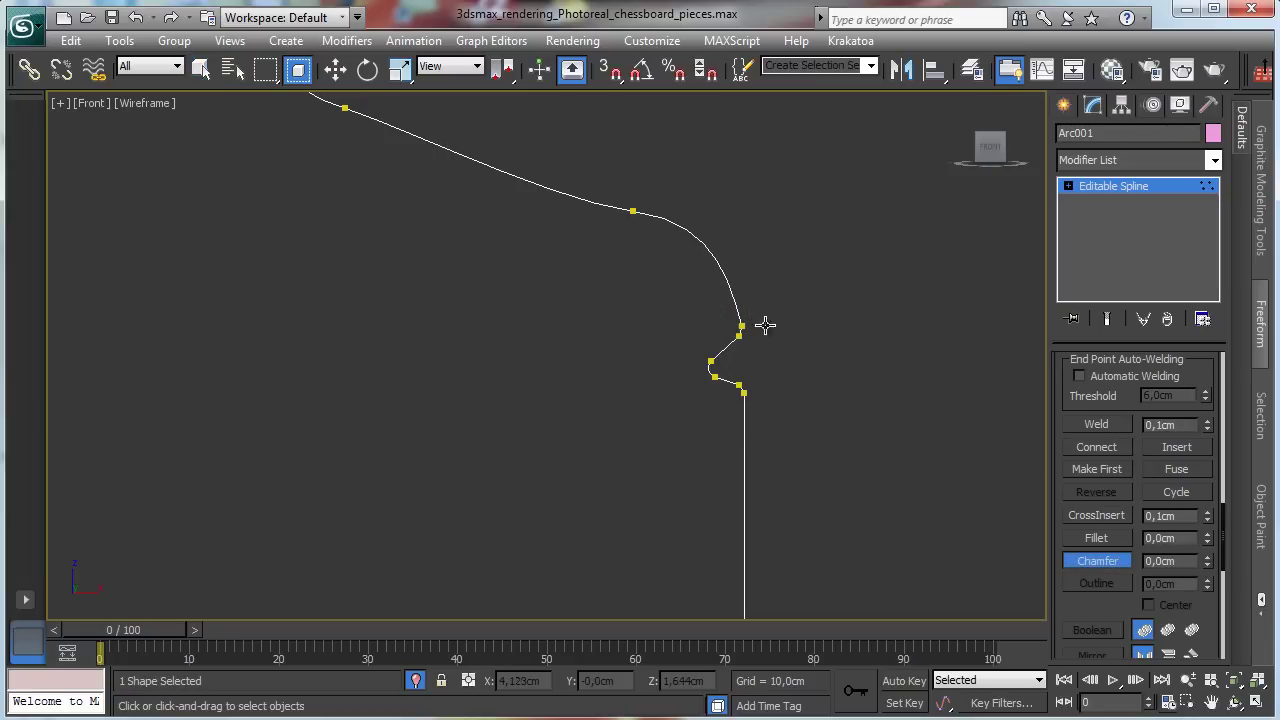
pyautogui.click(1090, 562)
# Examine the whole spline profile from the base up to the head
pyautogui.click(1188, 680)
pyautogui.moveTo(571, 331); pyautogui.dragTo(631, 429)
pyautogui.click(1211, 703)
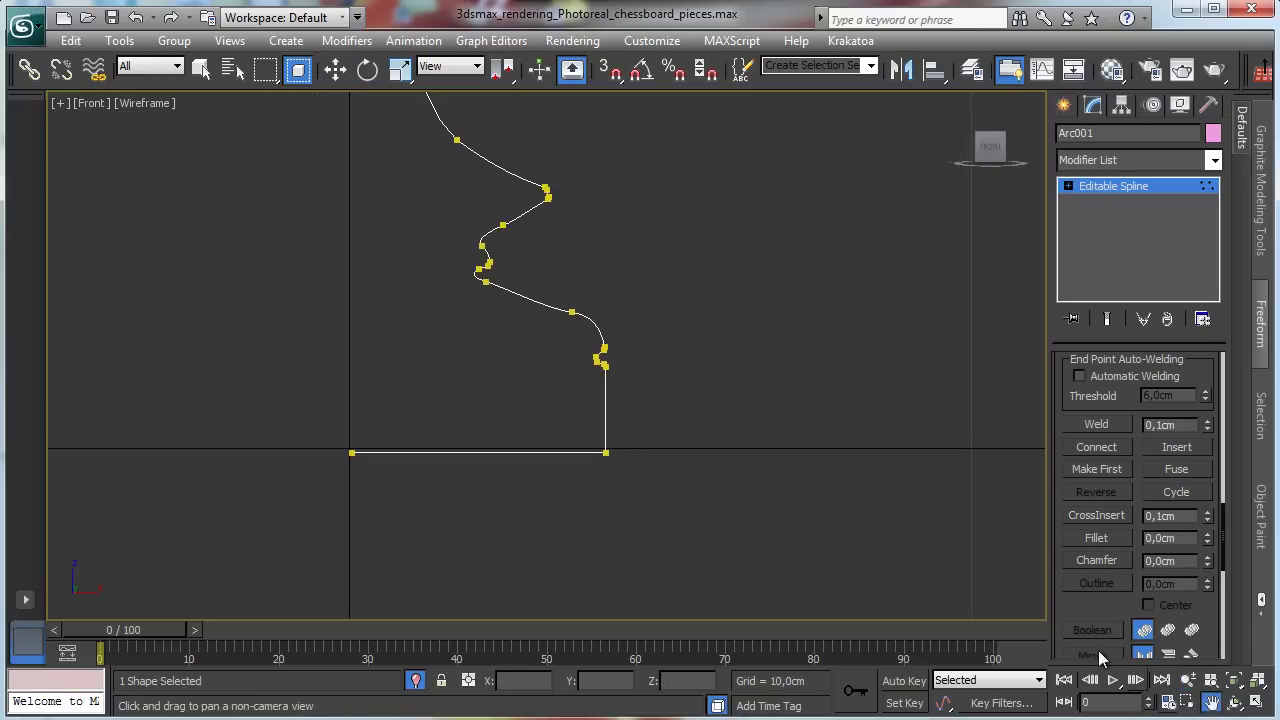
pyautogui.moveTo(587, 310); pyautogui.dragTo(798, 459)
pyautogui.click(1188, 680)
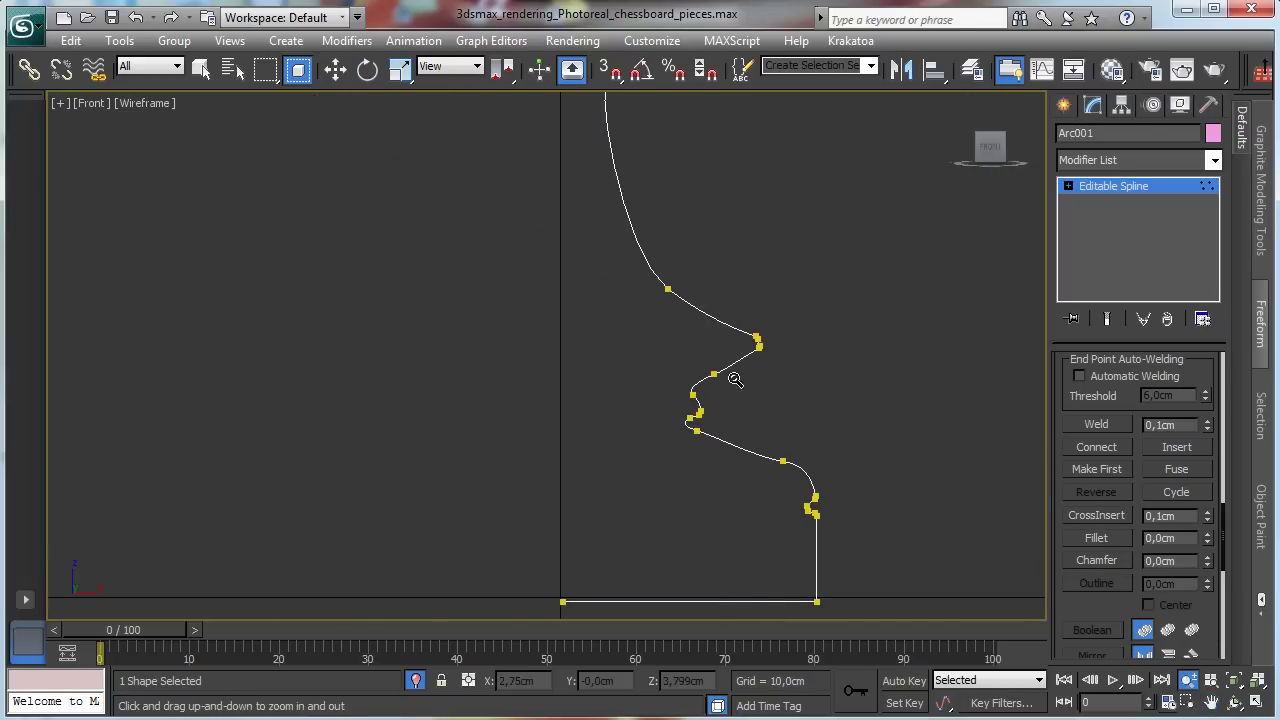
pyautogui.moveTo(731, 371); pyautogui.dragTo(826, 394)
pyautogui.click(1211, 703)
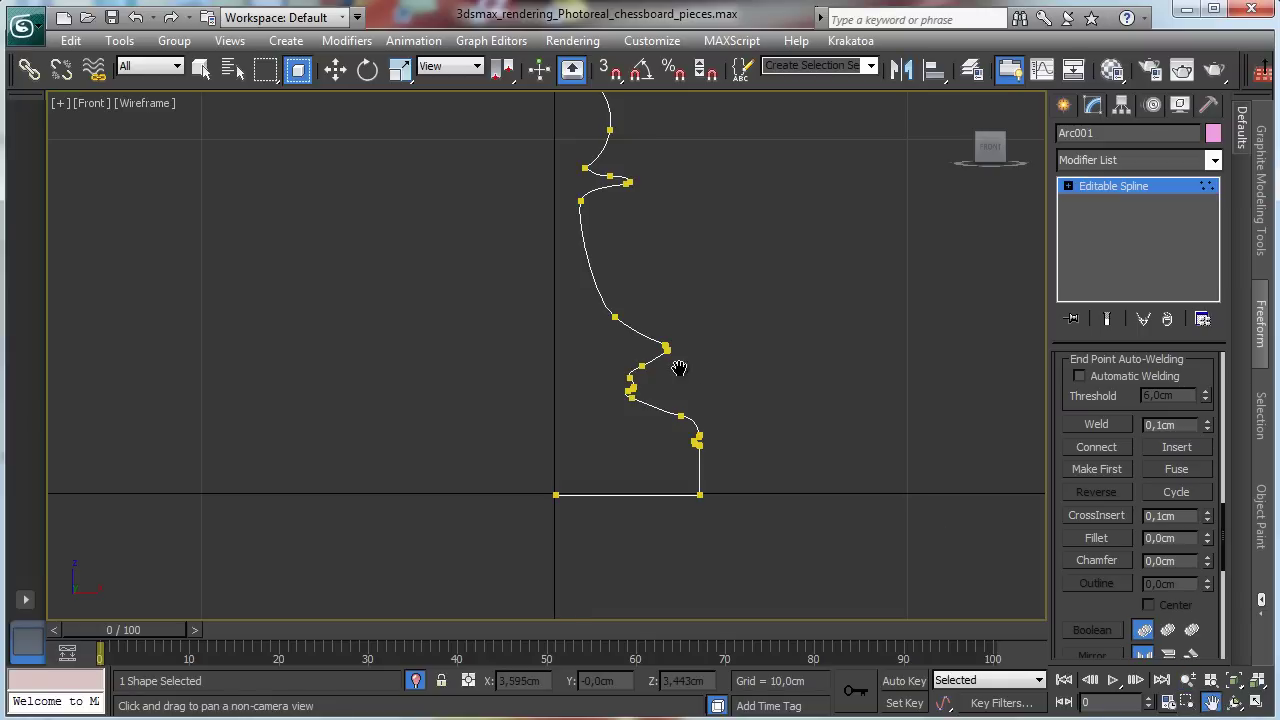
pyautogui.moveTo(677, 363); pyautogui.dragTo(731, 428)
# Leave vertex editing and apply a Lathe modifier to the profile, aligned to Min
pyautogui.click(1107, 186)
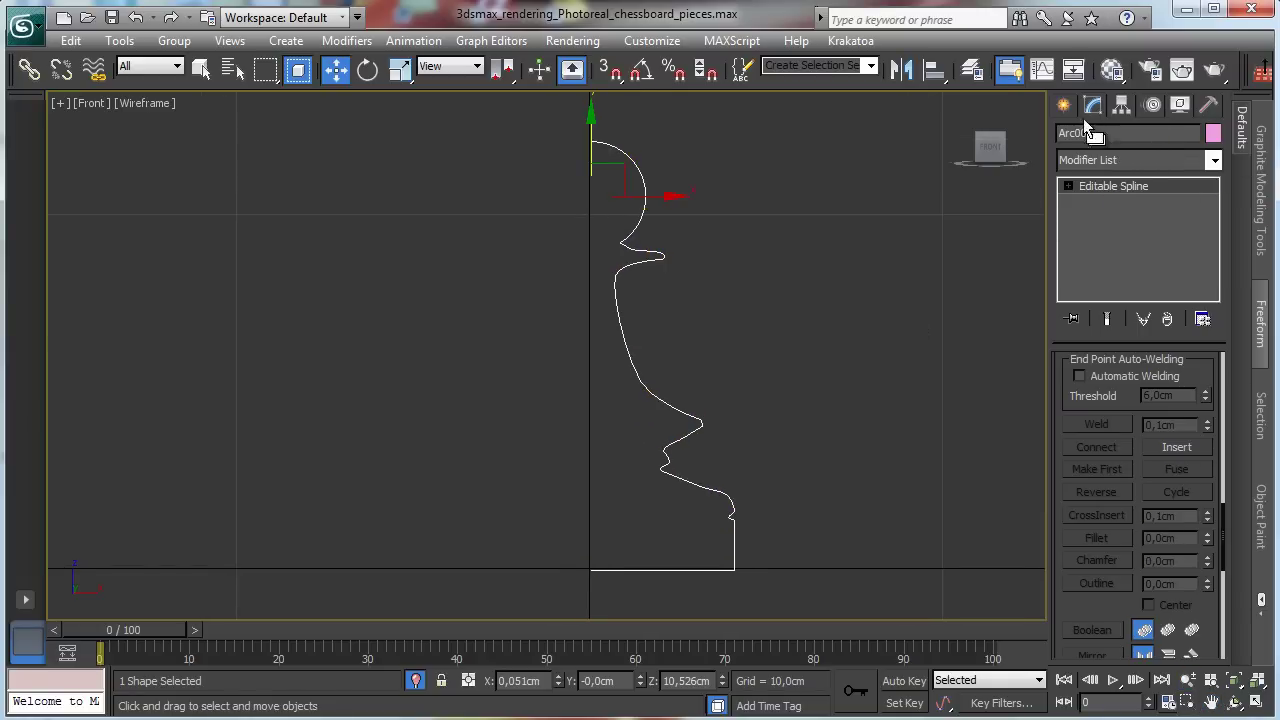
pyautogui.click(1213, 160)
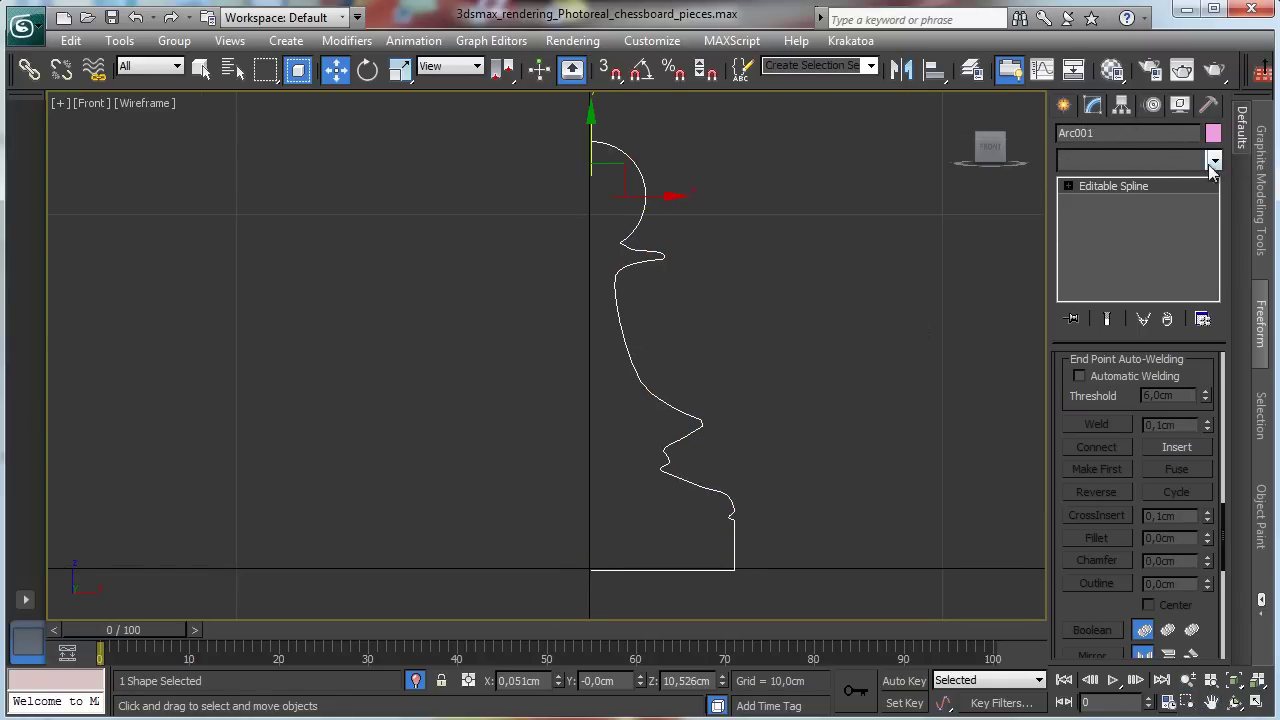
pyautogui.moveTo(1213, 240); pyautogui.dragTo(1213, 392)
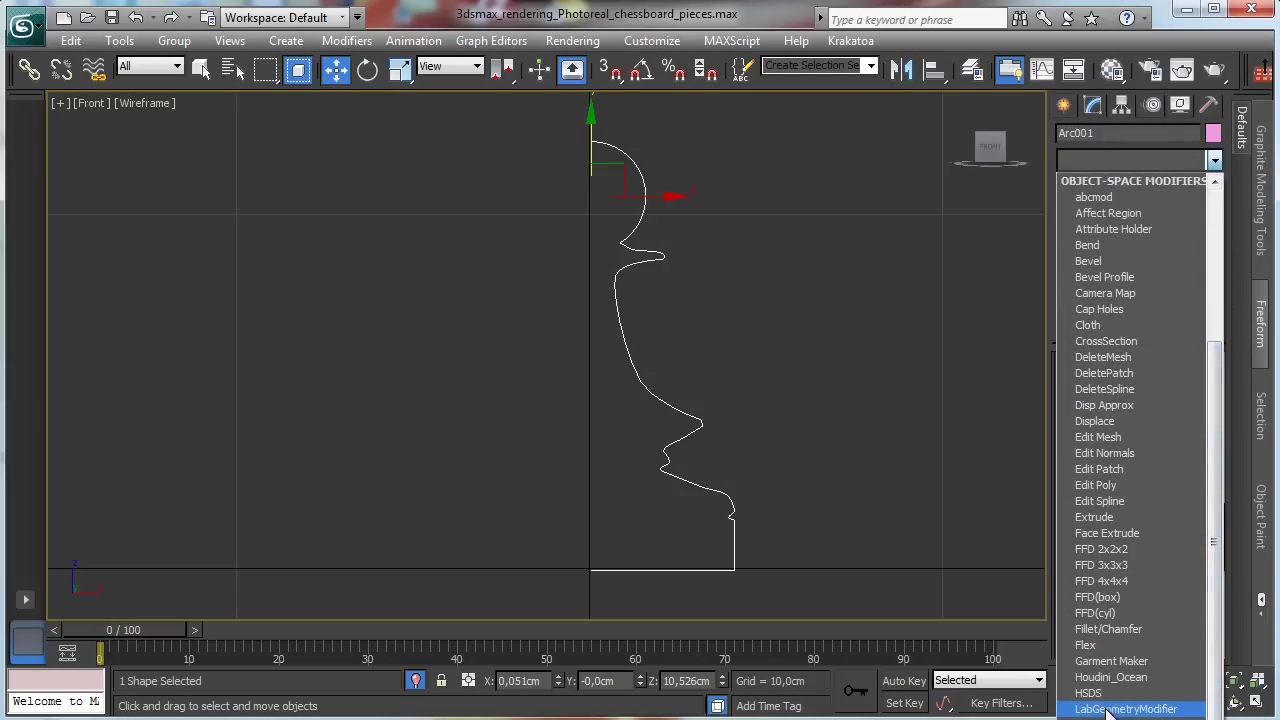
pyautogui.write('lathe')
pyautogui.press('Return')
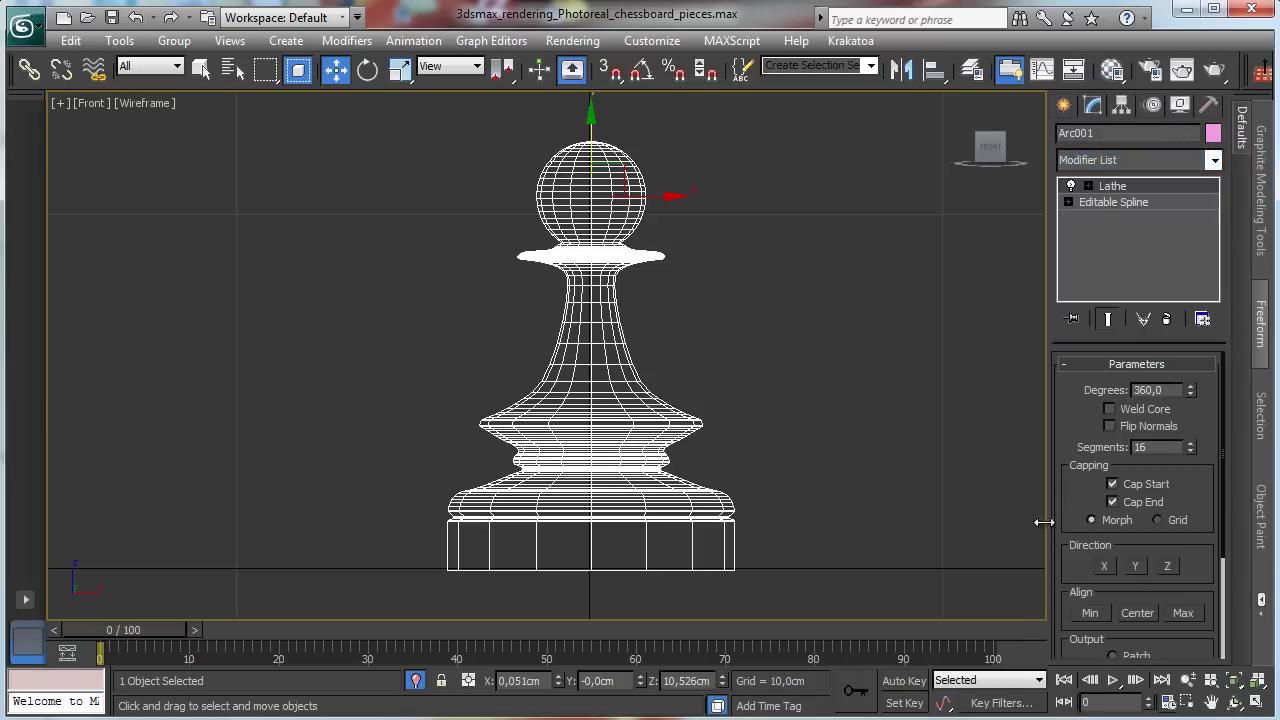
pyautogui.click(1091, 614)
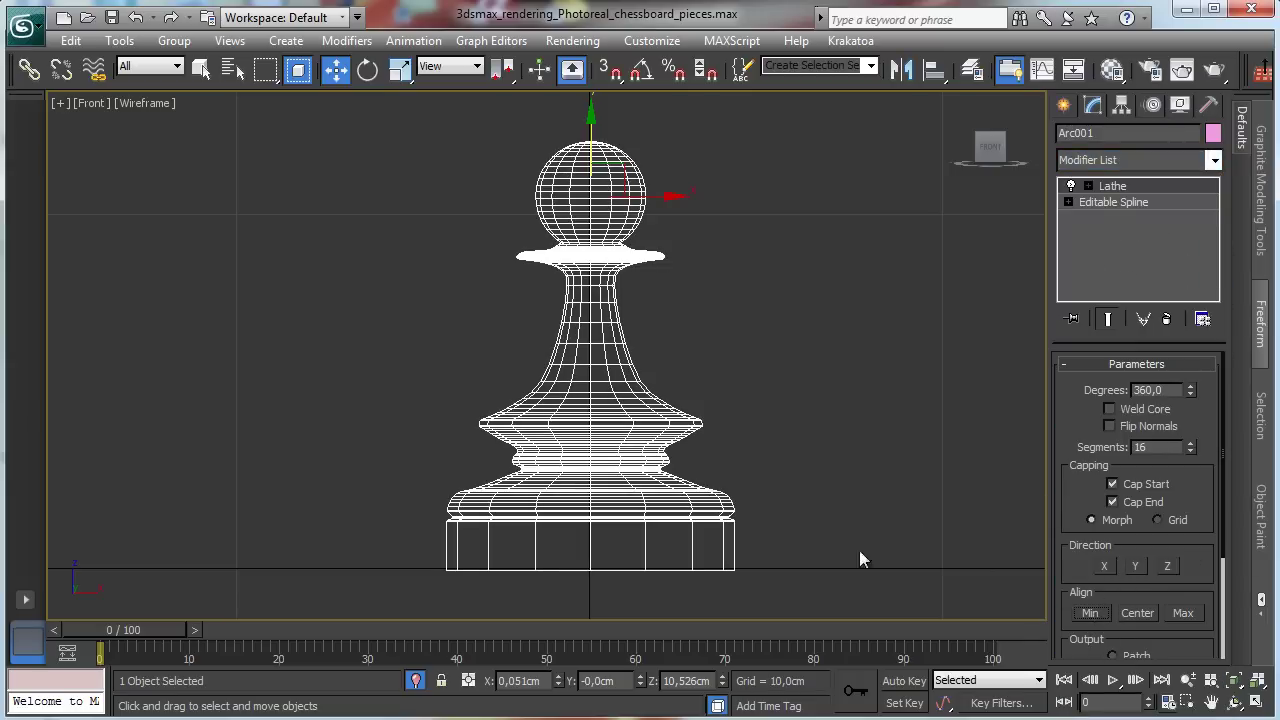
# Turn on Weld Core for the lathe and set its segments to 32
pyautogui.click(1128, 411)
pyautogui.write('32')
pyautogui.press('Return')
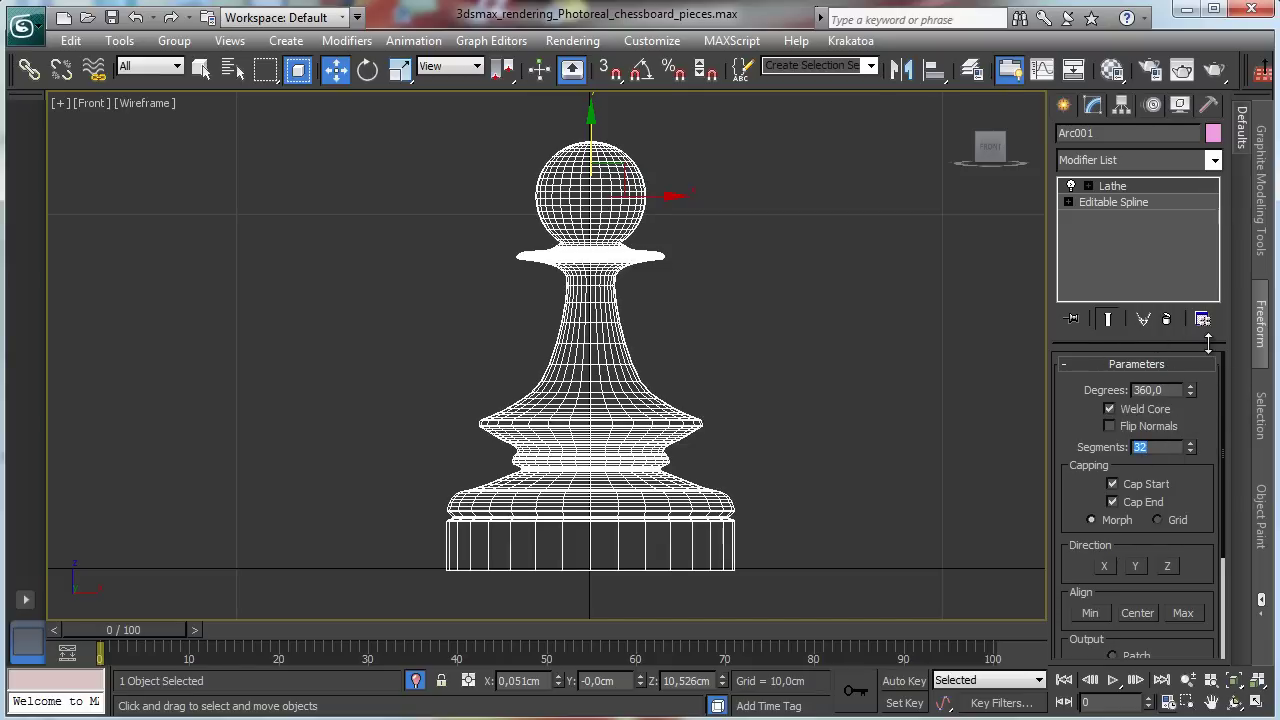
# Turn on Flip Normals for the lathe and check the shaded pawn from the side in the Perspective view
pyautogui.click(1259, 702)
pyautogui.click(1234, 681)
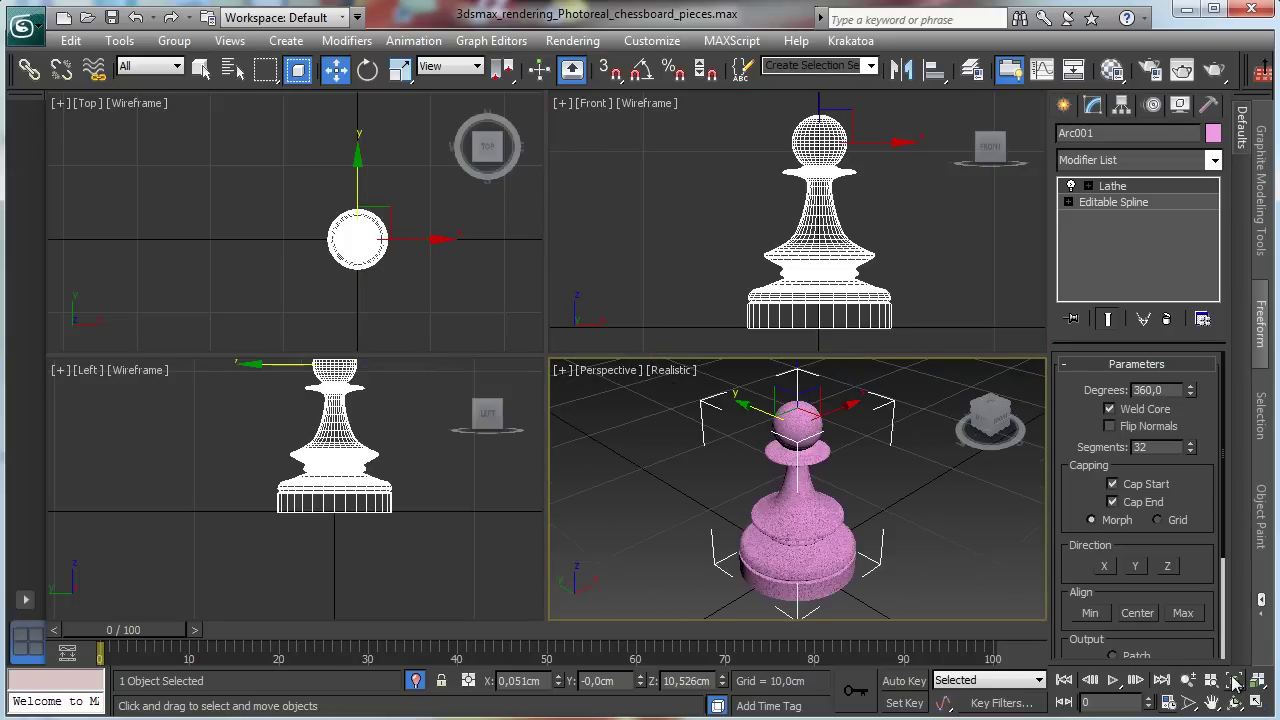
pyautogui.click(1259, 702)
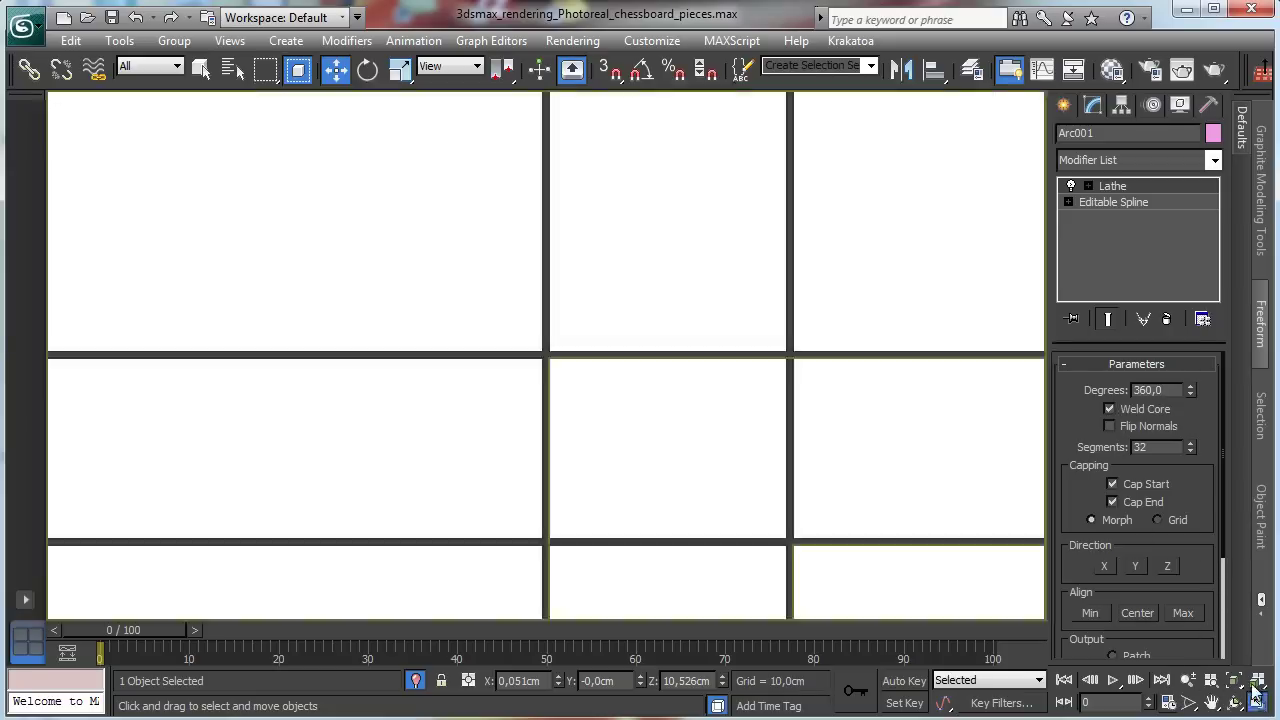
pyautogui.click(1110, 426)
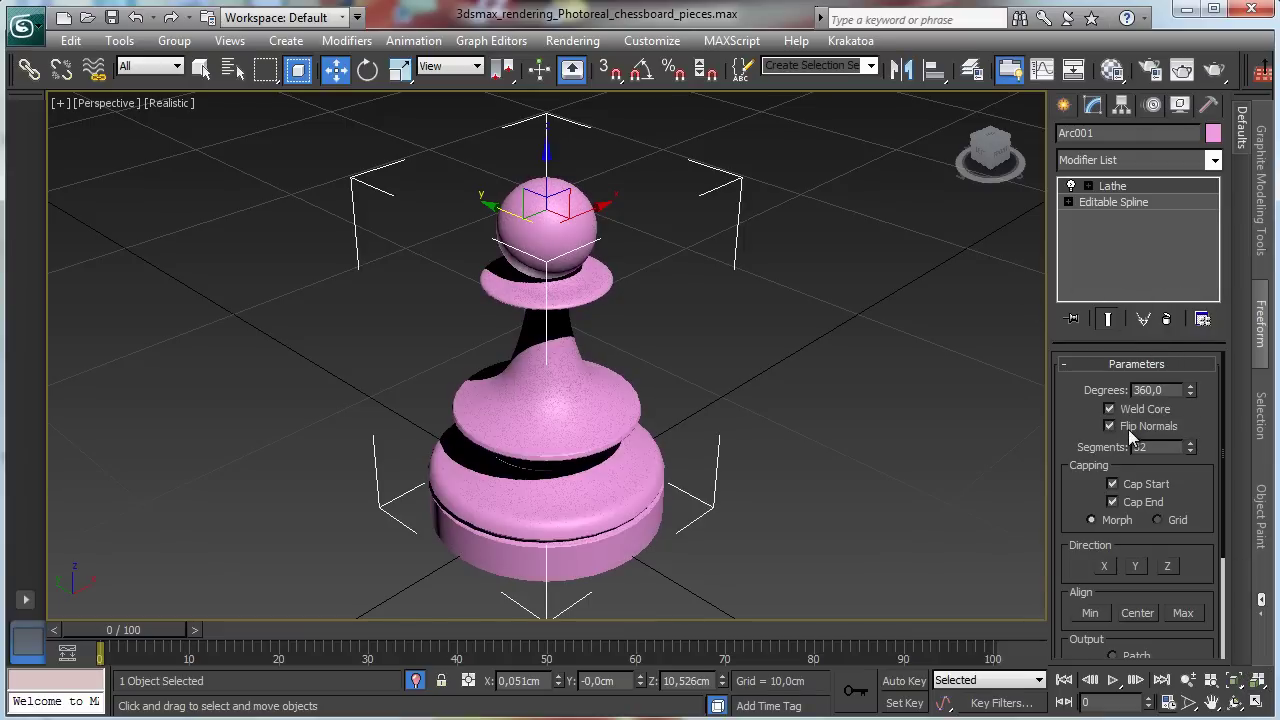
pyautogui.click(1234, 703)
pyautogui.moveTo(563, 414); pyautogui.dragTo(615, 343)
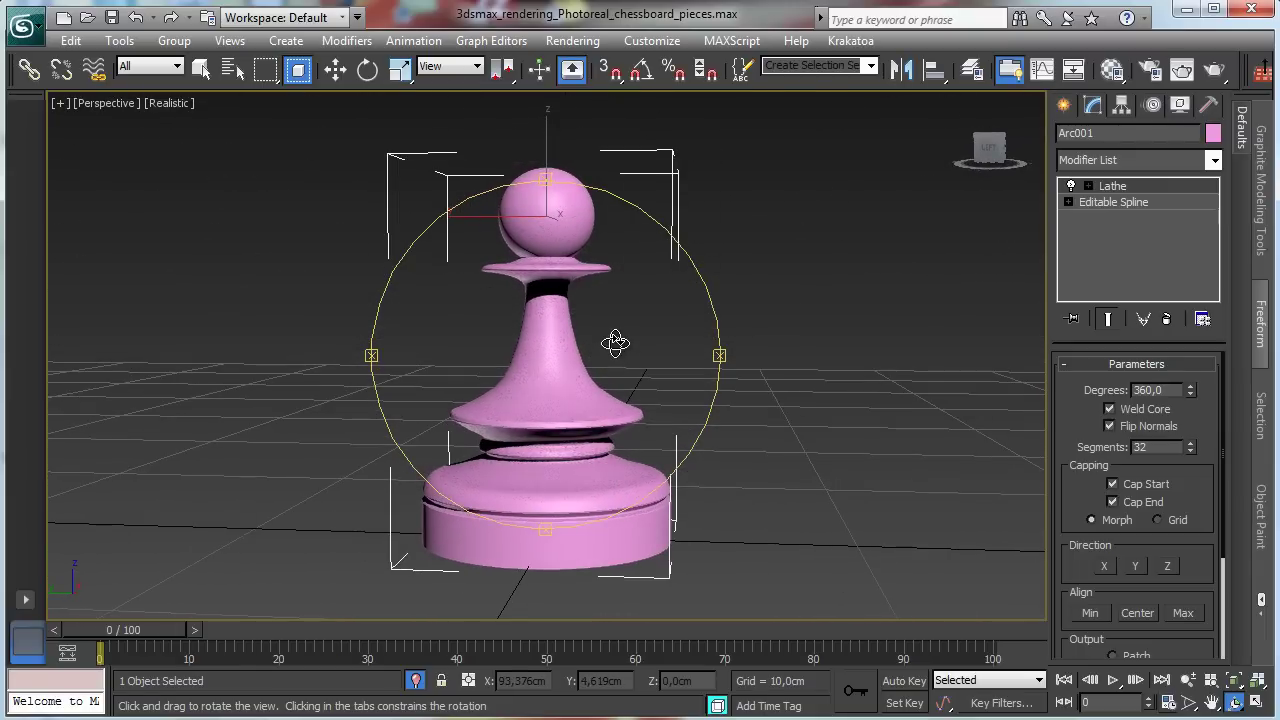
# Move the spline vertices from the lower neck down to the base's outer side inward to narrow the pawn
pyautogui.click(1256, 702)
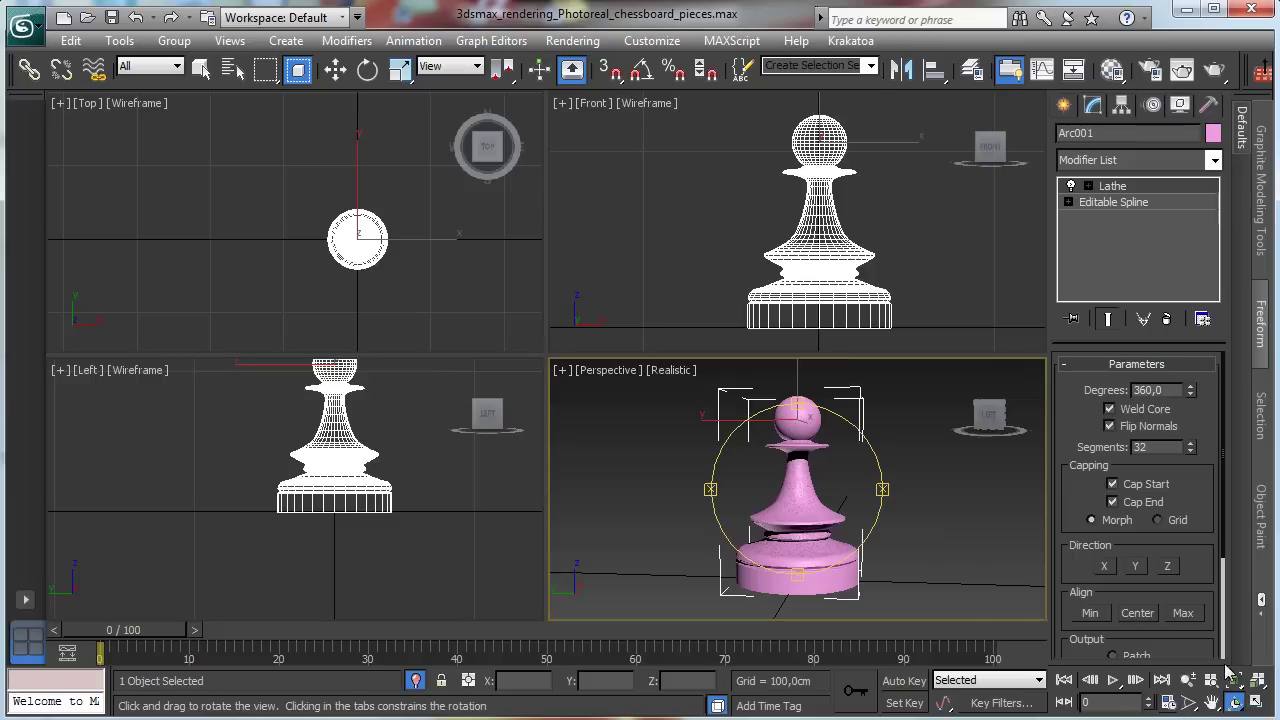
pyautogui.click(1068, 202)
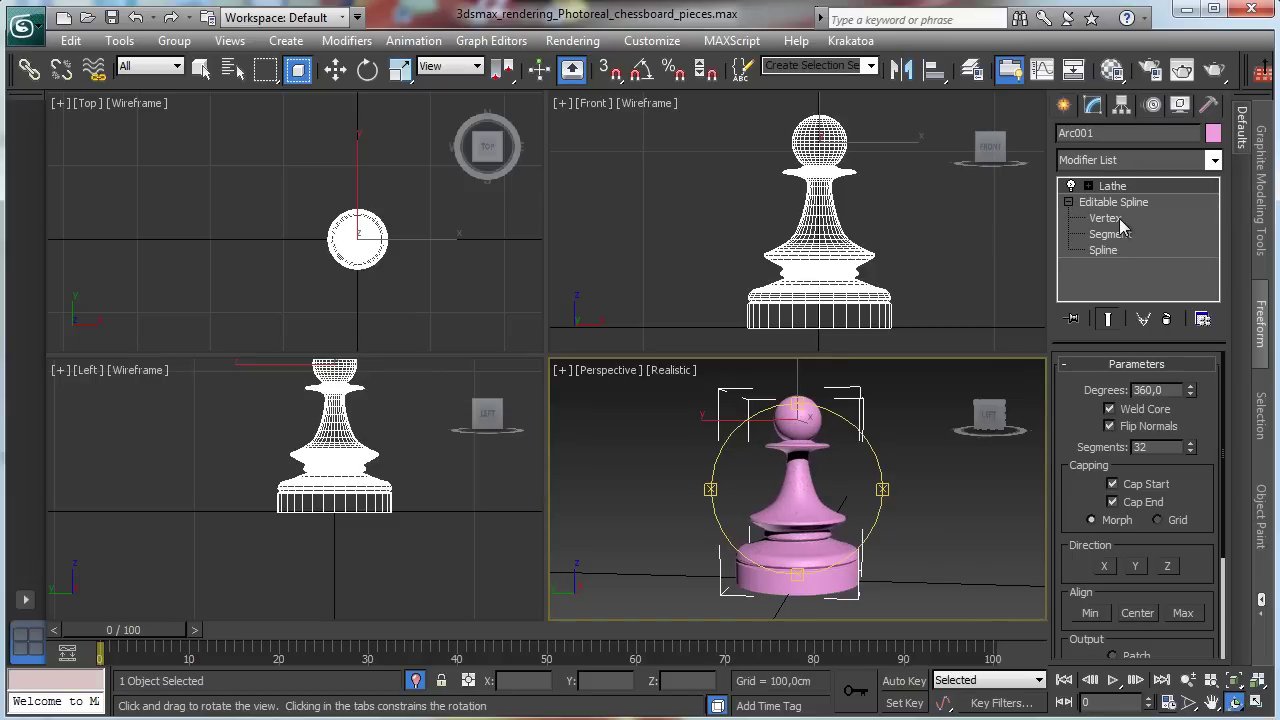
pyautogui.click(1105, 218)
pyautogui.click(901, 233)
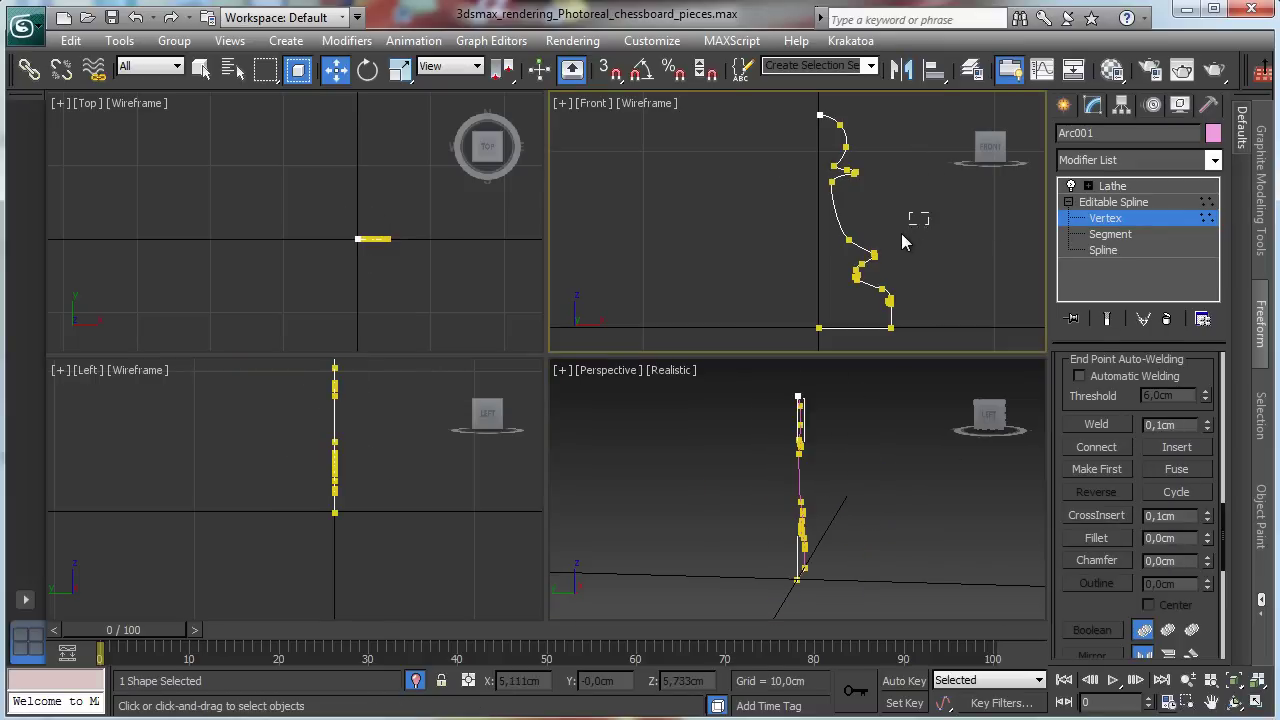
pyautogui.moveTo(865, 327); pyautogui.dragTo(848, 342)
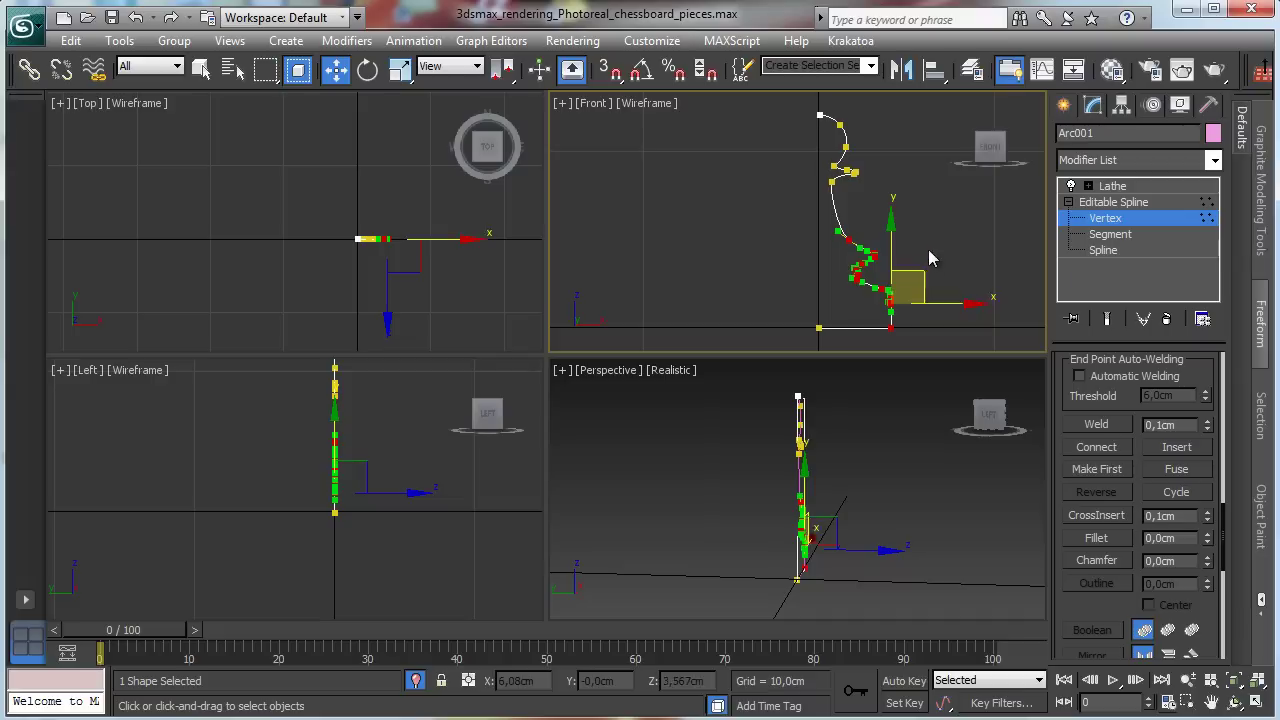
pyautogui.moveTo(946, 306); pyautogui.dragTo(868, 344)
# Move the lower collar's tip and the base's side vertices further inward, and check the lathed result in the Perspective view
pyautogui.click(922, 253)
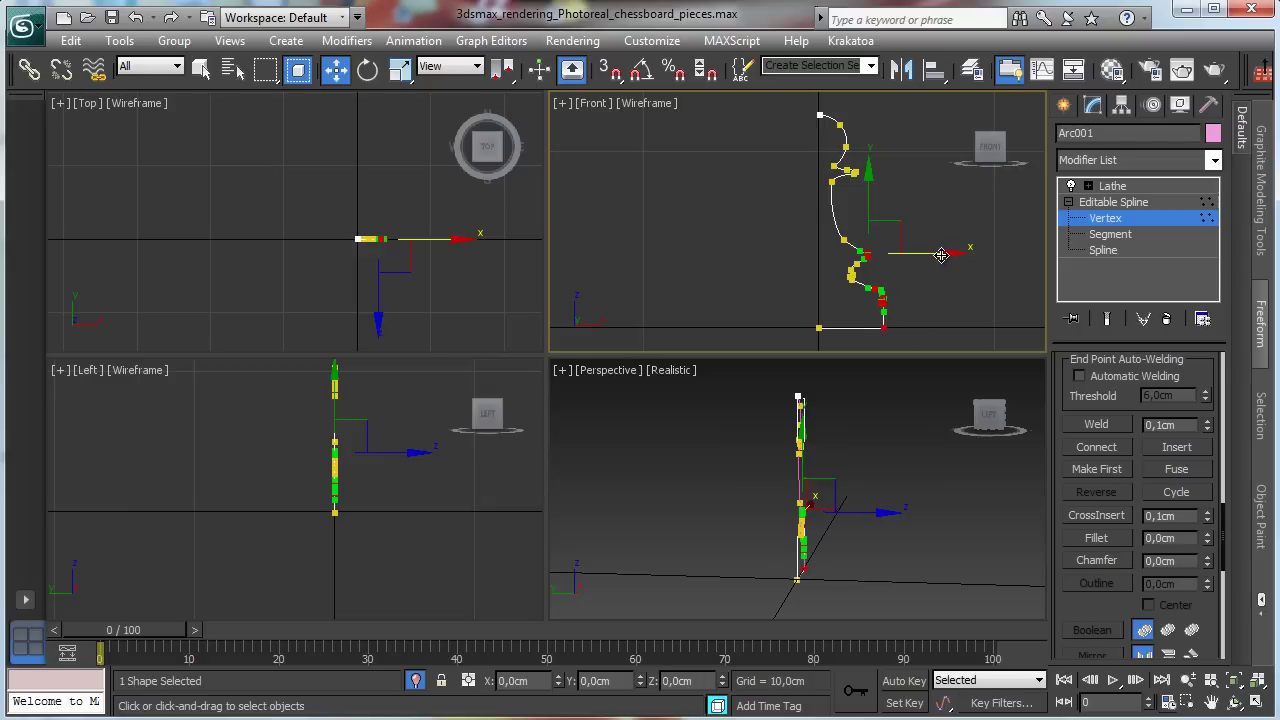
pyautogui.click(928, 279)
pyautogui.moveTo(920, 274)
pyautogui.mouseDown()
pyautogui.moveTo(868, 350)
pyautogui.moveTo(914, 292)
pyautogui.mouseUp()
pyautogui.click(1106, 319)
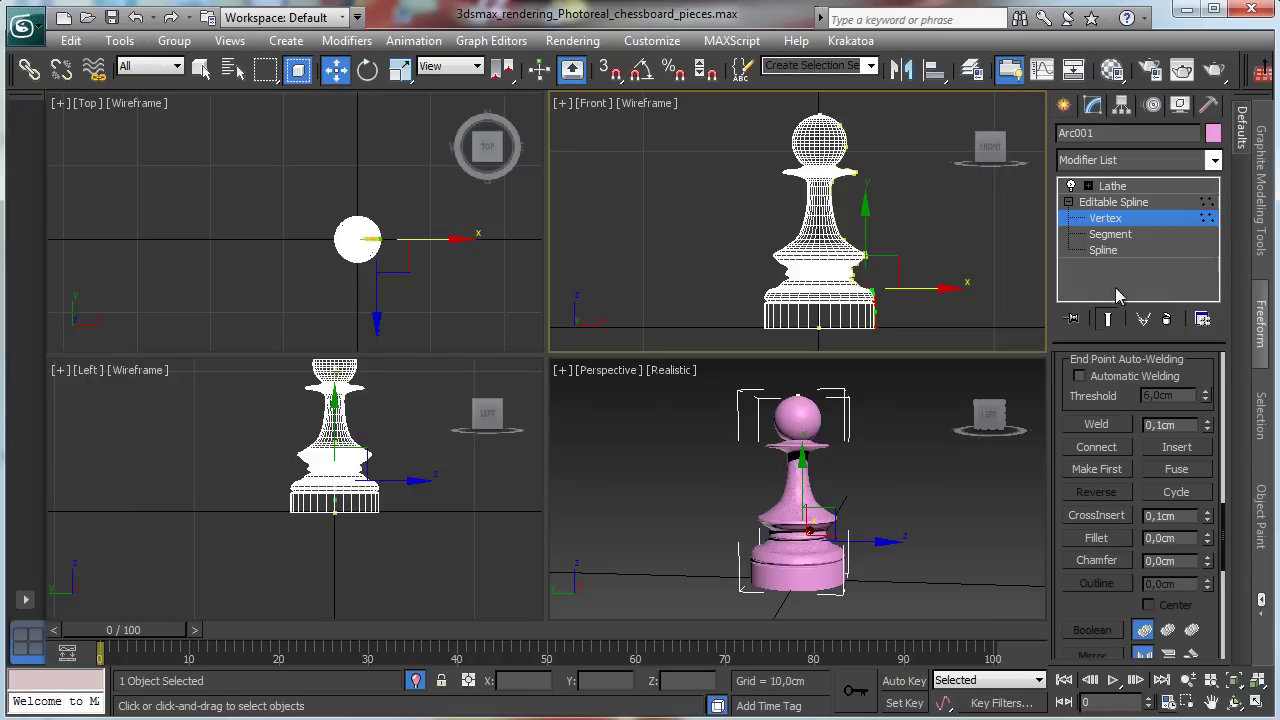
pyautogui.click(1115, 186)
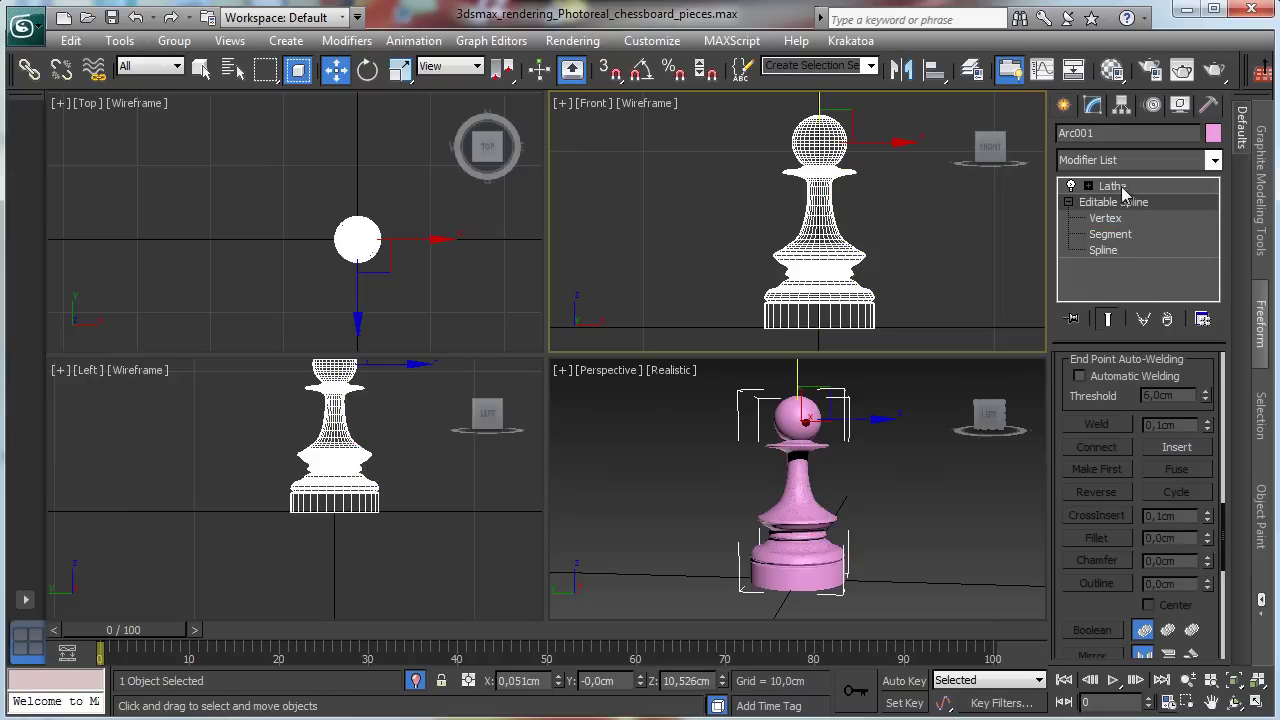
pyautogui.rightClick(912, 529)
pyautogui.click(1258, 703)
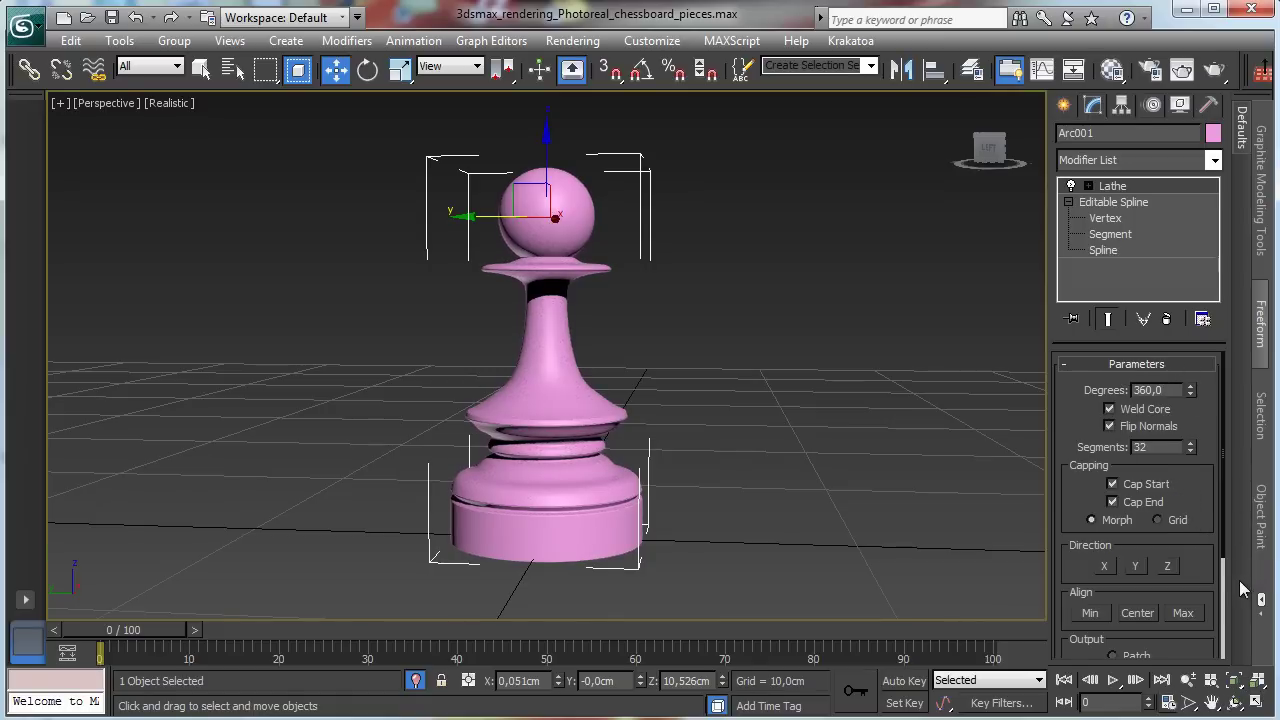
# Fillet the vertex at the base's bottom outer corner slightly and return to the Lathe level
pyautogui.click(1108, 218)
pyautogui.click(1257, 704)
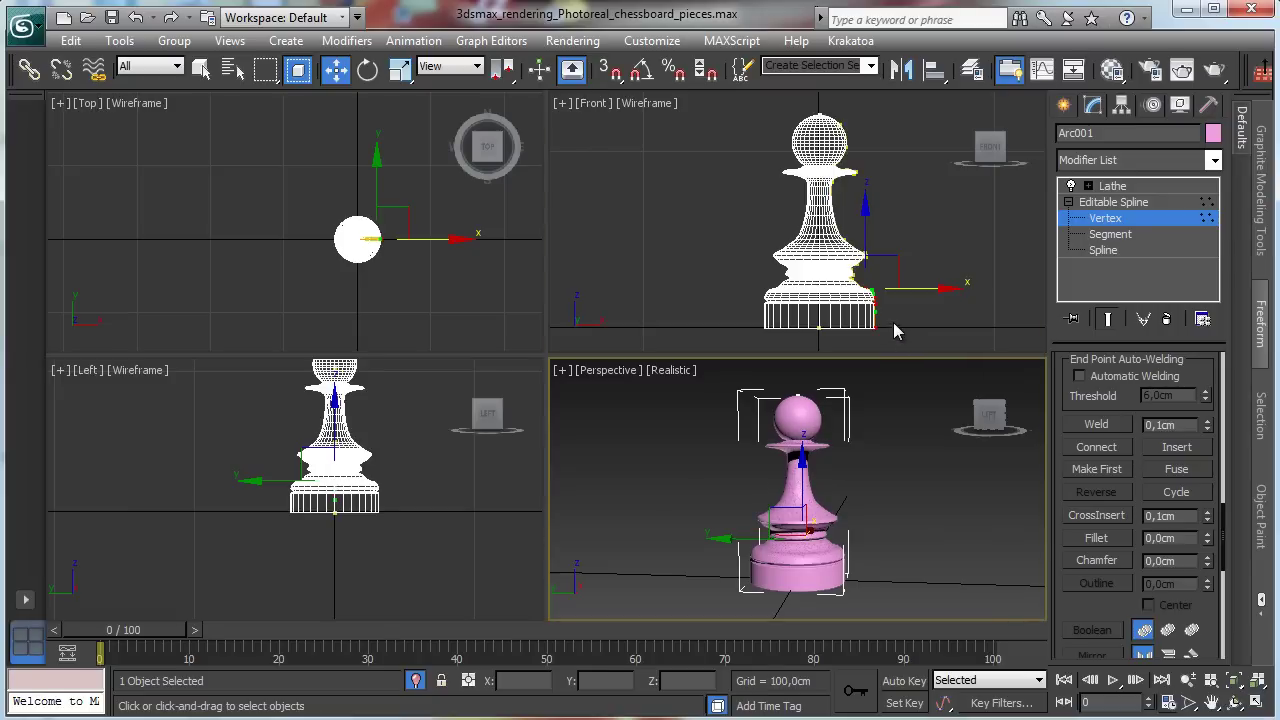
pyautogui.moveTo(893, 322); pyautogui.dragTo(868, 350)
pyautogui.click(1235, 680)
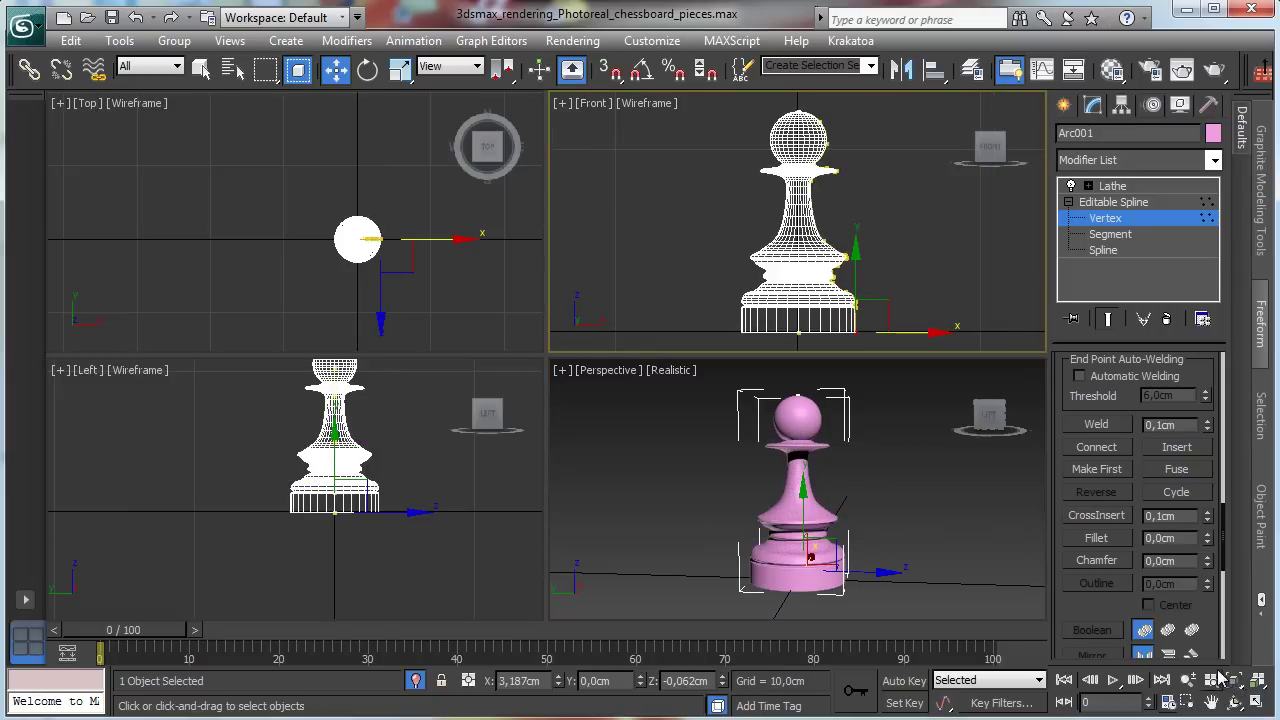
pyautogui.click(1188, 702)
pyautogui.moveTo(795, 295); pyautogui.dragTo(882, 362)
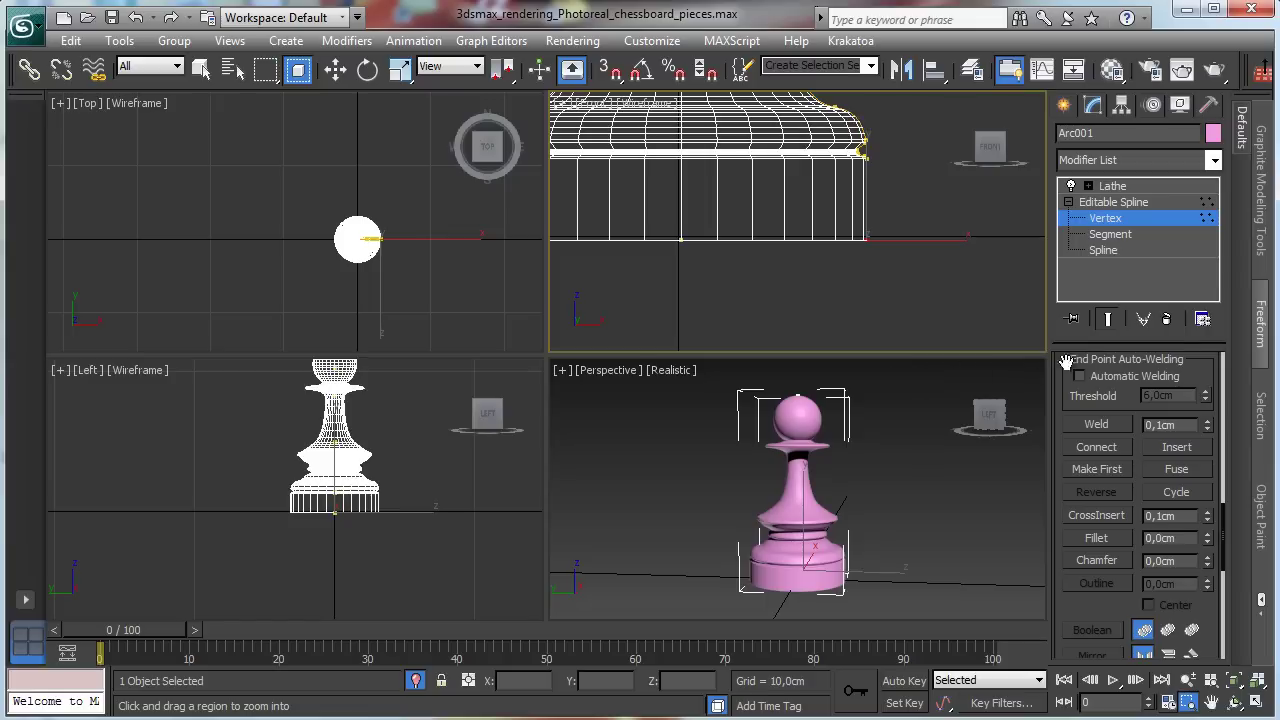
pyautogui.click(1112, 542)
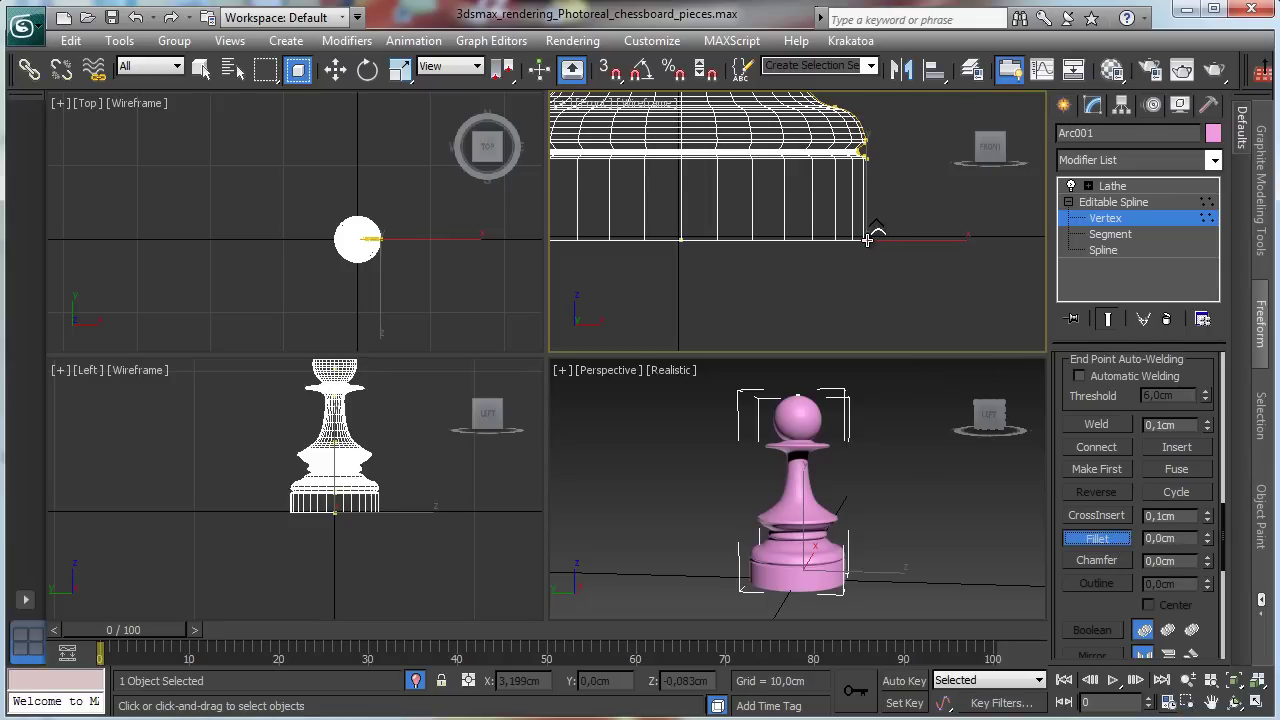
pyautogui.moveTo(867, 239)
pyautogui.mouseDown()
pyautogui.moveTo(879, 220)
pyautogui.moveTo(885, 240)
pyautogui.mouseUp()
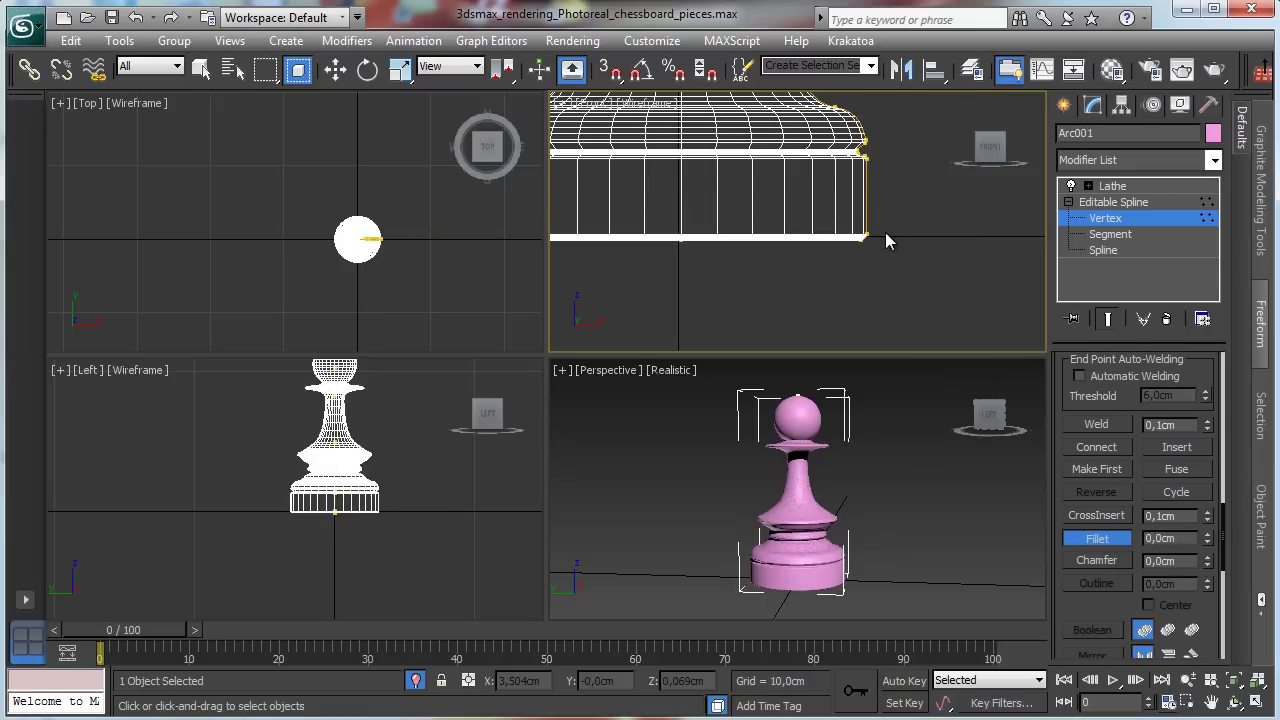
pyautogui.click(1140, 218)
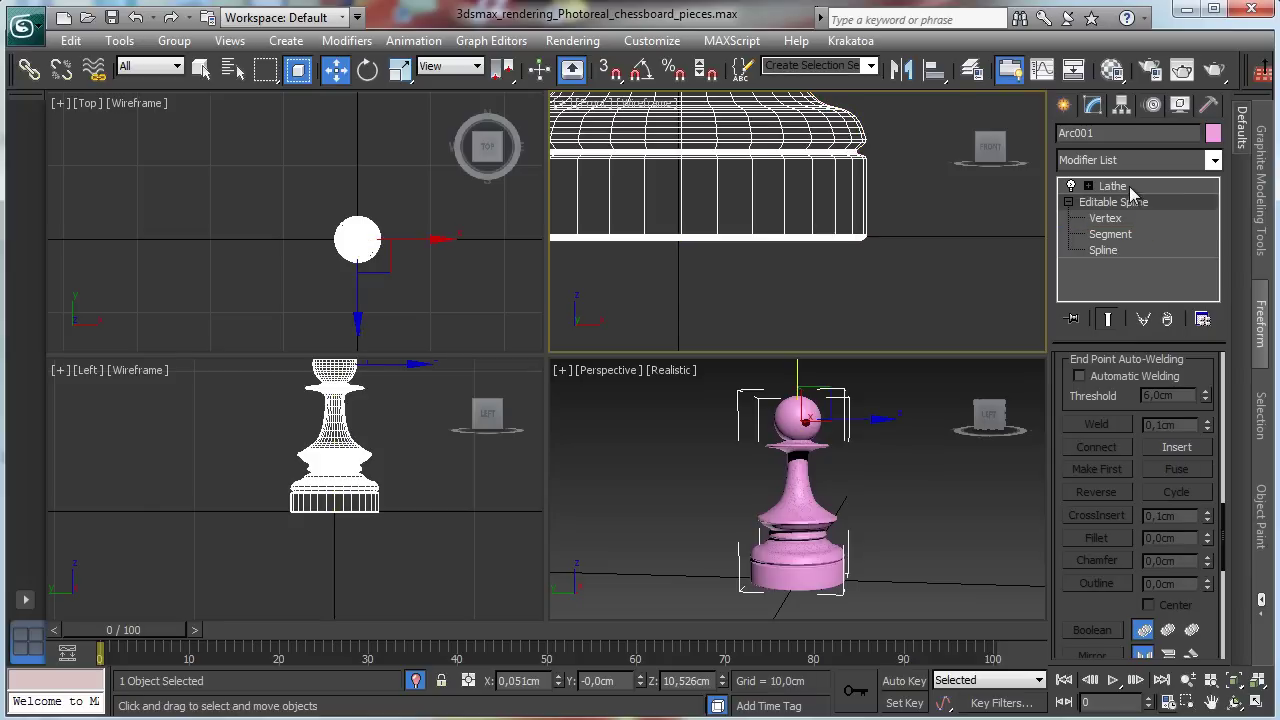
# End the pawn's isolation so the chessboard is shown again, and set the Top view to Shaded
pyautogui.click(1129, 186)
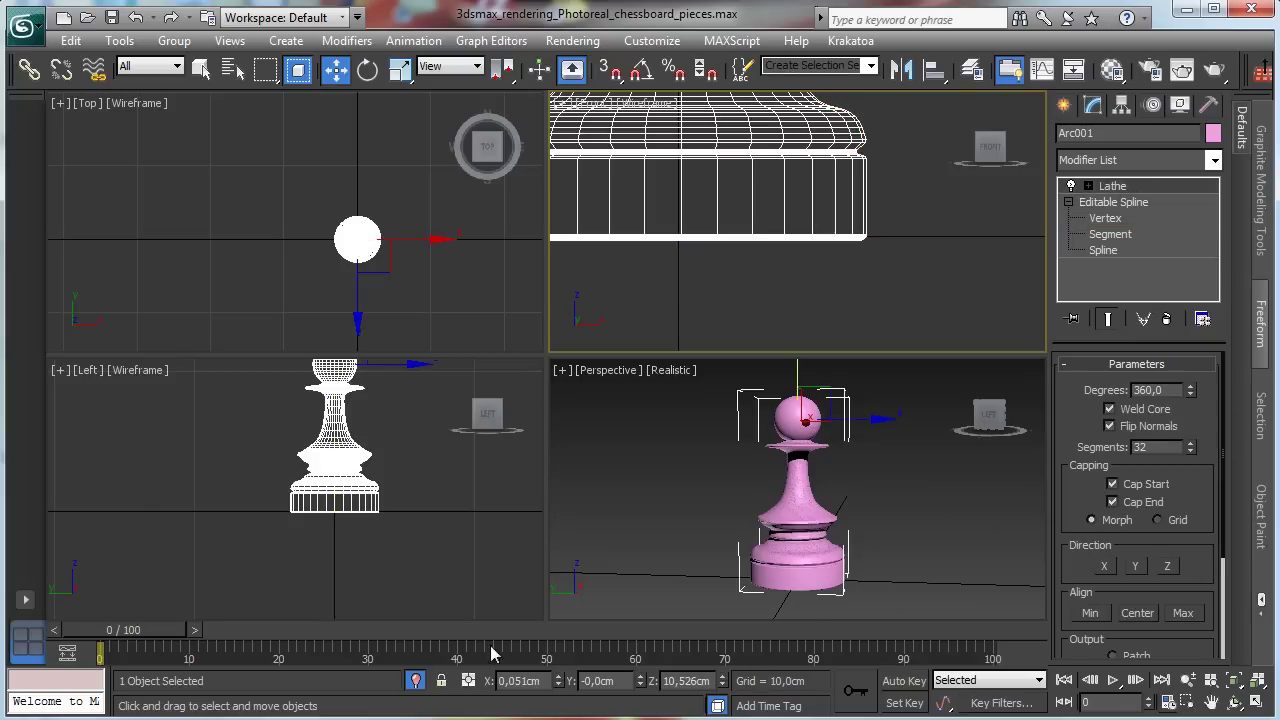
pyautogui.click(416, 681)
pyautogui.rightClick(885, 401)
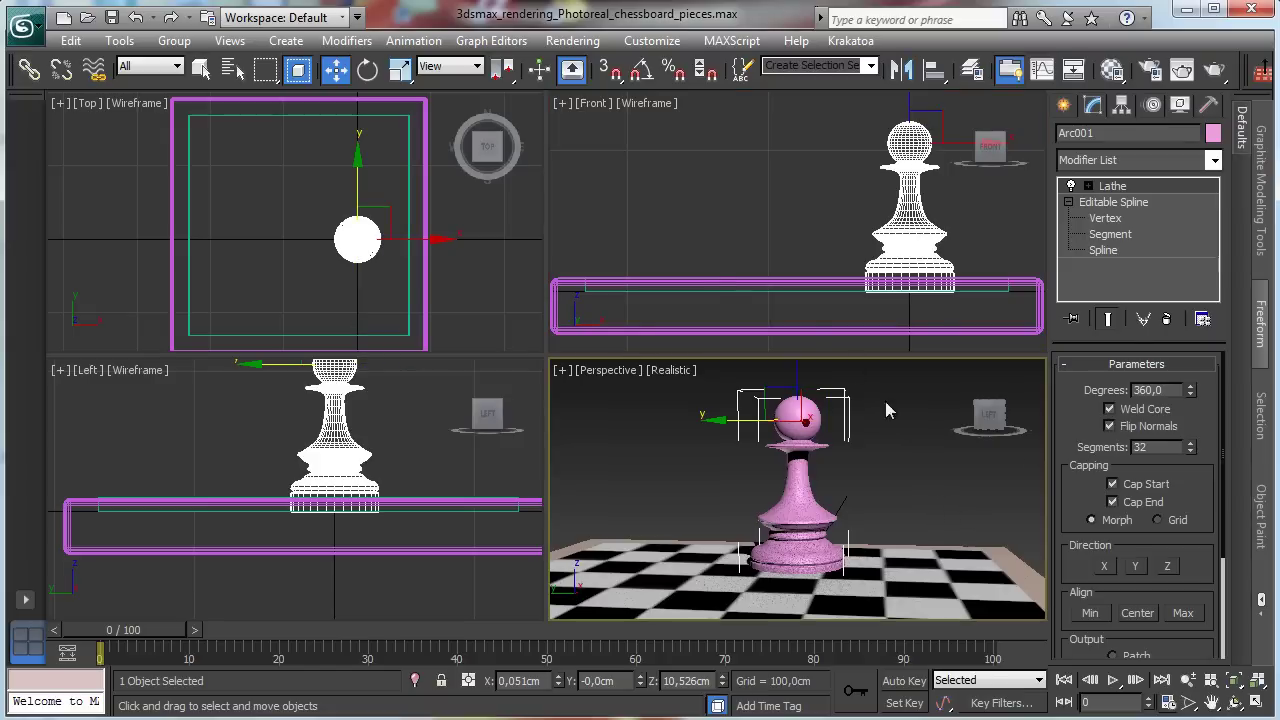
pyautogui.rightClick(120, 203)
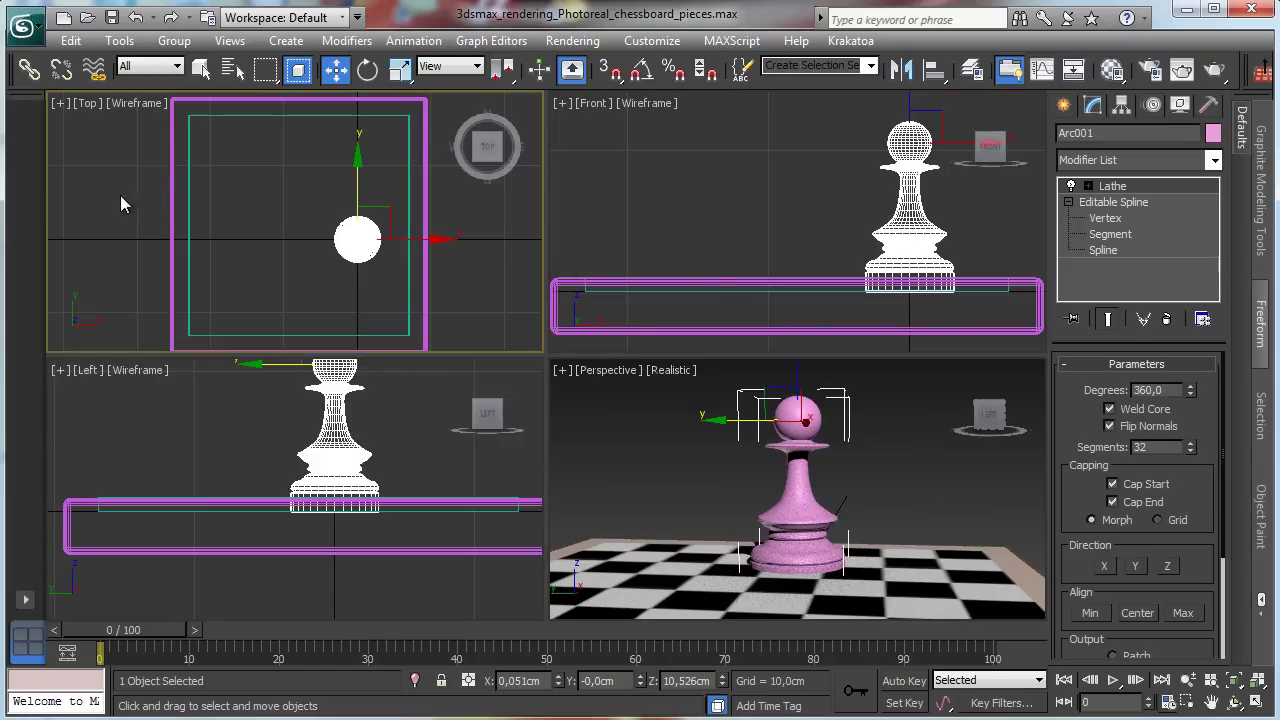
pyautogui.click(137, 103)
pyautogui.click(182, 146)
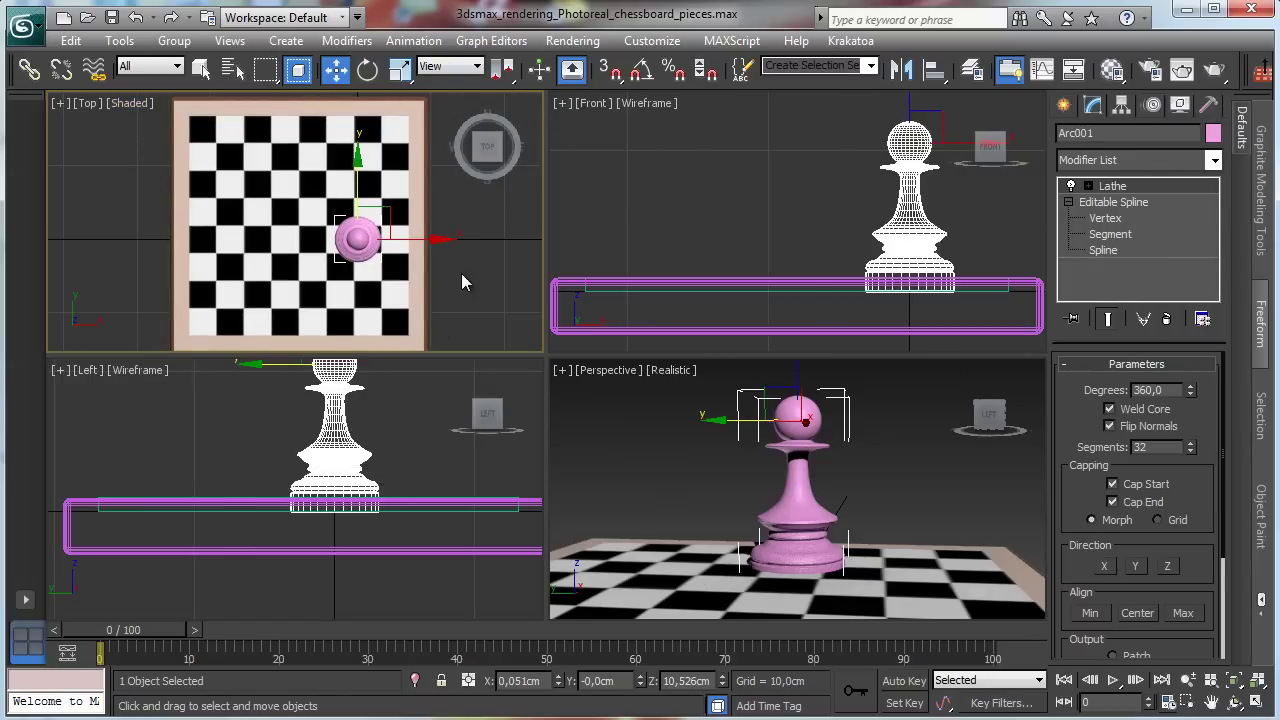
# Move the pawn onto the board's lower-right corner square in the Top view and scale it down uniformly to about 44.7%
pyautogui.moveTo(371, 201); pyautogui.dragTo(411, 279)
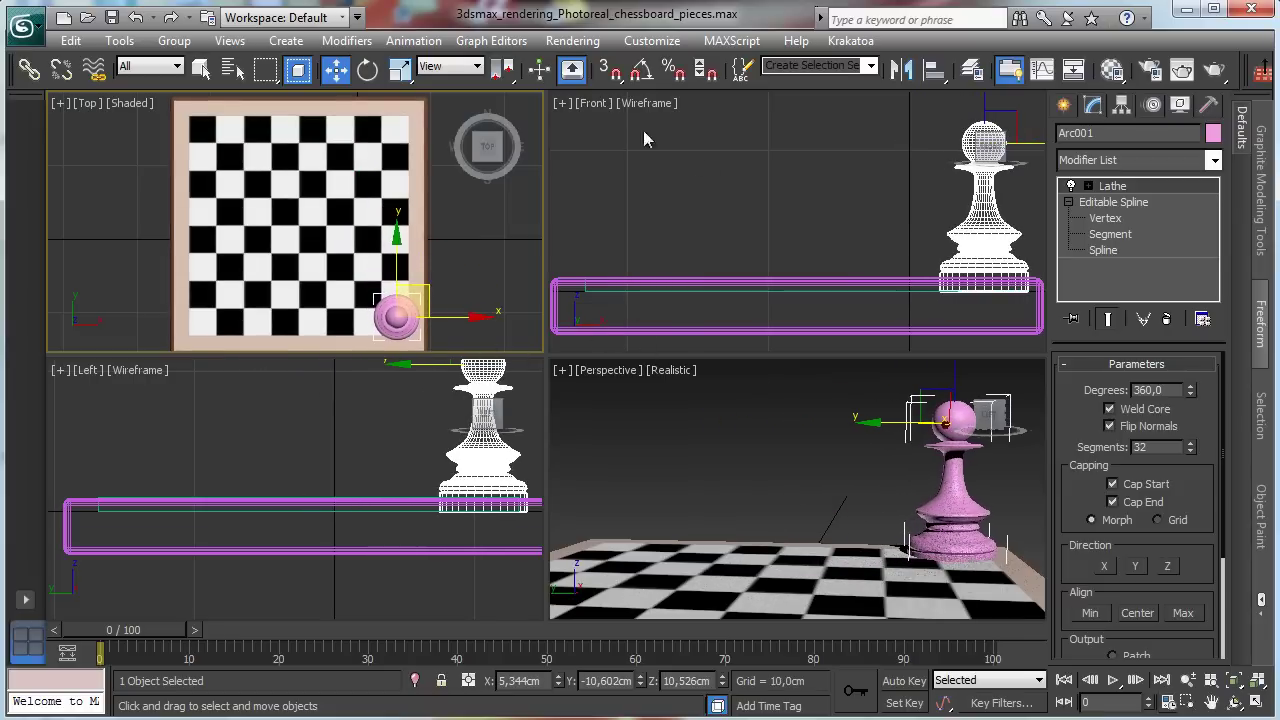
pyautogui.click(399, 68)
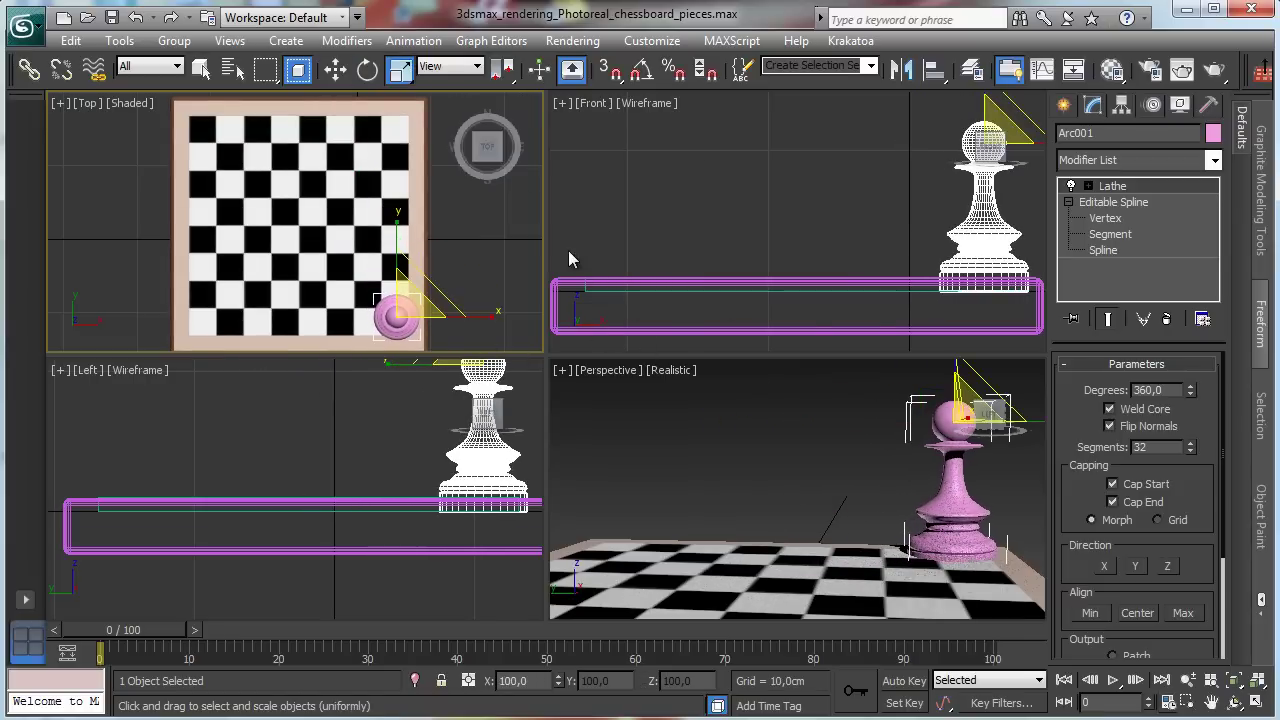
pyautogui.click(1257, 679)
pyautogui.moveTo(760, 534); pyautogui.dragTo(760, 655)
pyautogui.press('w')
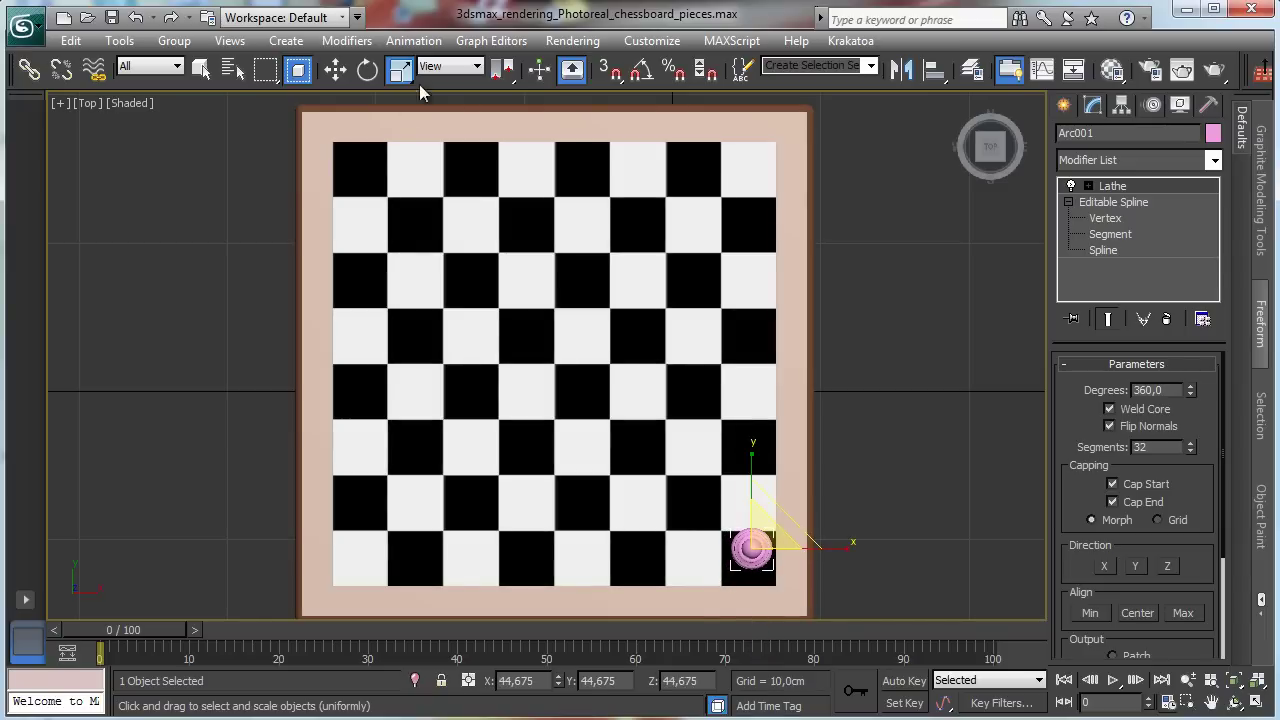
# Centre the pawn on the black corner square in the Top view and scale it down slightly more
pyautogui.click(1233, 680)
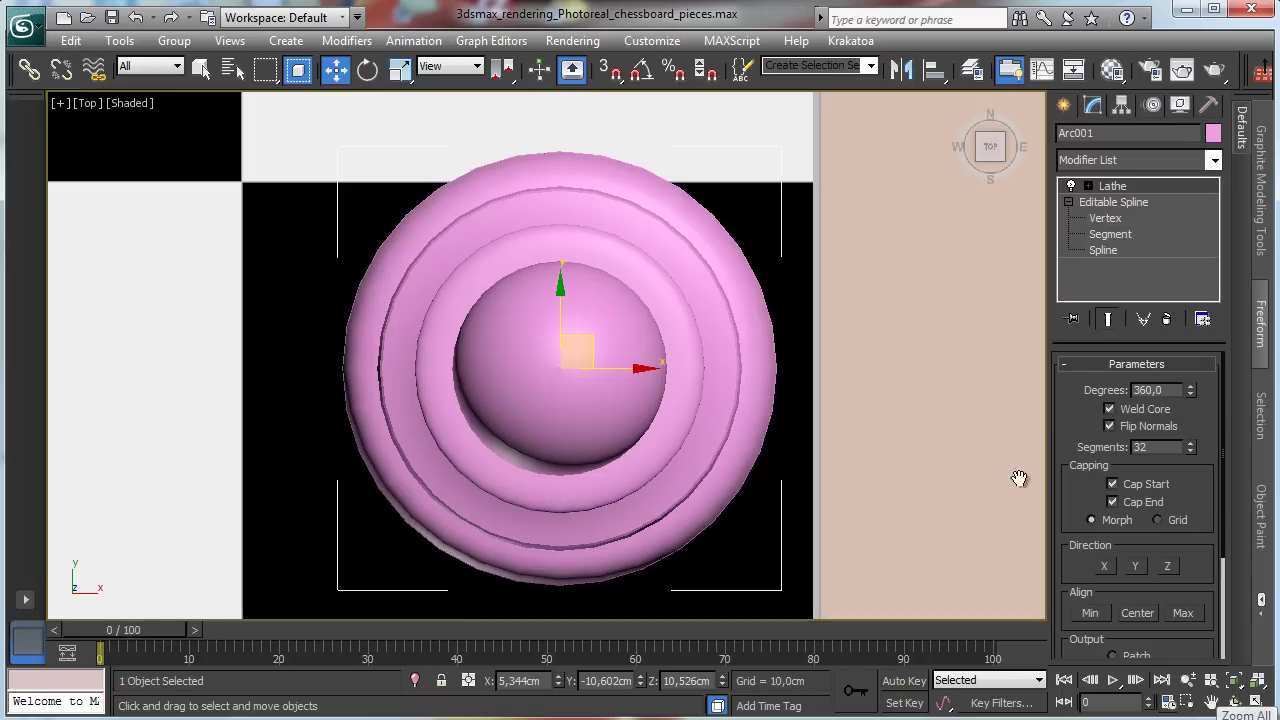
pyautogui.moveTo(521, 404); pyautogui.dragTo(572, 363)
pyautogui.click(1211, 703)
pyautogui.click(1188, 680)
pyautogui.moveTo(1006, 551); pyautogui.dragTo(673, 425)
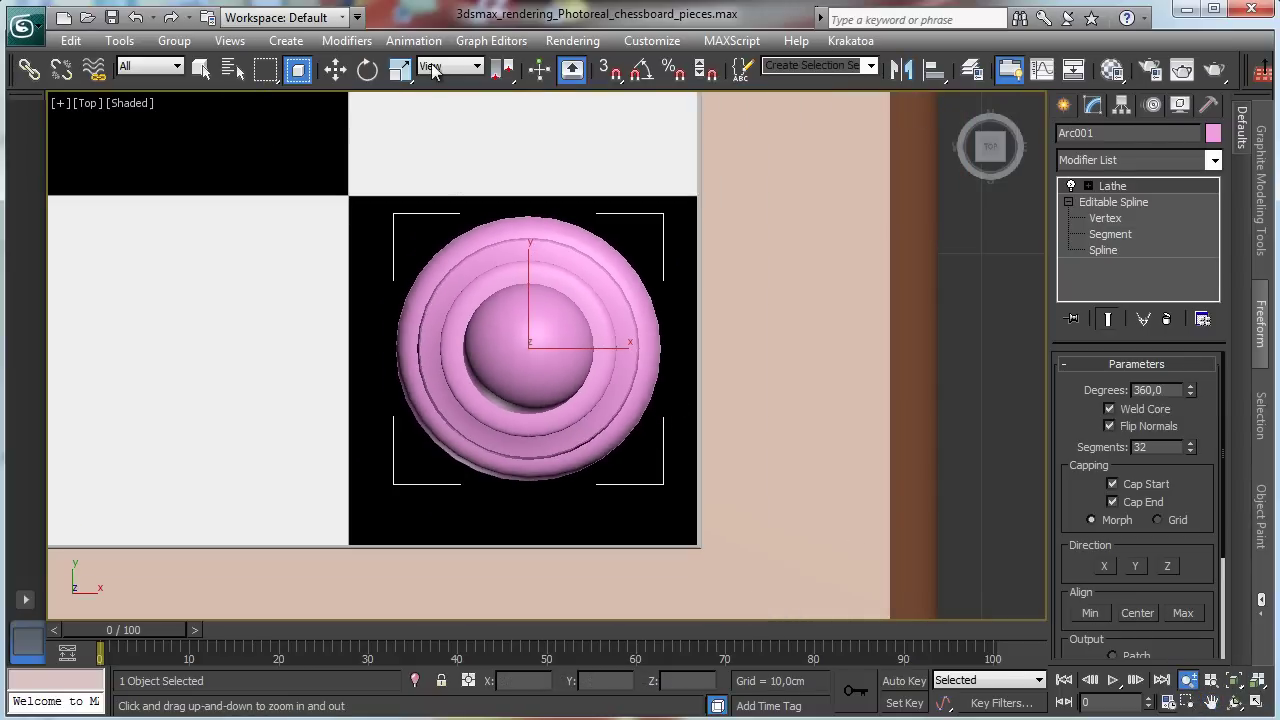
pyautogui.click(335, 68)
pyautogui.moveTo(551, 331); pyautogui.dragTo(551, 340)
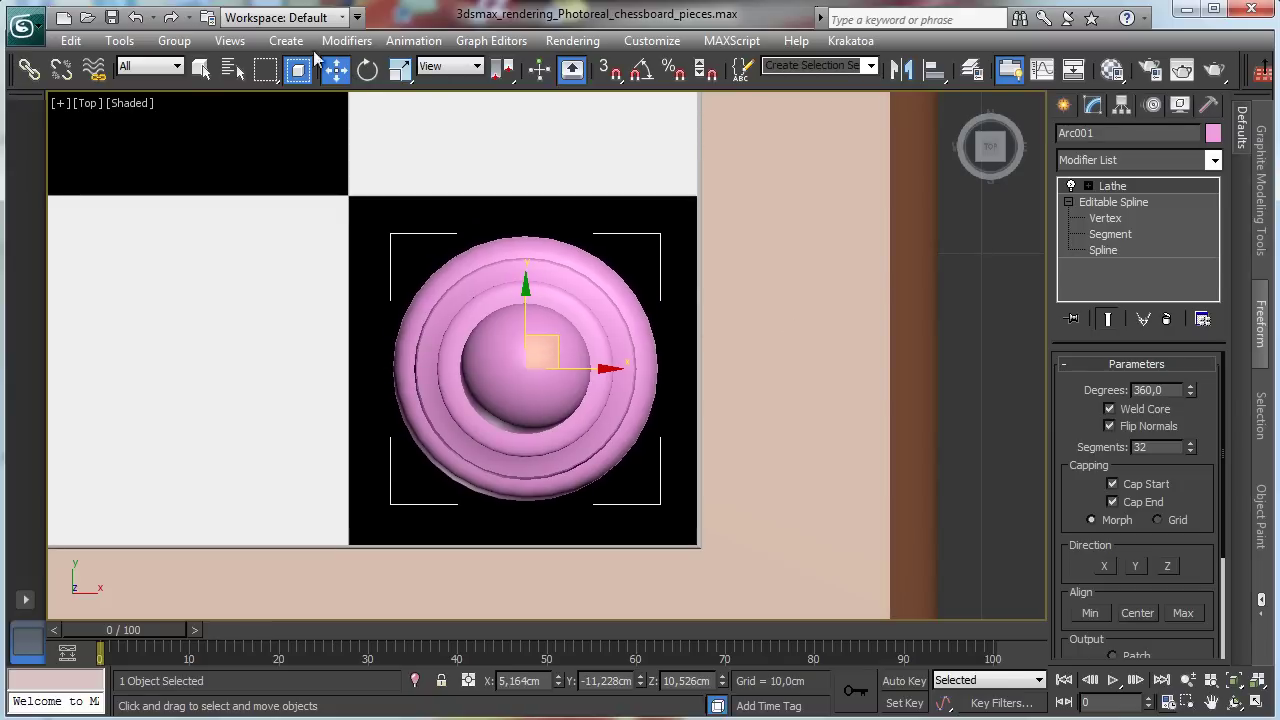
pyautogui.click(399, 68)
pyautogui.moveTo(529, 343); pyautogui.dragTo(545, 362)
pyautogui.click(335, 68)
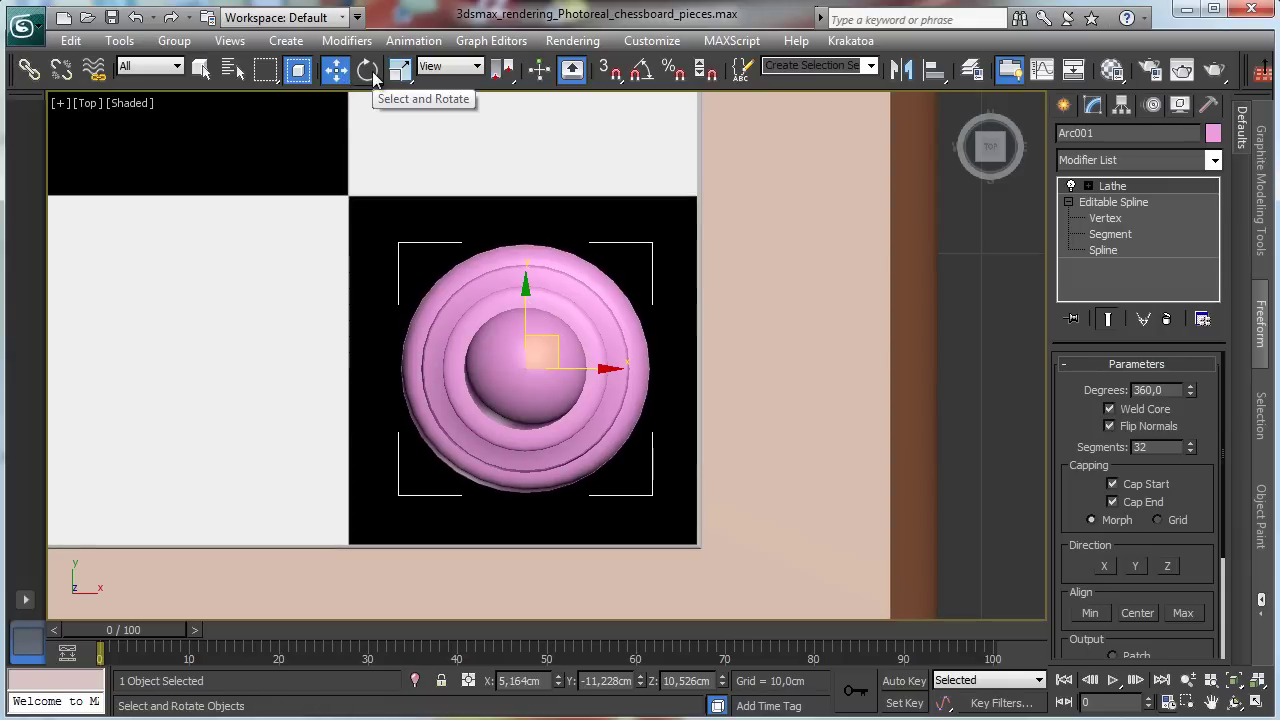
# Lower the pawn to just above the board in the Perspective view, at about Z 5.505 cm
pyautogui.click(1256, 706)
pyautogui.rightClick(841, 468)
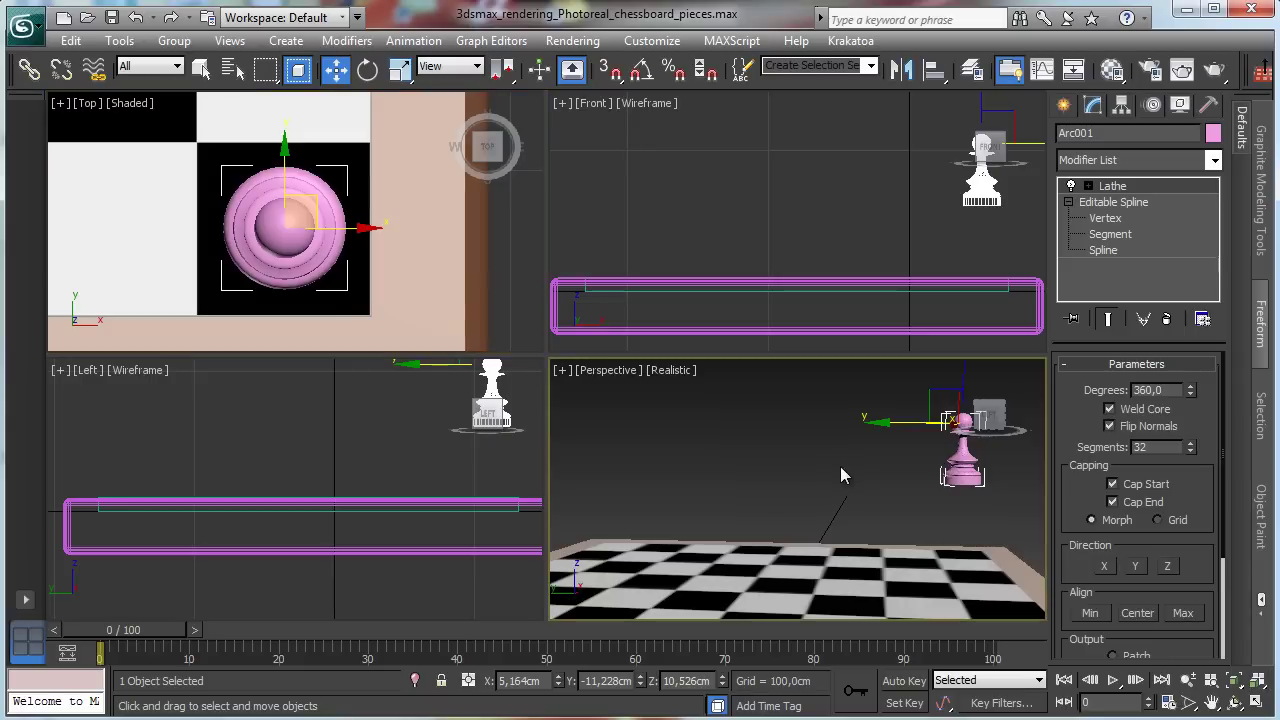
pyautogui.rightClick(942, 372)
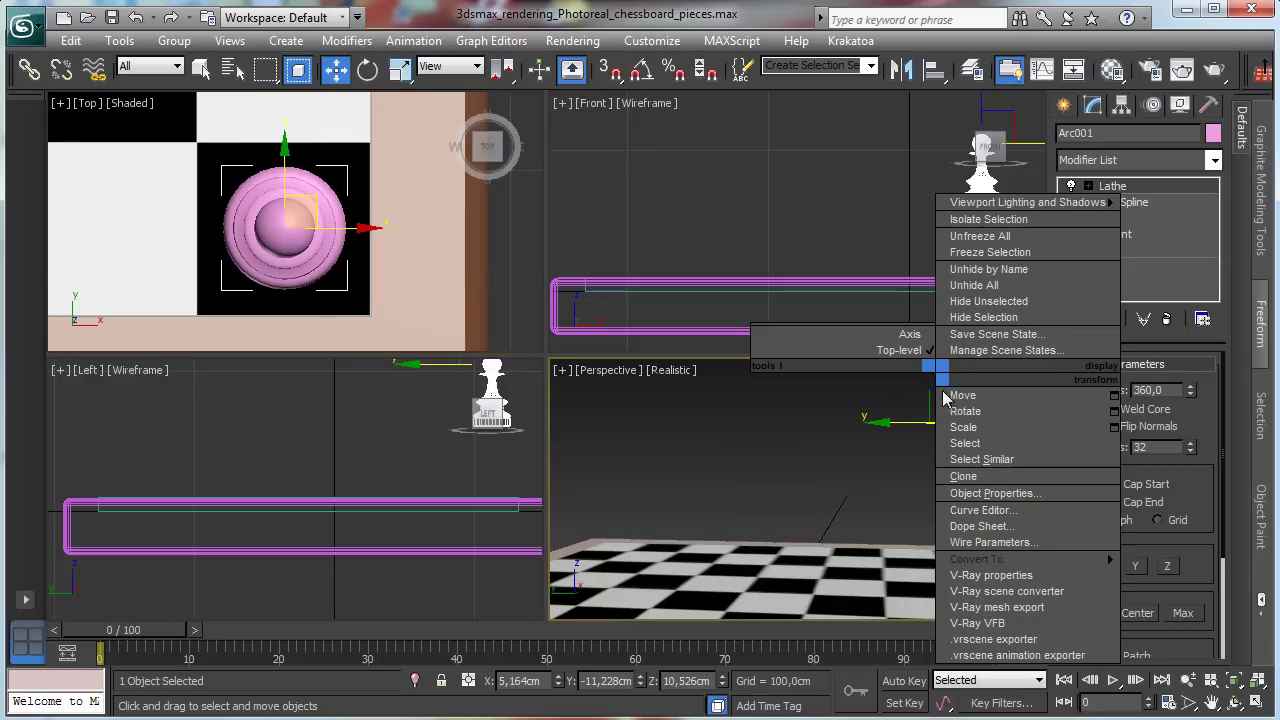
pyautogui.click(947, 396)
pyautogui.moveTo(964, 388); pyautogui.dragTo(965, 460)
# Fine-tune the pawn's height in the Front view with Move Transform Type-In to Z 5.435 cm, resting its base on the board
pyautogui.rightClick(977, 314)
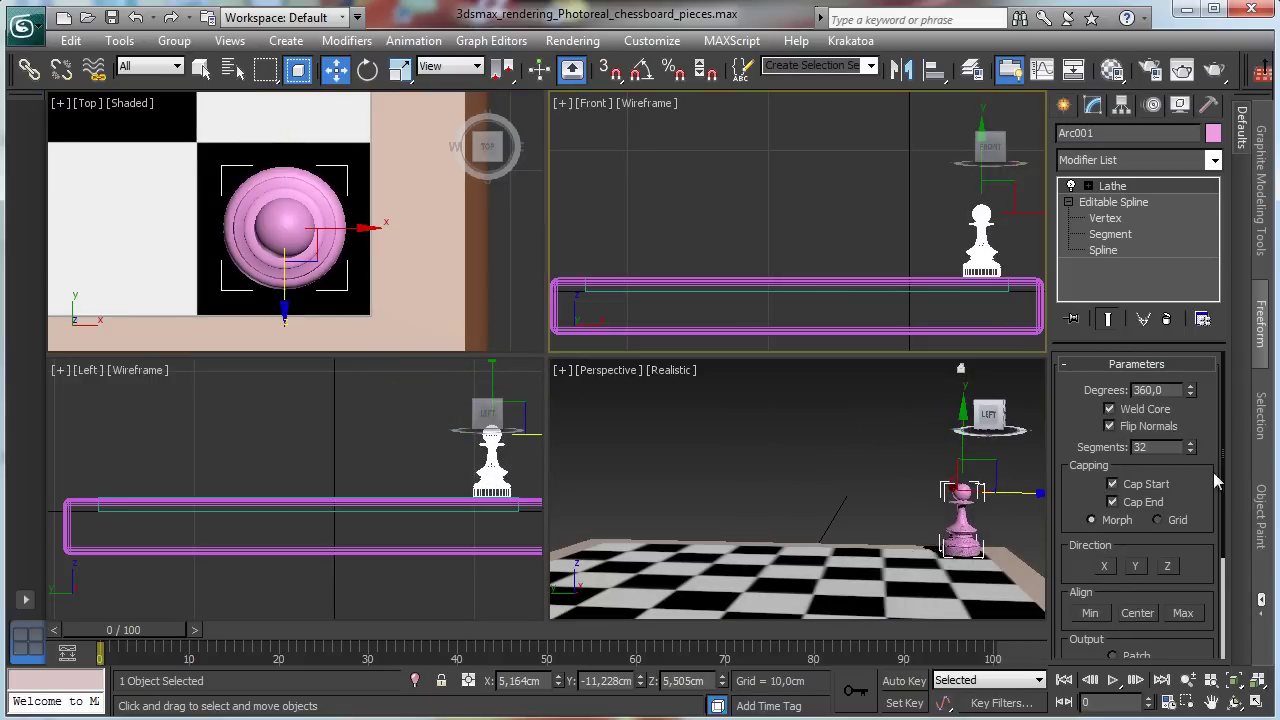
pyautogui.click(1188, 702)
pyautogui.moveTo(951, 269); pyautogui.dragTo(1028, 302)
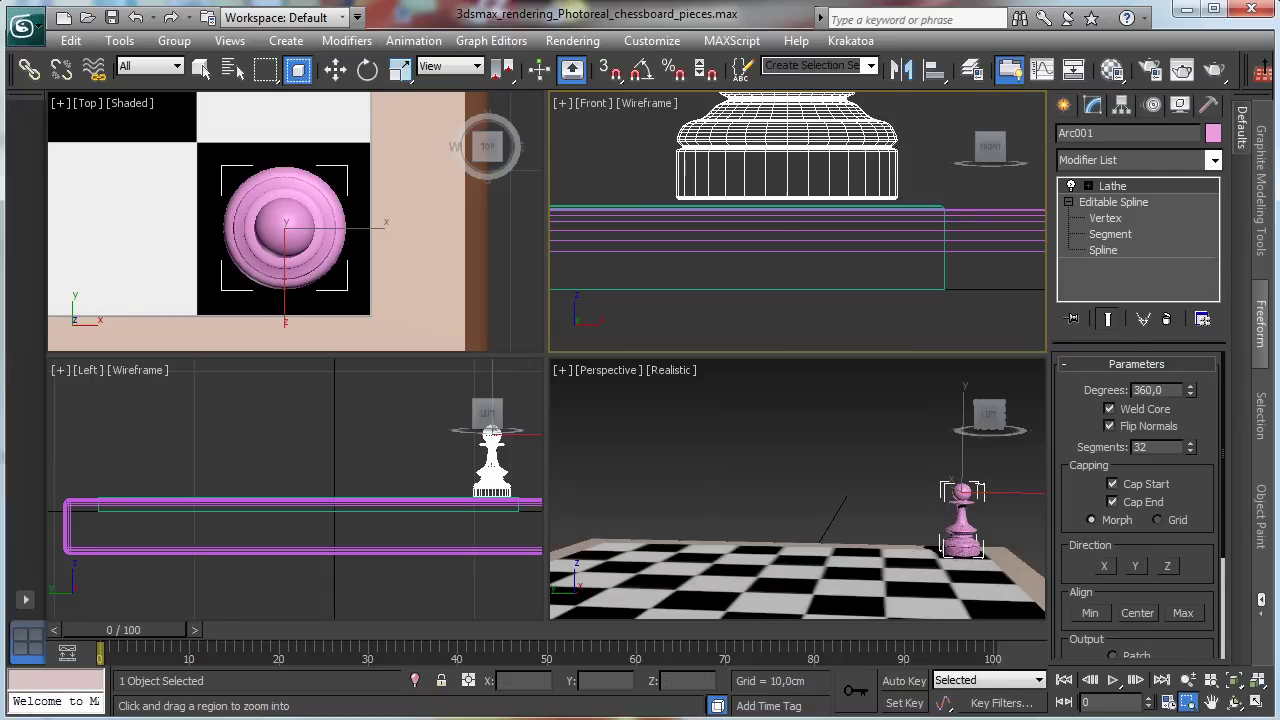
pyautogui.click(1256, 703)
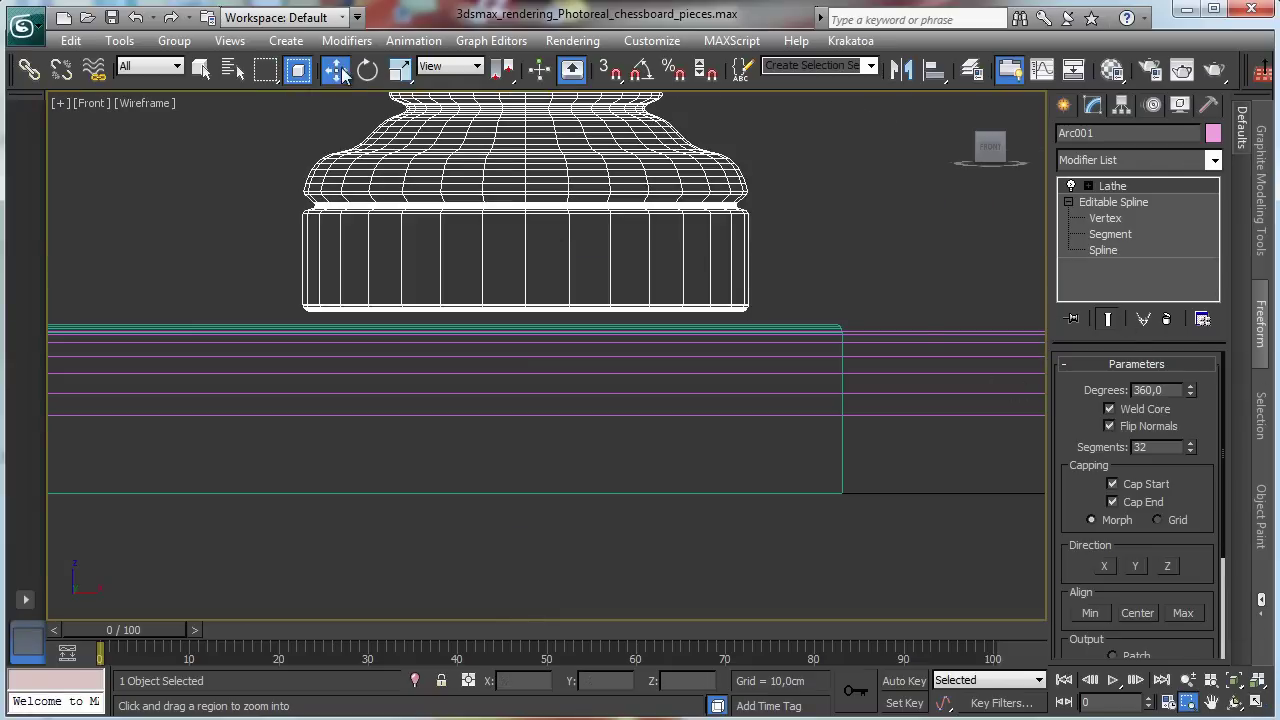
pyautogui.moveTo(237, 224); pyautogui.dragTo(890, 412)
pyautogui.press('w')
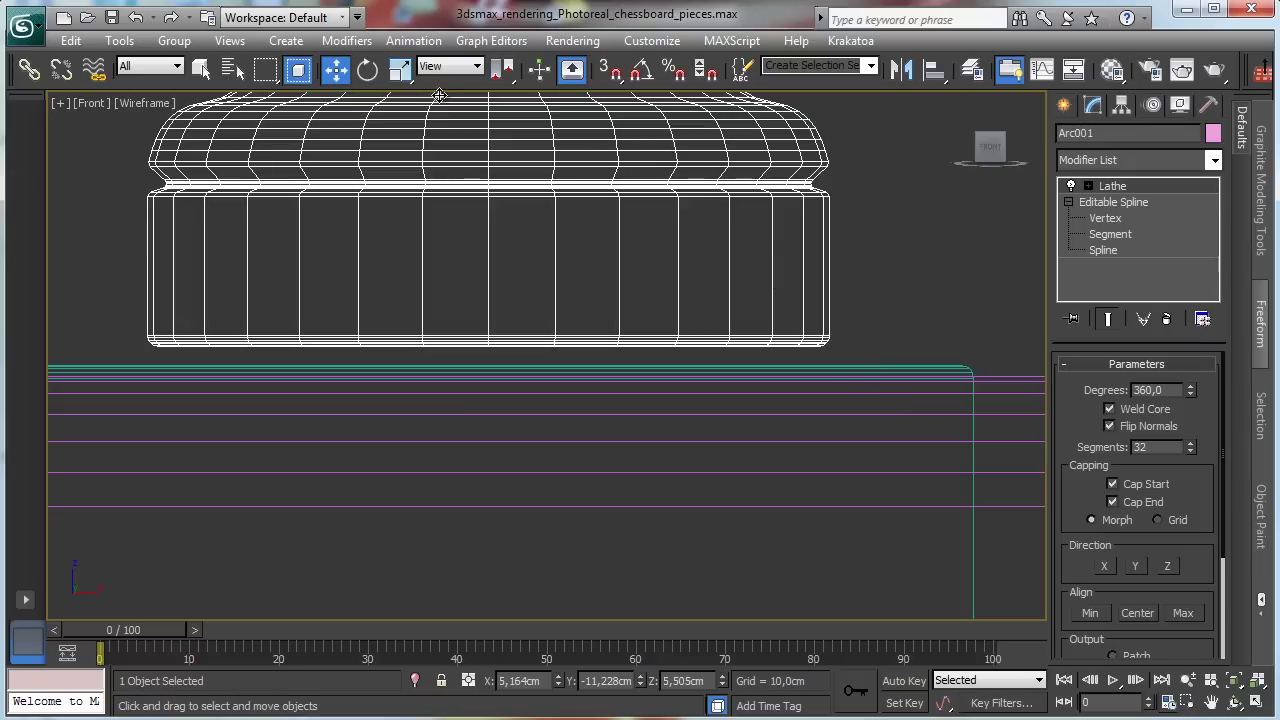
pyautogui.rightClick(338, 70)
pyautogui.moveTo(575, 273); pyautogui.dragTo(453, 382)
pyautogui.moveTo(498, 474); pyautogui.dragTo(501, 490)
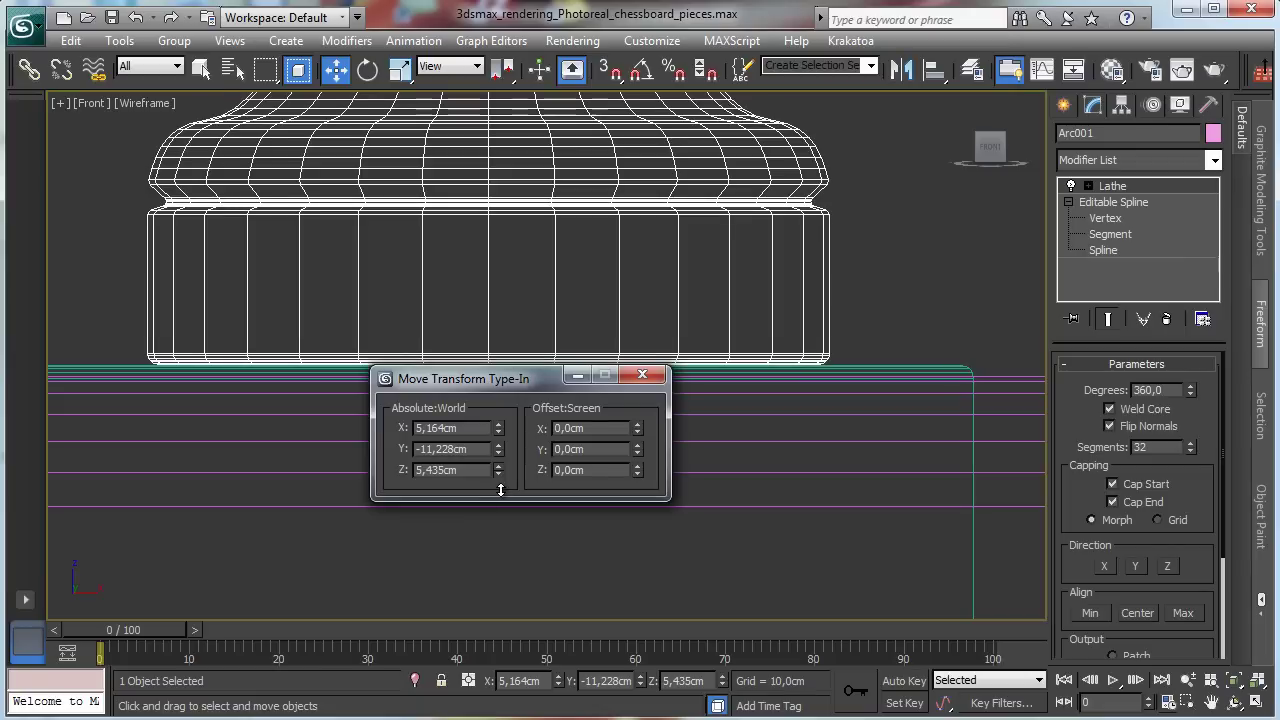
pyautogui.click(642, 374)
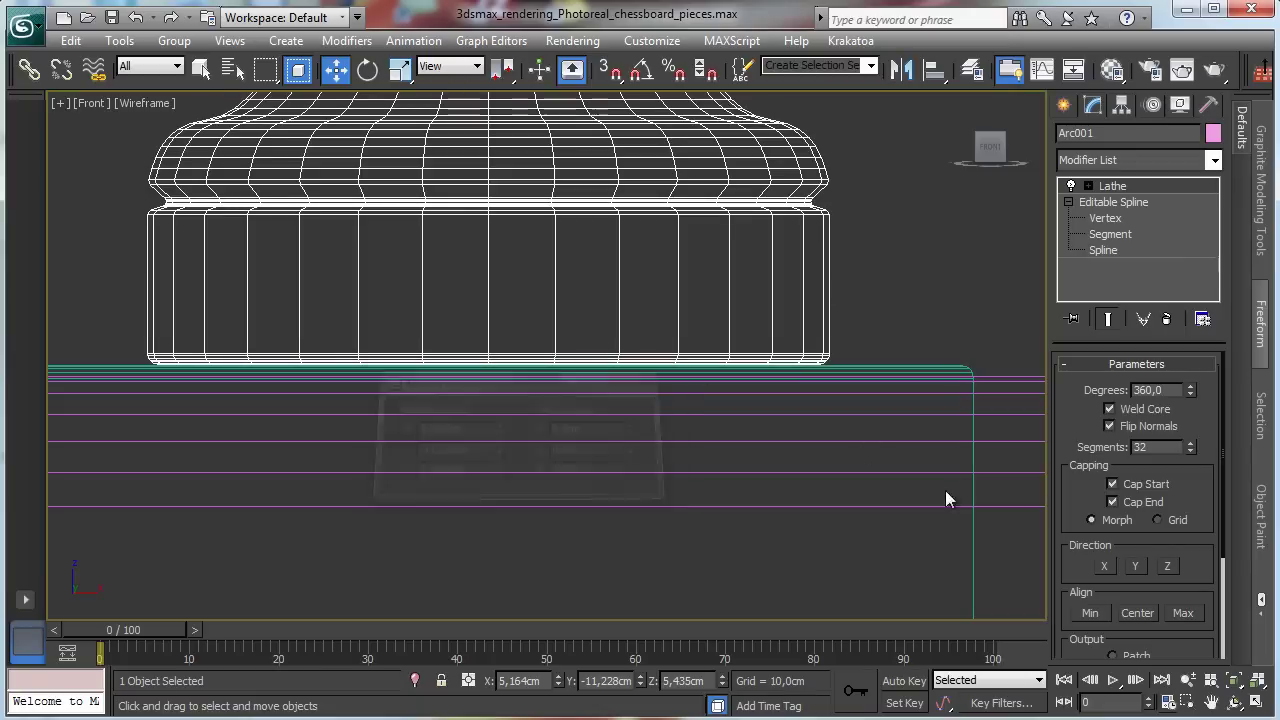
# Examine the pawn's size and placement on the corner square from several angles in the enlarged Perspective view
pyautogui.click(1256, 702)
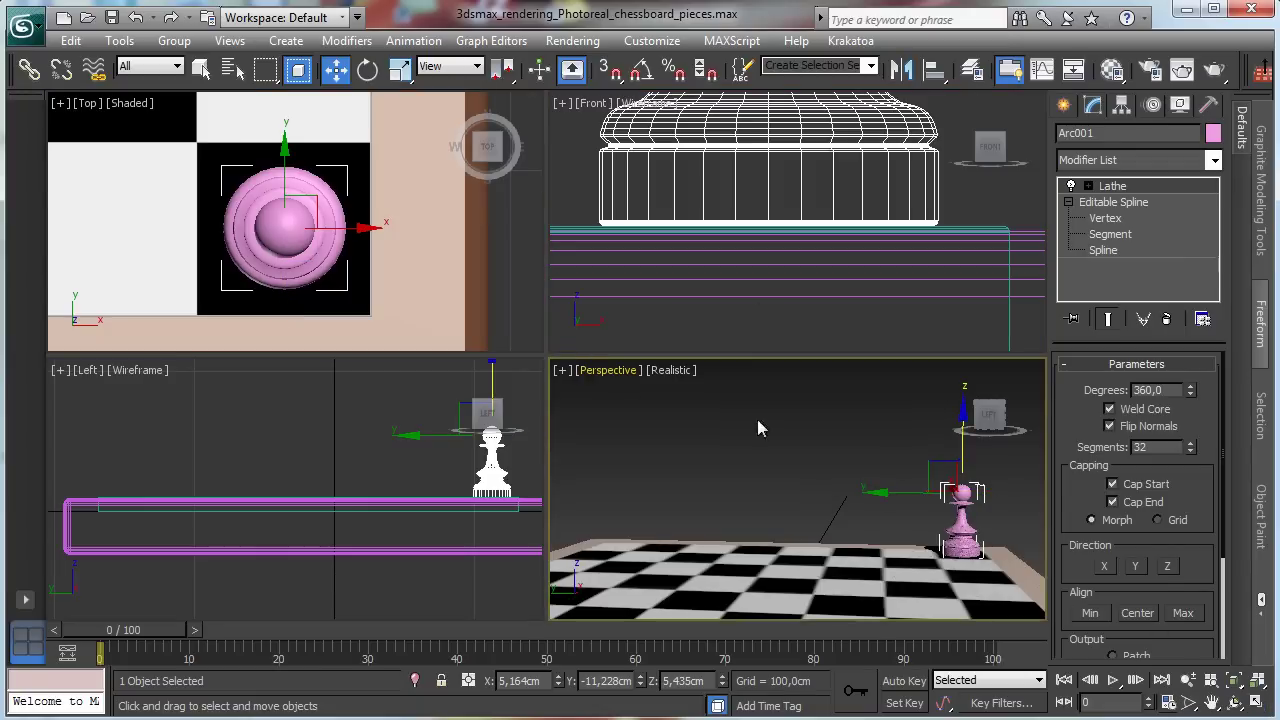
pyautogui.click(1256, 702)
pyautogui.click(1234, 702)
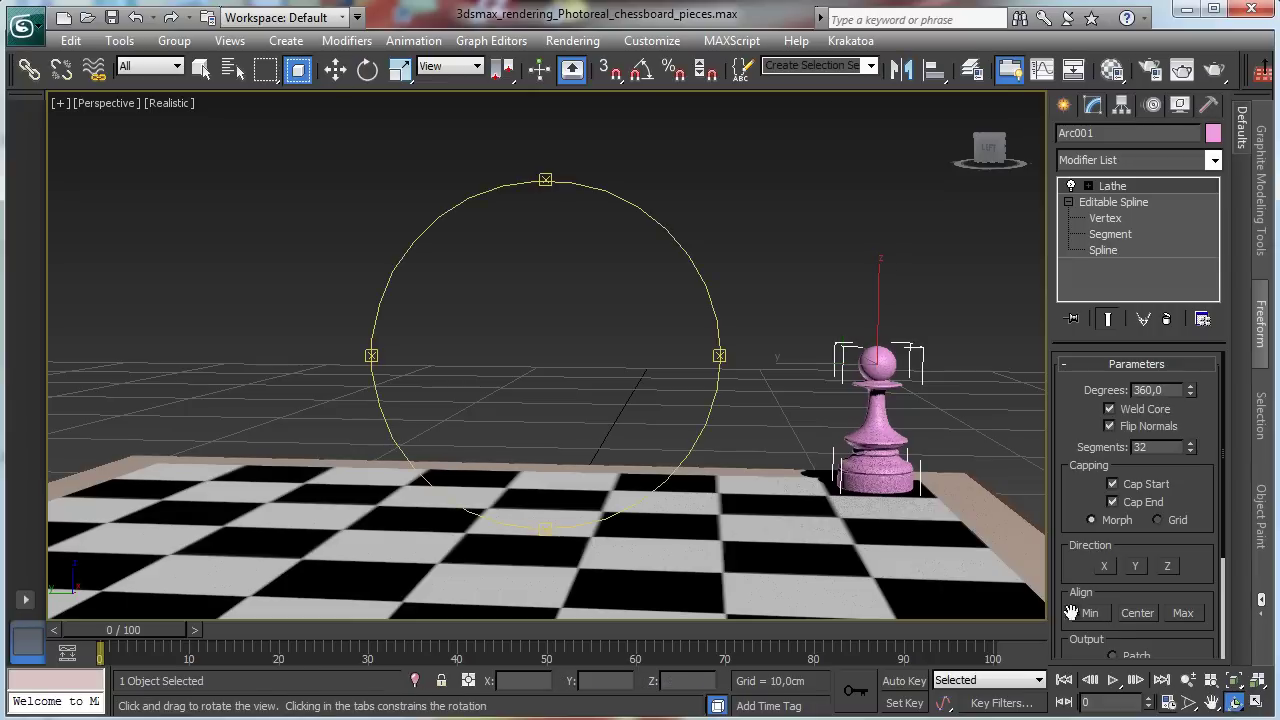
pyautogui.moveTo(615, 413); pyautogui.dragTo(345, 405)
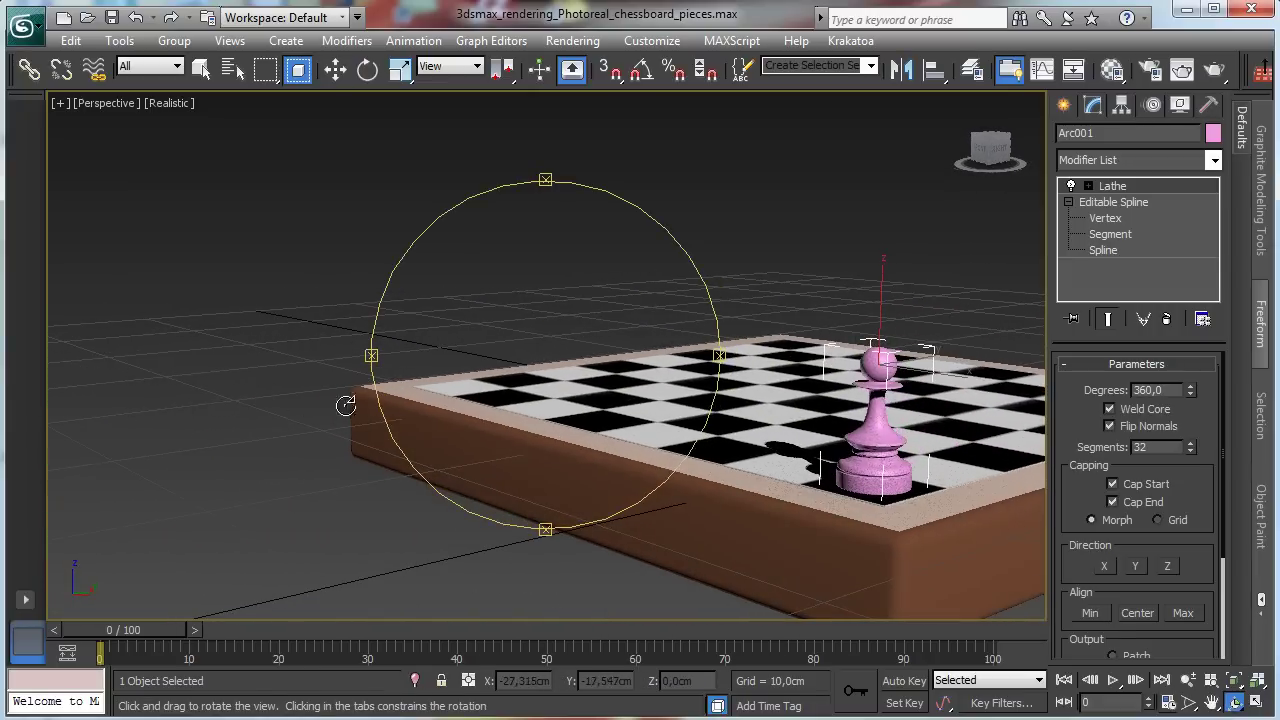
pyautogui.click(1211, 702)
pyautogui.moveTo(781, 478); pyautogui.dragTo(448, 404)
pyautogui.click(1188, 680)
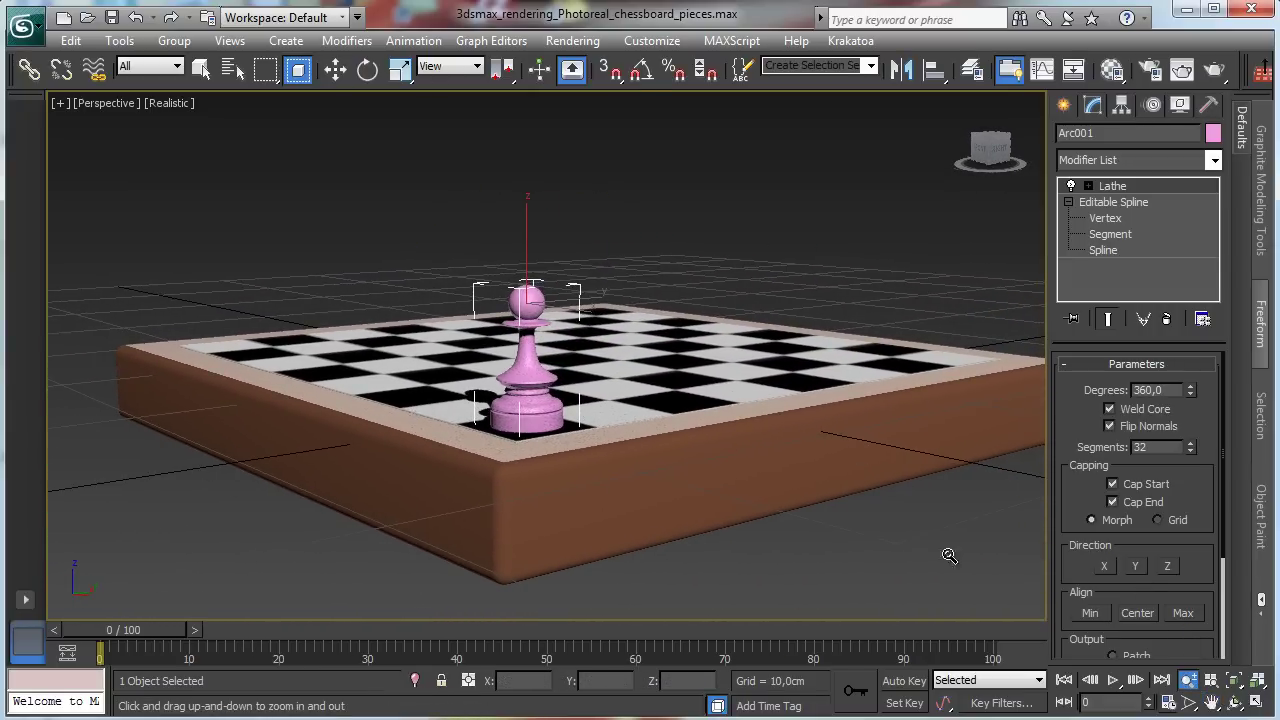
pyautogui.moveTo(605, 410); pyautogui.dragTo(628, 232)
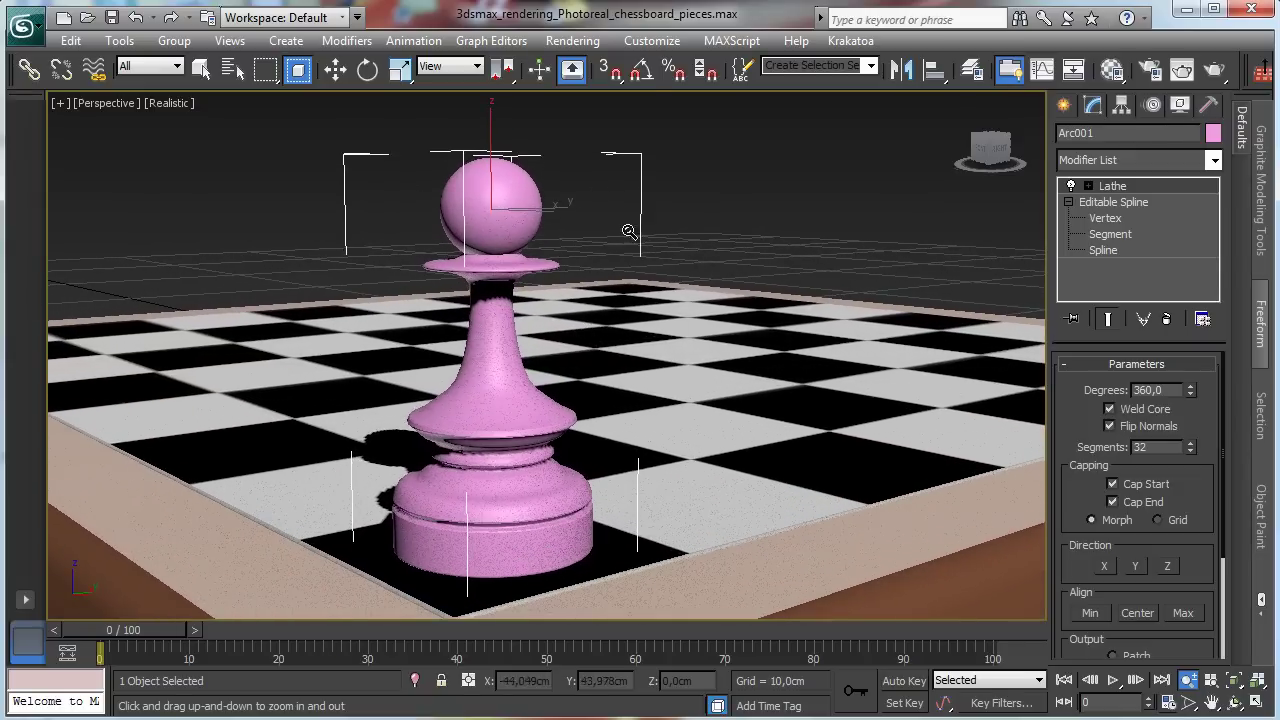
pyautogui.press('w')
pyautogui.click(1257, 680)
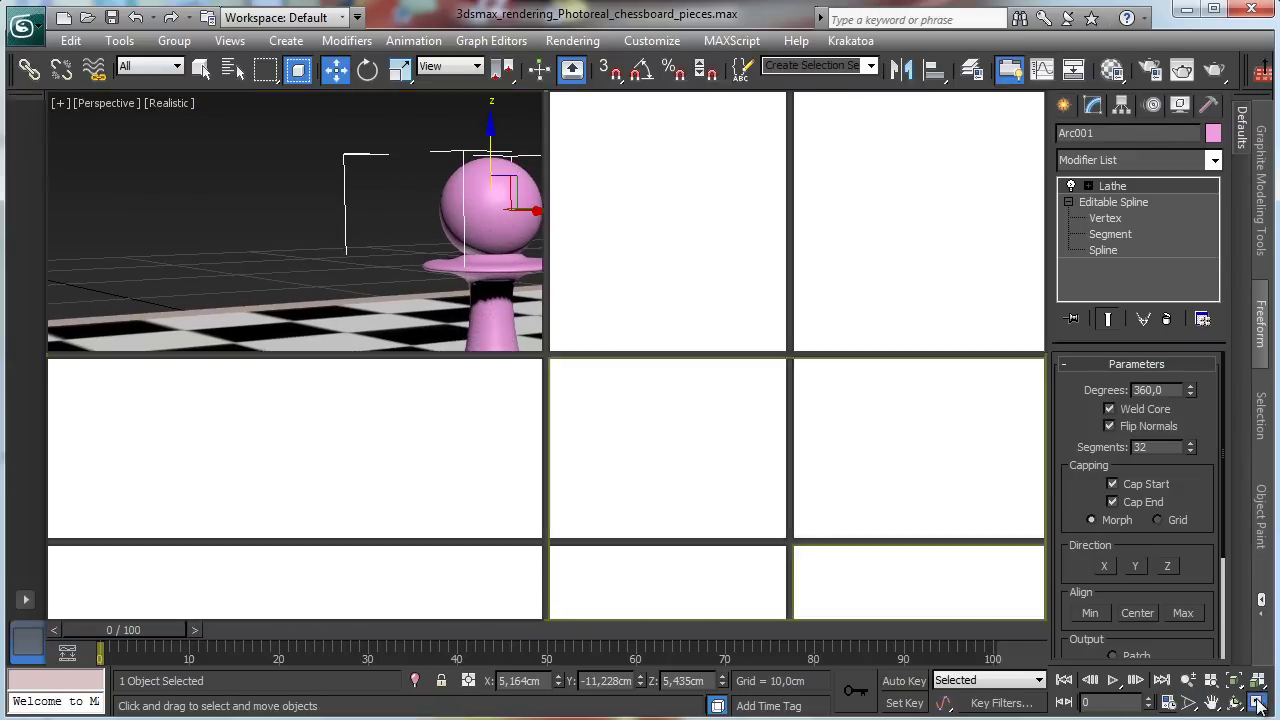
pyautogui.rightClick(520, 278)
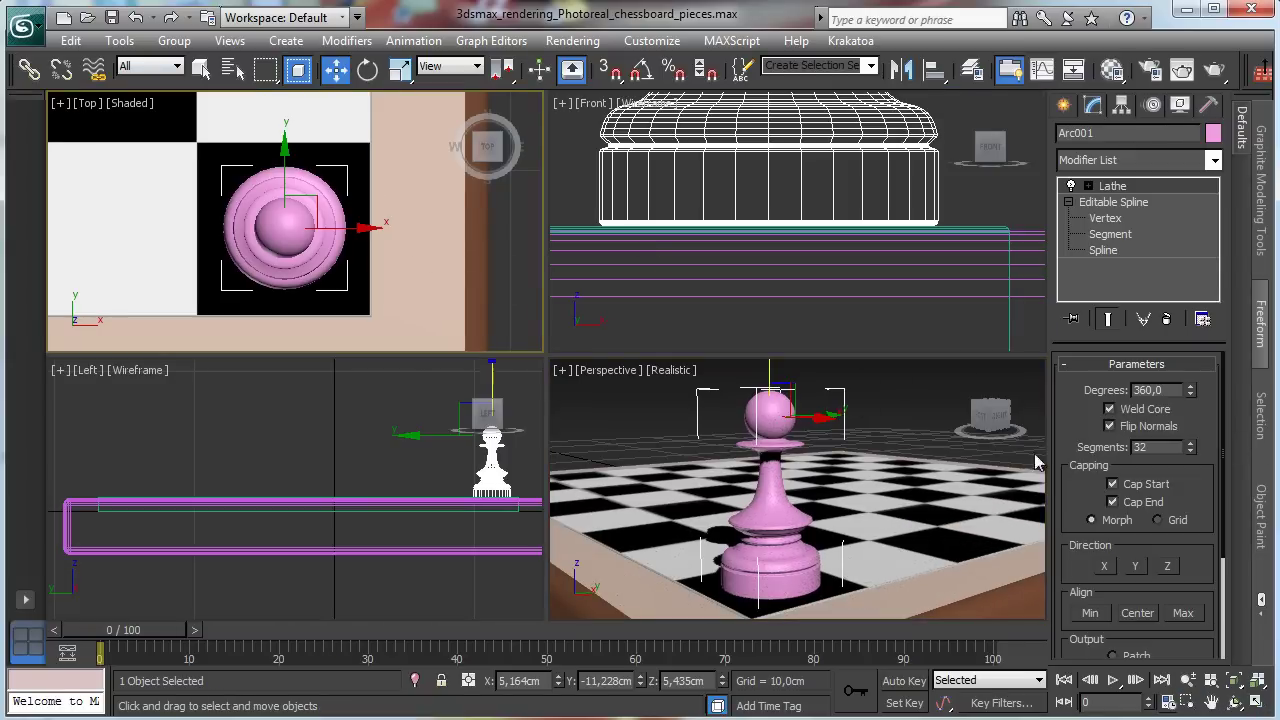
pyautogui.click(1188, 680)
pyautogui.moveTo(434, 240); pyautogui.dragTo(465, 380)
pyautogui.click(335, 68)
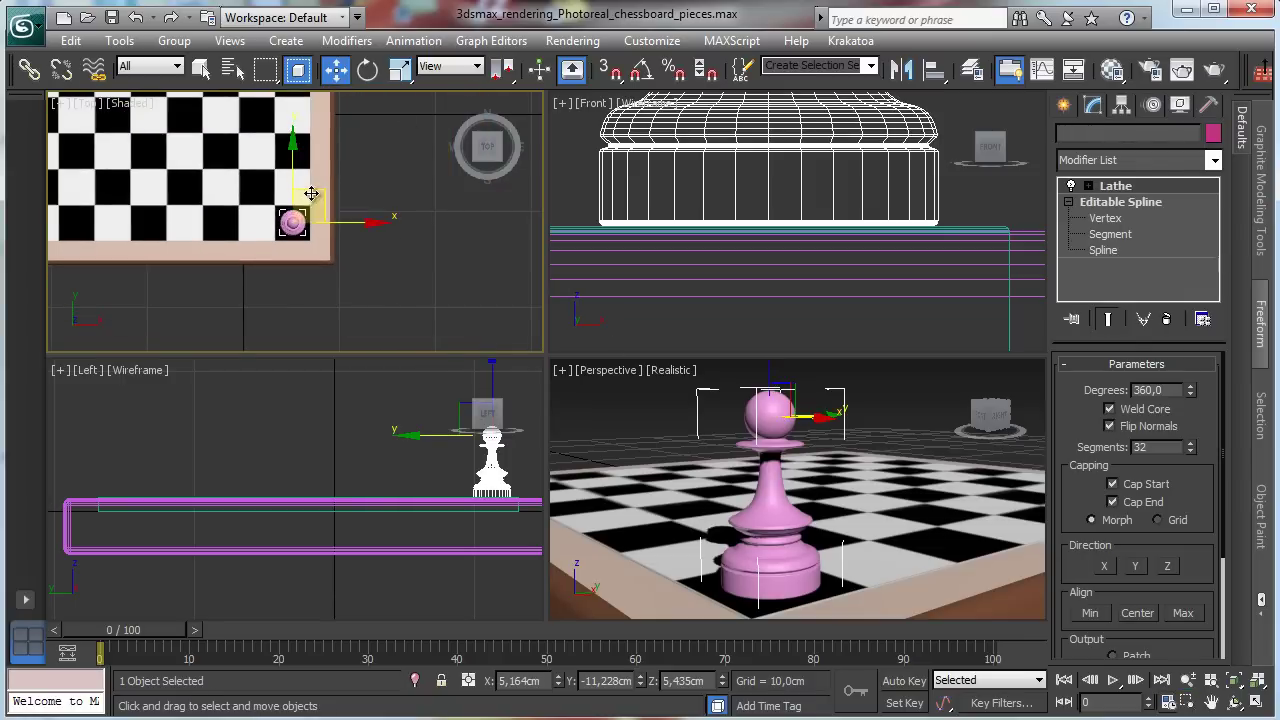
pyautogui.moveTo(306, 194)
pyautogui.keyDown('shift'); pyautogui.mouseDown()
pyautogui.moveTo(272, 153)
pyautogui.moveTo(285, 122)
pyautogui.moveTo(309, 126)
pyautogui.mouseUp(); pyautogui.keyUp('shift')
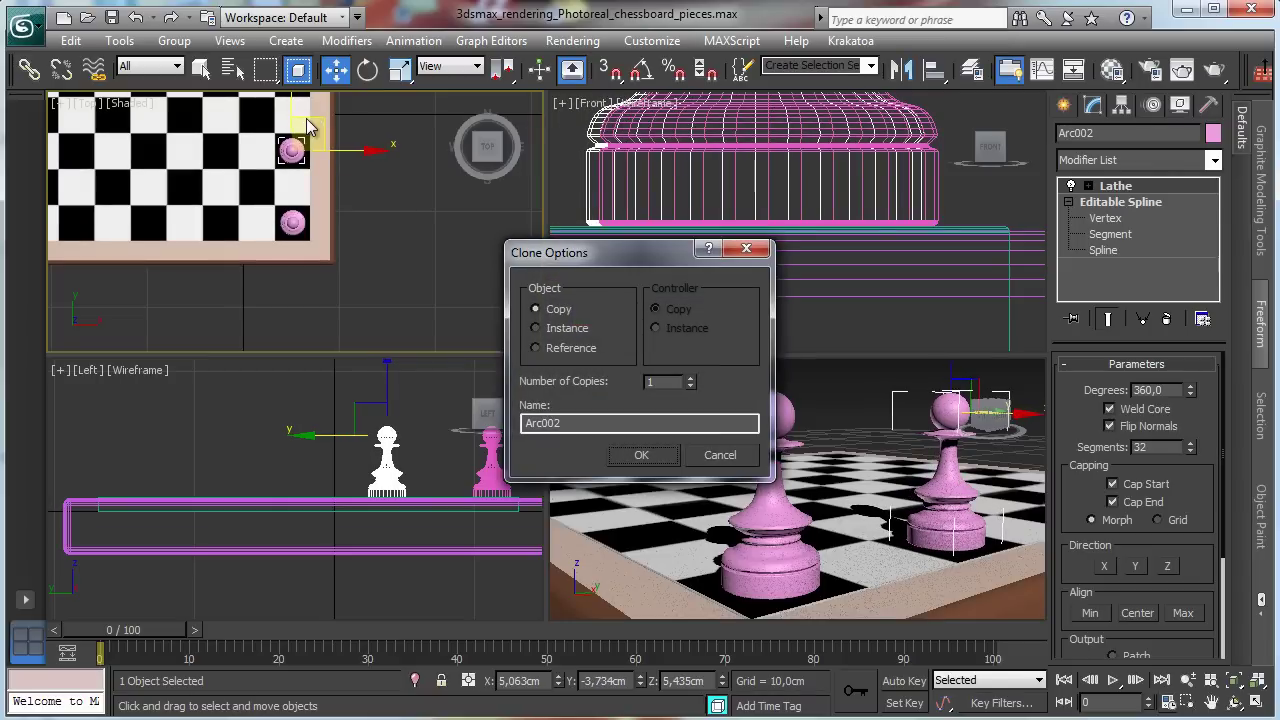
pyautogui.click(564, 331)
pyautogui.click(728, 458)
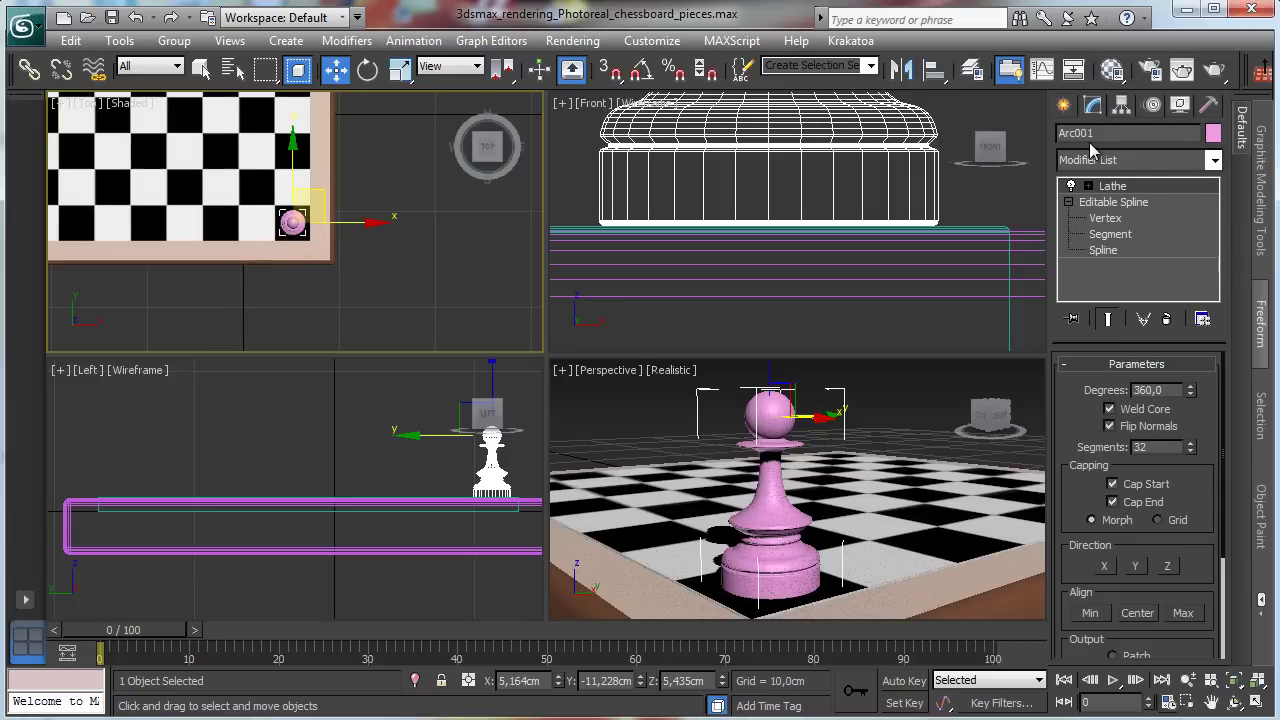
# Rename the pawn Chess Piece and clone it as an instance onto the black square two rows up and two columns left
pyautogui.click(1126, 136)
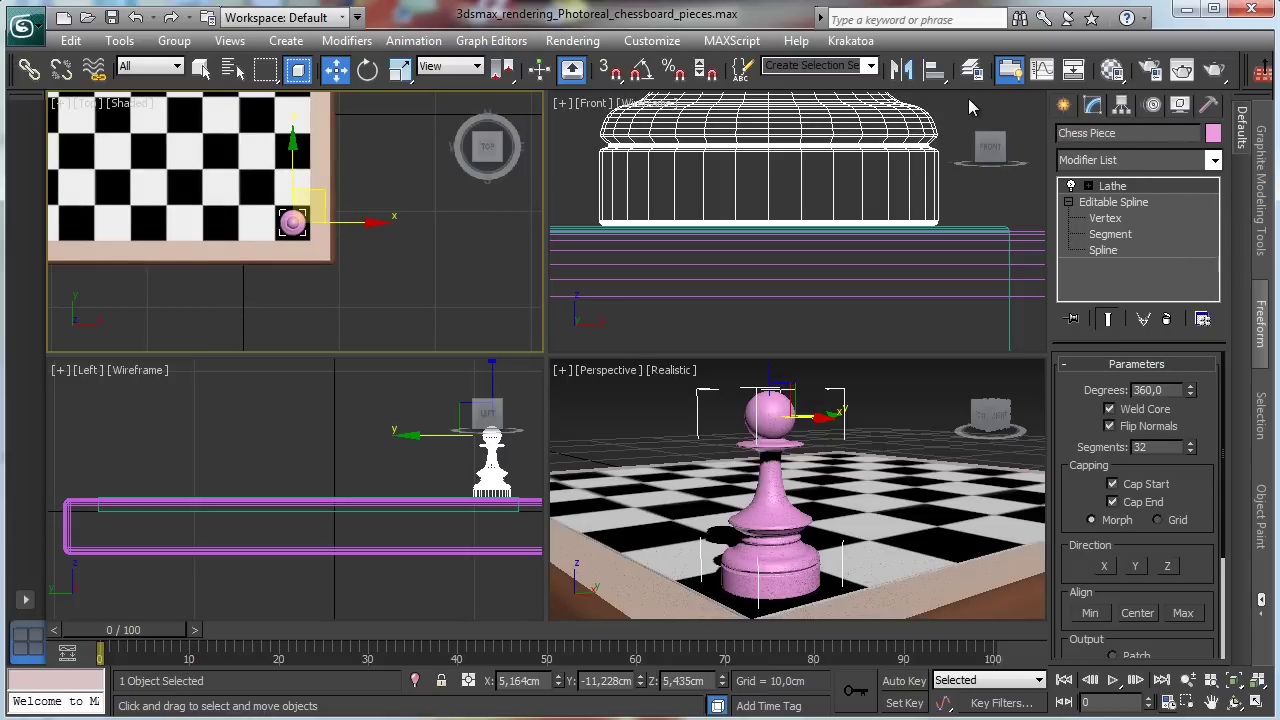
pyautogui.keyDown('shift'); pyautogui.moveTo(324, 192); pyautogui.dragTo(254, 120); pyautogui.keyUp('shift')
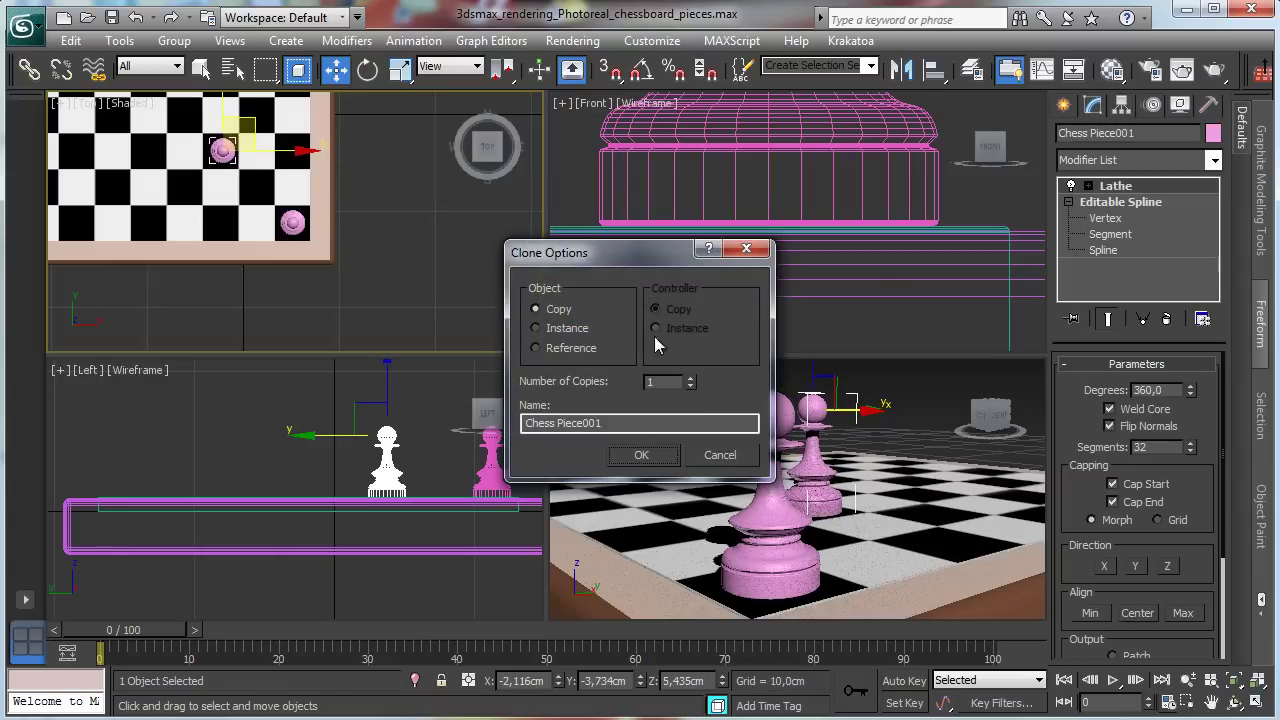
pyautogui.click(537, 328)
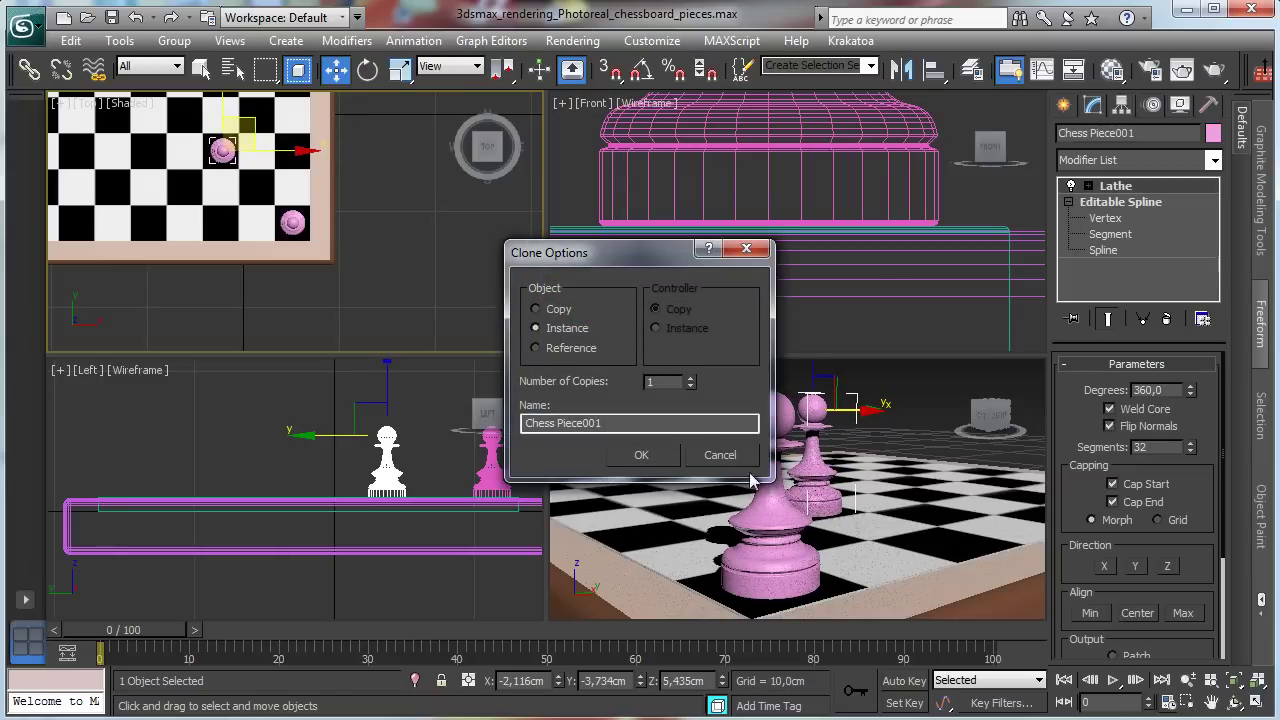
pyautogui.click(641, 455)
# Clone two more pawns, one two squares above the corner pawn and one on the next row up, three columns left
pyautogui.keyDown('shift'); pyautogui.moveTo(257, 124); pyautogui.dragTo(324, 125); pyautogui.keyUp('shift')
pyautogui.click(645, 455)
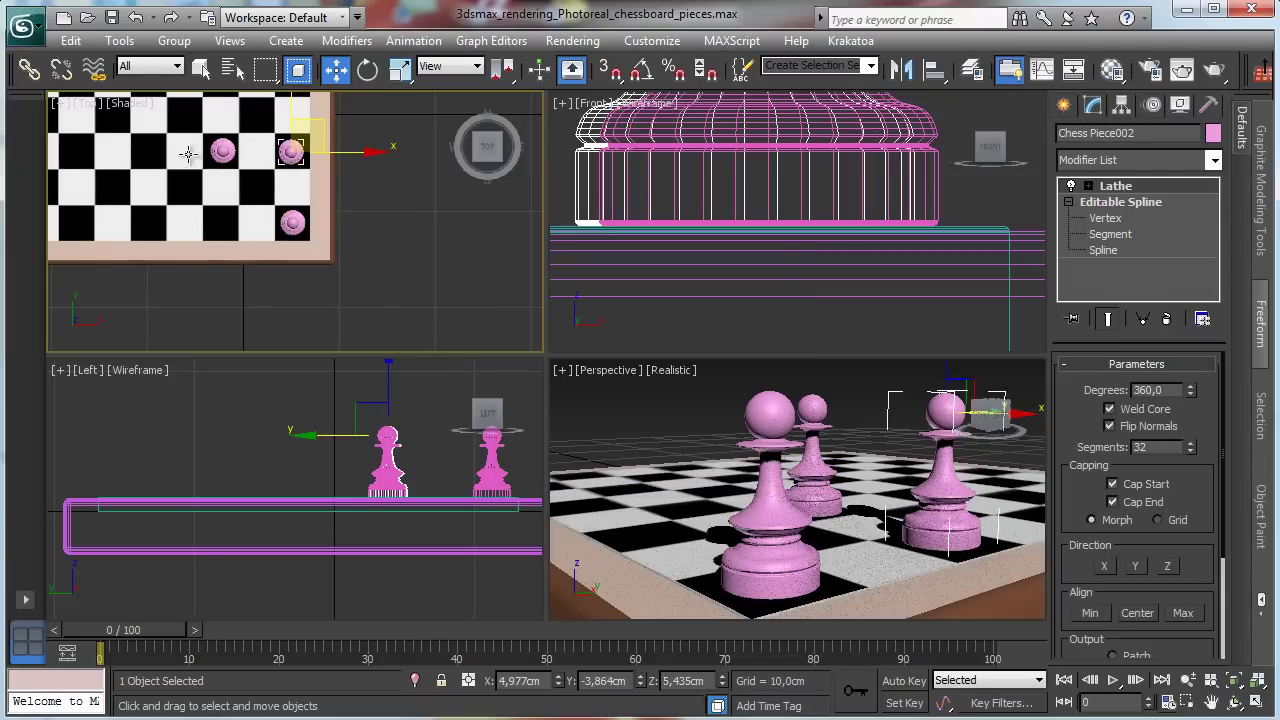
pyautogui.keyDown('shift'); pyautogui.moveTo(317, 134); pyautogui.dragTo(175, 93); pyautogui.keyUp('shift')
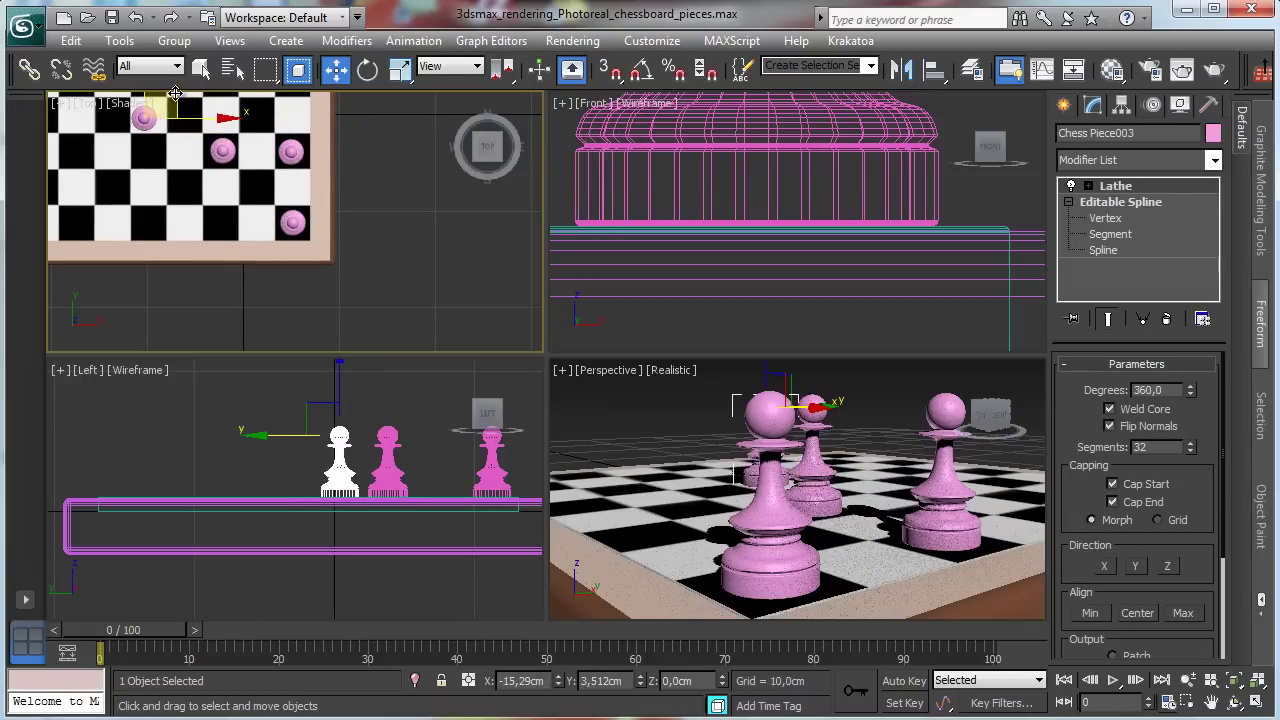
pyautogui.moveTo(175, 93)
pyautogui.keyDown('shift'); pyautogui.mouseDown()
pyautogui.moveTo(214, 89)
pyautogui.moveTo(178, 150)
pyautogui.moveTo(213, 160)
pyautogui.mouseUp(); pyautogui.keyUp('shift')
pyautogui.click(646, 451)
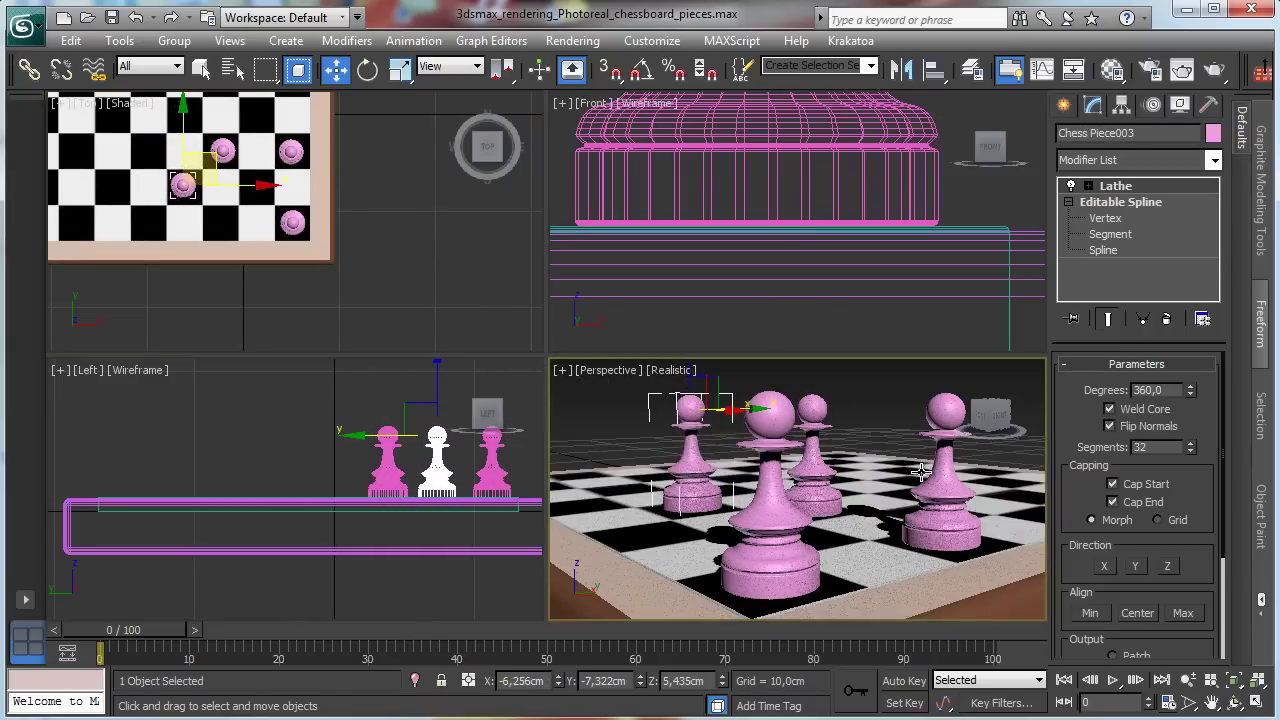
# Assign a new material named White pieces to three pawns, leaving out the one three columns left of the corner pawn
pyautogui.click(1252, 705)
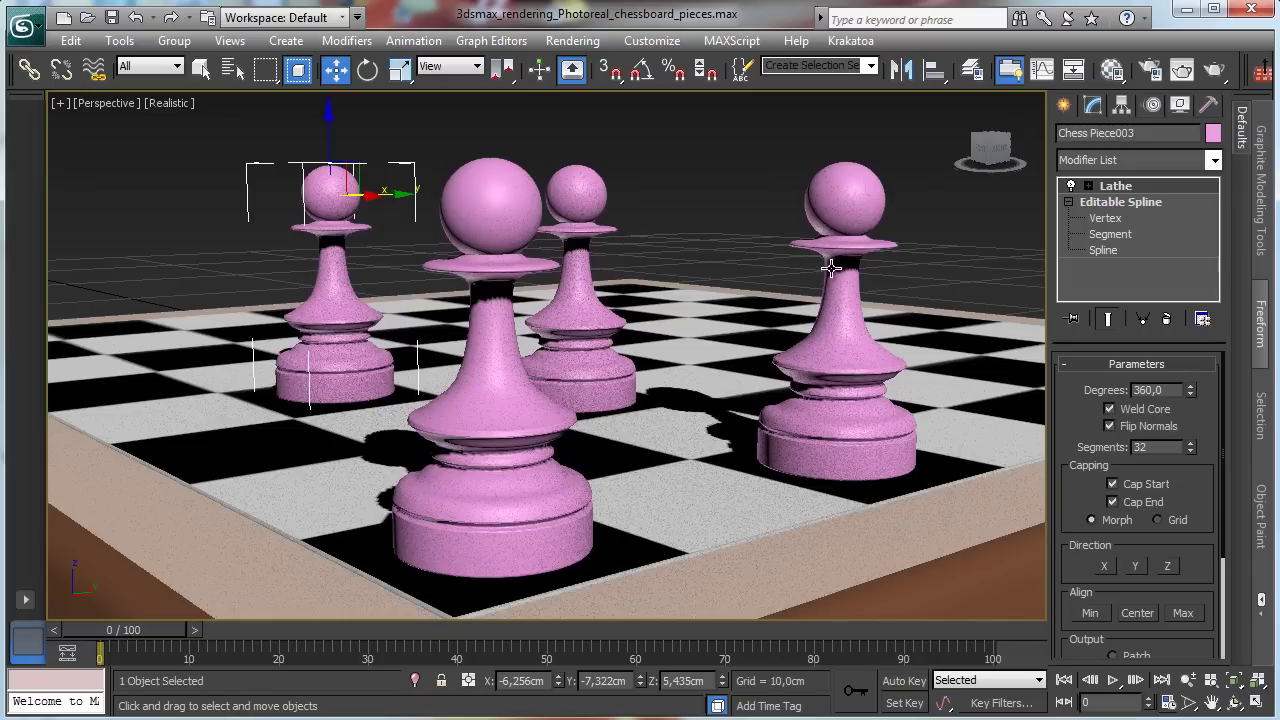
pyautogui.click(854, 210)
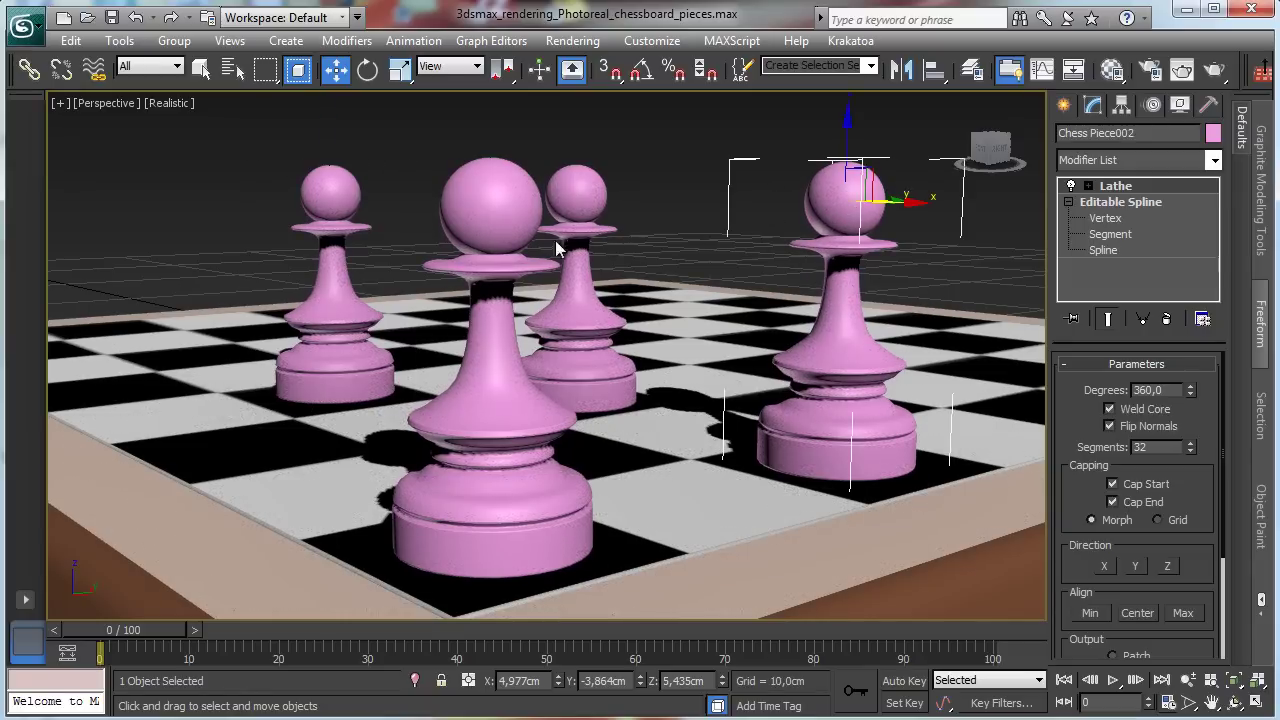
pyautogui.keyDown('ctrl'); pyautogui.click(574, 268); pyautogui.keyUp('ctrl')
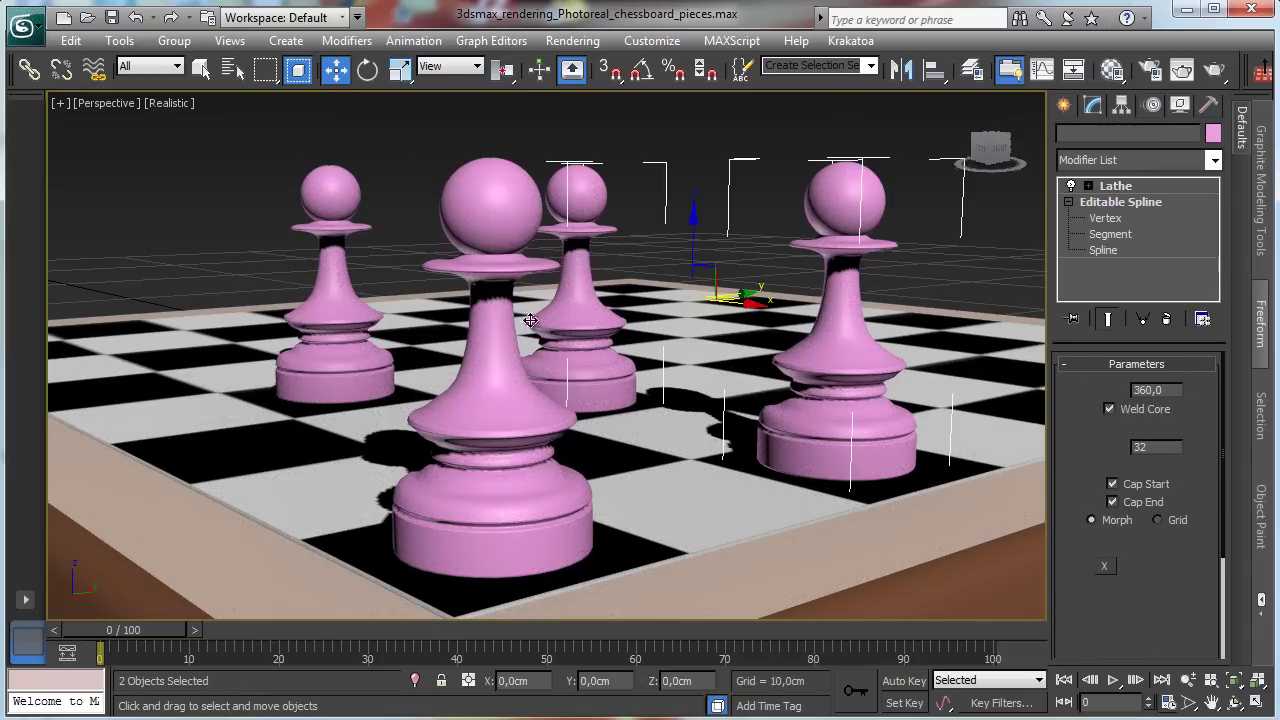
pyautogui.keyDown('ctrl'); pyautogui.click(527, 437); pyautogui.keyUp('ctrl')
pyautogui.click(1112, 70)
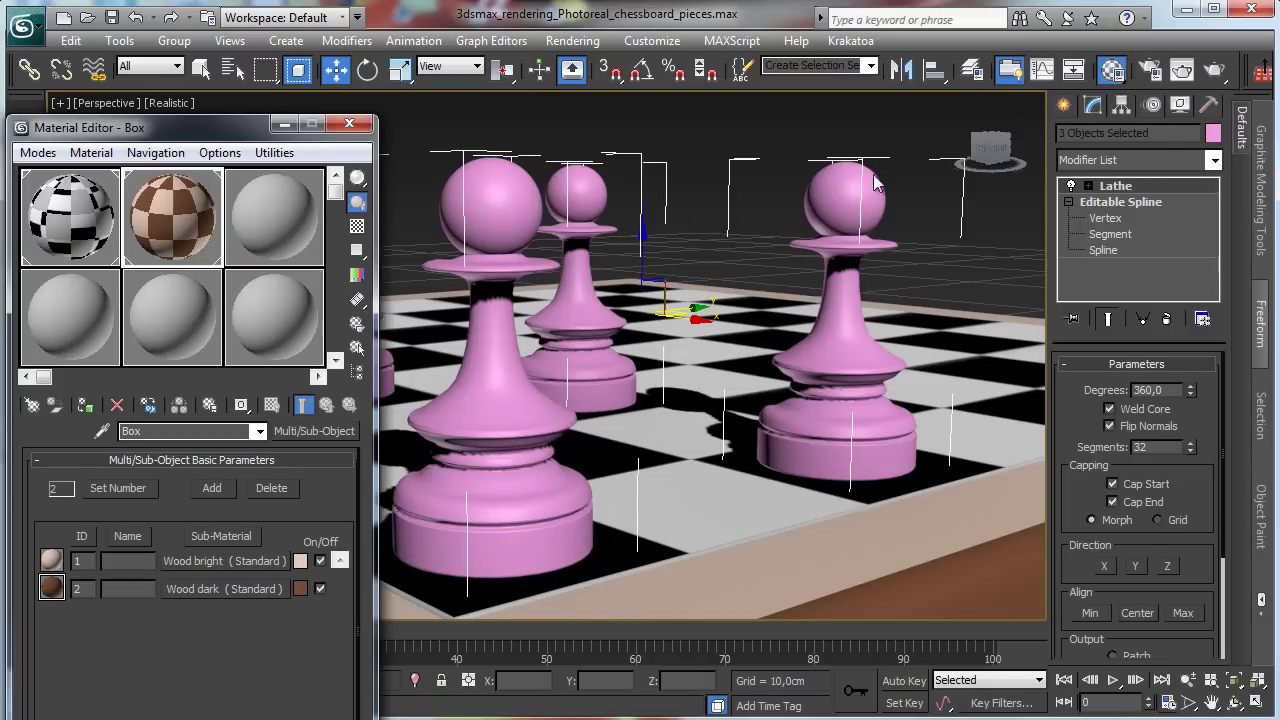
pyautogui.click(295, 210)
pyautogui.moveTo(235, 128); pyautogui.dragTo(332, 39)
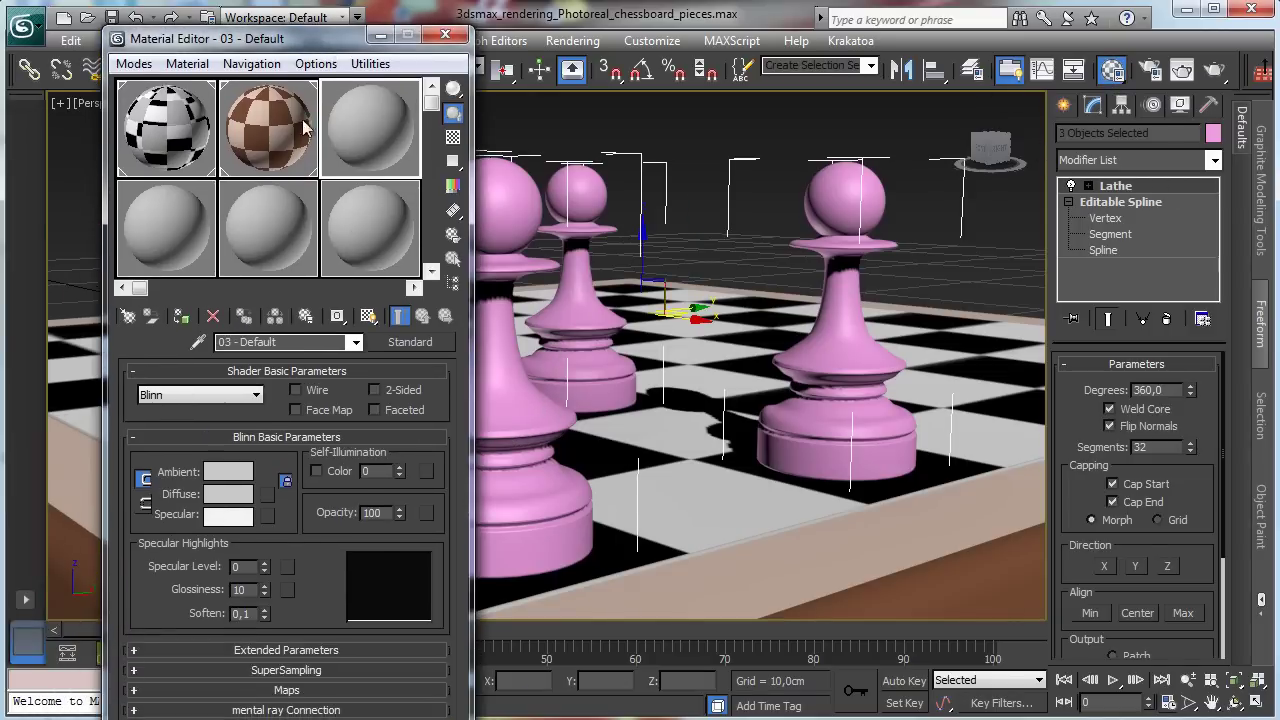
pyautogui.tripleClick(290, 342)
pyautogui.press('BackSpace')
pyautogui.write('White pieces')
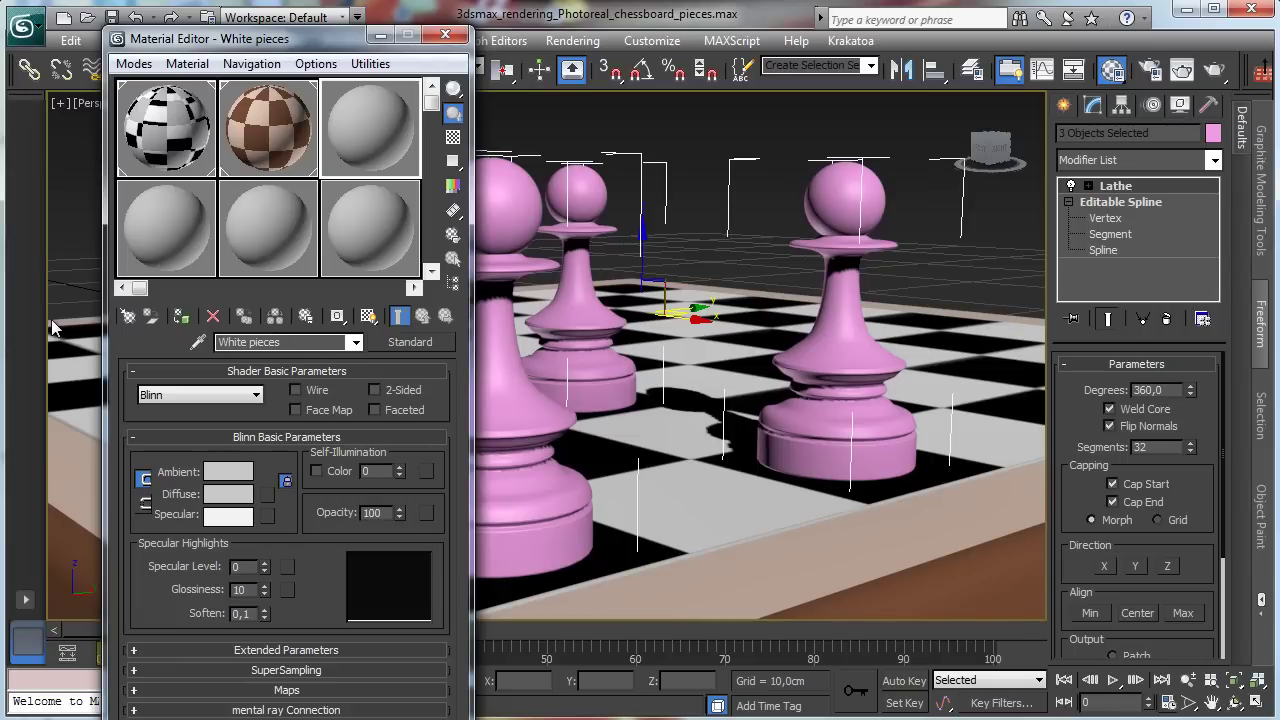
pyautogui.click(181, 316)
# Set the diffuse color of the White pieces material to white
pyautogui.click(228, 494)
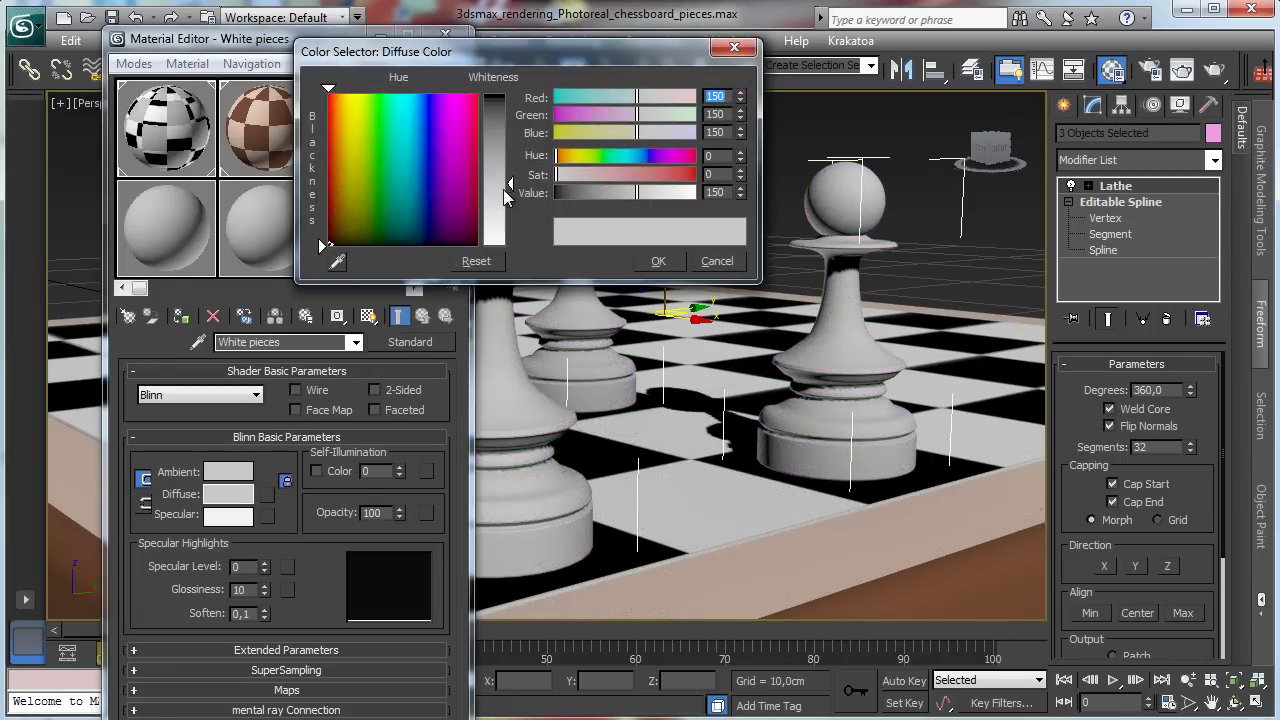
pyautogui.moveTo(660, 192); pyautogui.dragTo(700, 192)
pyautogui.press('Return')
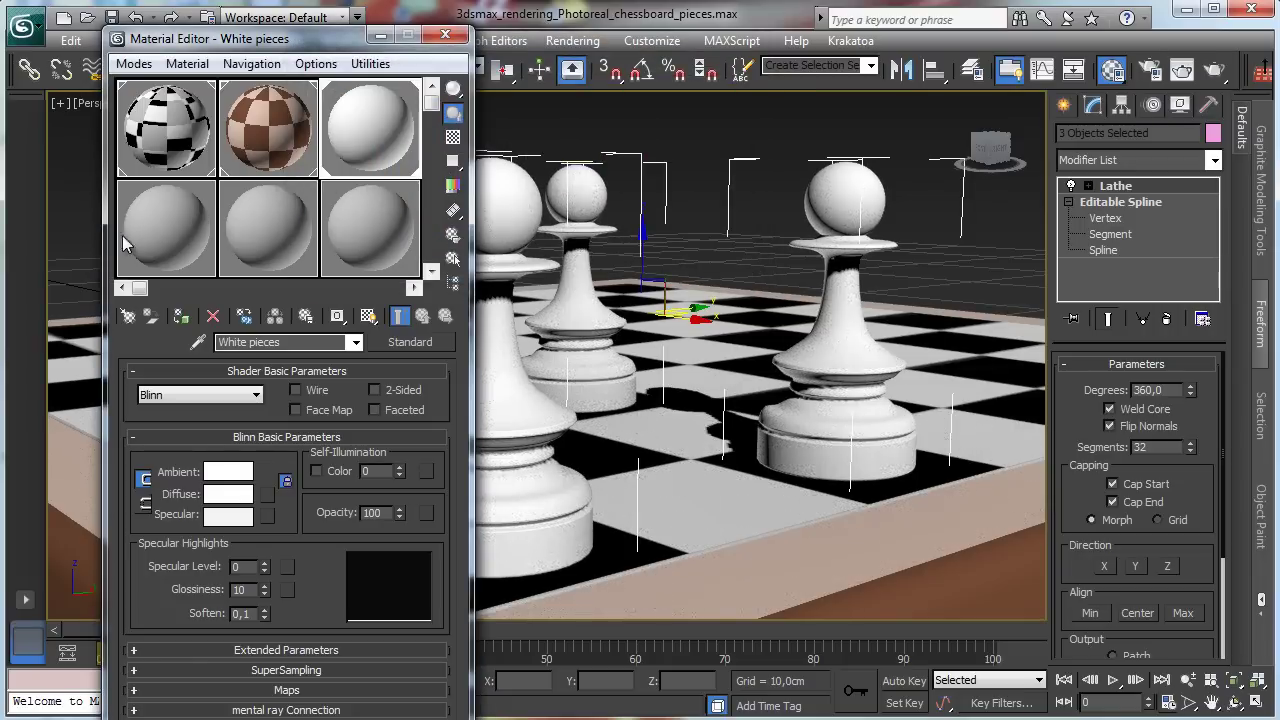
# Assign an unused material slot to the remaining pink pawn and name the material Black pieces
pyautogui.click(174, 245)
pyautogui.moveTo(250, 39); pyautogui.dragTo(810, 62)
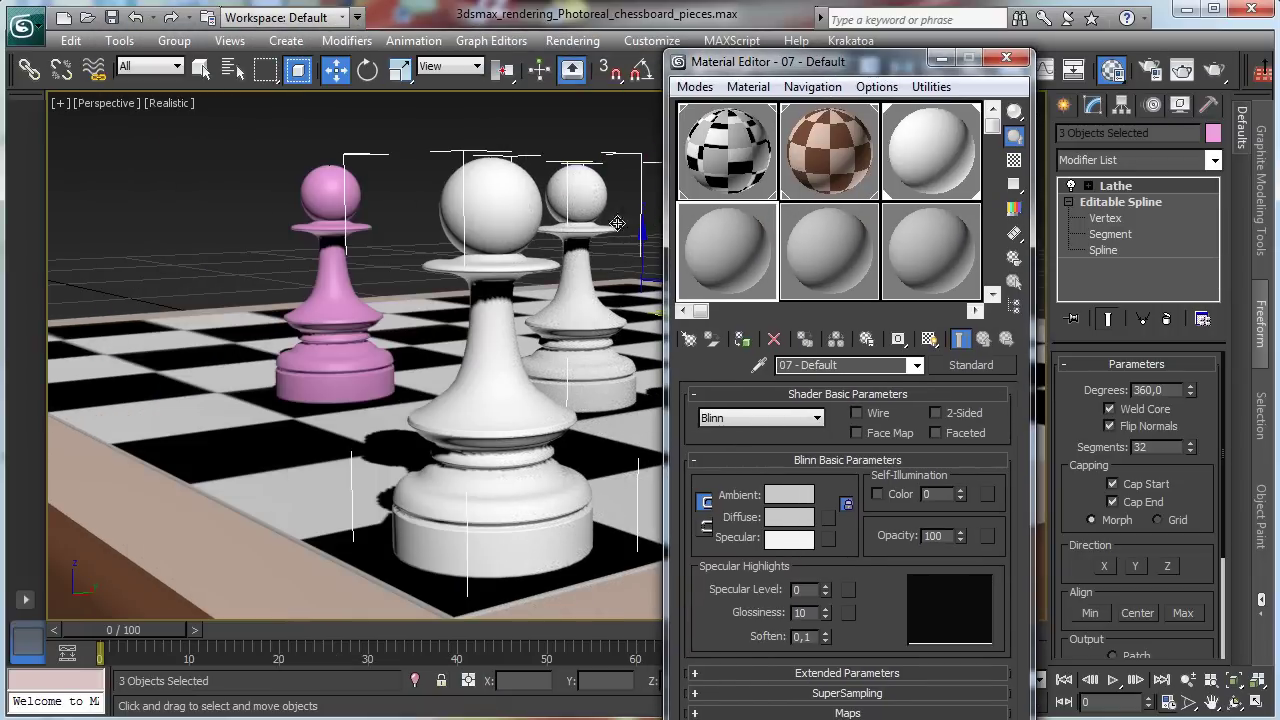
pyautogui.click(327, 273)
pyautogui.click(741, 339)
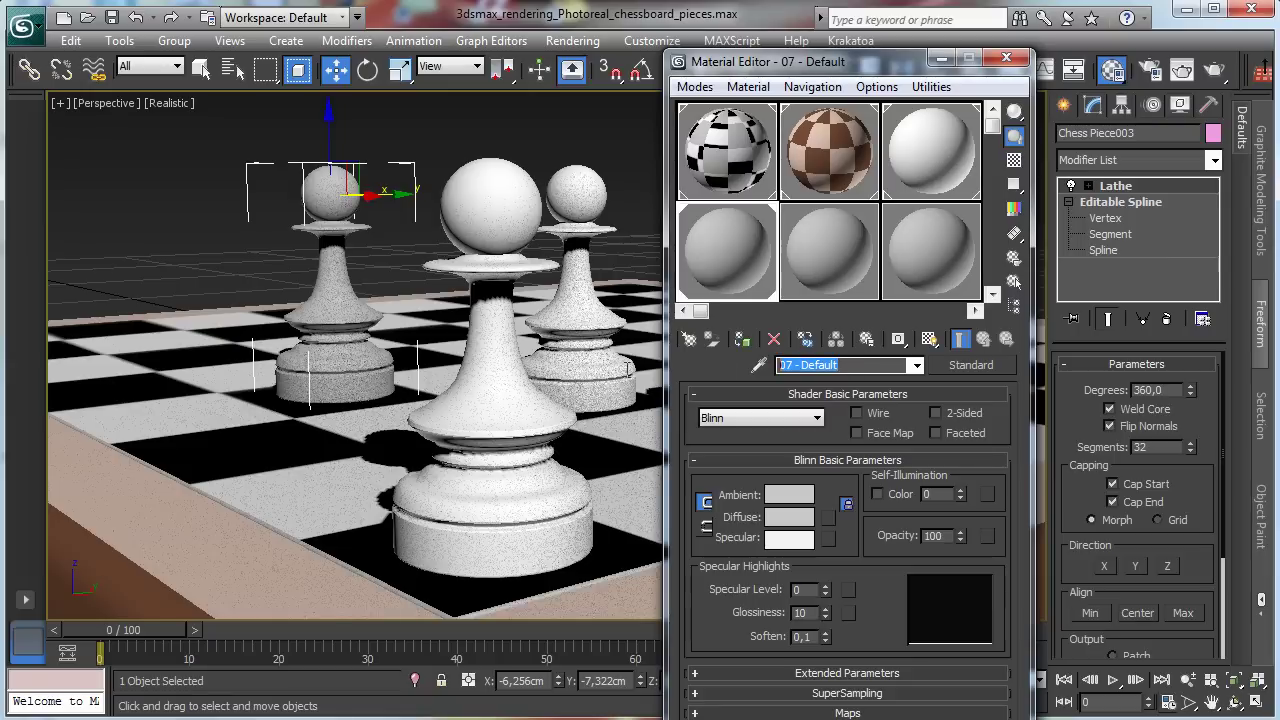
pyautogui.write('Black pieces')
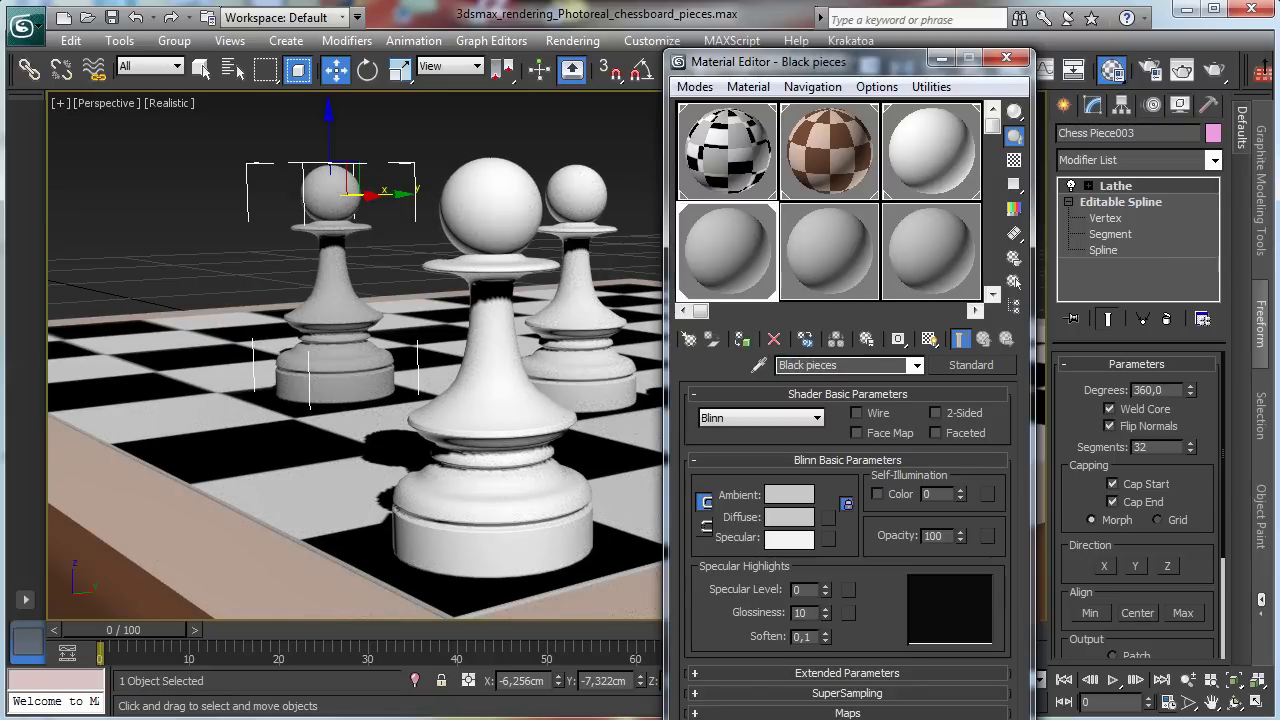
# Give the Black pieces material a black diffuse color and a specular level of 14, and close the Material Editor
pyautogui.click(805, 515)
pyautogui.moveTo(690, 191); pyautogui.dragTo(565, 191)
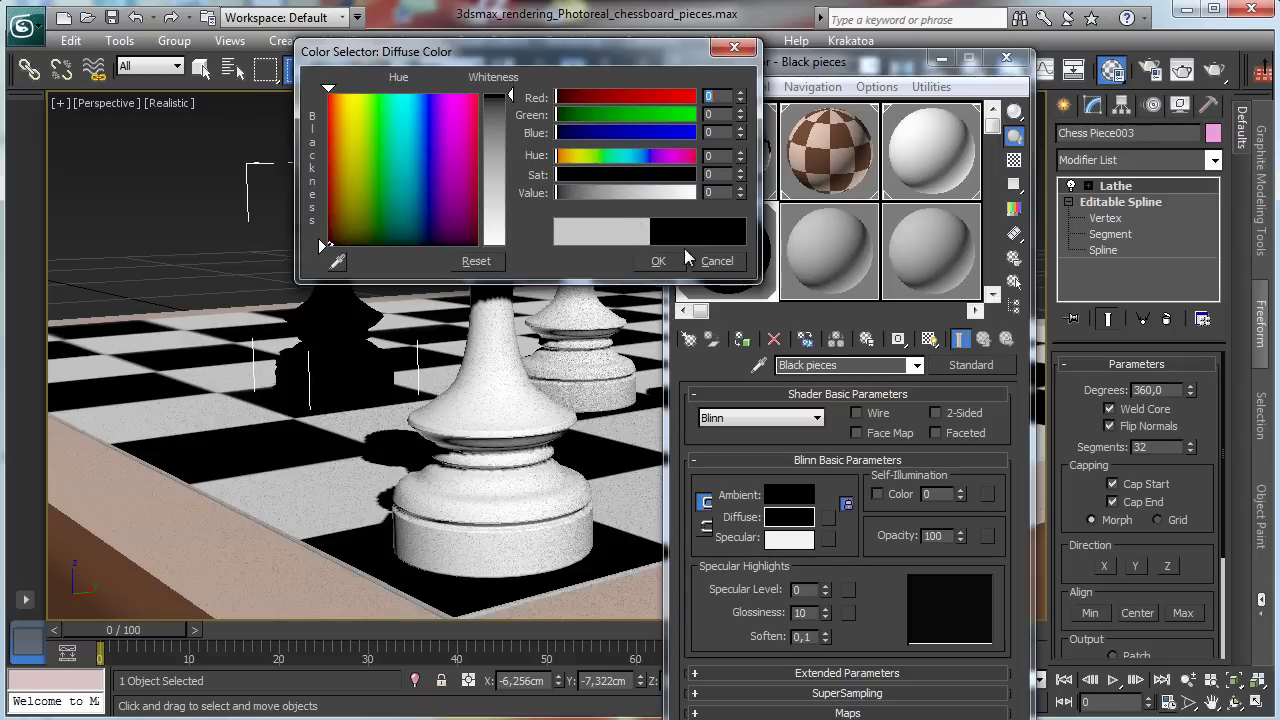
pyautogui.click(656, 260)
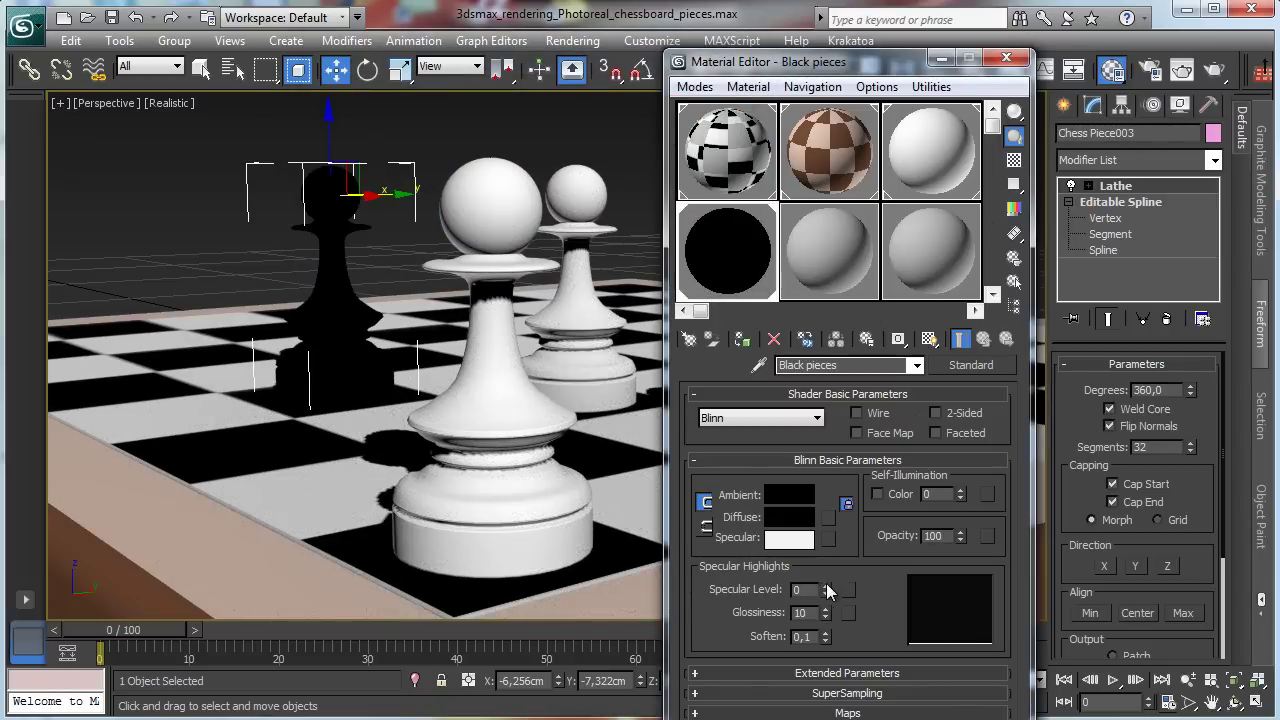
pyautogui.moveTo(826, 590); pyautogui.dragTo(822, 555)
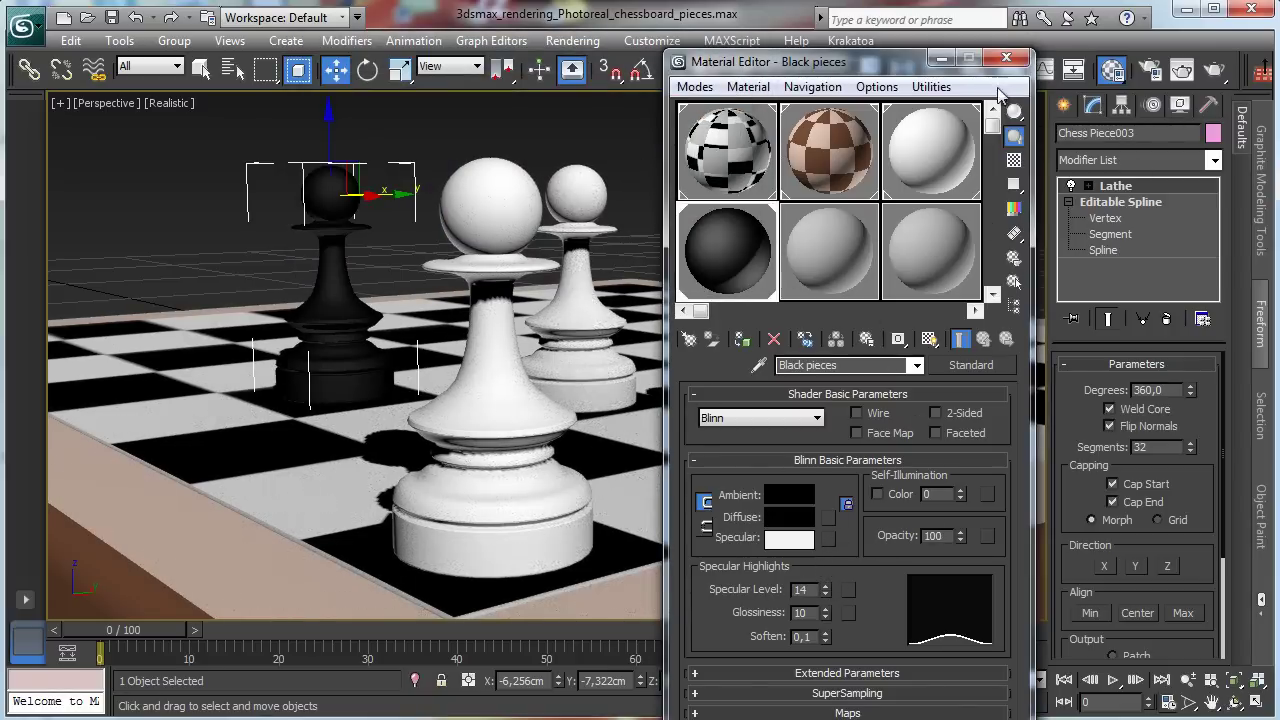
pyautogui.click(1006, 58)
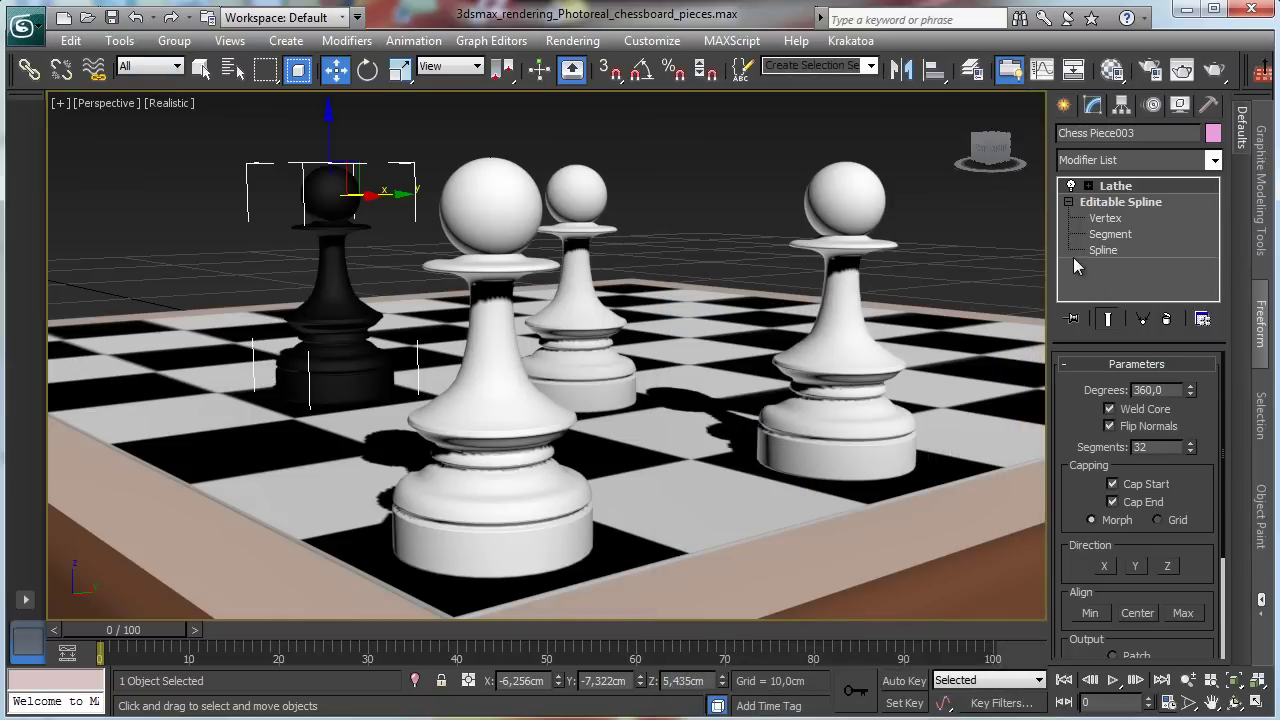
# Create a VRayPhysicalCamera in the Top view from outside the board's corner, targeted at the black pawn, and look through it
pyautogui.click(1063, 105)
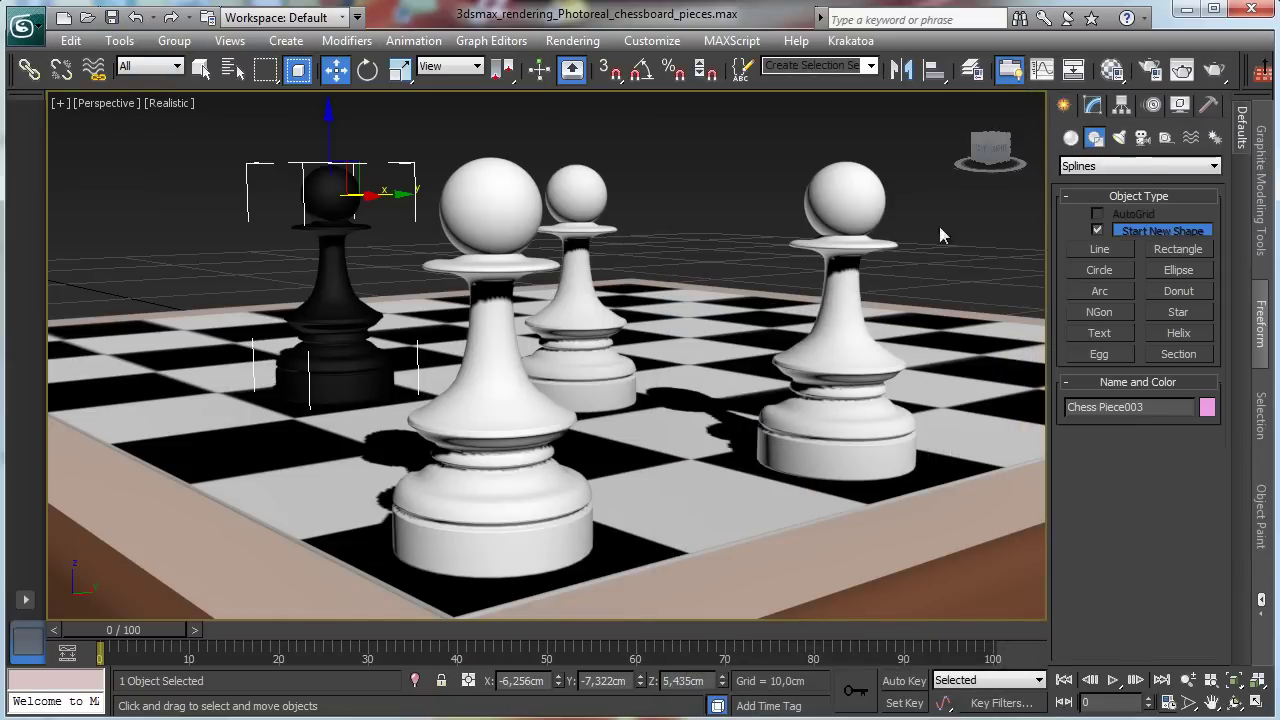
pyautogui.click(1142, 137)
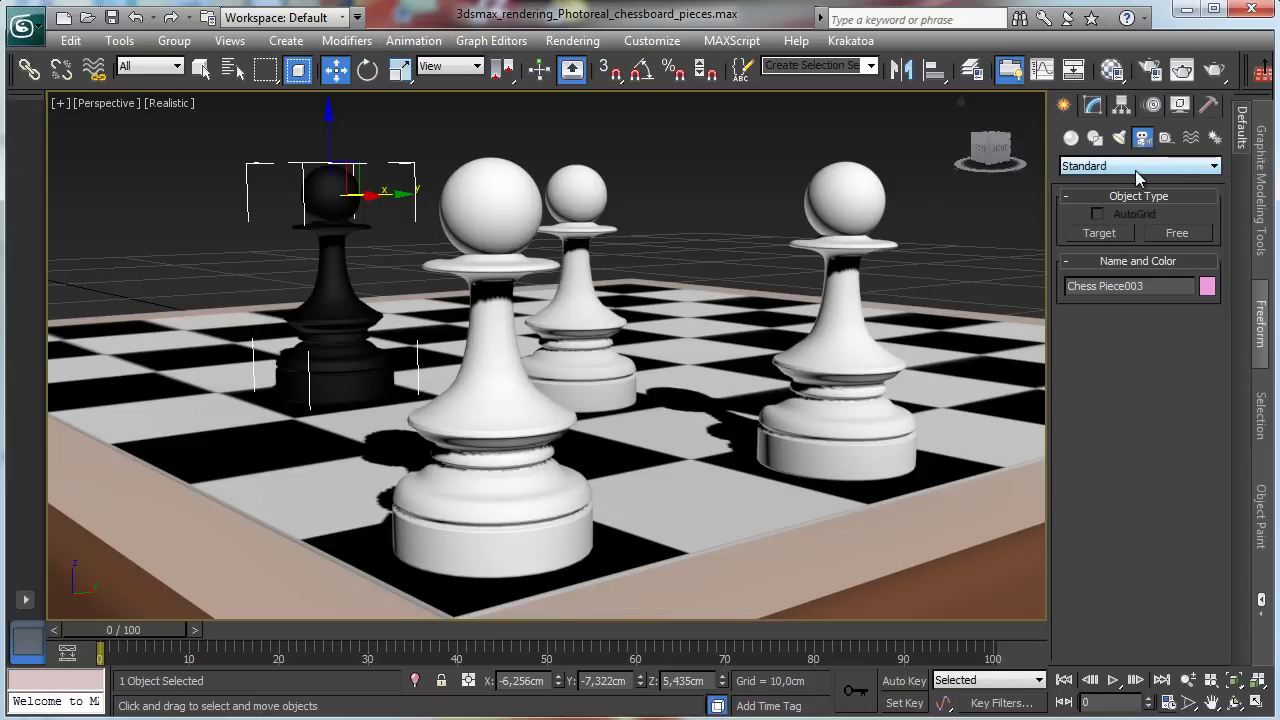
pyautogui.click(1135, 168)
pyautogui.click(1129, 202)
pyautogui.click(1256, 701)
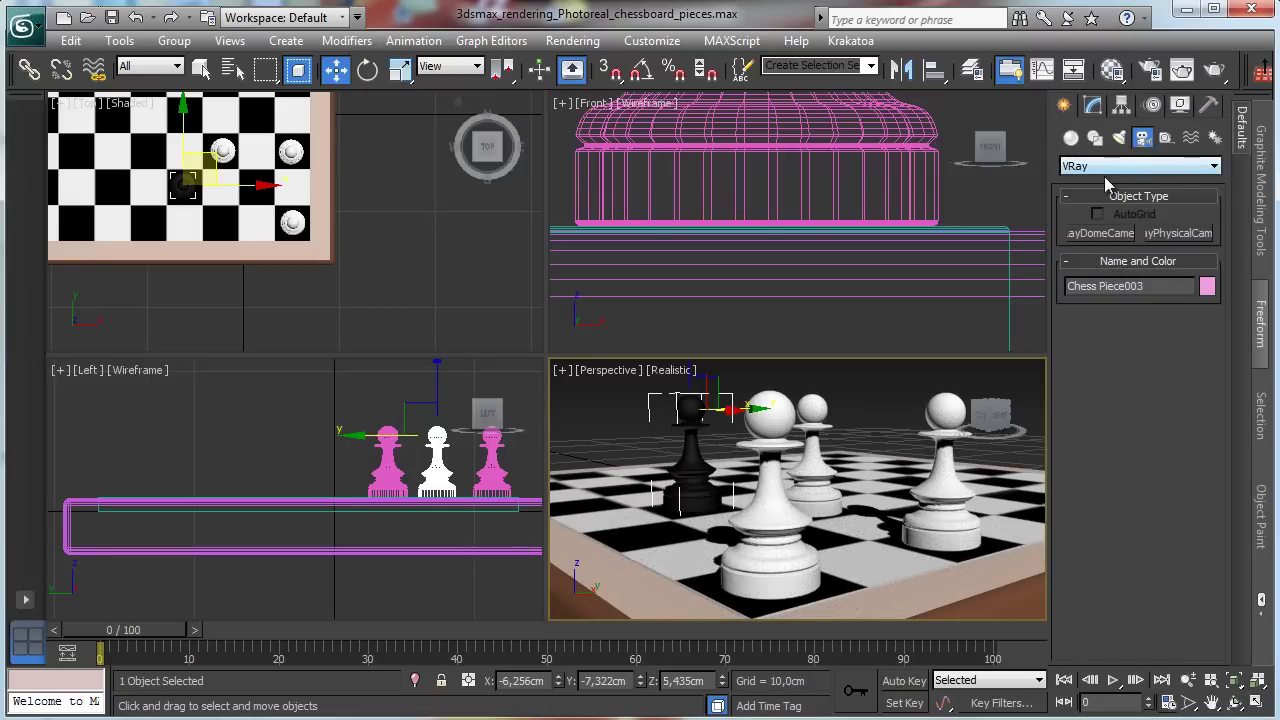
pyautogui.click(1177, 236)
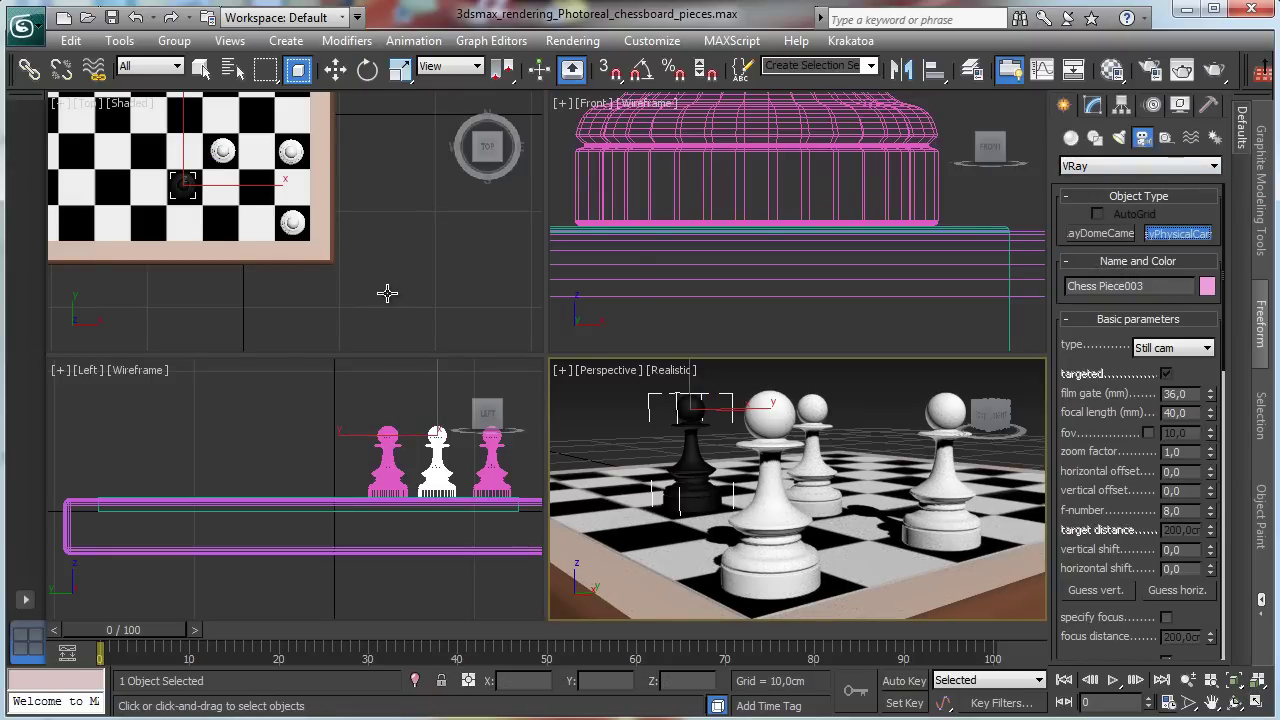
pyautogui.moveTo(388, 293); pyautogui.dragTo(183, 185)
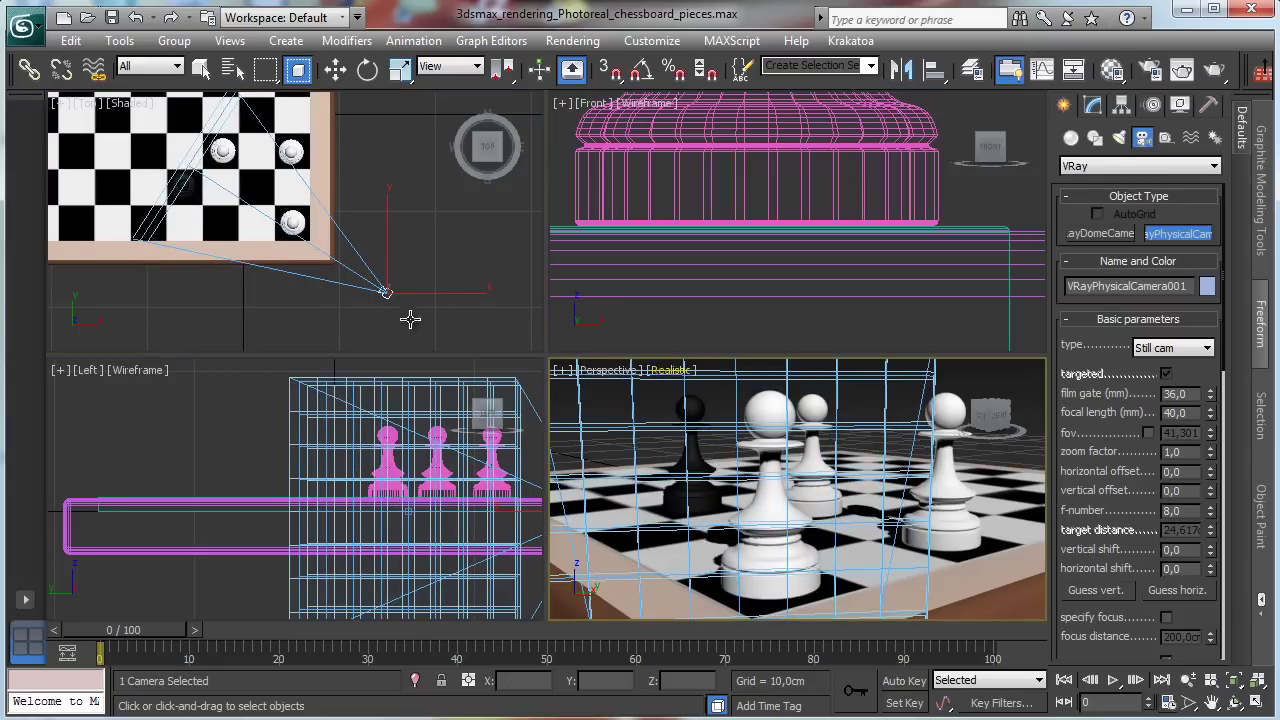
pyautogui.press('c')
# Raise the camera to Z 6.651 cm and shift it slightly in the Top view to X 16.238, Y -17.491 cm
pyautogui.click(335, 68)
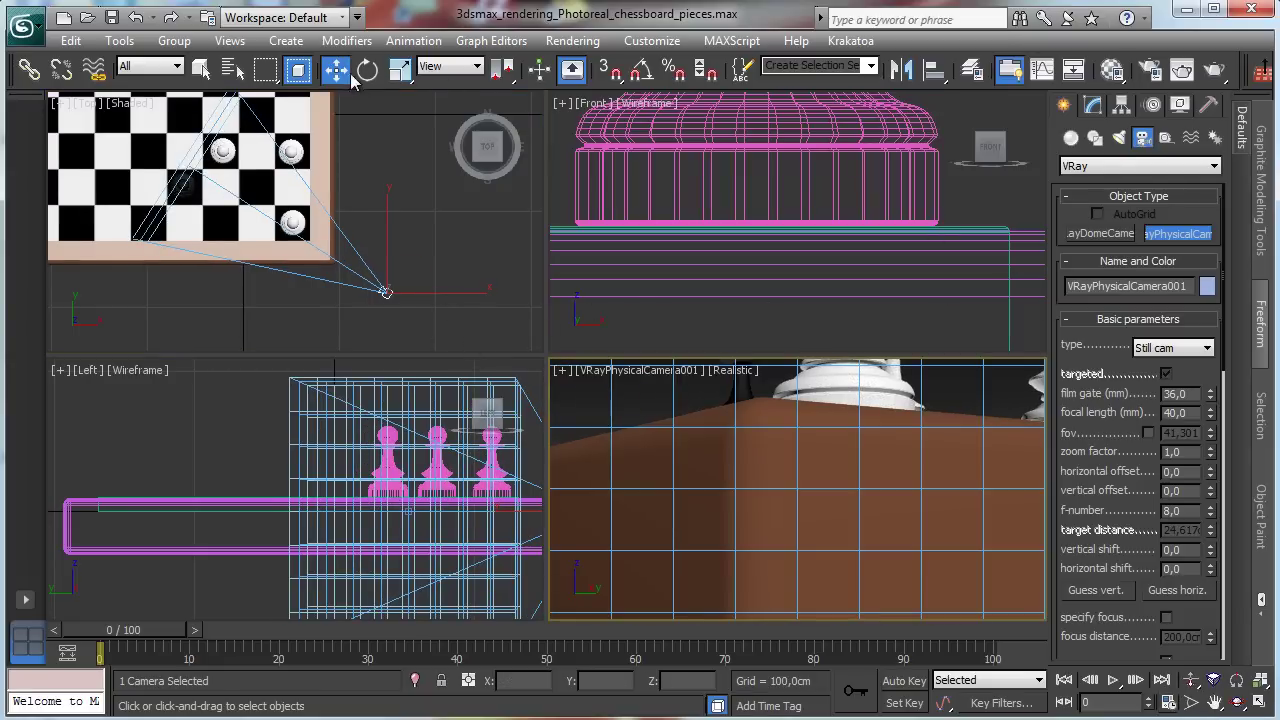
pyautogui.rightClick(480, 440)
pyautogui.moveTo(235, 505); pyautogui.dragTo(78, 545)
pyautogui.rightClick(520, 425)
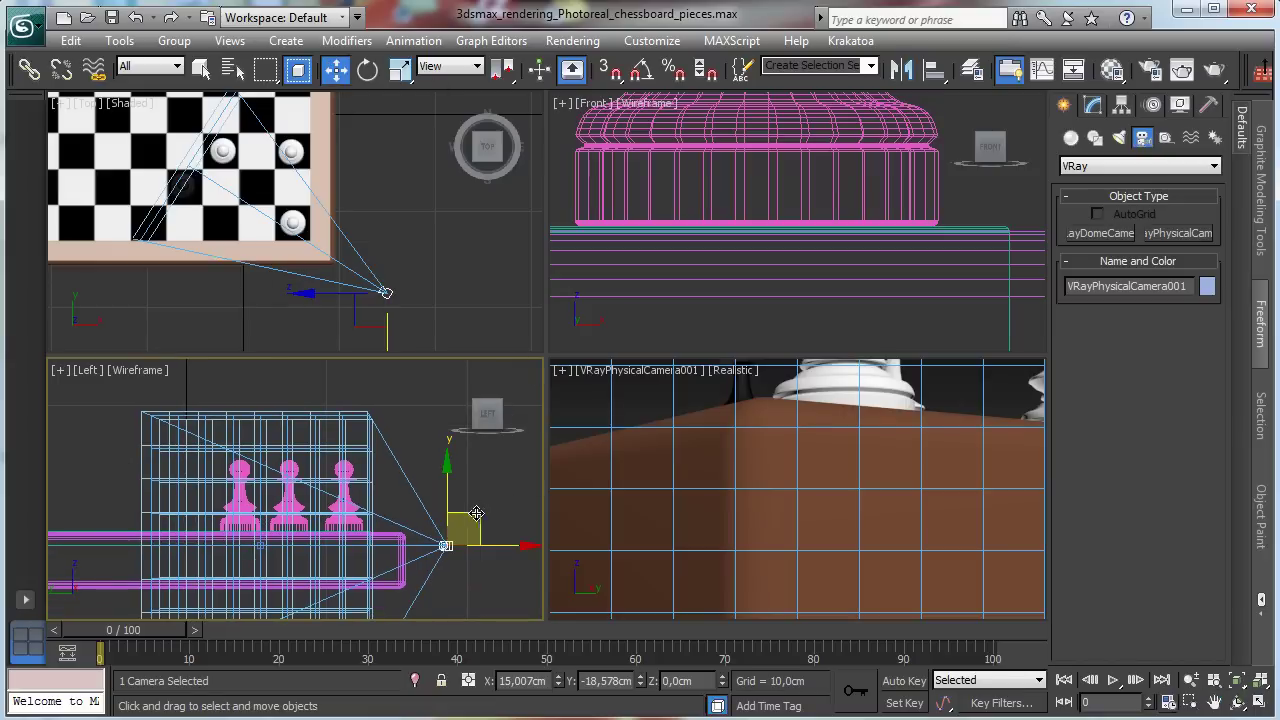
pyautogui.moveTo(476, 513); pyautogui.dragTo(449, 410)
pyautogui.rightClick(375, 215)
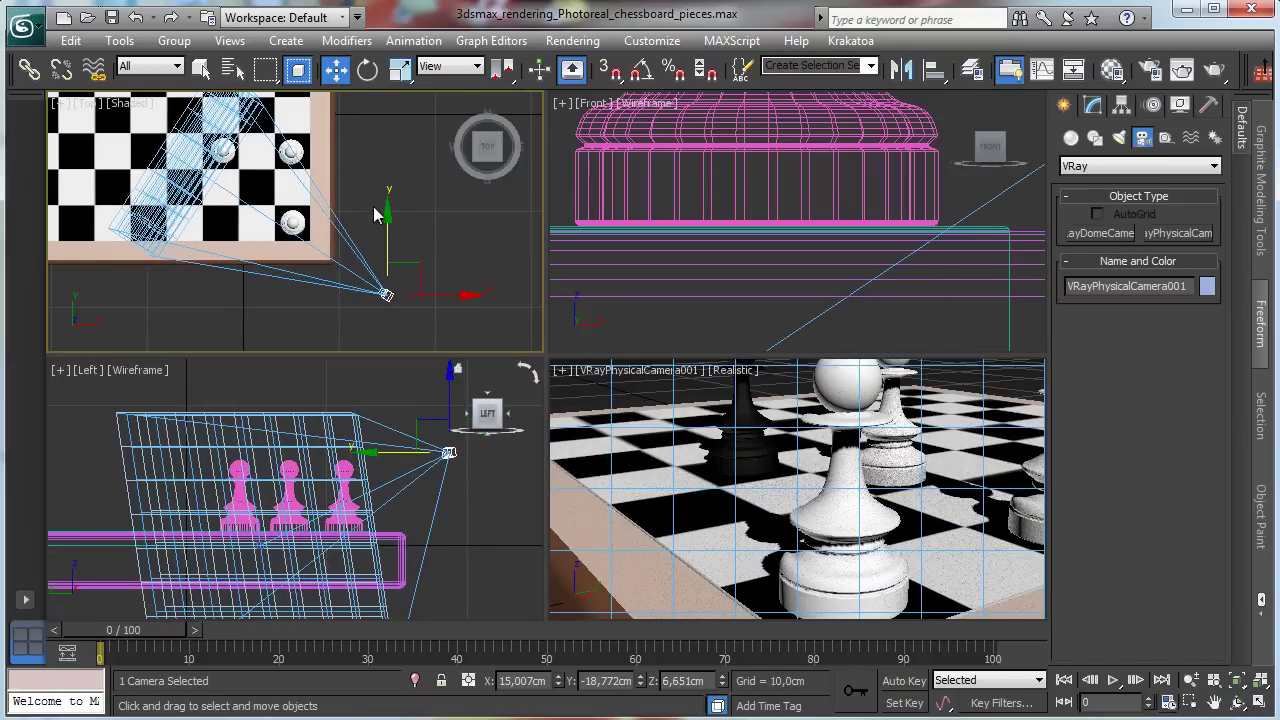
pyautogui.moveTo(418, 264); pyautogui.dragTo(430, 252)
pyautogui.rightClick(474, 413)
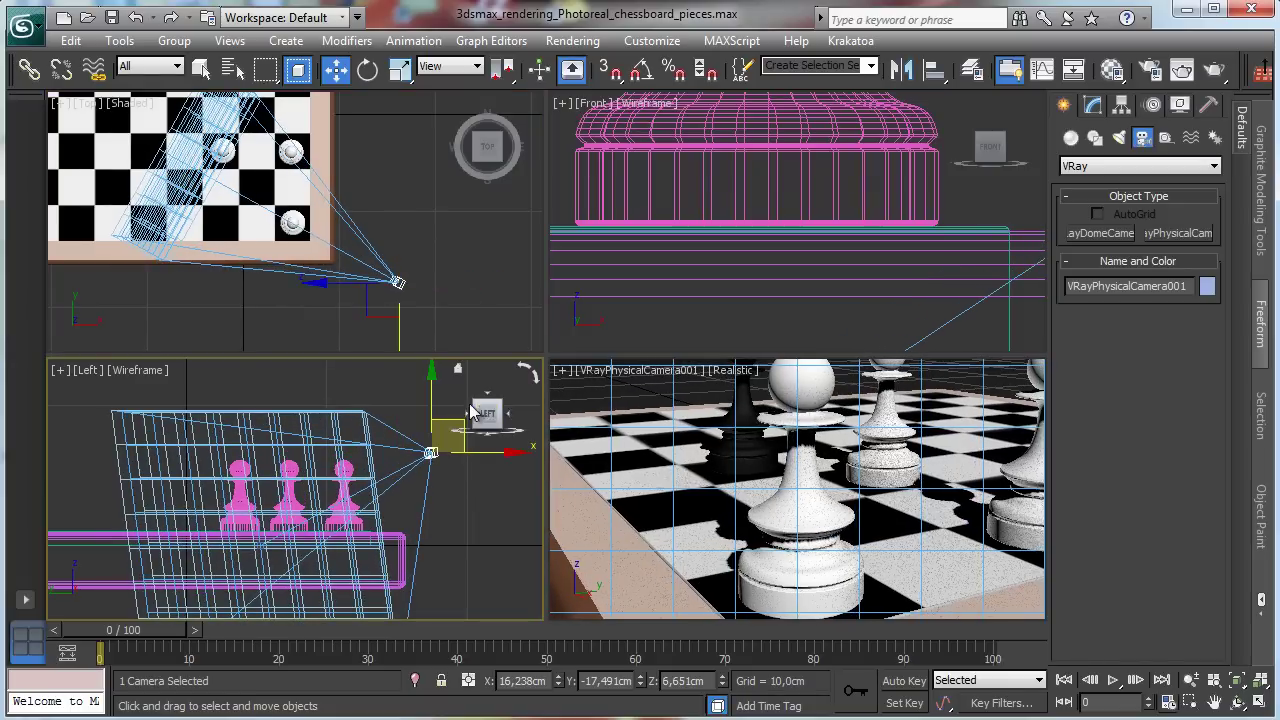
# Raise the camera target to Z 5.654 cm and lower the camera and target together by about 2.4 cm
pyautogui.rightClick(648, 385)
pyautogui.click(645, 372)
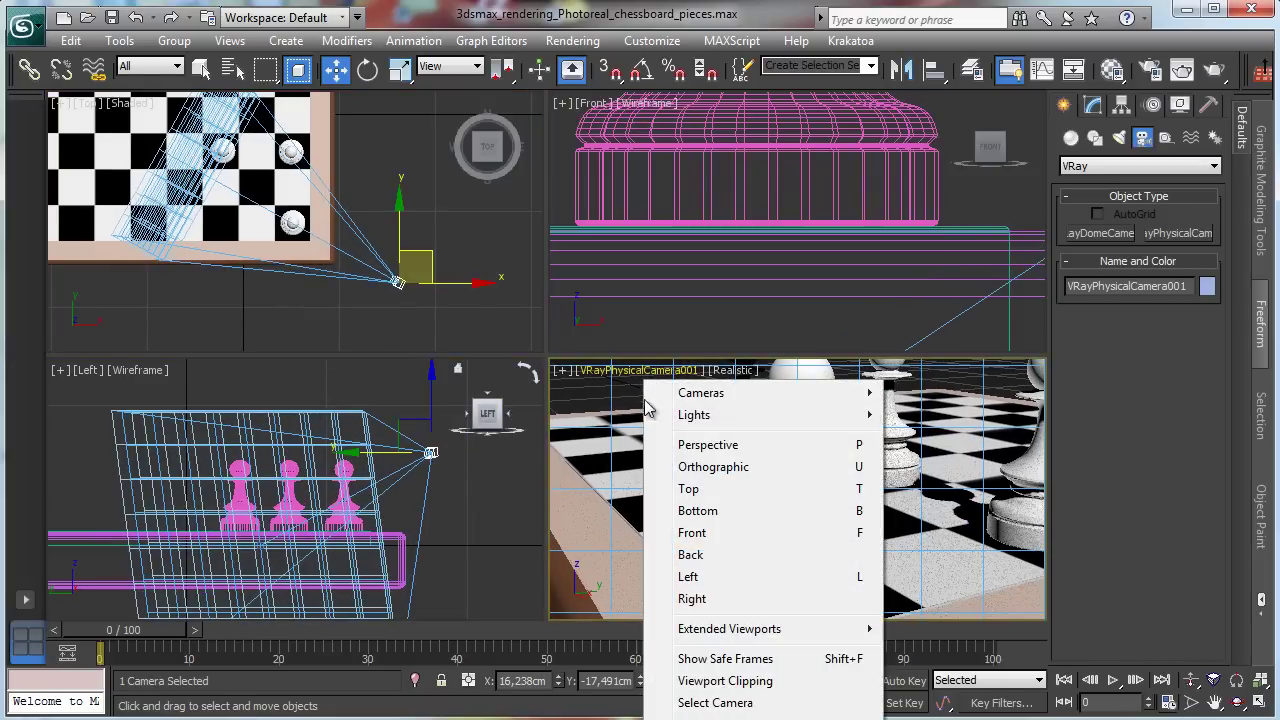
pyautogui.click(716, 703)
pyautogui.moveTo(268, 505); pyautogui.dragTo(273, 414)
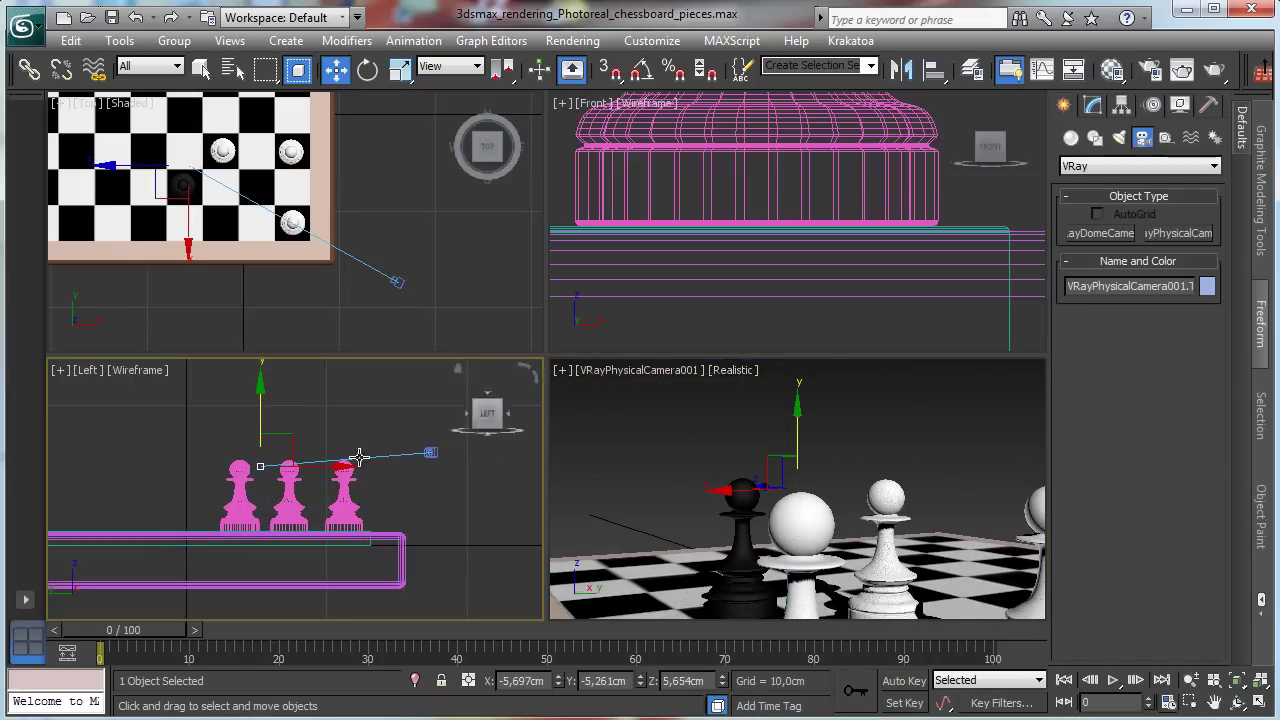
pyautogui.click(430, 451)
pyautogui.moveTo(336, 408); pyautogui.dragTo(340, 441)
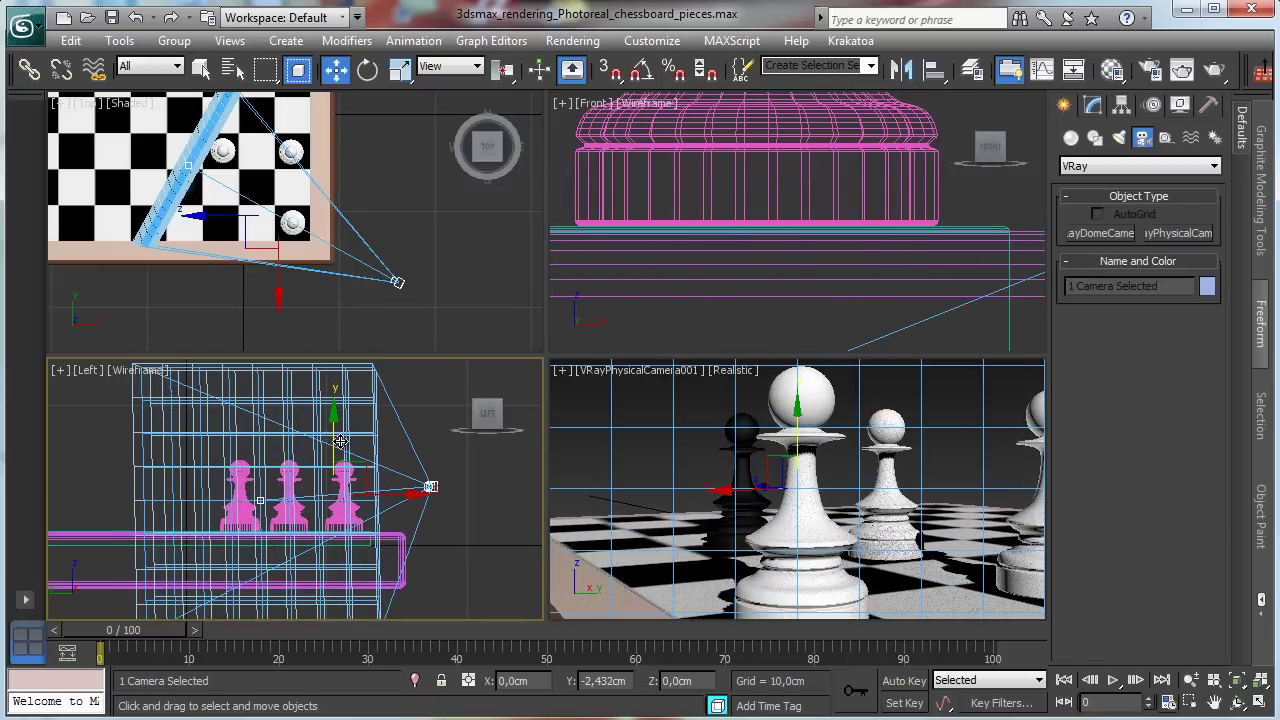
# Move the camera target toward the middle white pawn and pull the camera back to X 19.86, Y -23.498 cm
pyautogui.click(423, 258)
pyautogui.moveTo(186, 172); pyautogui.dragTo(236, 122)
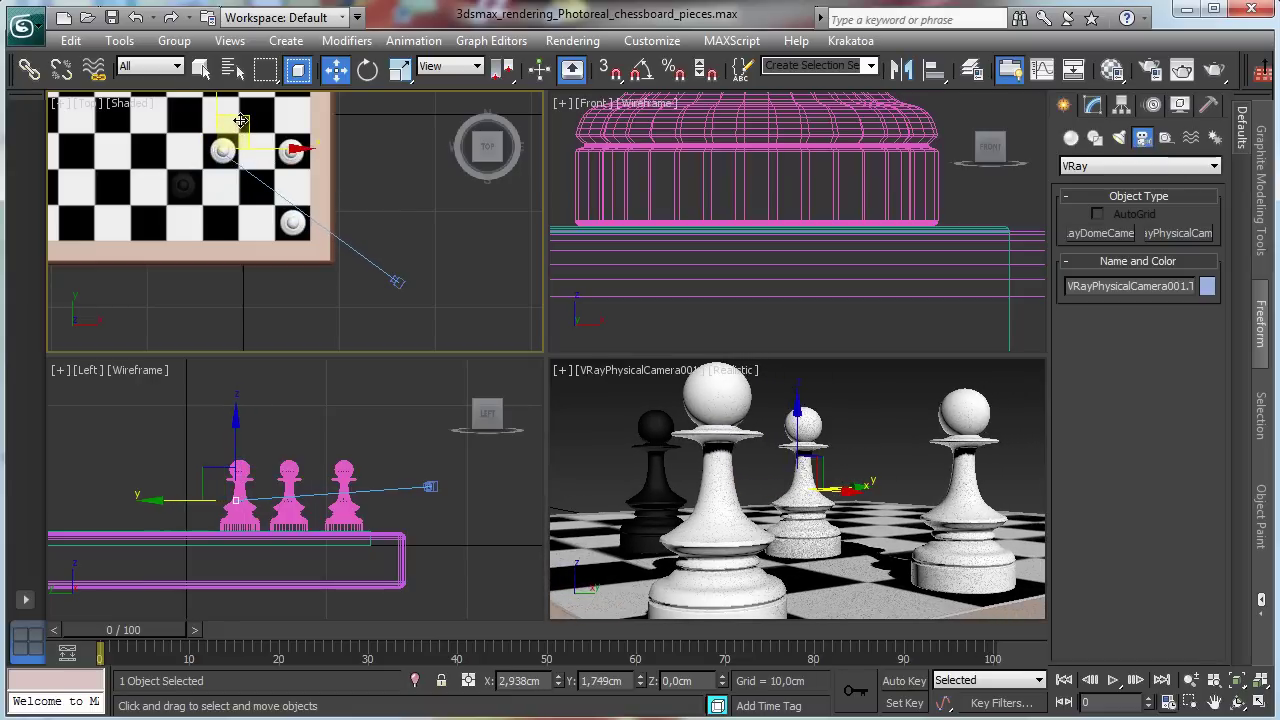
pyautogui.click(396, 280)
pyautogui.moveTo(429, 251); pyautogui.dragTo(464, 309)
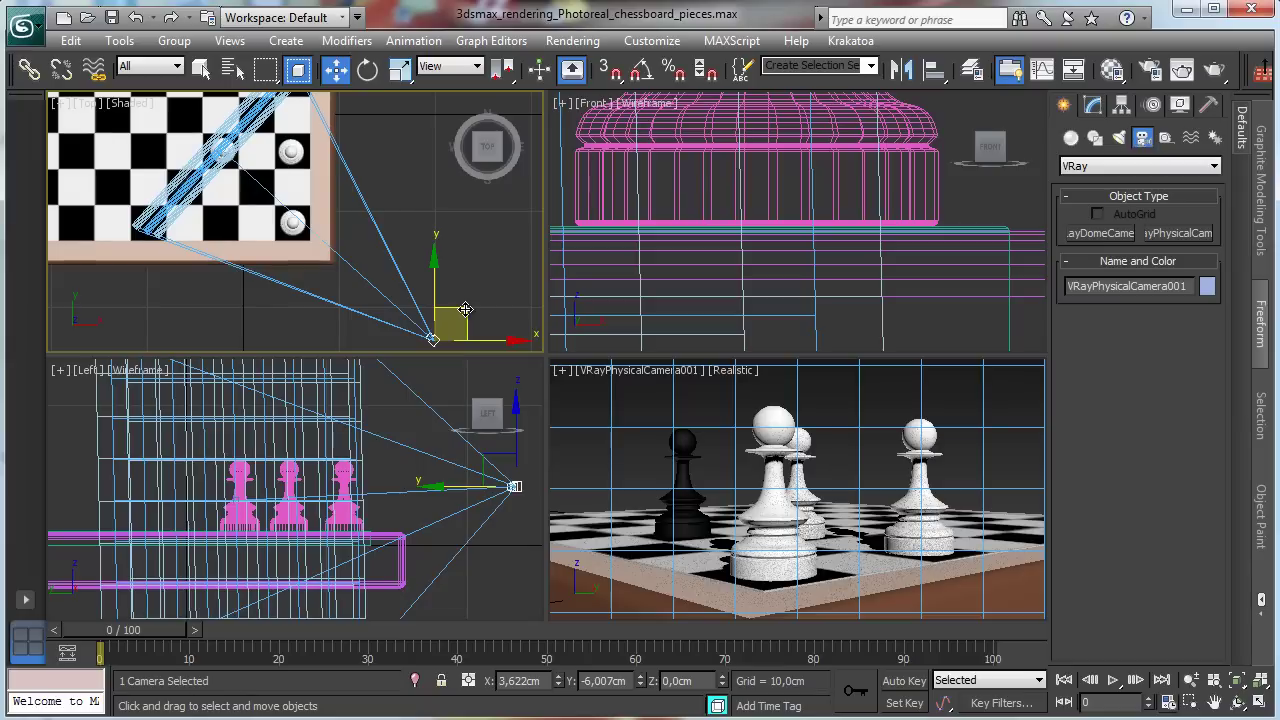
# Set the camera's focal length to 55.6 mm to tighten the framing on the pawns
pyautogui.rightClick(841, 423)
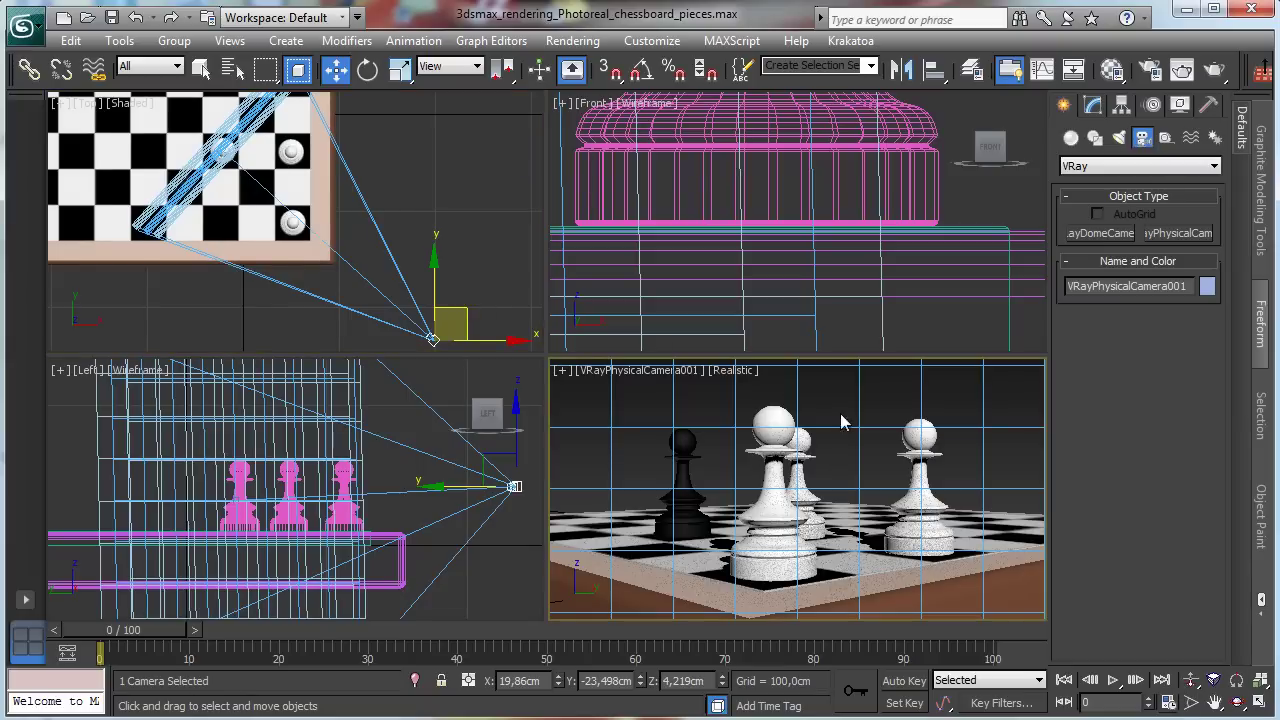
pyautogui.click(1093, 107)
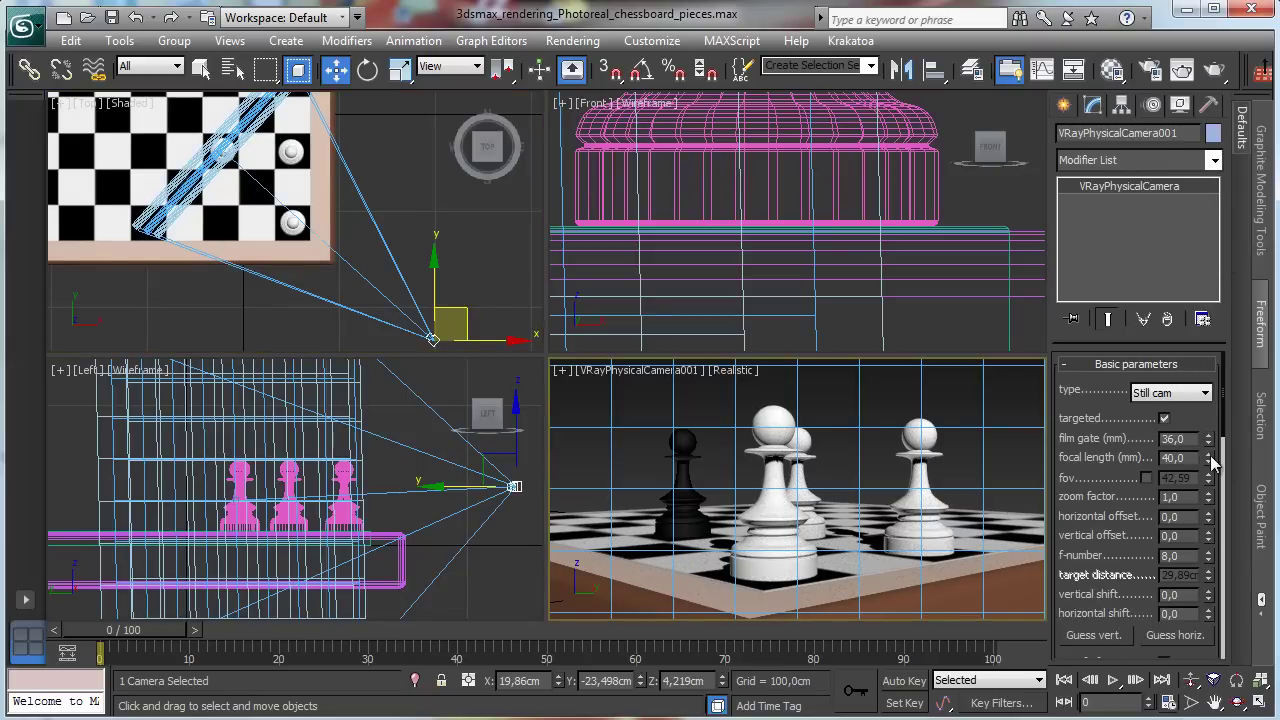
pyautogui.moveTo(1210, 460); pyautogui.dragTo(1201, 411)
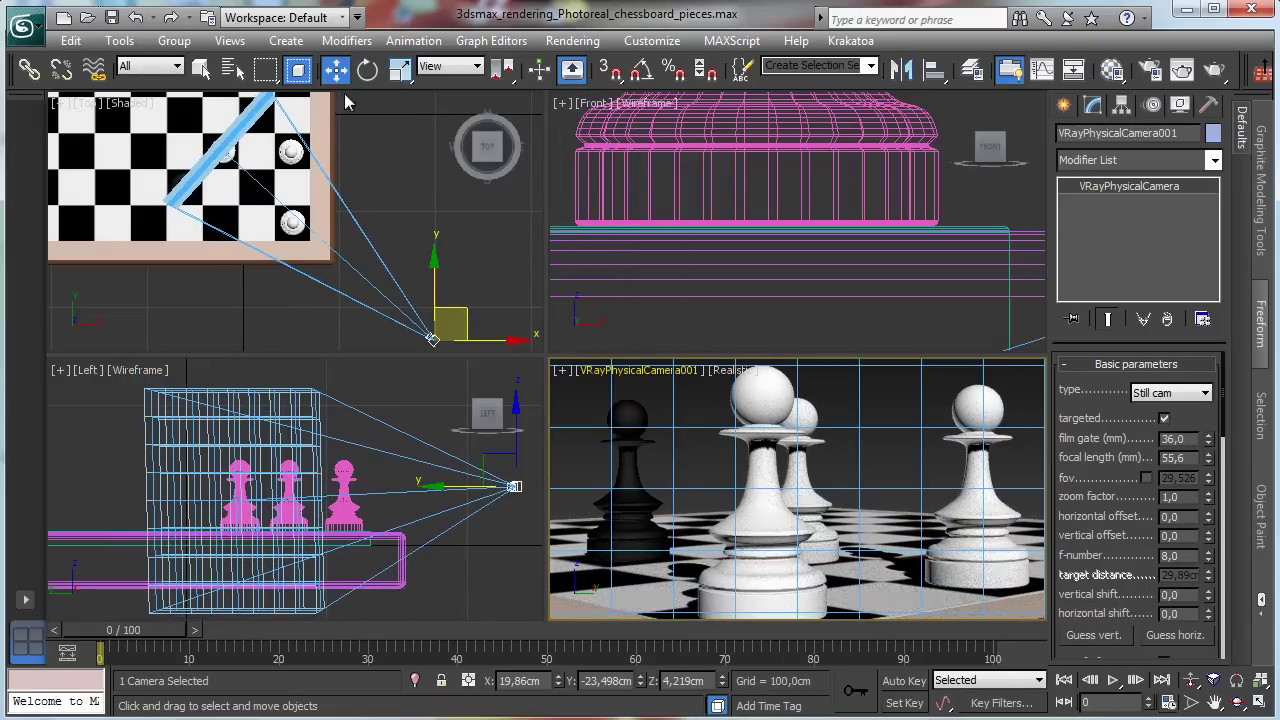
# Pull the camera back along its local Z axis in the Top view to a target distance of about 34.85 cm
pyautogui.click(462, 67)
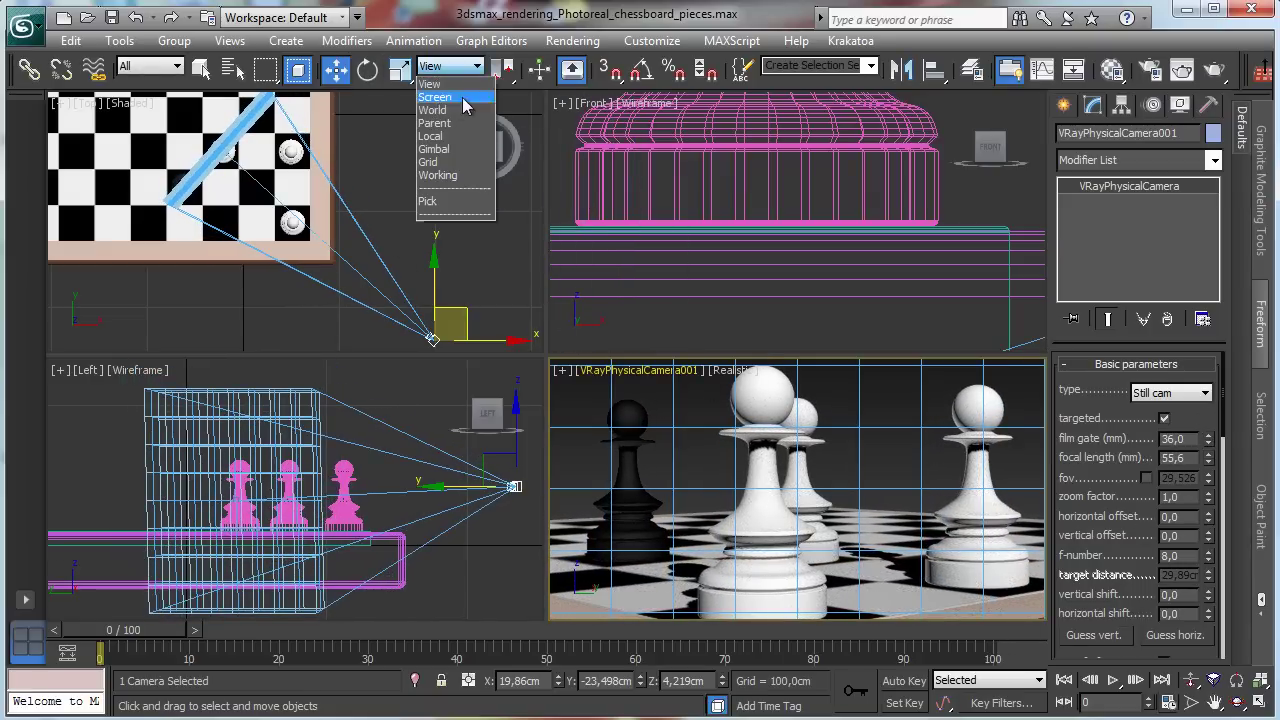
pyautogui.click(440, 136)
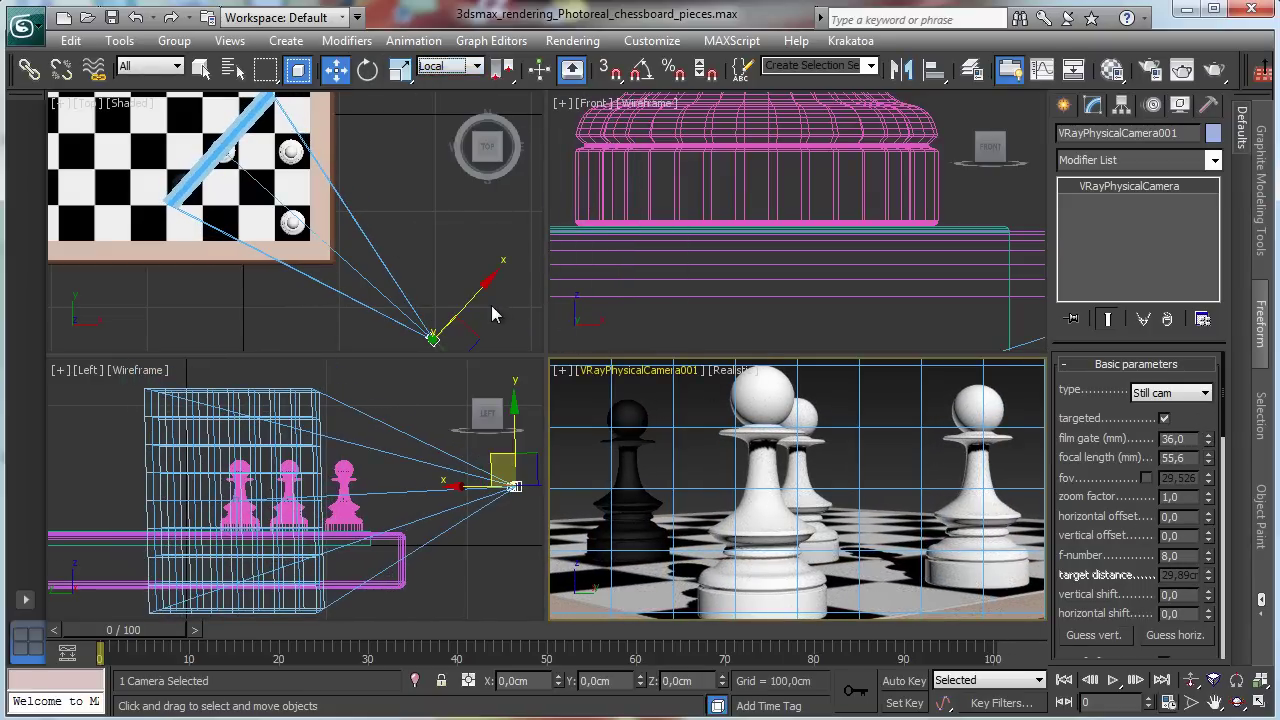
pyautogui.rightClick(362, 316)
pyautogui.hotkey('ctrl', 'p')
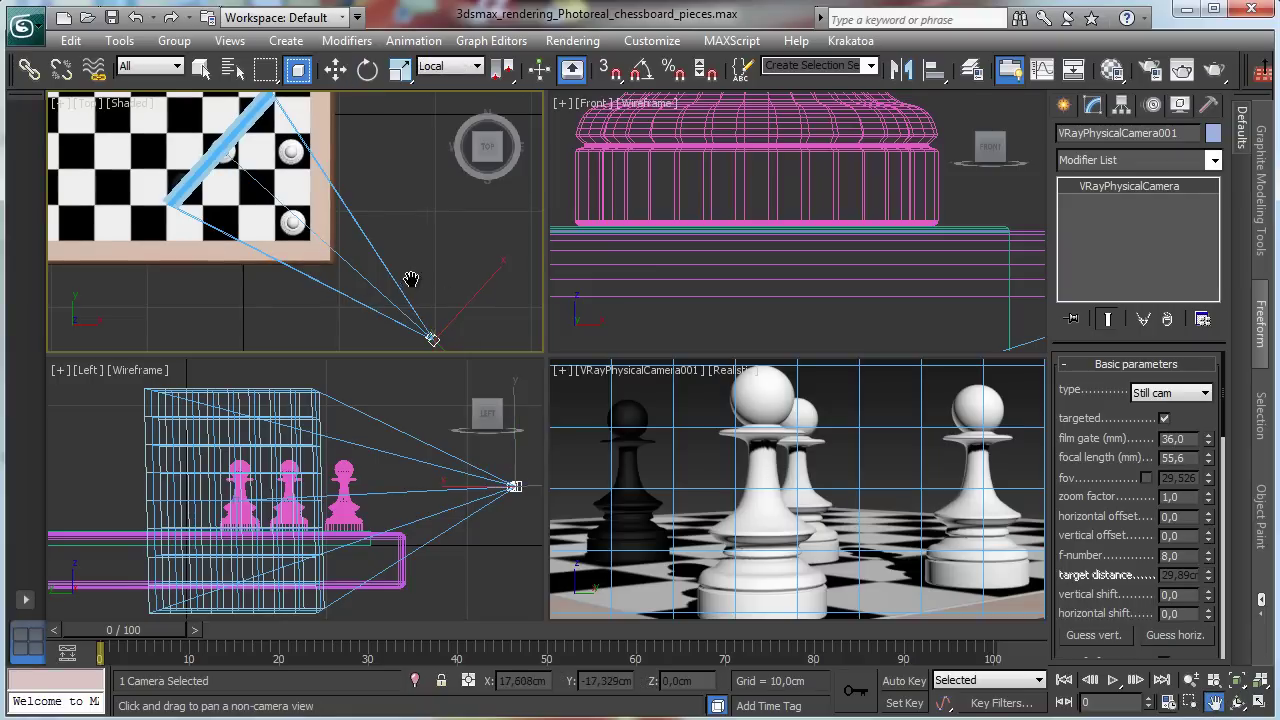
pyautogui.moveTo(411, 278); pyautogui.dragTo(285, 168)
pyautogui.press('w')
pyautogui.moveTo(366, 286); pyautogui.dragTo(393, 312)
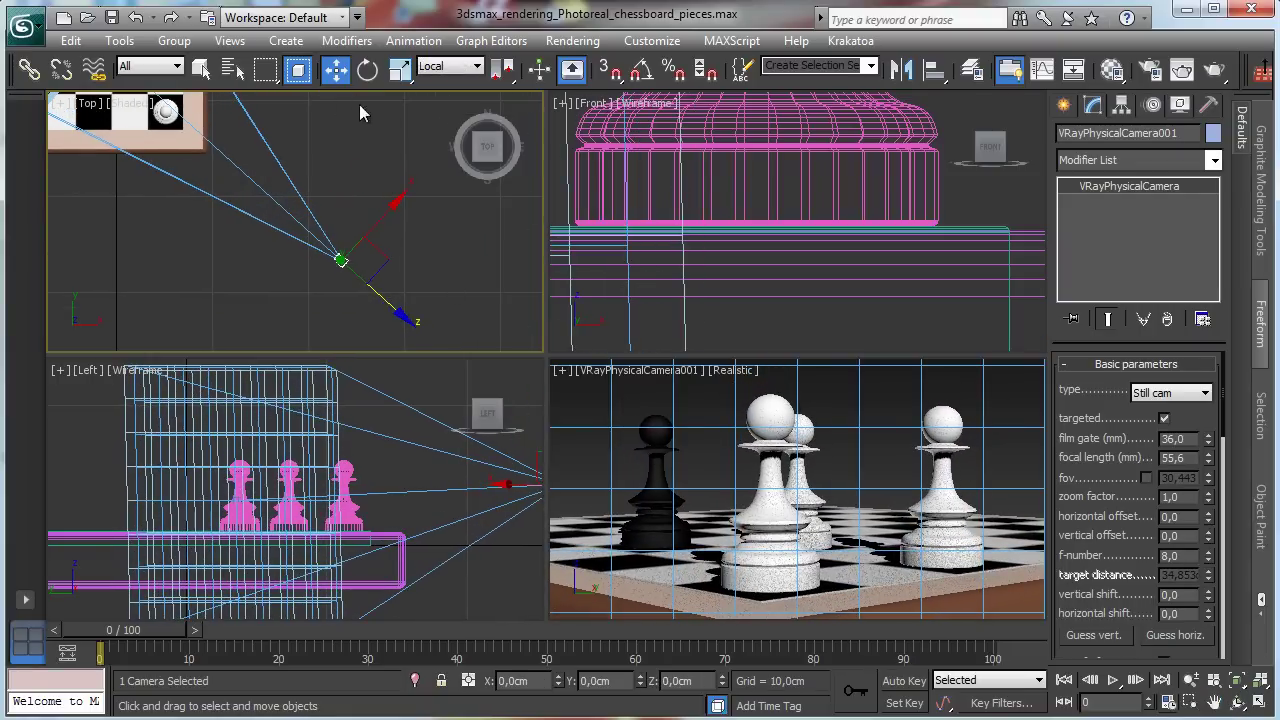
# Raise the camera by about 4 cm along its local Y axis in the Left view, leaving the target in place
pyautogui.click(433, 562)
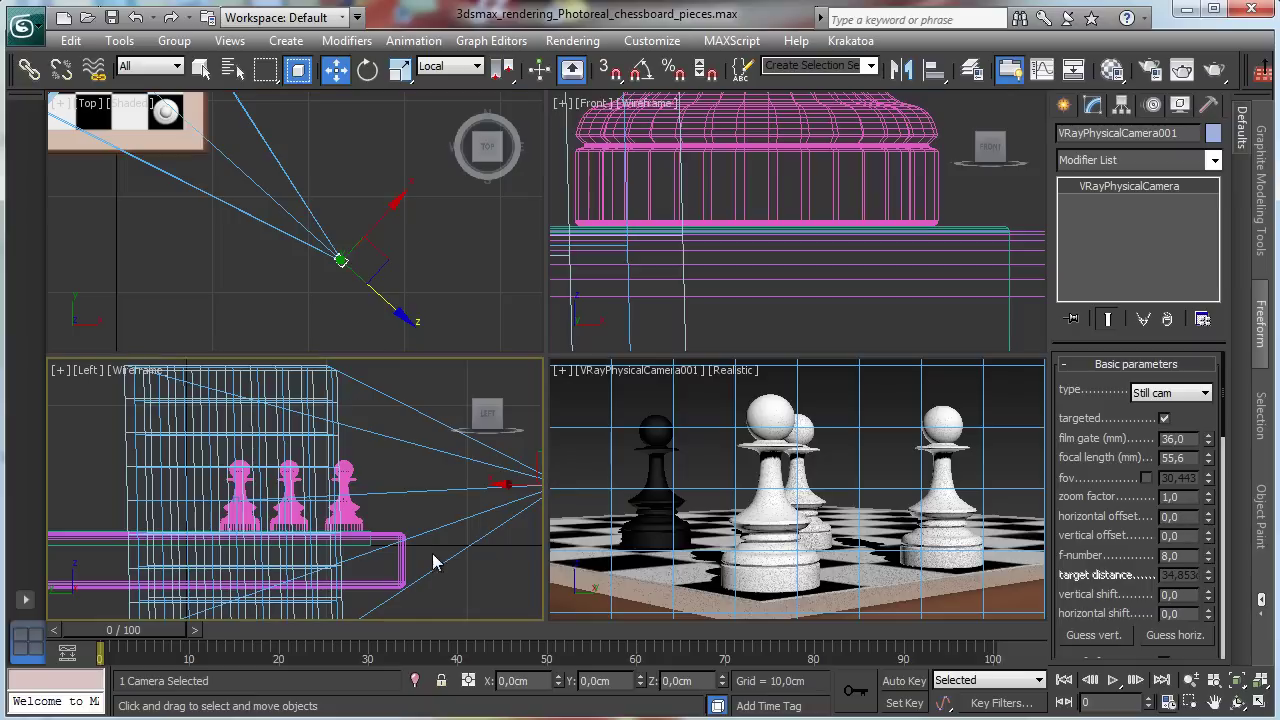
pyautogui.click(1213, 703)
pyautogui.moveTo(395, 515); pyautogui.dragTo(220, 535)
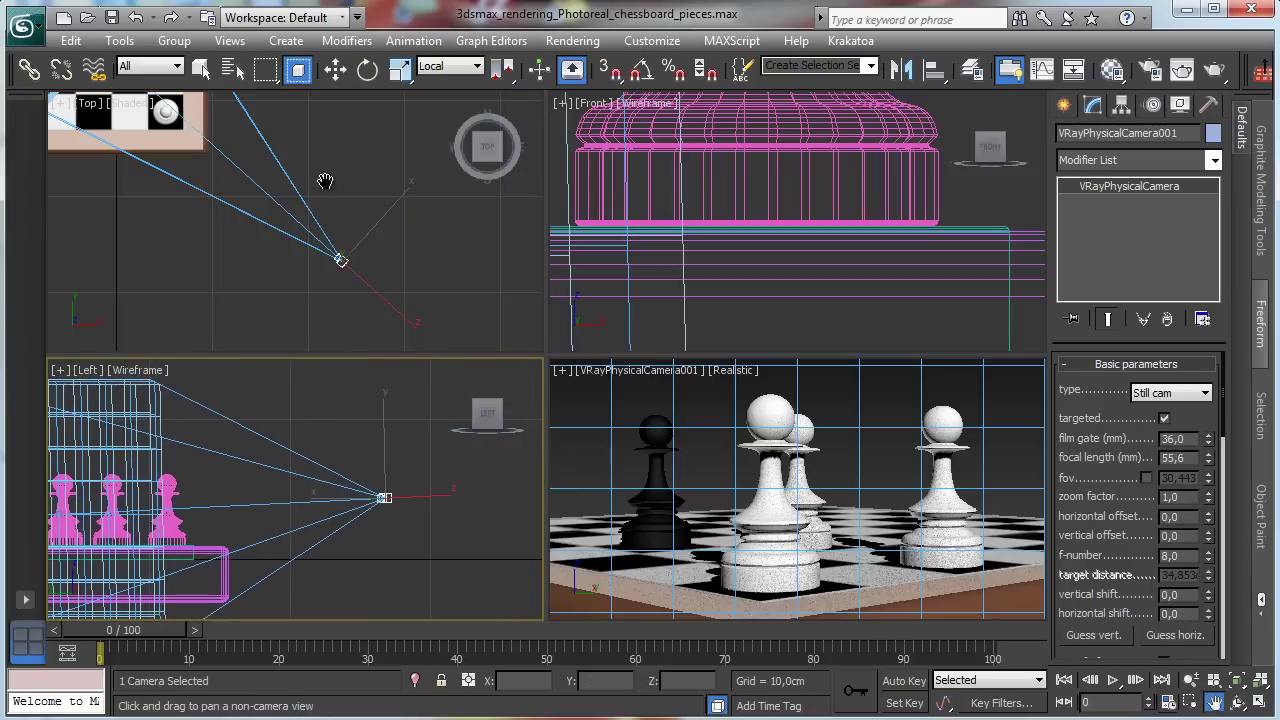
pyautogui.click(335, 72)
pyautogui.moveTo(381, 441); pyautogui.dragTo(359, 387)
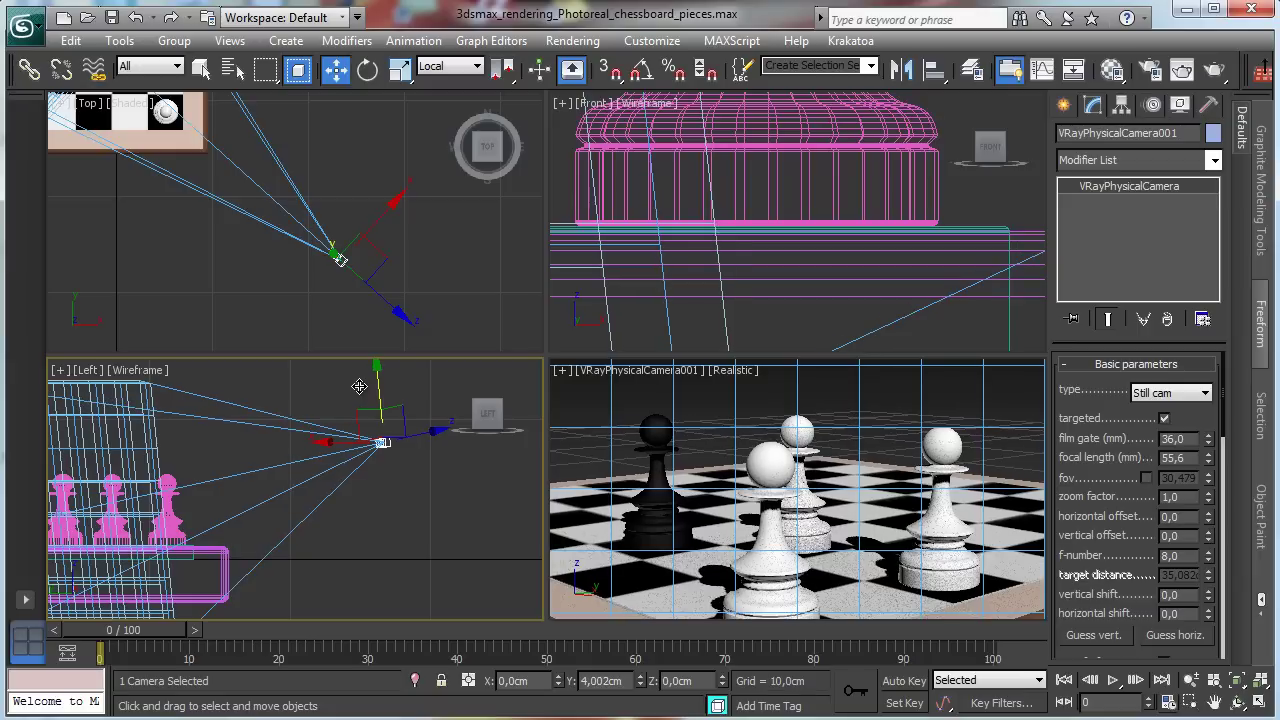
pyautogui.rightClick(359, 387)
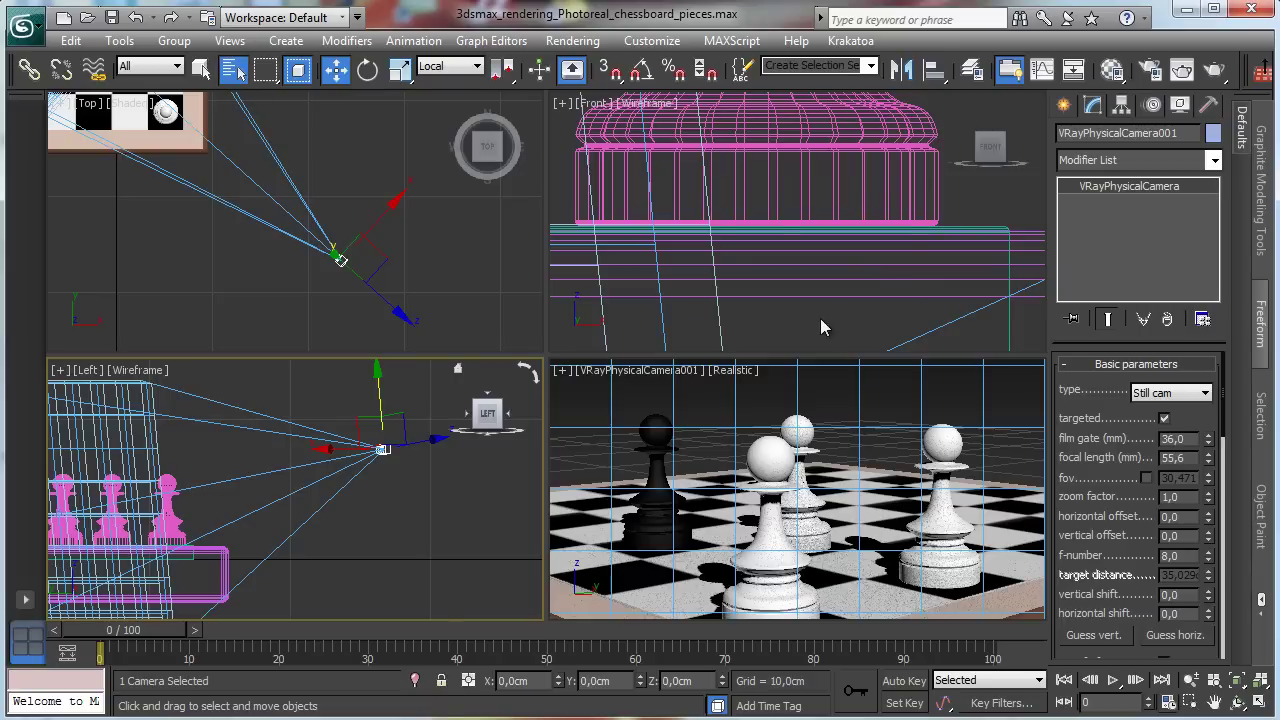
# Select the camera together with its target, return to the View coordinate system, and lower both slightly in the Left view
pyautogui.press('h')
pyautogui.keyDown('ctrl'); pyautogui.click(564, 363); pyautogui.keyUp('ctrl')
pyautogui.click(760, 712)
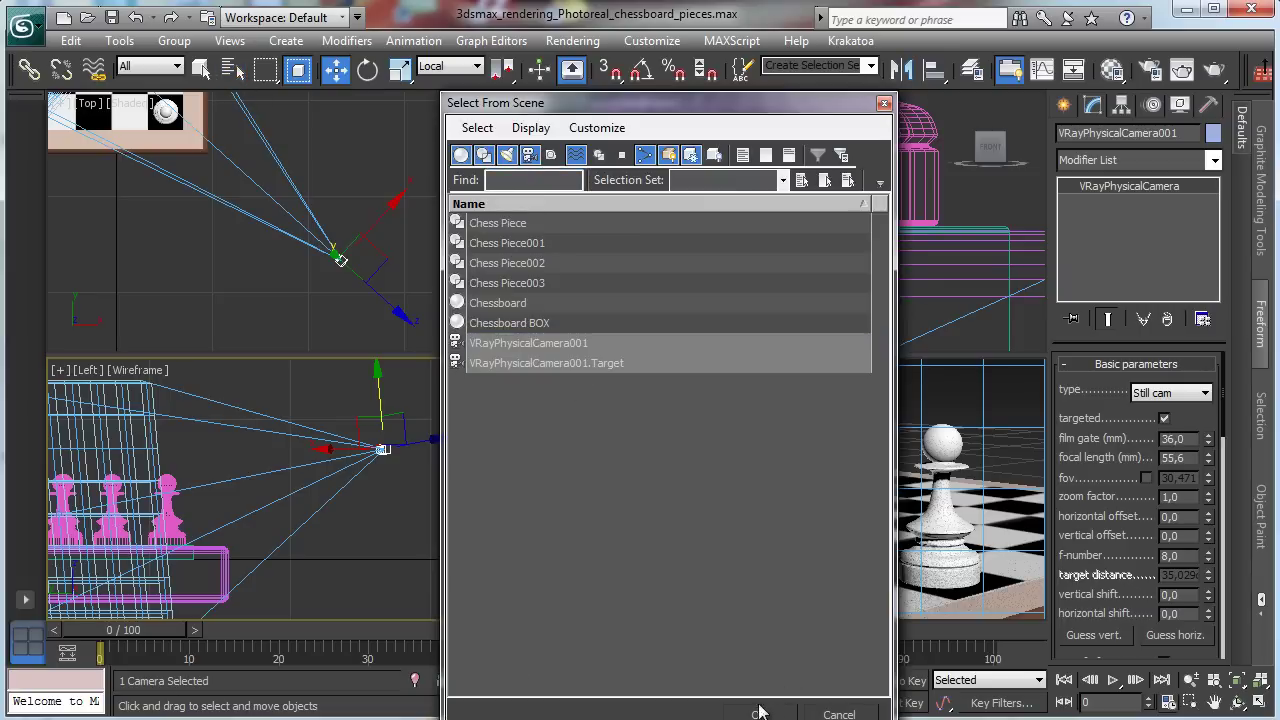
pyautogui.click(468, 68)
pyautogui.click(445, 84)
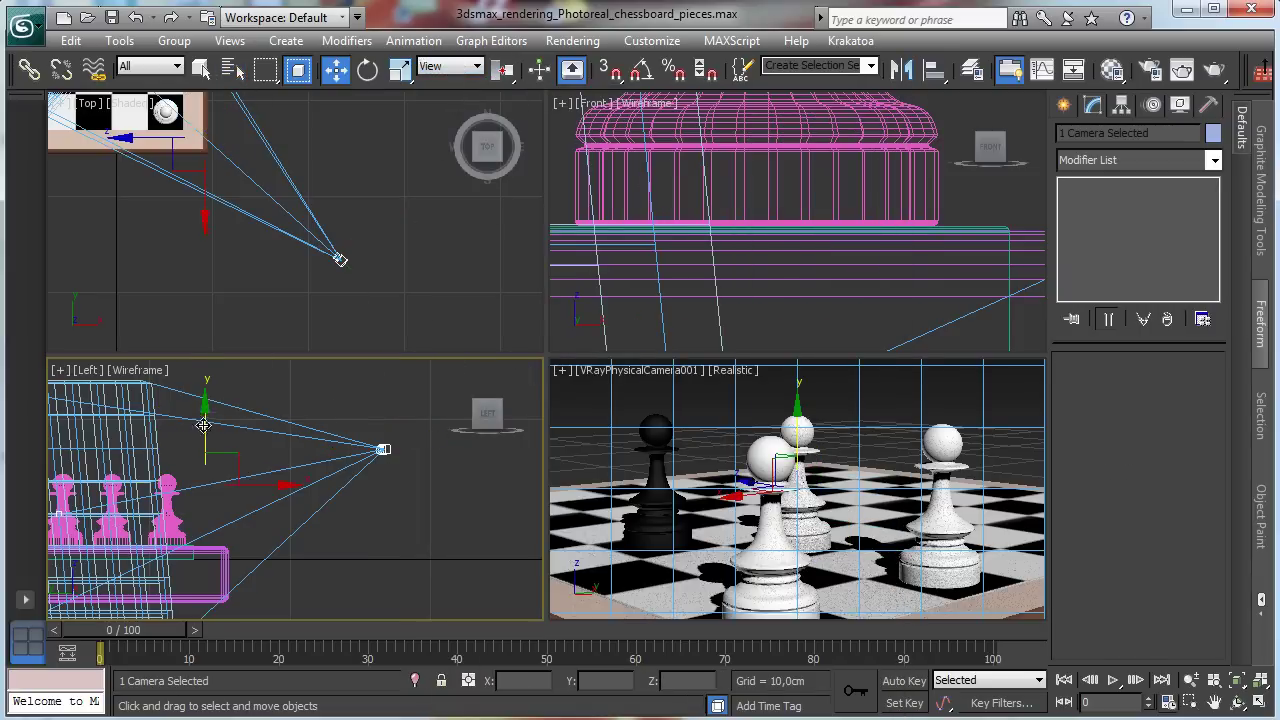
pyautogui.moveTo(203, 425); pyautogui.dragTo(199, 437)
# Strengthen the perspective of the VRayPhysicalCamera001 view slightly, bringing the camera a little closer to the pawns
pyautogui.rightClick(1000, 530)
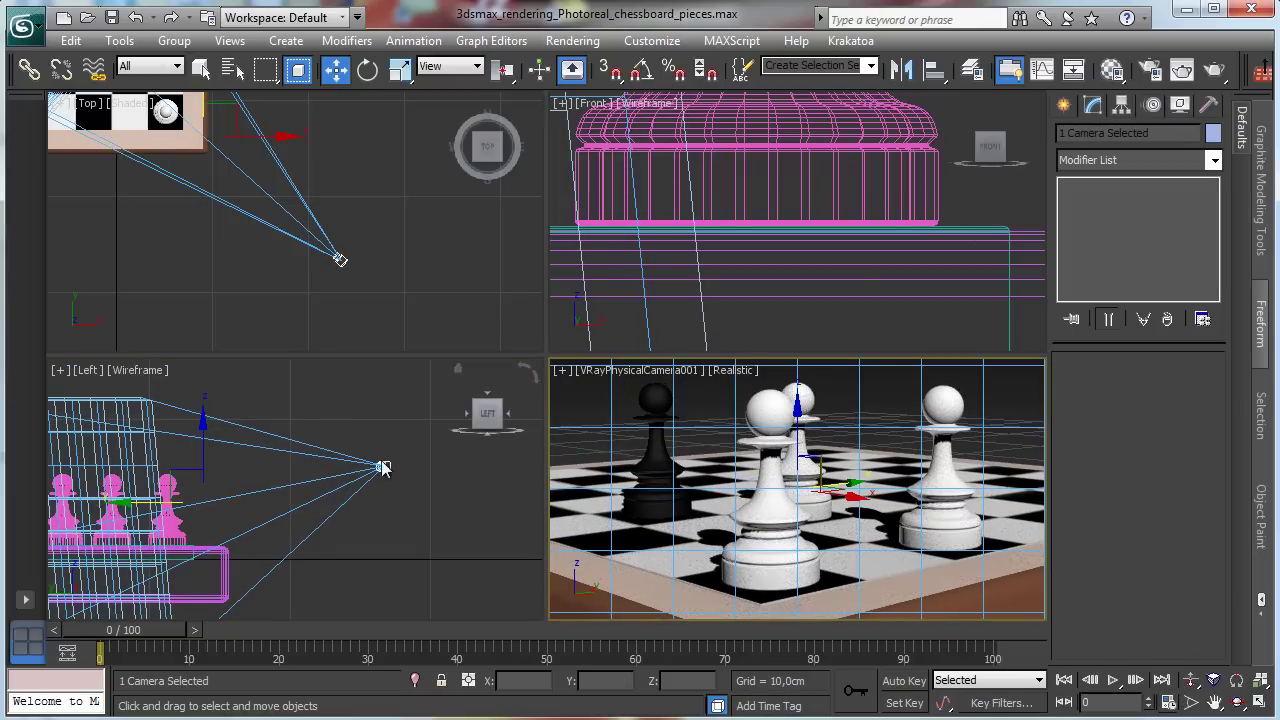
pyautogui.click(1213, 680)
pyautogui.moveTo(880, 515); pyautogui.dragTo(879, 540)
pyautogui.press('q')
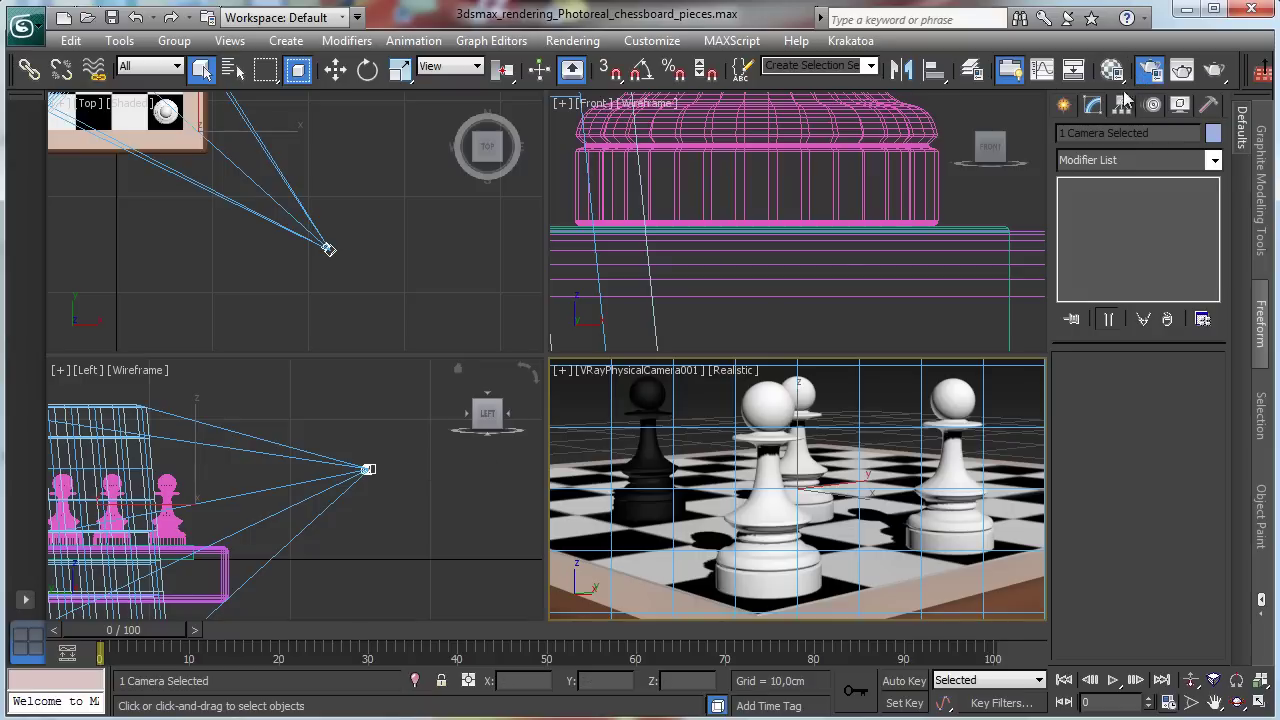
# Assign V-Ray Adv 2.30.01 as the production renderer in Render Setup and move the dialog clear of the camera view
pyautogui.press('F10')
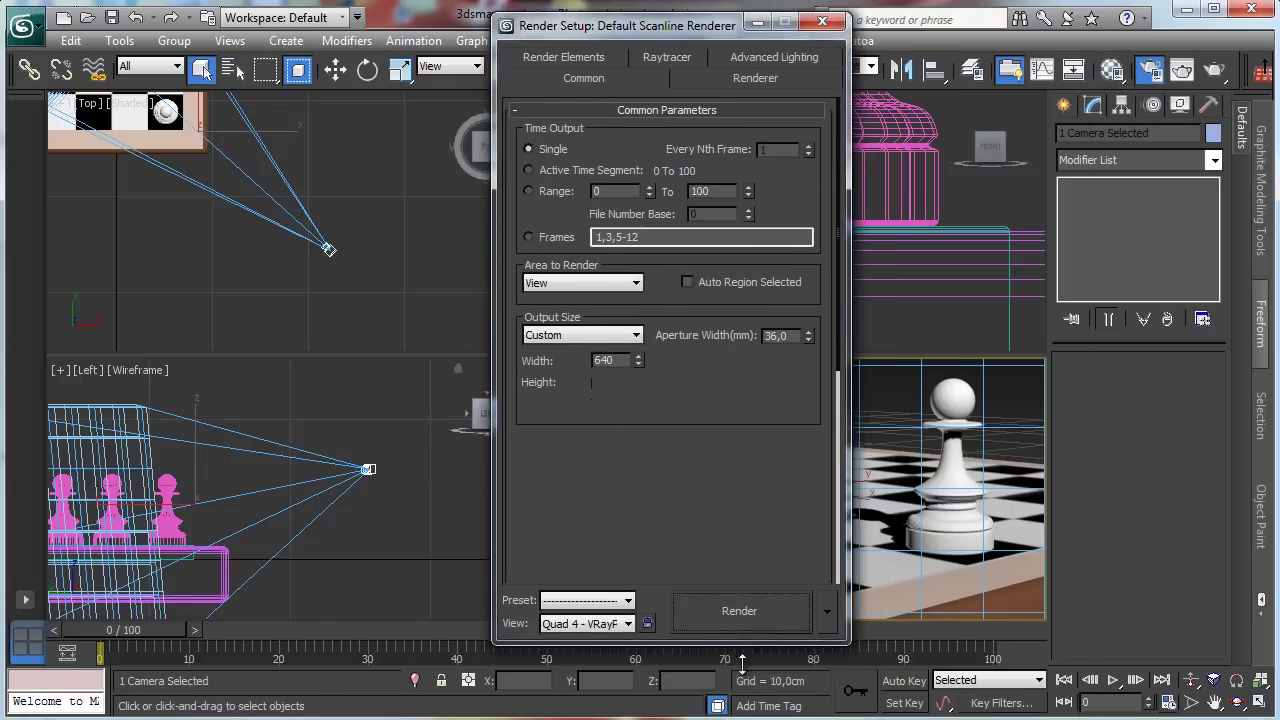
pyautogui.moveTo(828, 558); pyautogui.dragTo(860, 449)
pyautogui.scroll(-4, 749, 509)
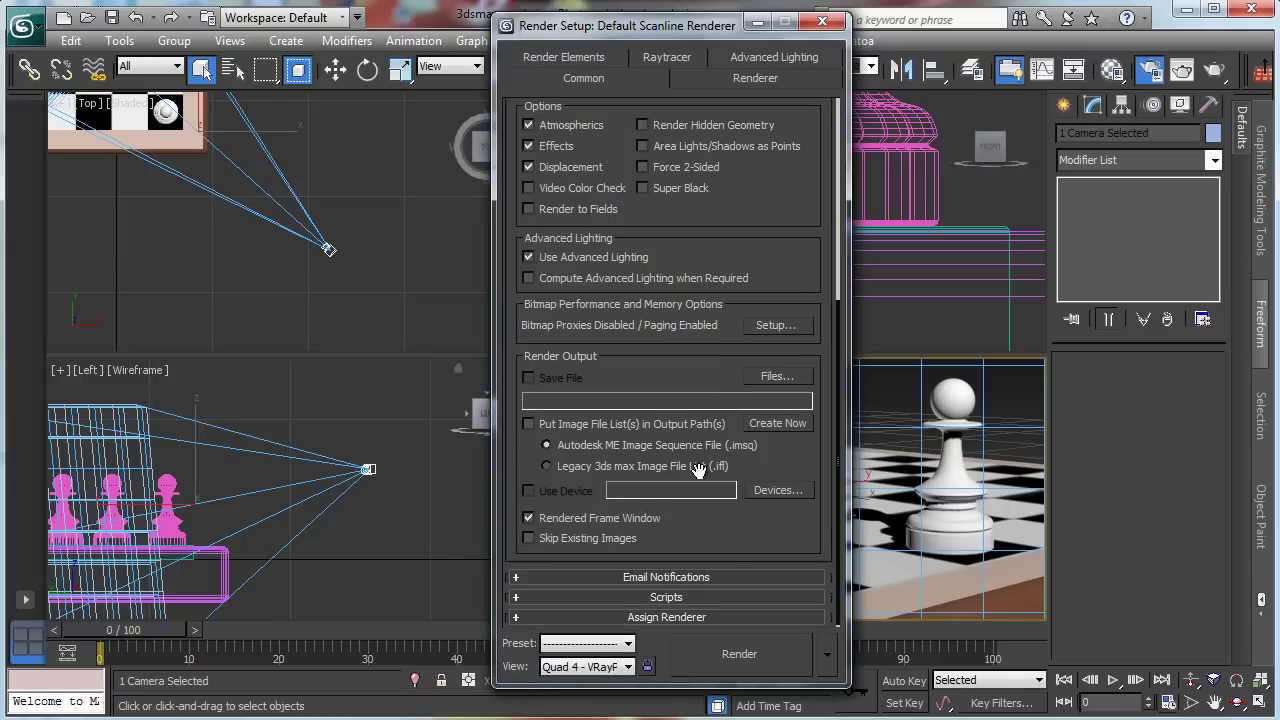
pyautogui.click(662, 617)
pyautogui.click(780, 530)
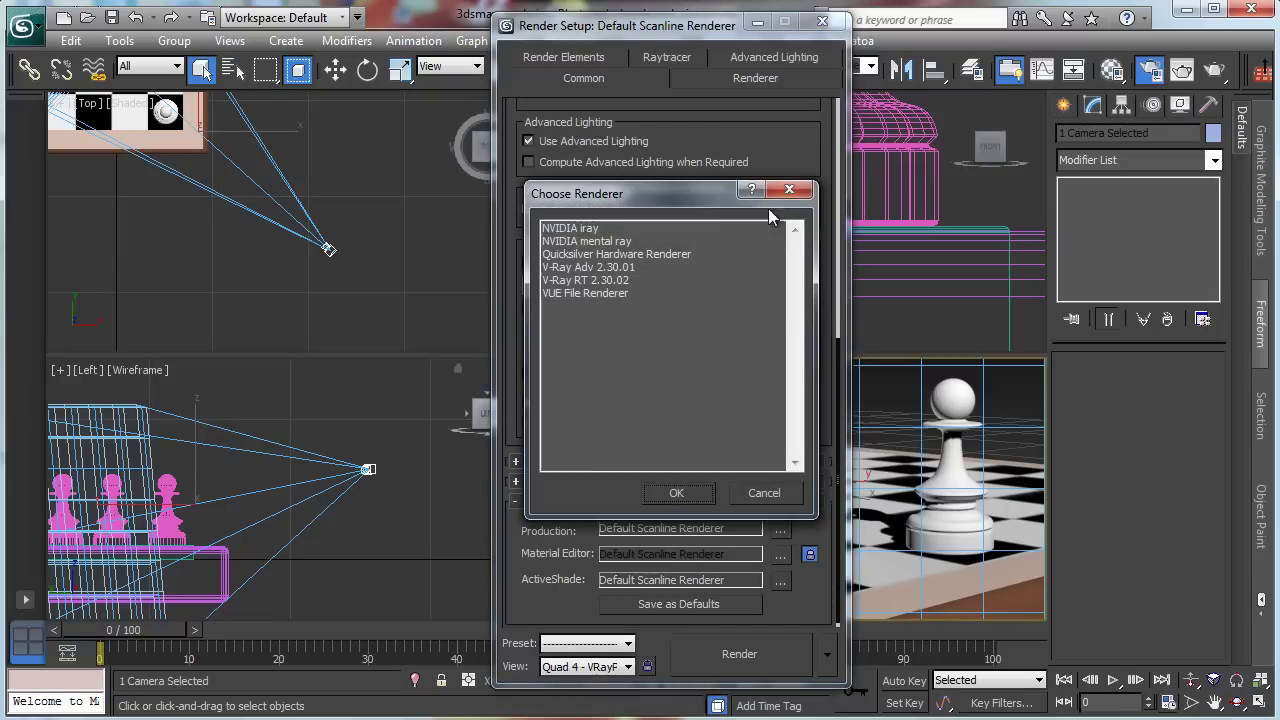
pyautogui.doubleClick(618, 270)
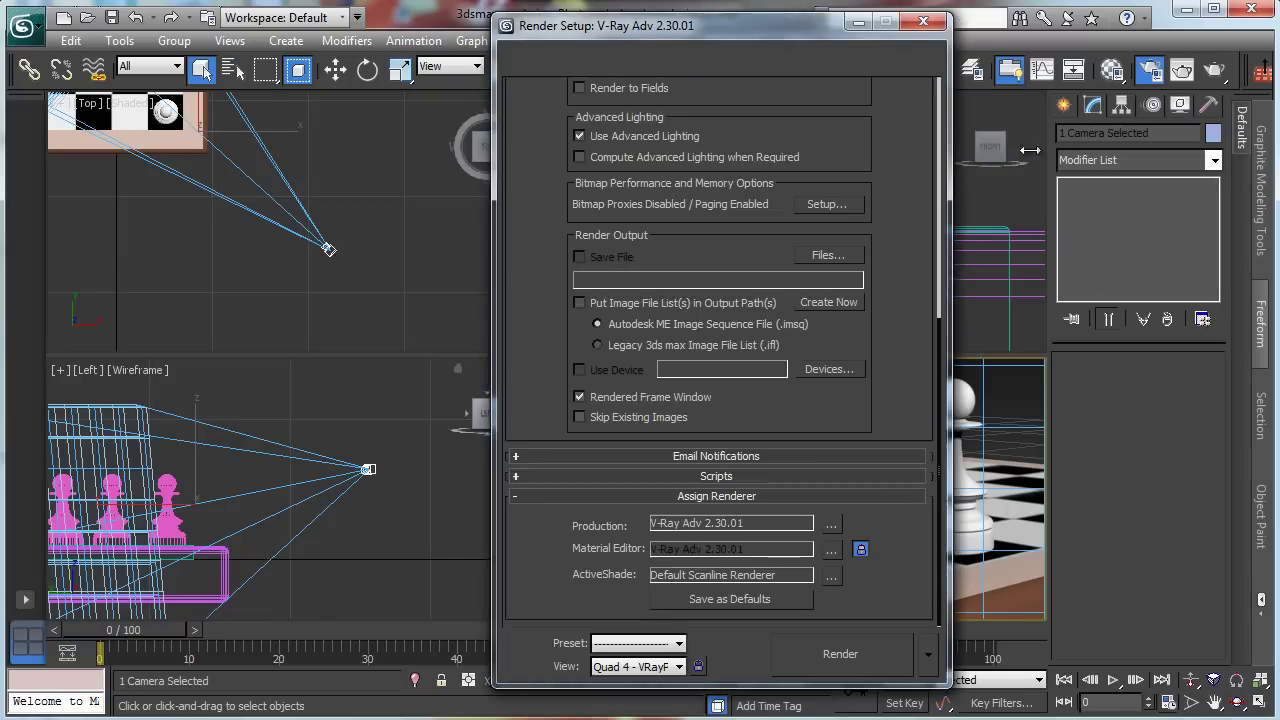
pyautogui.moveTo(925, 32); pyautogui.dragTo(462, 43)
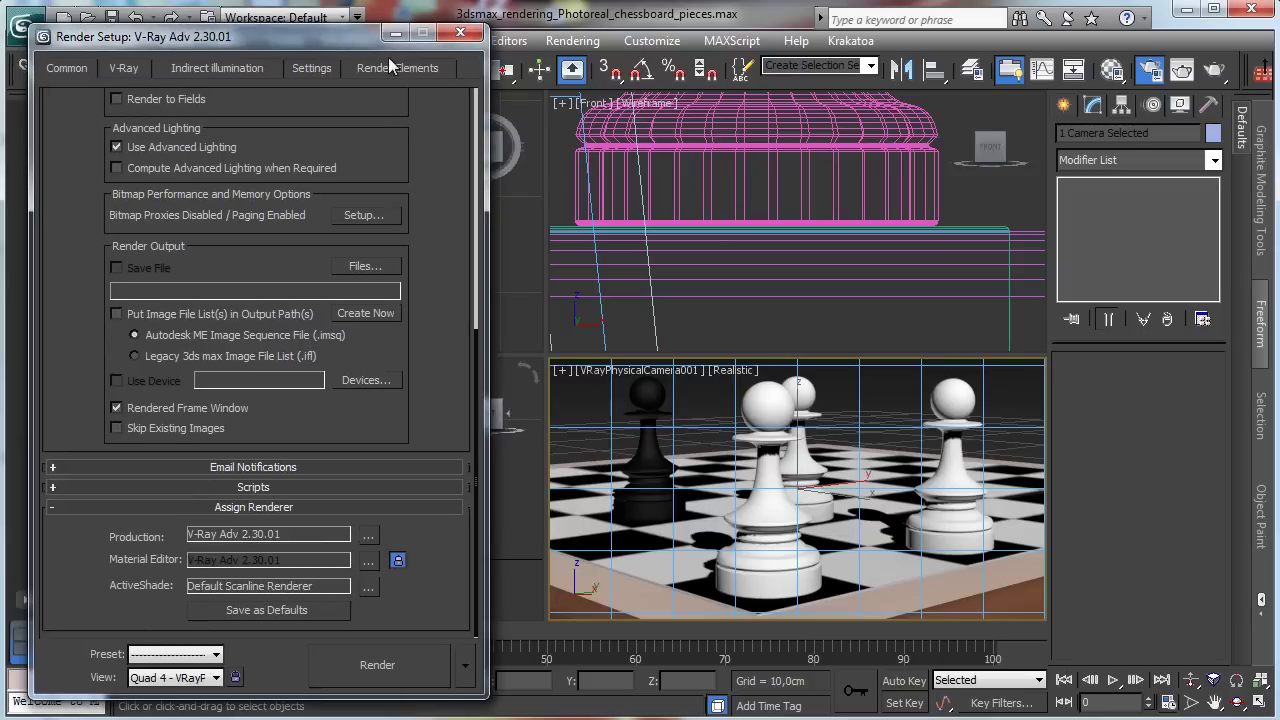
# Assign V-Ray RT 2.30.02 as the ActiveShade renderer, keeping the material editor renderer locked
pyautogui.click(397, 561)
pyautogui.click(397, 561)
pyautogui.click(369, 537)
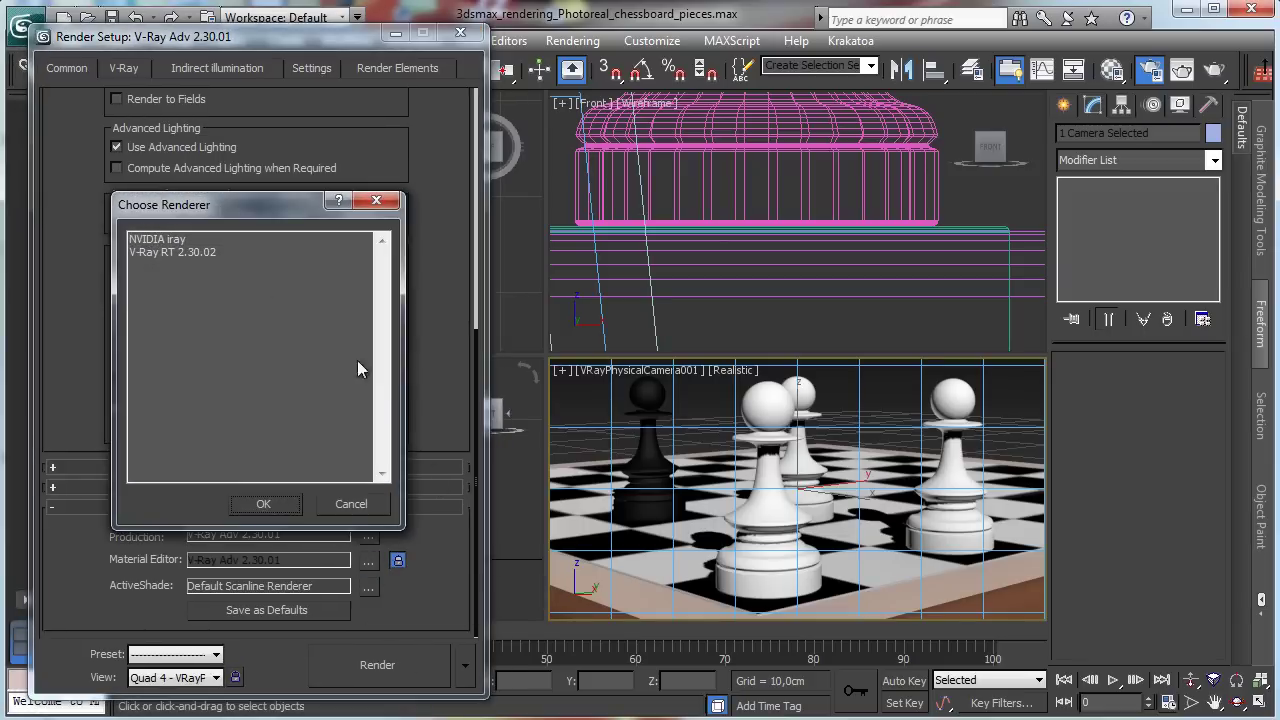
pyautogui.doubleClick(195, 253)
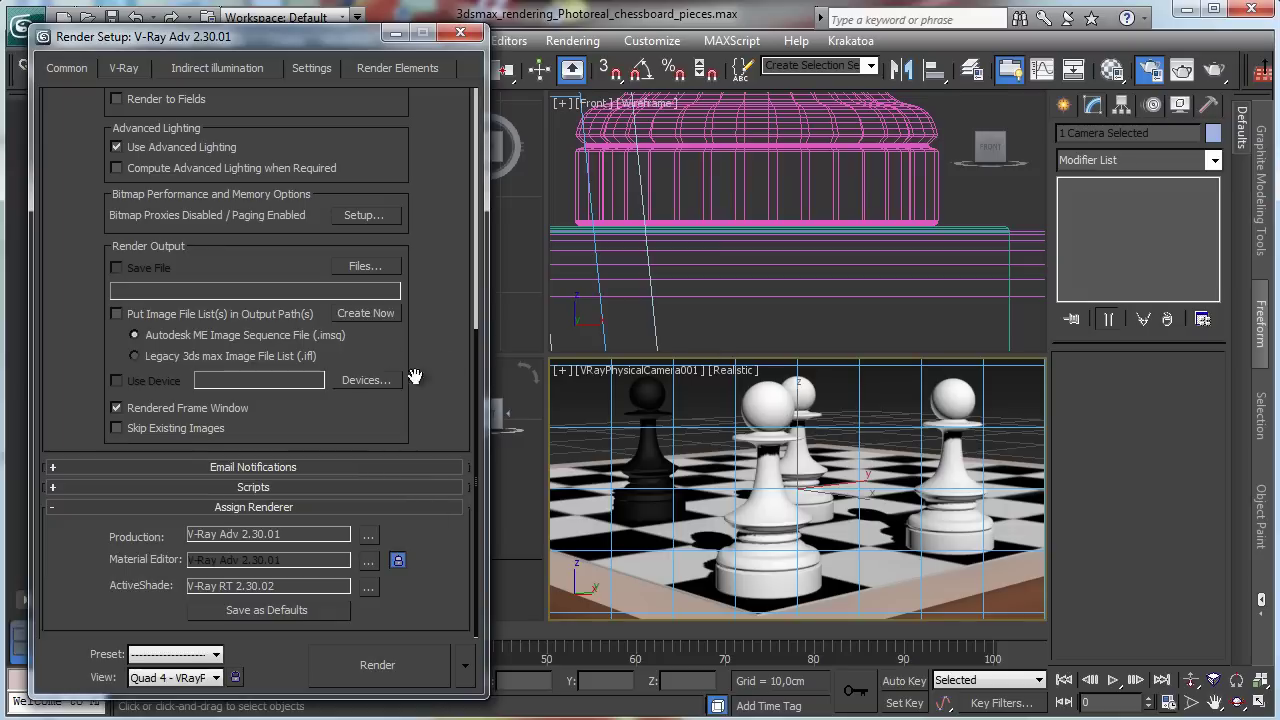
# Look over the V-Ray render settings and switch Render Setup from production to ActiveShade mode
pyautogui.click(205, 68)
pyautogui.click(122, 68)
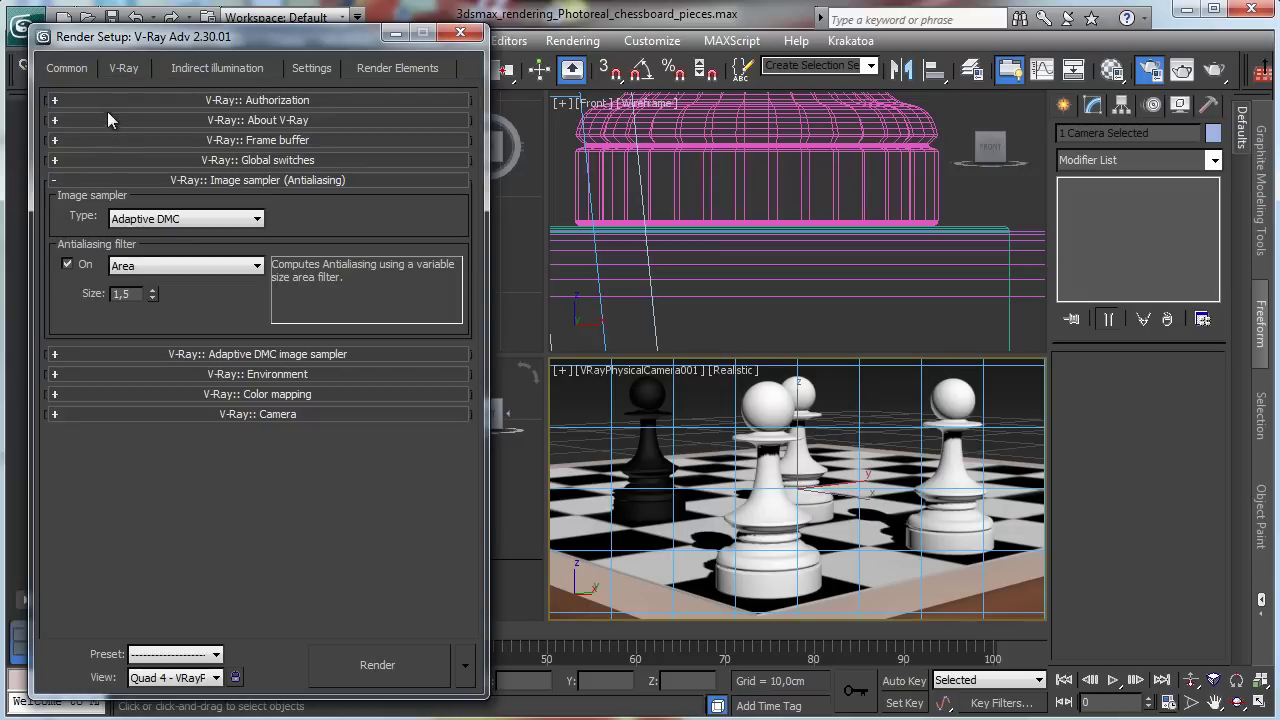
pyautogui.click(463, 680)
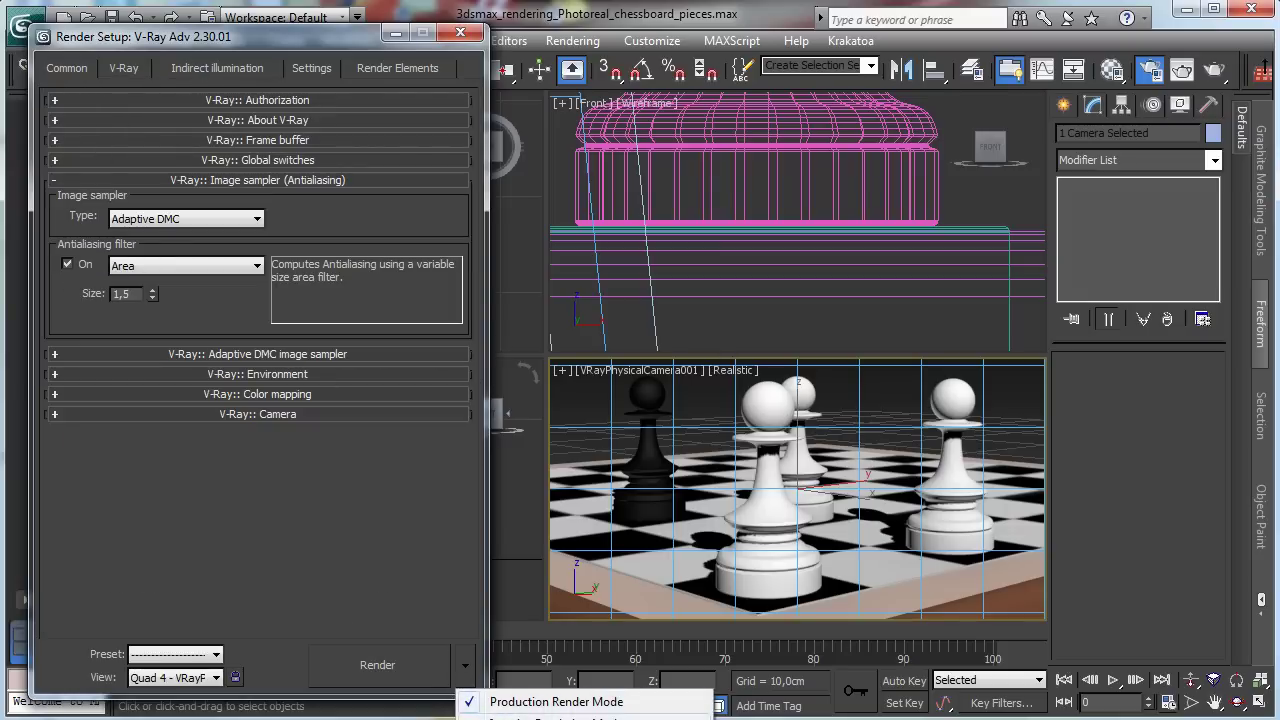
pyautogui.click(560, 713)
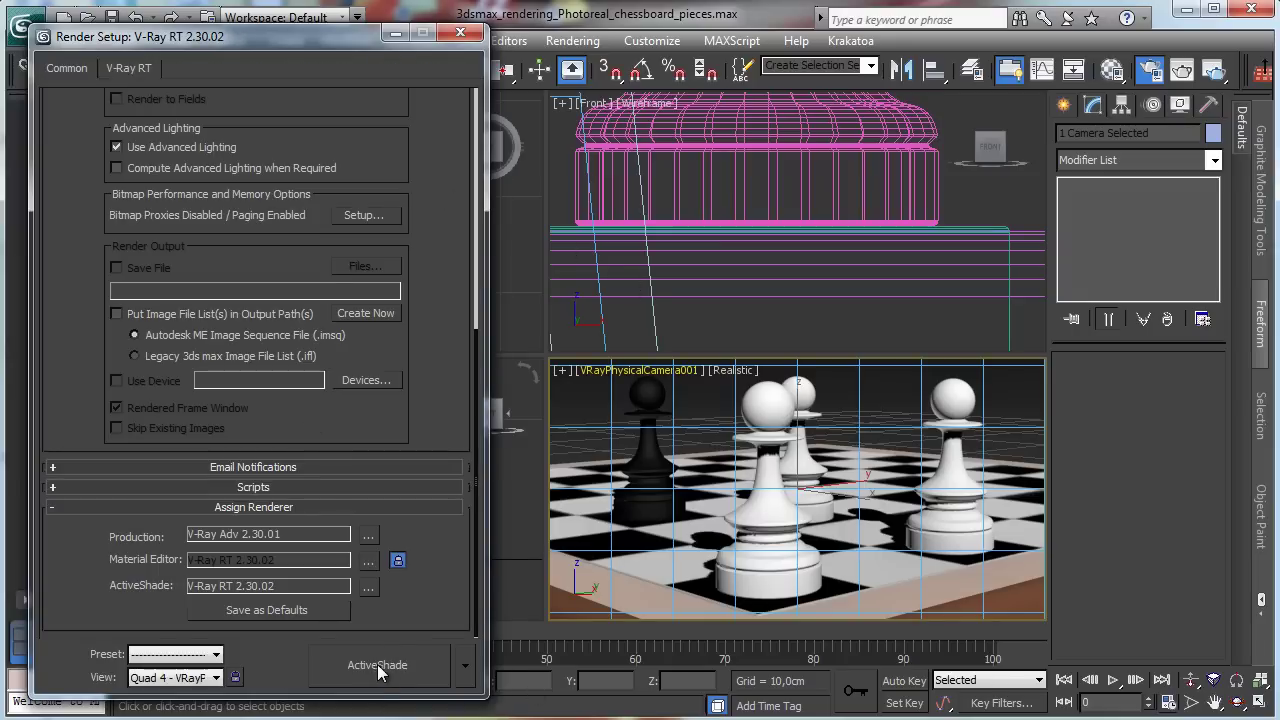
# Start an ActiveShade render of the camera view with V-Ray RT on the CPU engine, close Render Setup and reposition the render window
pyautogui.click(145, 68)
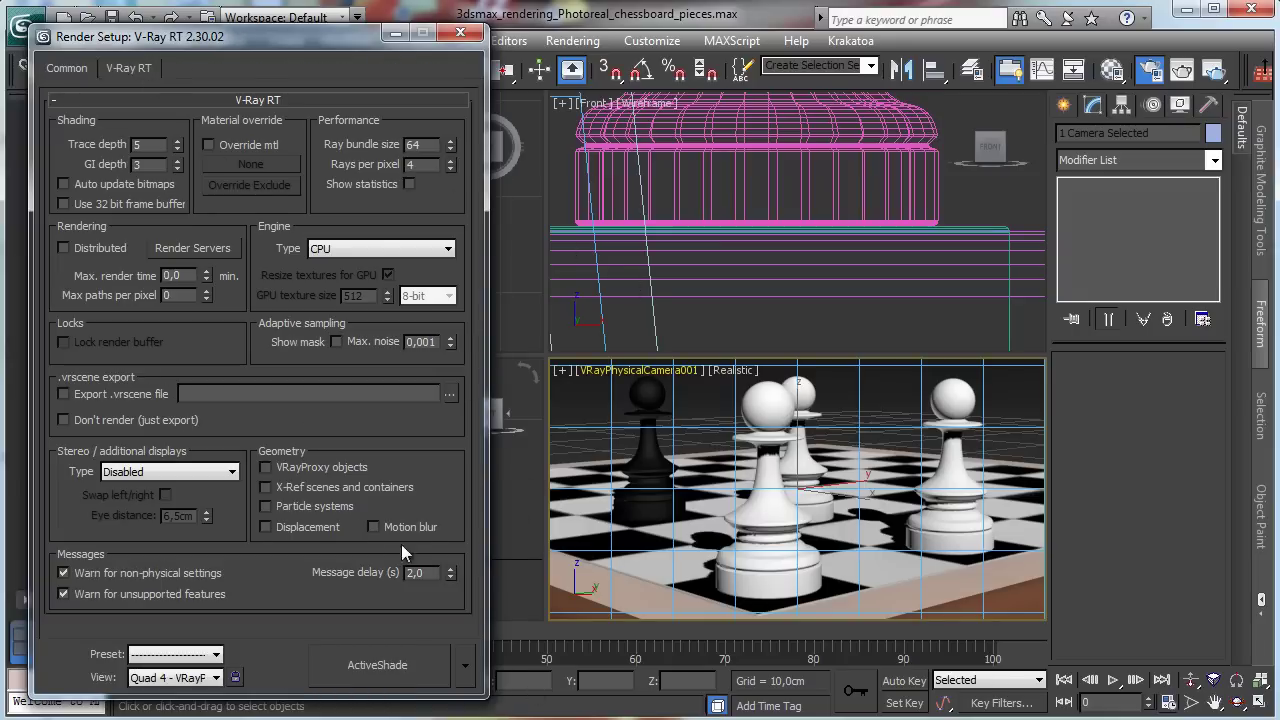
pyautogui.click(377, 249)
pyautogui.click(376, 248)
pyautogui.click(379, 665)
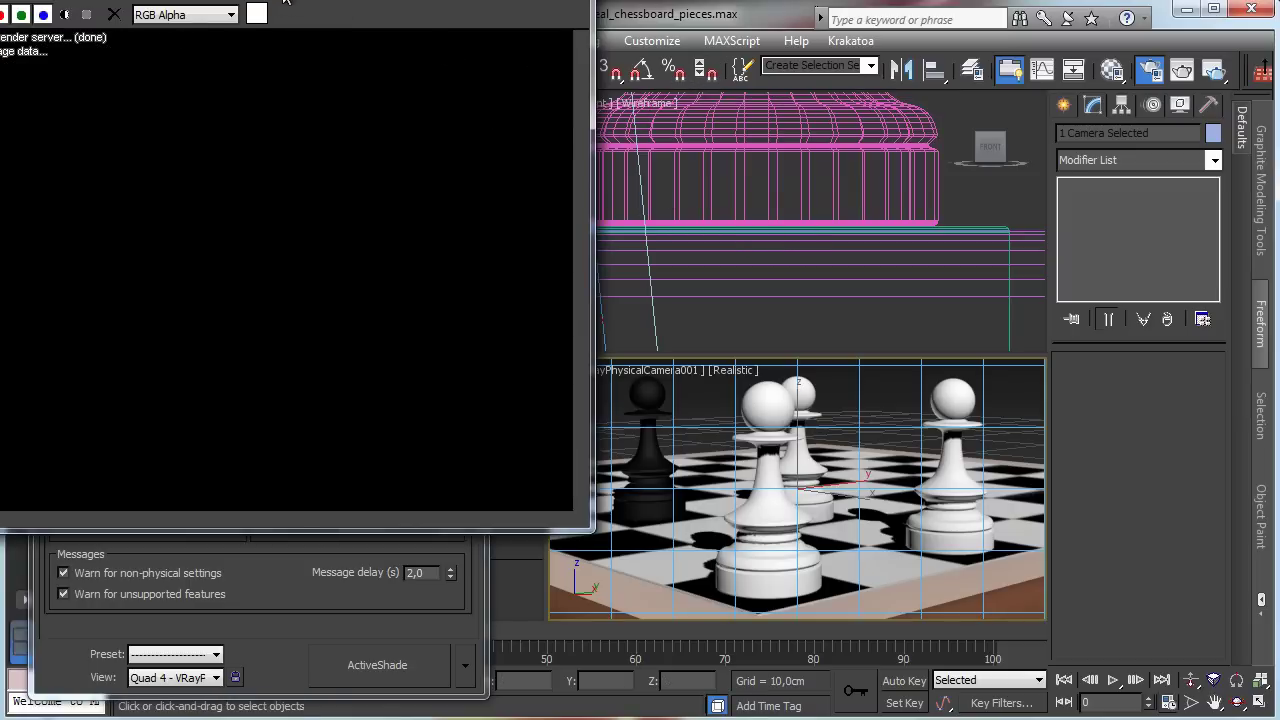
pyautogui.moveTo(285, 3); pyautogui.dragTo(1146, 117)
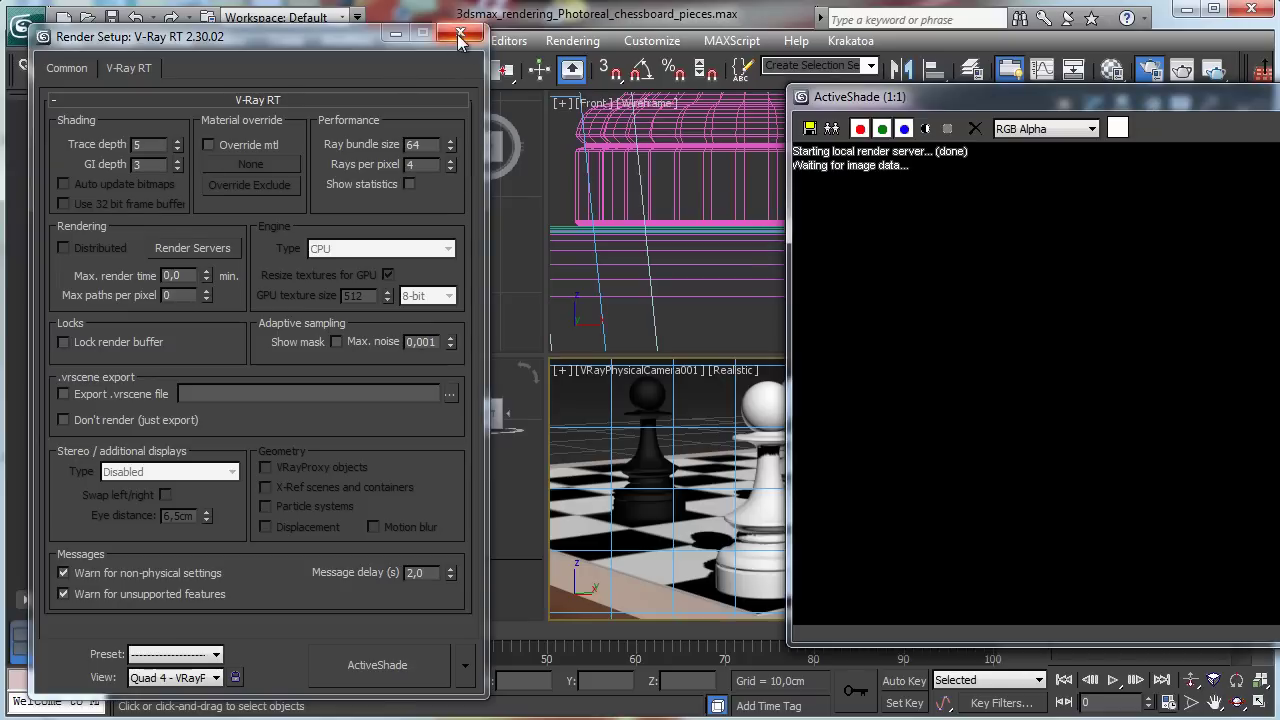
pyautogui.click(460, 36)
pyautogui.moveTo(1035, 97); pyautogui.dragTo(247, 509)
# Create a V-Ray plane light beside the board's corner in the Top view, about 6.7 cm half-length and 6.8 cm half-width
pyautogui.click(1063, 105)
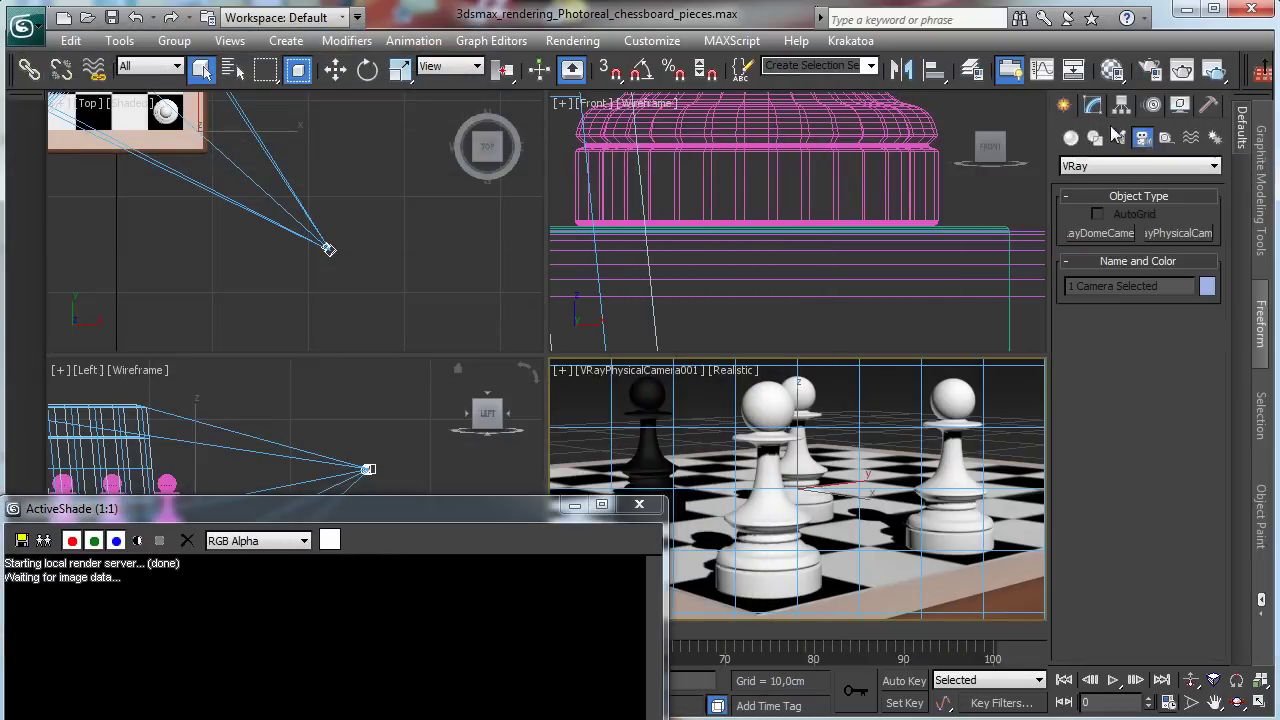
pyautogui.click(1119, 137)
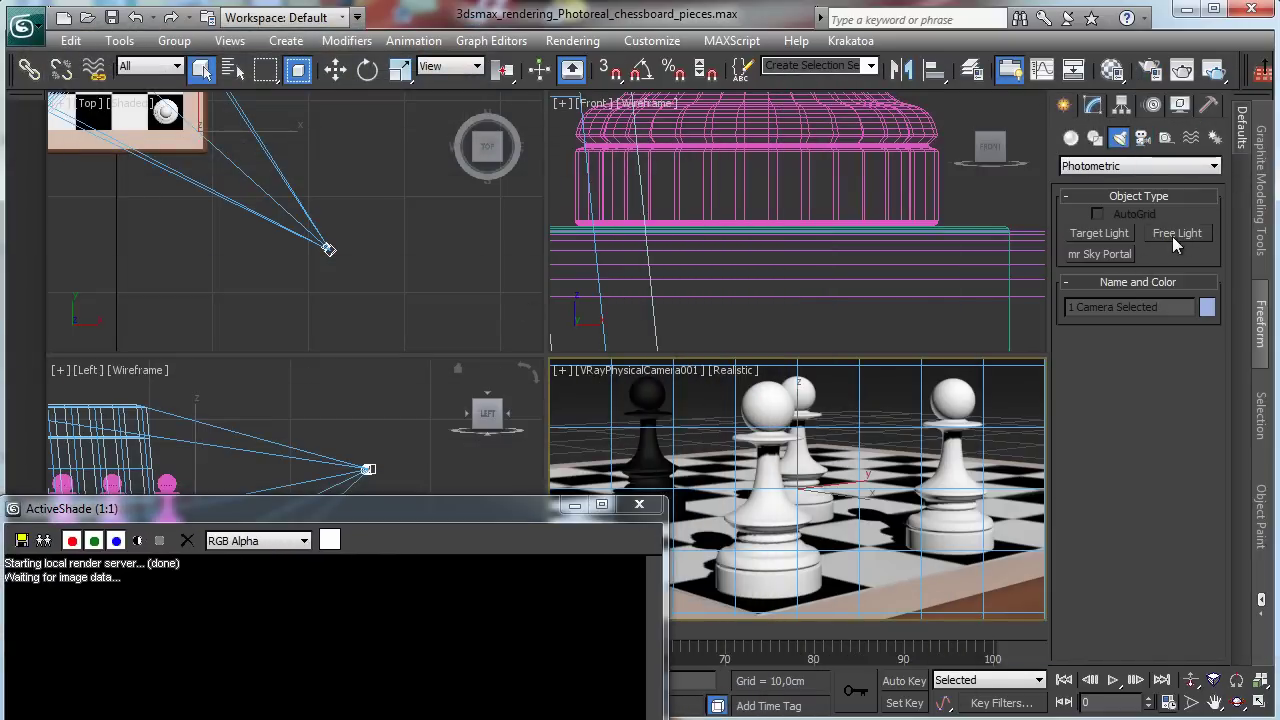
pyautogui.click(1137, 164)
pyautogui.click(1150, 207)
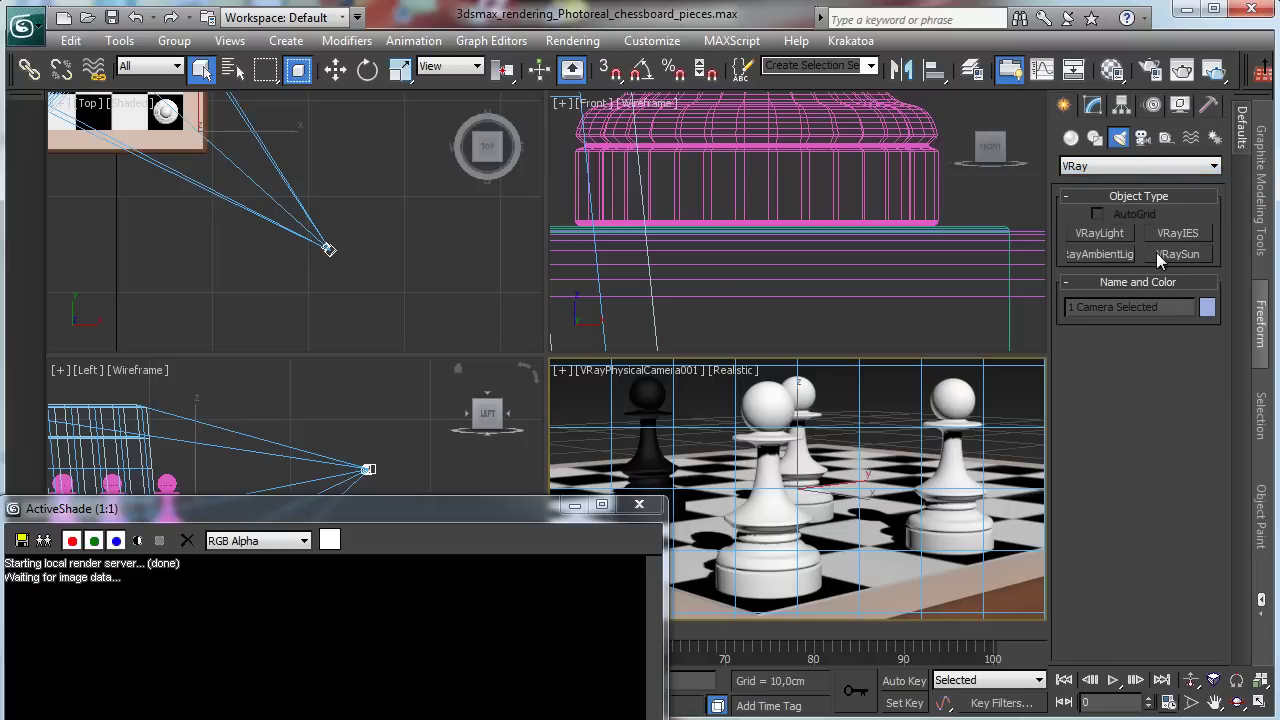
pyautogui.click(1120, 235)
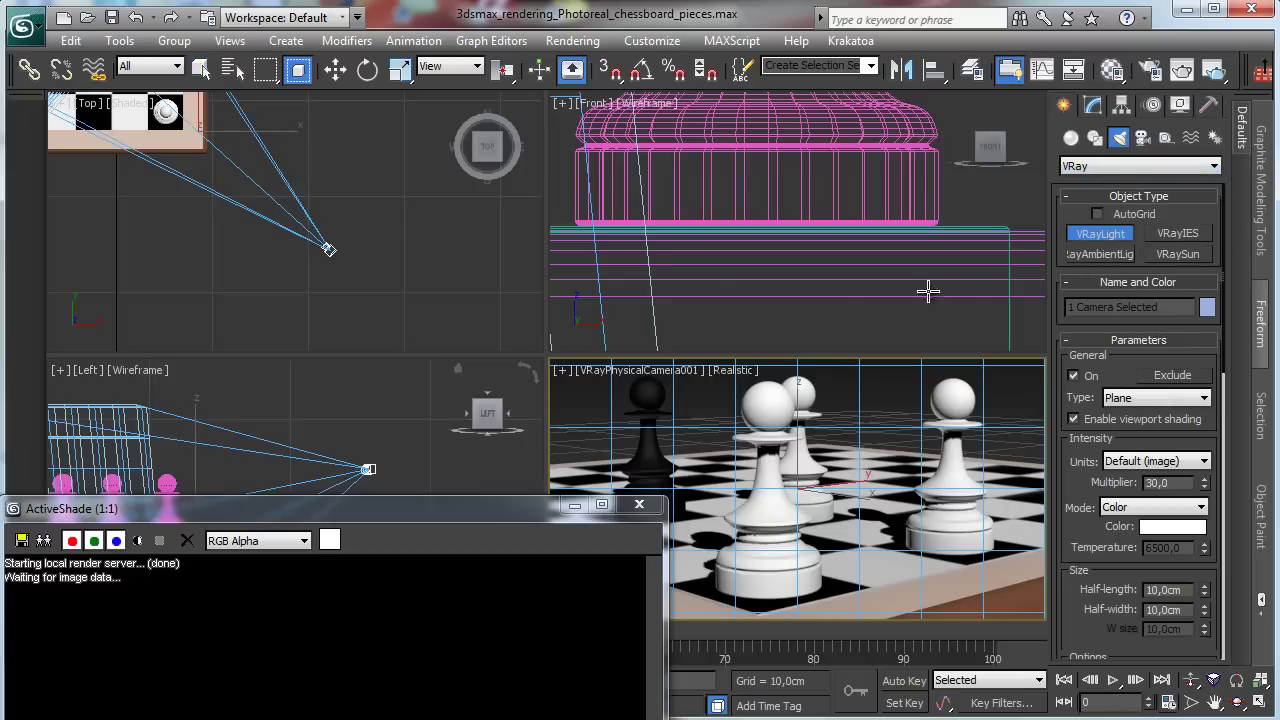
pyautogui.moveTo(200, 145); pyautogui.dragTo(331, 275)
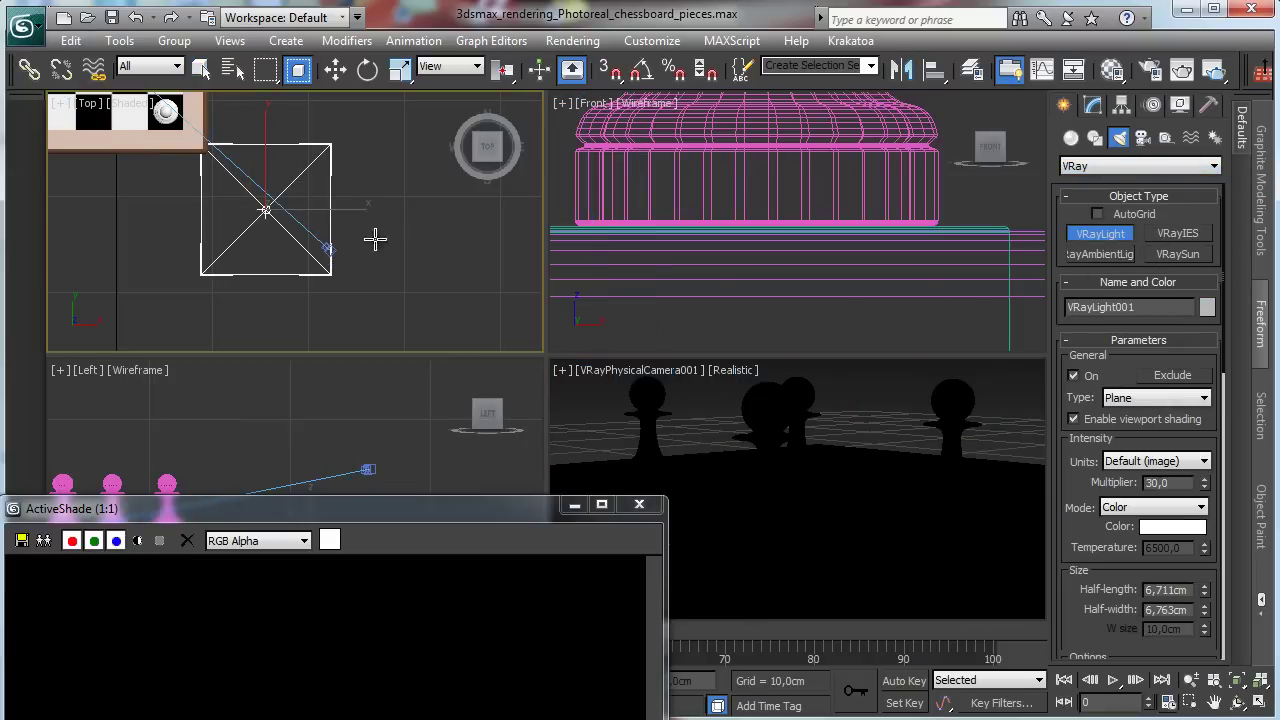
# Move the ActiveShade window out of the way to uncover the pawns and light in the Left view
pyautogui.press('w')
pyautogui.middleClick(404, 395)
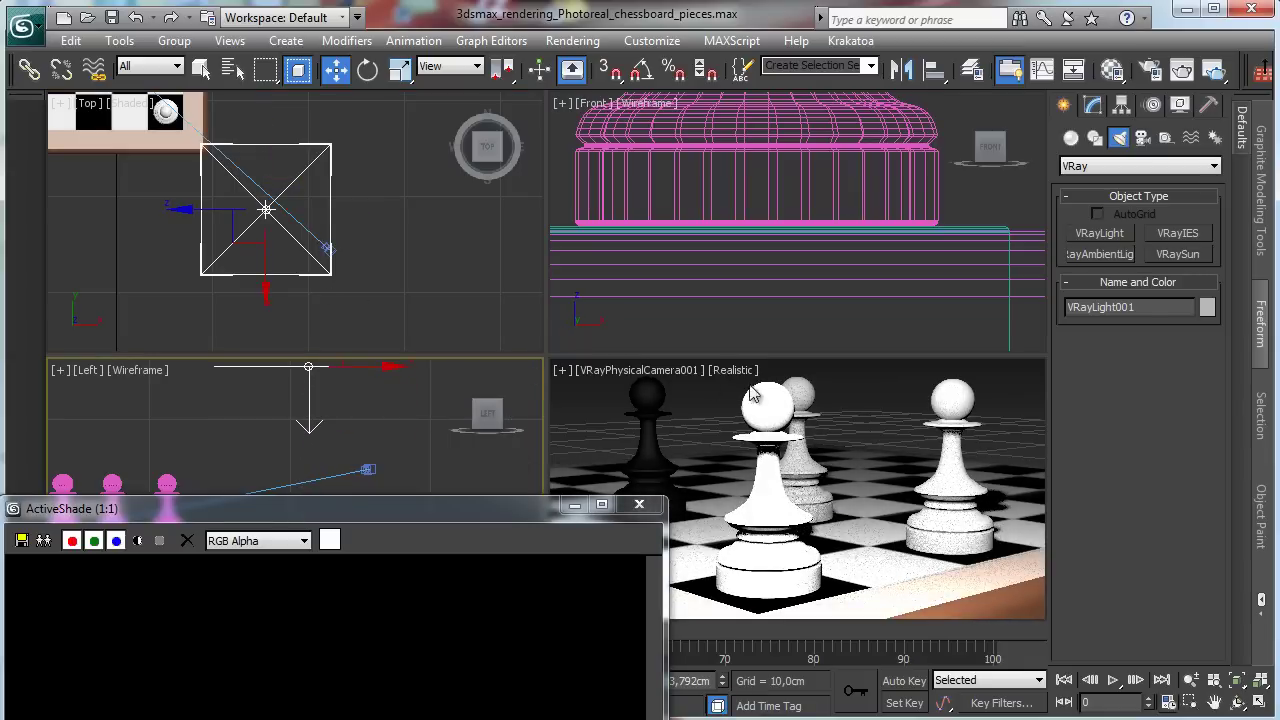
pyautogui.moveTo(309, 508); pyautogui.dragTo(464, 355)
pyautogui.moveTo(561, 360); pyautogui.dragTo(561, 187)
pyautogui.moveTo(631, 153); pyautogui.dragTo(476, 634)
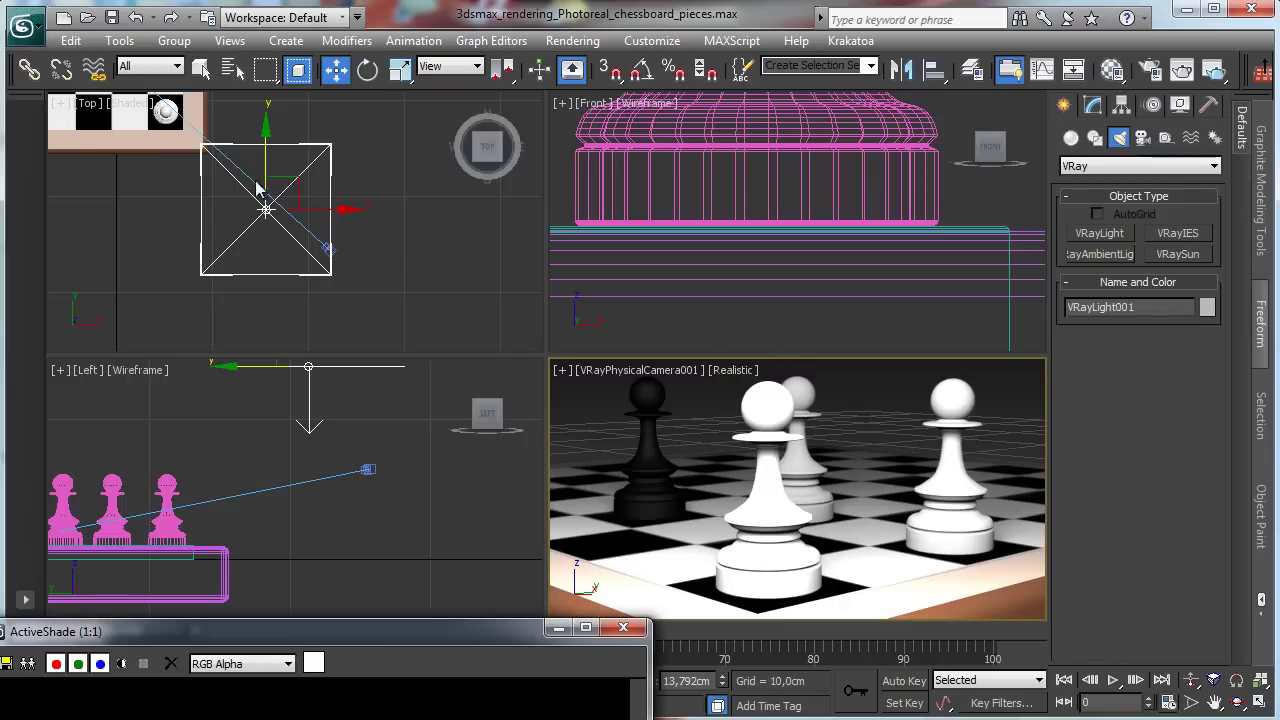
# Move the V-Ray plane light over the pawns at the chessboard's corner in the Top view
pyautogui.moveTo(257, 190); pyautogui.dragTo(176, 90)
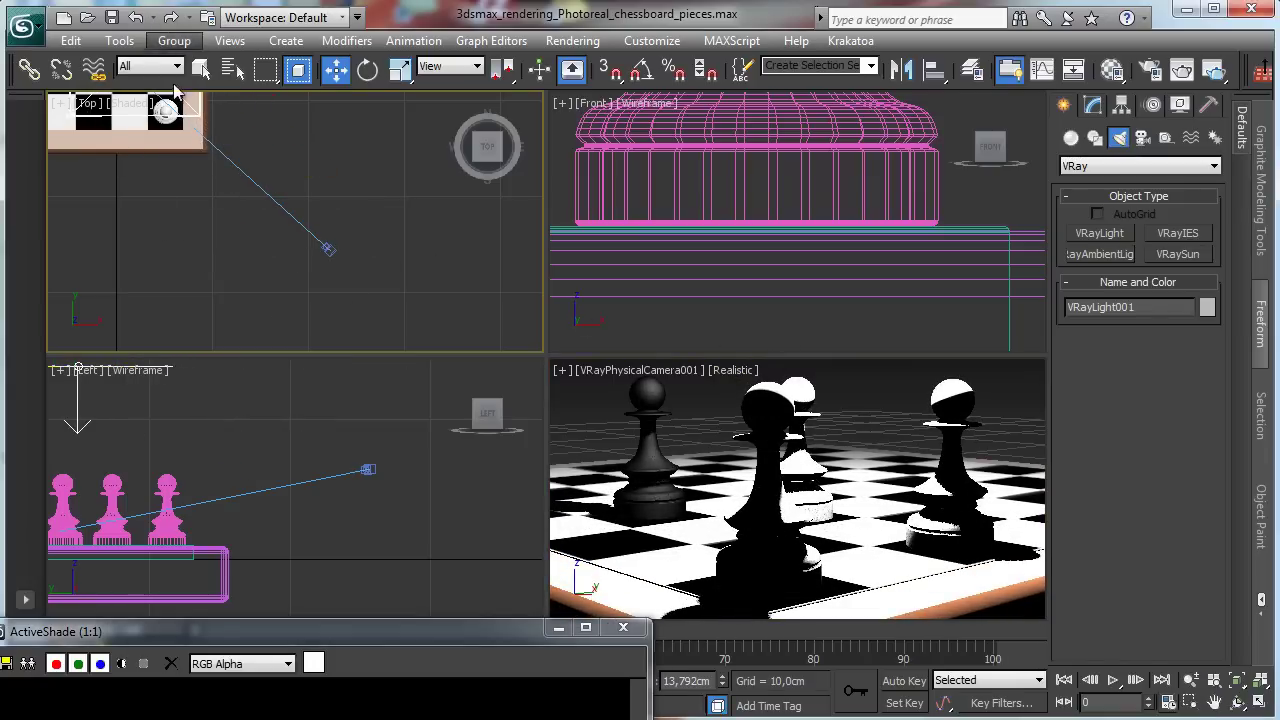
pyautogui.click(371, 443)
pyautogui.click(1190, 680)
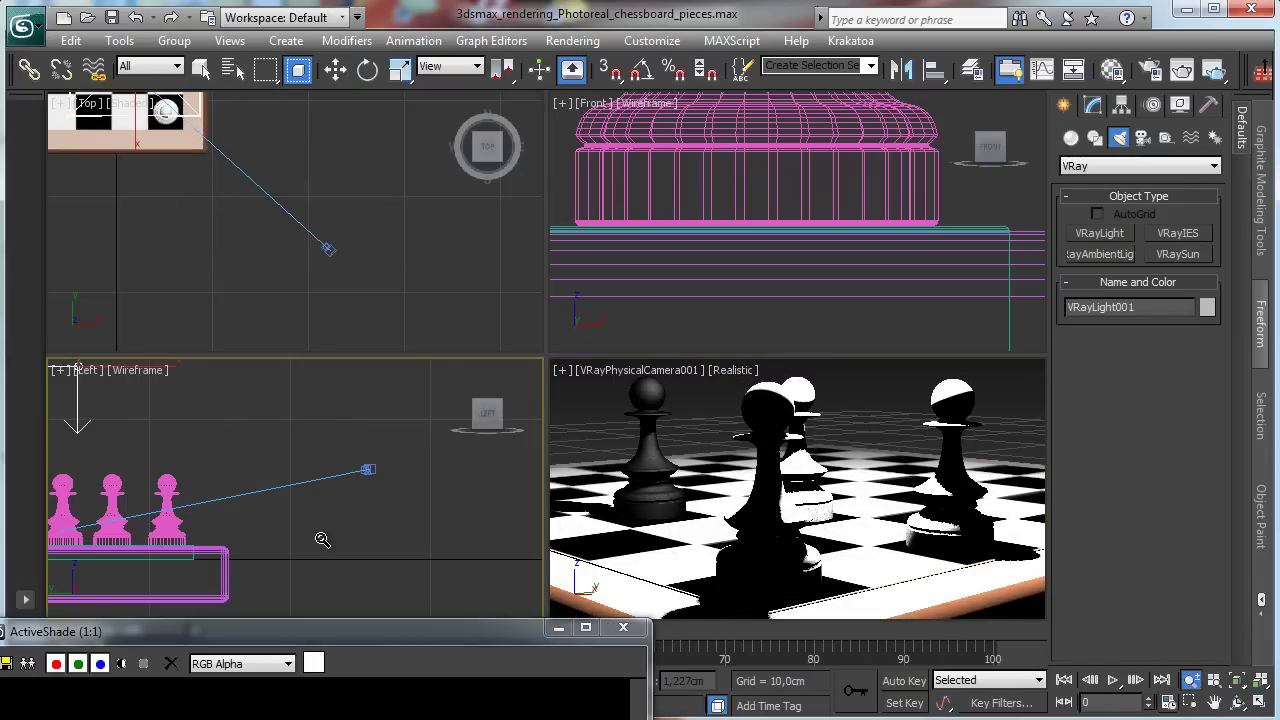
pyautogui.moveTo(322, 540); pyautogui.dragTo(306, 560)
pyautogui.press('w')
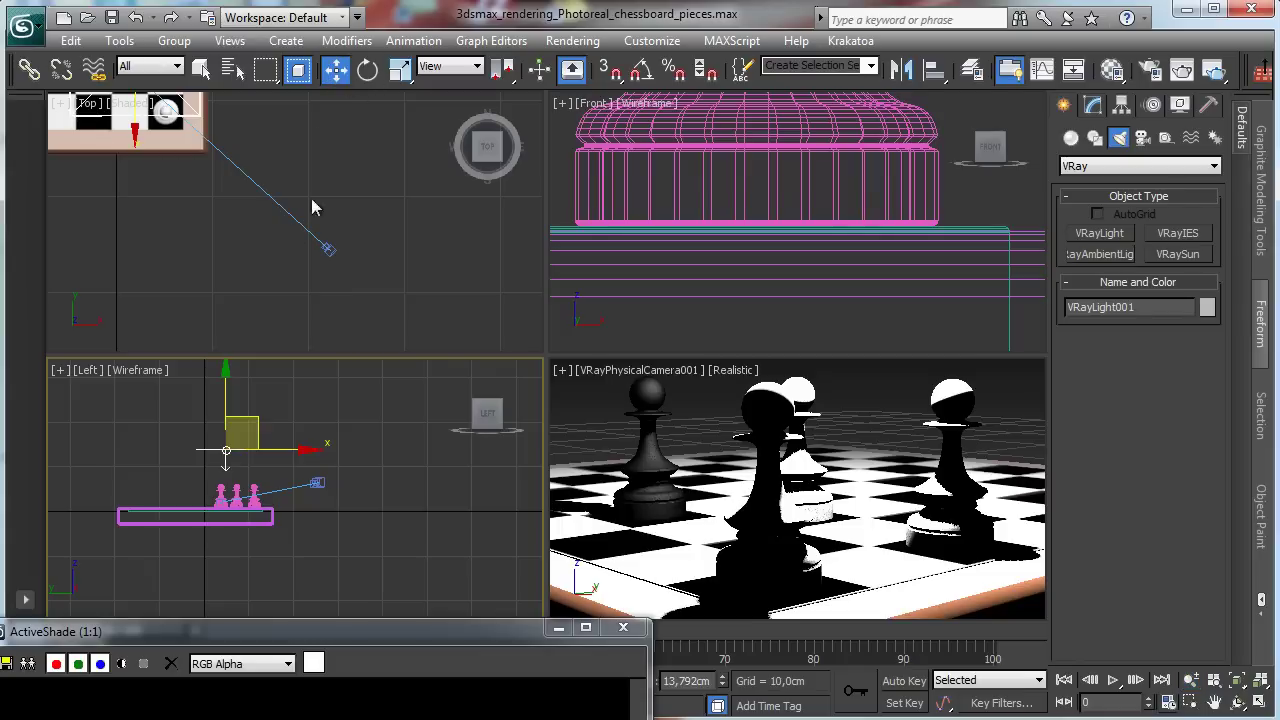
# Raise the V-Ray plane light to about 27 cm high in the Left view and bring the ActiveShade render back into view
pyautogui.moveTo(248, 415); pyautogui.dragTo(222, 358)
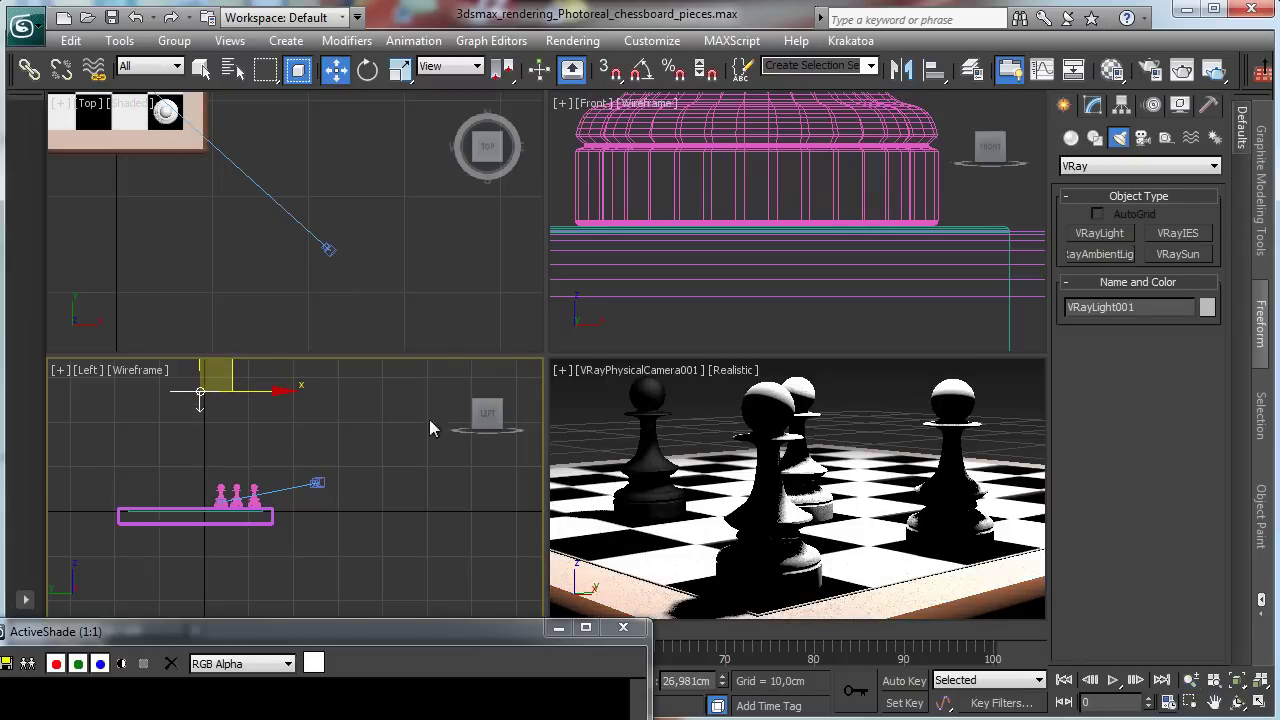
pyautogui.moveTo(371, 630); pyautogui.dragTo(375, 336)
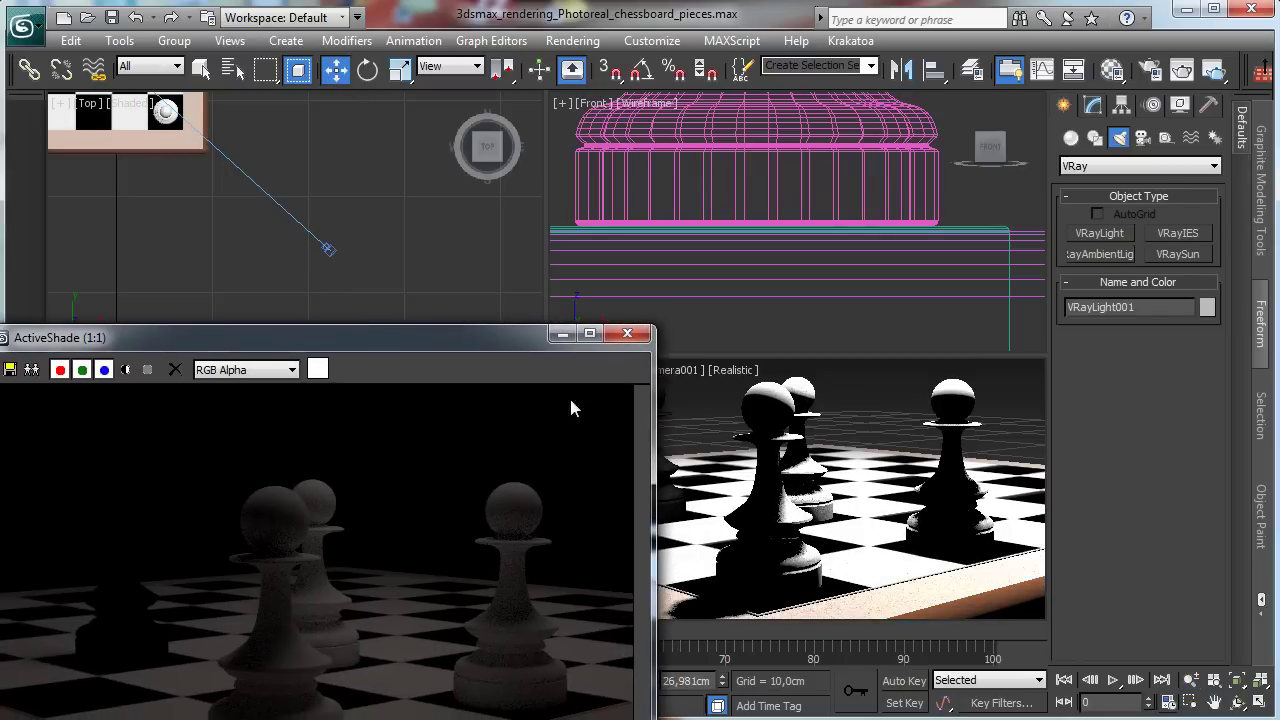
# Set the V-Ray light's intensity multiplier to 250 after trying 80 and 150
pyautogui.click(1092, 104)
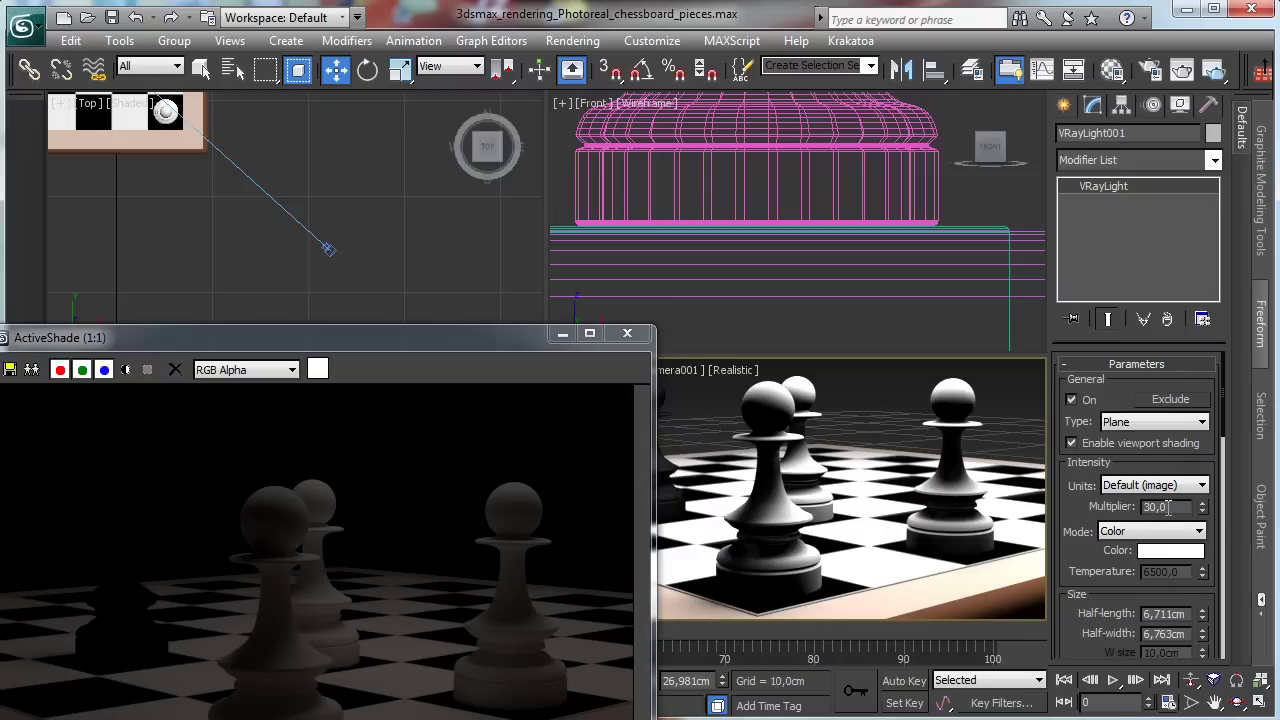
pyautogui.doubleClick(1168, 507)
pyautogui.write('80')
pyautogui.press('Return')
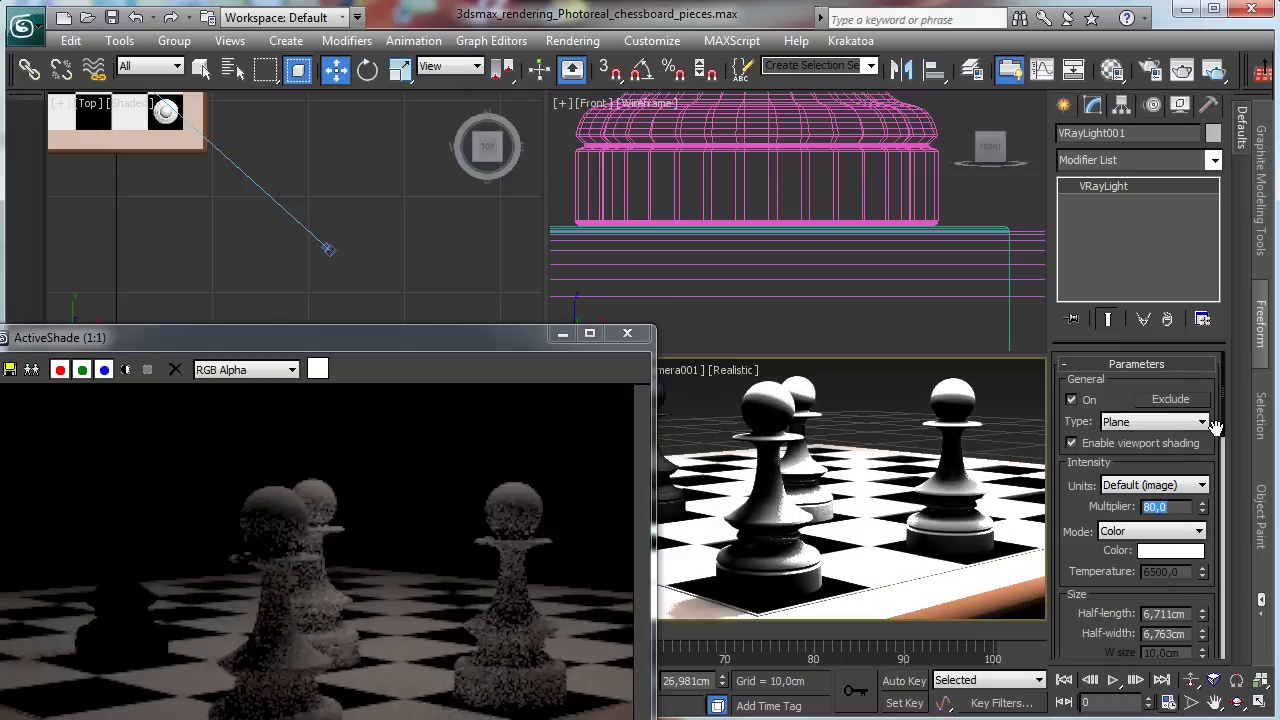
pyautogui.write('15')
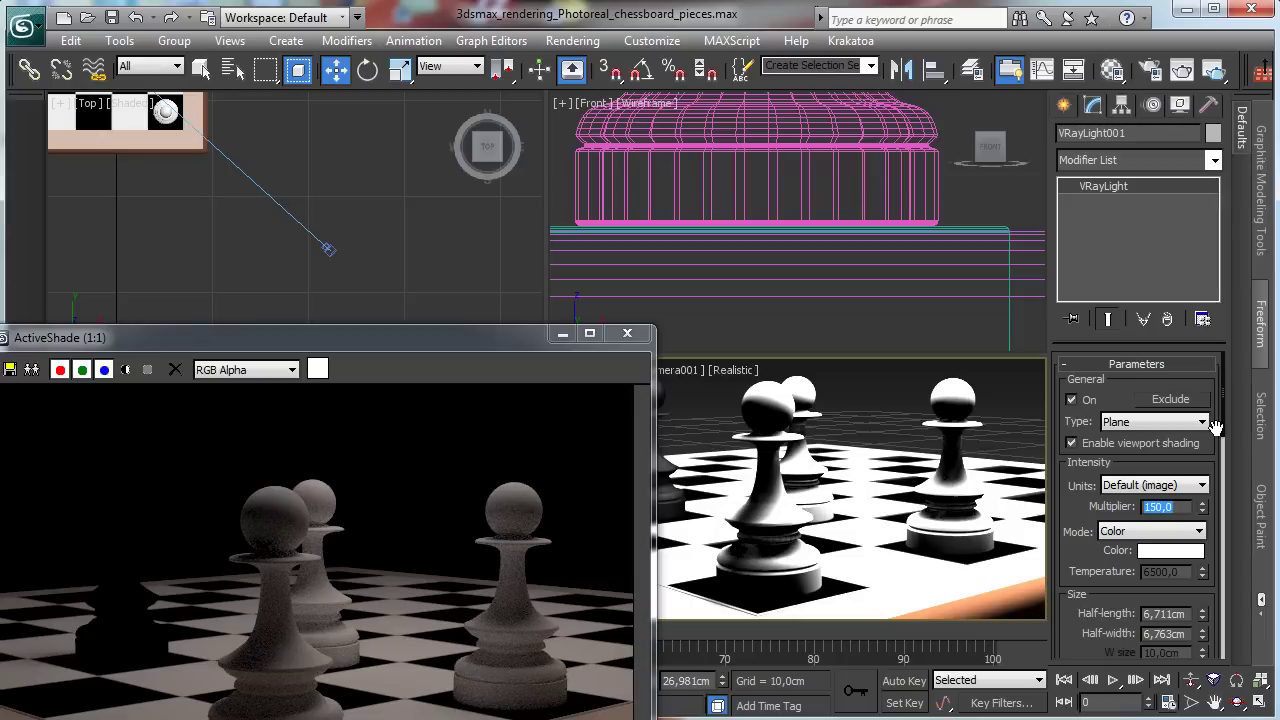
pyautogui.write('250')
pyautogui.press('Return')
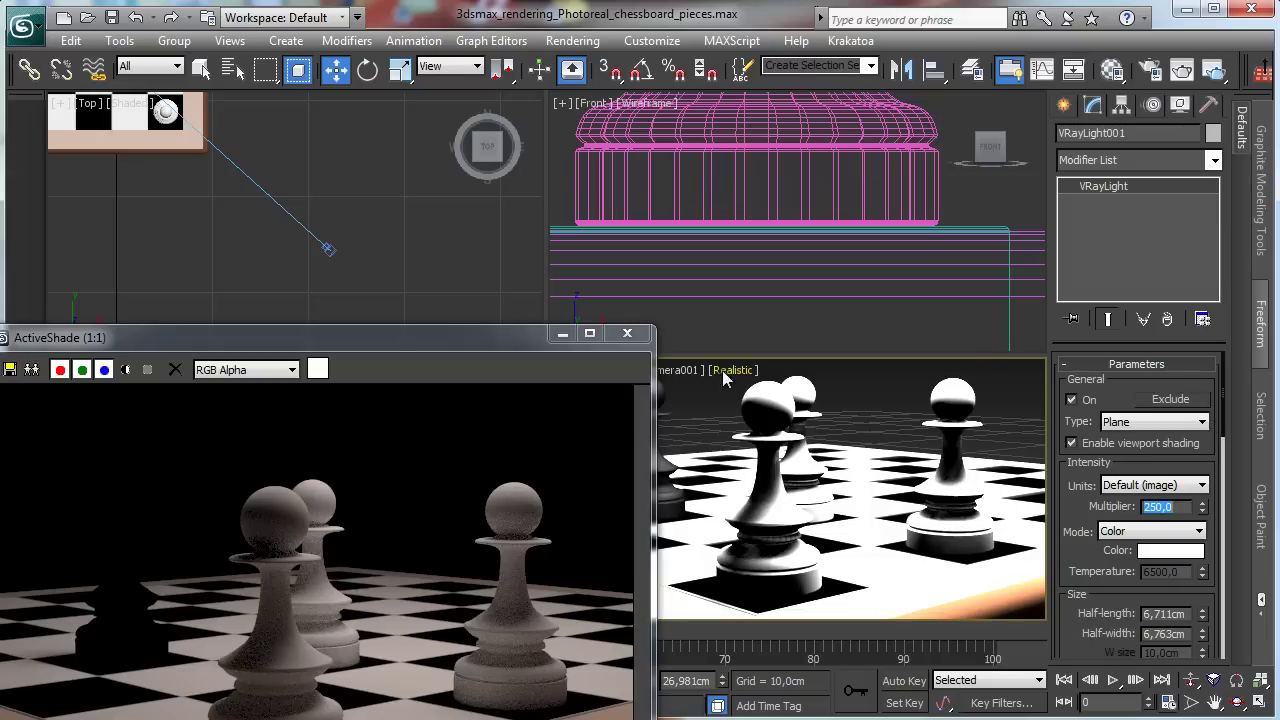
# Select the V-Ray physical camera through its viewport and set its white balance to Neutral
pyautogui.click(671, 370)
pyautogui.click(729, 697)
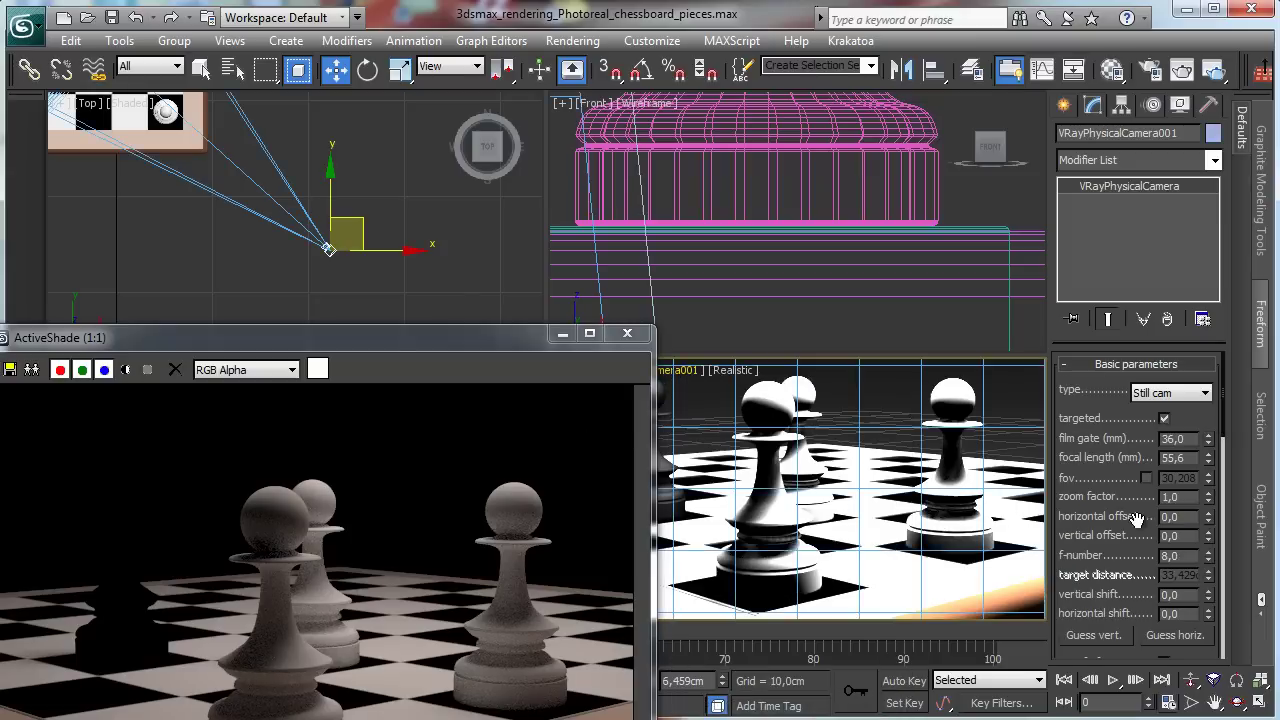
pyautogui.scroll(-5, 1110, 473)
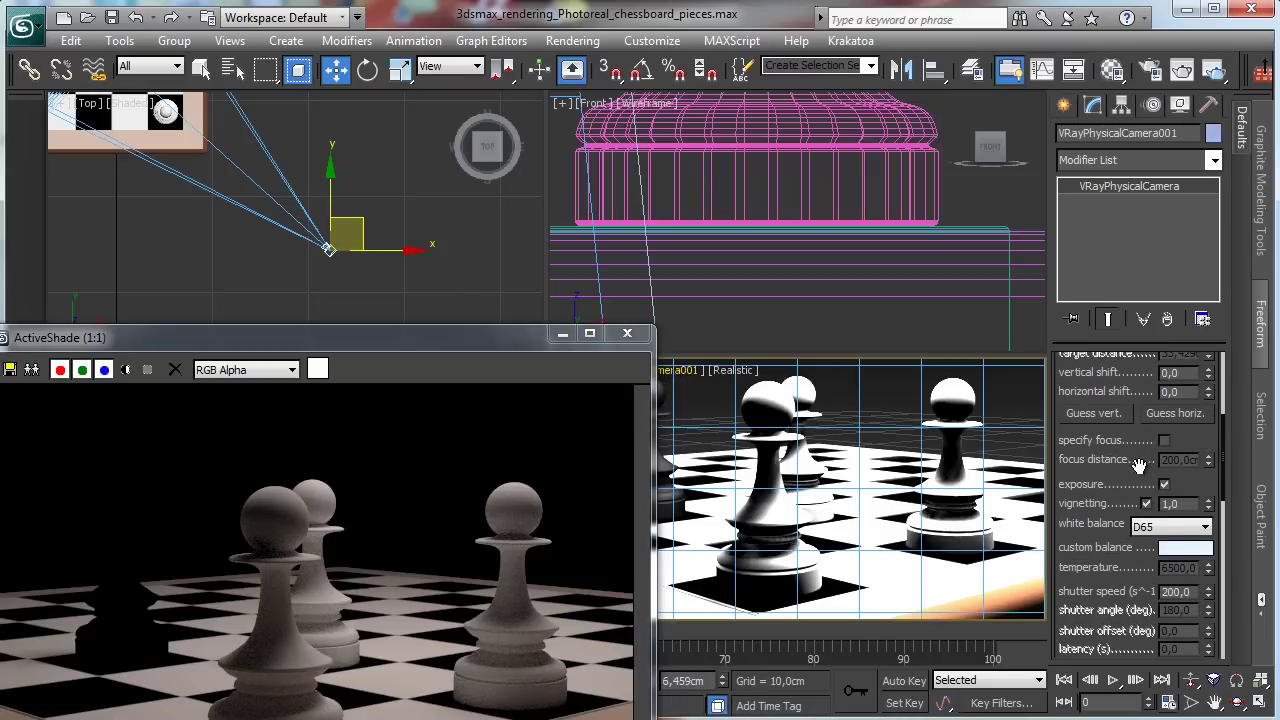
pyautogui.scroll(-2, 1132, 462)
pyautogui.click(1160, 446)
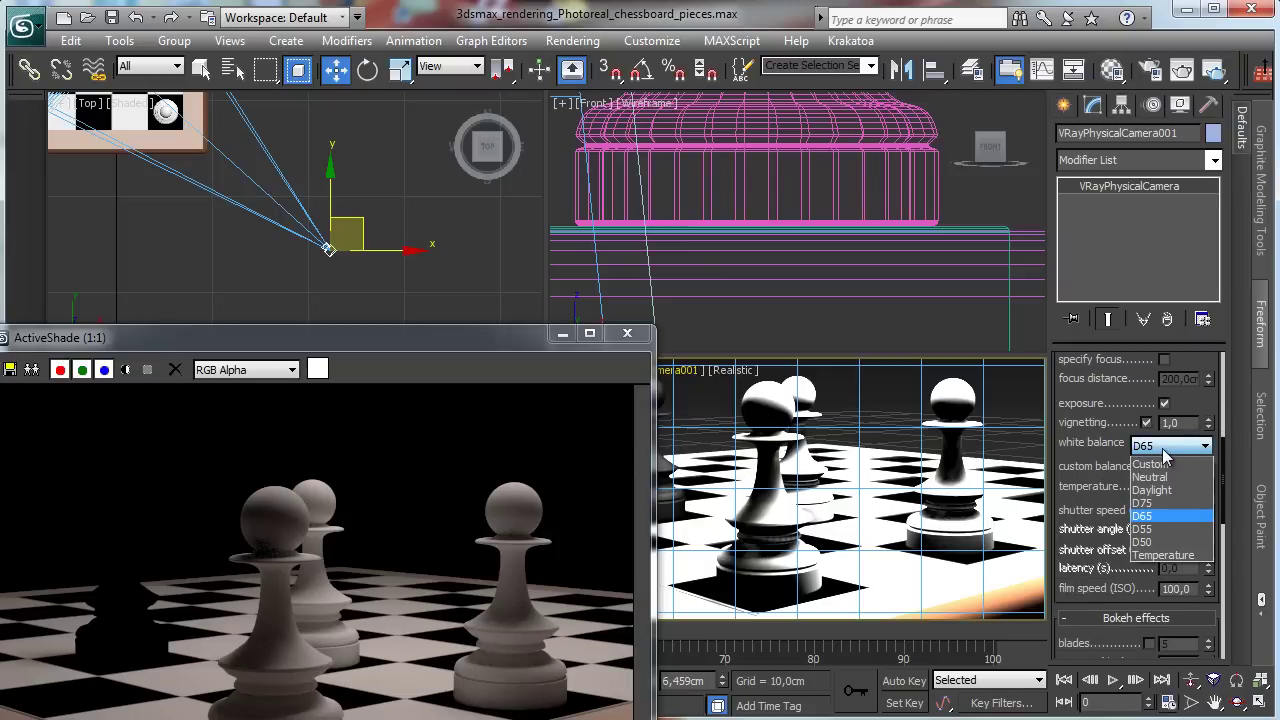
pyautogui.click(1160, 478)
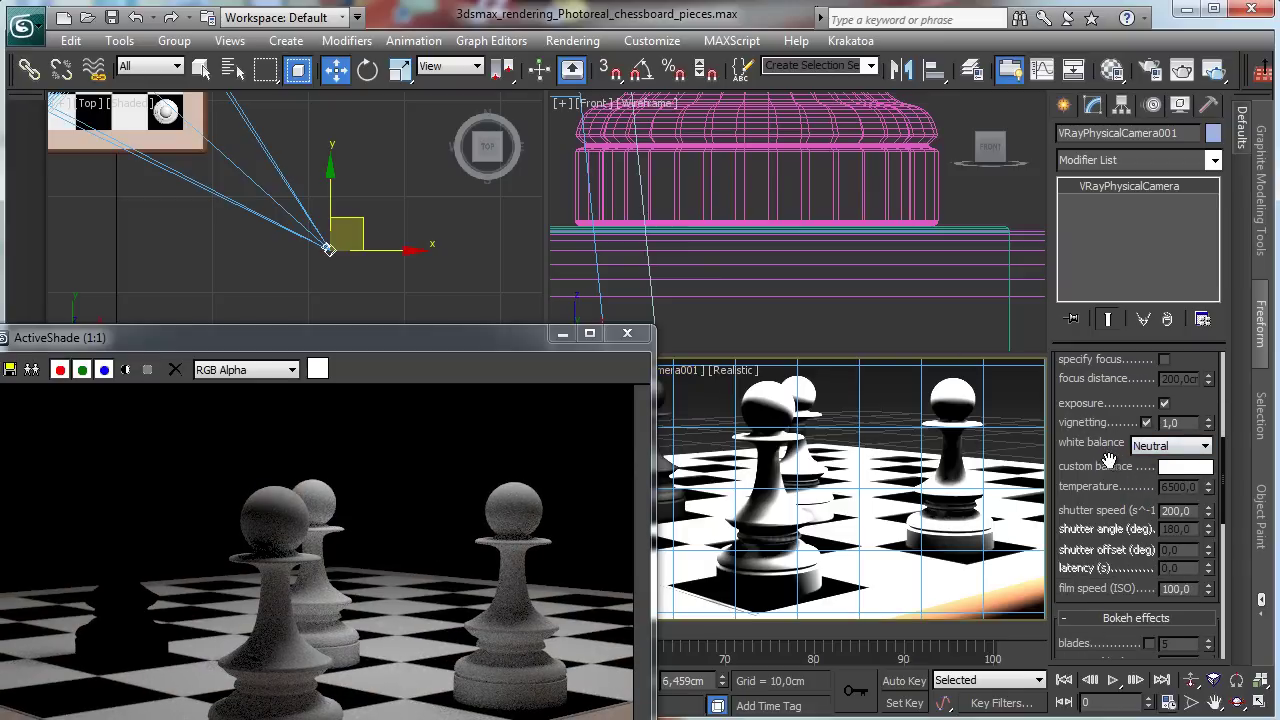
# Set the physical camera's film speed (ISO) to 250
pyautogui.scroll(-2, 1110, 458)
pyautogui.click(1176, 516)
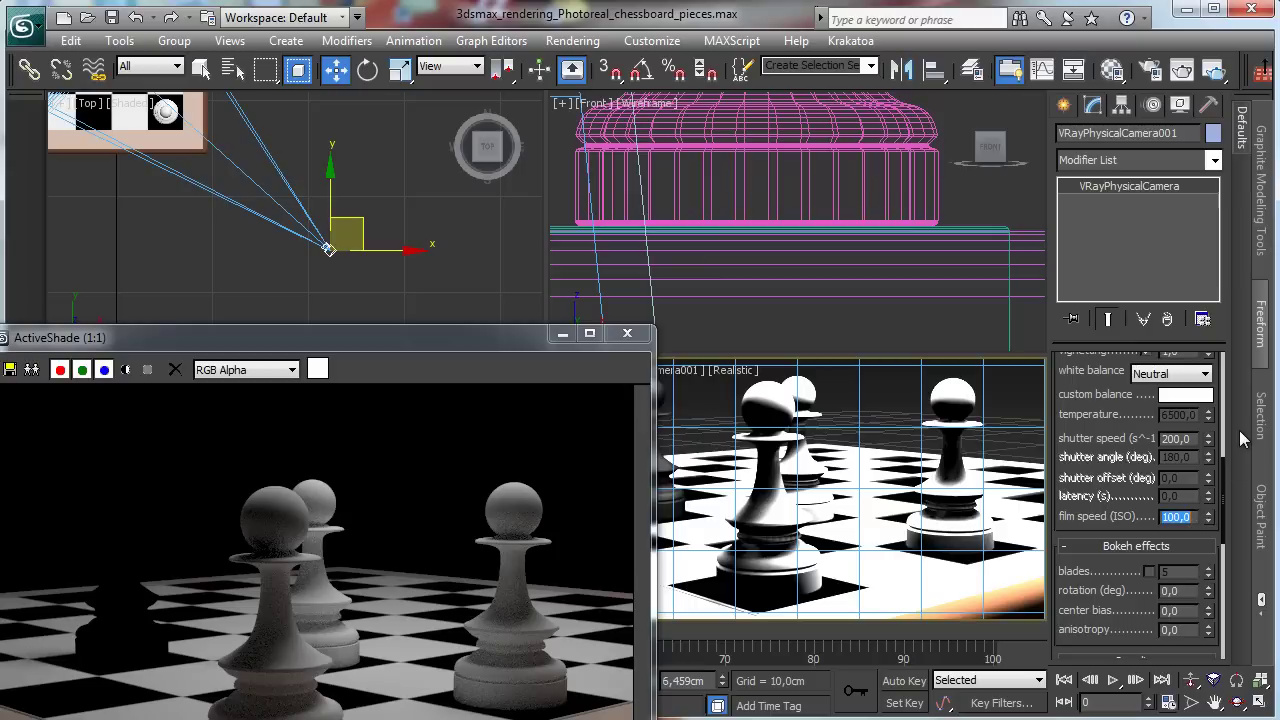
pyautogui.write('250')
pyautogui.press('Return')
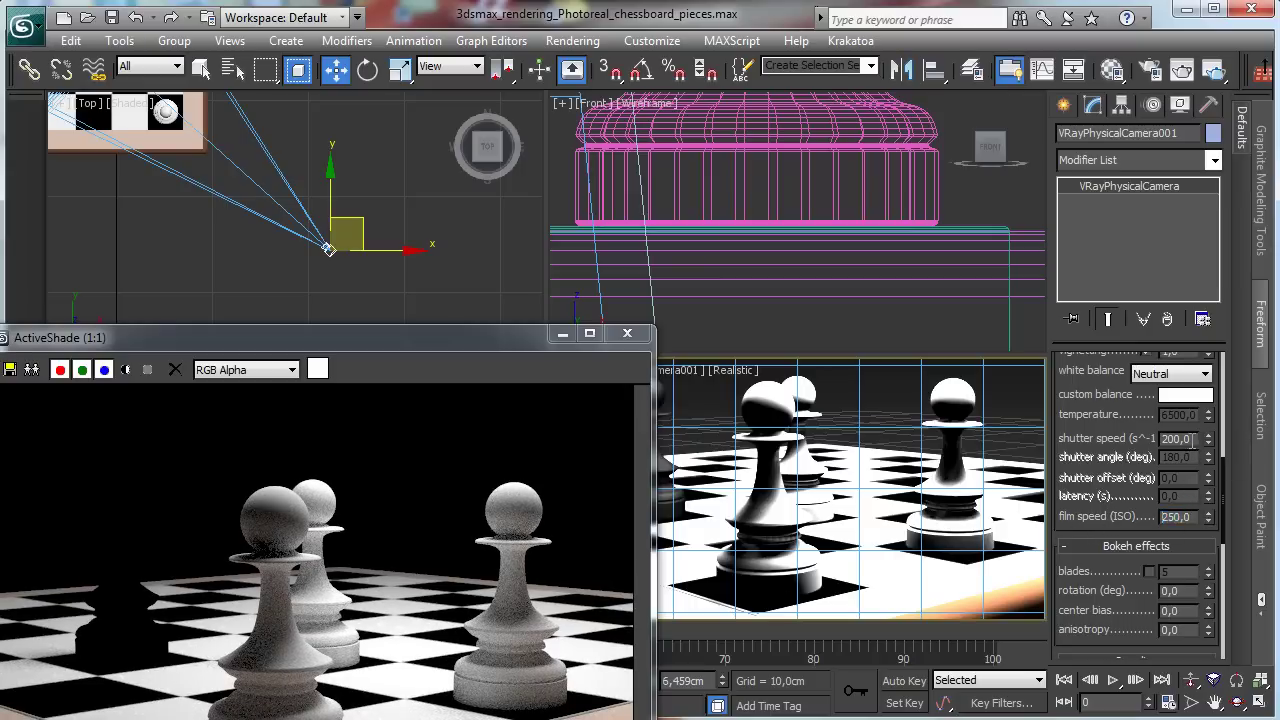
# Try a camera shutter speed of 80, and settle on 150
pyautogui.press('BackSpace')
pyautogui.press('BackSpace')
pyautogui.press('BackSpace')
pyautogui.press('BackSpace')
pyautogui.press('BackSpace')
pyautogui.write('80')
pyautogui.press('Return')
pyautogui.write('150')
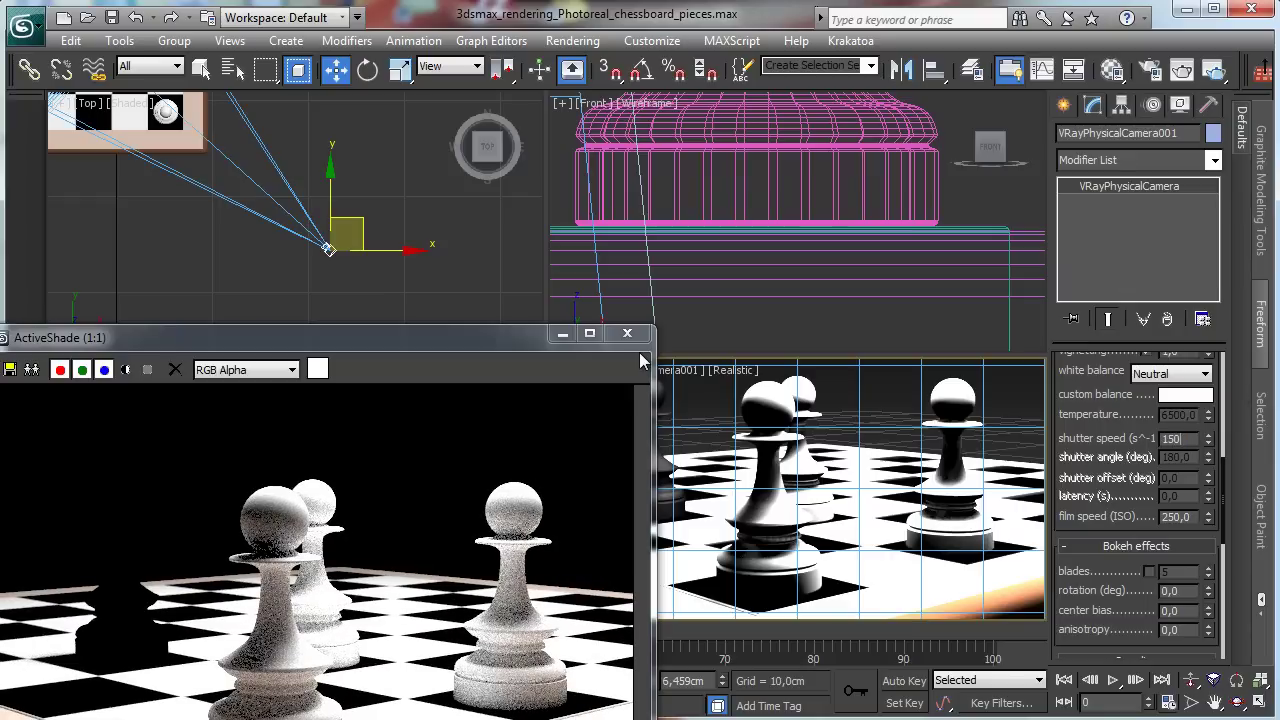
pyautogui.press('Return')
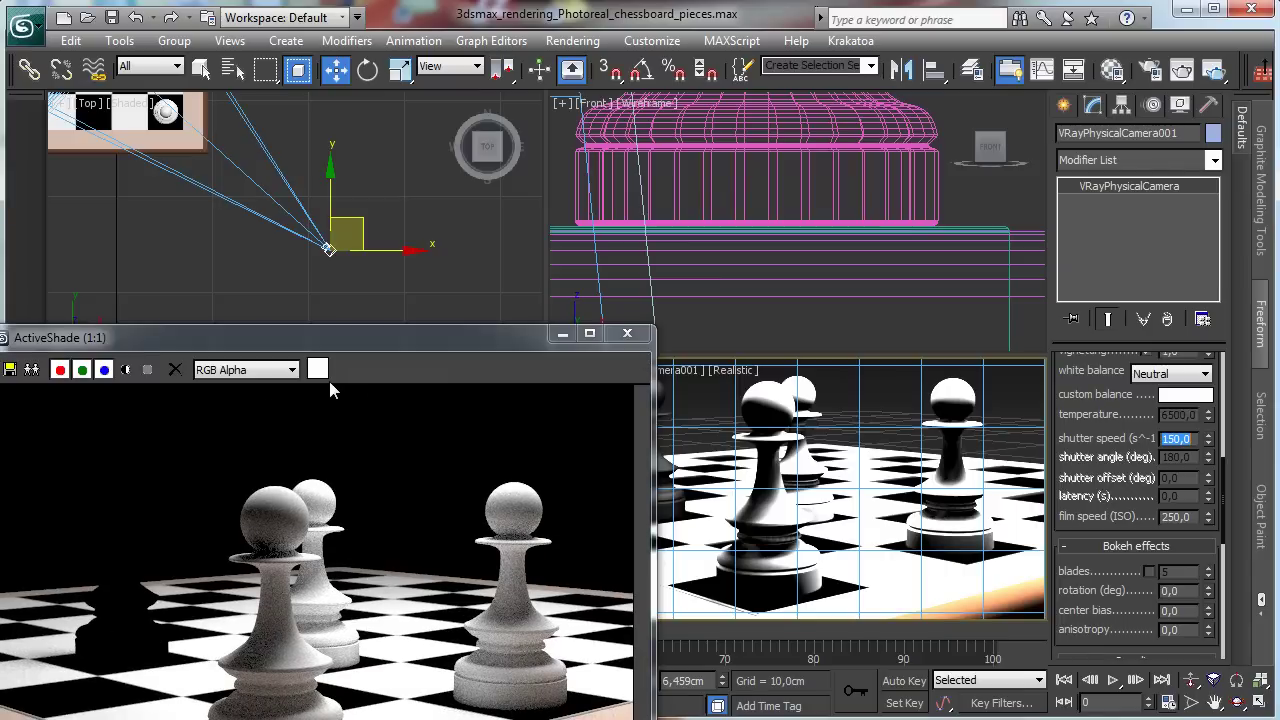
# Examine the pawns in the ActiveShade render and review the camera's exposure, bokeh, sampling and distortion parameters
pyautogui.moveTo(375, 342); pyautogui.dragTo(373, 257)
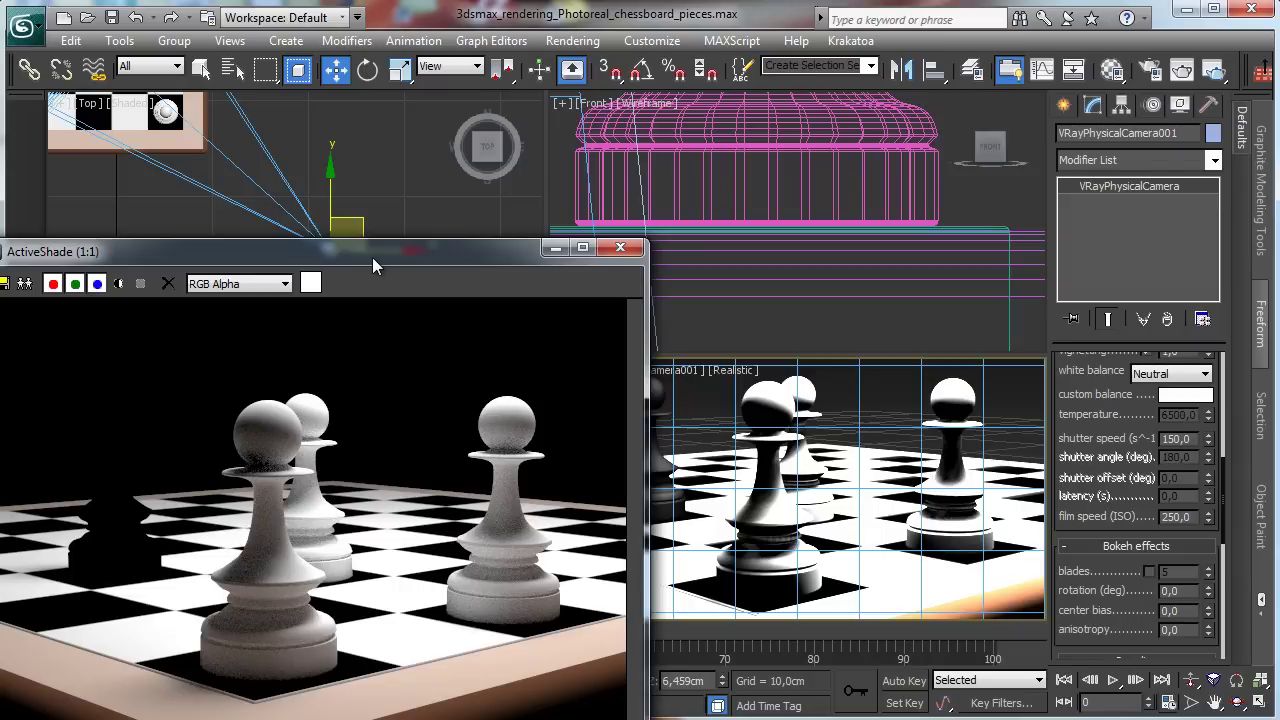
pyautogui.moveTo(372, 257); pyautogui.dragTo(390, 346)
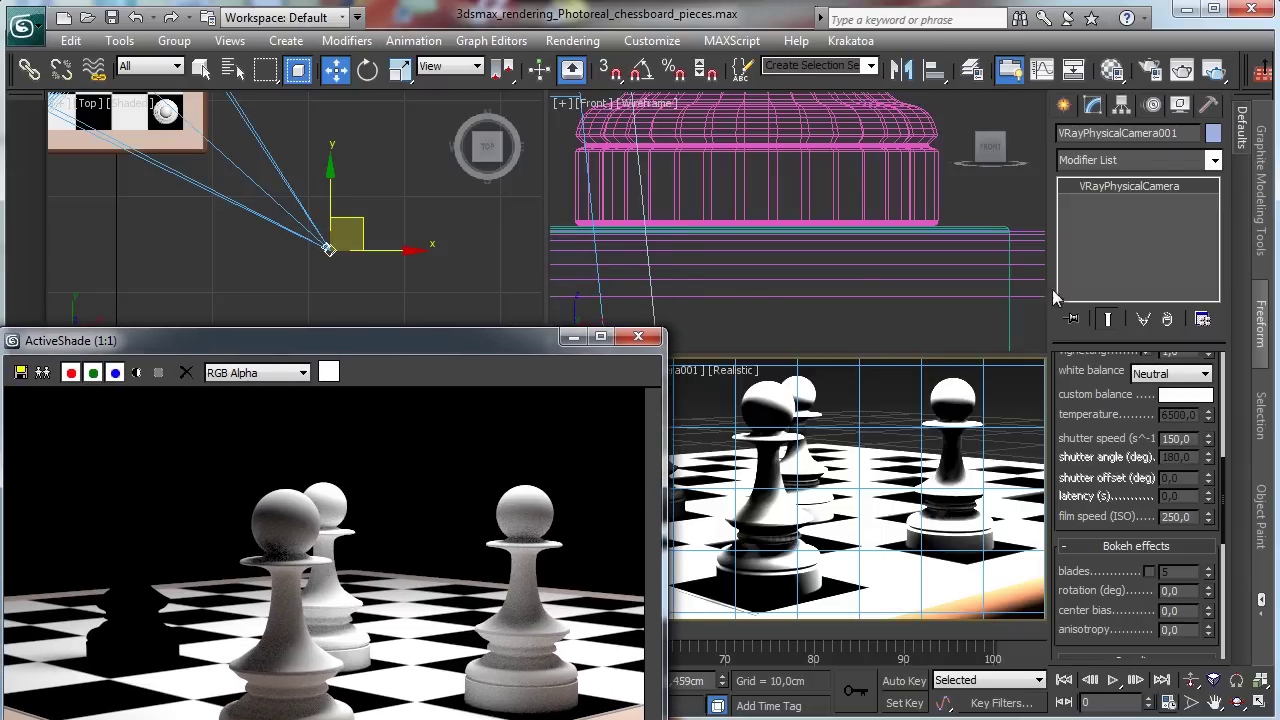
pyautogui.scroll(5, 1134, 406)
pyautogui.scroll(2, 1068, 607)
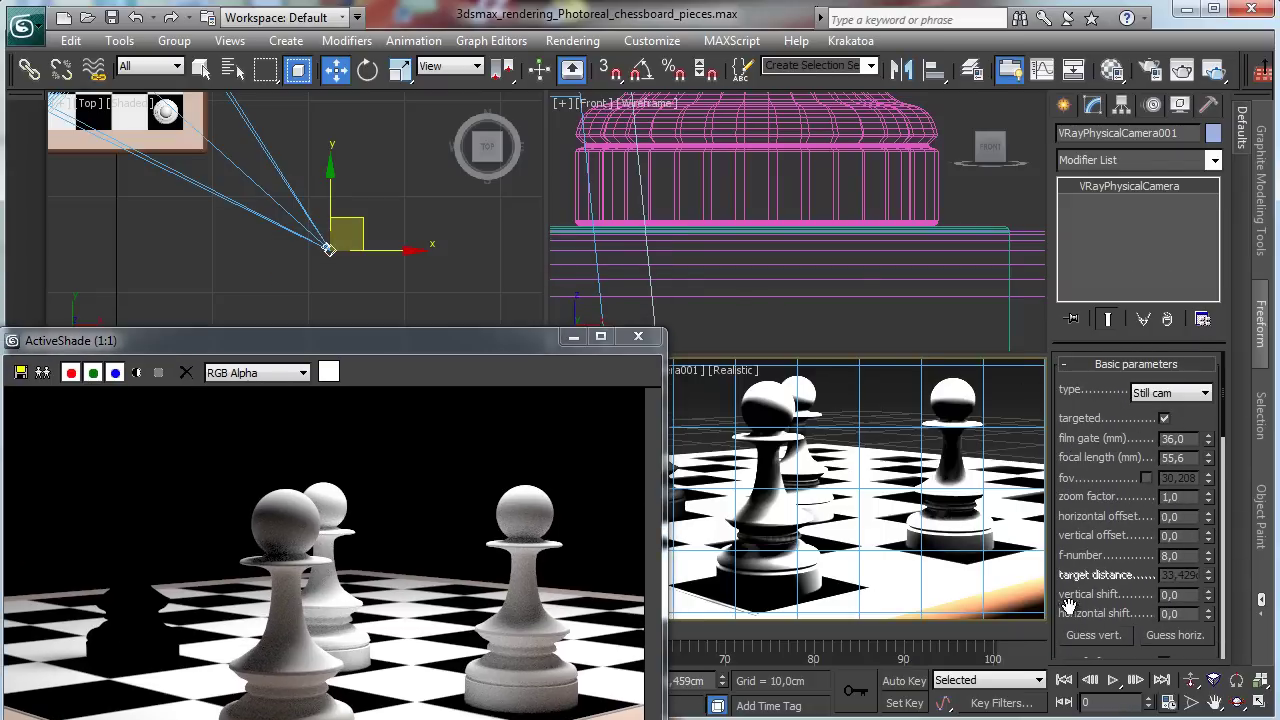
pyautogui.scroll(-10, 1100, 510)
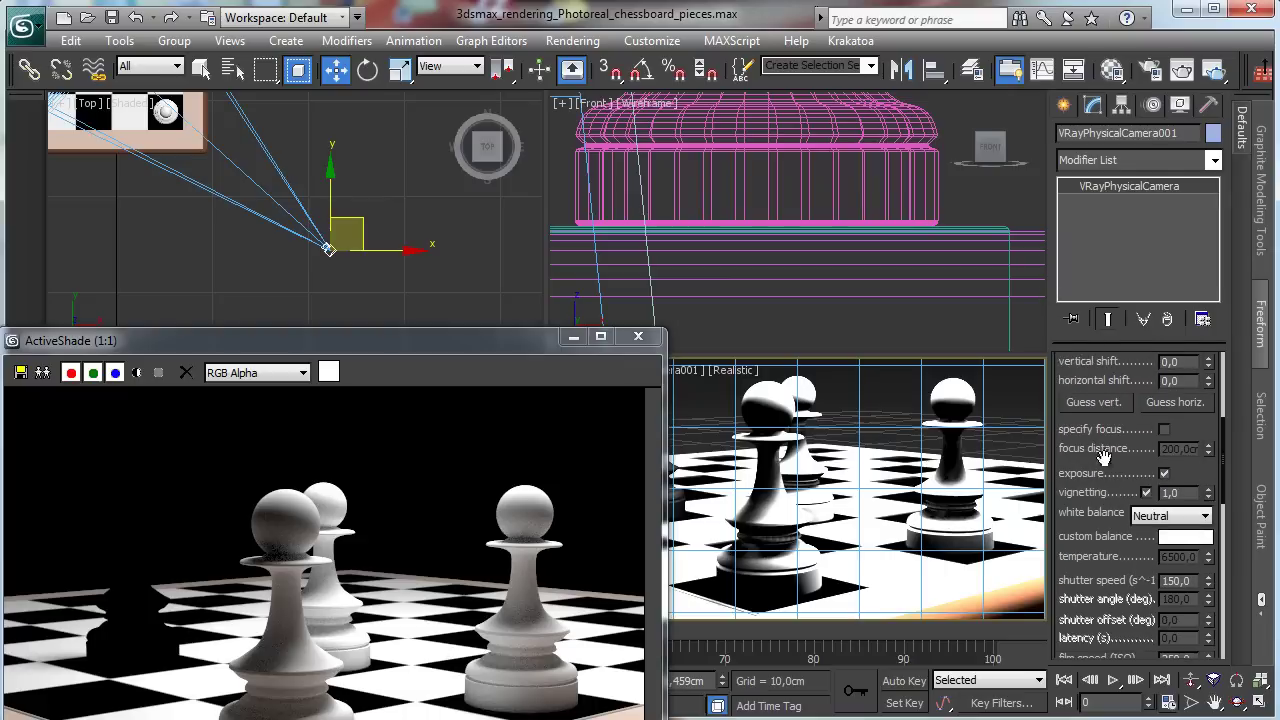
pyautogui.scroll(-7, 1108, 488)
pyautogui.scroll(10, 1095, 525)
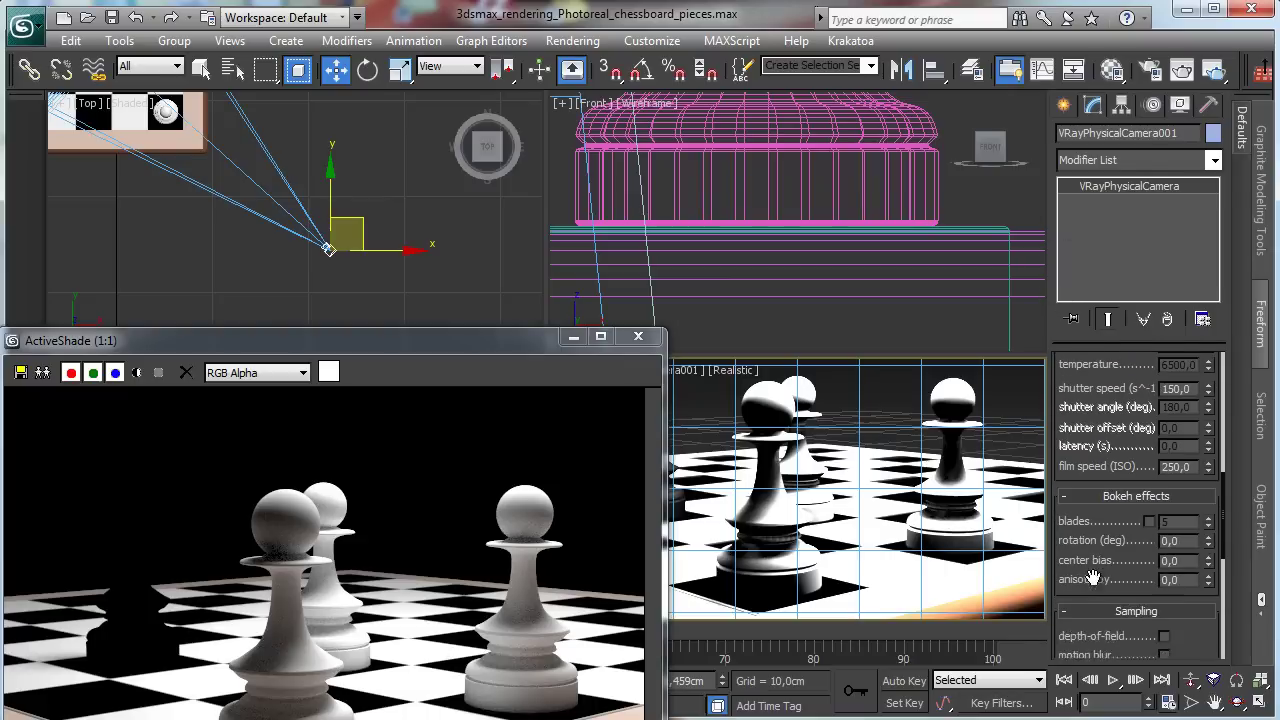
pyautogui.scroll(-5, 1083, 560)
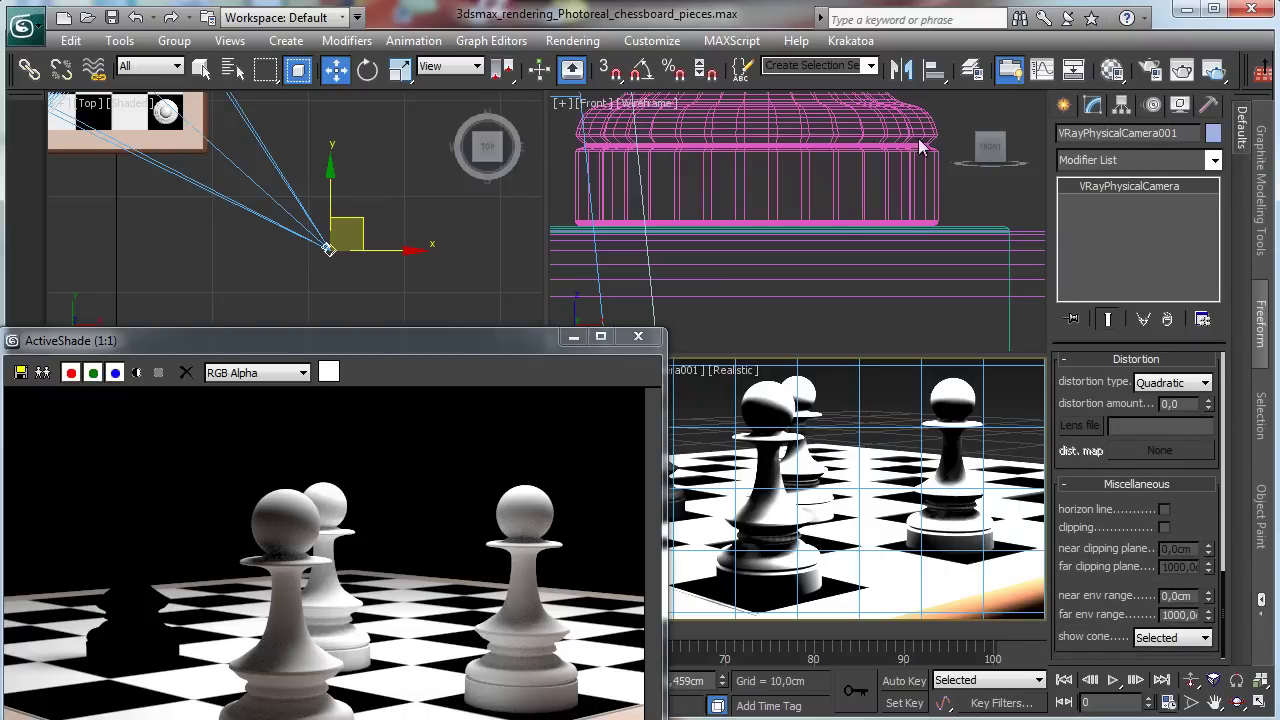
# Select VRayLight001 by name, frame it in the Top view and reduce its half-length to 4.271 cm and half-width to 3.899 cm
pyautogui.click(228, 72)
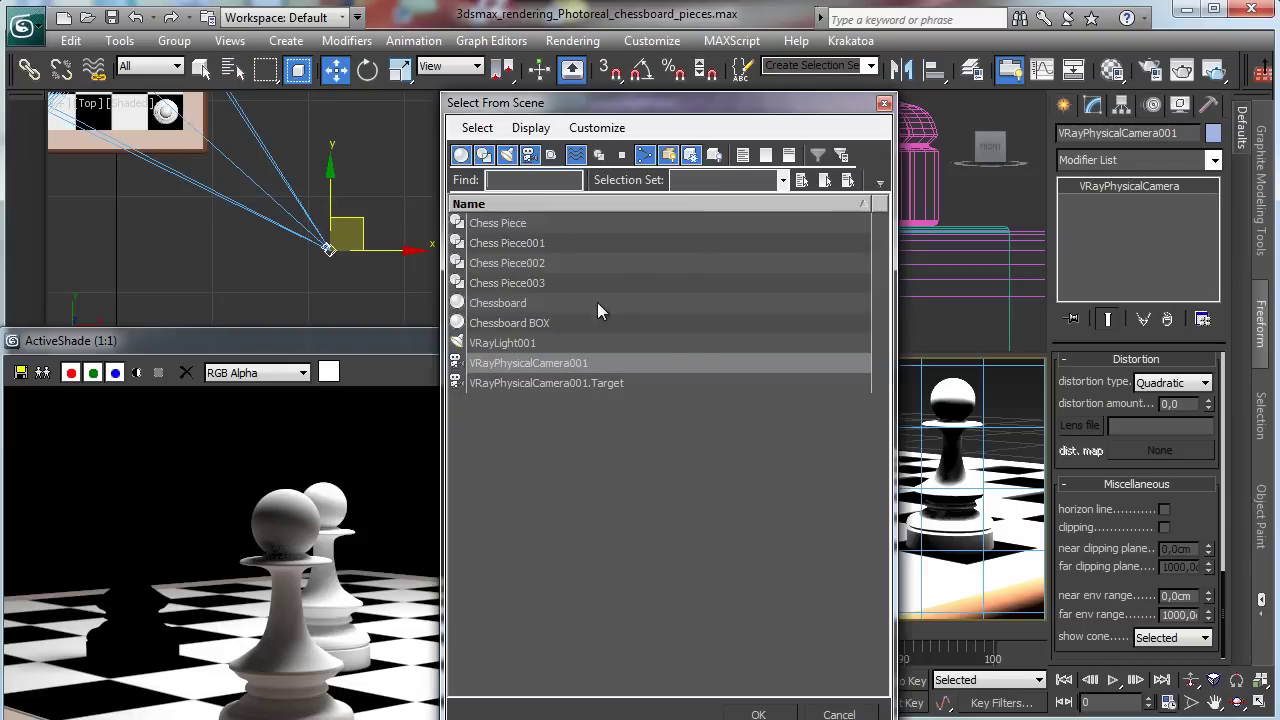
pyautogui.doubleClick(525, 345)
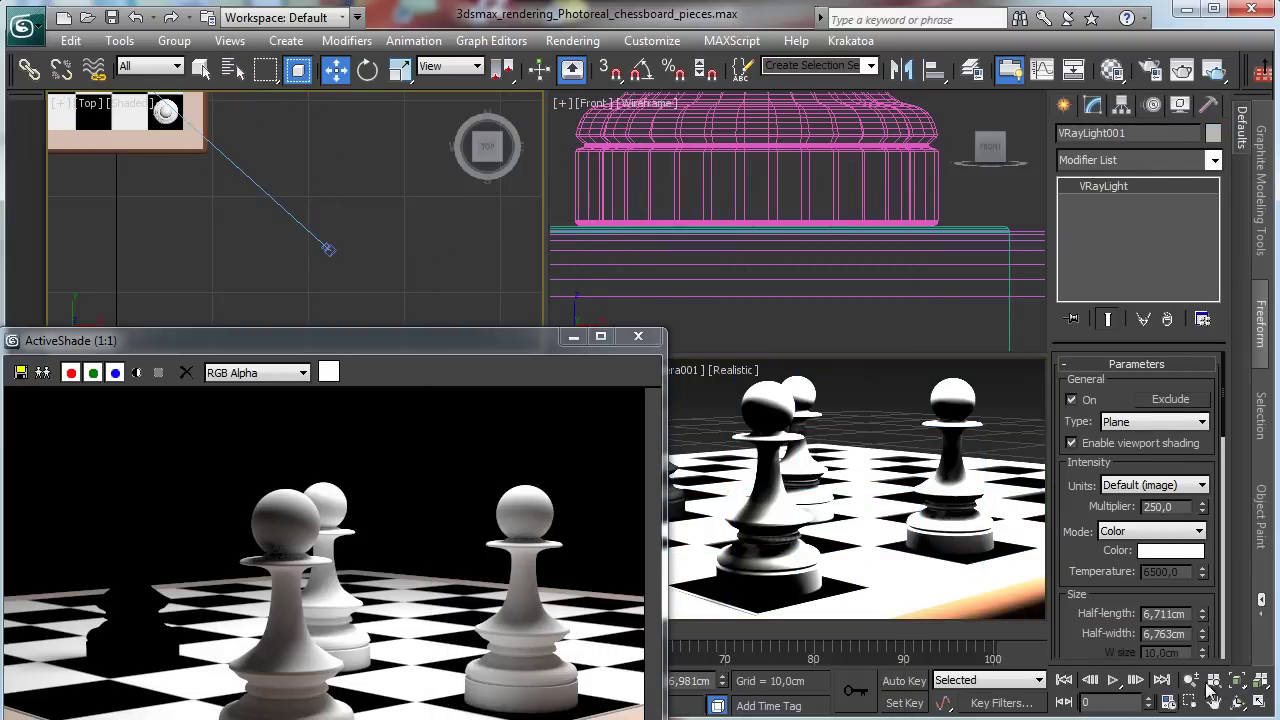
pyautogui.click(1238, 681)
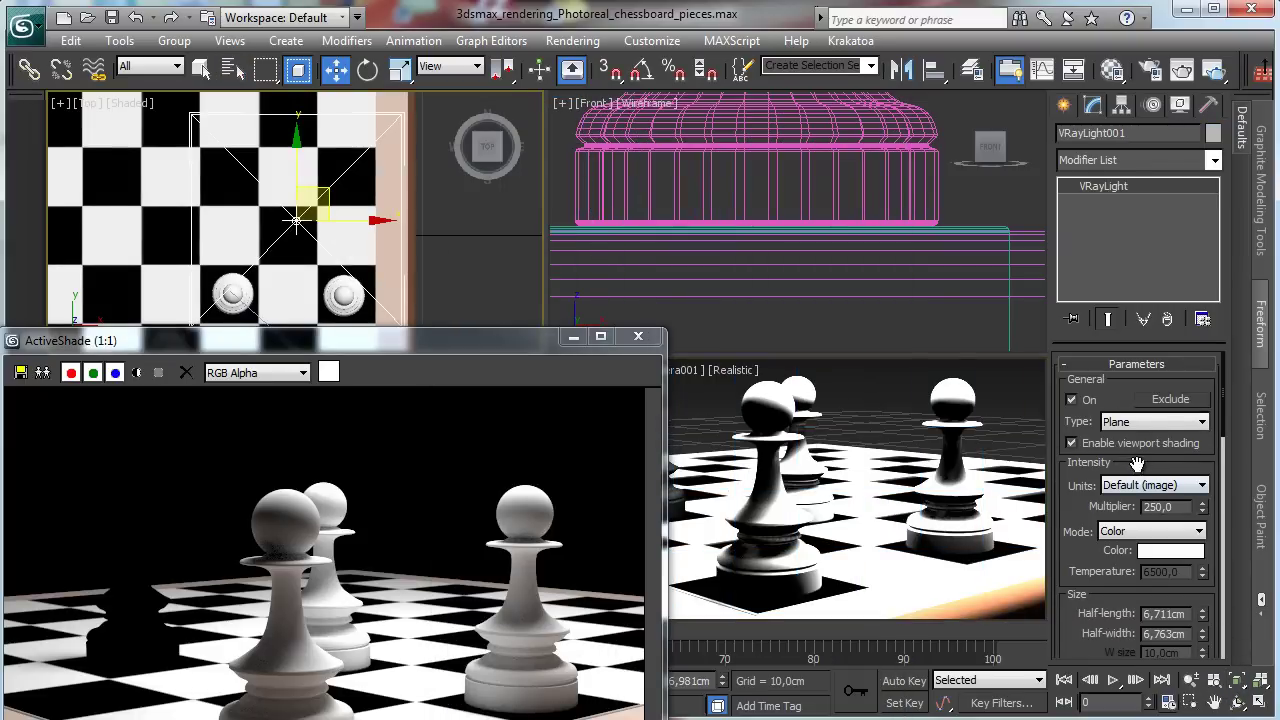
pyautogui.scroll(-3, 1150, 393)
pyautogui.moveTo(1203, 462); pyautogui.dragTo(1206, 504)
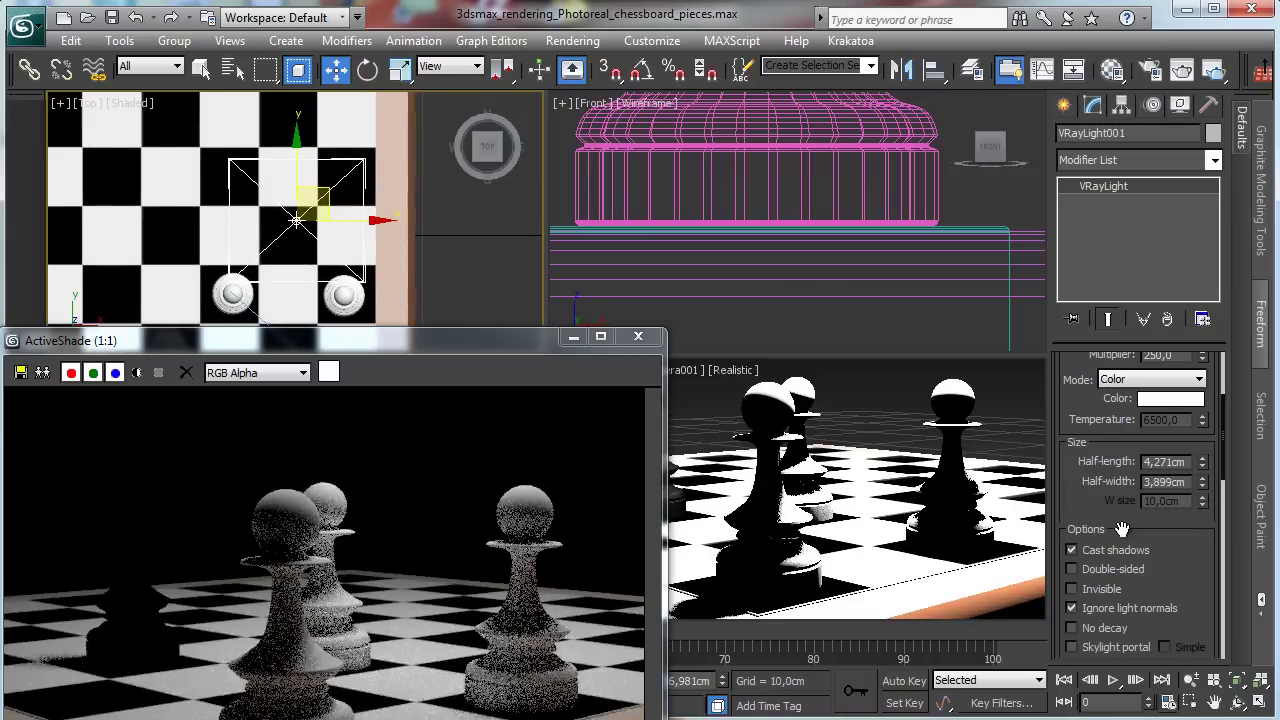
# Set the V-Ray light's sampling subdivs to 16 and its intensity multiplier to 300
pyautogui.moveTo(1179, 558); pyautogui.dragTo(1124, 372)
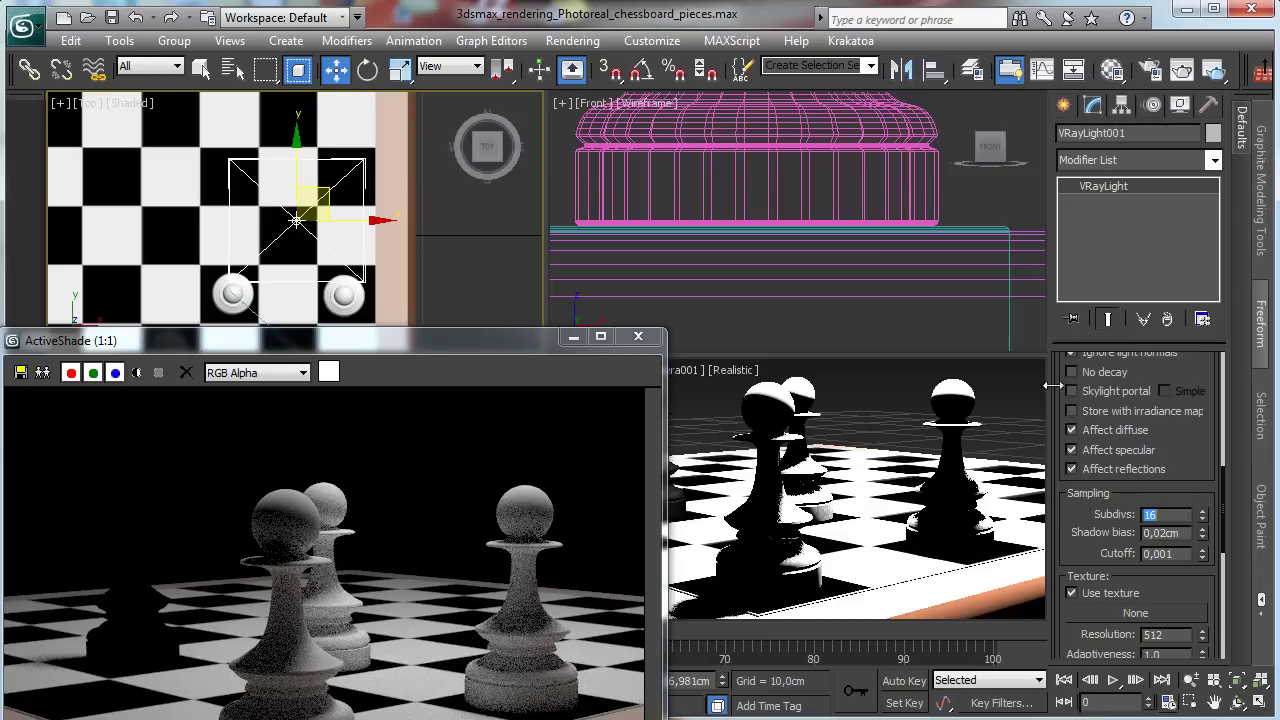
pyautogui.moveTo(1205, 375); pyautogui.dragTo(1172, 527)
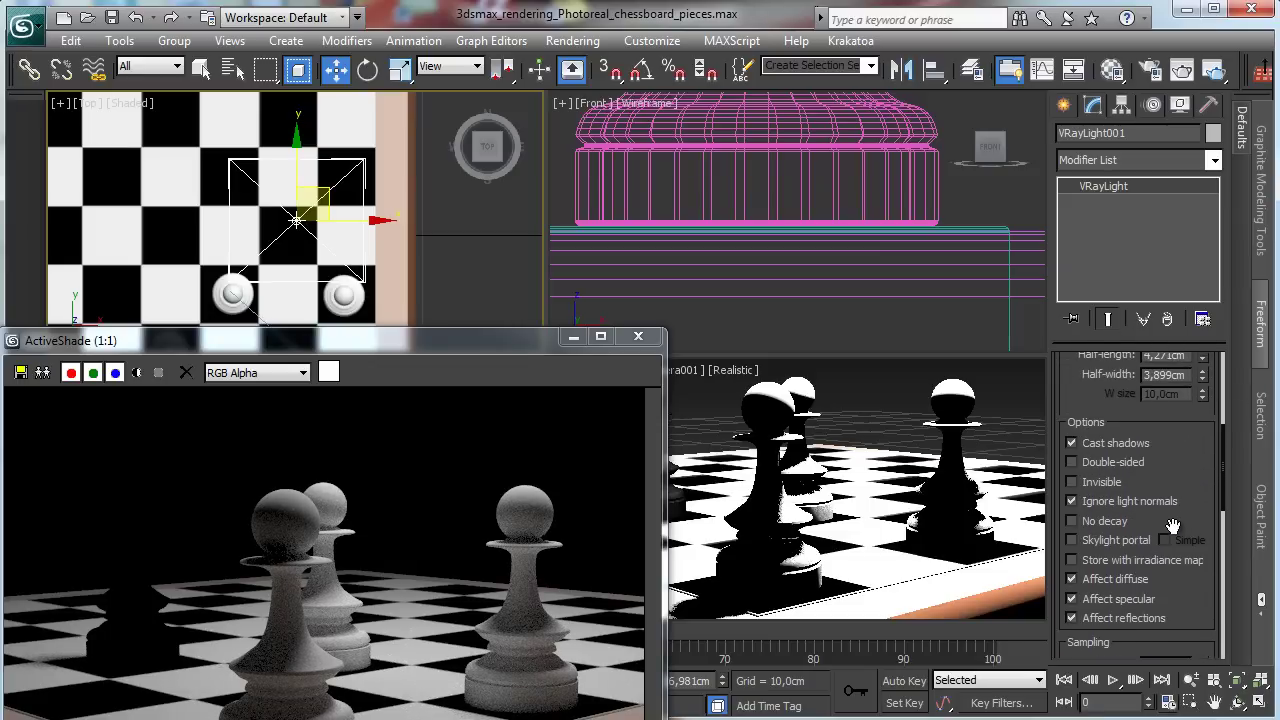
pyautogui.scroll(5, 1150, 527)
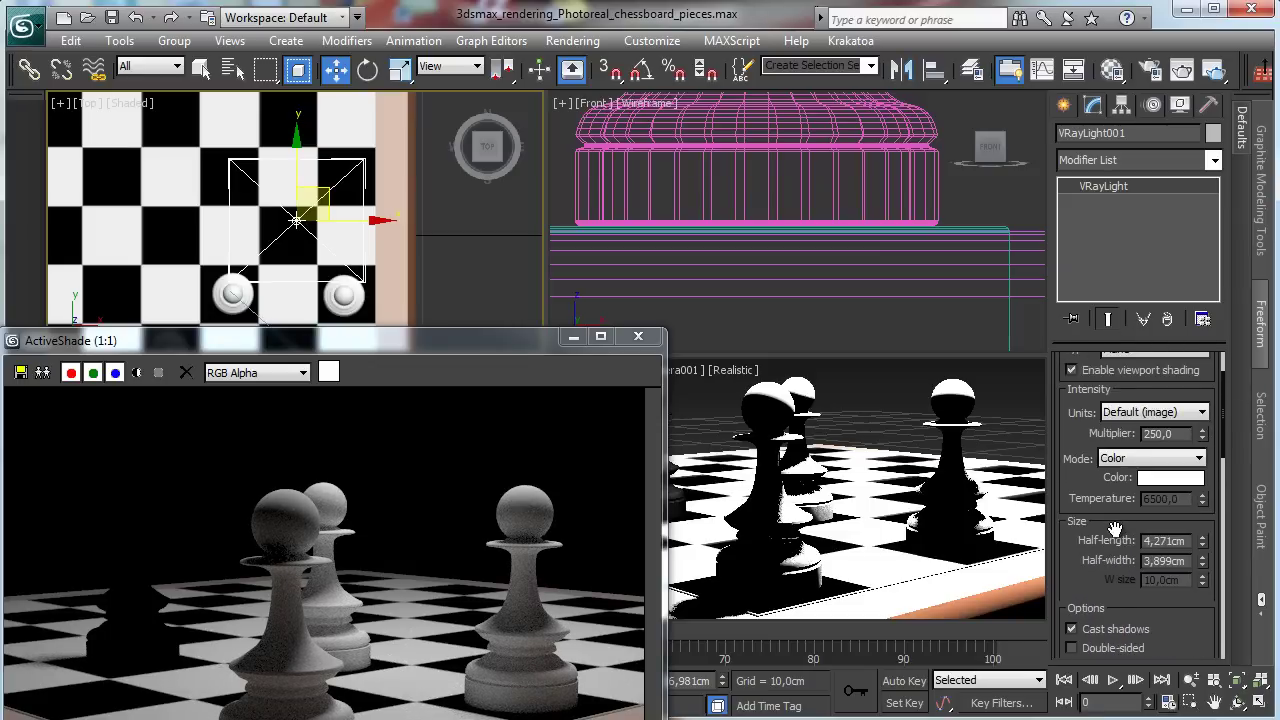
pyautogui.scroll(1, 1115, 528)
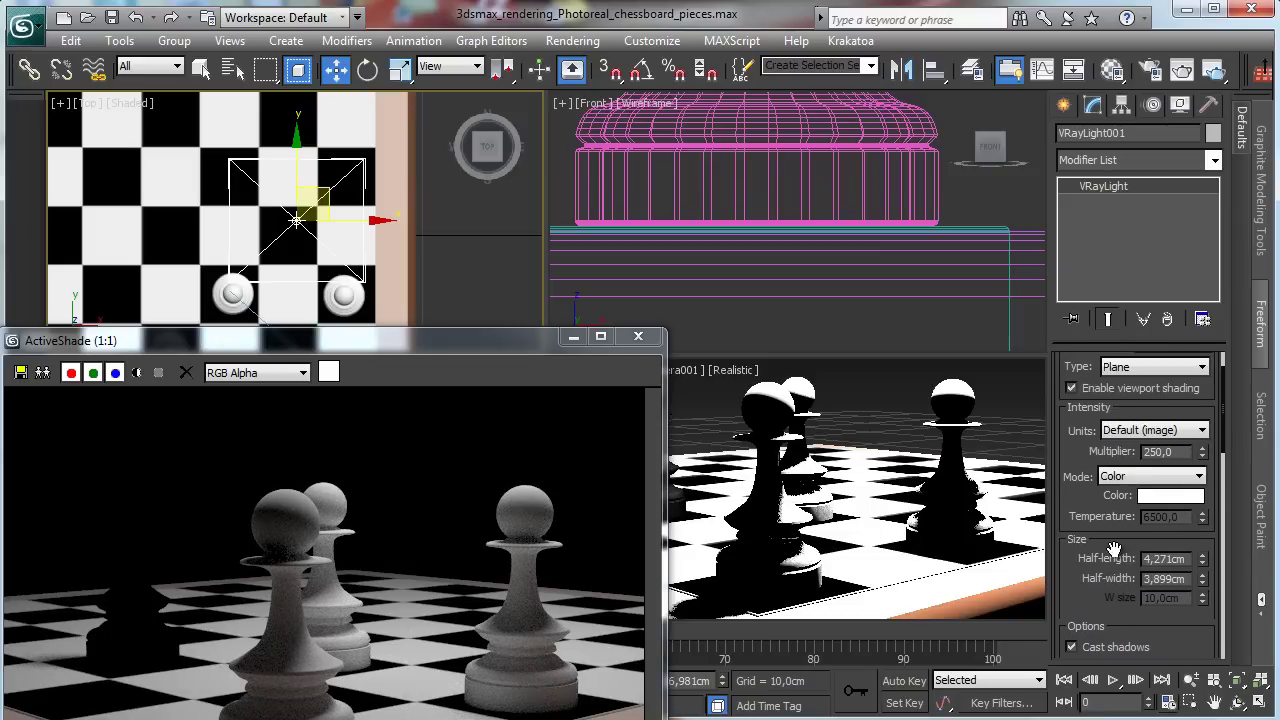
pyautogui.click(1197, 455)
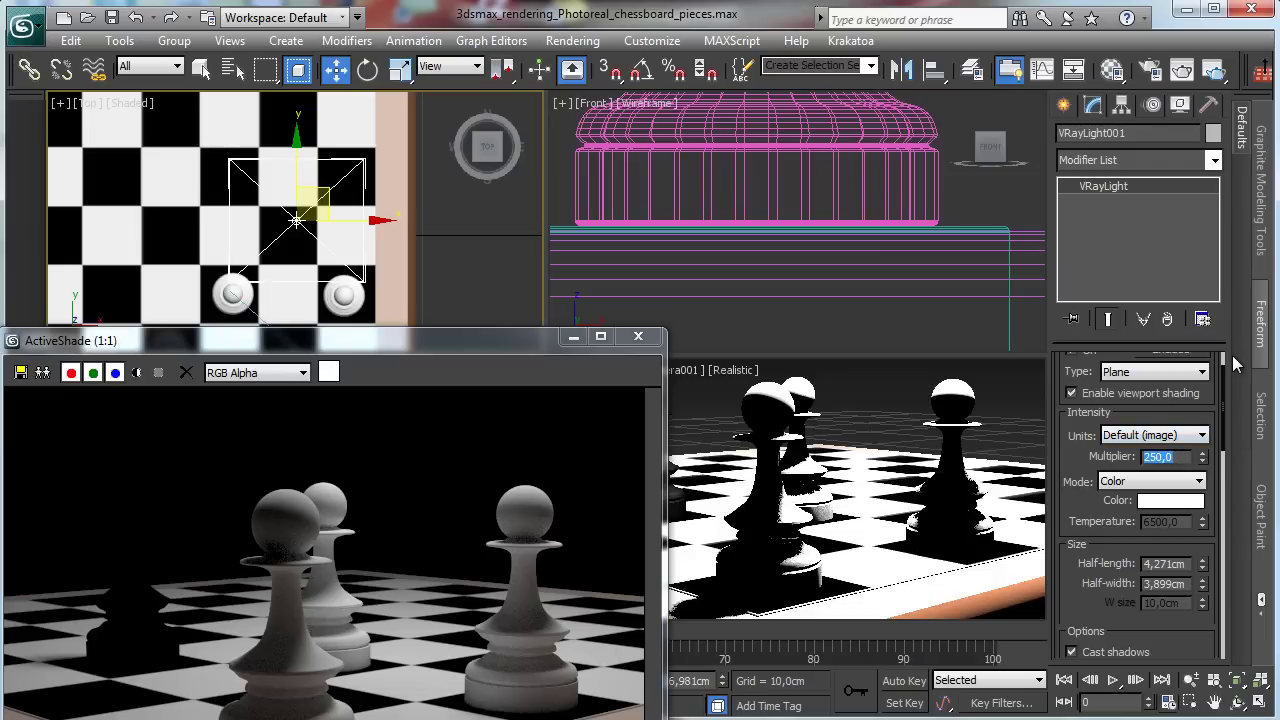
pyautogui.press('Return')
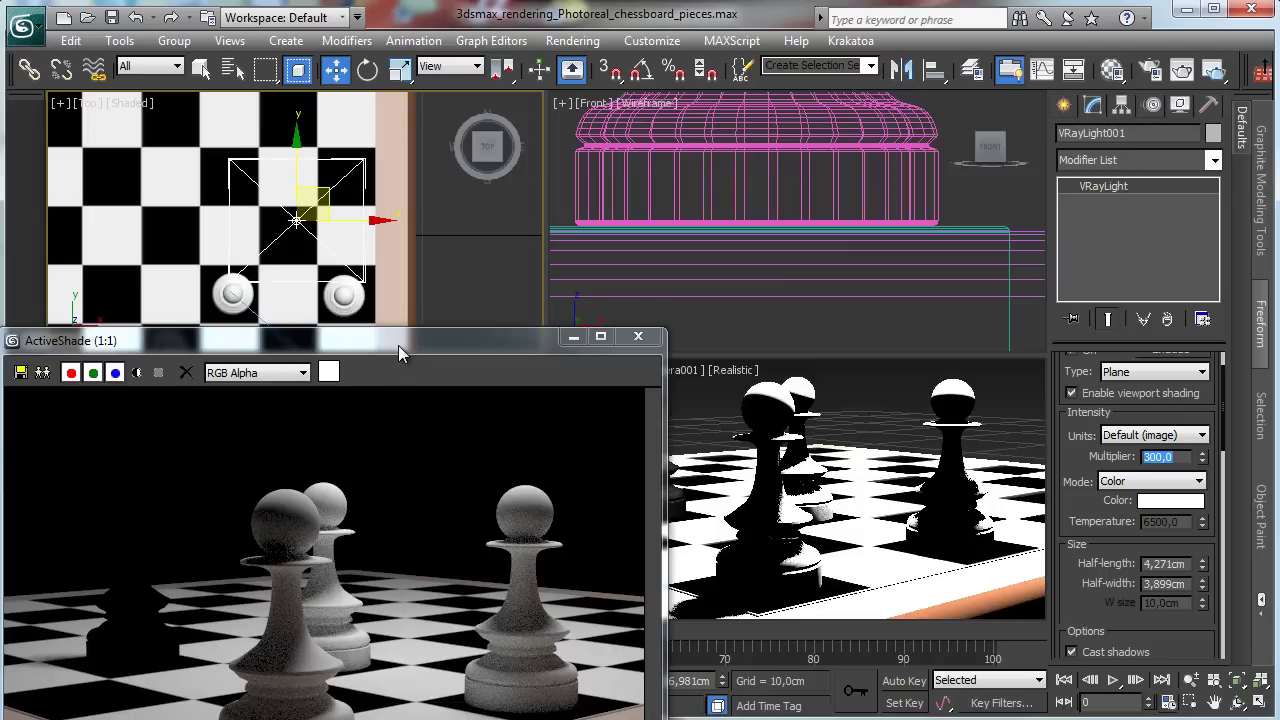
# Reposition the ActiveShade window to show the whole render and open the Material Editor beside it
pyautogui.moveTo(399, 344); pyautogui.dragTo(409, 135)
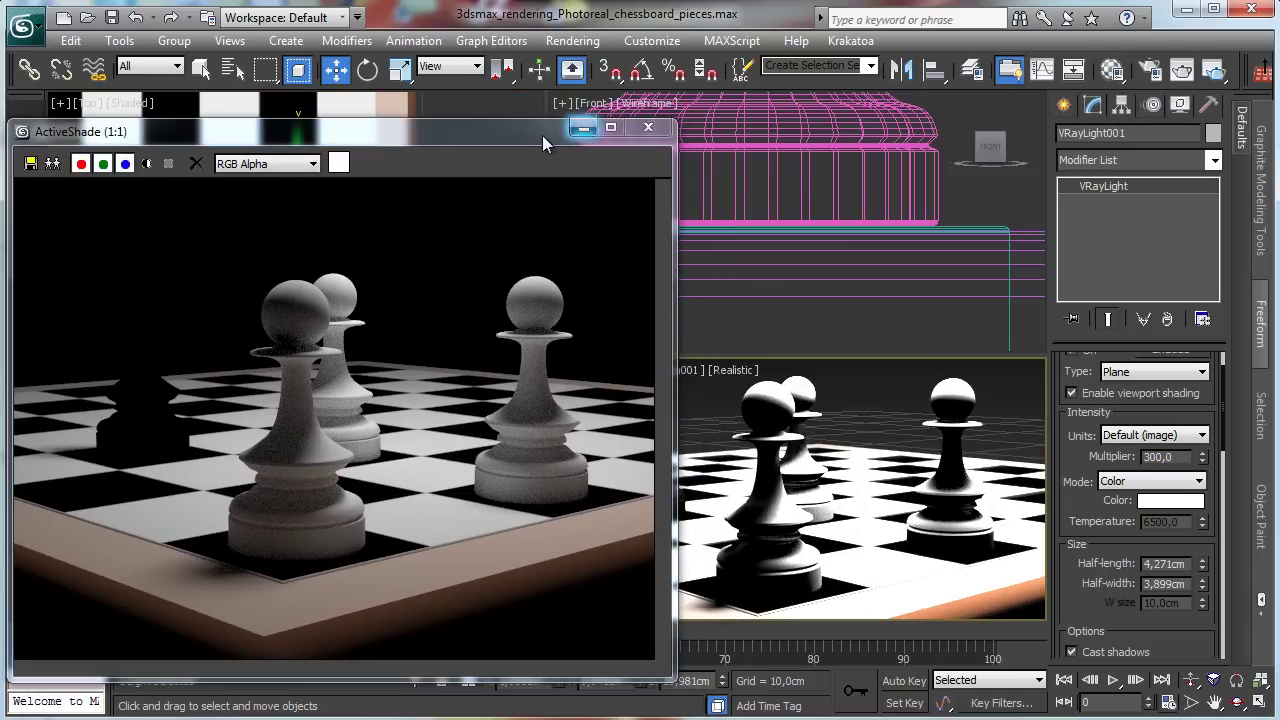
pyautogui.moveTo(542, 135); pyautogui.dragTo(610, 659)
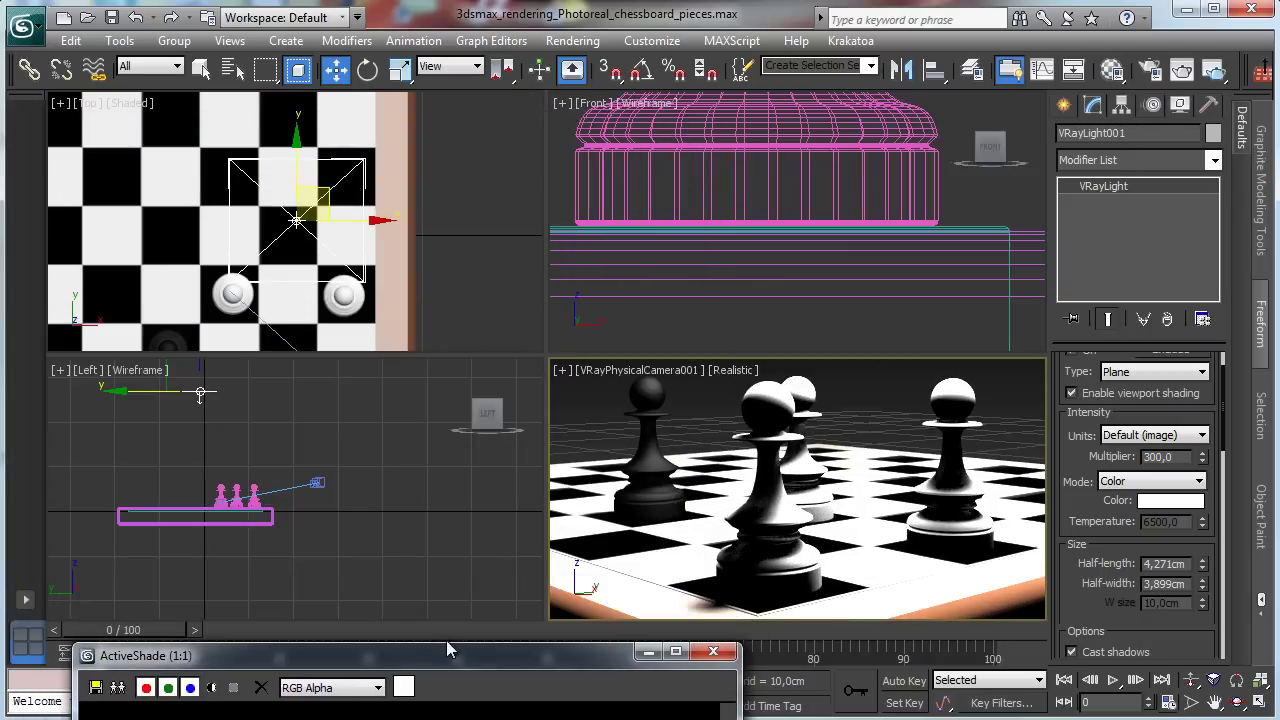
pyautogui.moveTo(447, 651); pyautogui.dragTo(412, 129)
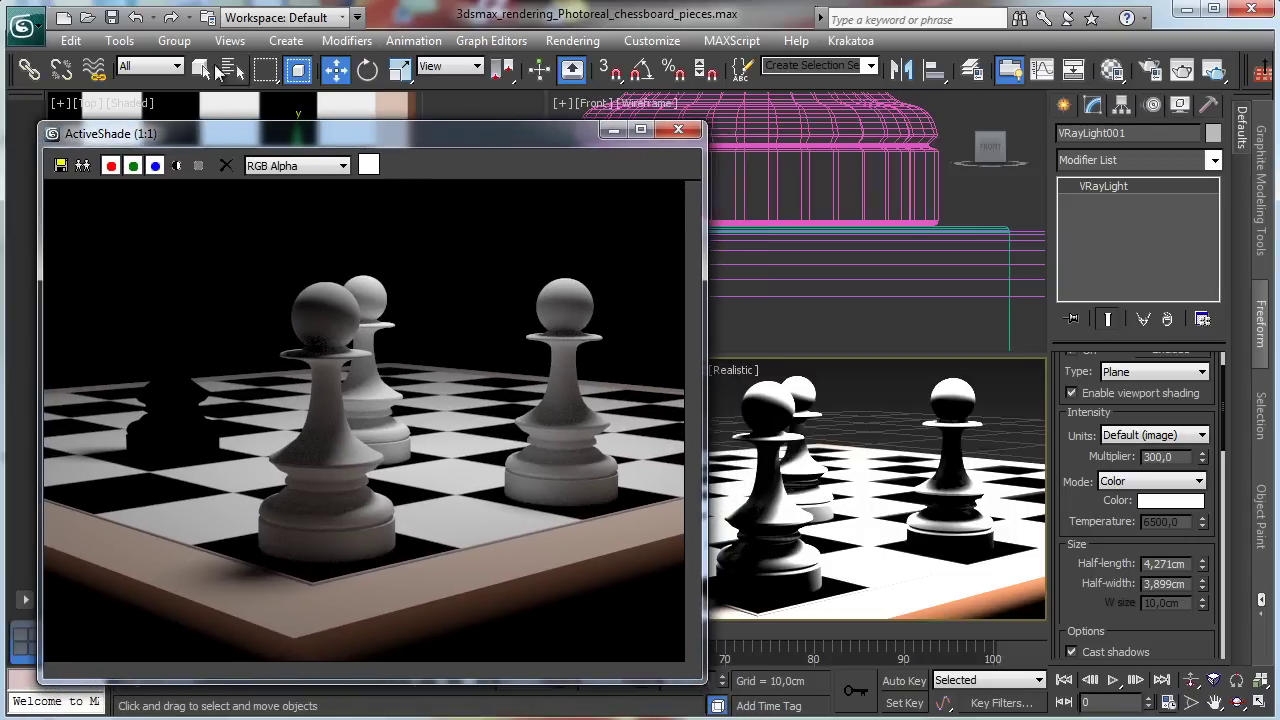
pyautogui.click(1112, 70)
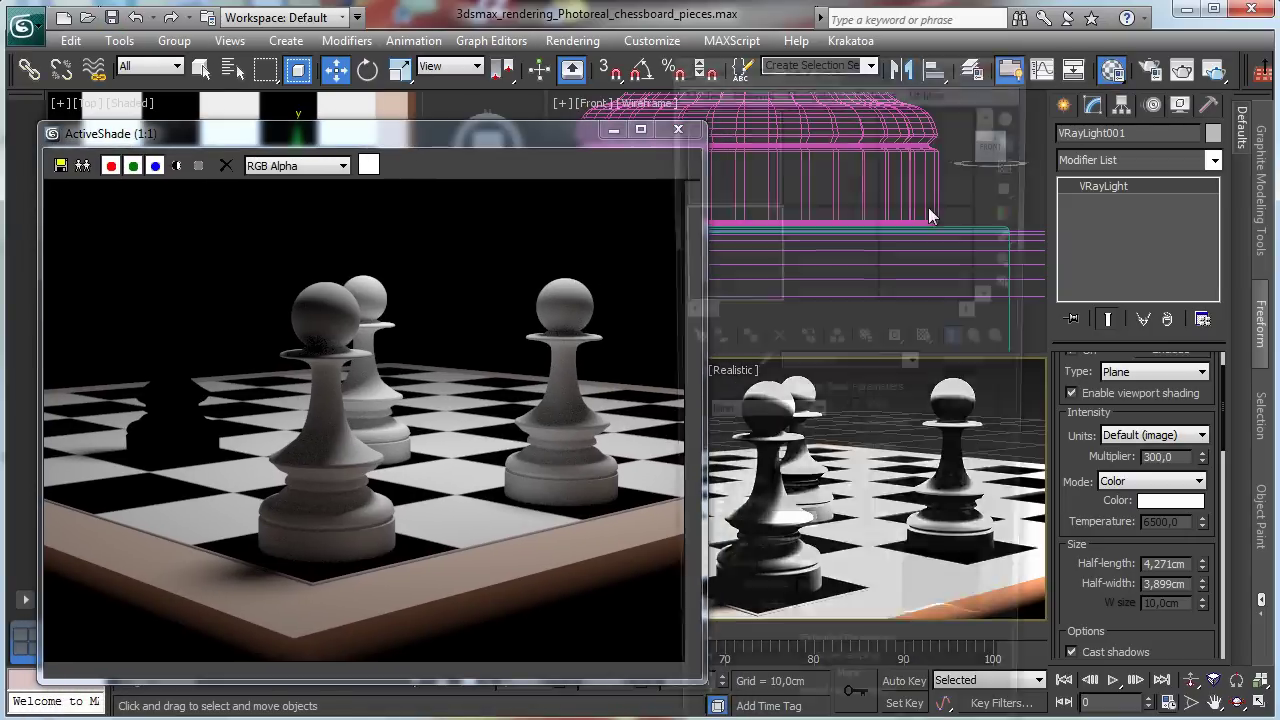
pyautogui.moveTo(880, 67); pyautogui.dragTo(972, 36)
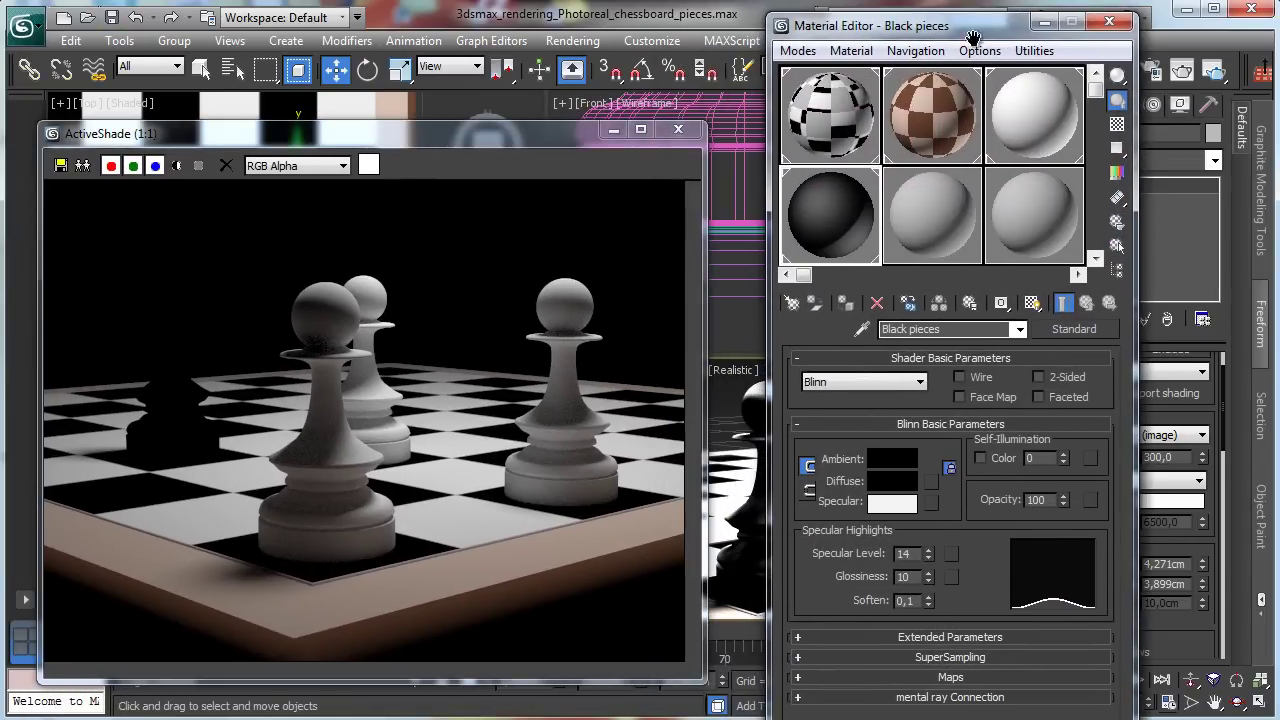
# Change the Black pieces material's type from Standard to VRayMtl
pyautogui.click(855, 145)
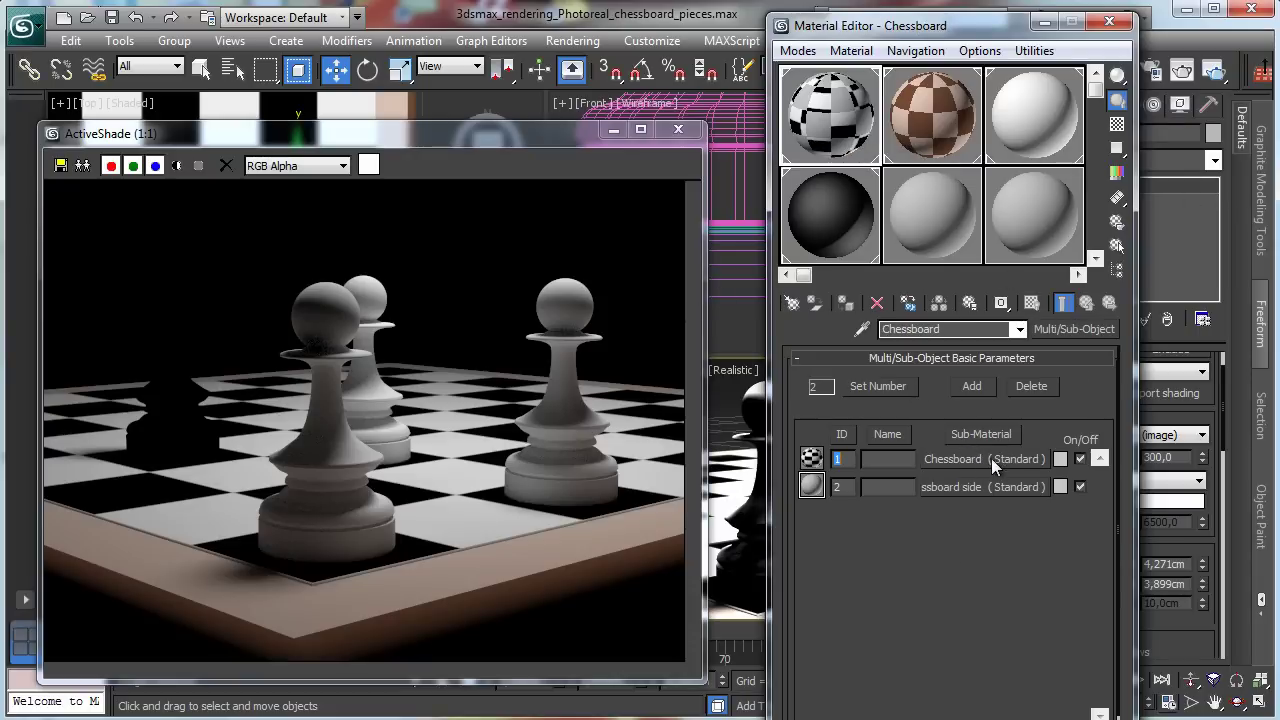
pyautogui.click(835, 225)
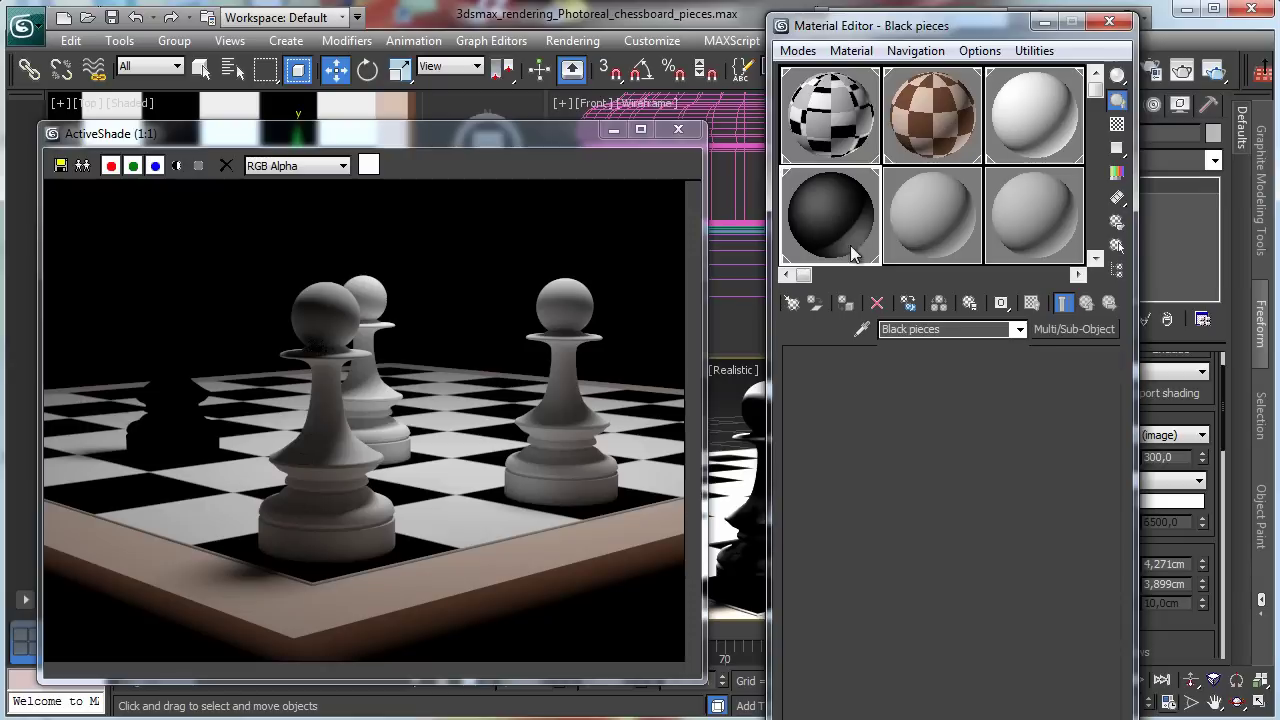
pyautogui.click(1076, 329)
pyautogui.click(600, 336)
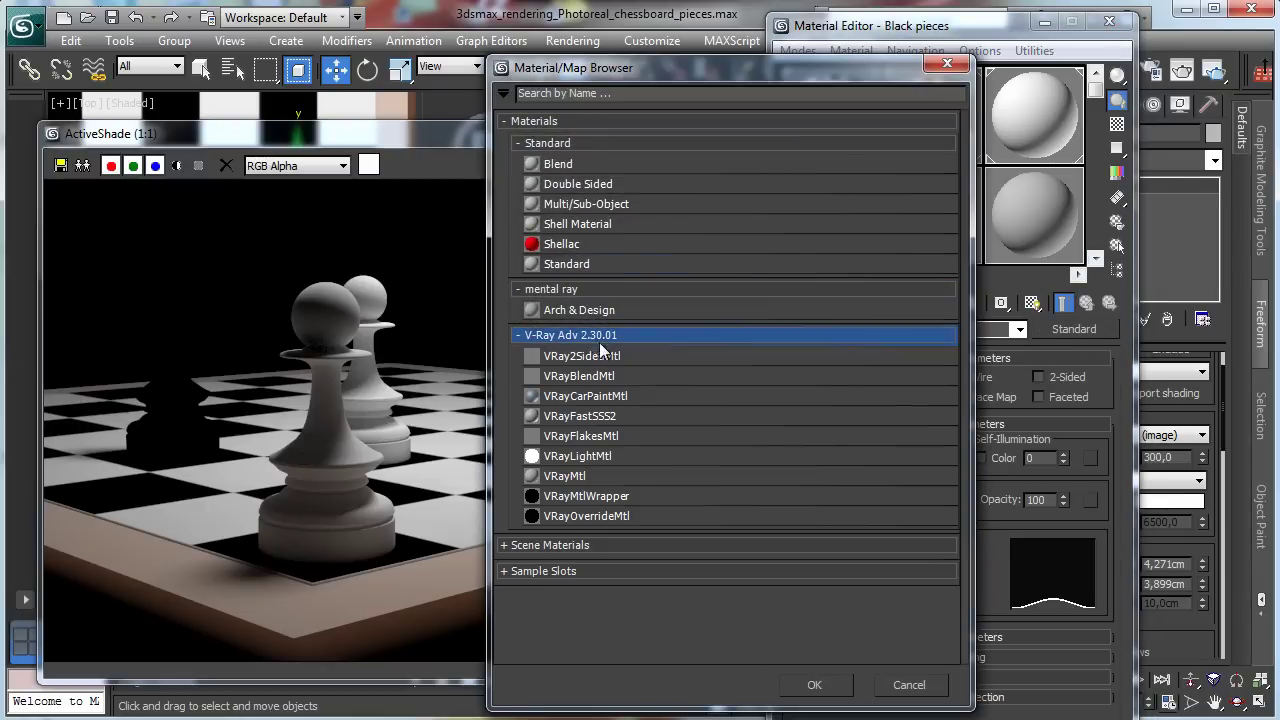
pyautogui.doubleClick(575, 477)
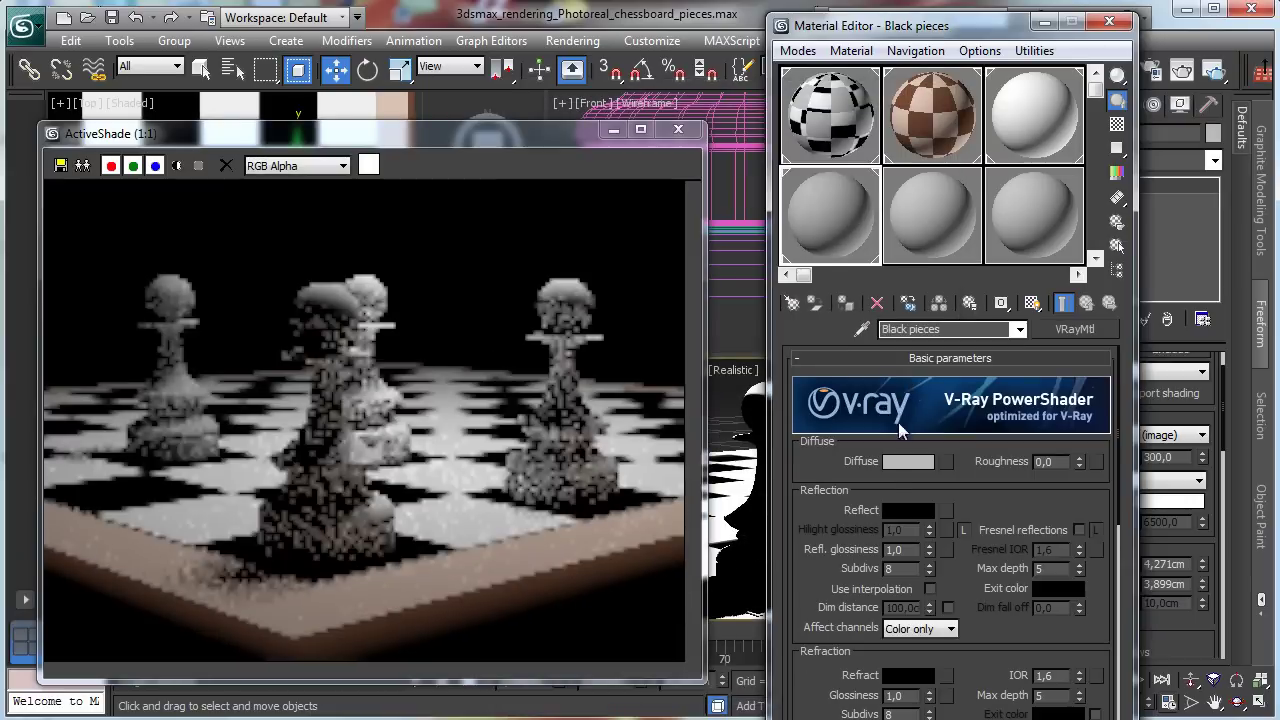
# Set the Black pieces material's diffuse color to pure black, with a value of 0
pyautogui.click(890, 463)
pyautogui.moveTo(659, 199); pyautogui.dragTo(491, 193)
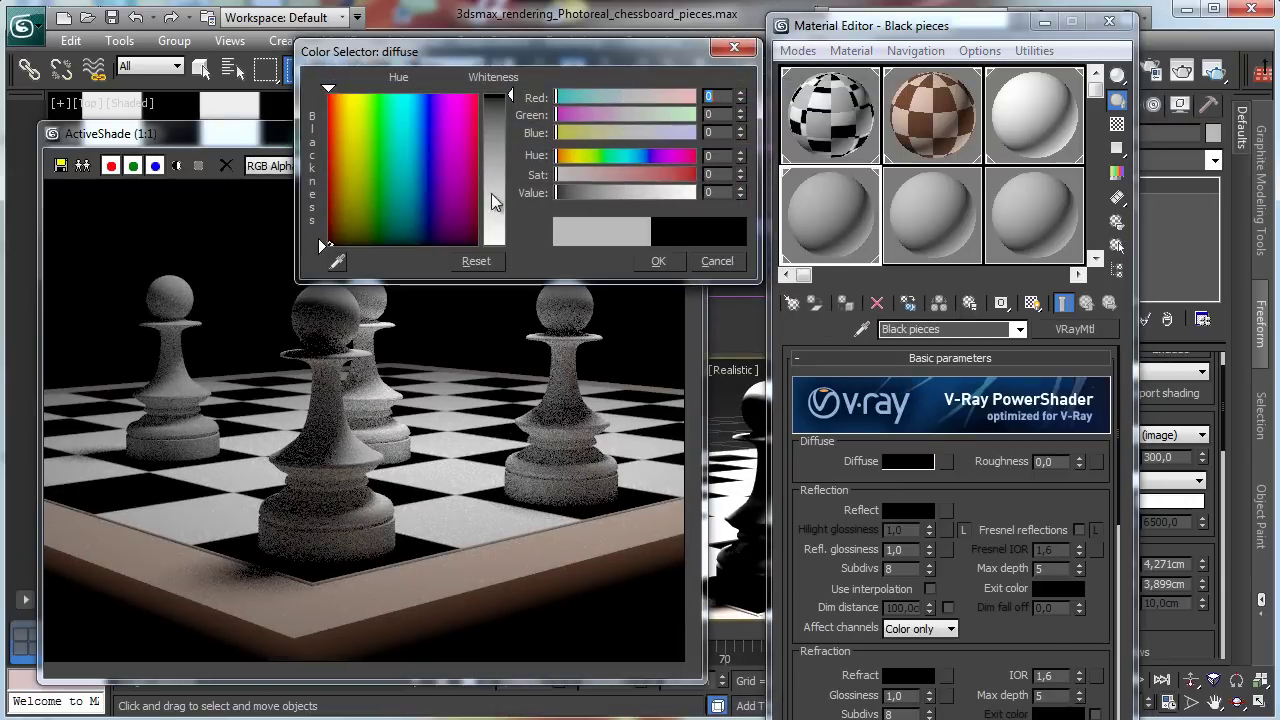
pyautogui.click(658, 261)
# Give the Black pieces material Fresnel reflections with a gray reflect color of value 117 and a reflection glossiness of 0.62
pyautogui.click(1079, 530)
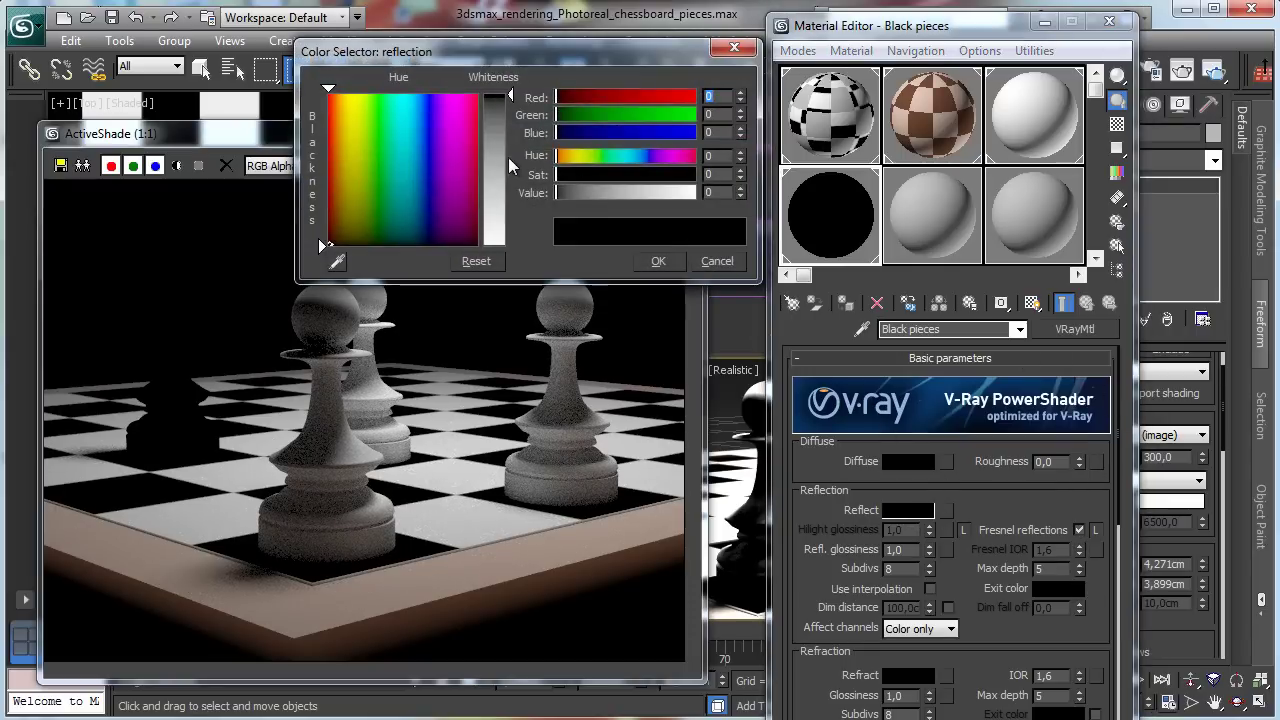
pyautogui.moveTo(508, 157); pyautogui.dragTo(509, 164)
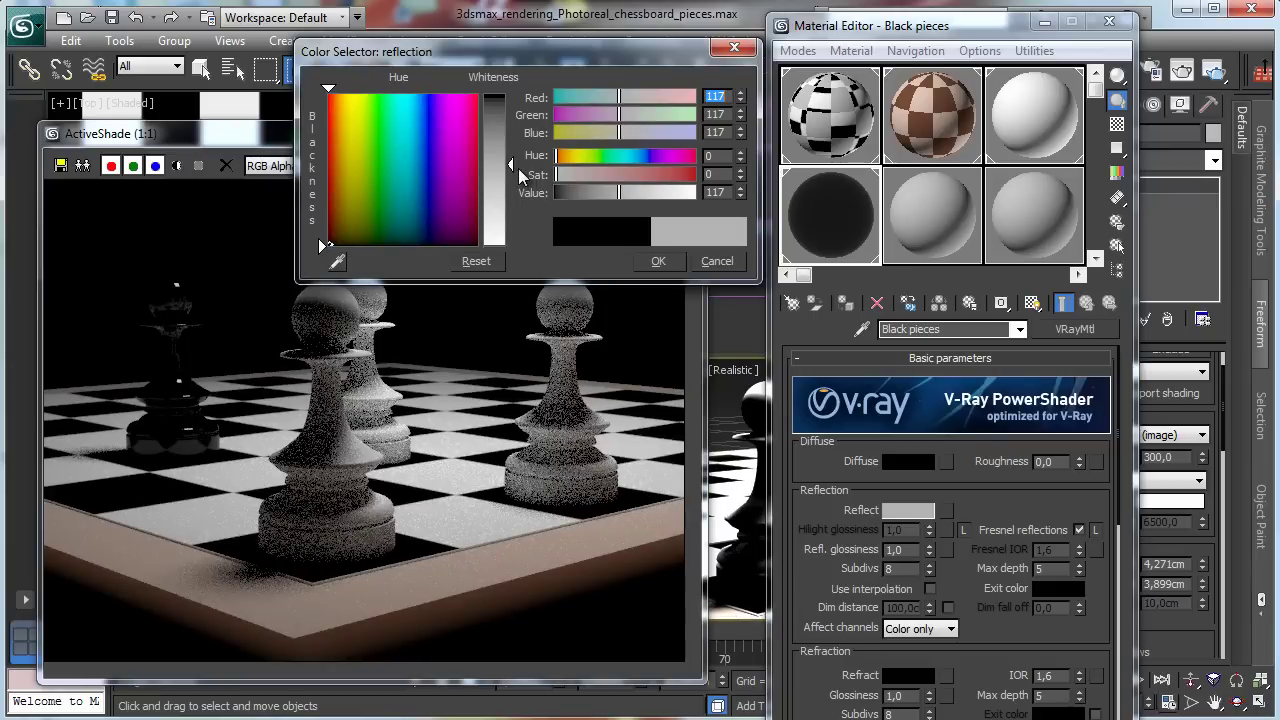
pyautogui.click(659, 262)
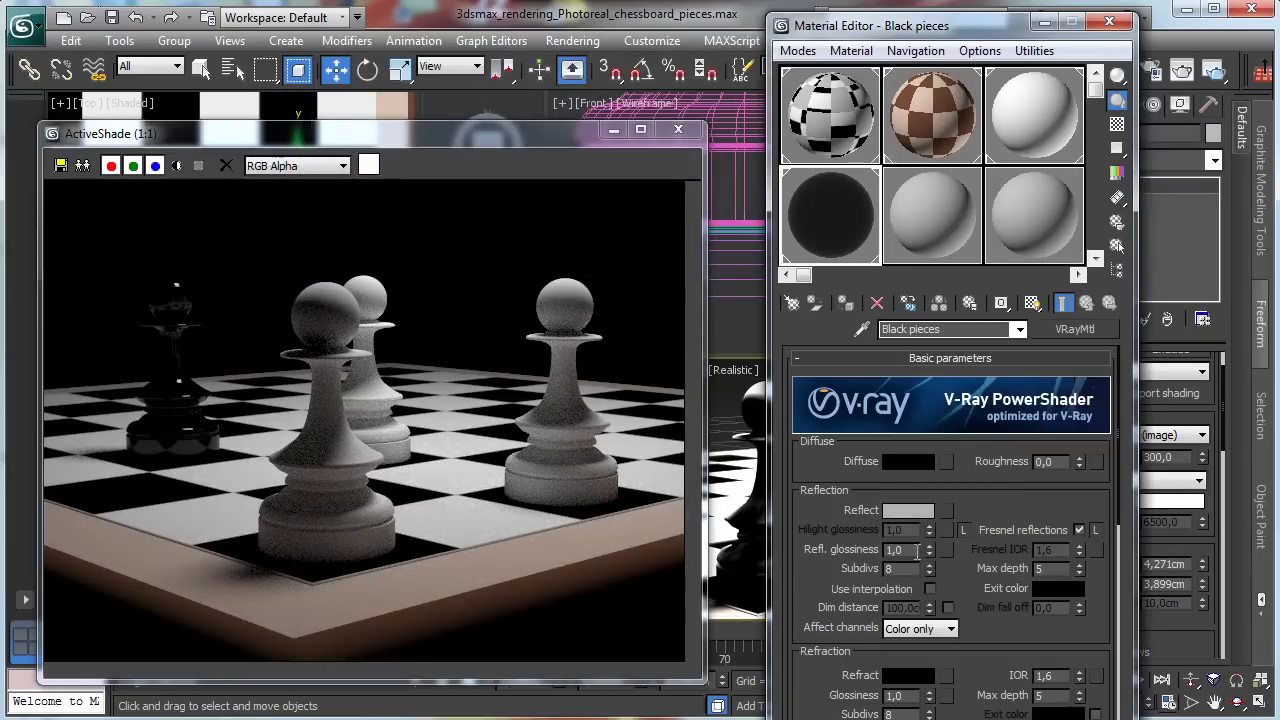
pyautogui.moveTo(928, 553)
pyautogui.mouseDown()
pyautogui.moveTo(932, 575)
pyautogui.moveTo(931, 556)
pyautogui.mouseUp()
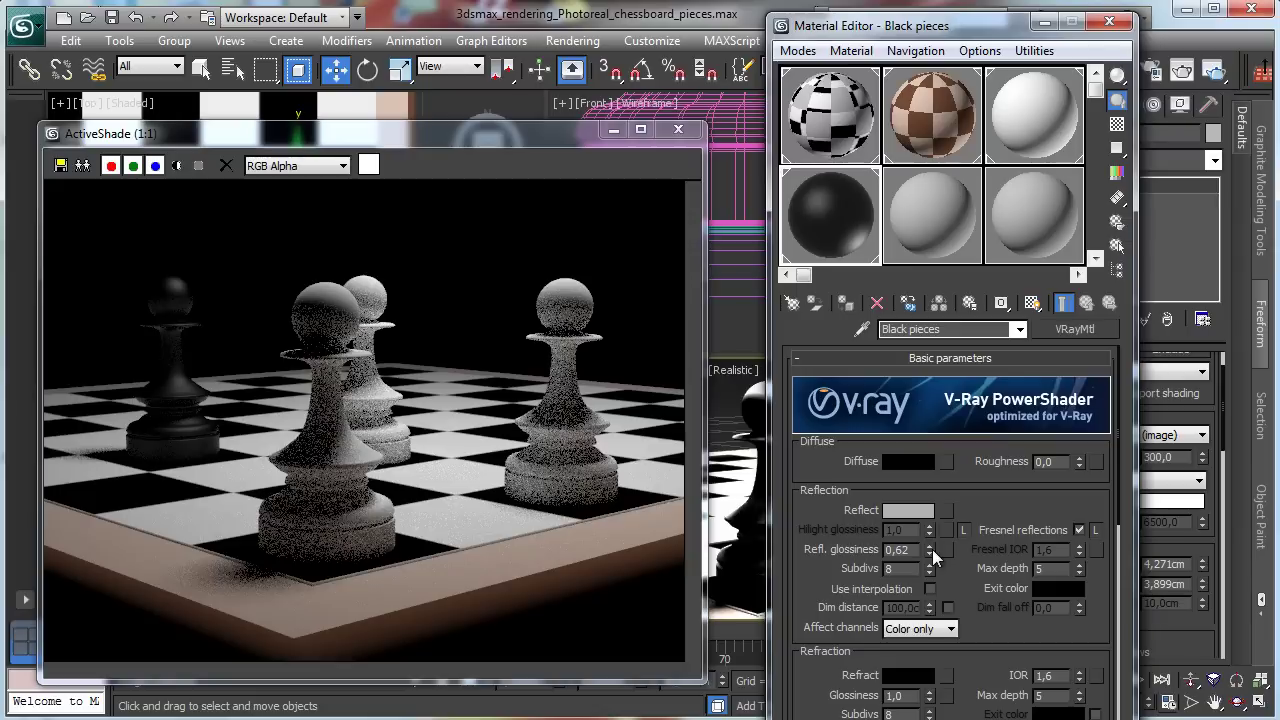
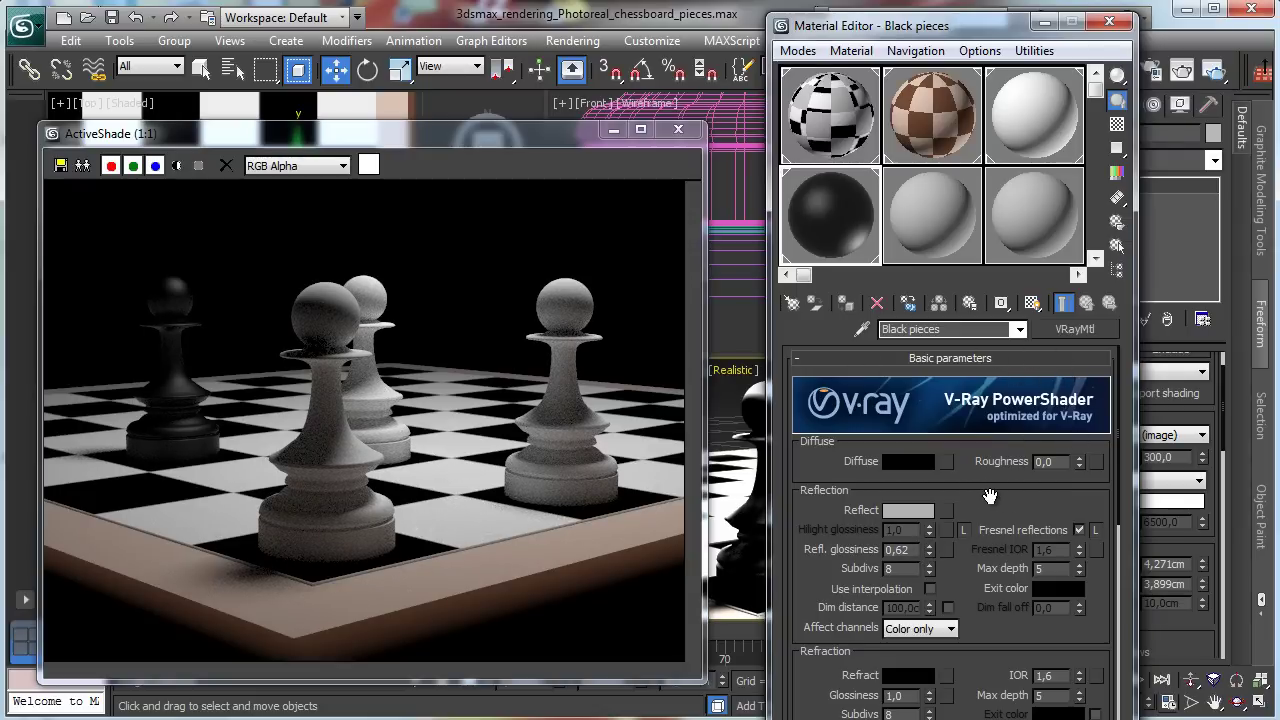
# Choose a Bitmap map for the Black pieces material's Bump slot and browse to the Maps folder on the SSD (E:) drive
pyautogui.scroll(-6, 991, 494)
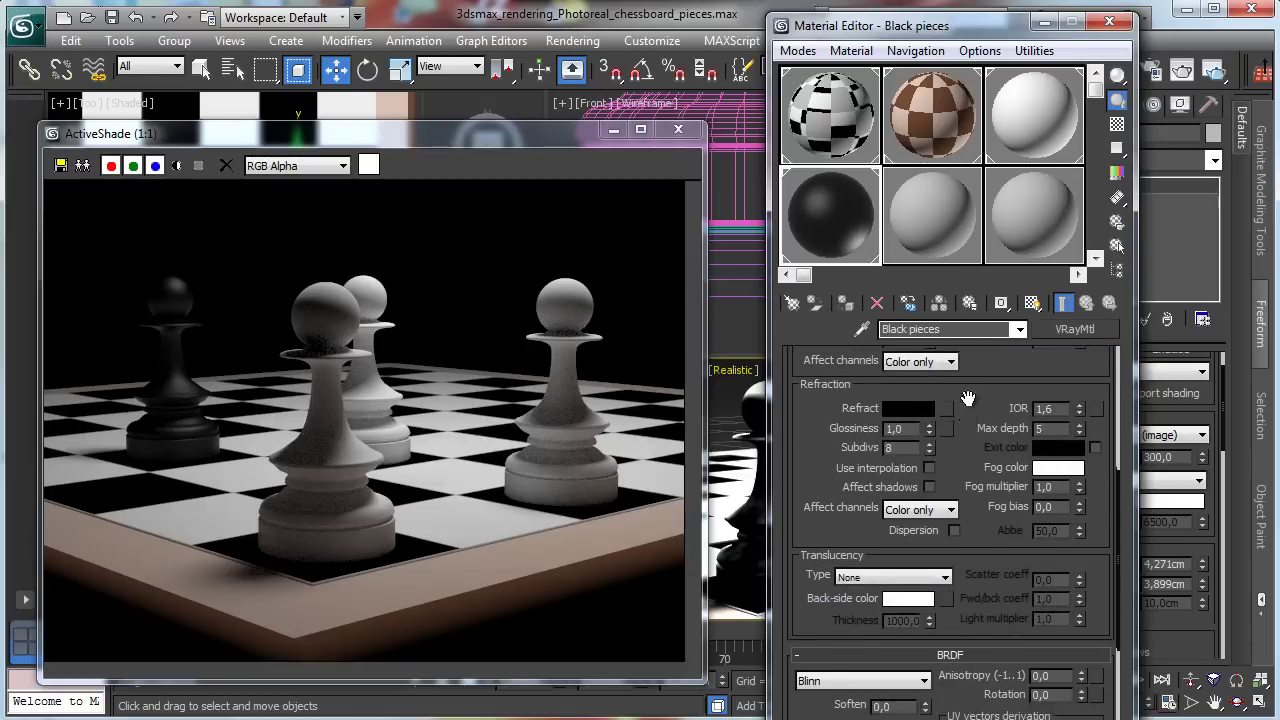
pyautogui.click(940, 658)
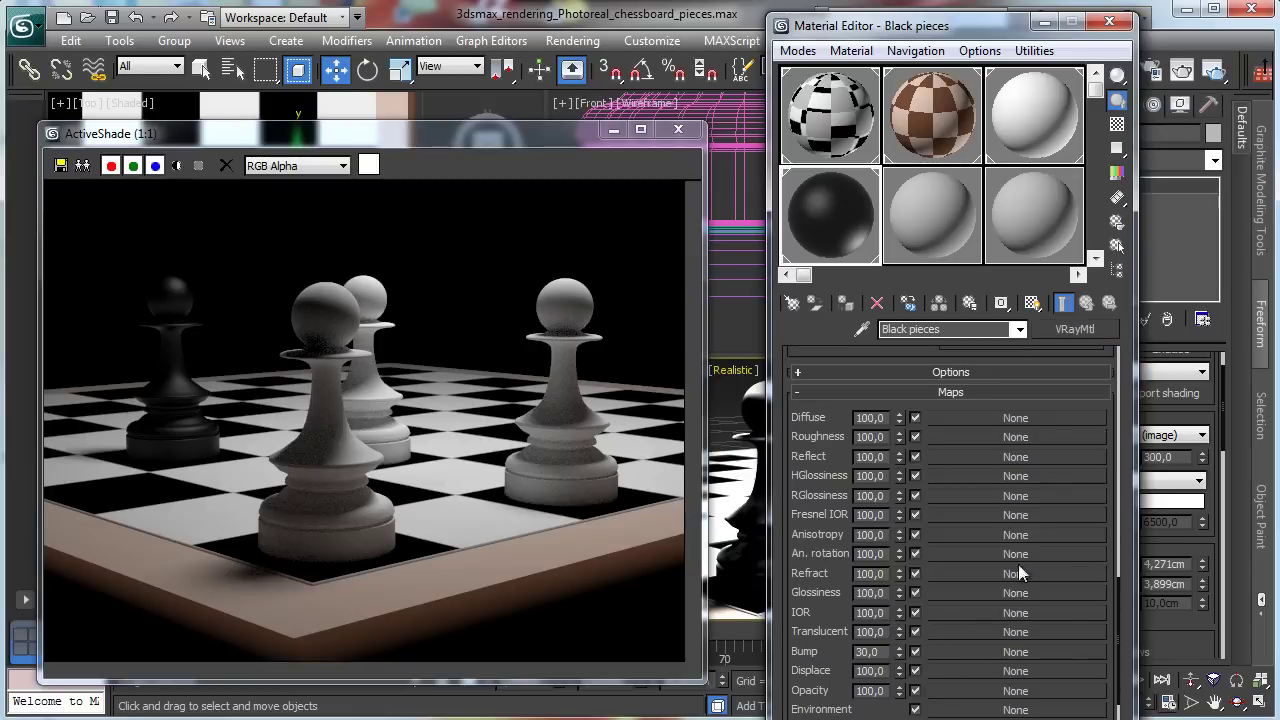
pyautogui.click(947, 652)
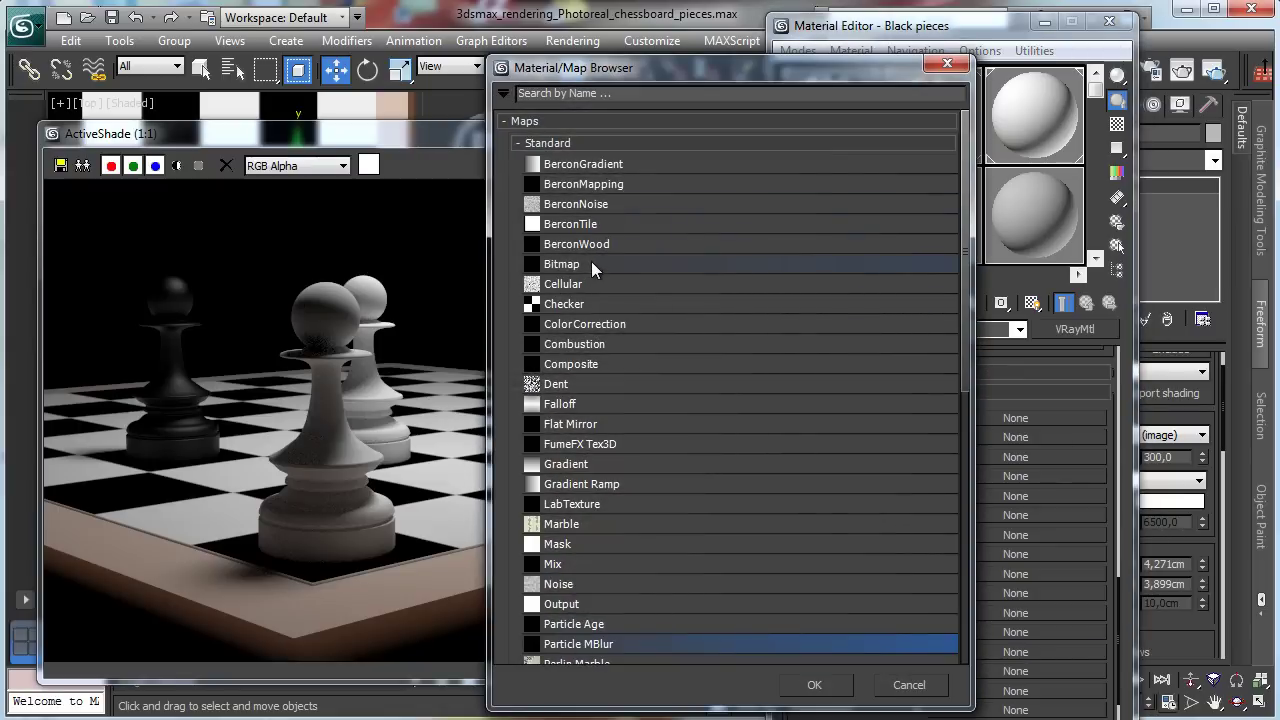
pyautogui.doubleClick(582, 264)
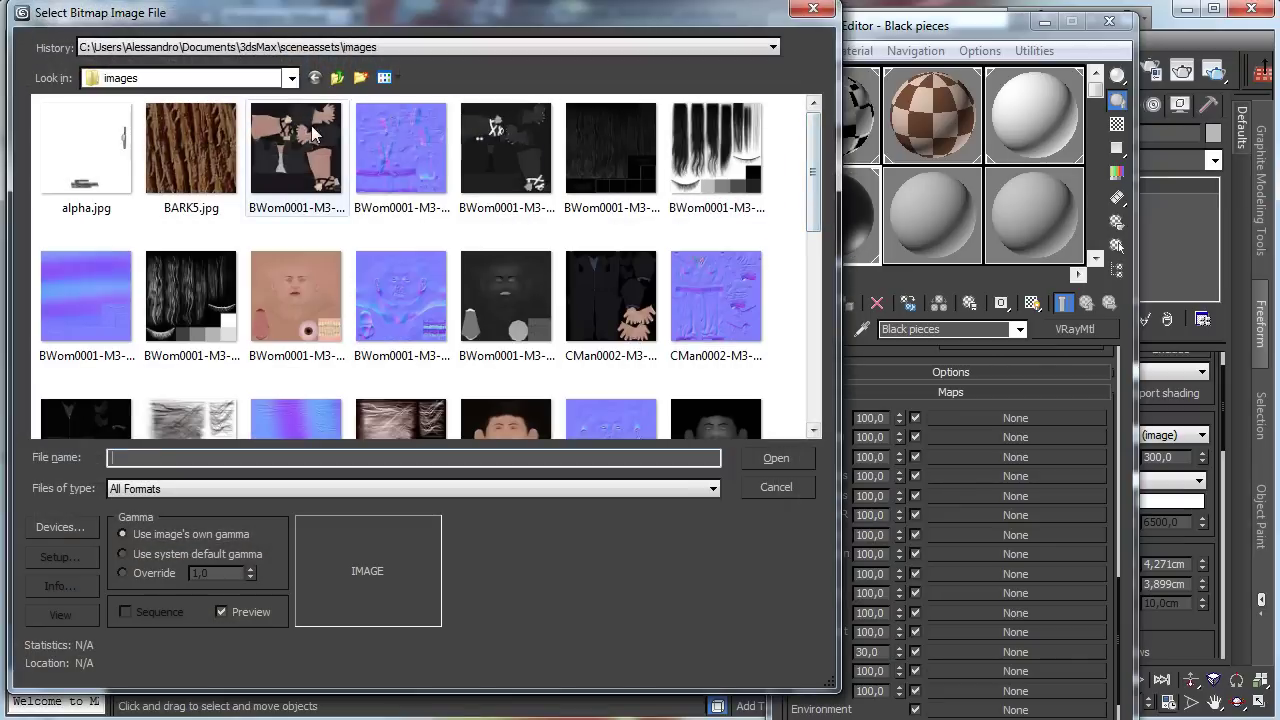
pyautogui.click(361, 77)
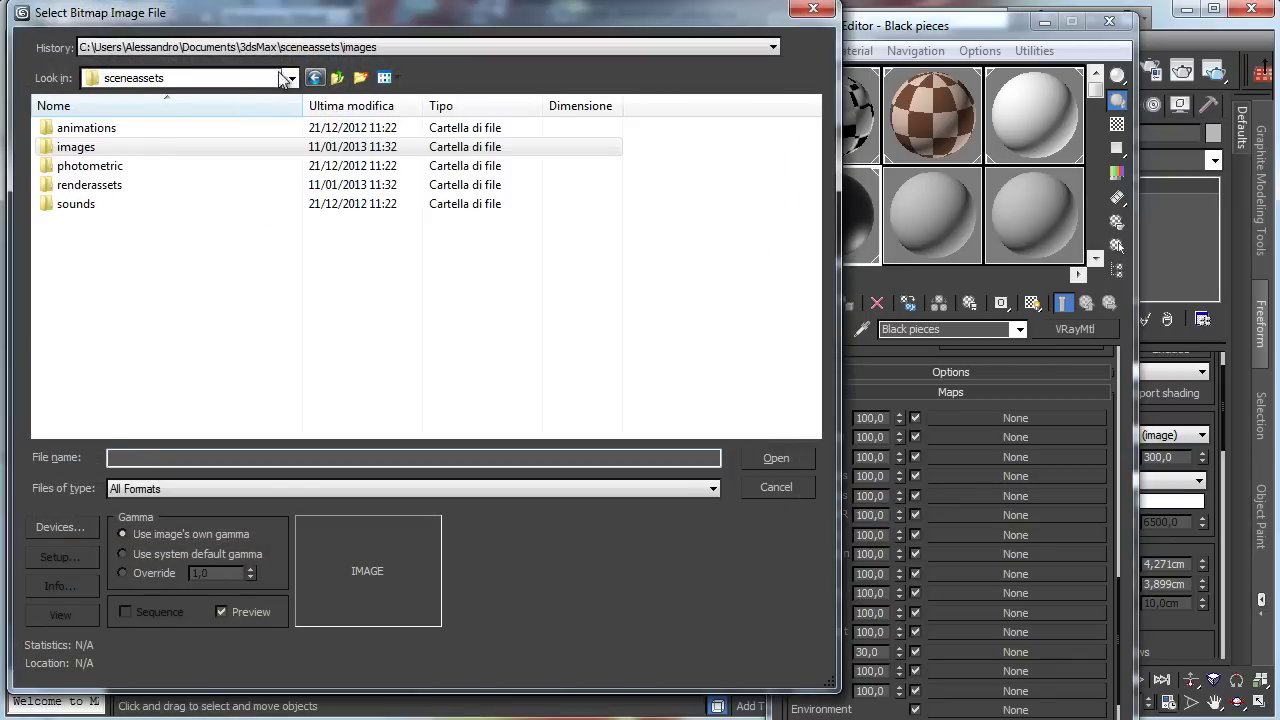
pyautogui.click(291, 78)
pyautogui.click(140, 291)
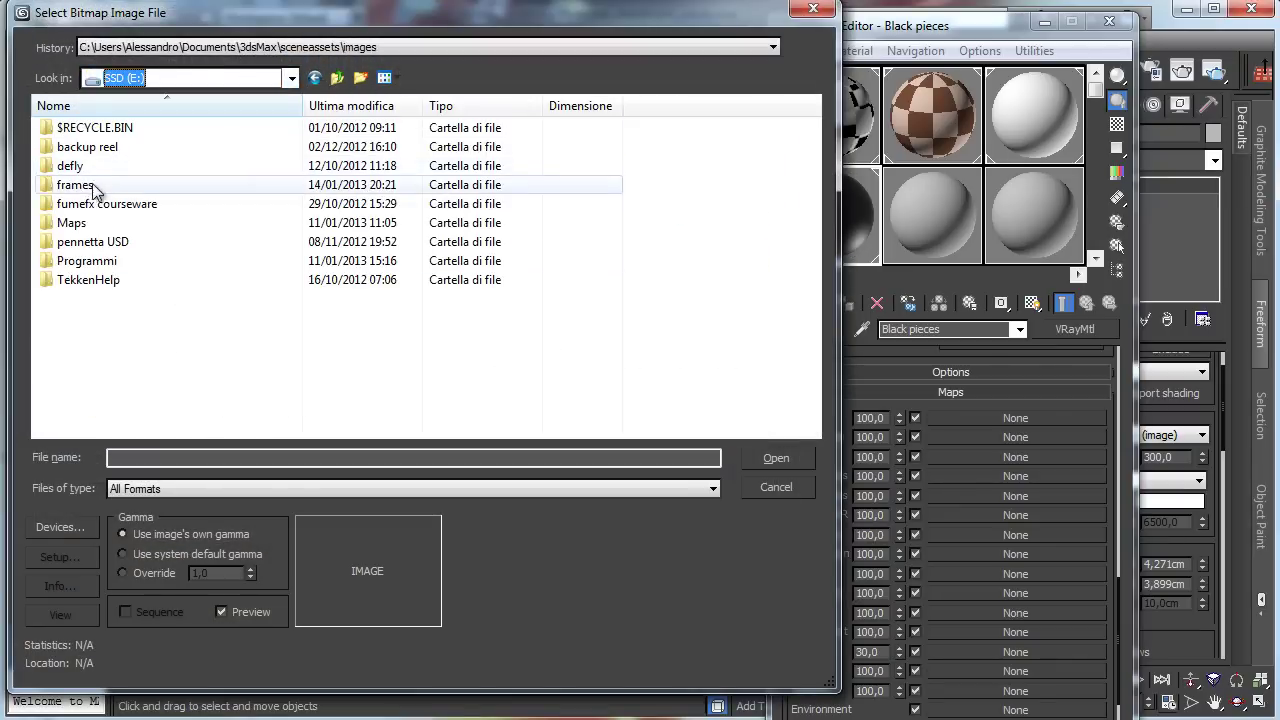
pyautogui.doubleClick(72, 223)
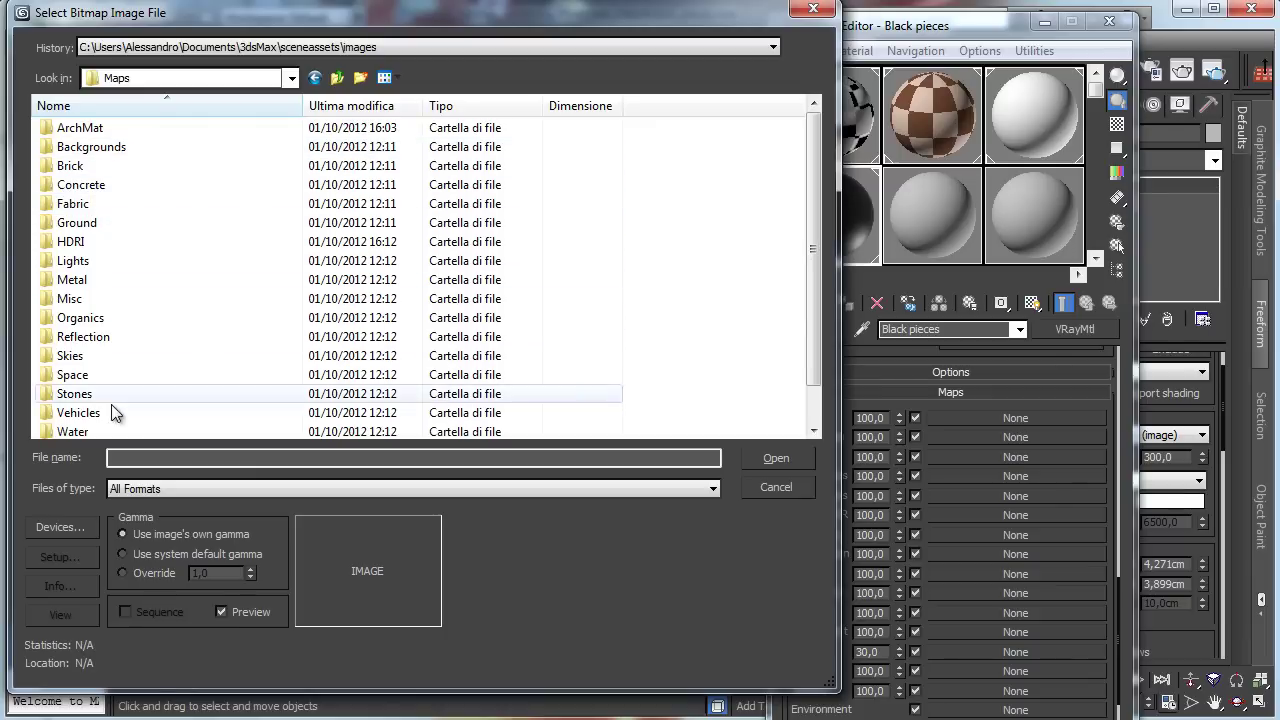
# Load OAKQRTRS.GIF from the Wood maps folder as the Black pieces material's bump bitmap
pyautogui.scroll(-1, 816, 207)
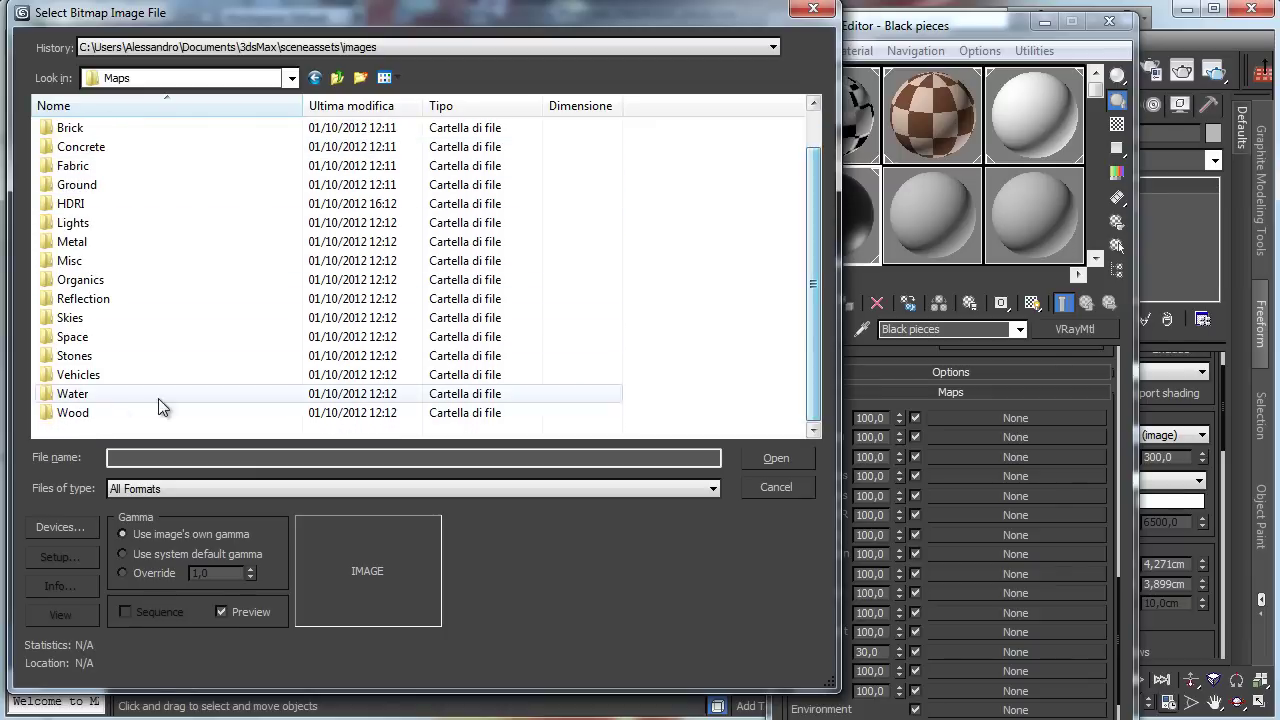
pyautogui.doubleClick(68, 413)
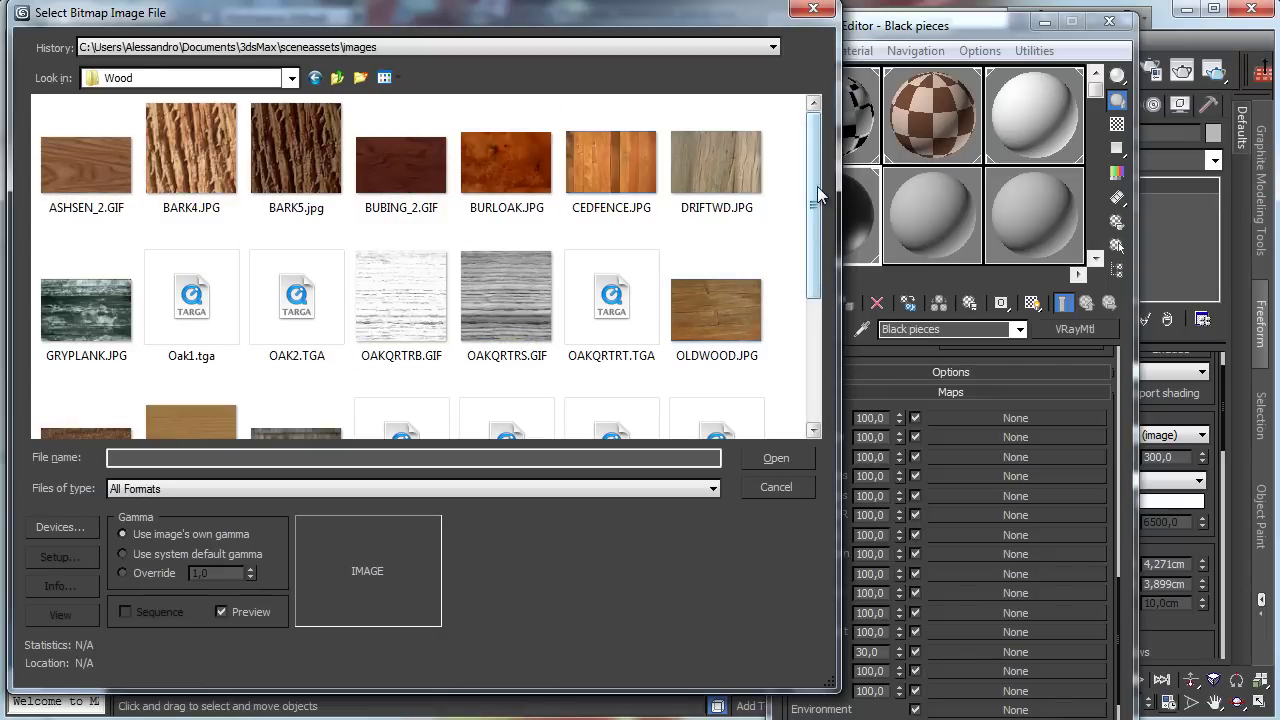
pyautogui.moveTo(817, 186); pyautogui.dragTo(784, 326)
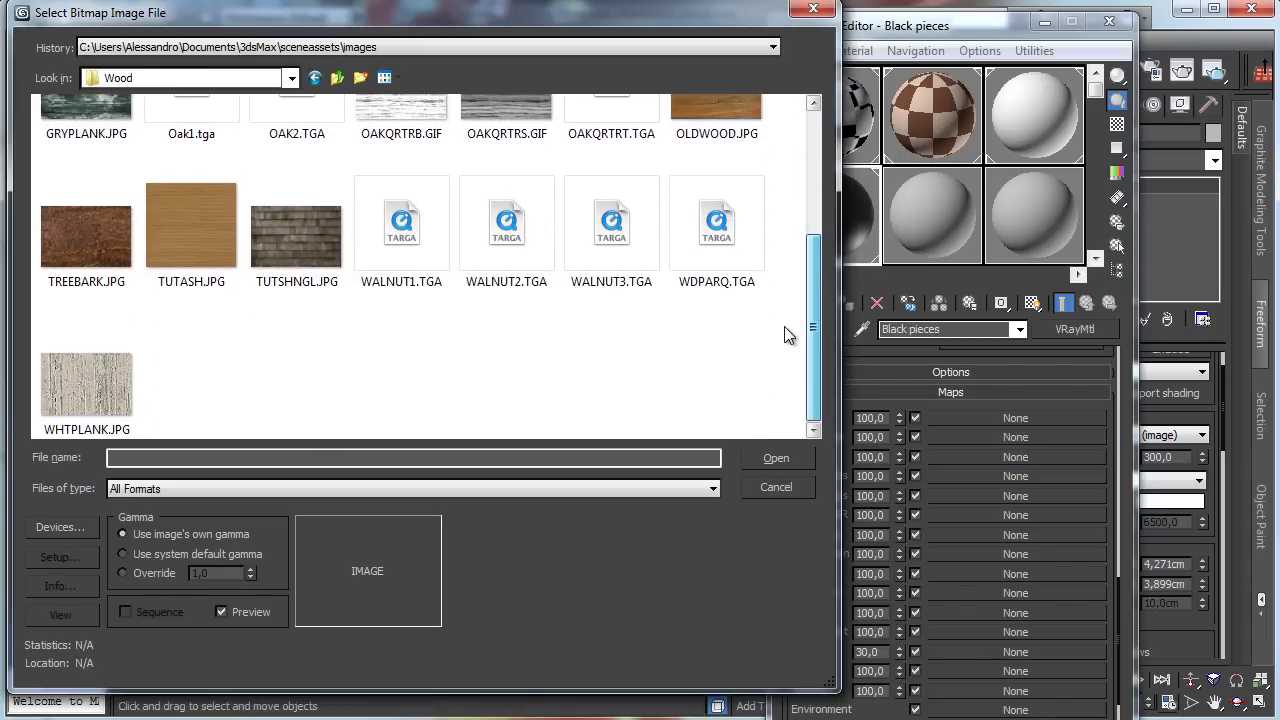
pyautogui.scroll(3, 784, 326)
pyautogui.click(505, 256)
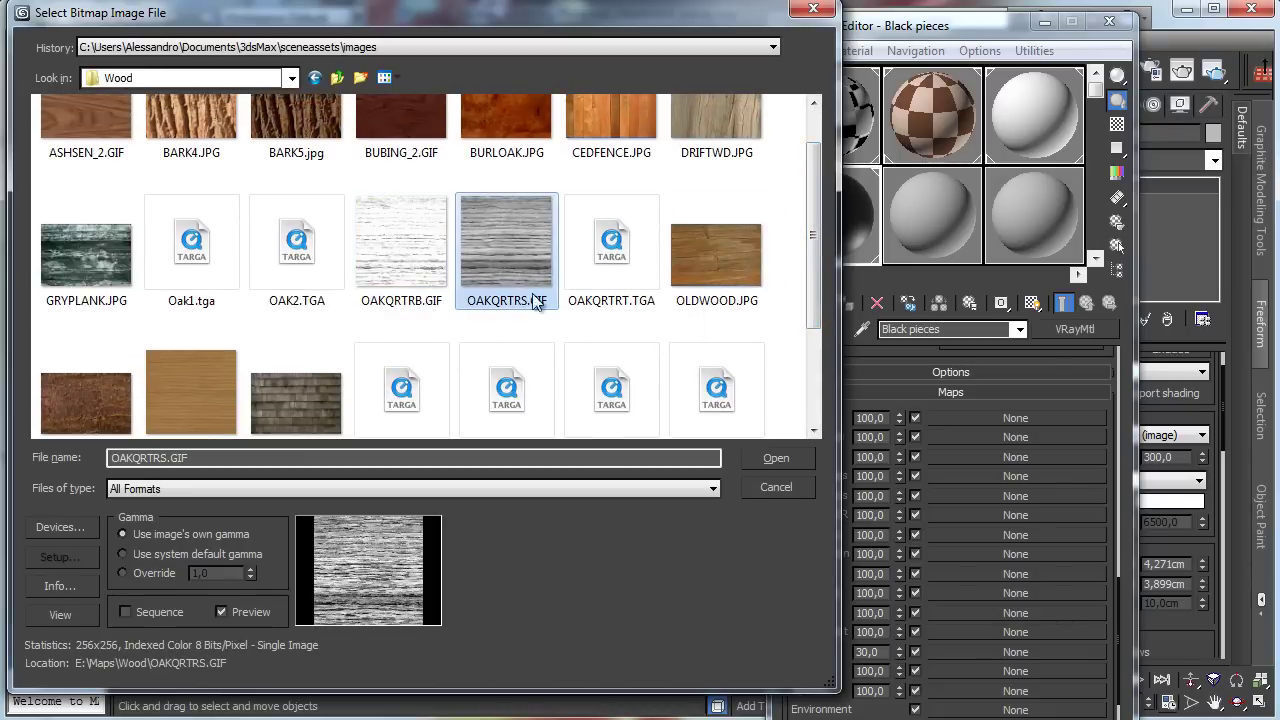
pyautogui.click(770, 464)
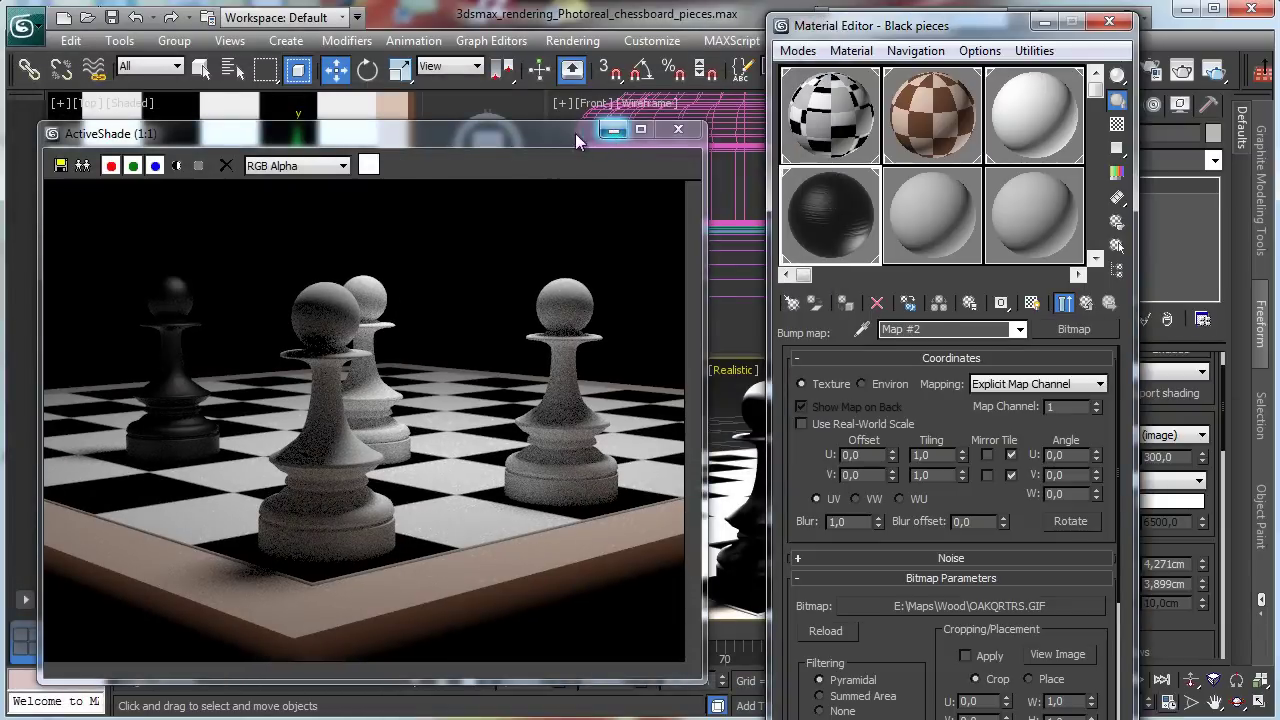
# Maximize the camera viewport and display the bump bitmap on the shaded black pawn
pyautogui.moveTo(575, 133); pyautogui.dragTo(545, 576)
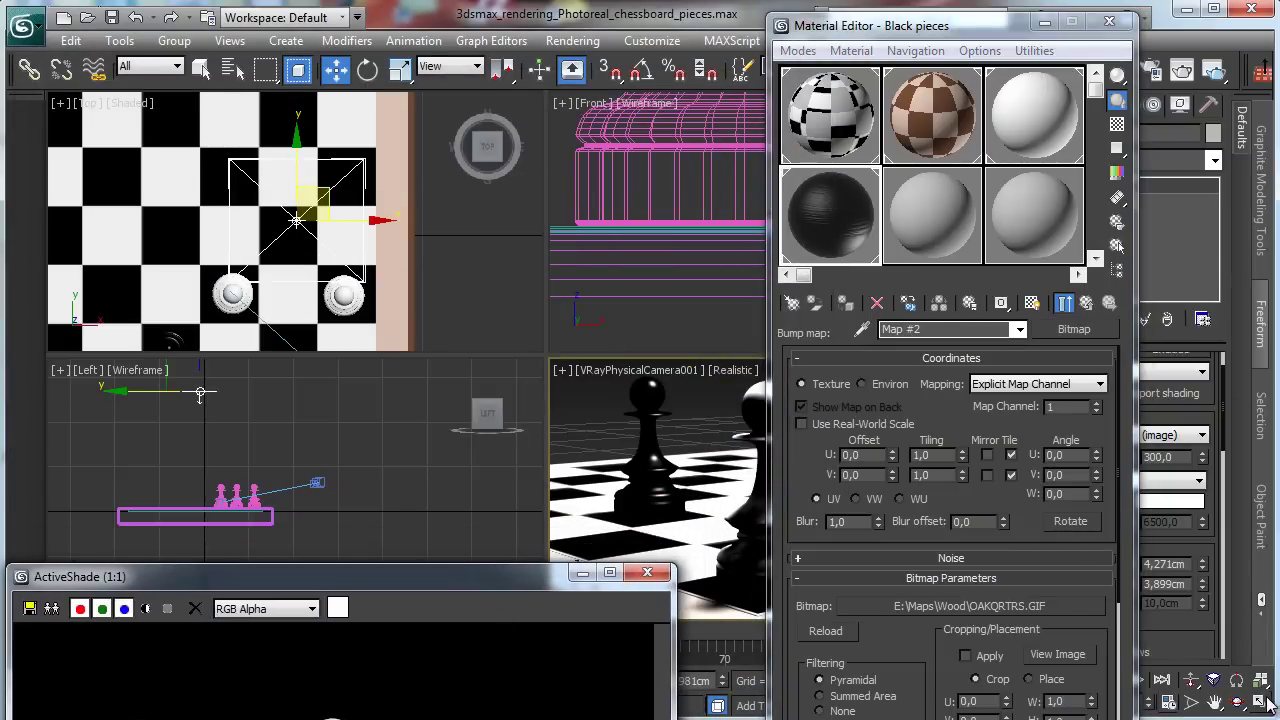
pyautogui.hotkey('alt', 'w')
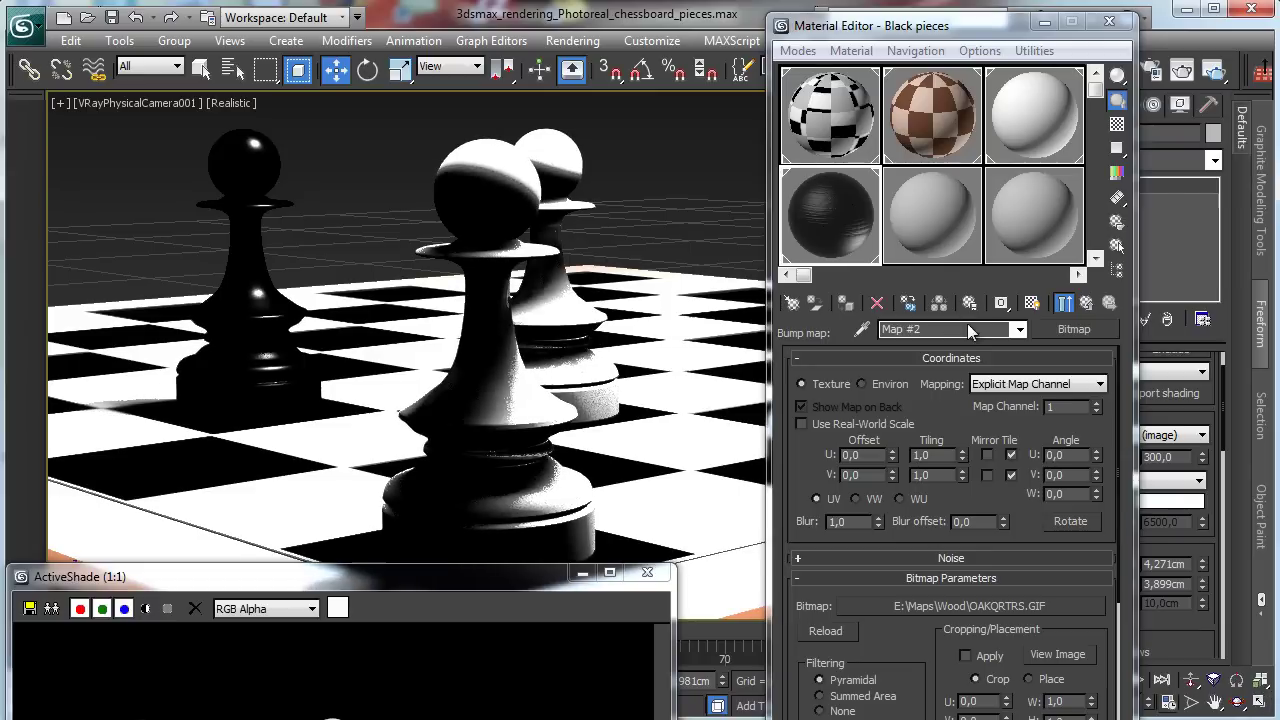
pyautogui.click(1032, 302)
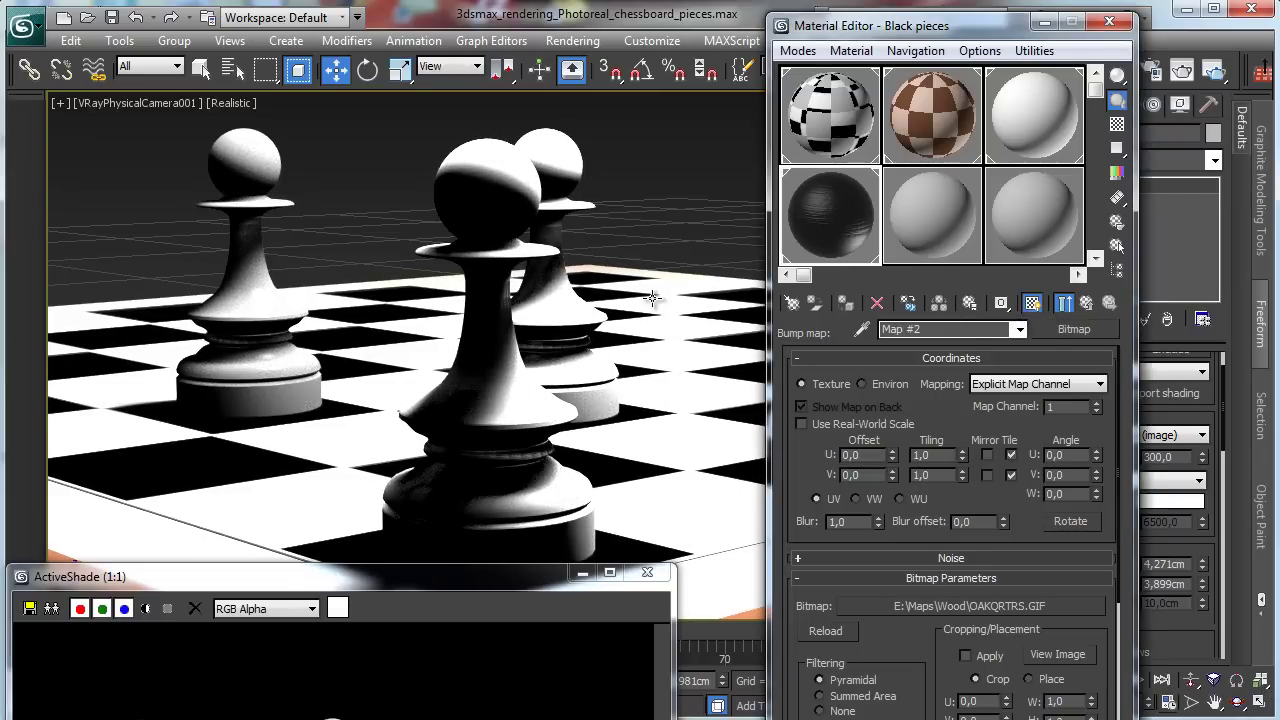
# Turn on mapping coordinates for the rear black pawn's Lathe and set its segments to 46
pyautogui.click(200, 183)
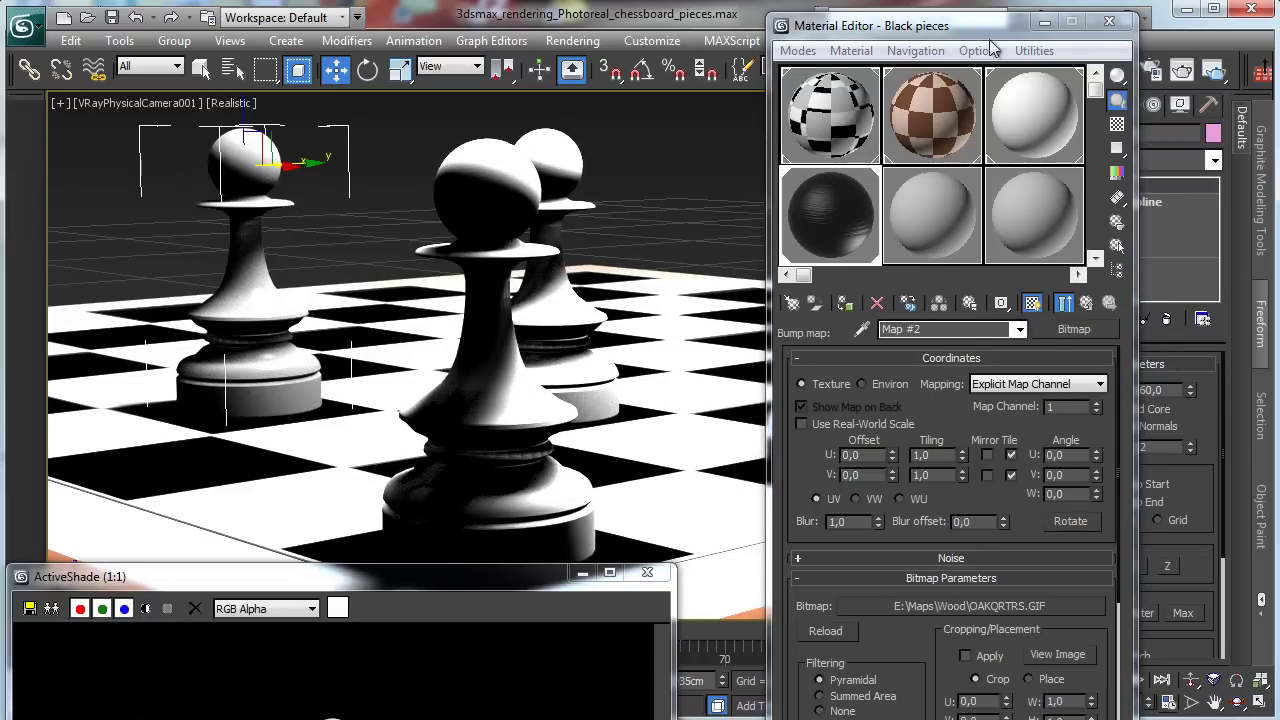
pyautogui.moveTo(970, 25); pyautogui.dragTo(651, 79)
pyautogui.moveTo(1196, 440); pyautogui.dragTo(1180, 463)
pyautogui.click(1090, 573)
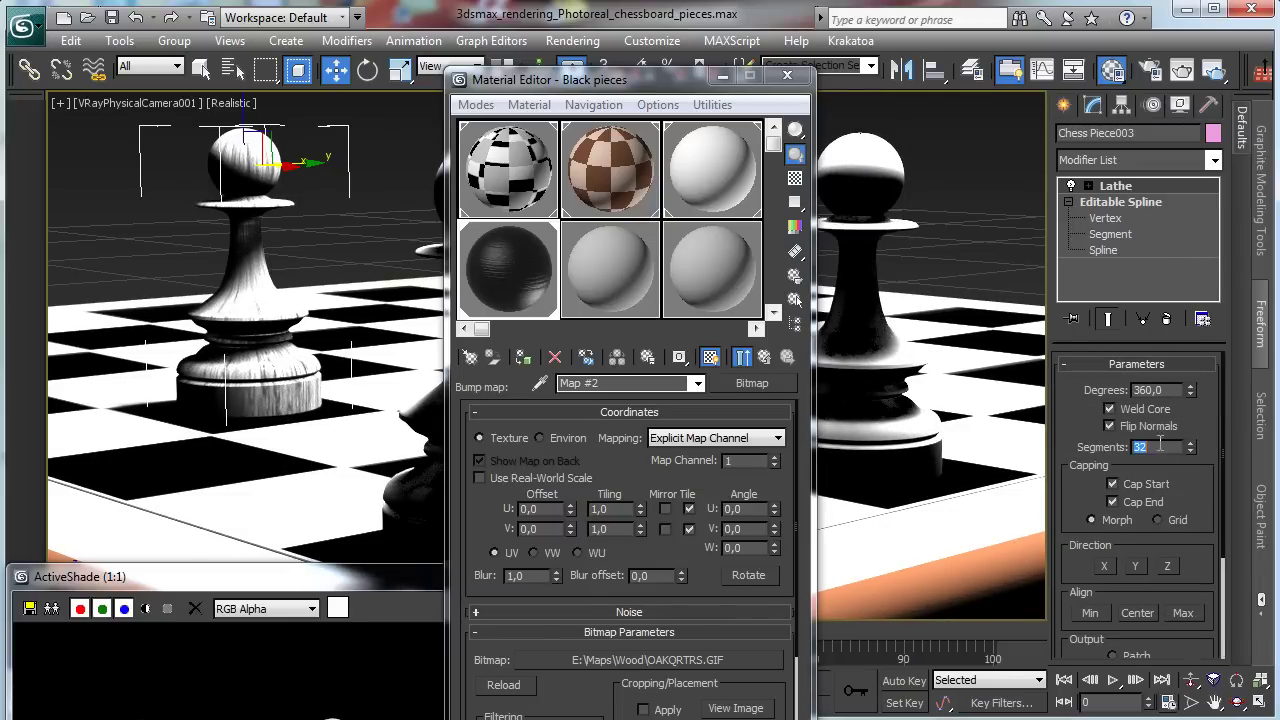
pyautogui.write('46')
pyautogui.press('Return')
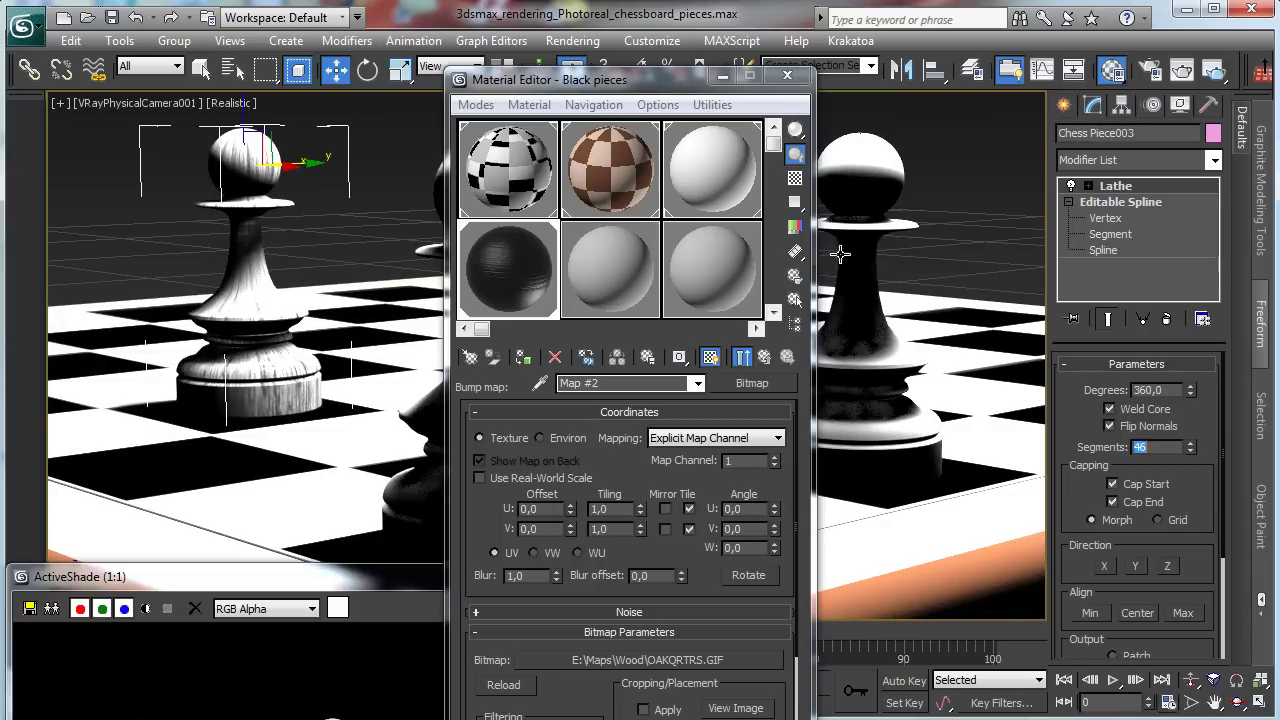
# Rotate the bump bitmap by setting its W angle to 90 and reduce its blur to 0,25
pyautogui.click(750, 548)
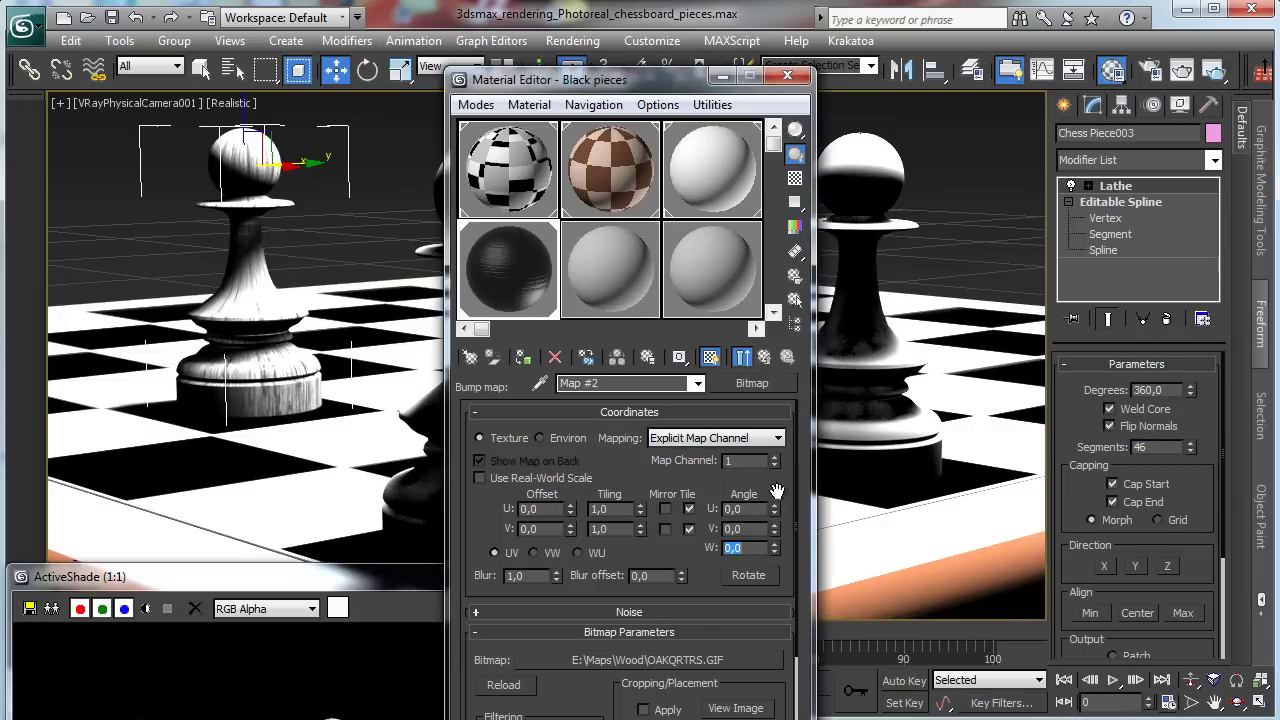
pyautogui.press('Return')
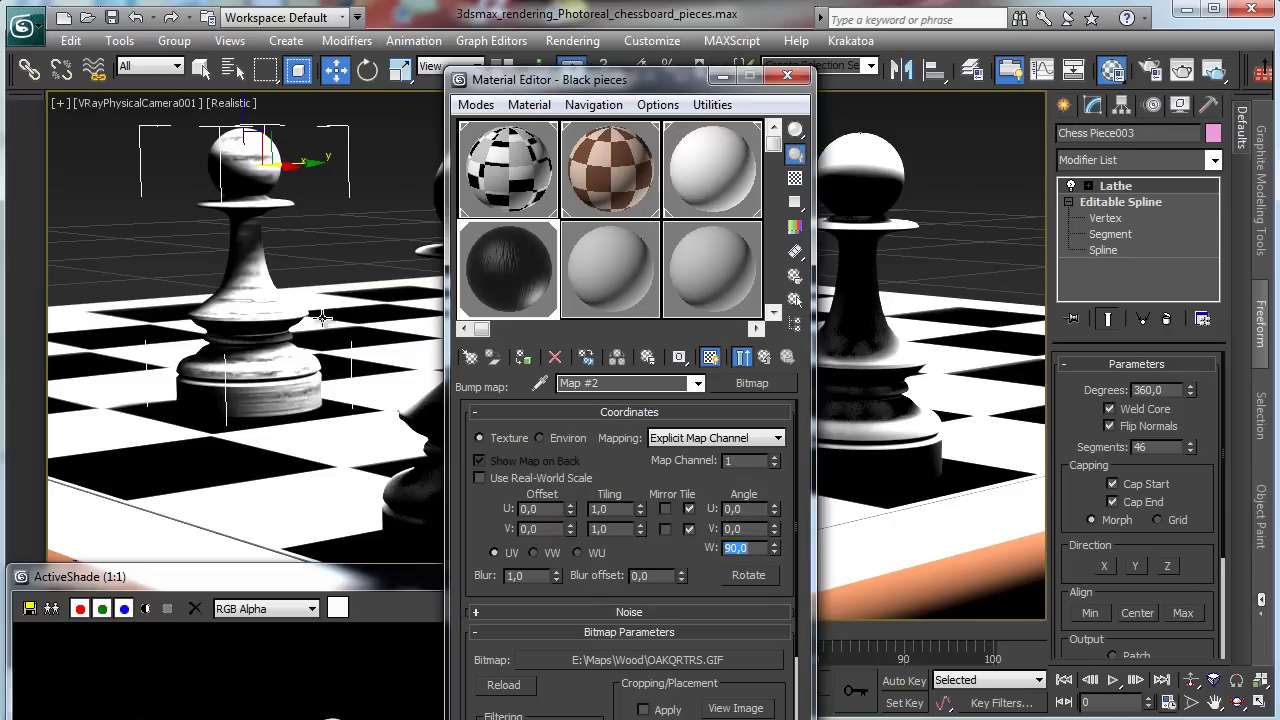
pyautogui.moveTo(600, 80); pyautogui.dragTo(1060, 32)
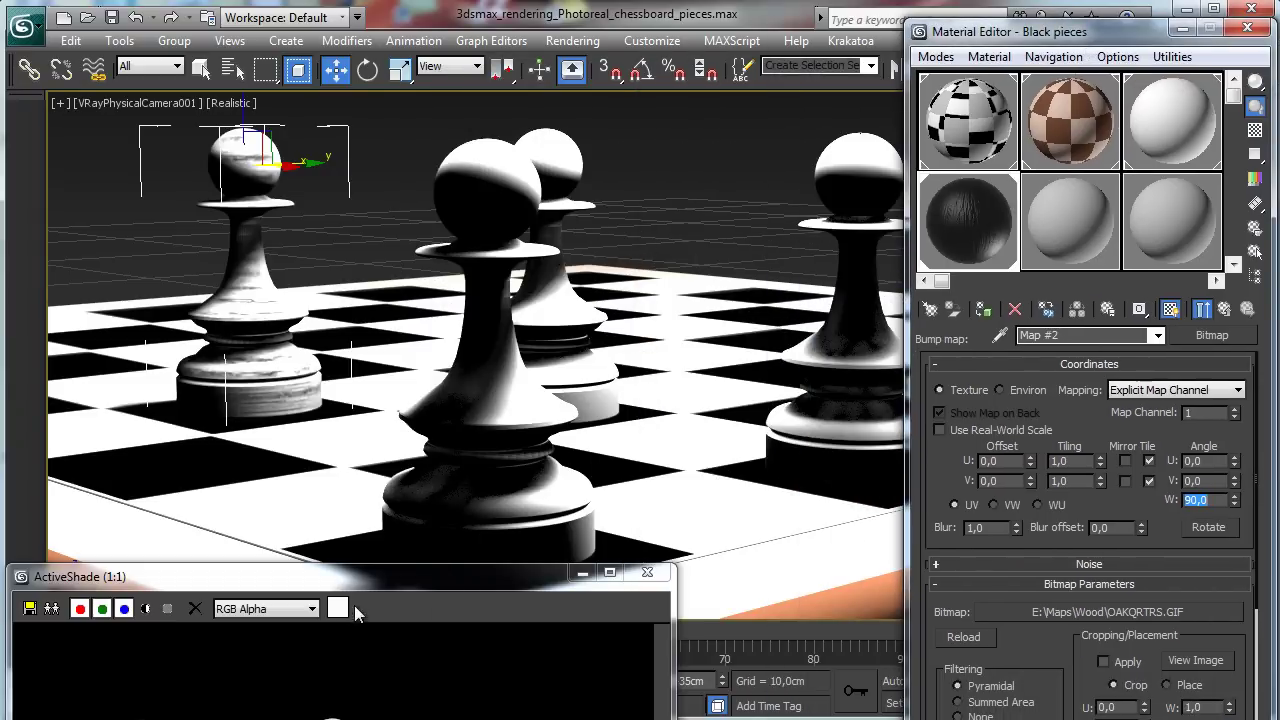
pyautogui.moveTo(388, 568); pyautogui.dragTo(443, 150)
pyautogui.moveTo(1016, 530); pyautogui.dragTo(1014, 650)
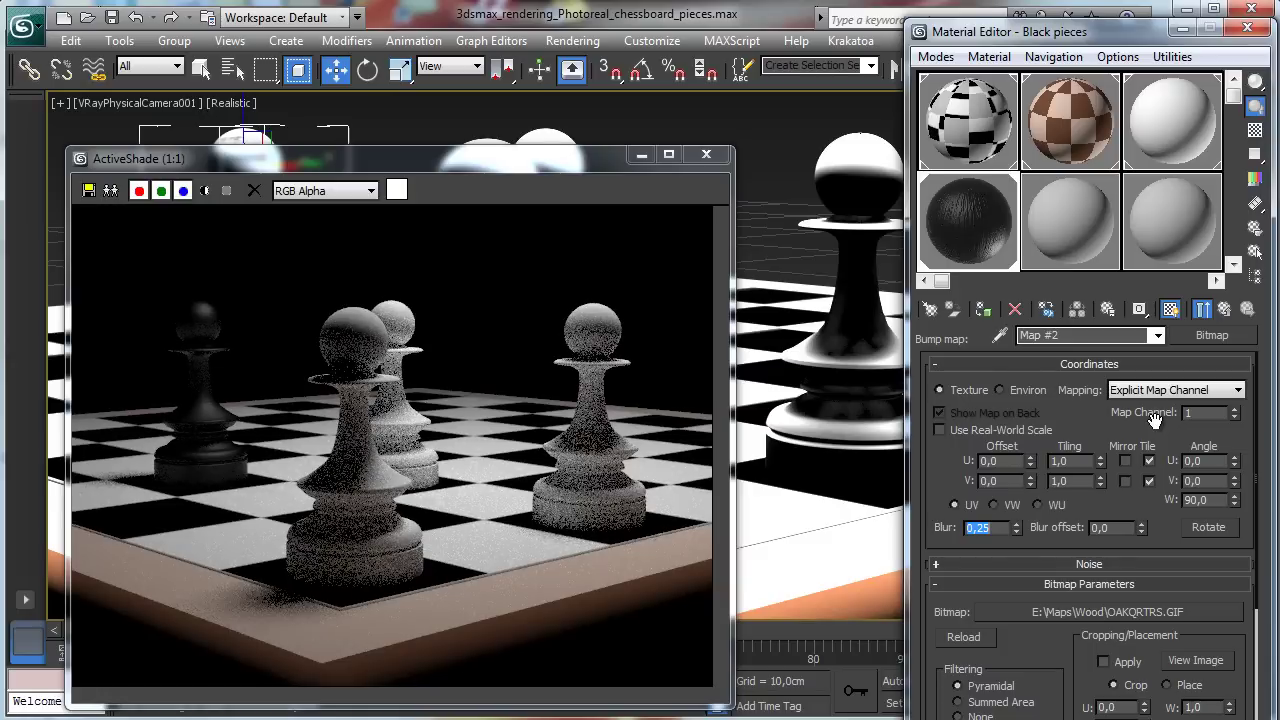
# Return to the Black pieces material and set its bump amount to 60
pyautogui.click(1201, 310)
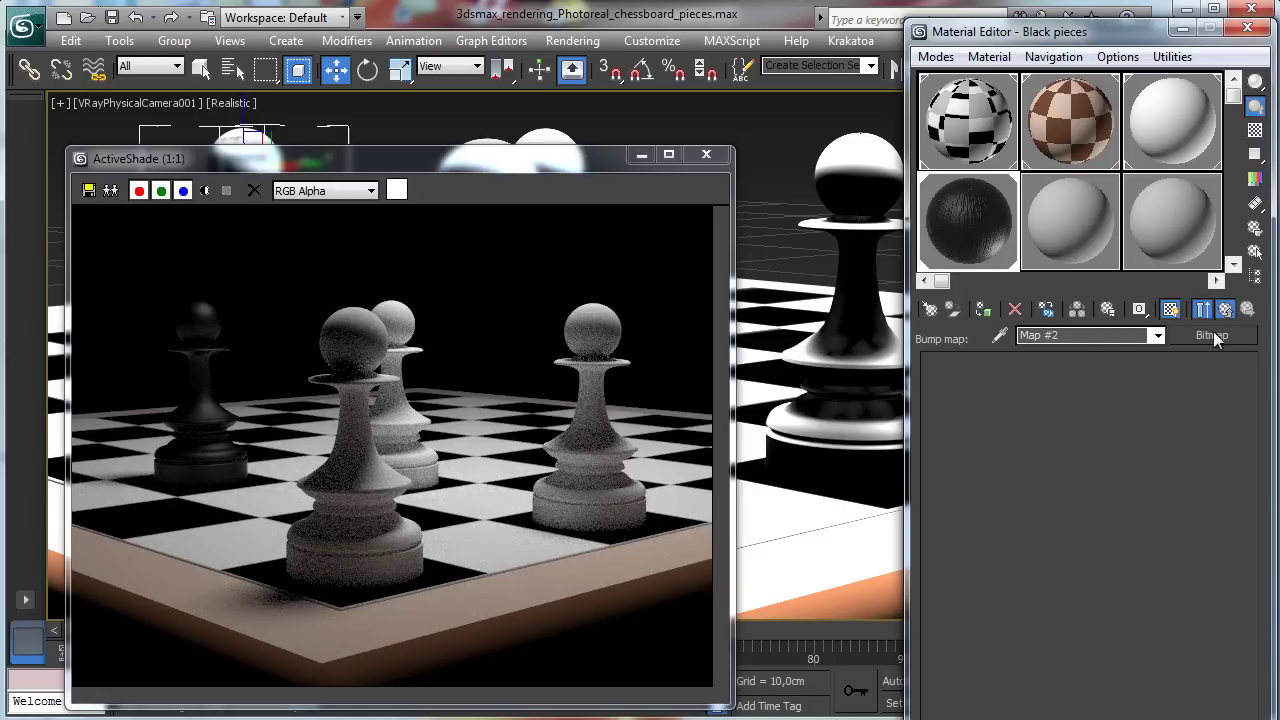
pyautogui.doubleClick(1023, 657)
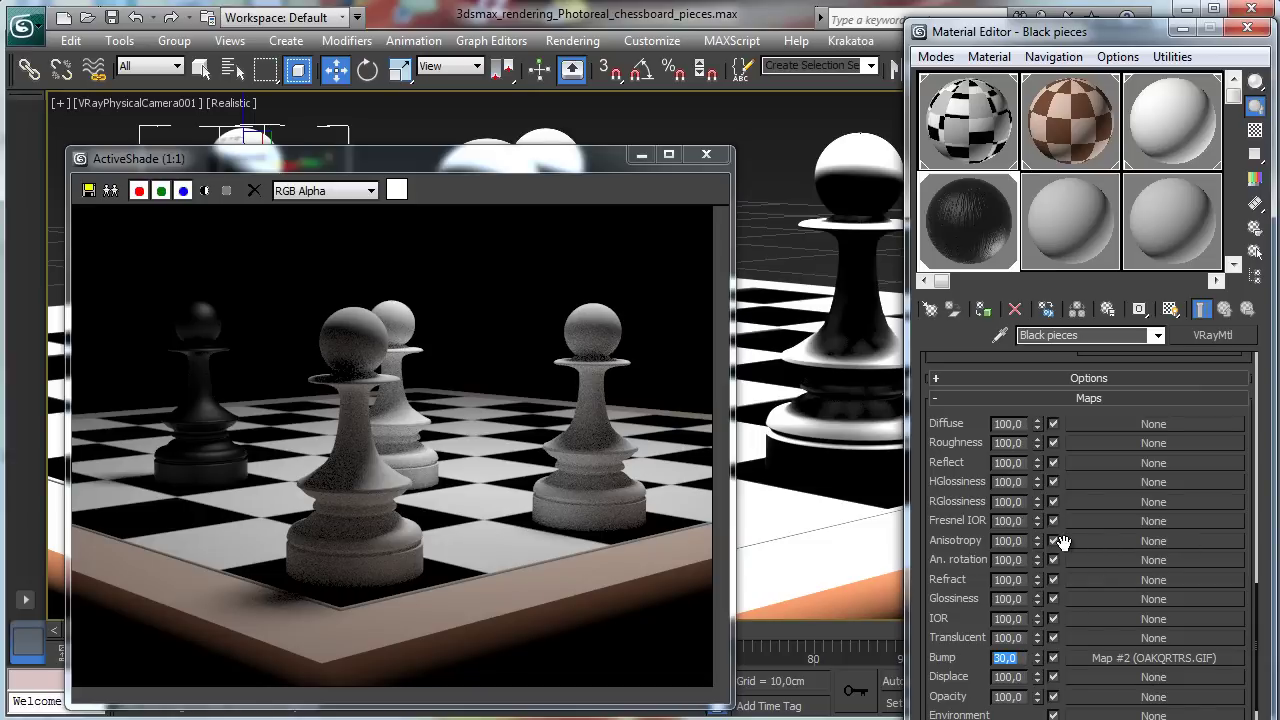
pyautogui.write('60')
pyautogui.press('Return')
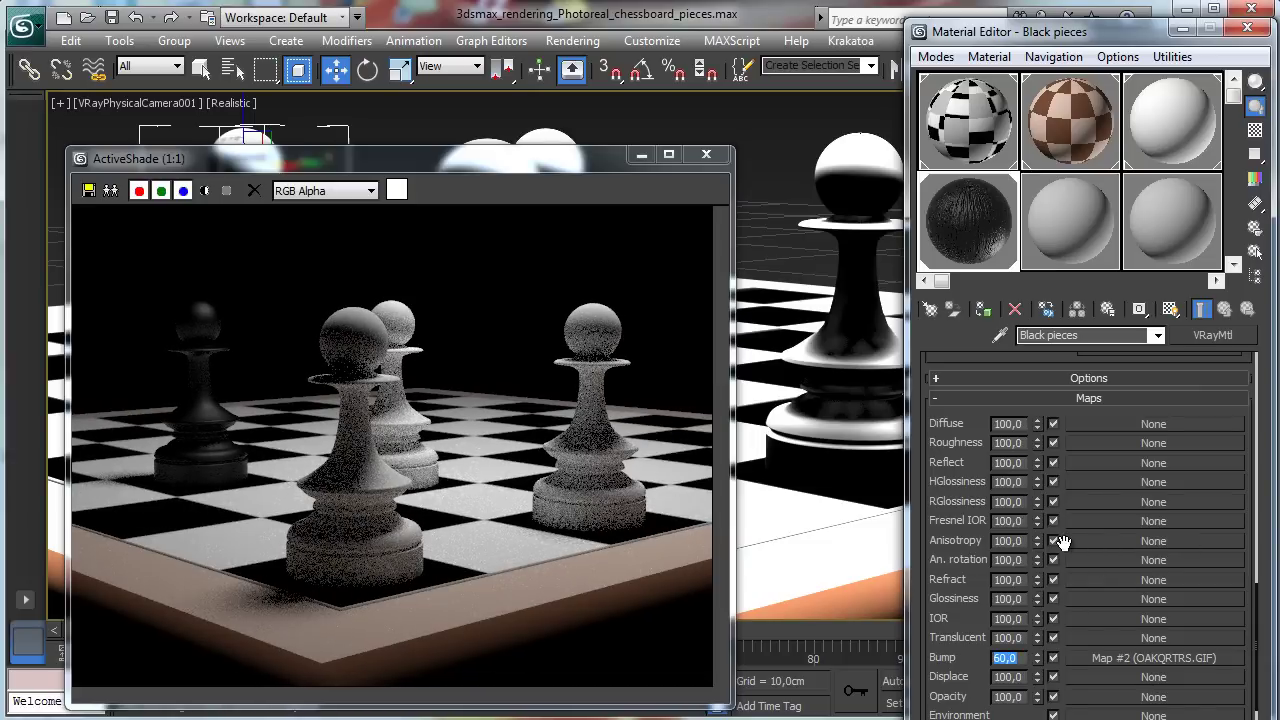
# Copy the bump bitmap into the Reflect map slot and disable the bump map
pyautogui.moveTo(1118, 658); pyautogui.dragTo(1112, 570)
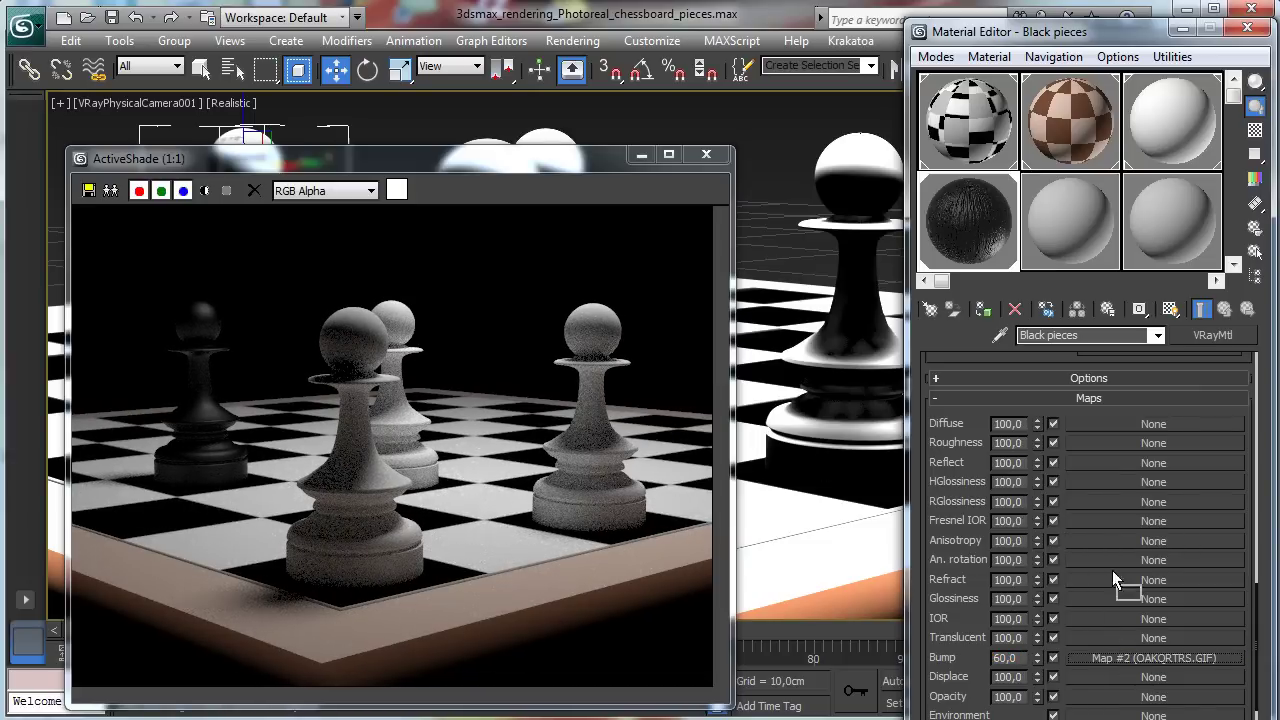
pyautogui.moveTo(1109, 466); pyautogui.dragTo(1110, 465)
pyautogui.click(1045, 446)
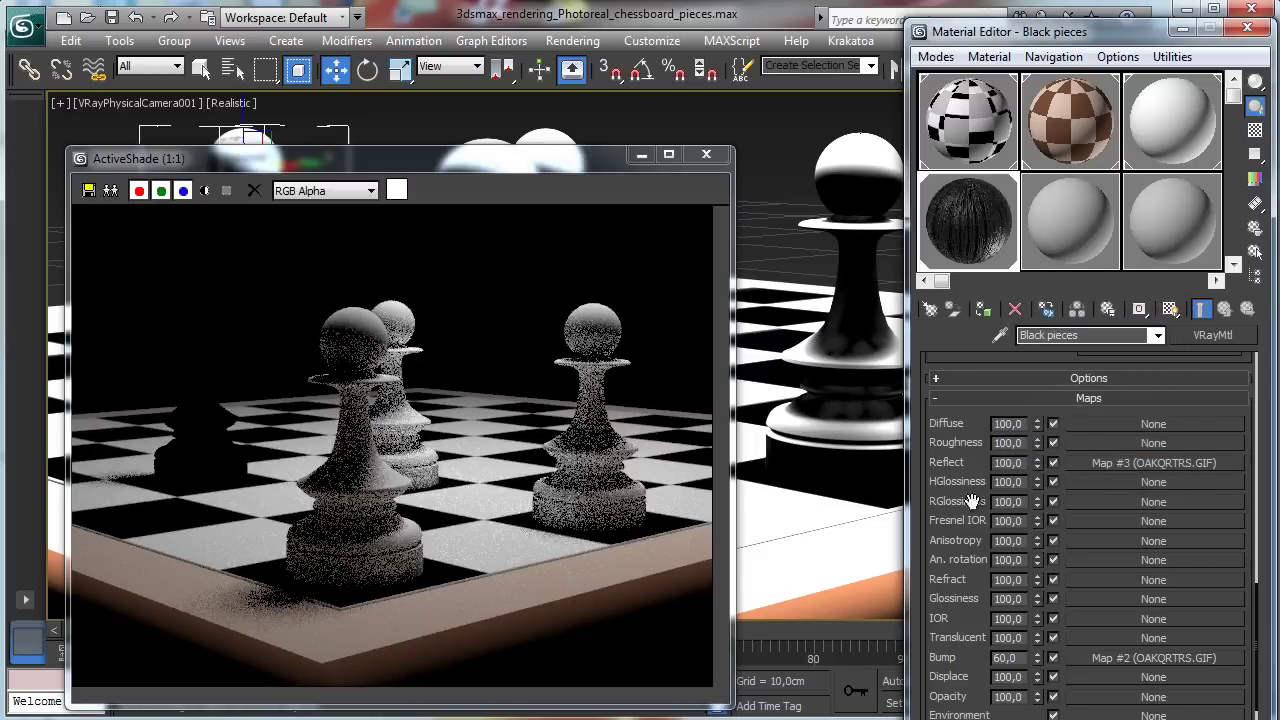
pyautogui.click(1053, 658)
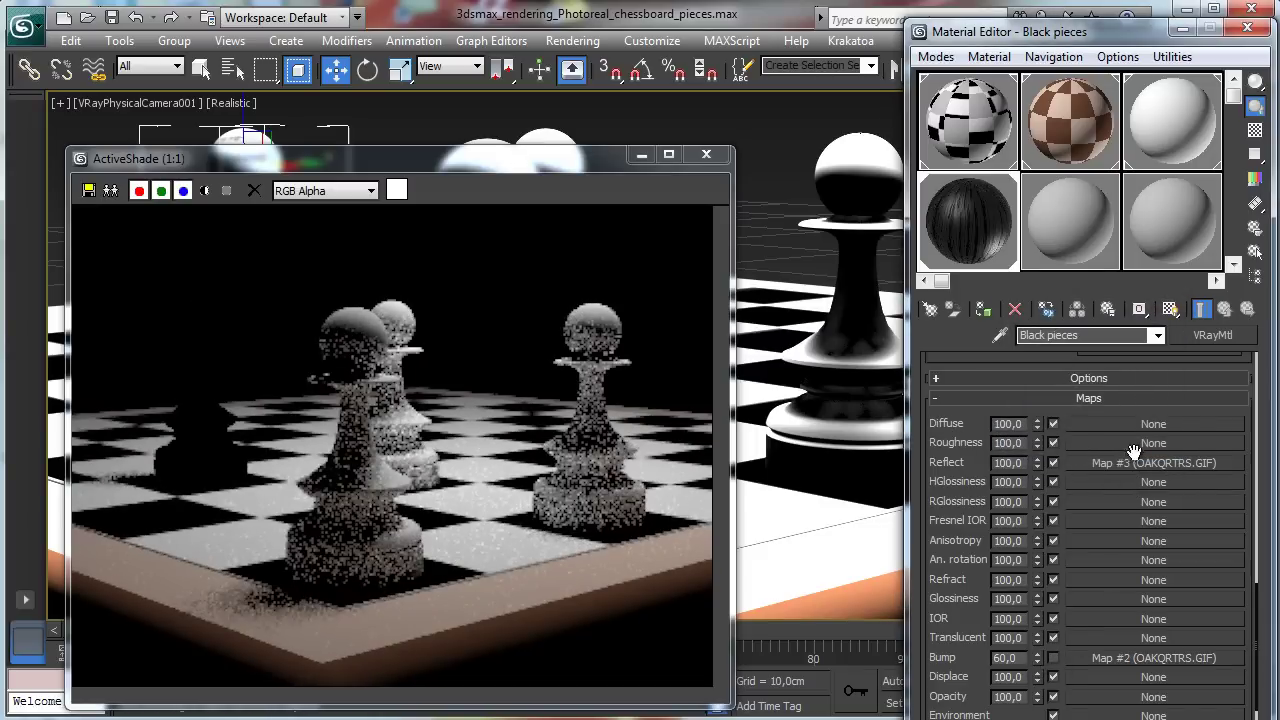
# Inspect the Reflect bitmap in the material sample, comparing the map alone with the end result
pyautogui.click(1139, 465)
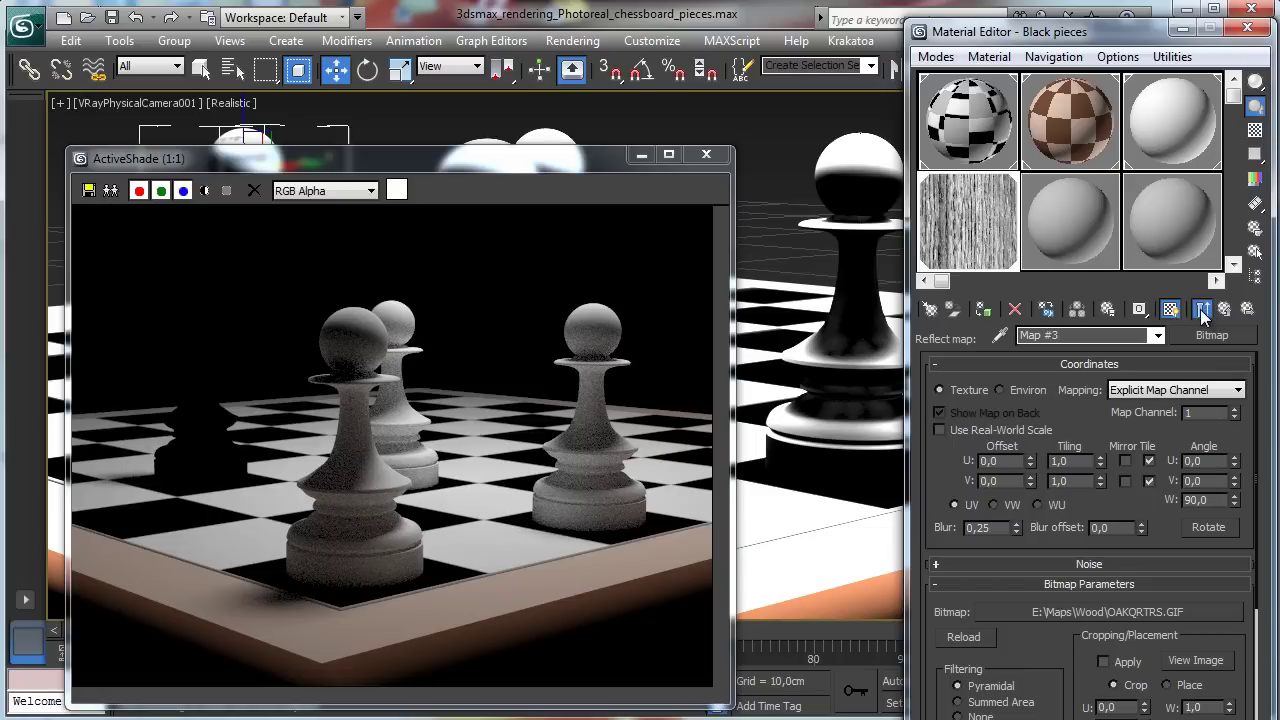
pyautogui.click(1199, 309)
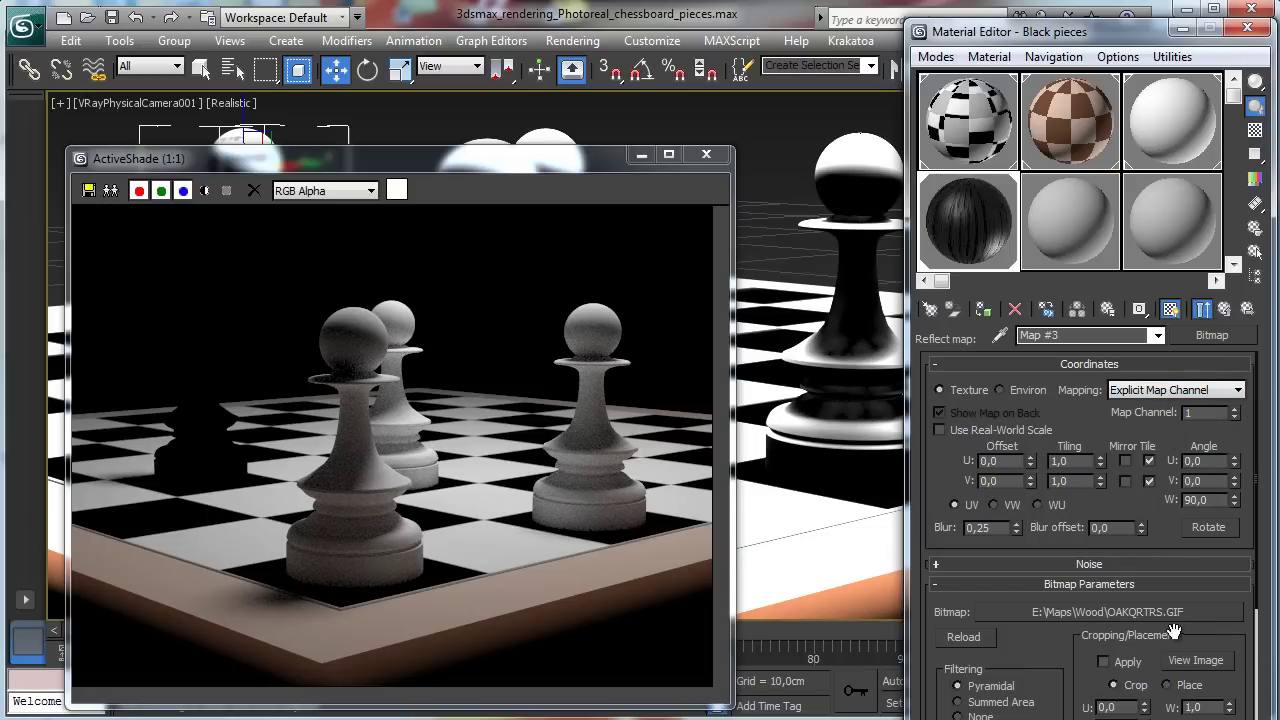
pyautogui.click(1201, 311)
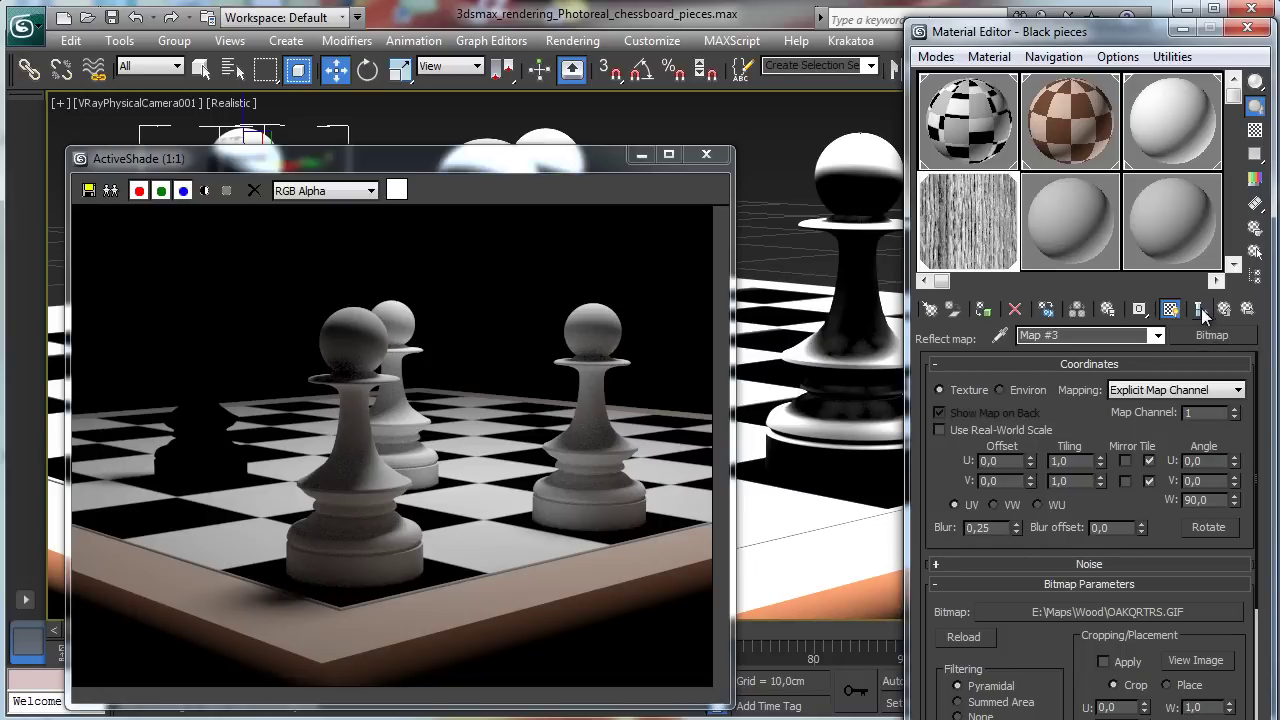
pyautogui.click(1224, 309)
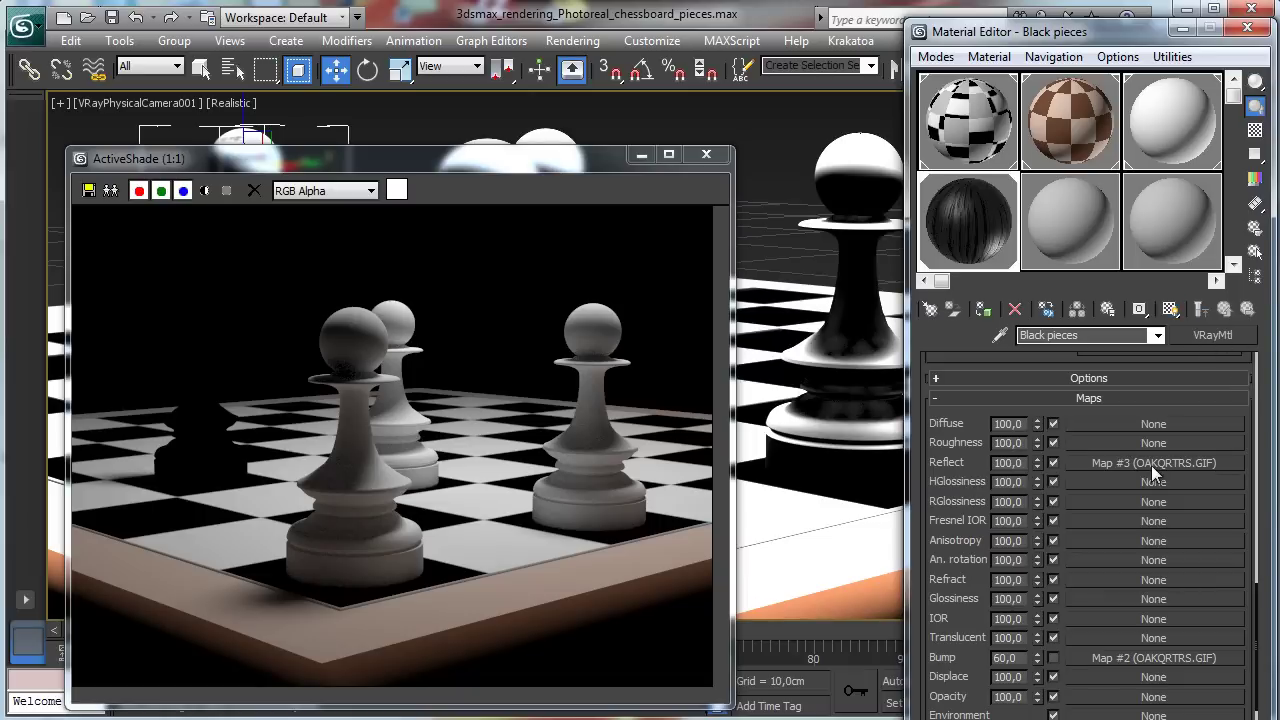
# Wrap the Reflect bitmap in a ColorCorrection map, keeping the old map as a sub-map
pyautogui.click(1151, 463)
pyautogui.click(1212, 335)
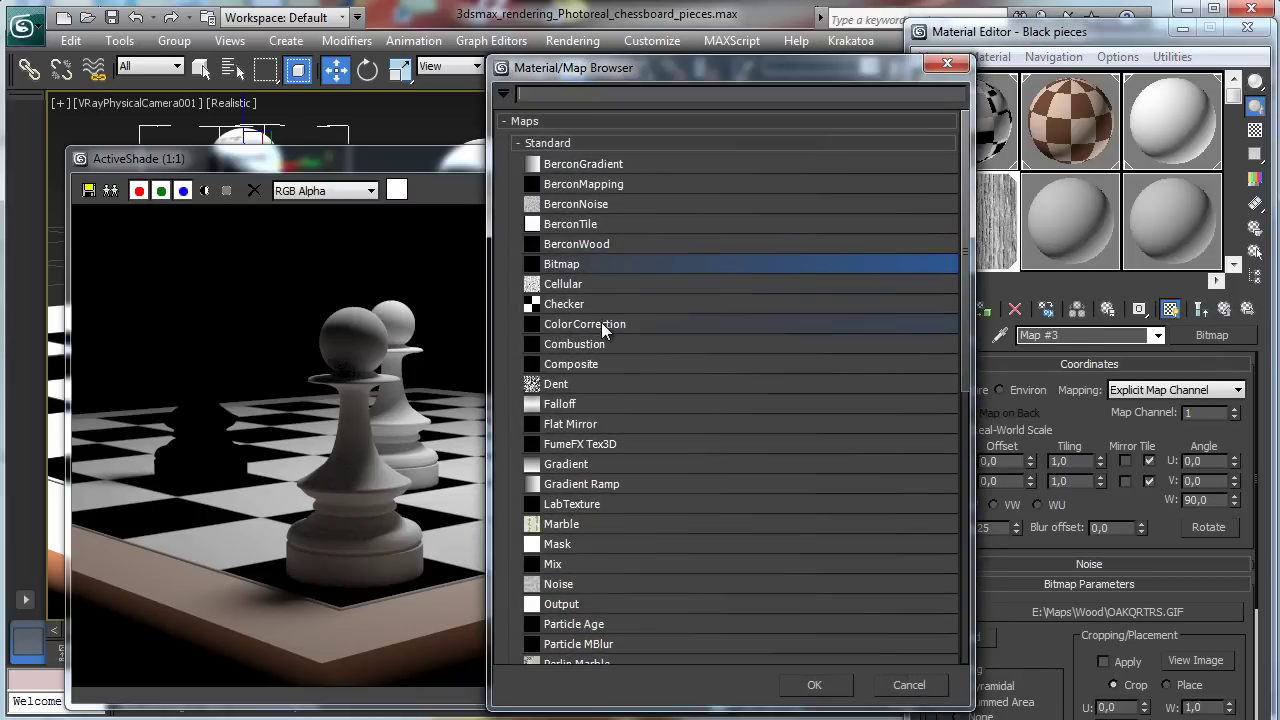
pyautogui.doubleClick(601, 322)
pyautogui.click(988, 394)
pyautogui.click(1046, 431)
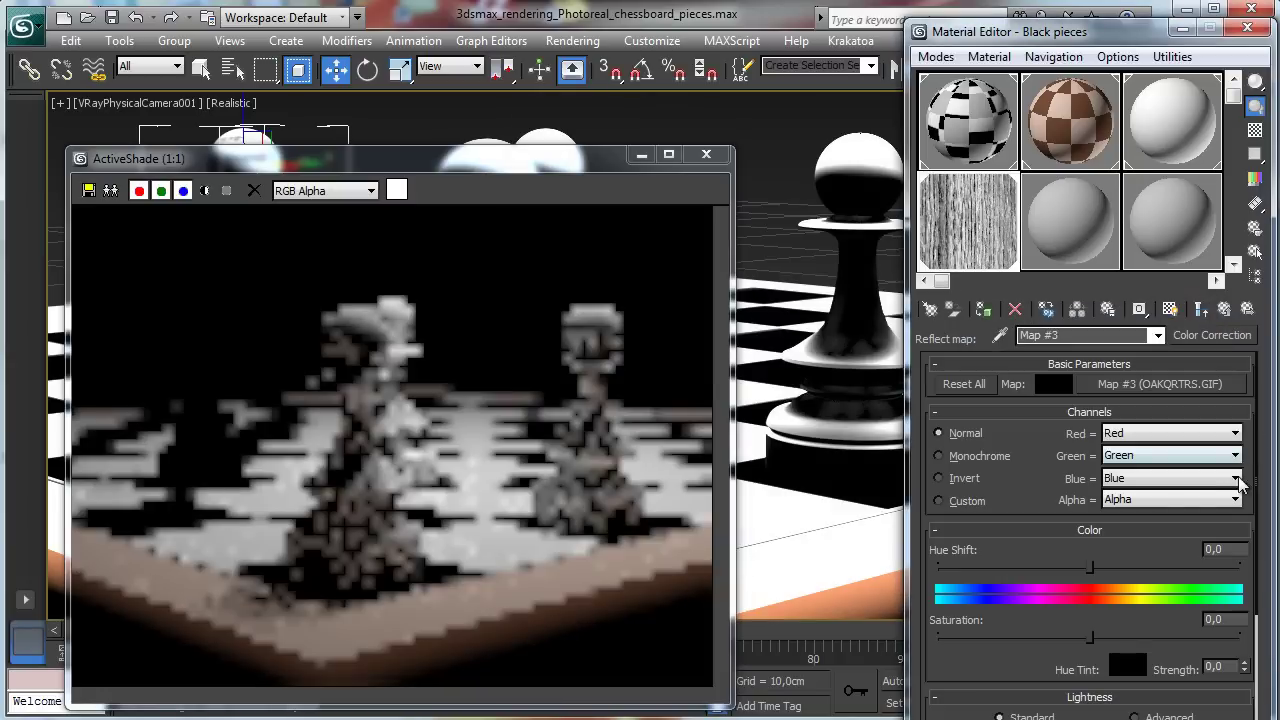
# Raise the Reflect color correction's brightness to about 47,5 and its contrast to about 30,2
pyautogui.scroll(-3, 1005, 437)
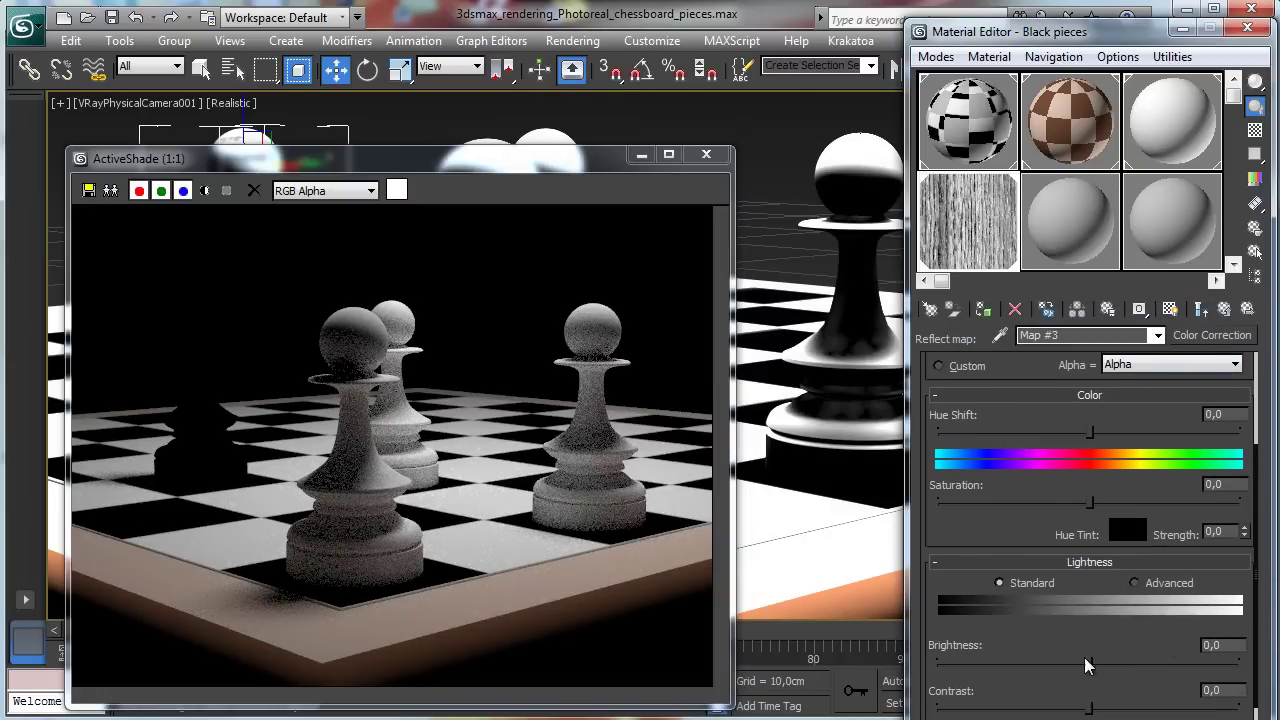
pyautogui.moveTo(1088, 662); pyautogui.dragTo(1160, 672)
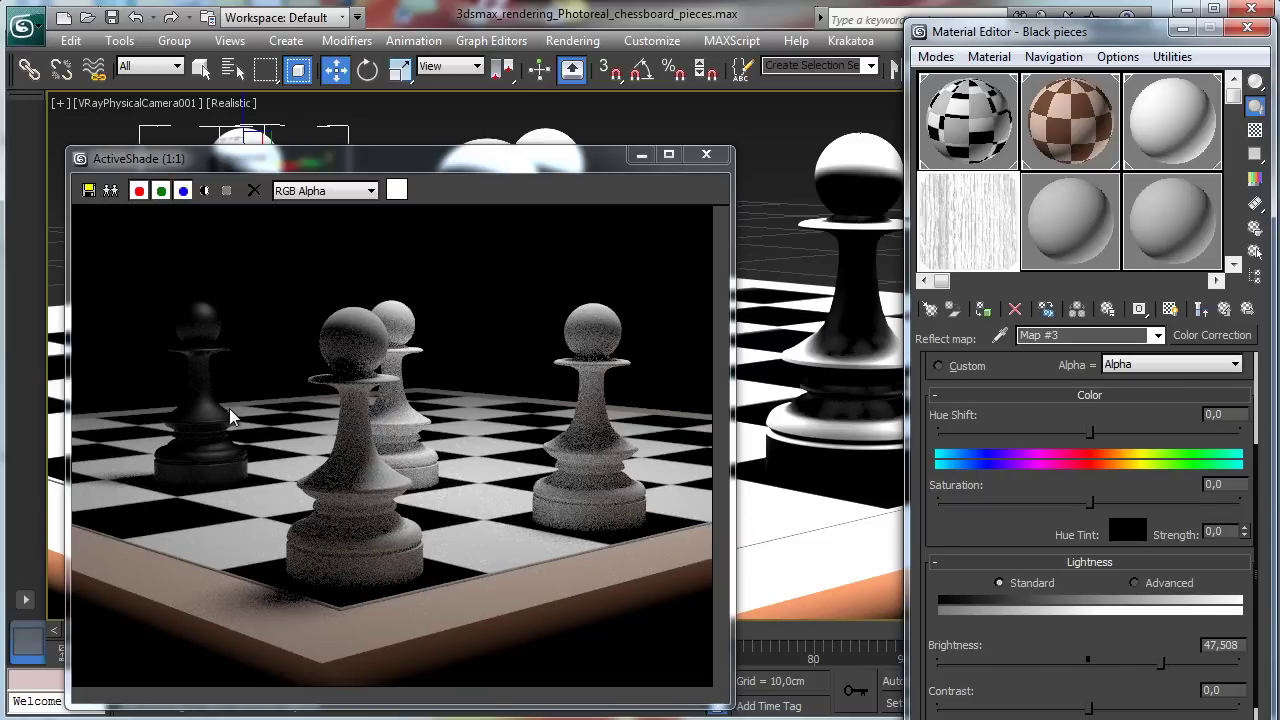
pyautogui.moveTo(1089, 706); pyautogui.dragTo(1135, 710)
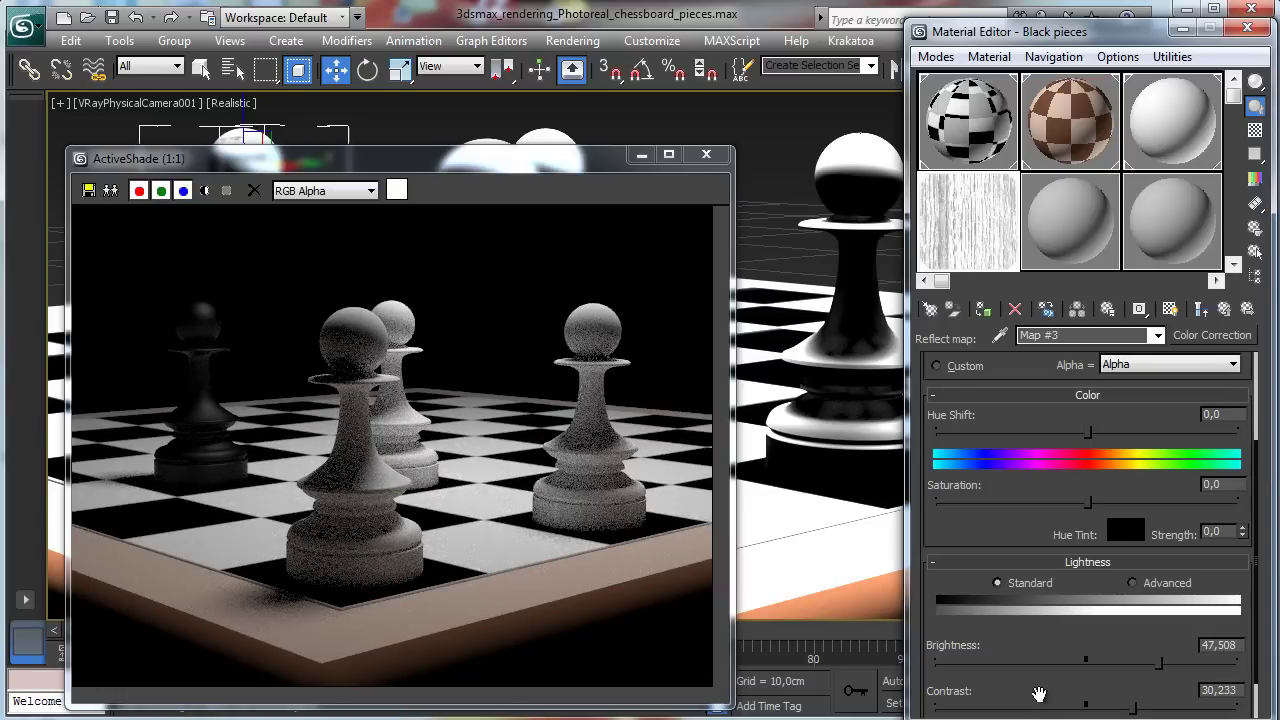
# Copy the Reflect color correction map into the RGlossiness slot as an independent copy
pyautogui.moveTo(1075, 31); pyautogui.dragTo(1043, 32)
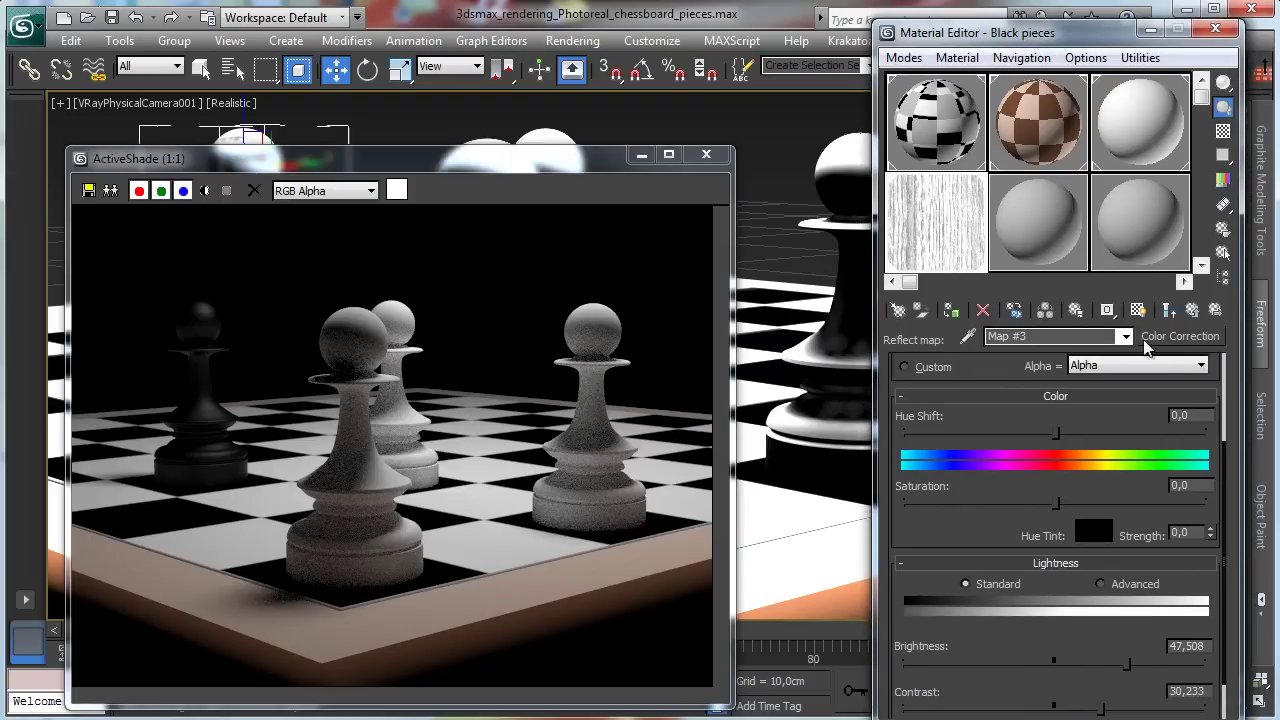
pyautogui.click(1168, 310)
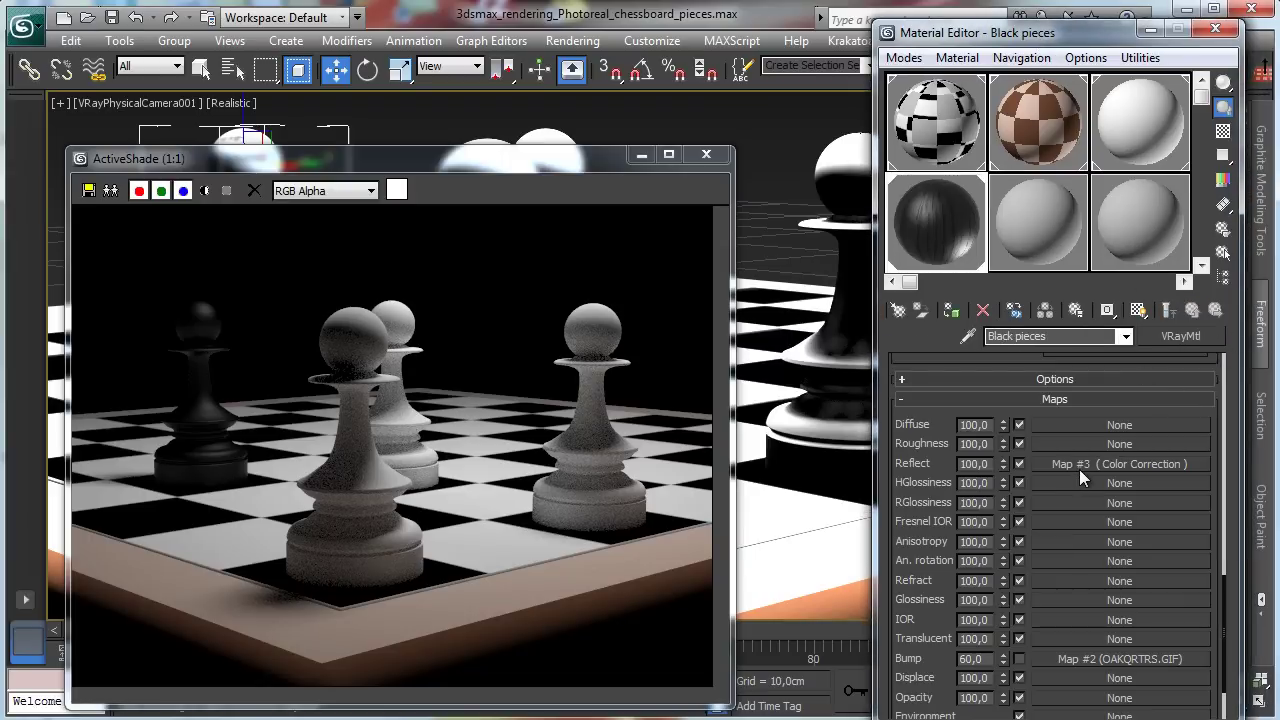
pyautogui.moveTo(1079, 469); pyautogui.dragTo(1076, 494)
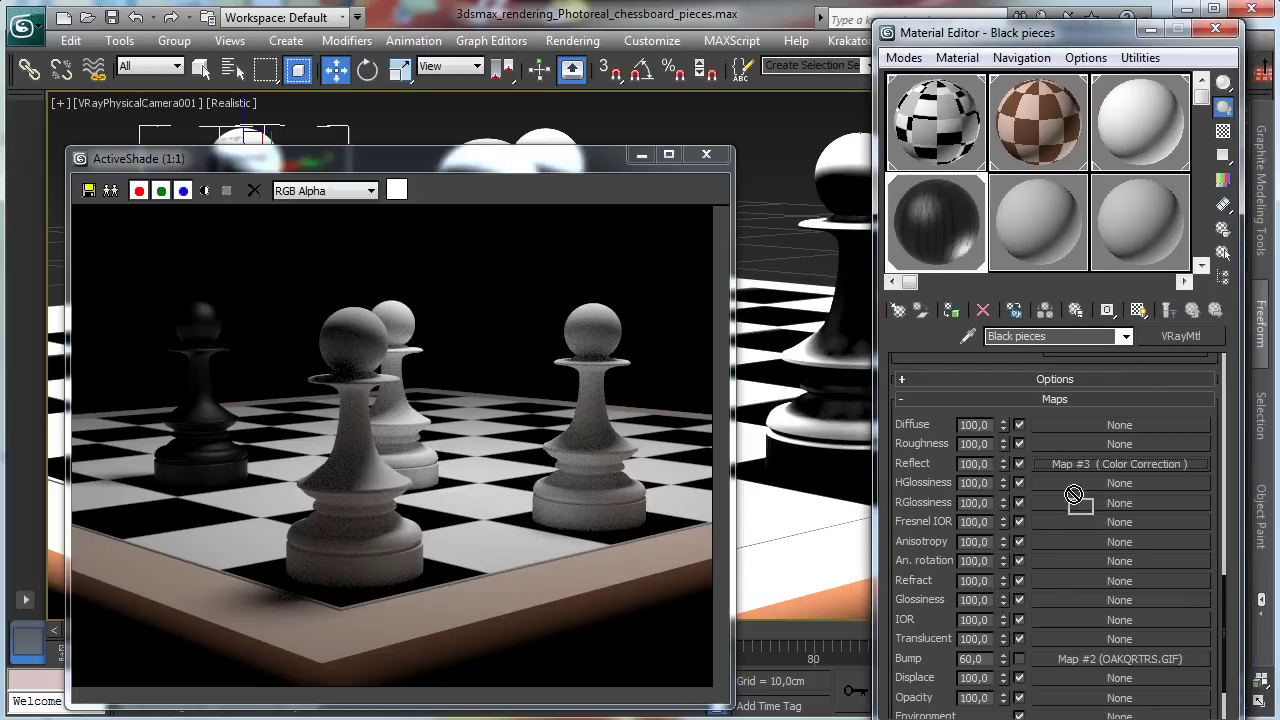
pyautogui.moveTo(1071, 498); pyautogui.dragTo(1071, 499)
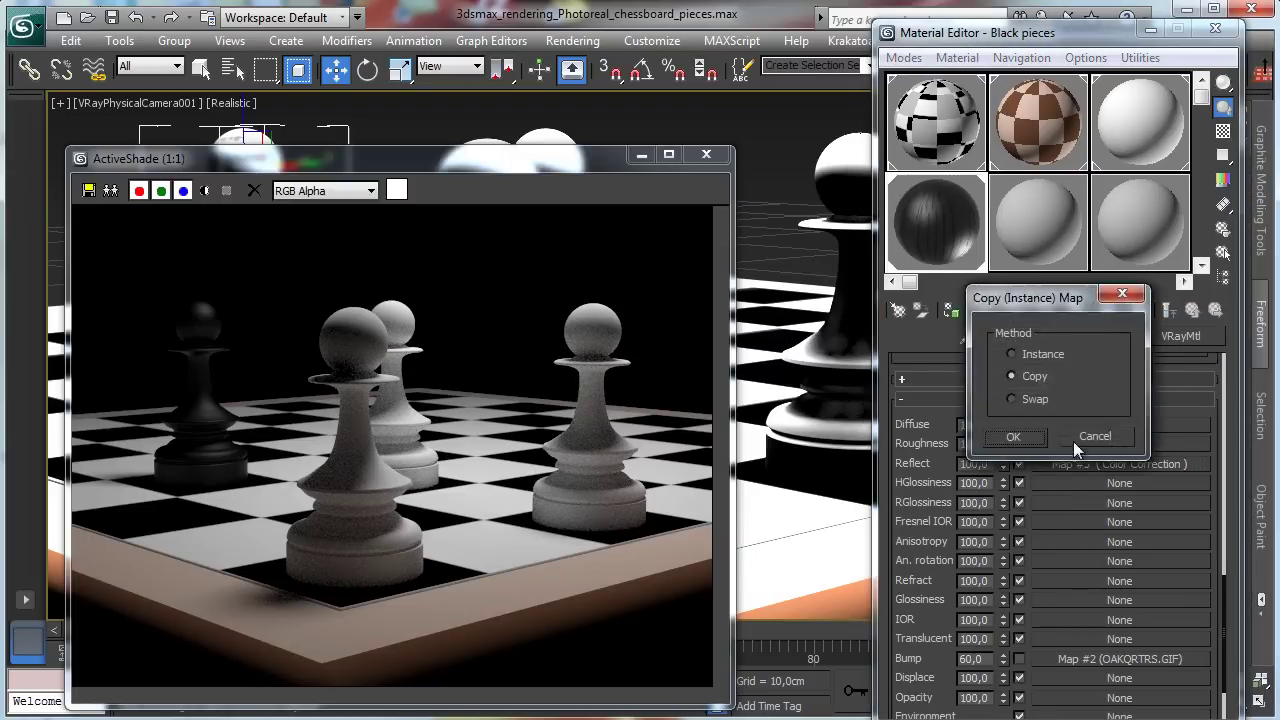
pyautogui.click(1028, 435)
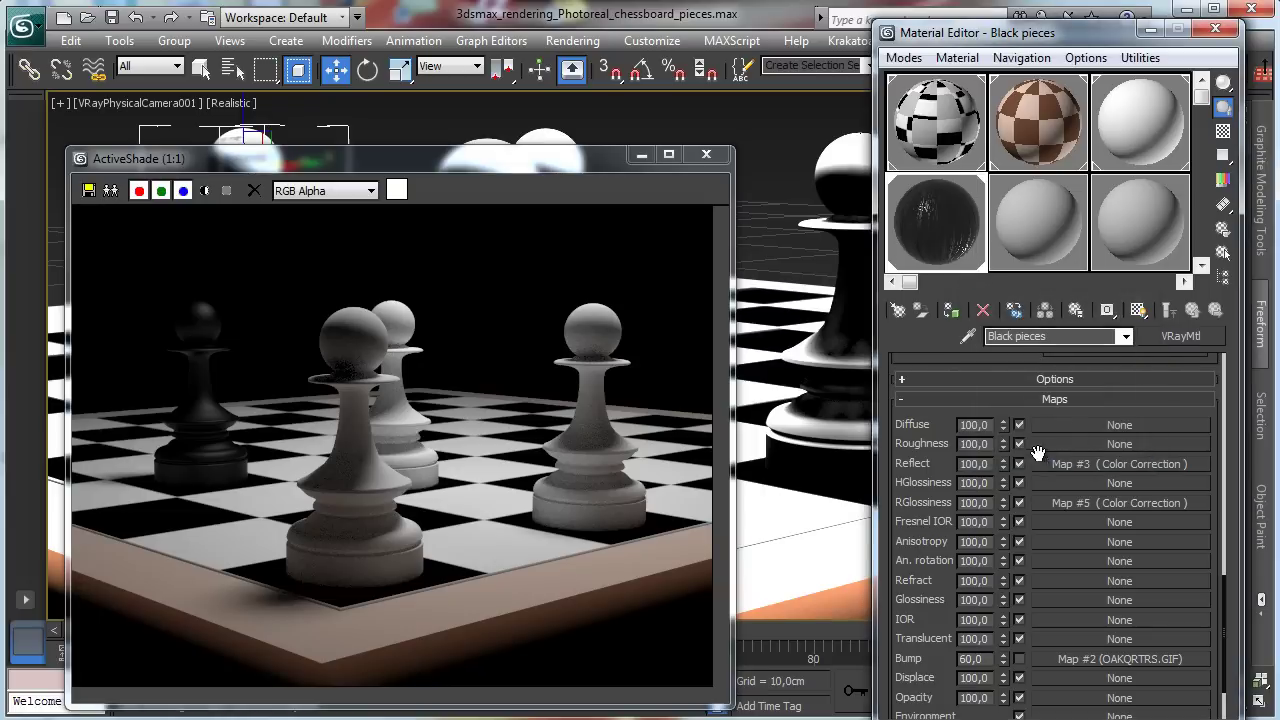
# Raise the RGlossiness color correction's brightness to about 84,05 and its contrast to about 32,9
pyautogui.click(1100, 503)
pyautogui.scroll(-3, 1030, 500)
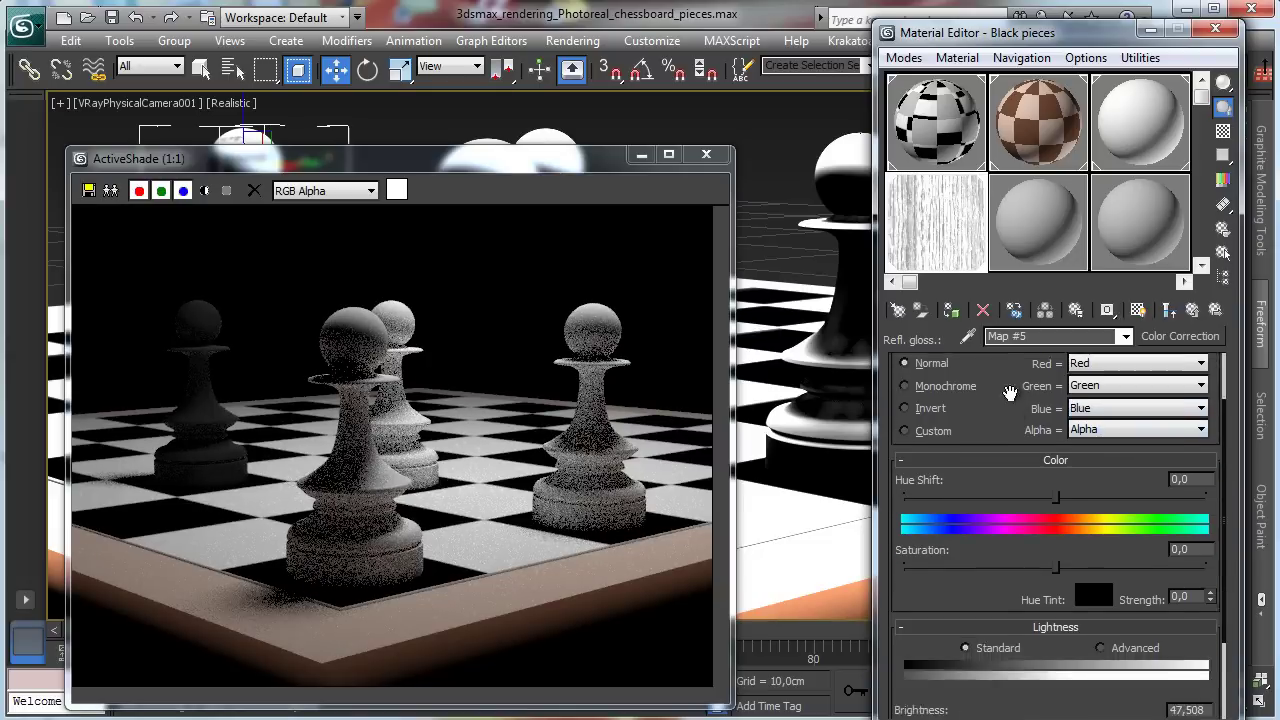
pyautogui.moveTo(1040, 651); pyautogui.dragTo(1030, 585)
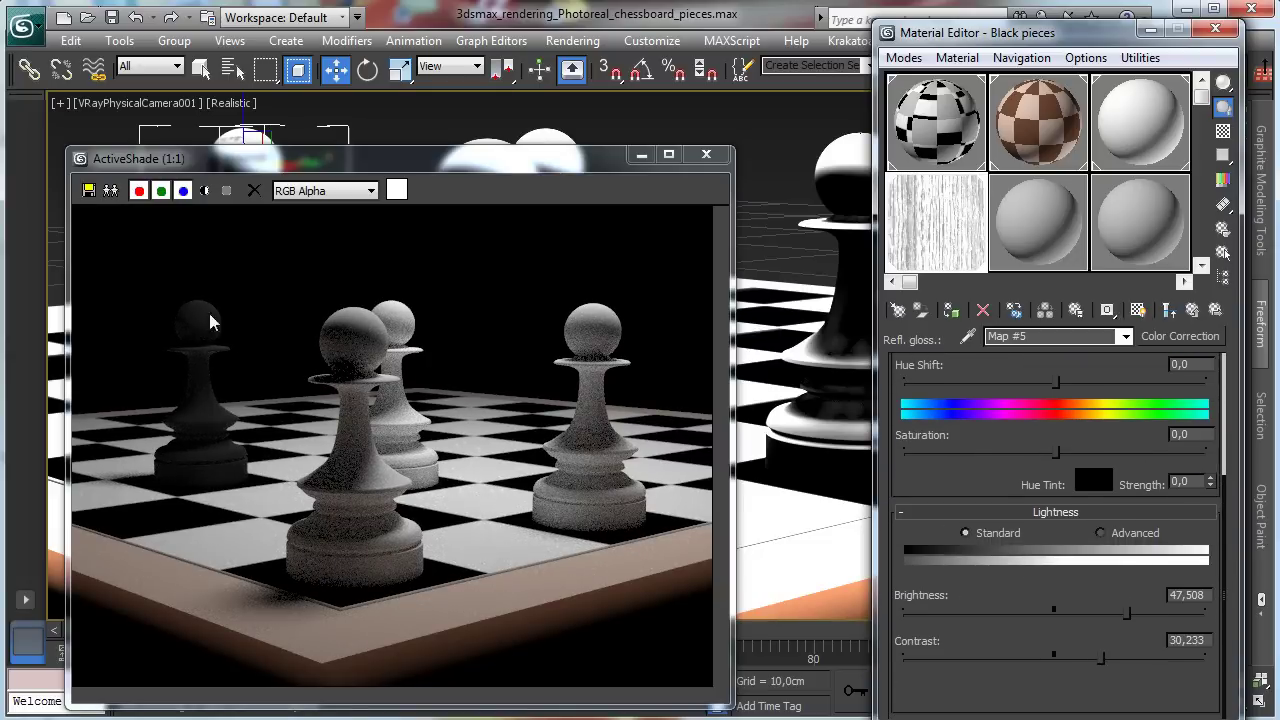
pyautogui.moveTo(1130, 612); pyautogui.dragTo(1170, 622)
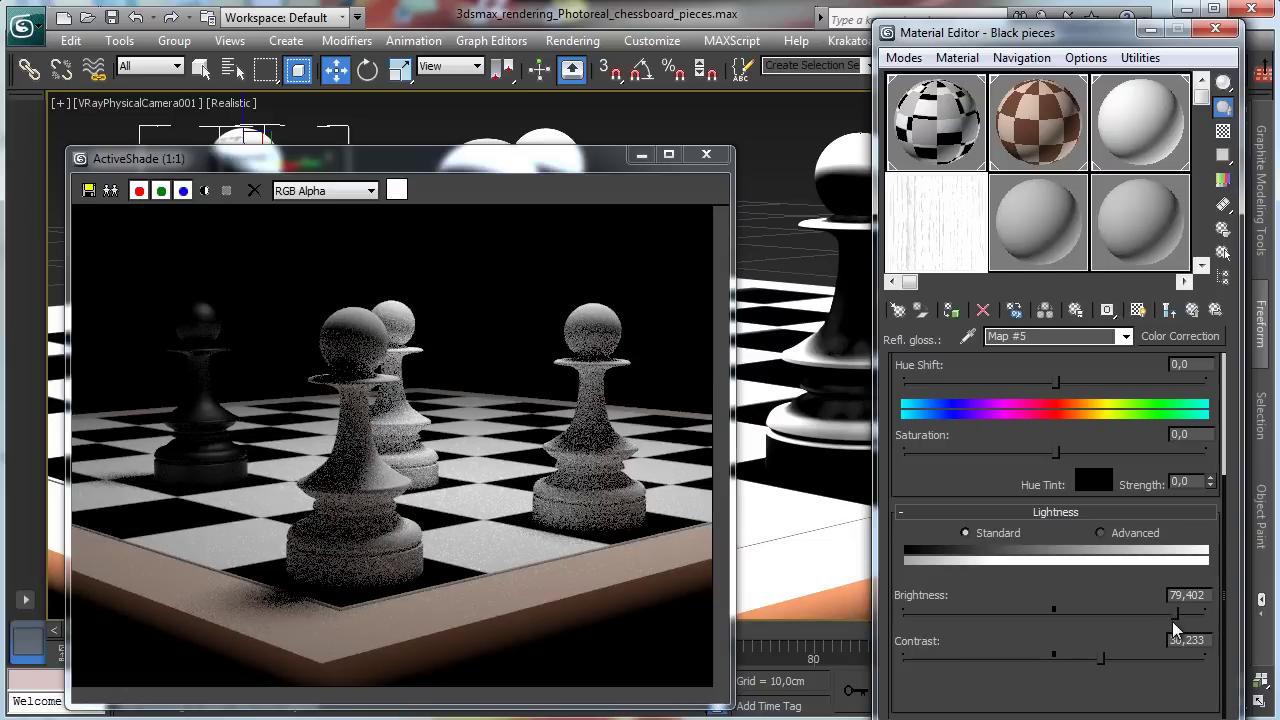
pyautogui.moveTo(1103, 659); pyautogui.dragTo(1137, 659)
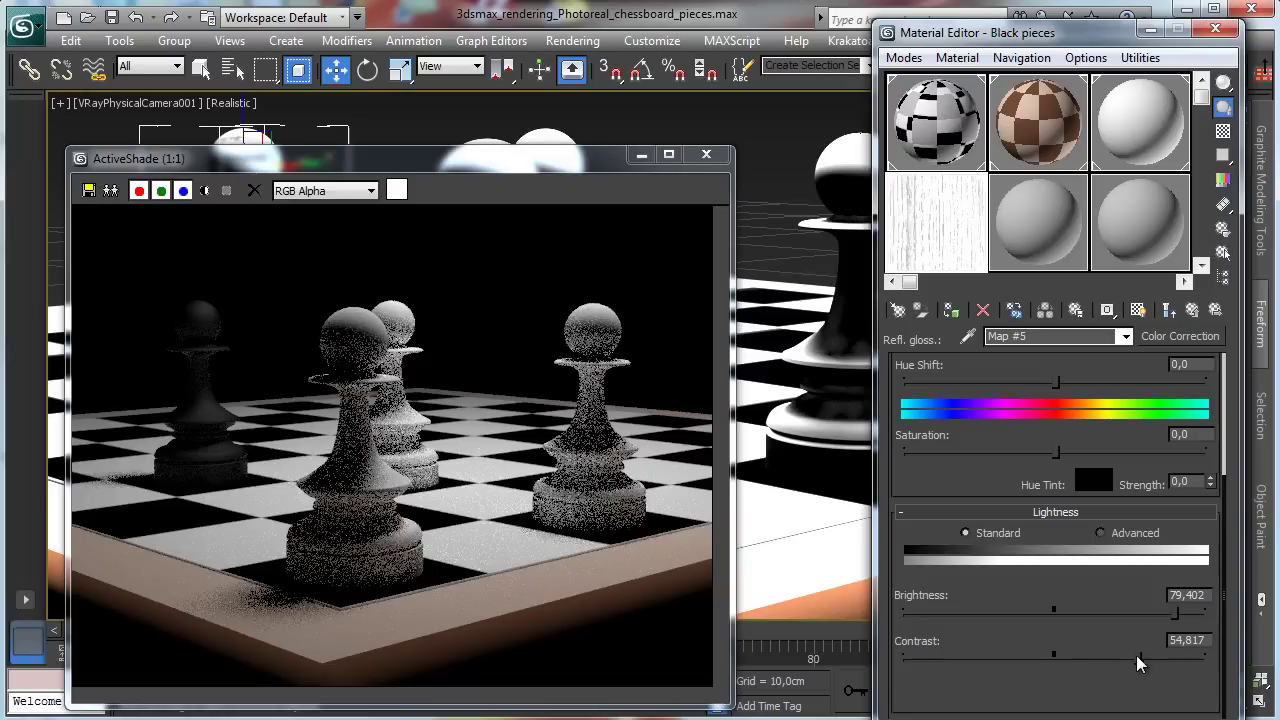
pyautogui.moveTo(1137, 659); pyautogui.dragTo(1105, 670)
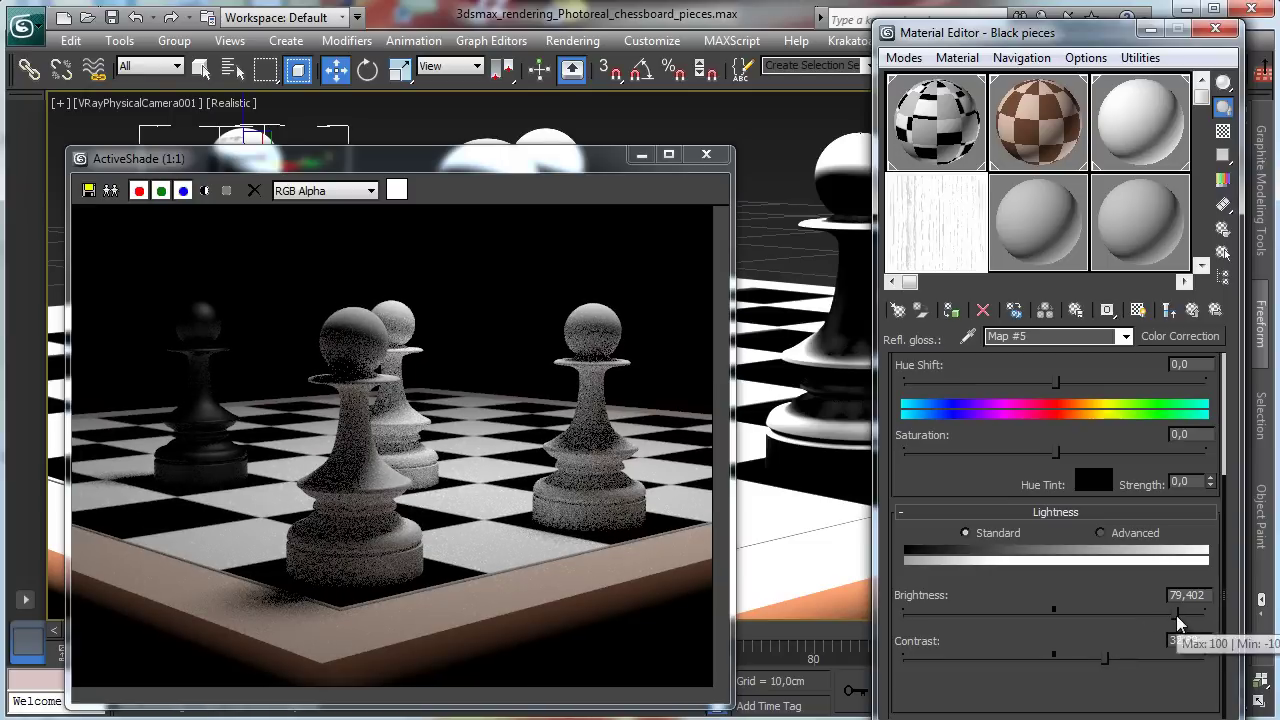
pyautogui.moveTo(1175, 614); pyautogui.dragTo(1183, 615)
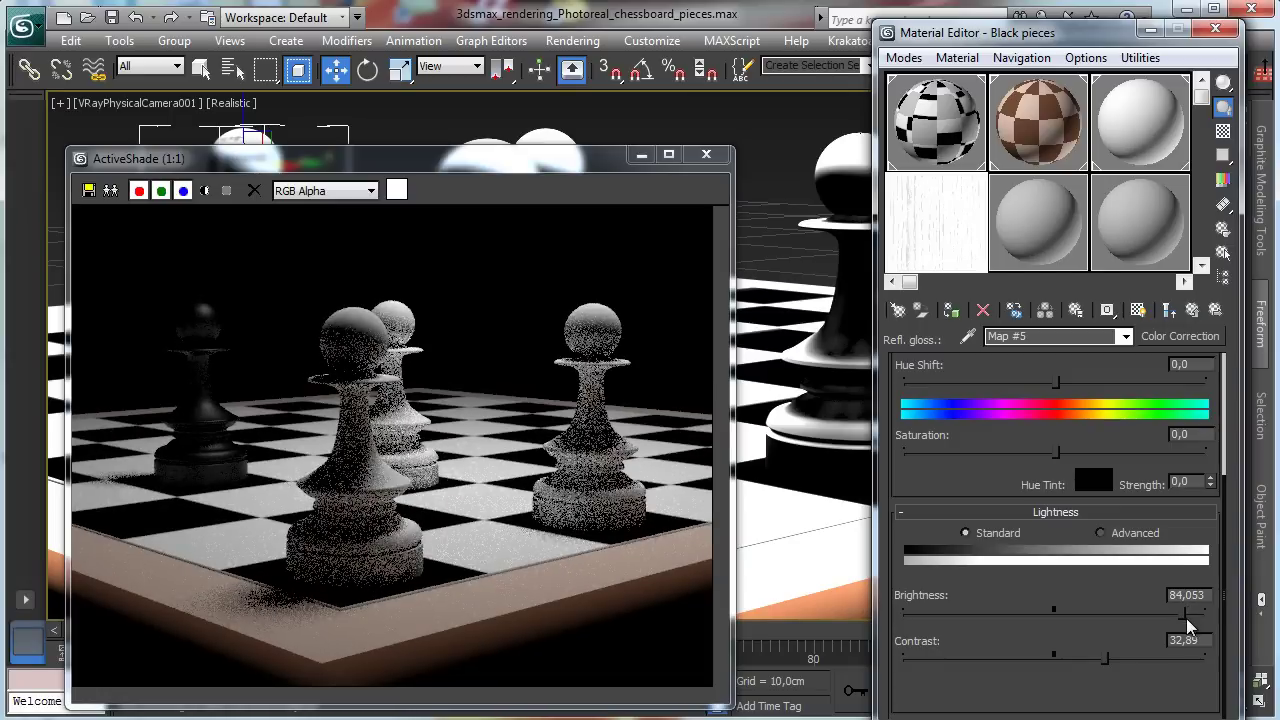
pyautogui.click(1167, 310)
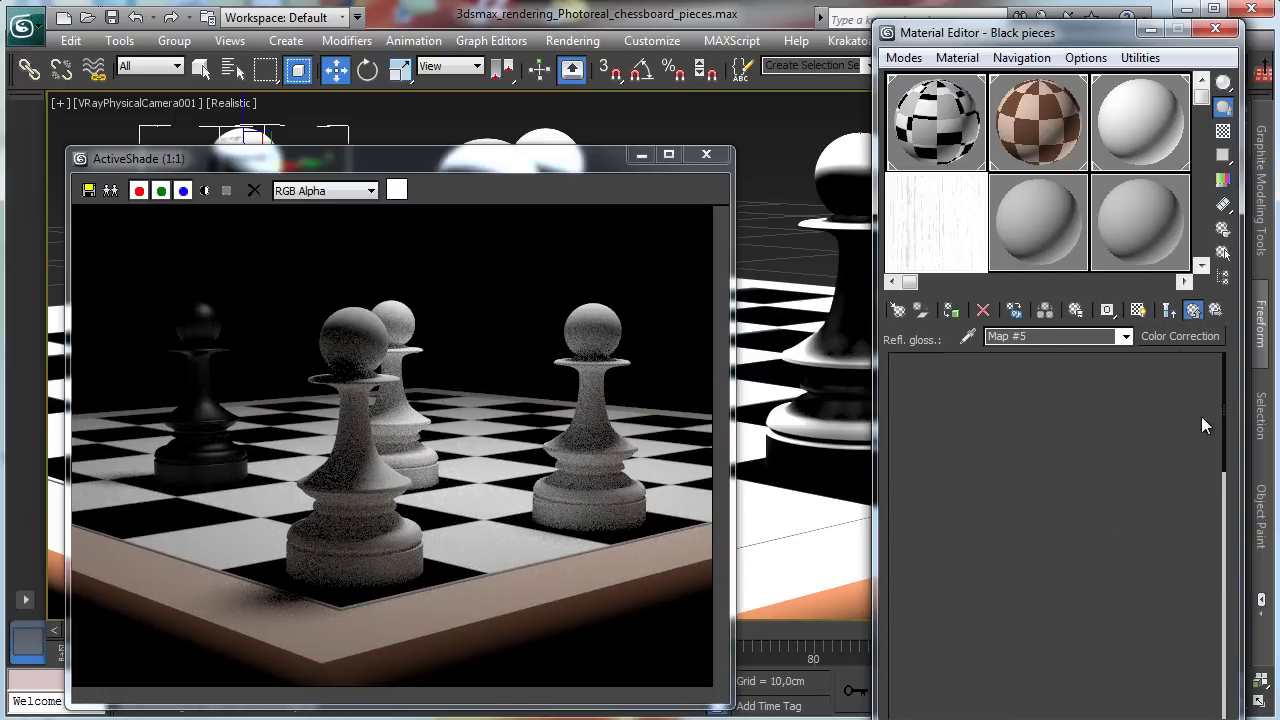
# Enable the Bump map of the Black pieces material and set its amount to 90
pyautogui.click(1019, 658)
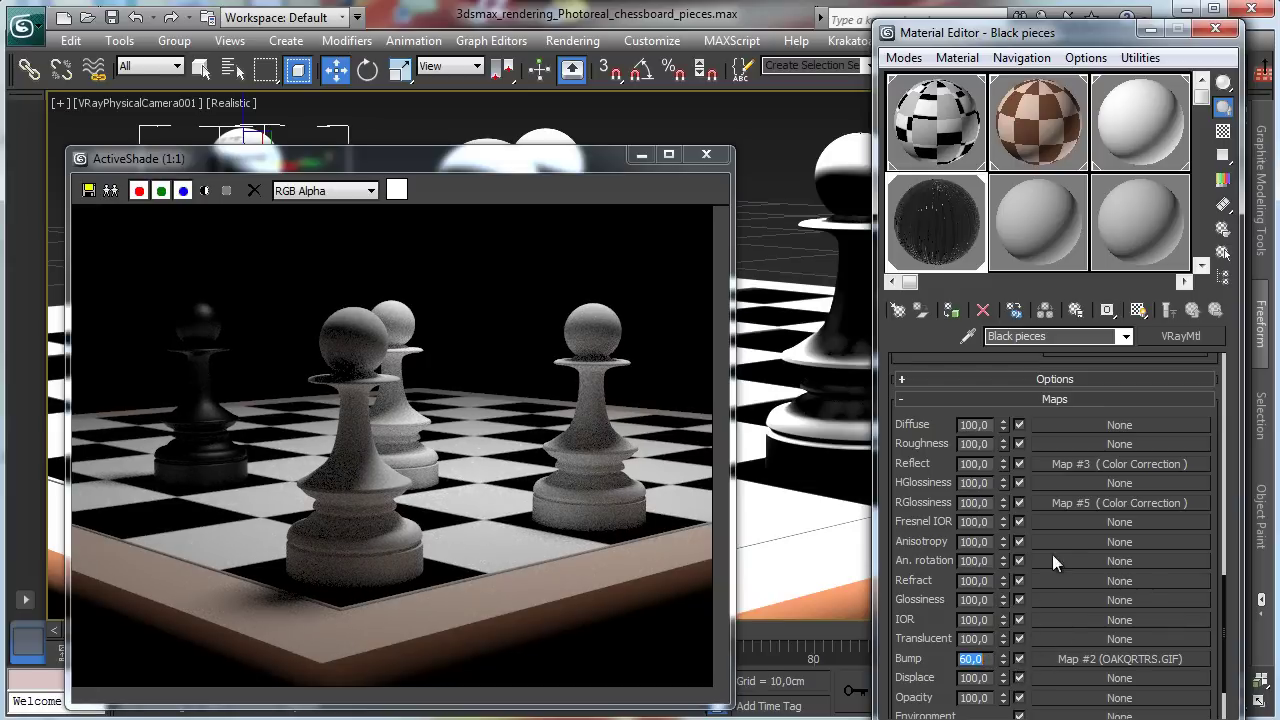
pyautogui.write('90')
pyautogui.press('Return')
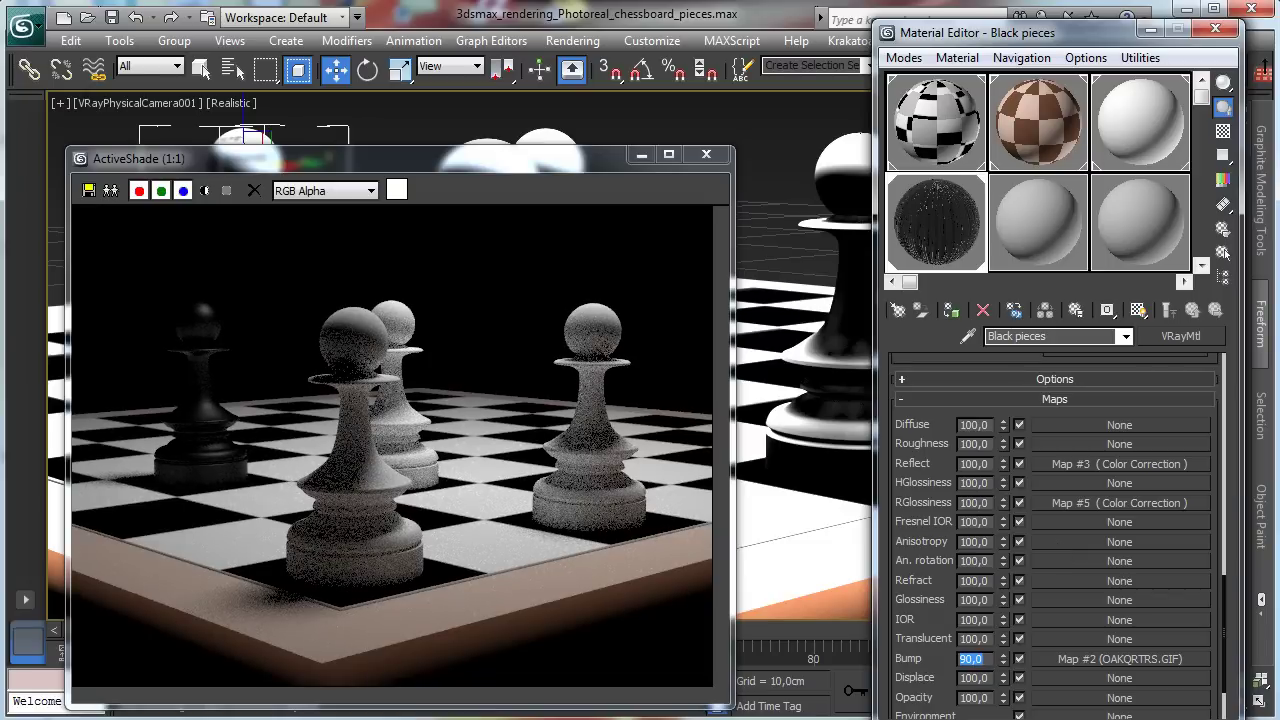
# View the Bump map's bitmap image and replace it with TUTASH.JPG from the Wood folder
pyautogui.click(1084, 658)
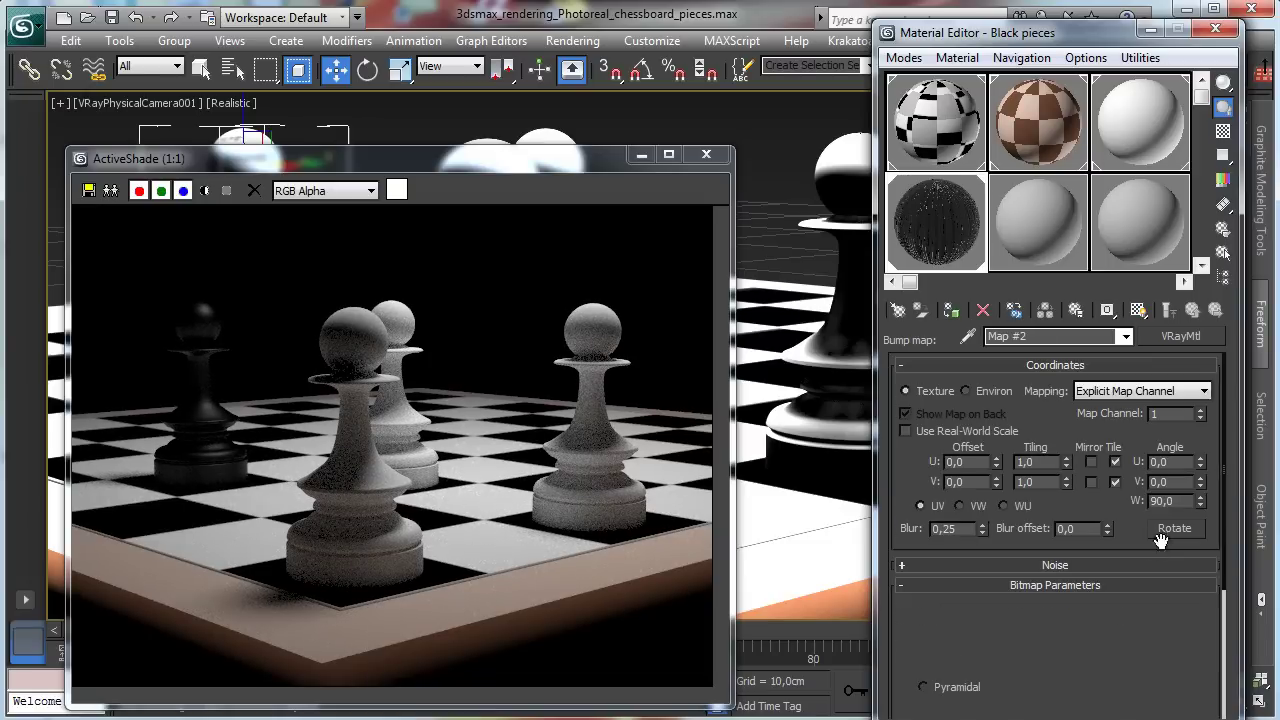
pyautogui.click(1163, 660)
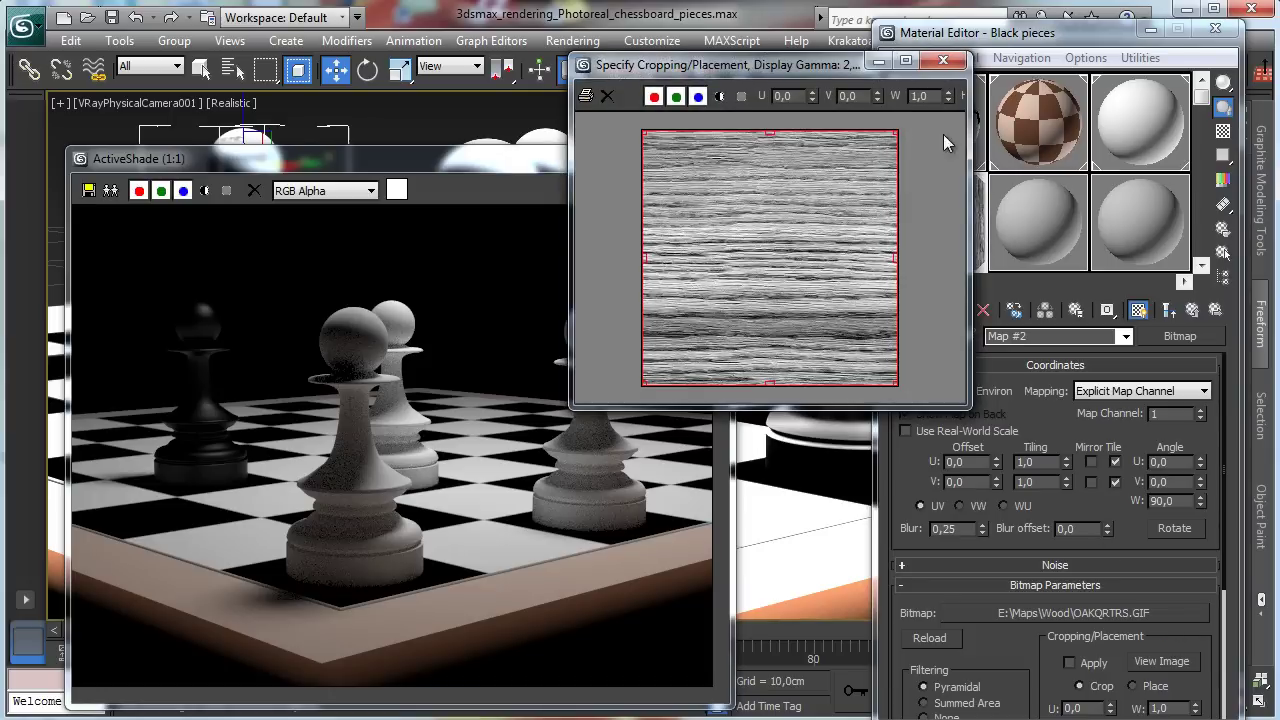
pyautogui.click(943, 60)
pyautogui.moveTo(1086, 503); pyautogui.dragTo(1070, 312)
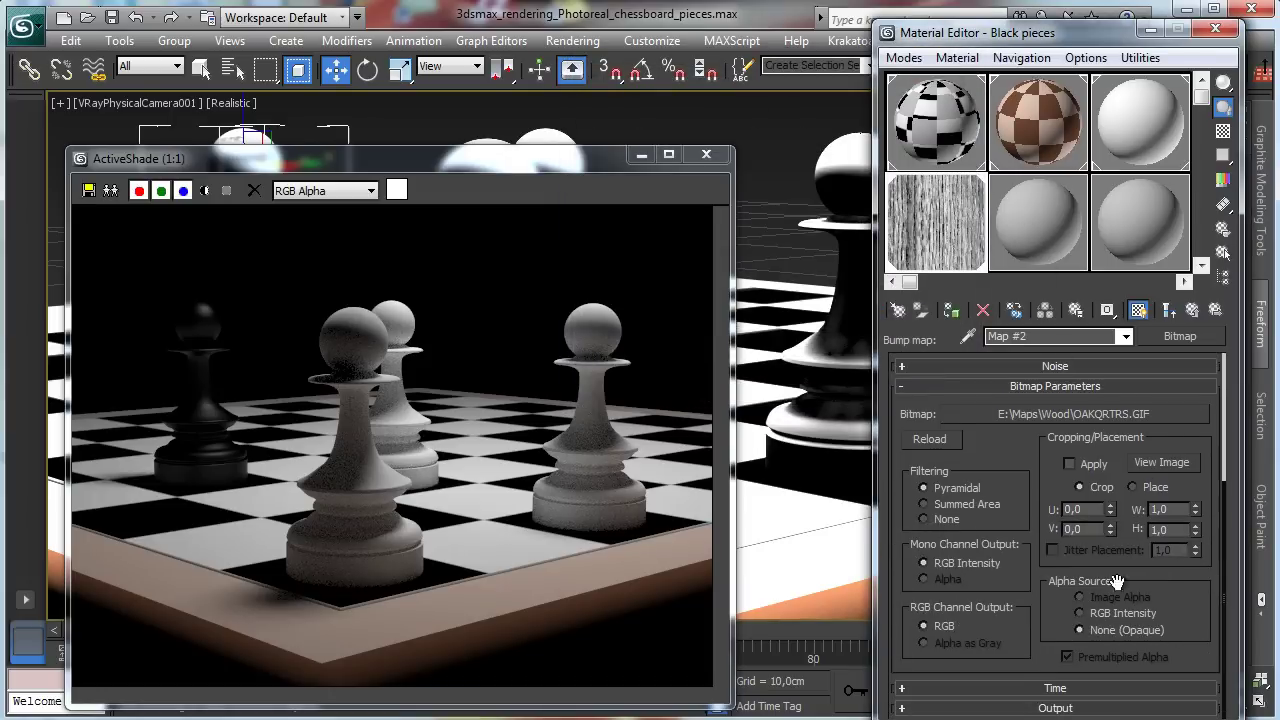
pyautogui.click(1100, 417)
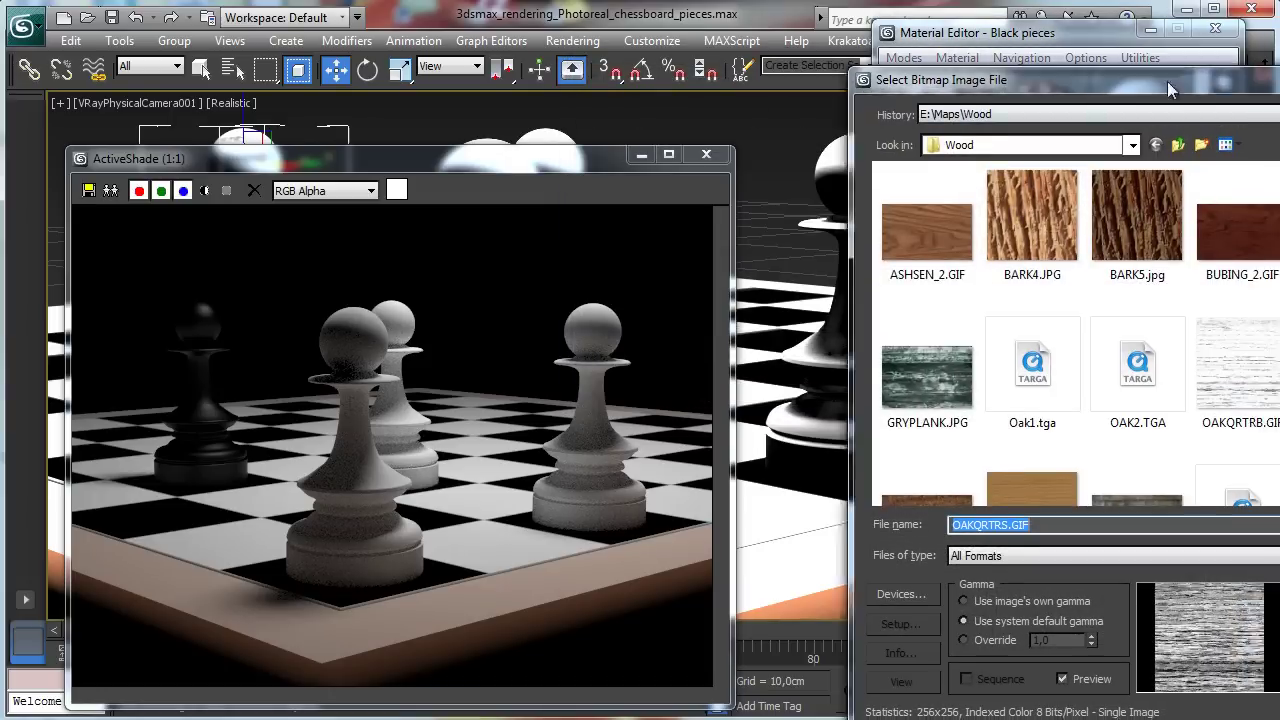
pyautogui.moveTo(1167, 81); pyautogui.dragTo(501, 44)
pyautogui.moveTo(1021, 200); pyautogui.dragTo(1028, 284)
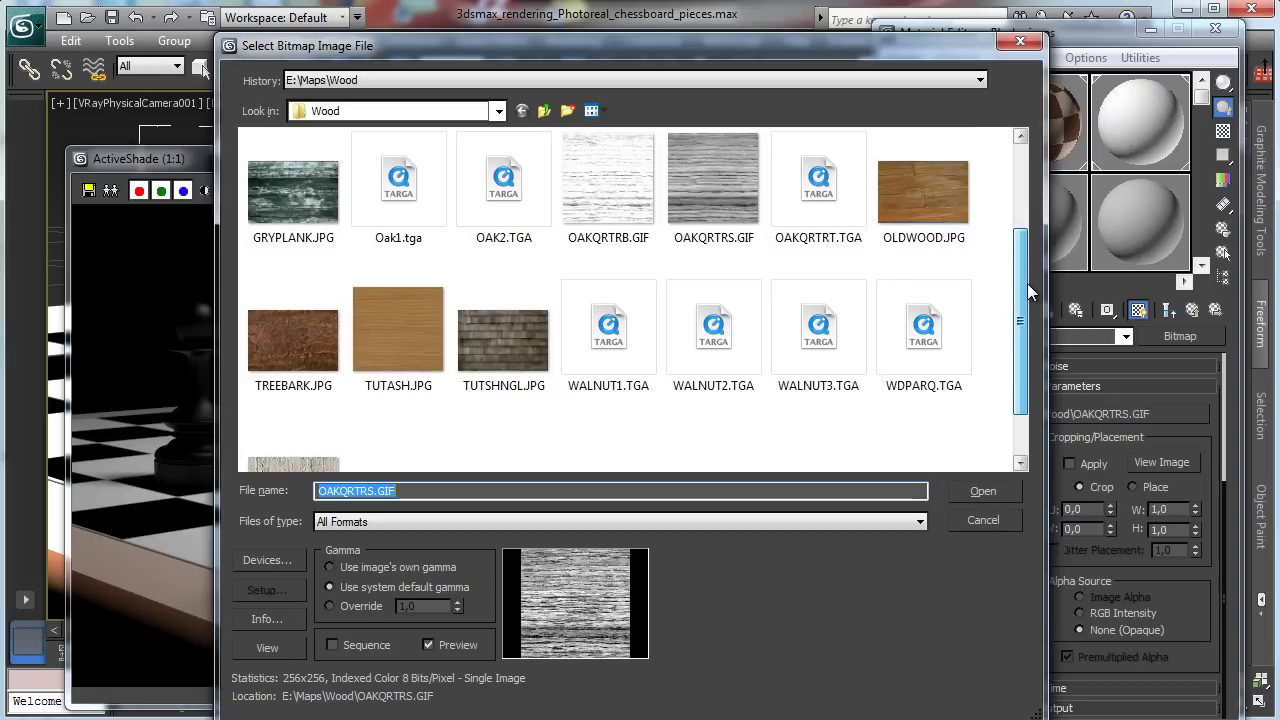
pyautogui.click(395, 326)
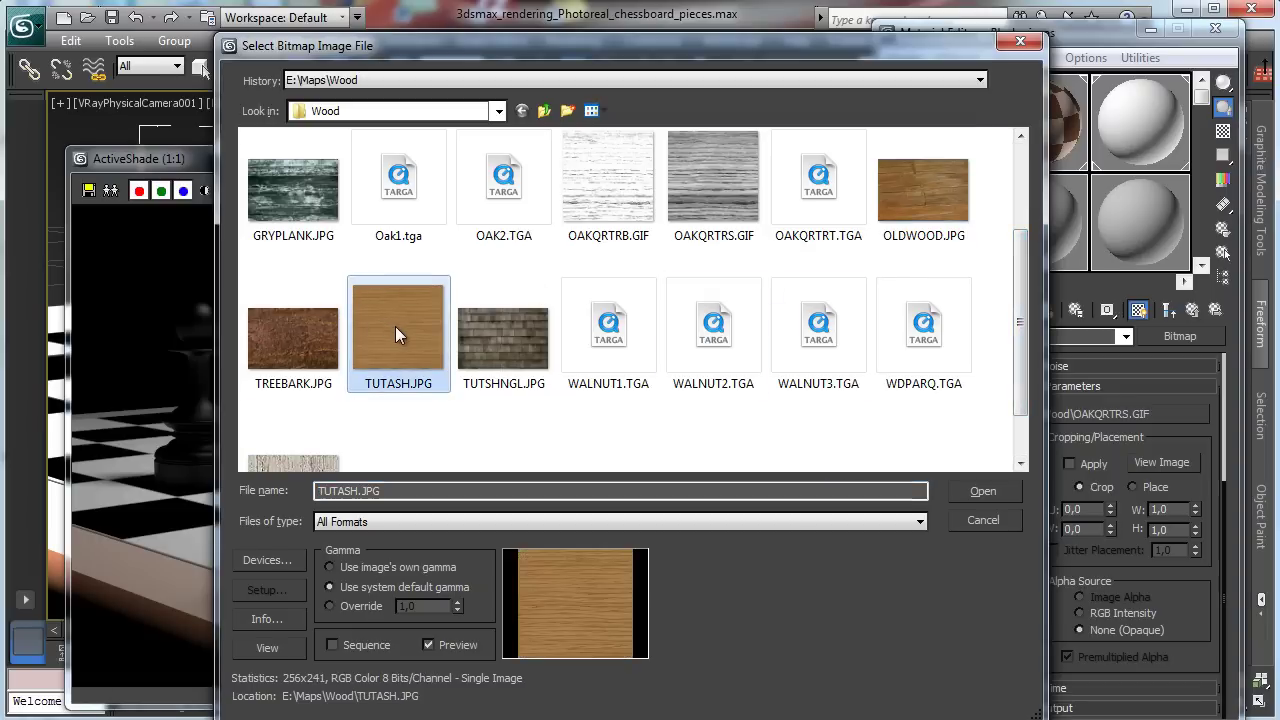
pyautogui.click(983, 491)
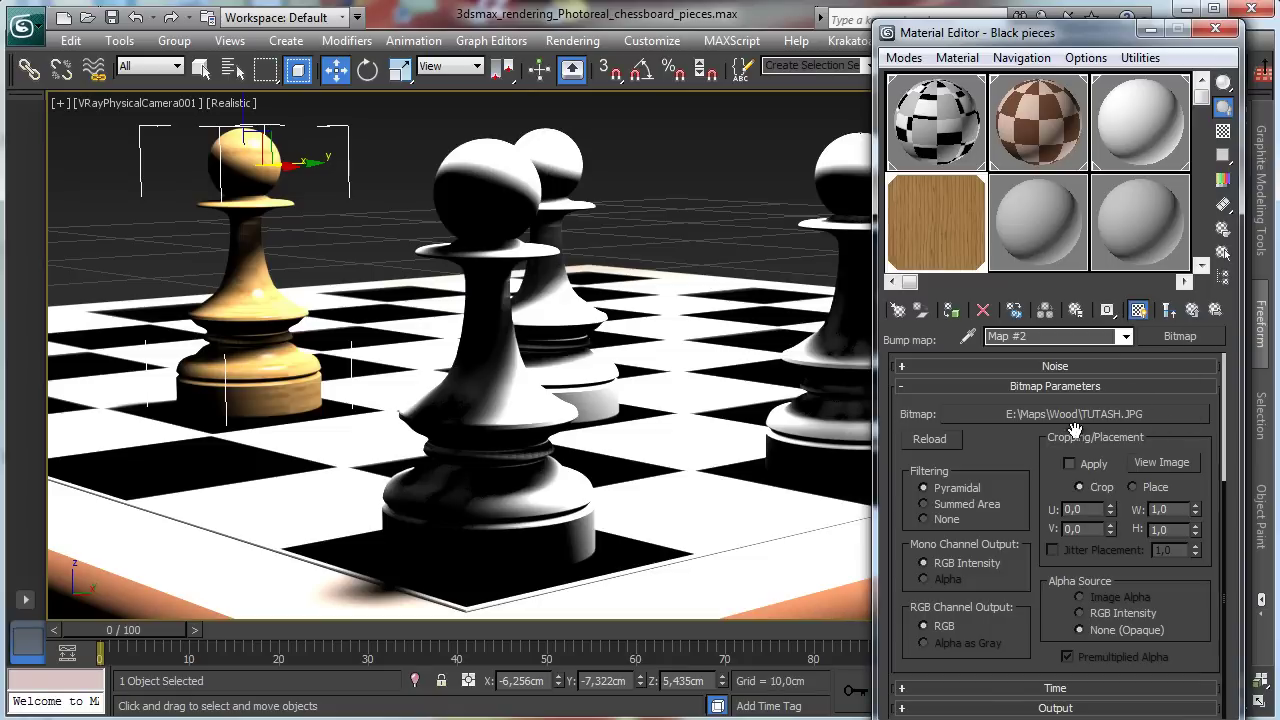
# Set the Bump bitmap's W angle to 0 and go back to the parent material
pyautogui.scroll(5, 1075, 428)
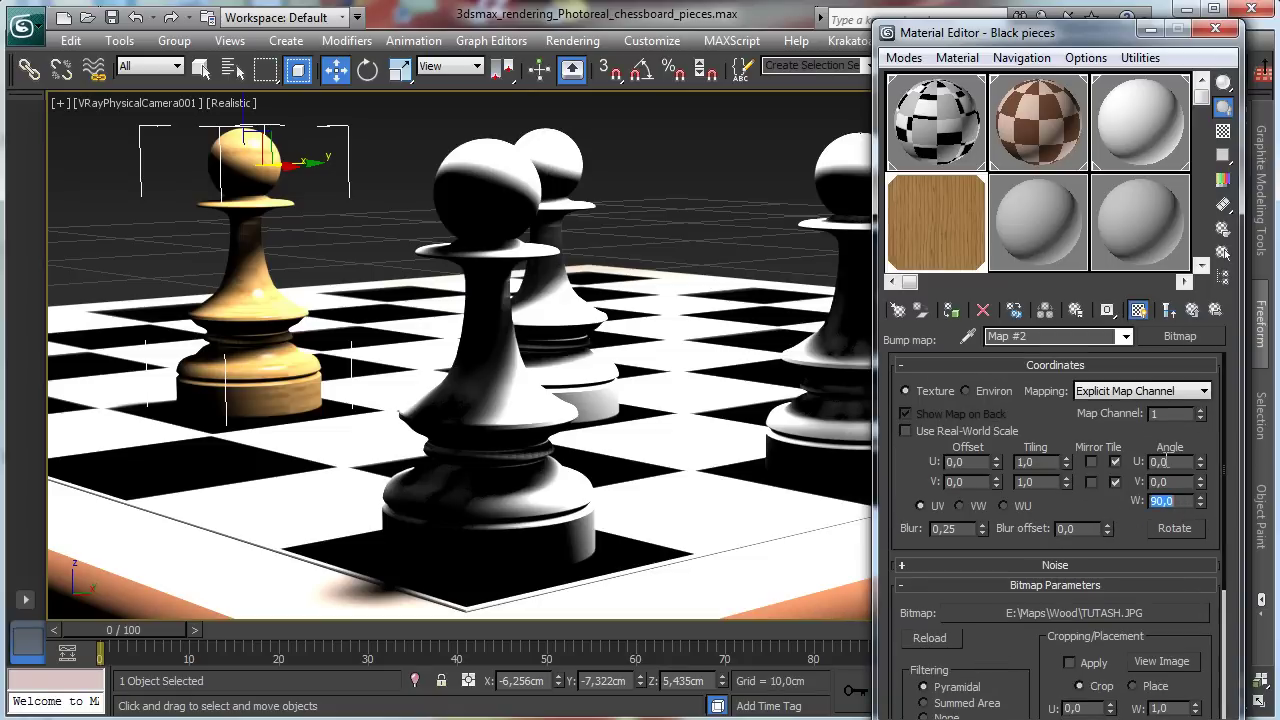
pyautogui.write('0')
pyautogui.press('Return')
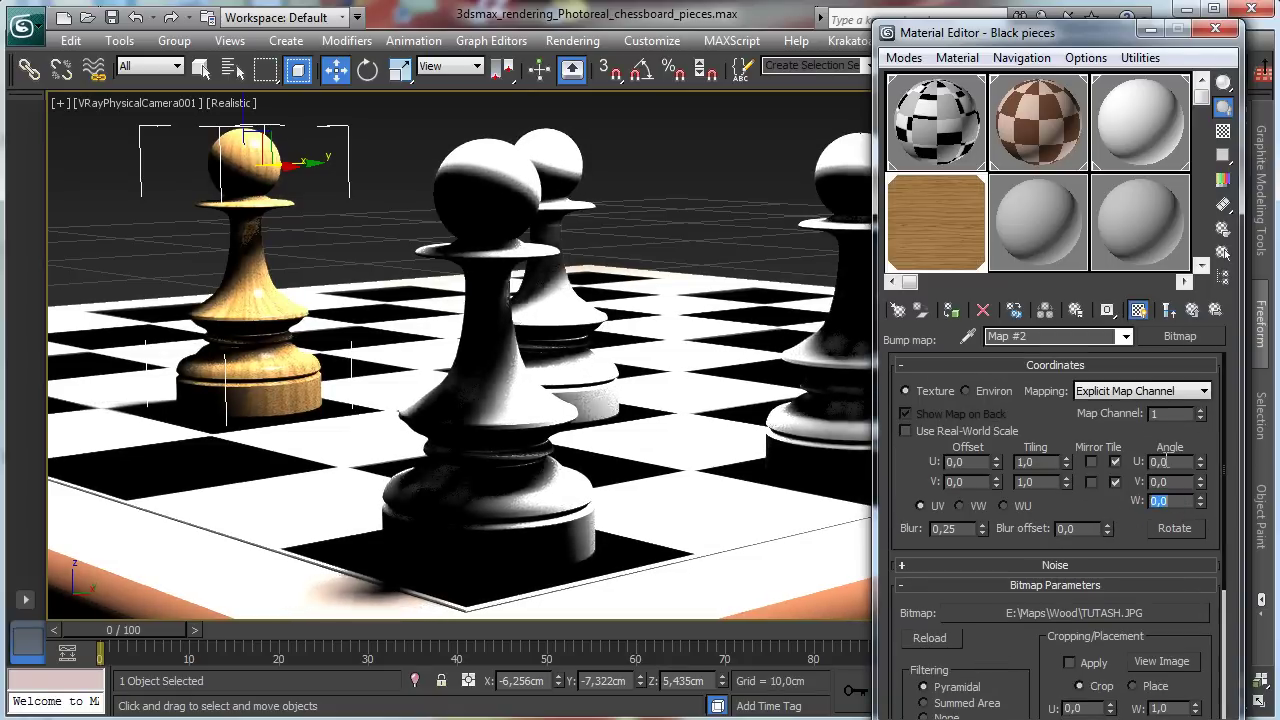
pyautogui.click(1194, 312)
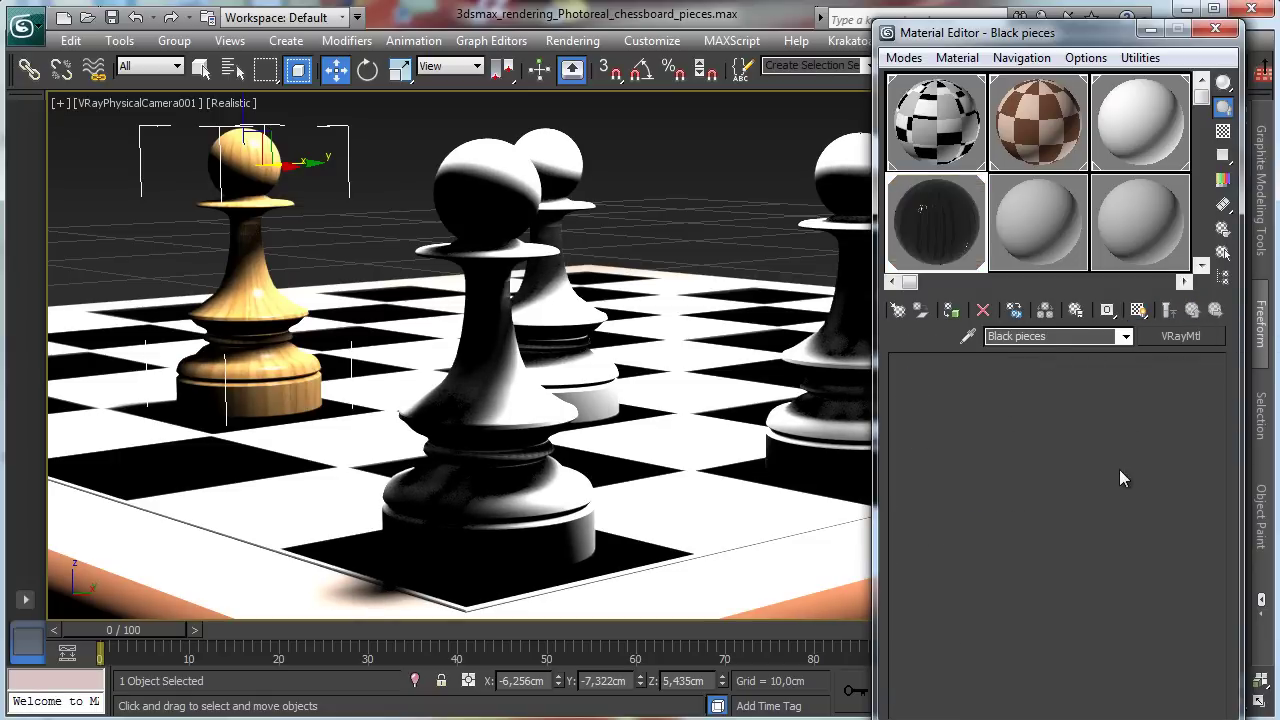
# Replace the bitmap inside the Reflect color correction with TUTASH.JPG and set its W angle to 0
pyautogui.click(1110, 381)
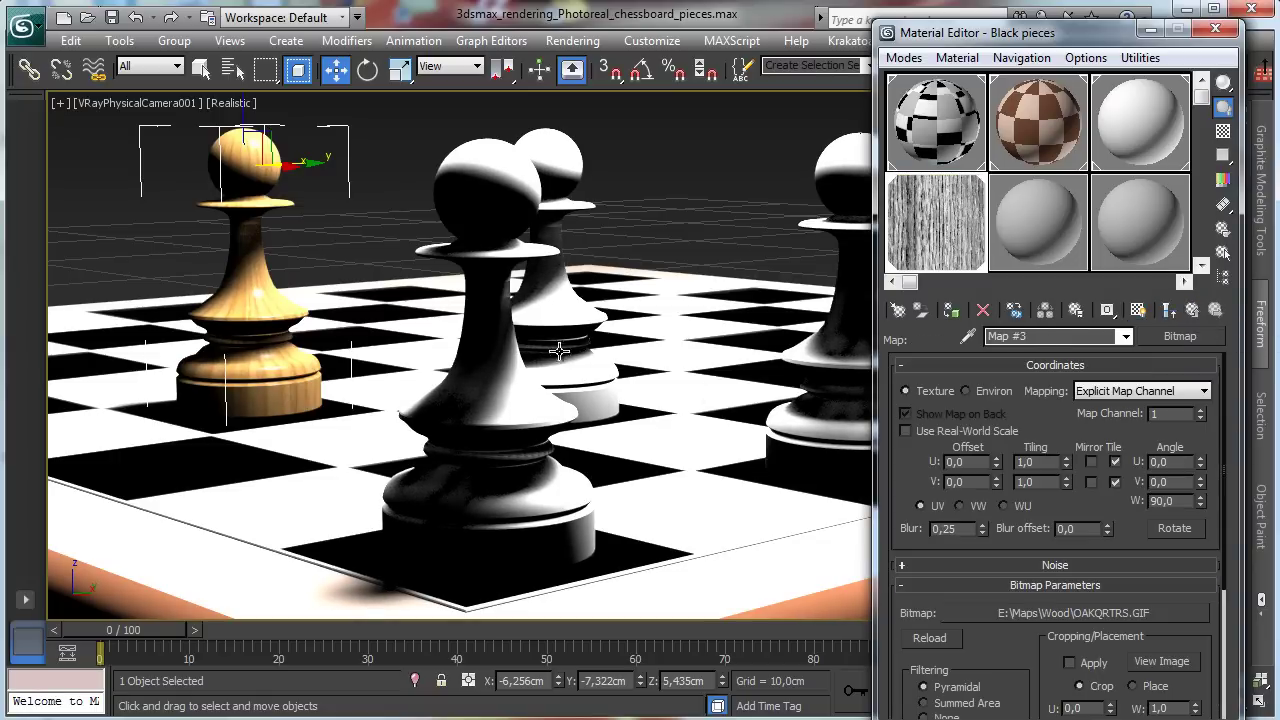
pyautogui.click(993, 614)
pyautogui.click(419, 446)
pyautogui.click(1149, 409)
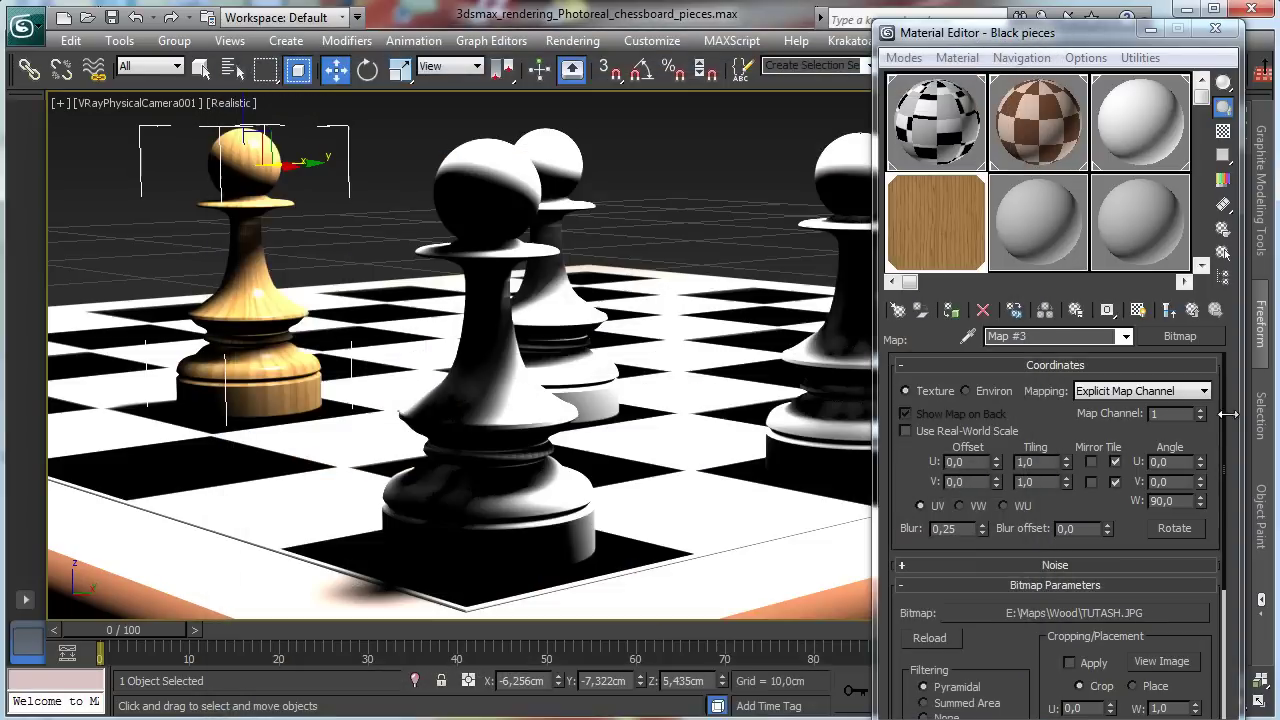
pyautogui.doubleClick(1178, 501)
pyautogui.write('0')
pyautogui.press('Return')
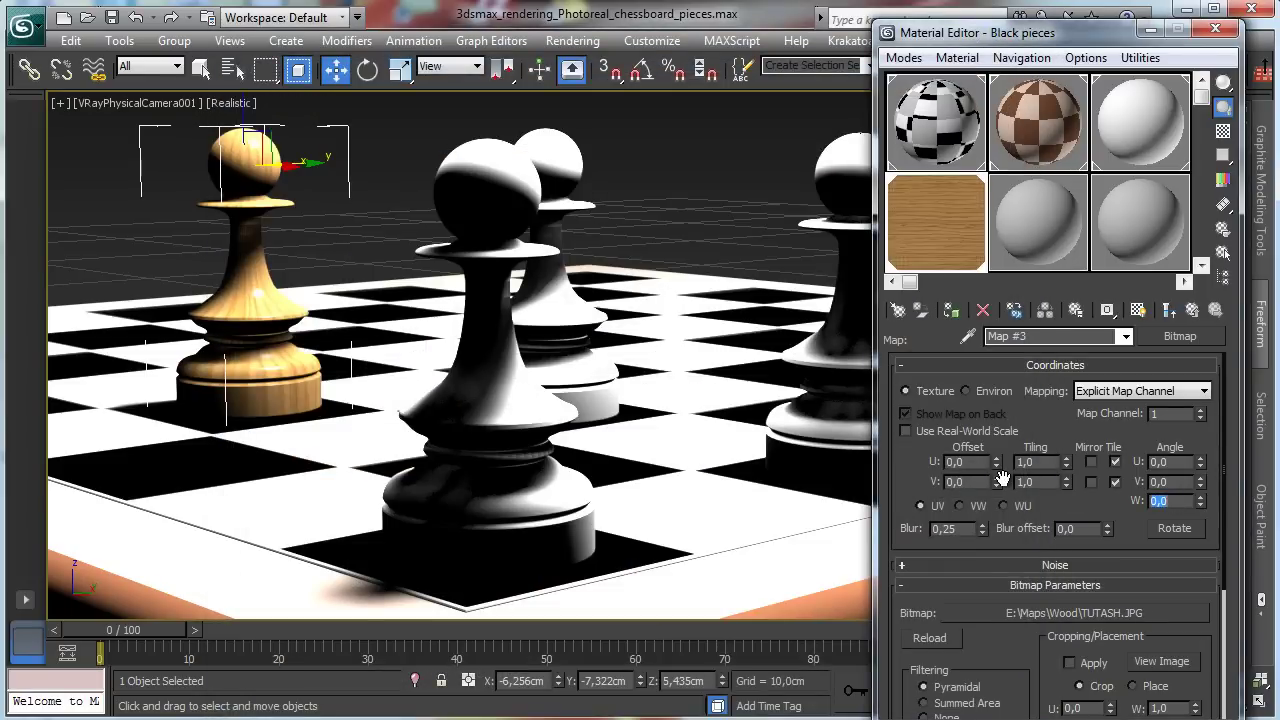
# Fully desaturate the Reflect color correction by lowering its saturation to -100
pyautogui.click(1168, 312)
pyautogui.moveTo(1087, 634); pyautogui.dragTo(850, 527)
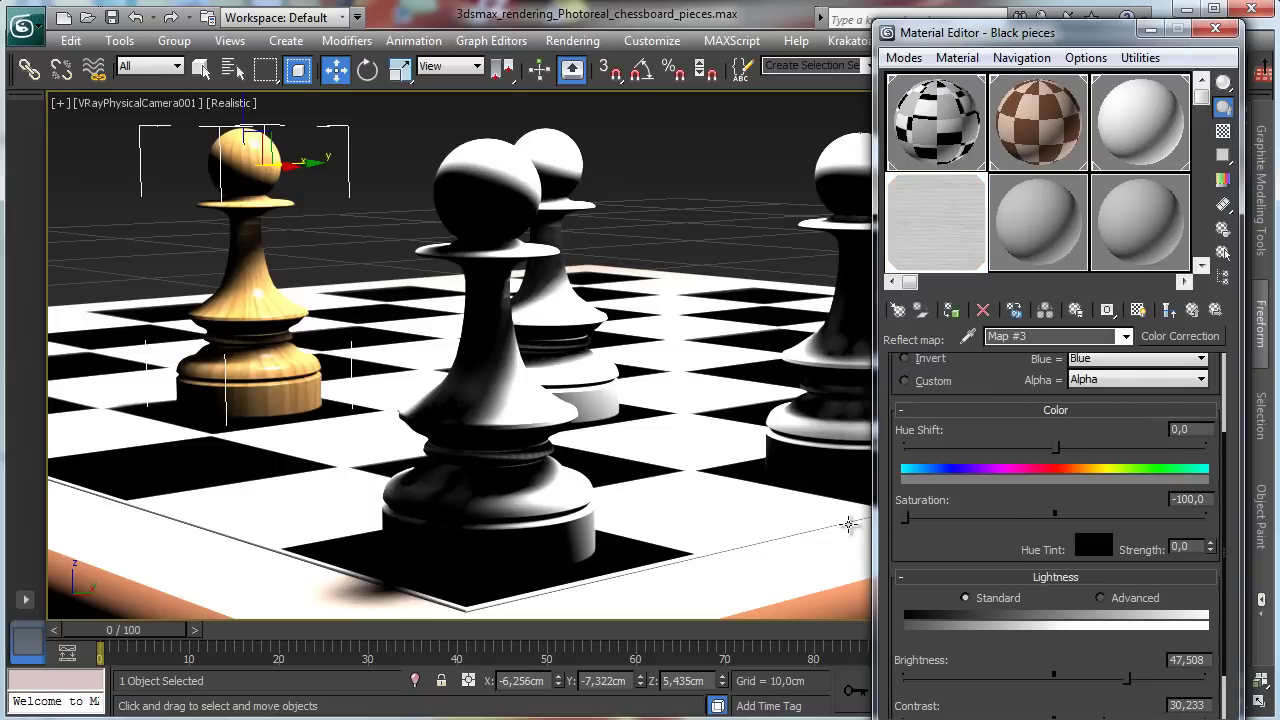
pyautogui.click(1168, 311)
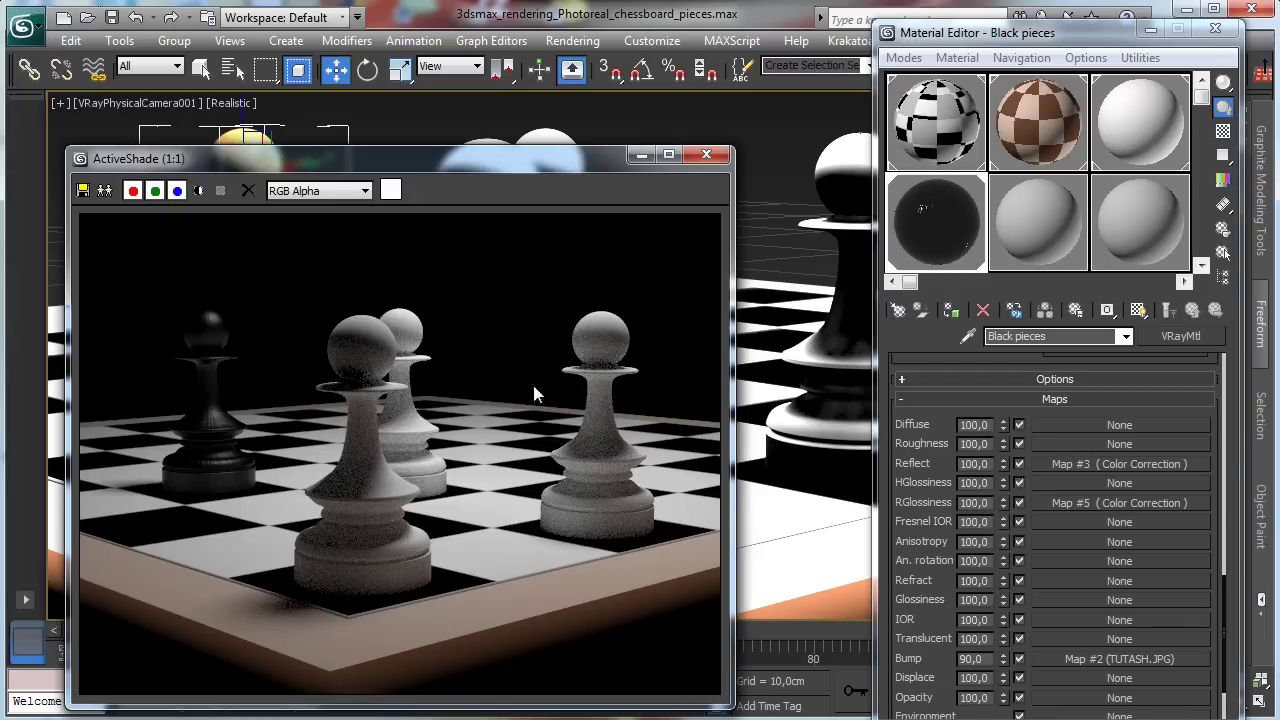
# Turn off the Bump map and overwrite the RGlossiness map with an independent copy of the Reflect color correction
pyautogui.click(1019, 659)
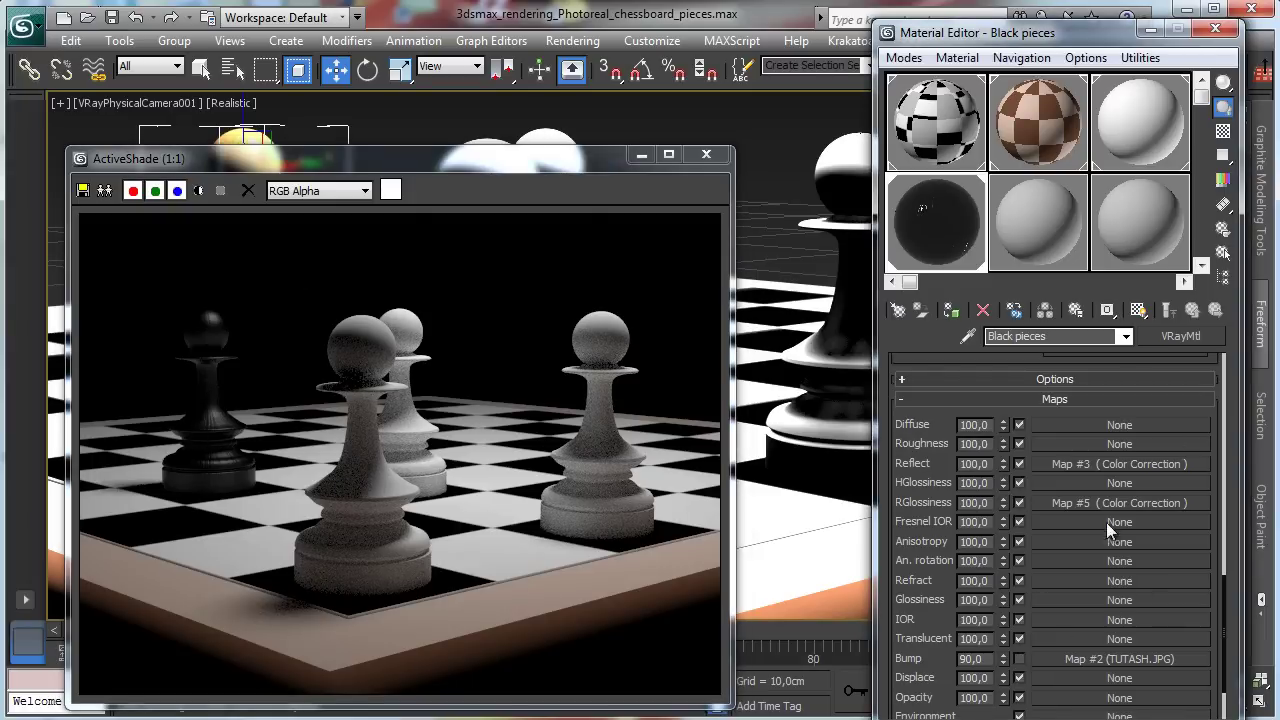
pyautogui.click(1093, 463)
pyautogui.click(1168, 310)
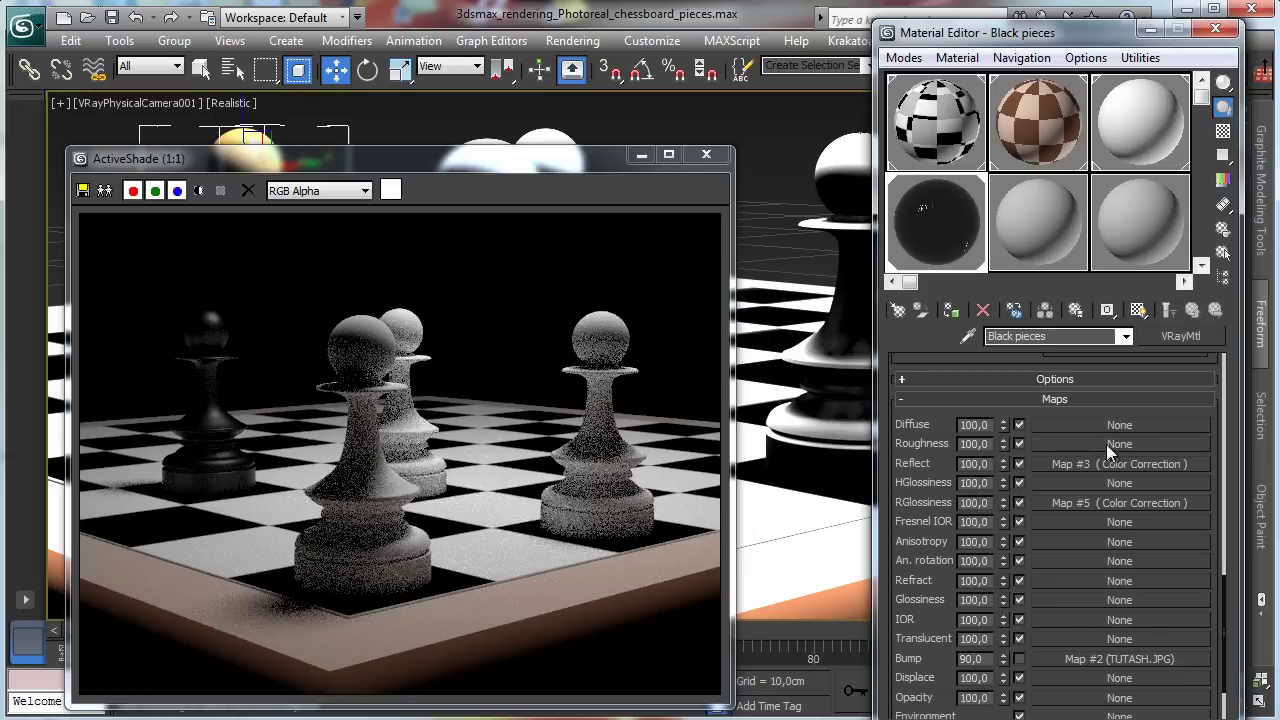
pyautogui.moveTo(1110, 463); pyautogui.dragTo(1085, 505)
pyautogui.click(1004, 437)
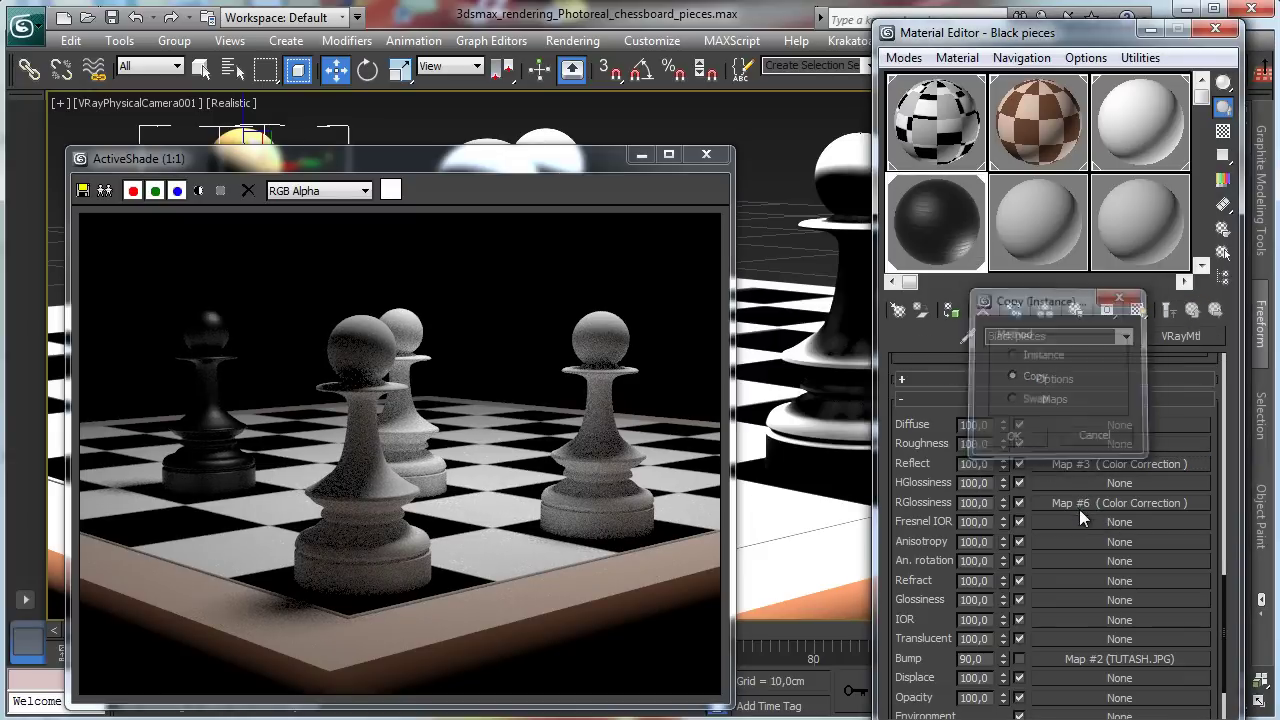
# Raise the copied RGlossiness color correction's brightness to about 54,8 and go back to the parent material
pyautogui.click(1077, 503)
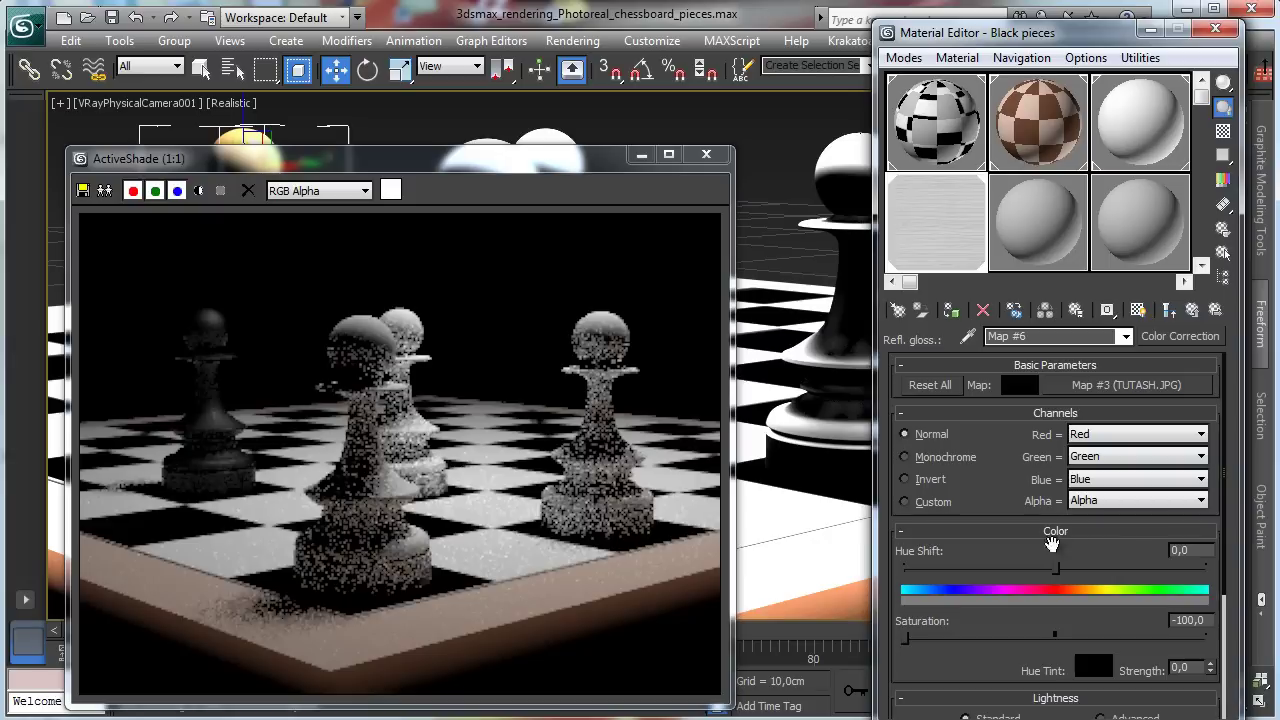
pyautogui.scroll(-3, 1090, 610)
pyautogui.moveTo(1128, 640)
pyautogui.mouseDown()
pyautogui.moveTo(1157, 641)
pyautogui.moveTo(1142, 642)
pyautogui.mouseUp()
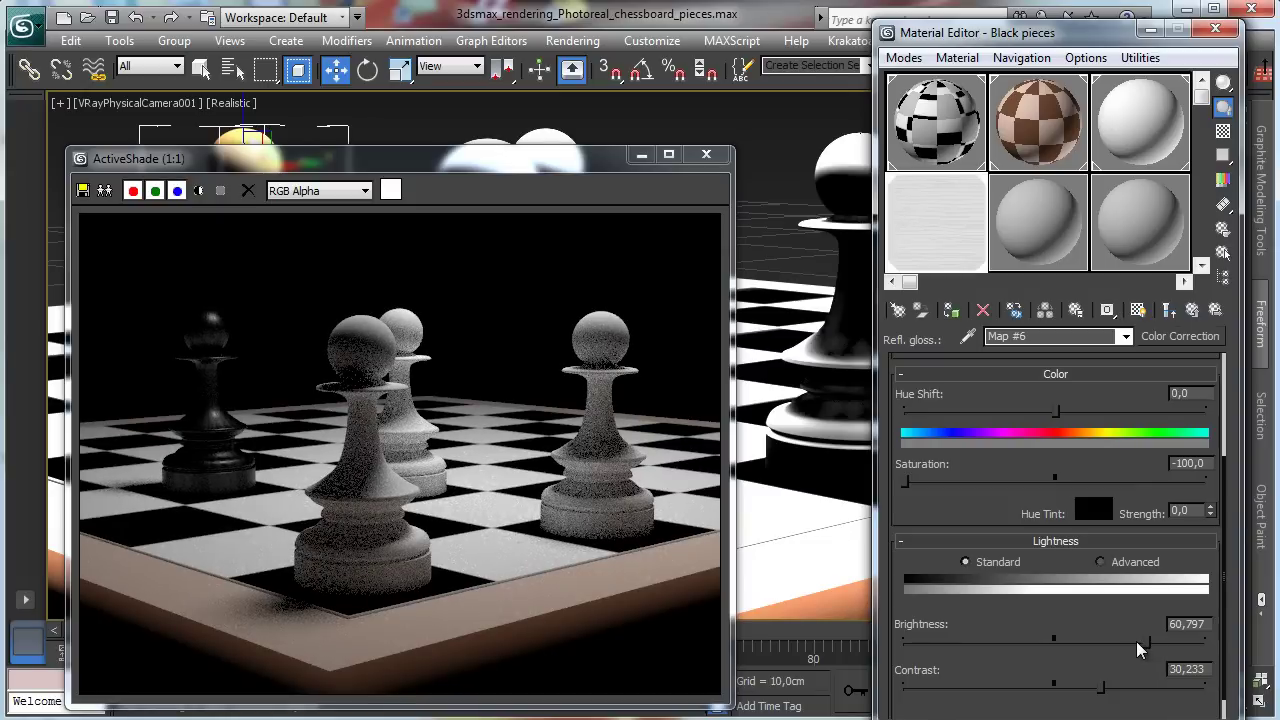
pyautogui.moveTo(1133, 642); pyautogui.dragTo(1135, 646)
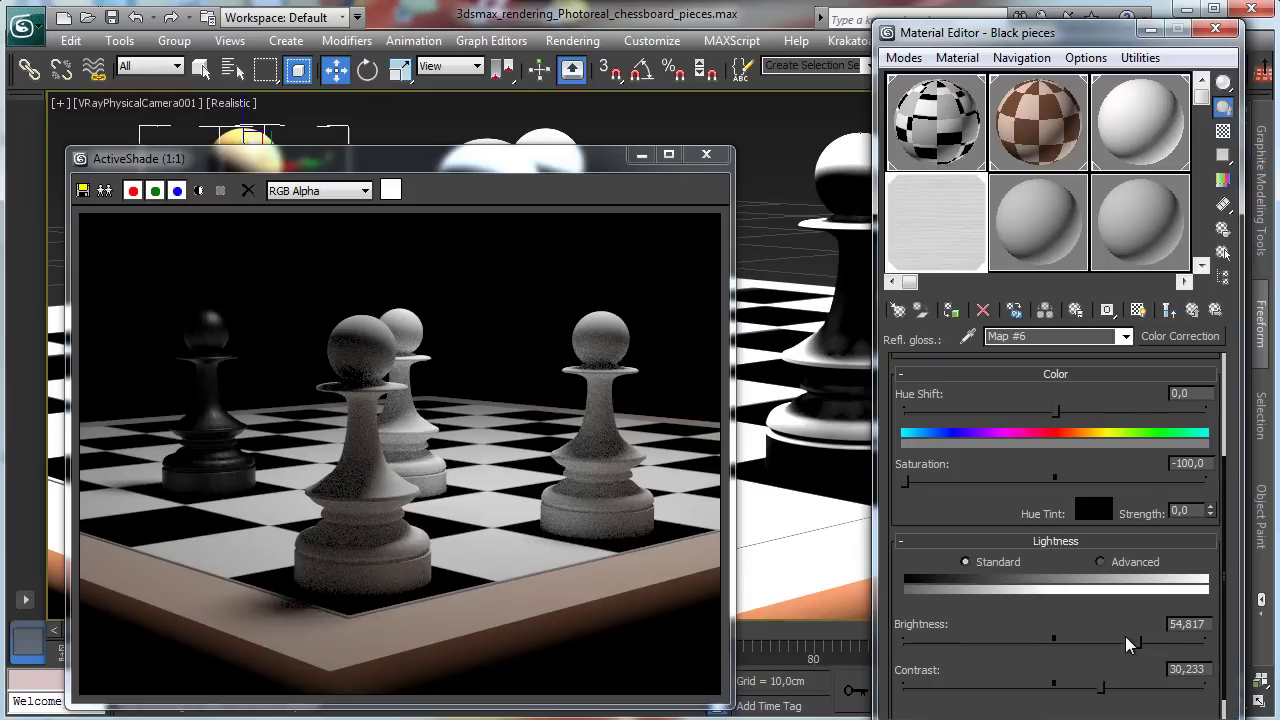
pyautogui.click(1191, 312)
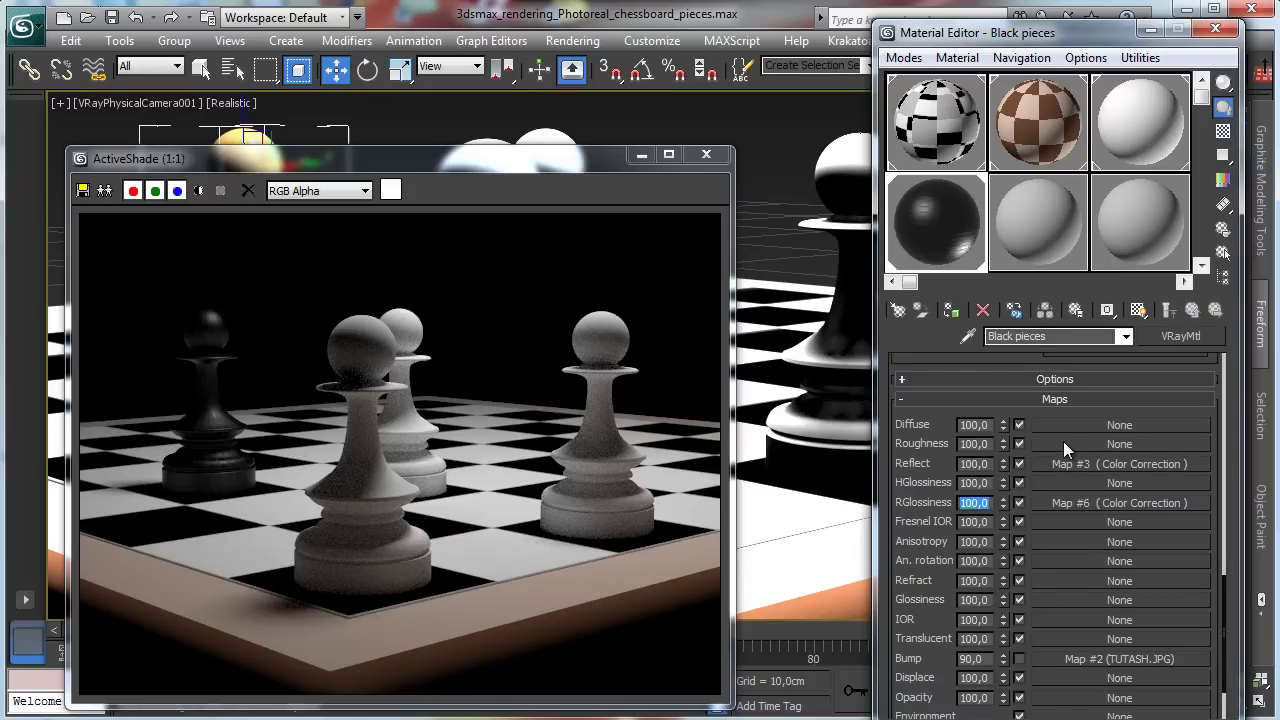
# Set the RGlossiness map amount to 70 and the Reflect map amount to 75
pyautogui.write('70')
pyautogui.press('Return')
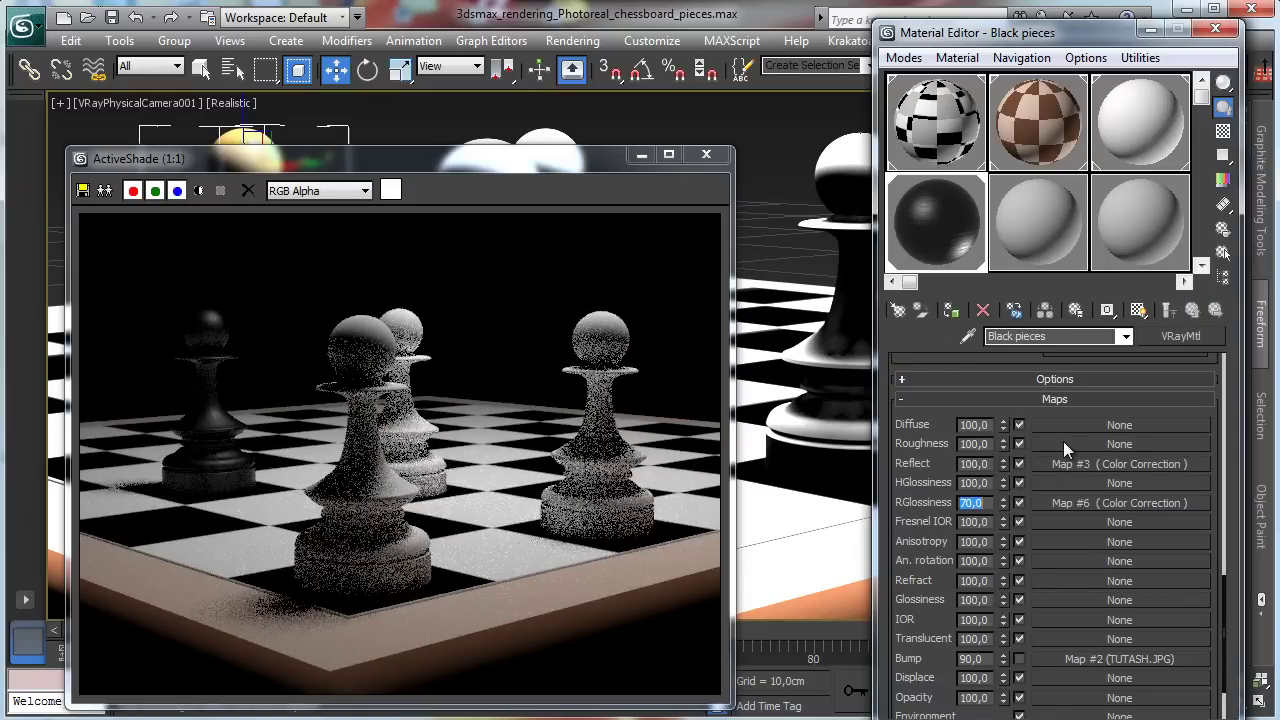
pyautogui.click(986, 464)
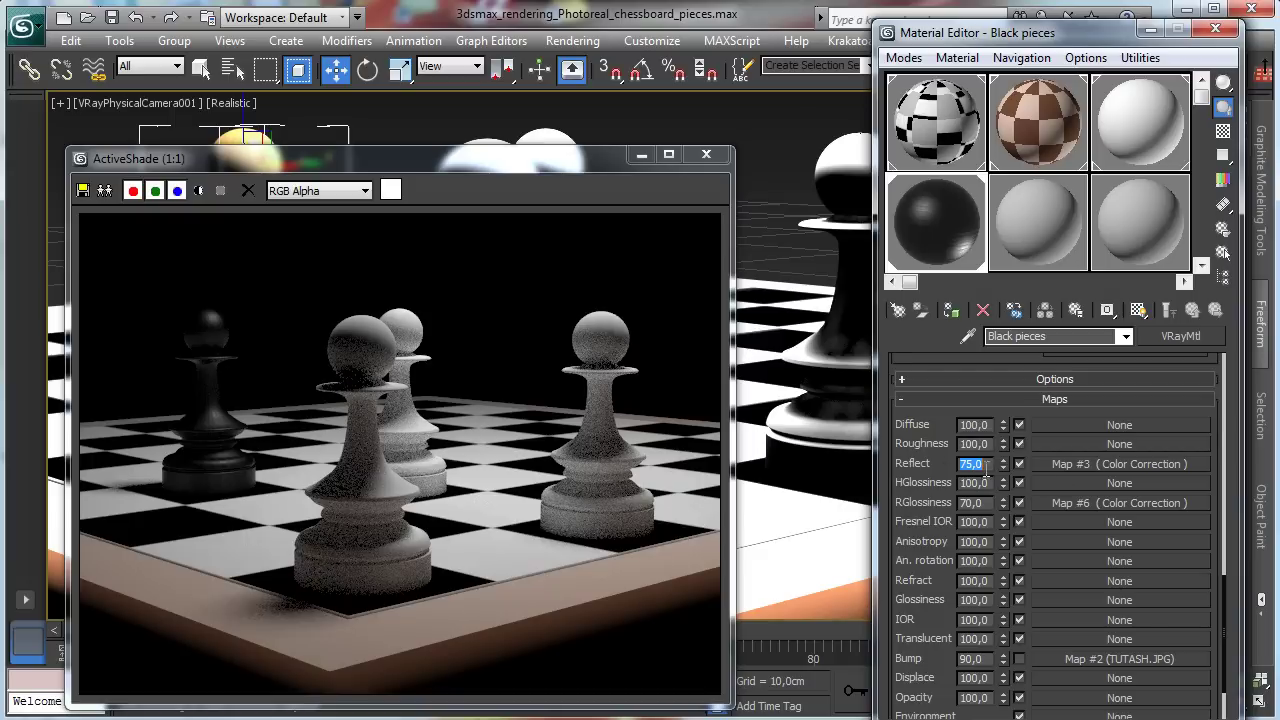
# Turn the Bump map back on with an amount of 35 and save the scene
pyautogui.doubleClick(972, 659)
pyautogui.write('35')
pyautogui.press('Return')
pyautogui.click(111, 17)
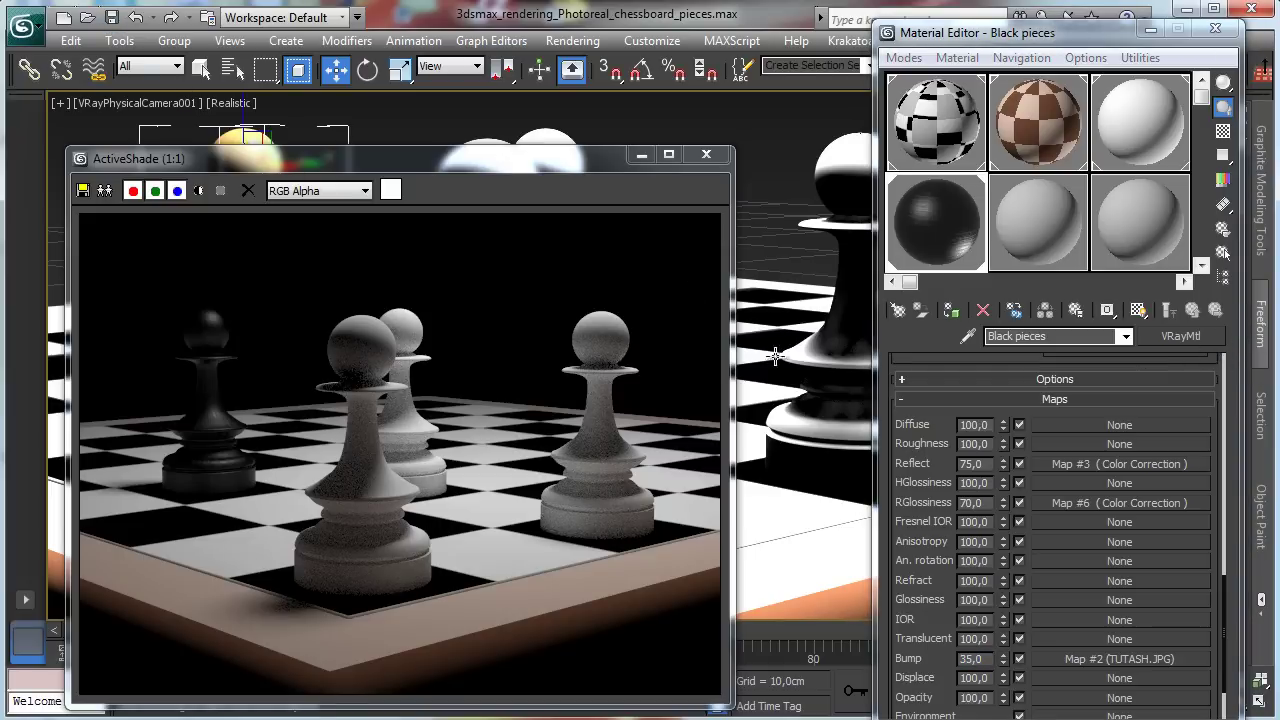
# Change the White pieces material to a VRayMtl and set its diffuse color to pure white (255)
pyautogui.click(1145, 143)
pyautogui.click(1180, 336)
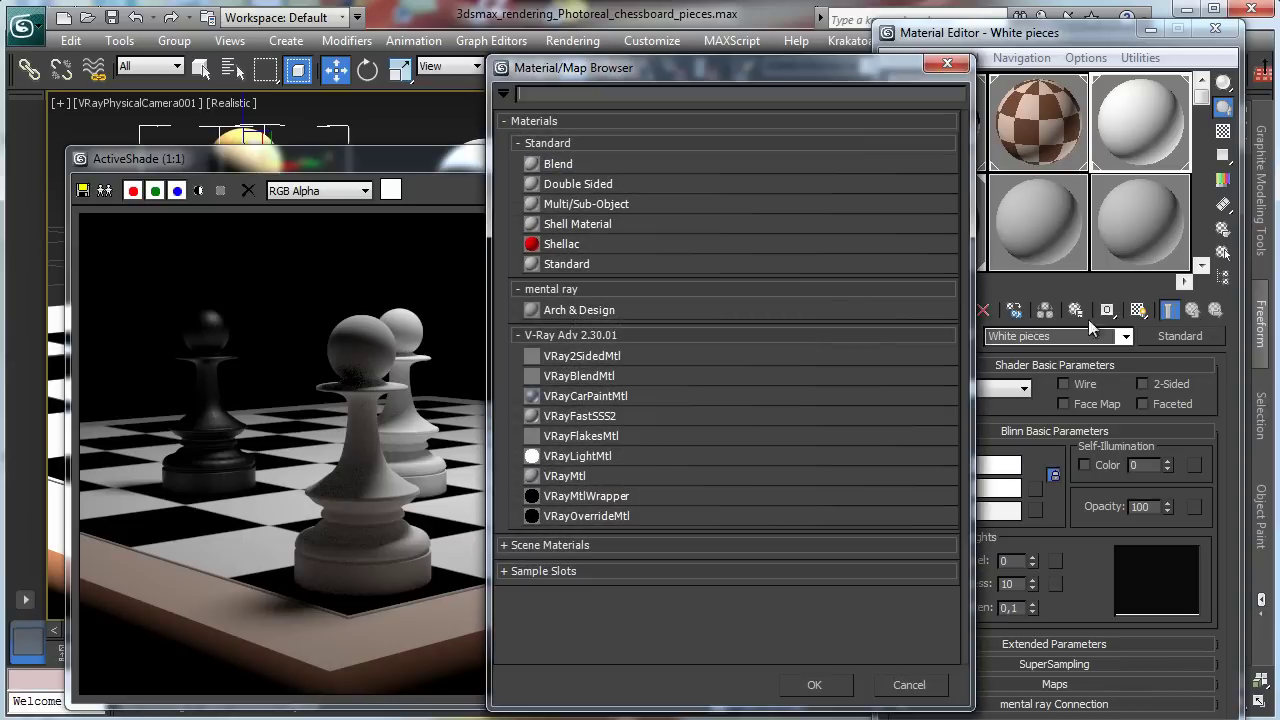
pyautogui.doubleClick(584, 476)
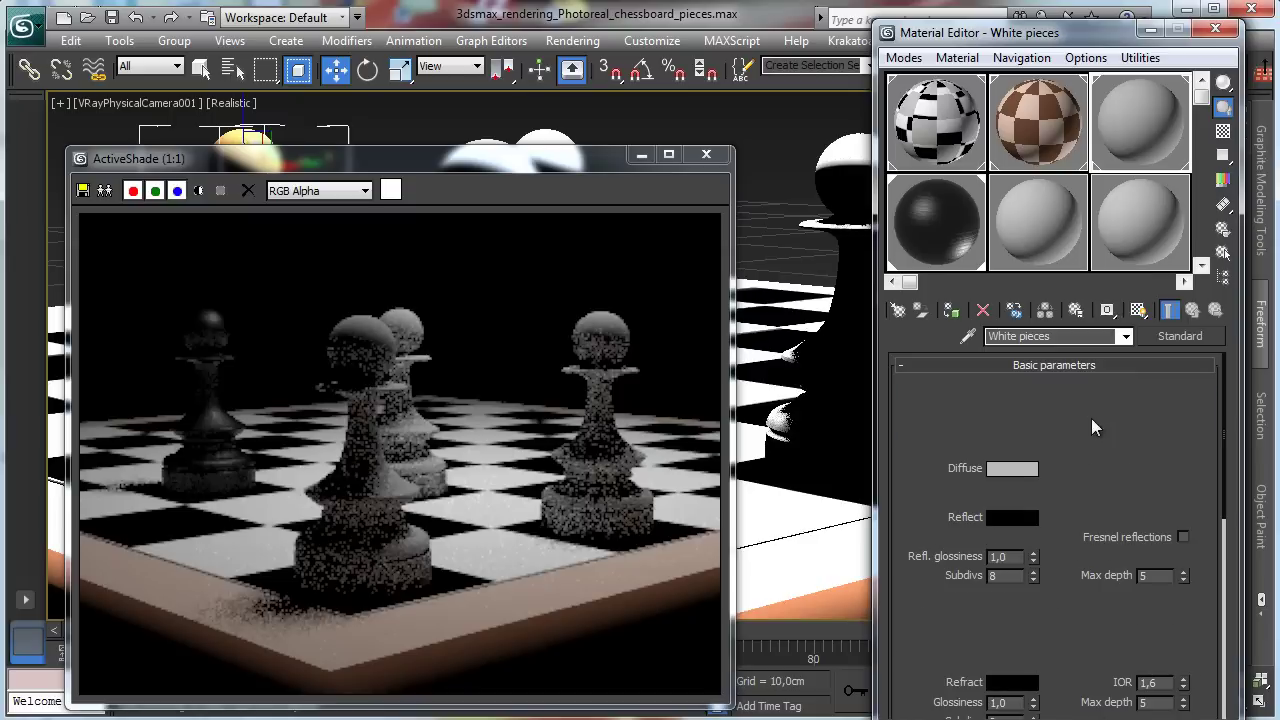
pyautogui.click(1013, 472)
pyautogui.moveTo(510, 150); pyautogui.dragTo(510, 245)
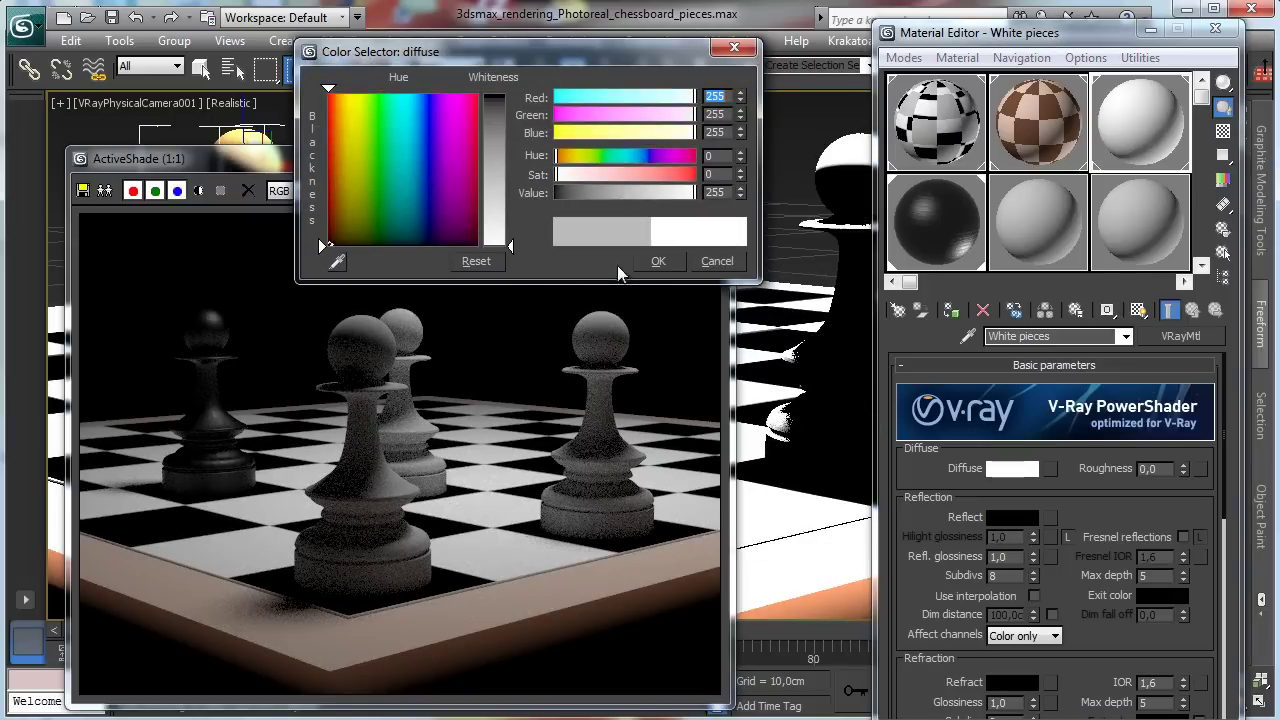
pyautogui.click(657, 260)
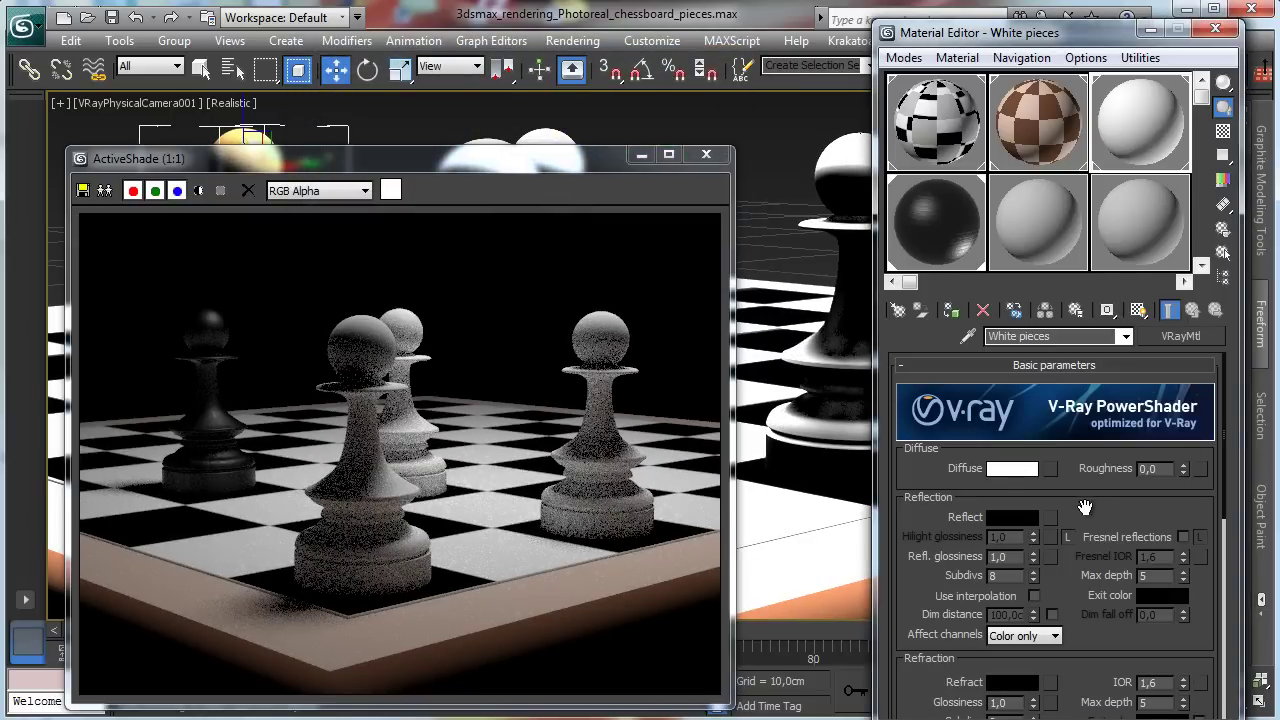
# Enable Fresnel reflections on White pieces, with a grey reflect color of value 169 and reflection glossiness of 0,83
pyautogui.click(1184, 537)
pyautogui.click(1008, 518)
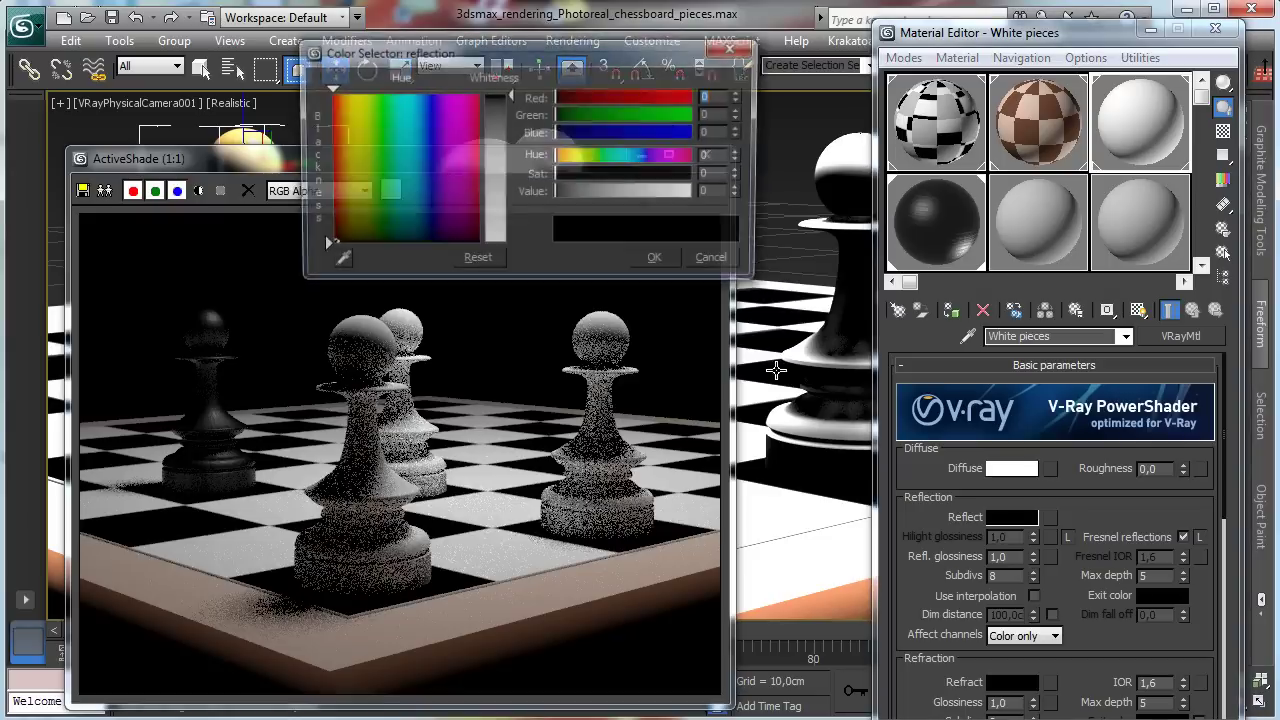
pyautogui.moveTo(507, 119); pyautogui.dragTo(514, 195)
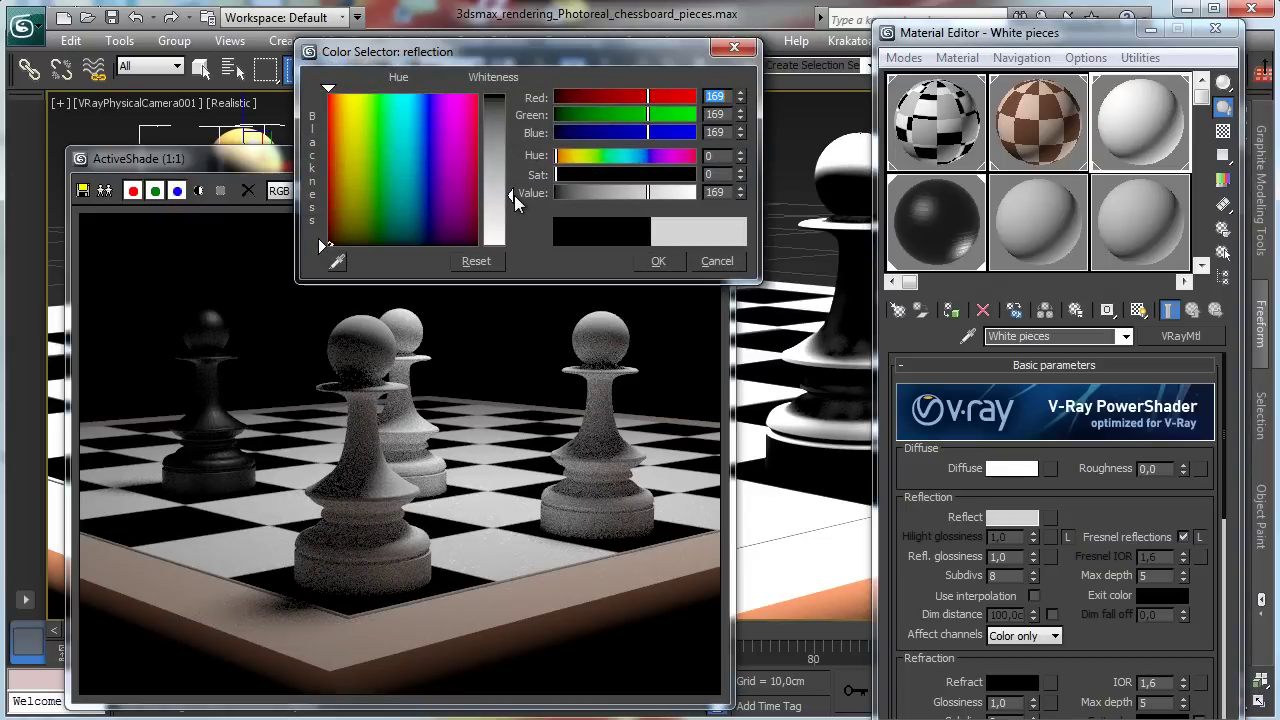
pyautogui.click(657, 261)
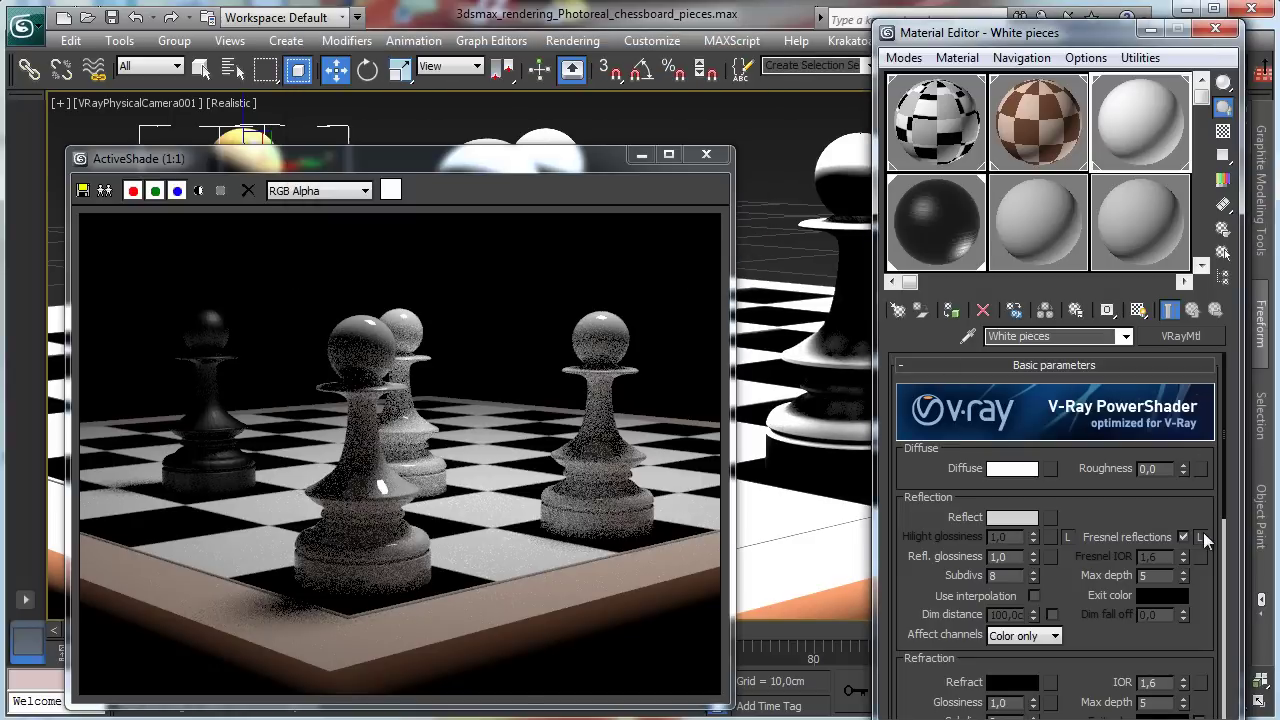
pyautogui.moveTo(1035, 561)
pyautogui.mouseDown()
pyautogui.moveTo(1040, 575)
pyautogui.moveTo(1034, 564)
pyautogui.mouseUp()
pyautogui.click(1034, 560)
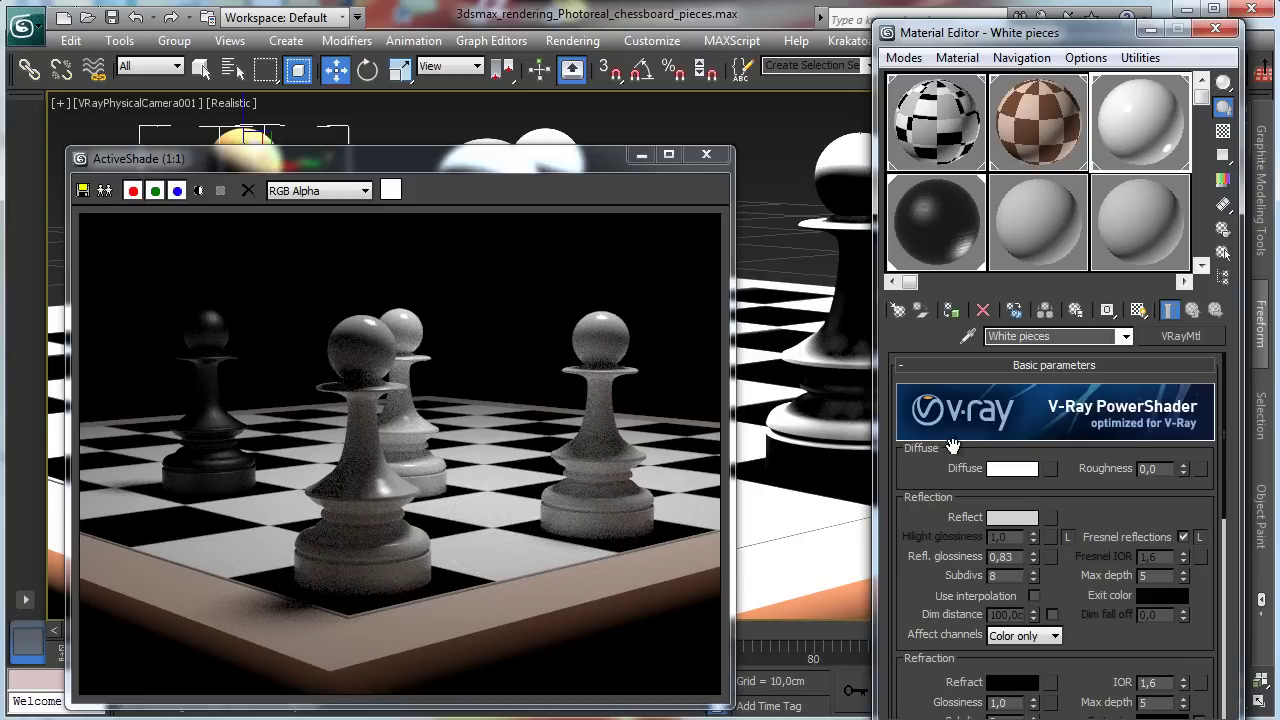
# Tint the White pieces diffuse color to a warm cream of about red 234, green 205, blue 173
pyautogui.click(1000, 470)
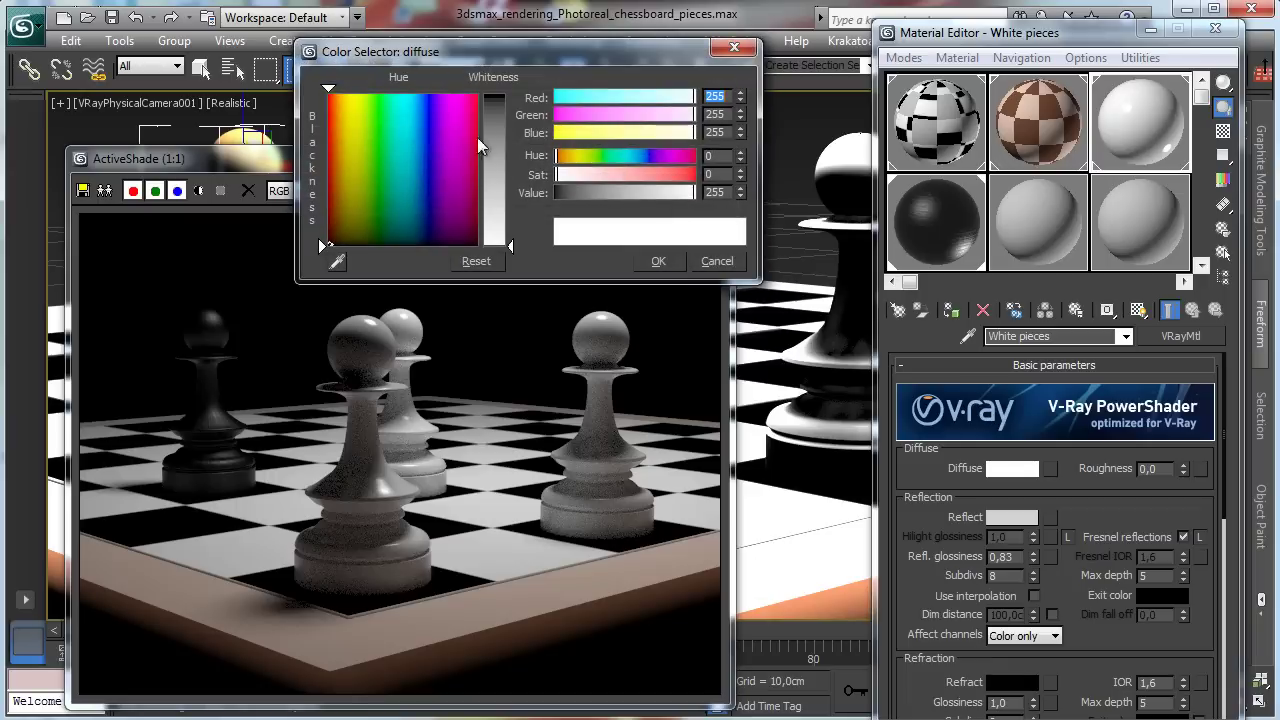
pyautogui.moveTo(510, 245); pyautogui.dragTo(511, 207)
pyautogui.click(340, 216)
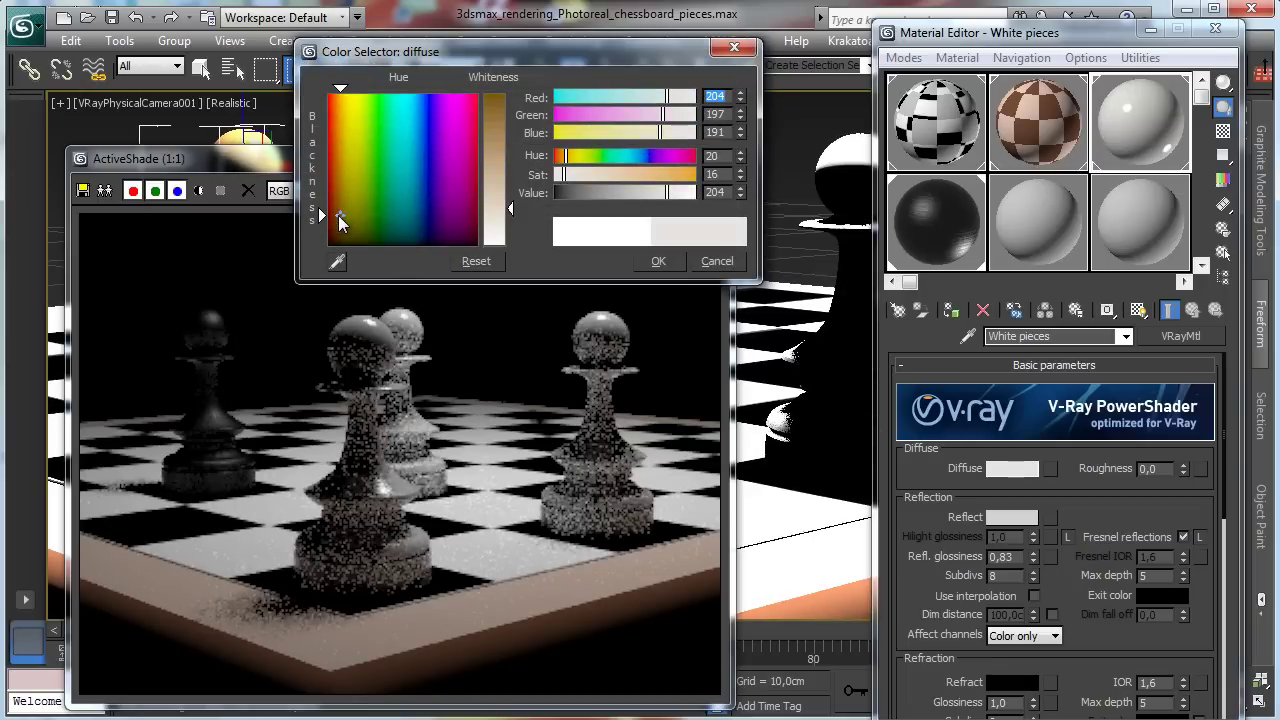
pyautogui.moveTo(340, 222); pyautogui.dragTo(332, 212)
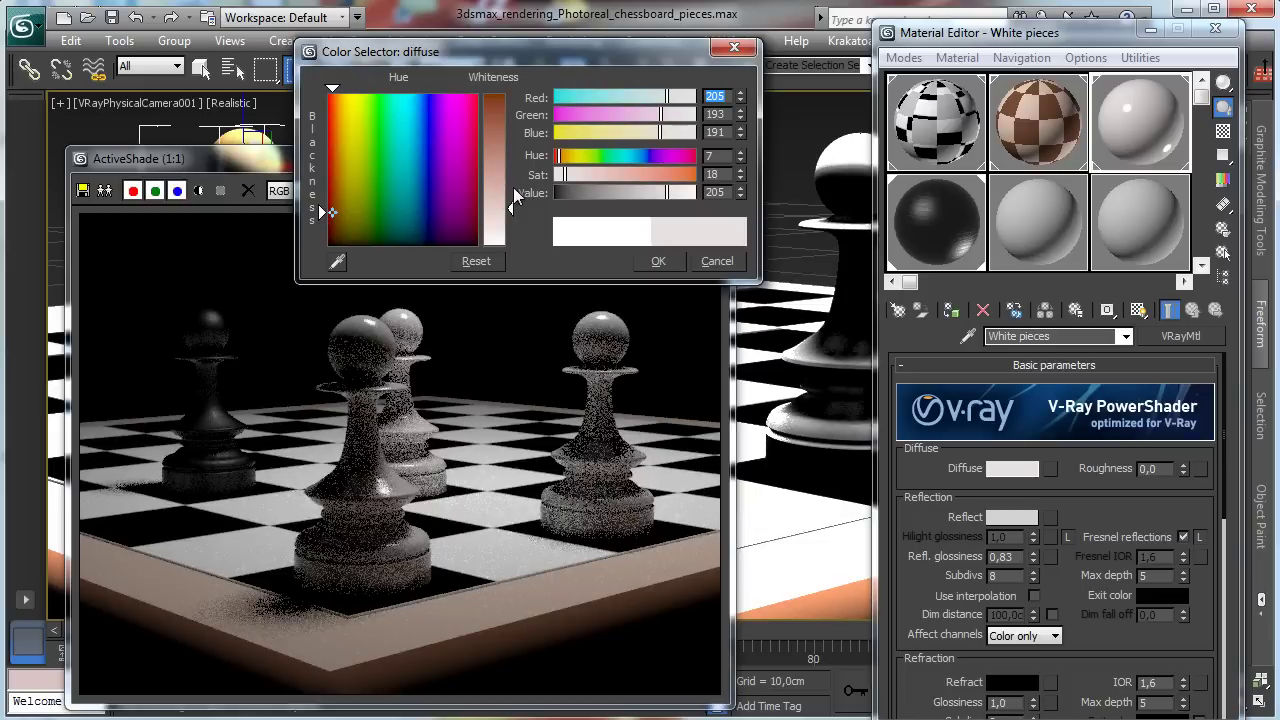
pyautogui.moveTo(513, 197); pyautogui.dragTo(504, 198)
pyautogui.moveTo(623, 132)
pyautogui.mouseDown()
pyautogui.moveTo(638, 140)
pyautogui.moveTo(626, 140)
pyautogui.mouseUp()
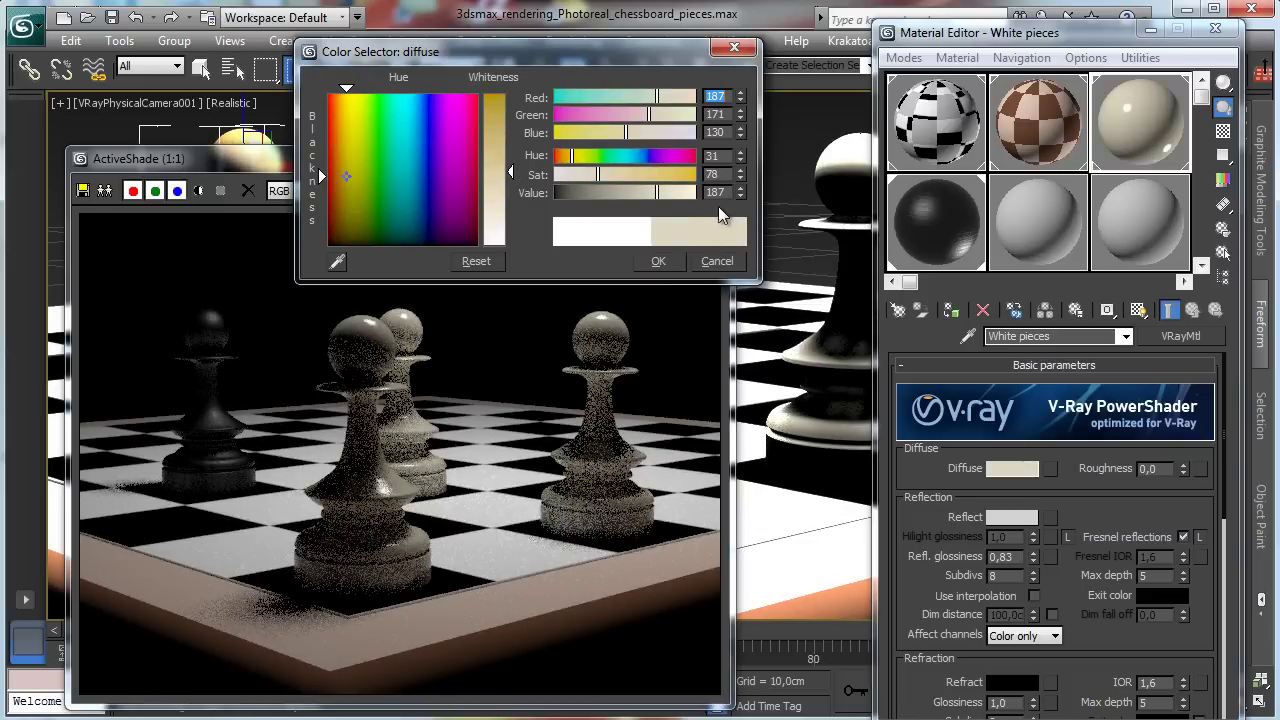
pyautogui.moveTo(658, 192); pyautogui.dragTo(589, 175)
pyautogui.moveTo(667, 97); pyautogui.dragTo(689, 102)
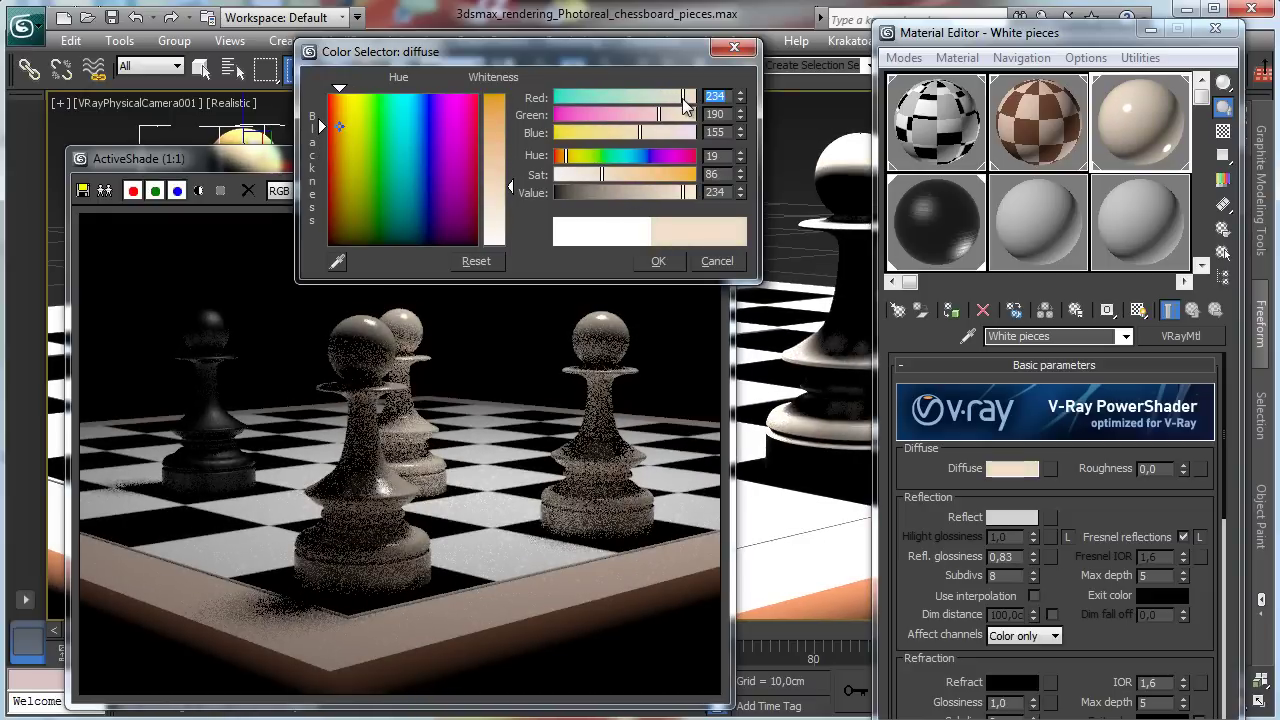
pyautogui.moveTo(601, 174); pyautogui.dragTo(592, 174)
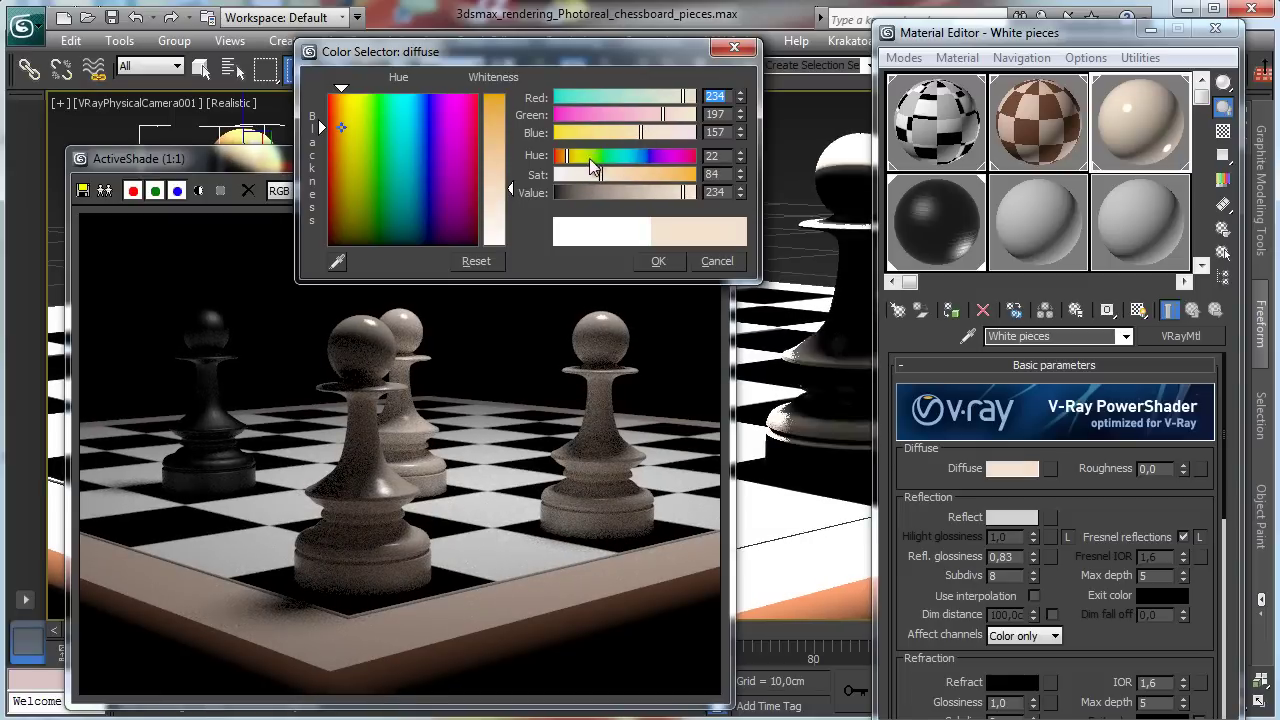
pyautogui.moveTo(597, 174); pyautogui.dragTo(593, 176)
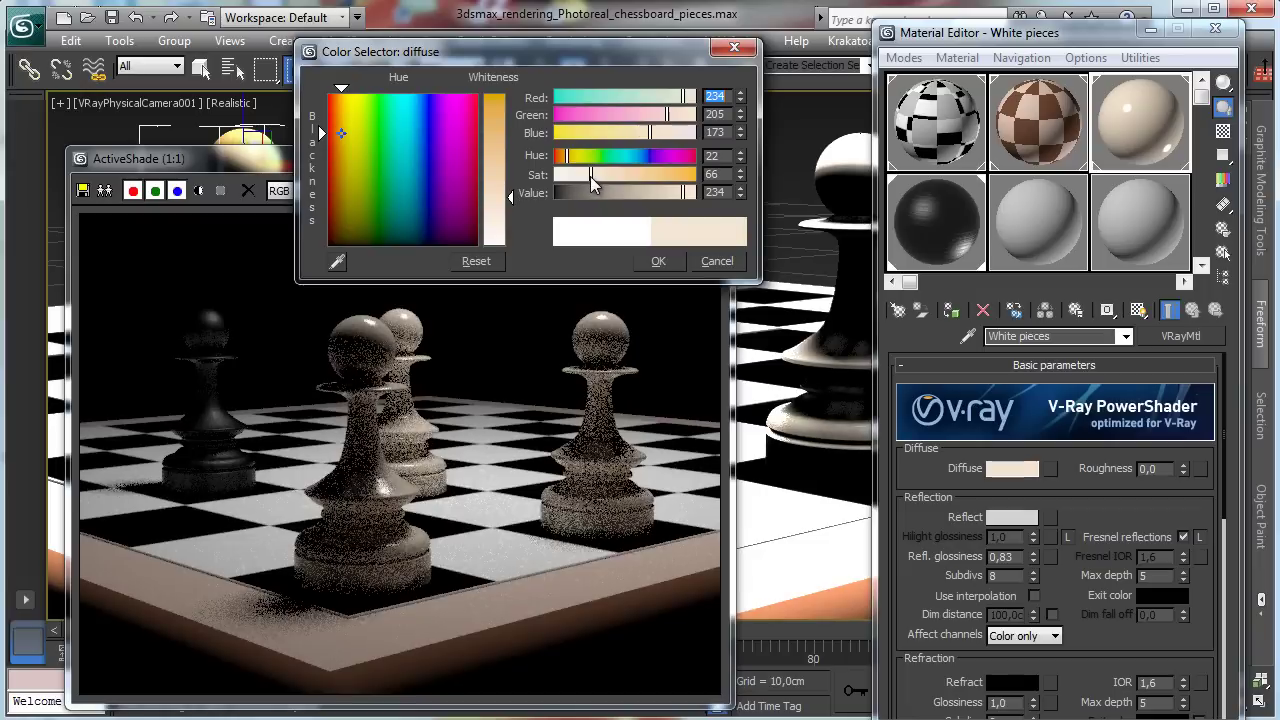
pyautogui.click(658, 262)
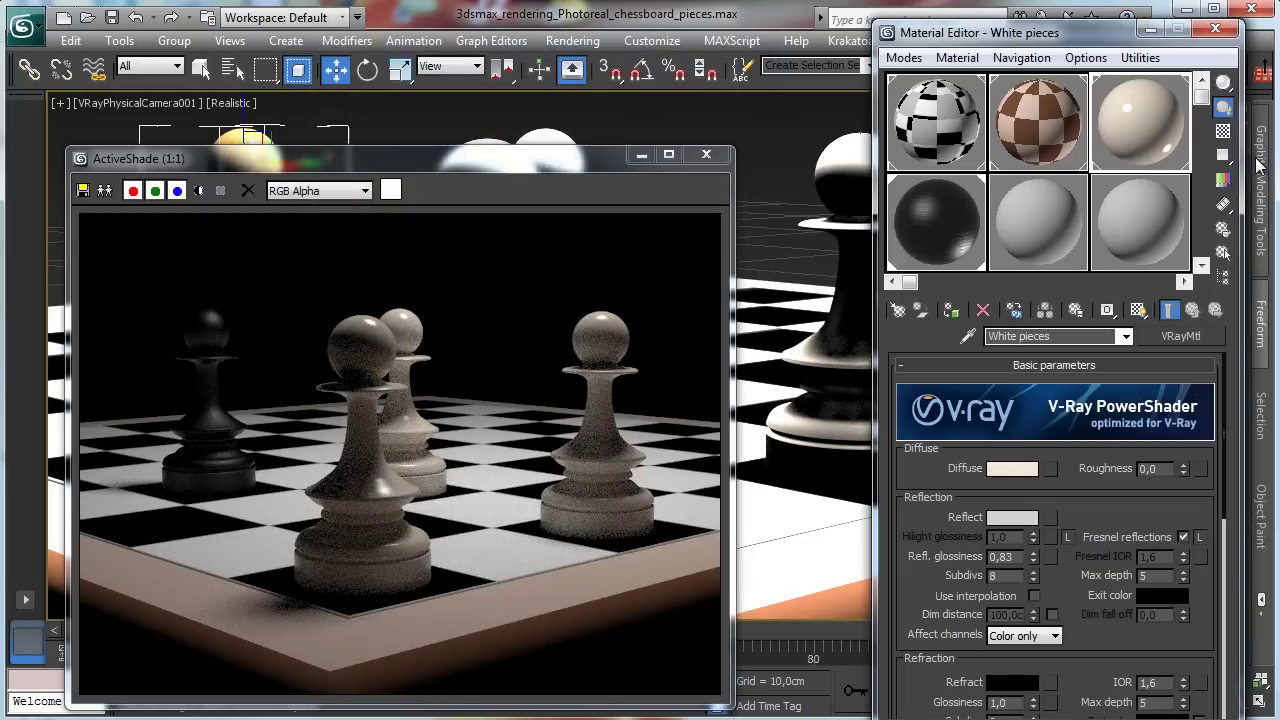
# Raise the White pieces reflect color to pure white (255)
pyautogui.click(1030, 518)
pyautogui.moveTo(496, 198); pyautogui.dragTo(526, 266)
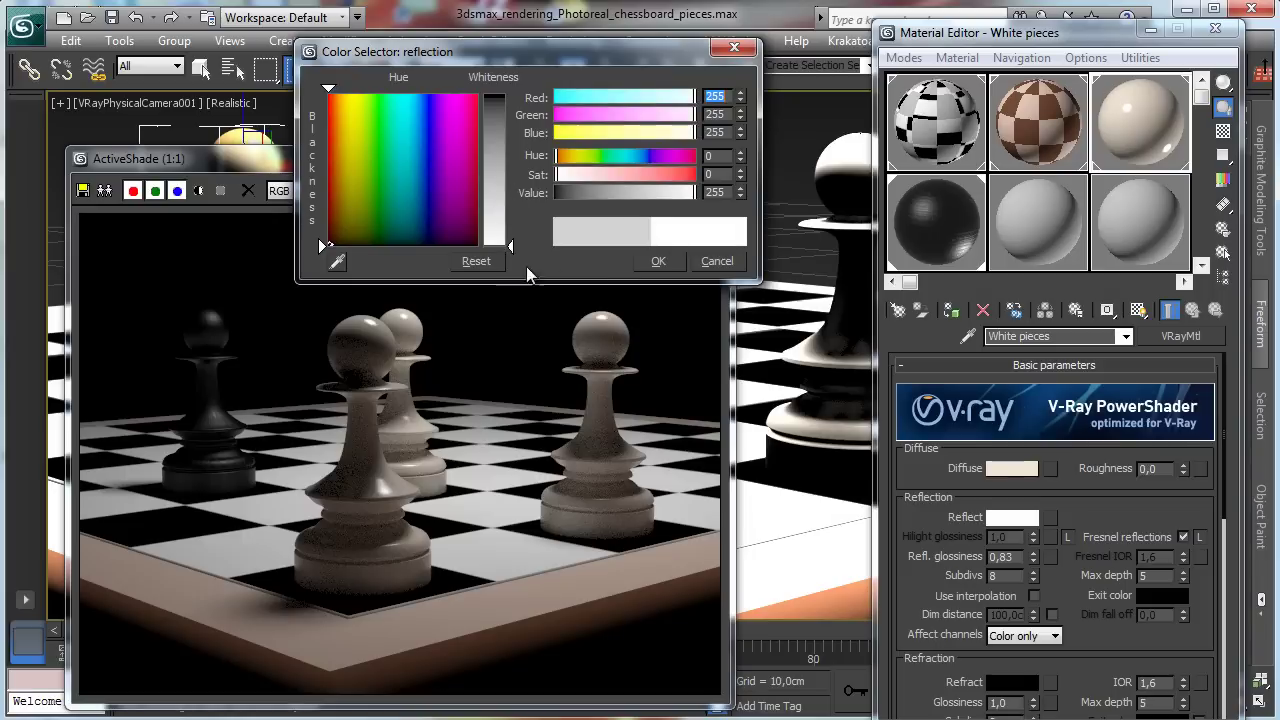
pyautogui.click(651, 254)
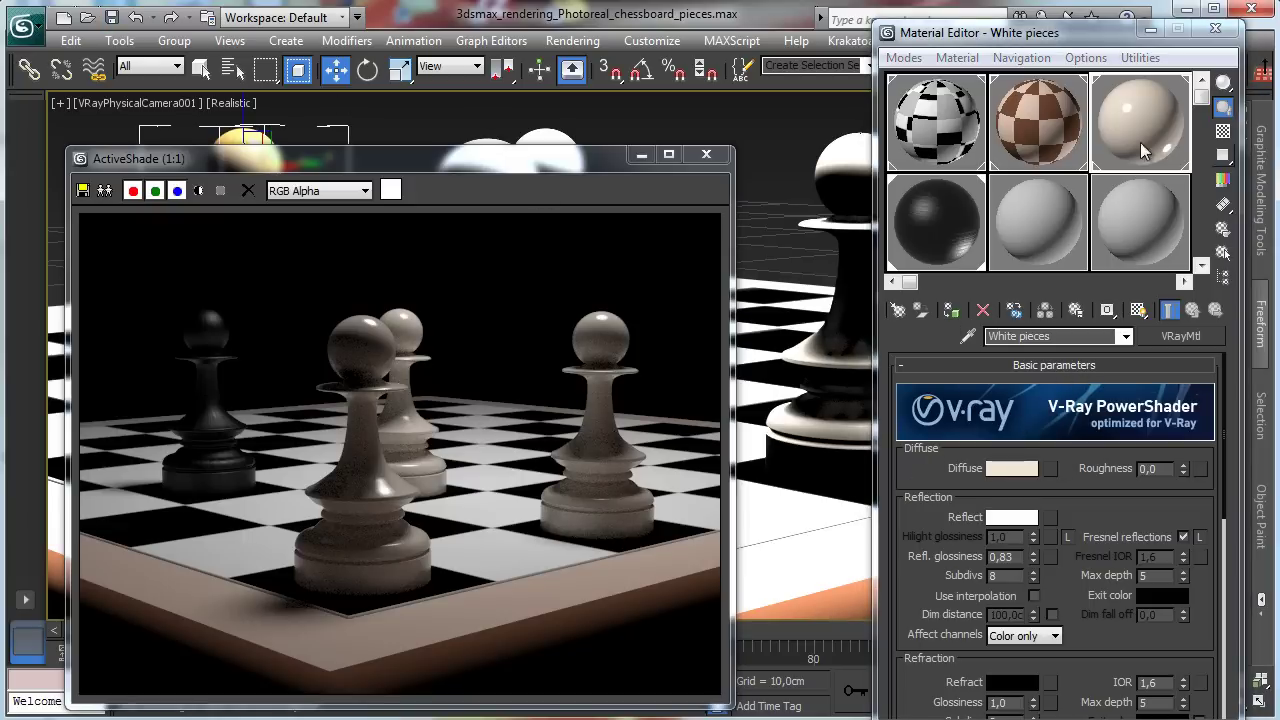
# Change the Wood bright sub-material of the Box material to a VRayMtl
pyautogui.click(1020, 138)
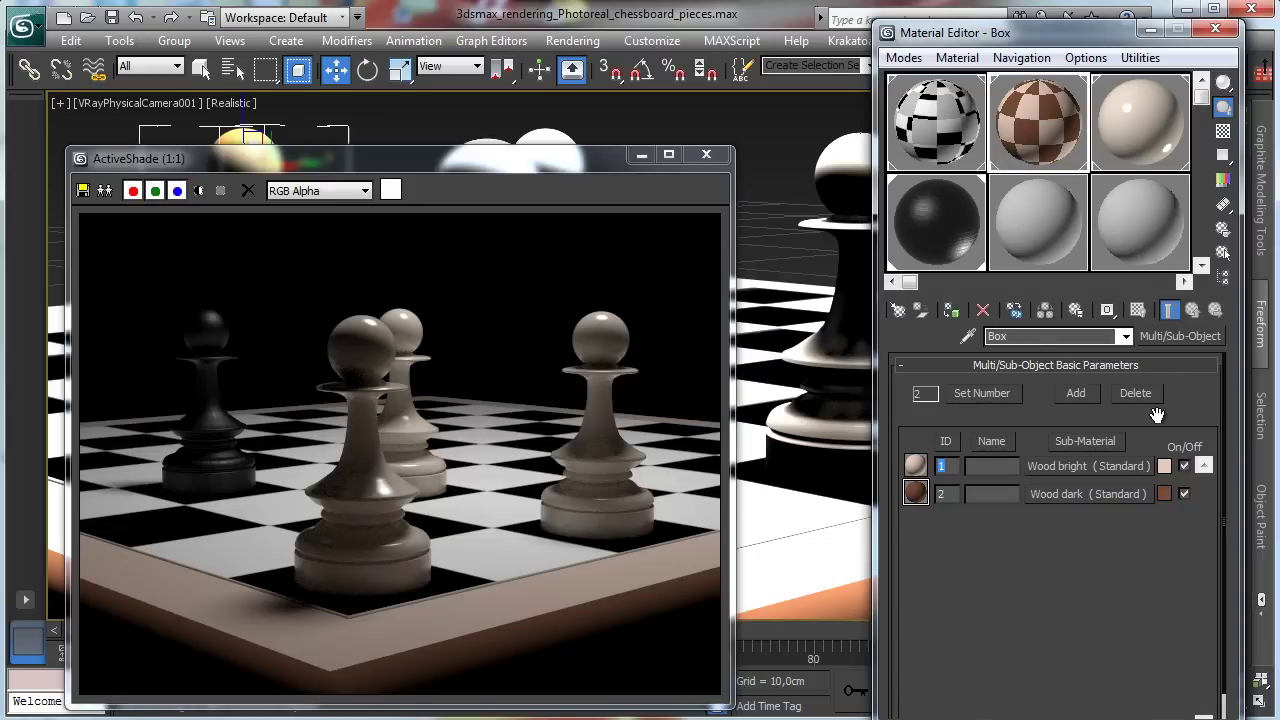
pyautogui.click(1118, 467)
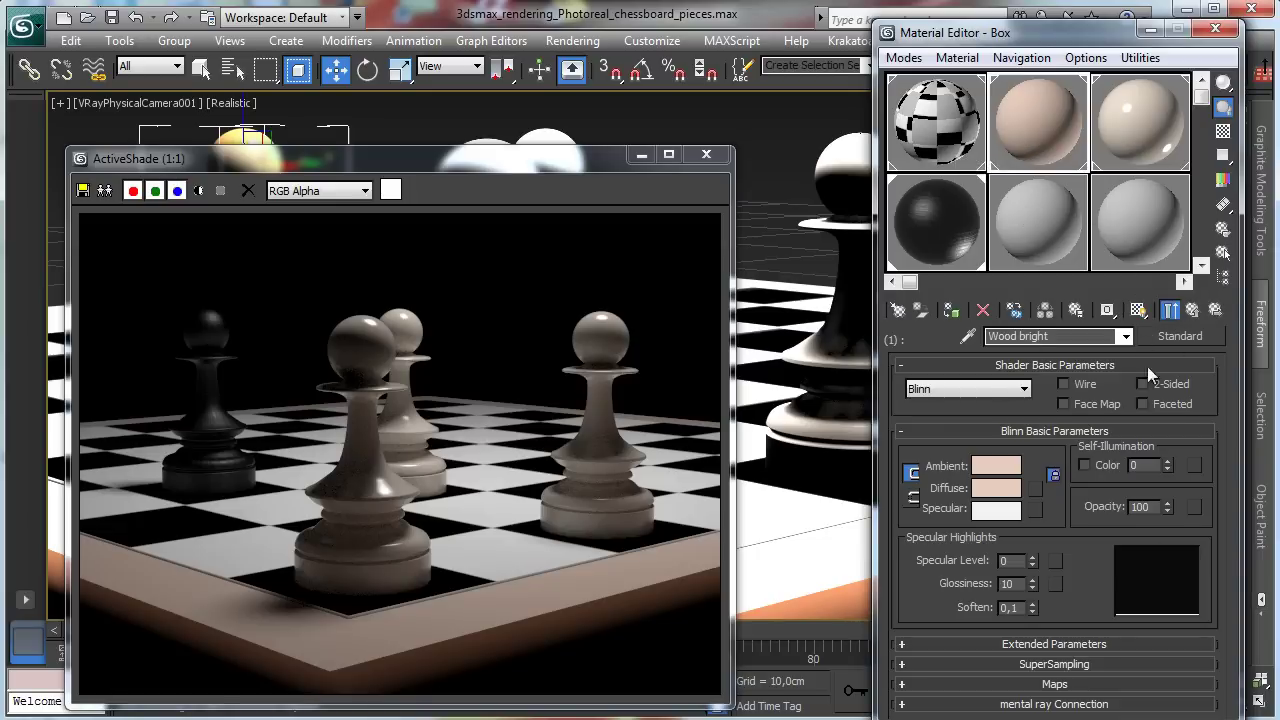
pyautogui.click(1185, 335)
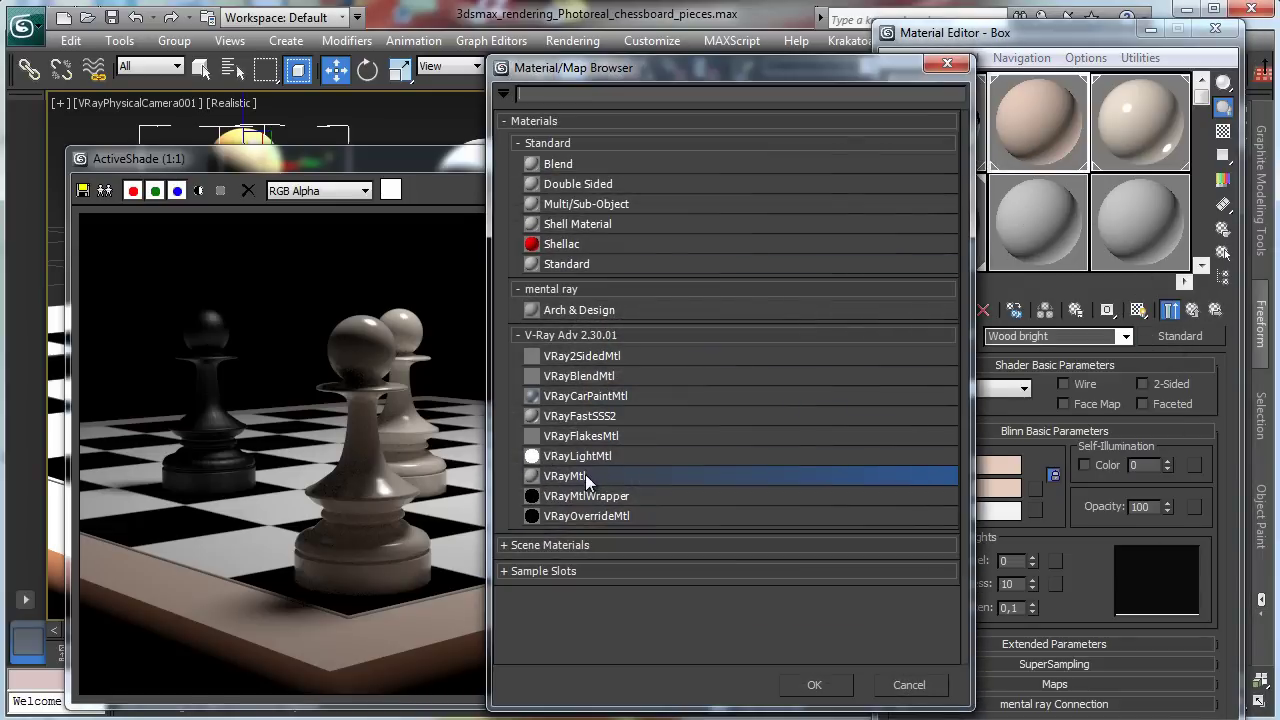
pyautogui.doubleClick(585, 470)
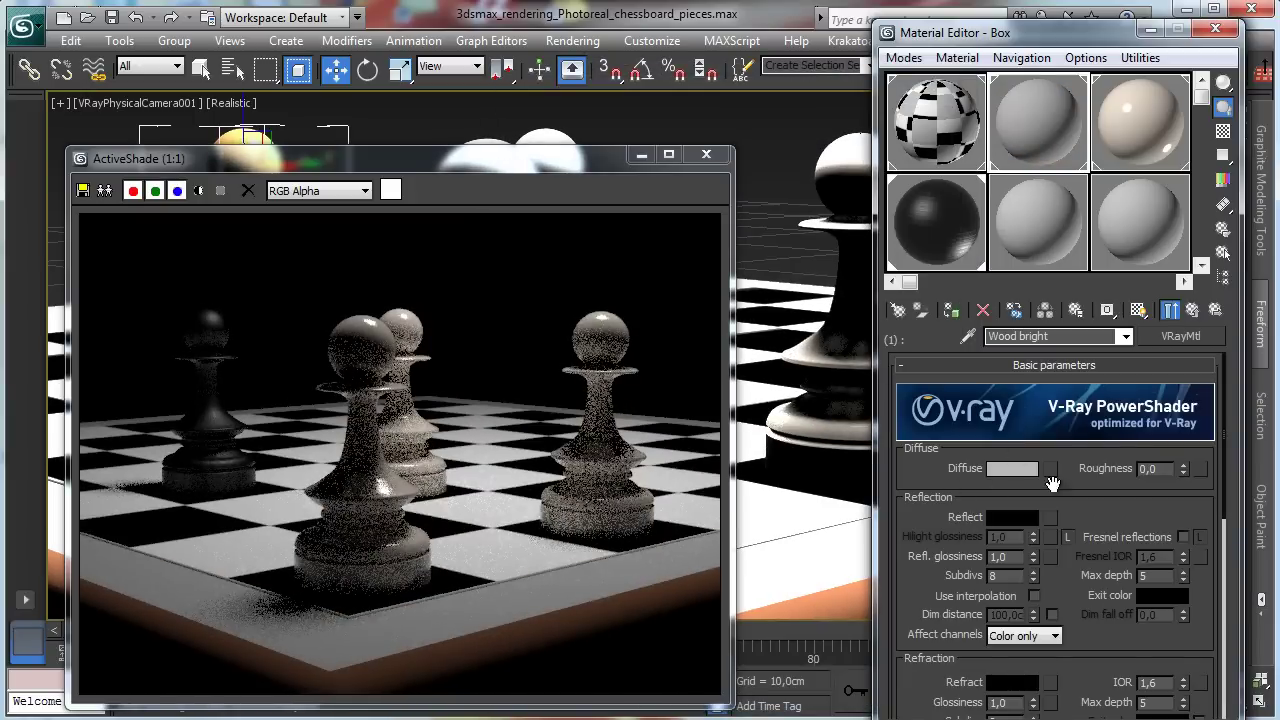
# Compare the light wood textures in the Wood folder and load DRIFTWD.JPG as Wood bright's diffuse bitmap
pyautogui.click(1048, 469)
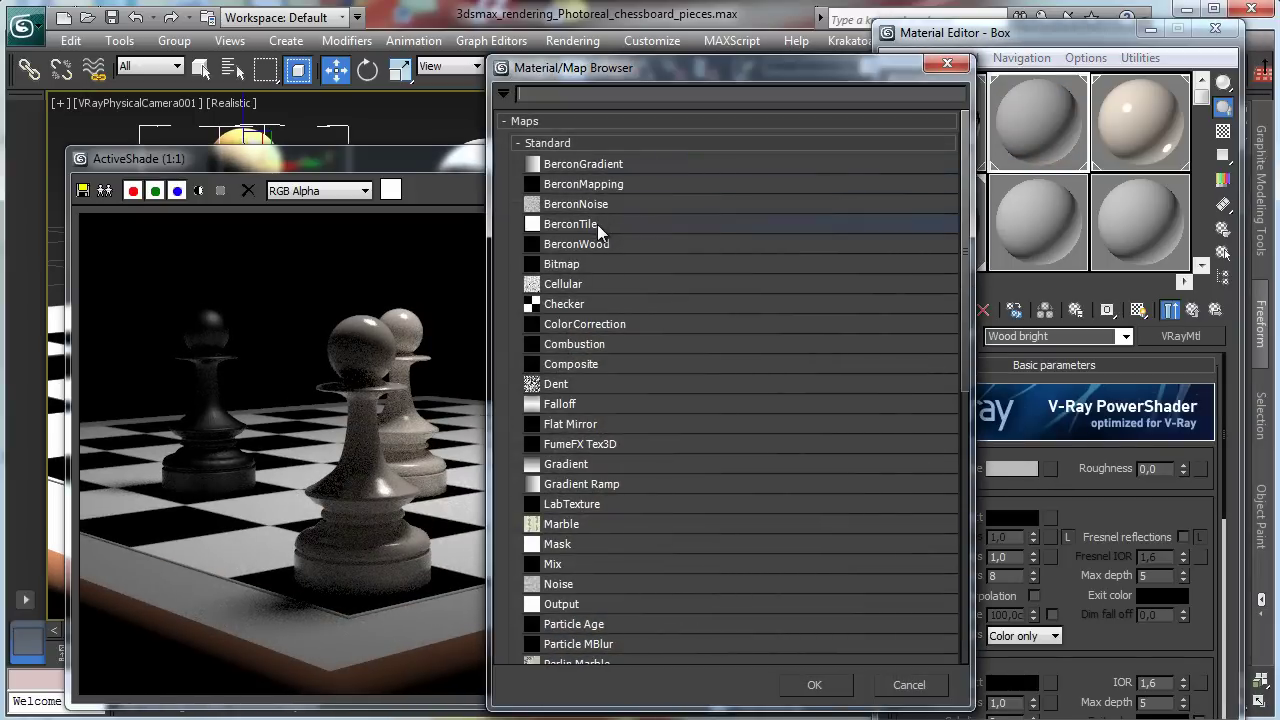
pyautogui.doubleClick(578, 265)
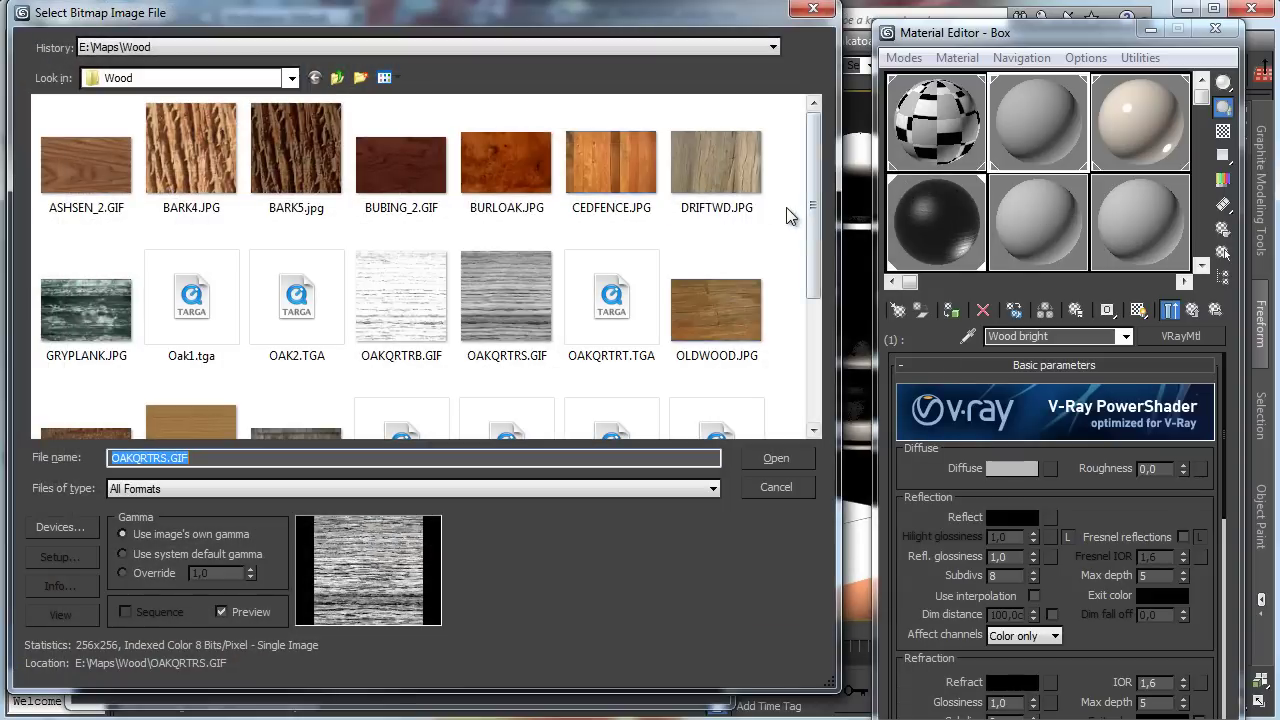
pyautogui.moveTo(815, 201); pyautogui.dragTo(808, 317)
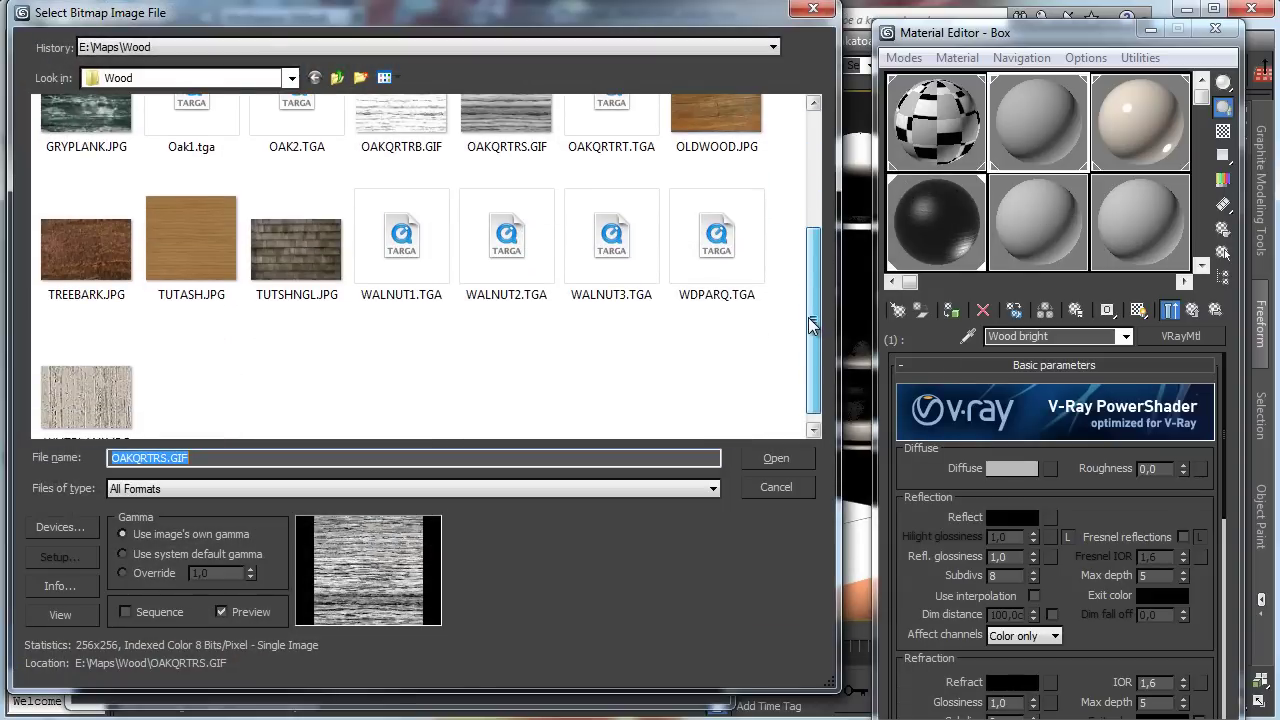
pyautogui.click(136, 395)
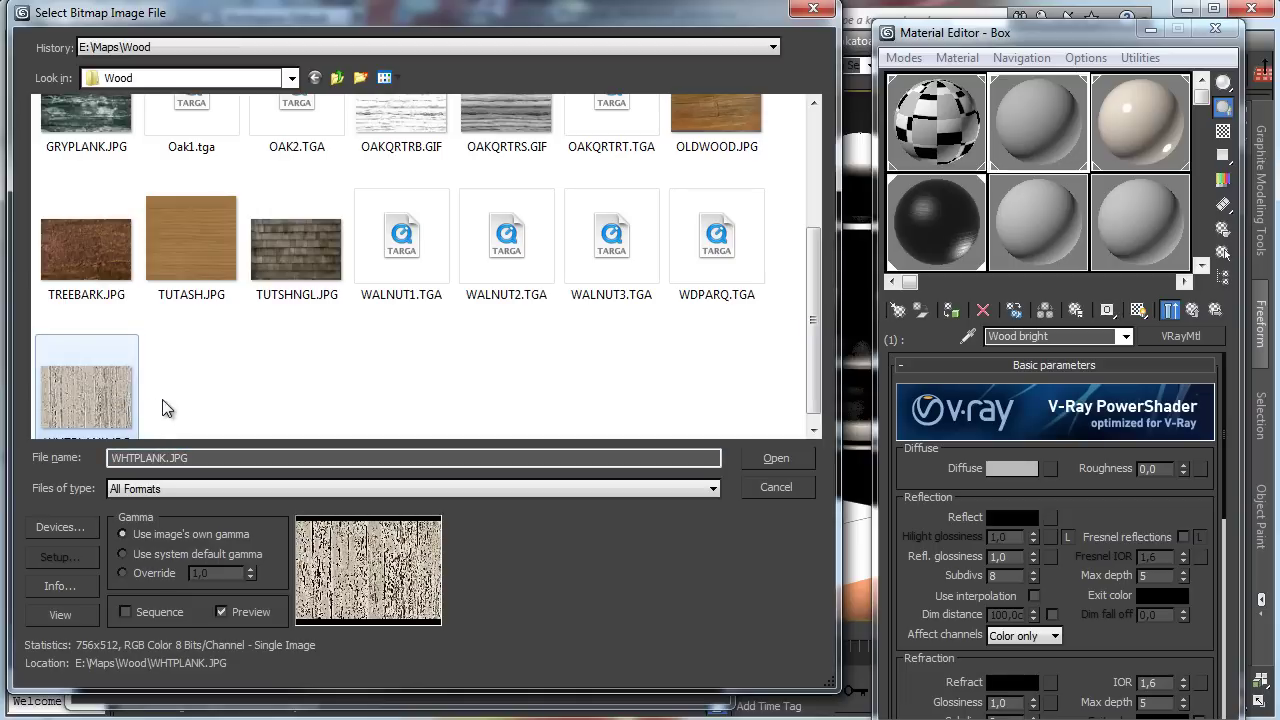
pyautogui.moveTo(820, 315); pyautogui.dragTo(819, 206)
pyautogui.click(714, 170)
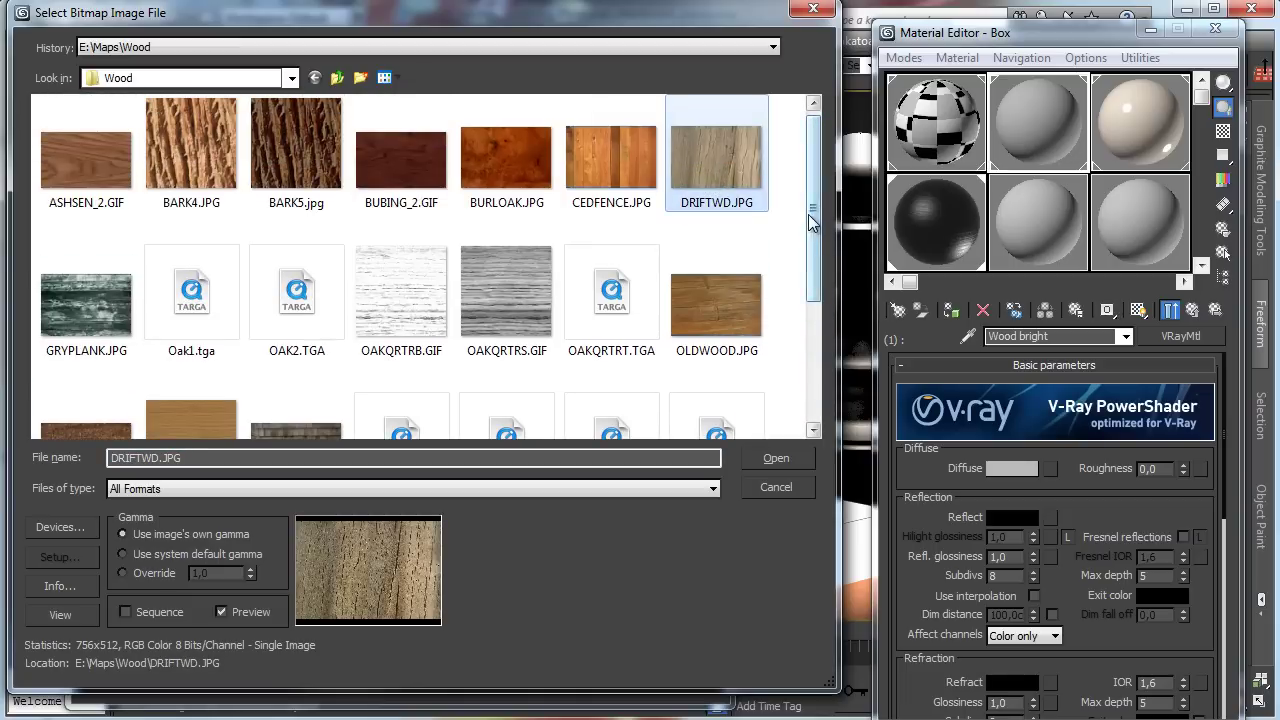
pyautogui.moveTo(815, 226); pyautogui.dragTo(791, 374)
pyautogui.click(118, 390)
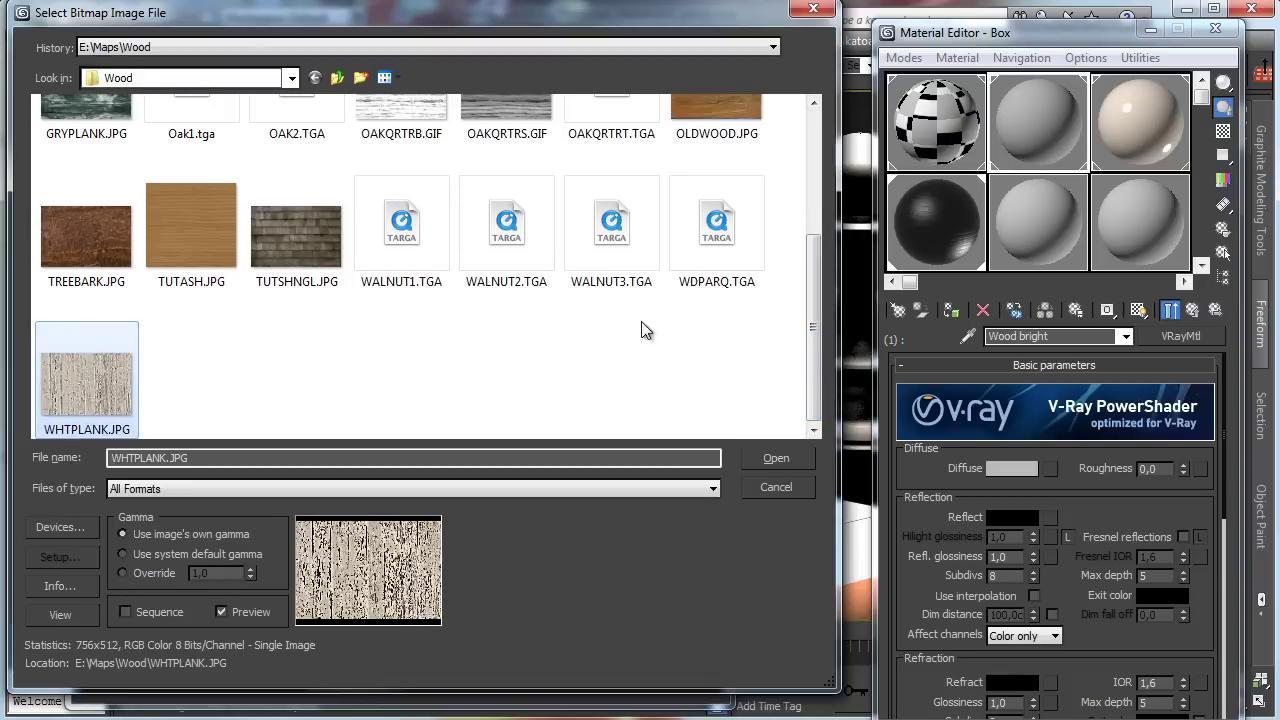
pyautogui.scroll(3, 806, 205)
pyautogui.click(716, 160)
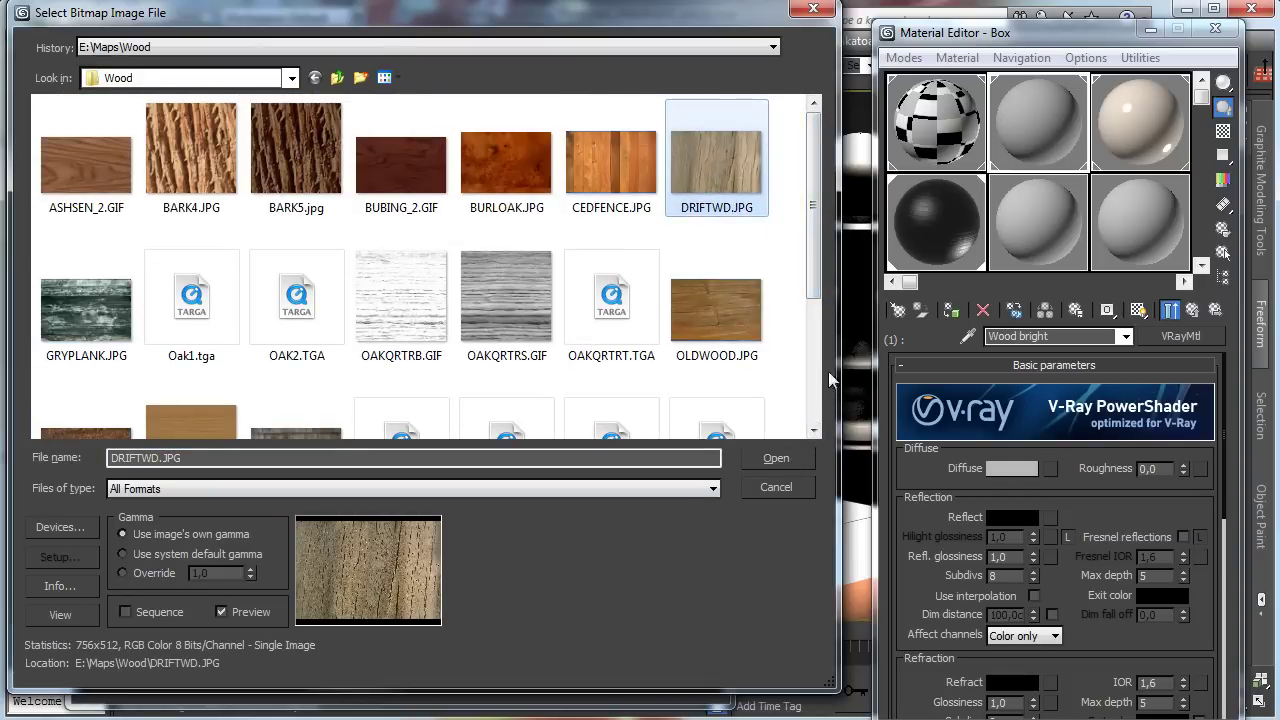
pyautogui.moveTo(820, 285); pyautogui.dragTo(813, 396)
pyautogui.click(776, 458)
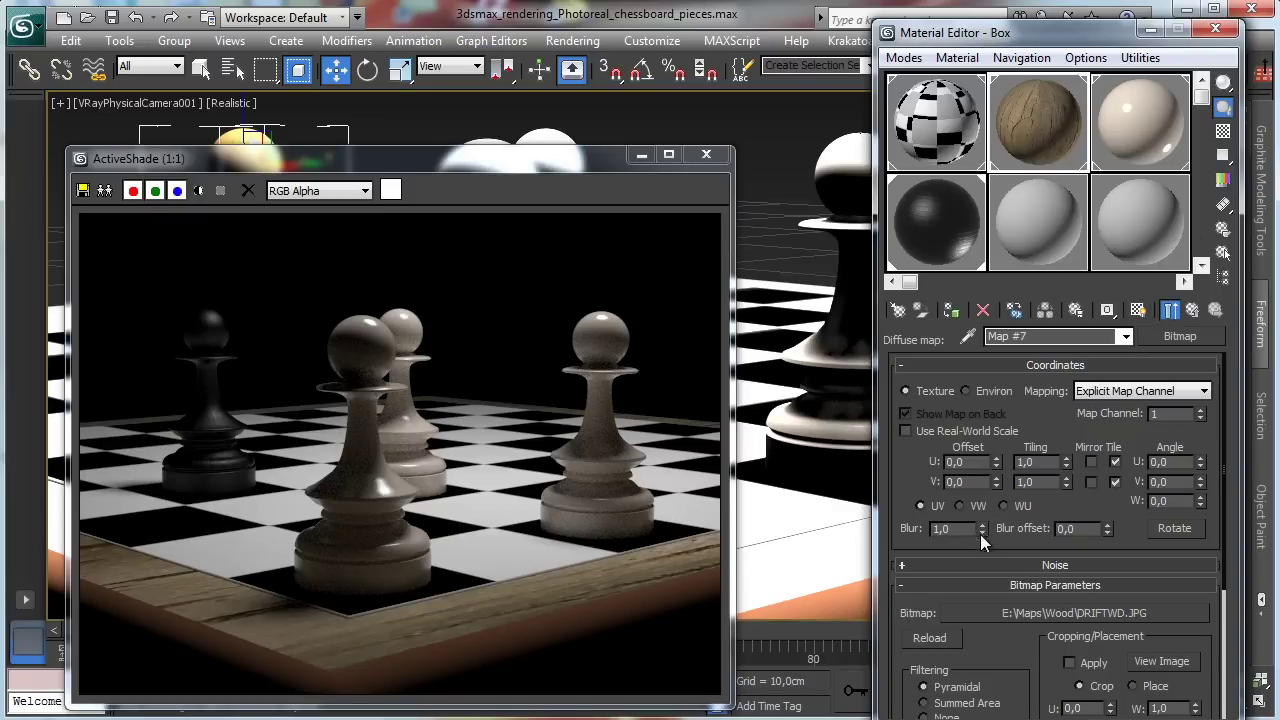
# Set the driftwood bitmap's blur to 0,01 and its U and V tiling to 3
pyautogui.moveTo(982, 532); pyautogui.dragTo(994, 650)
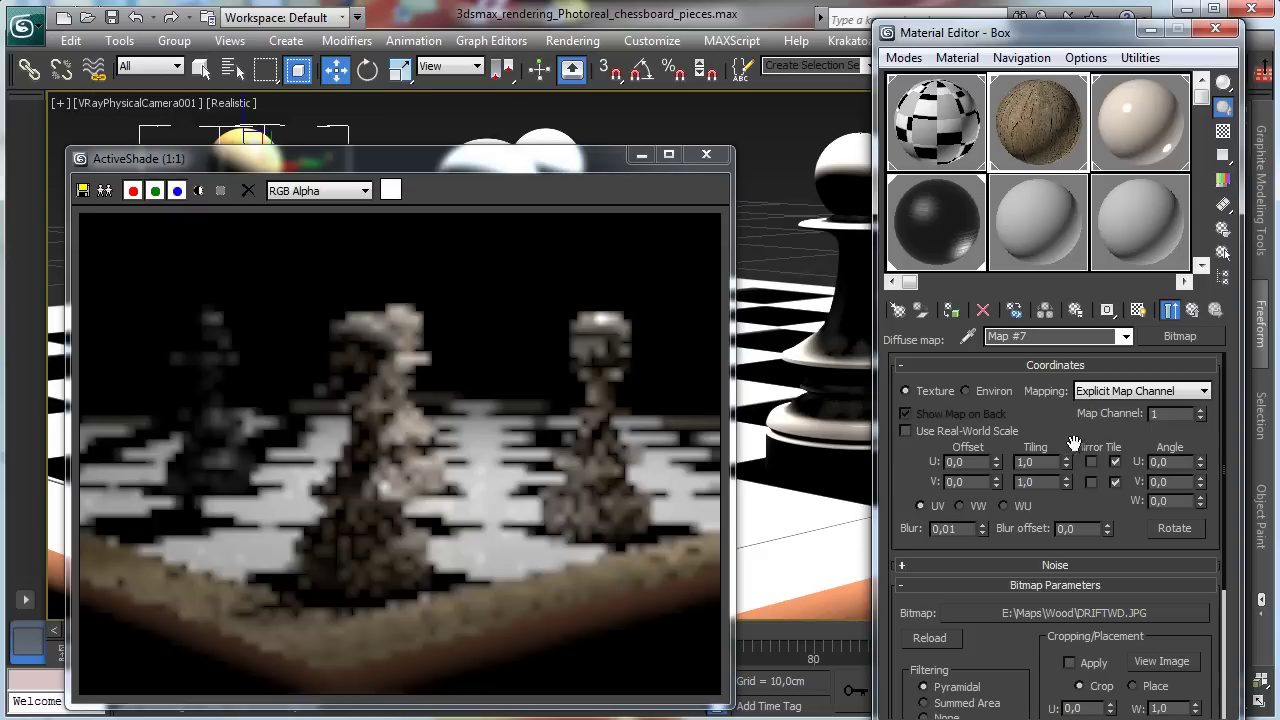
pyautogui.doubleClick(1030, 462)
pyautogui.write('3')
pyautogui.press('Tab')
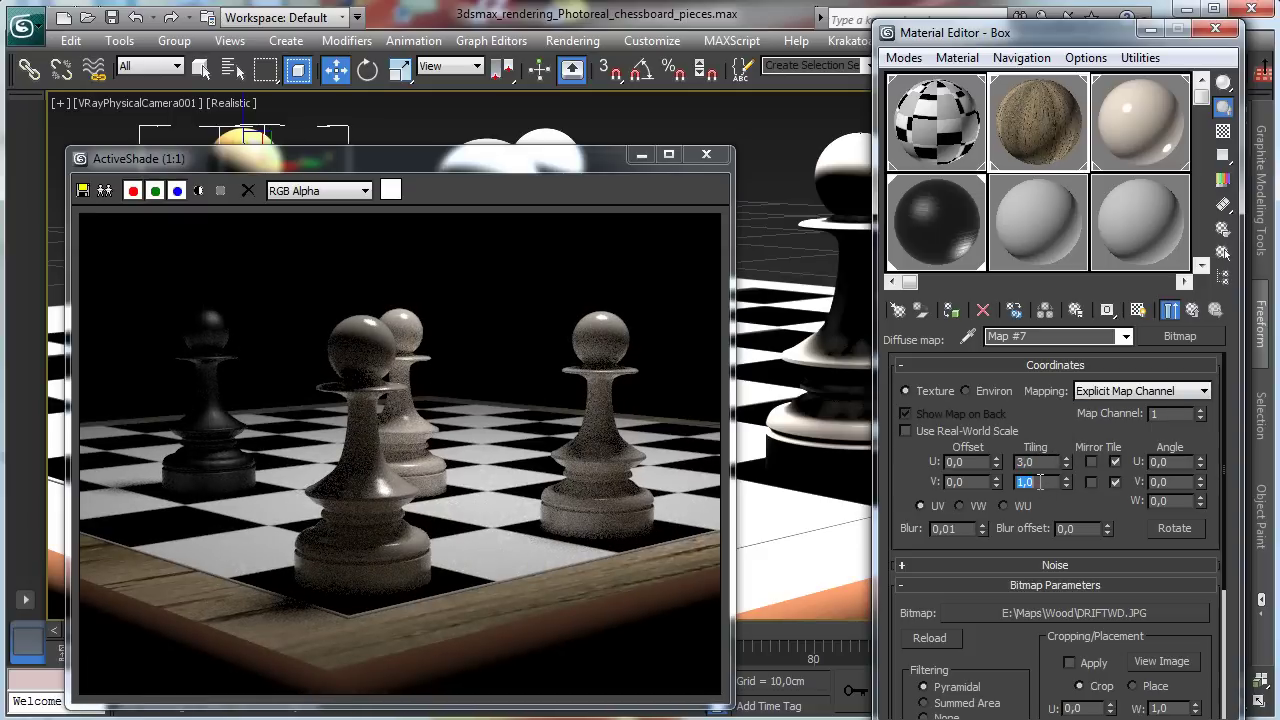
pyautogui.write('3')
pyautogui.press('Return')
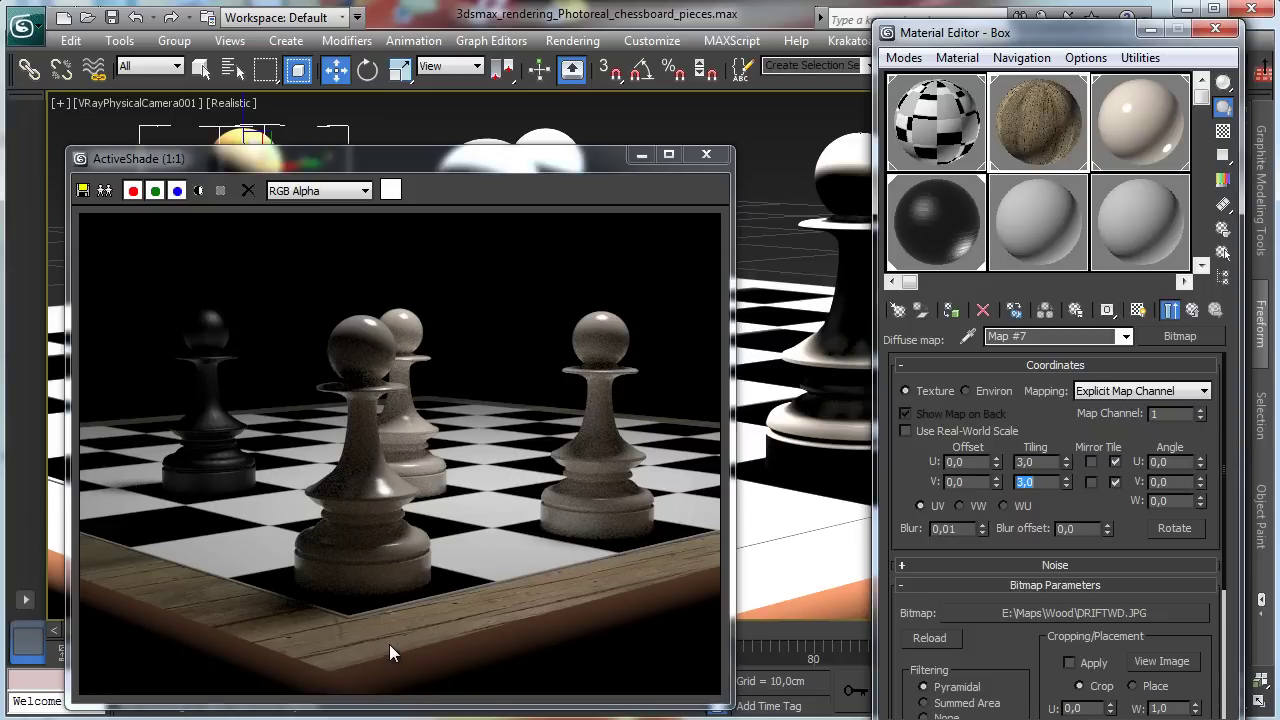
# Enable Fresnel reflections on the Wood bright material and duplicate its driftwood diffuse bitmap into the Reflect map slot
pyautogui.click(1189, 310)
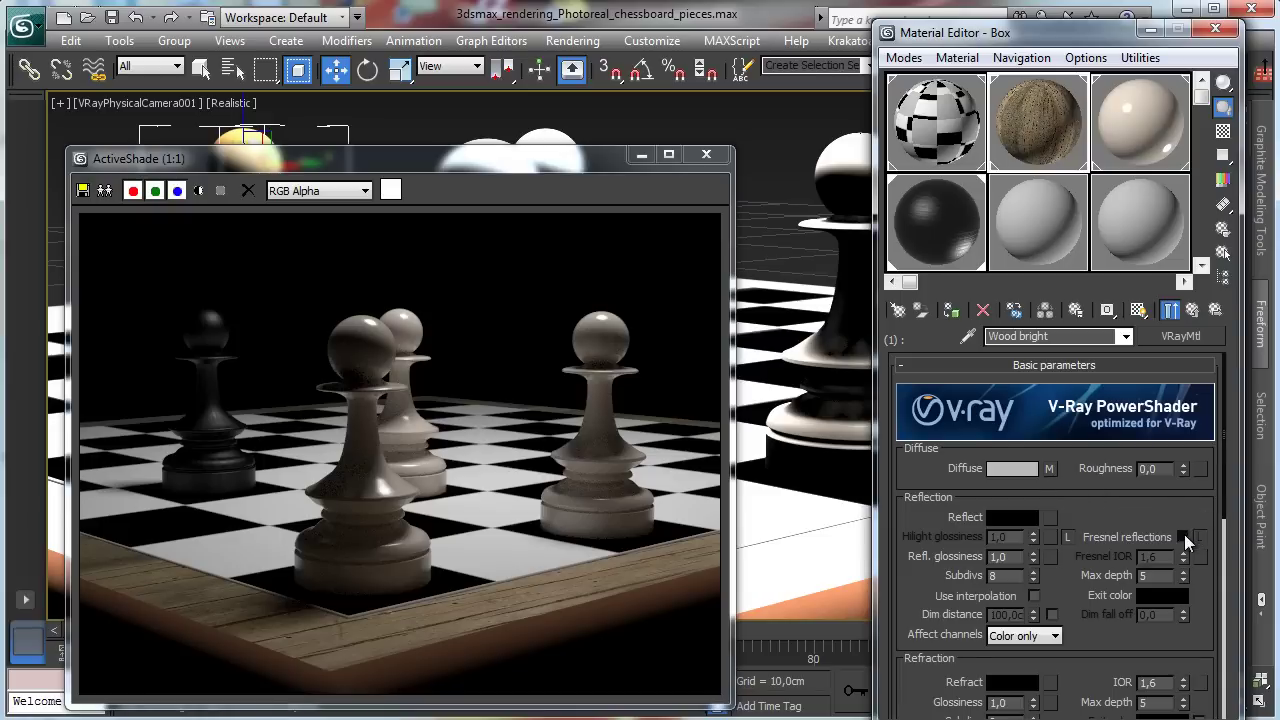
pyautogui.click(1184, 537)
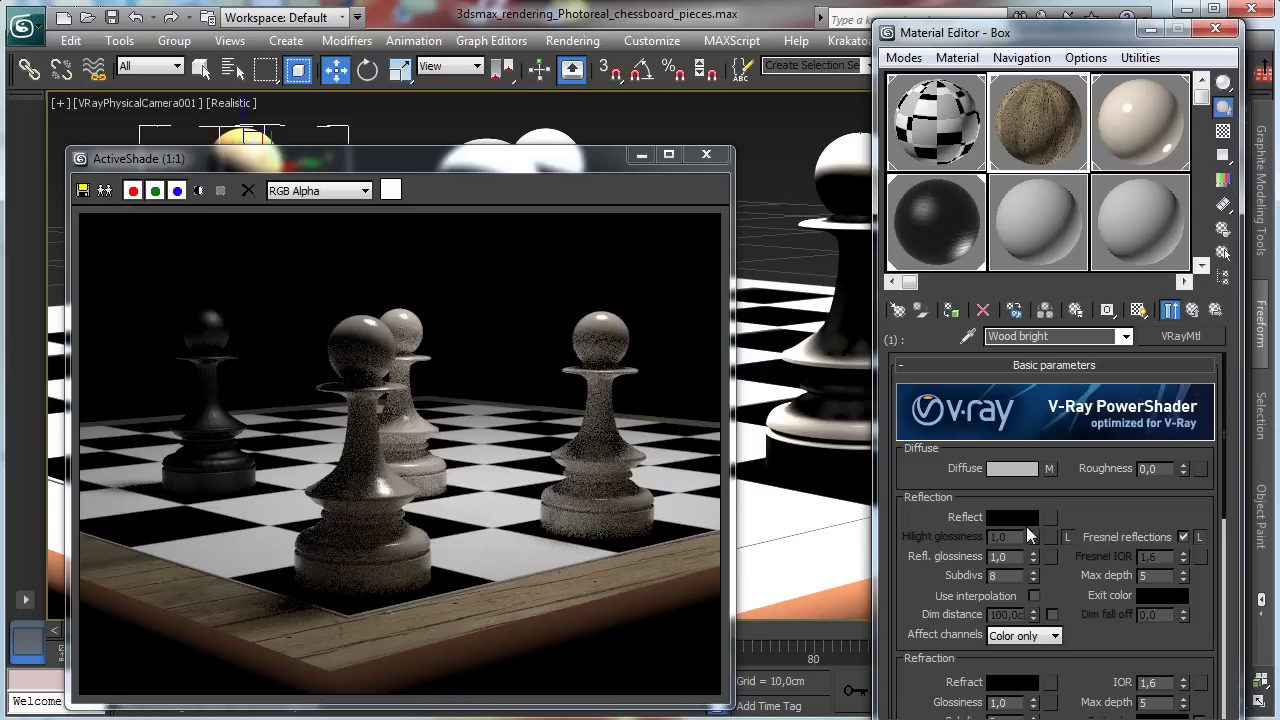
pyautogui.click(1021, 522)
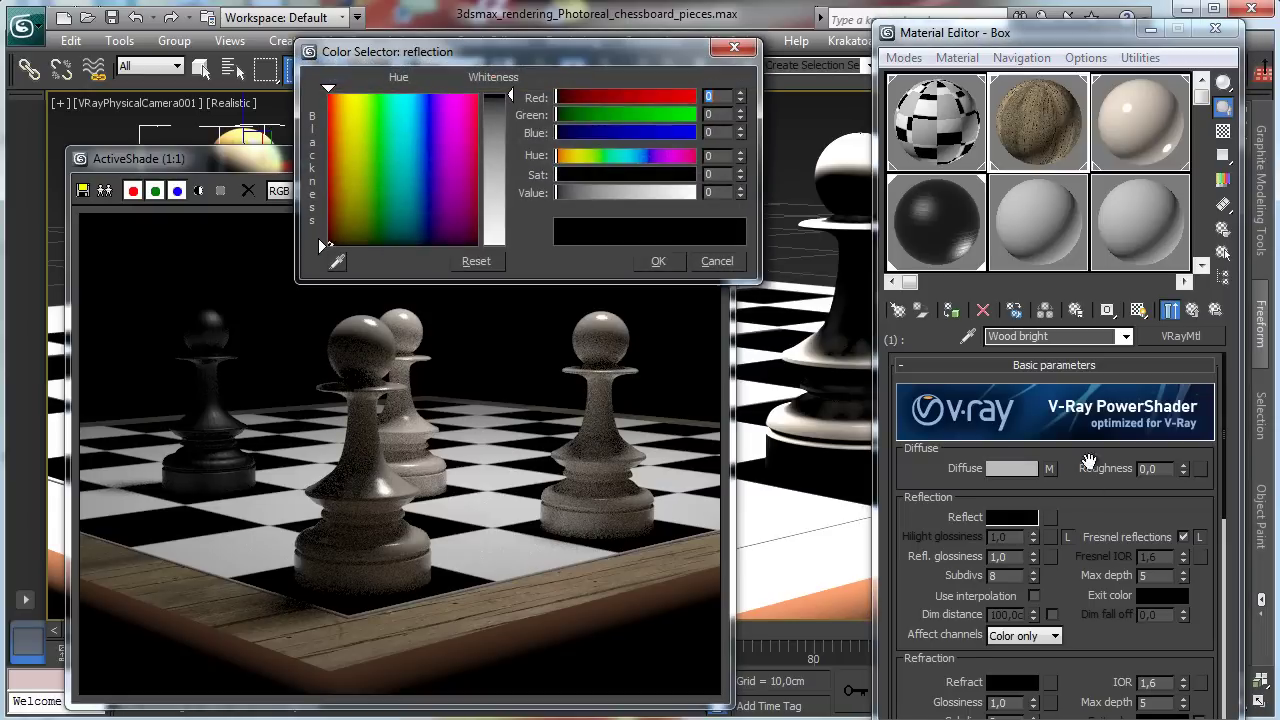
pyautogui.click(734, 262)
pyautogui.moveTo(1052, 522); pyautogui.dragTo(1051, 517)
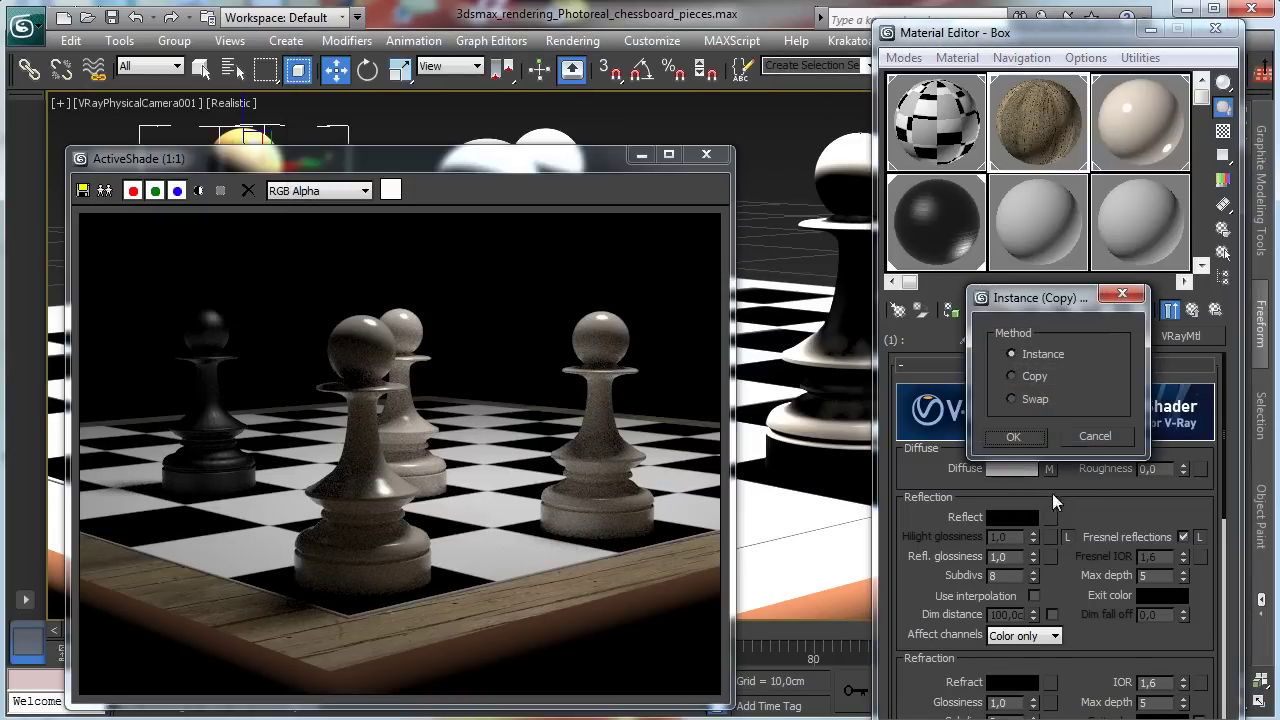
pyautogui.click(1015, 437)
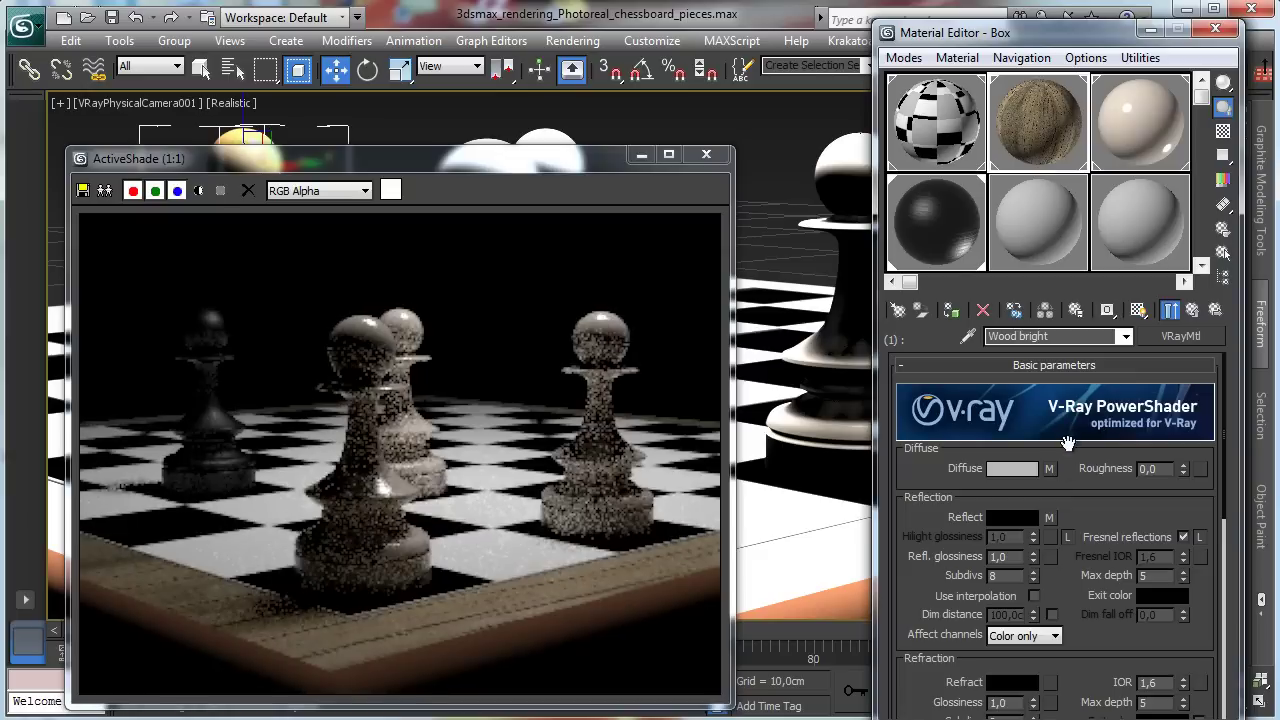
# Wrap the reflect bitmap in a Color Correction map, keeping the old map as sub-map, and set its saturation to -100
pyautogui.click(1050, 517)
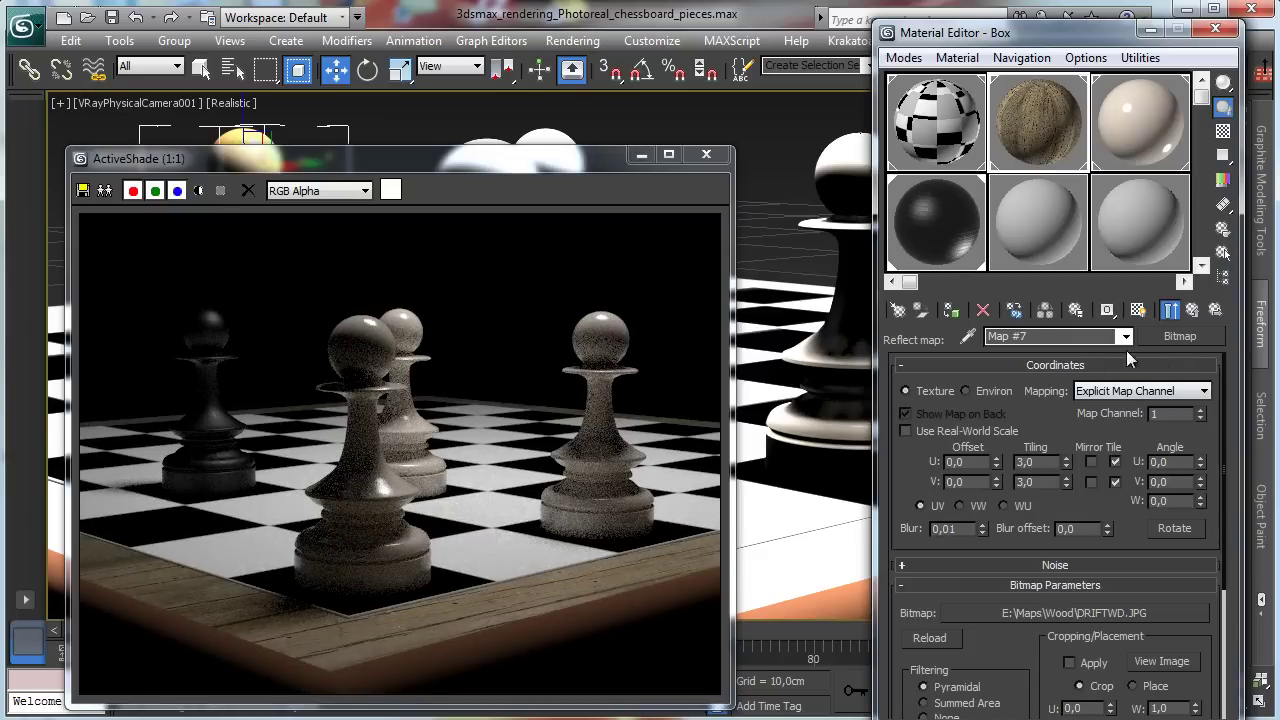
pyautogui.click(1175, 336)
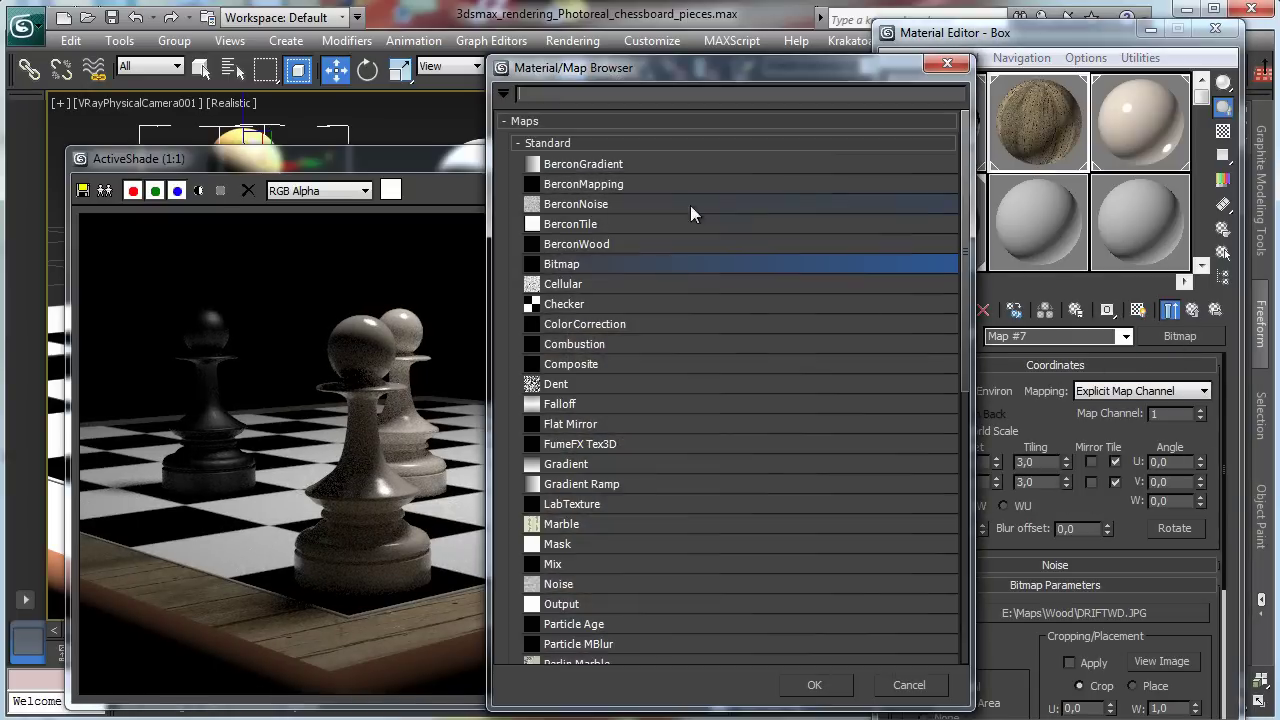
pyautogui.doubleClick(592, 325)
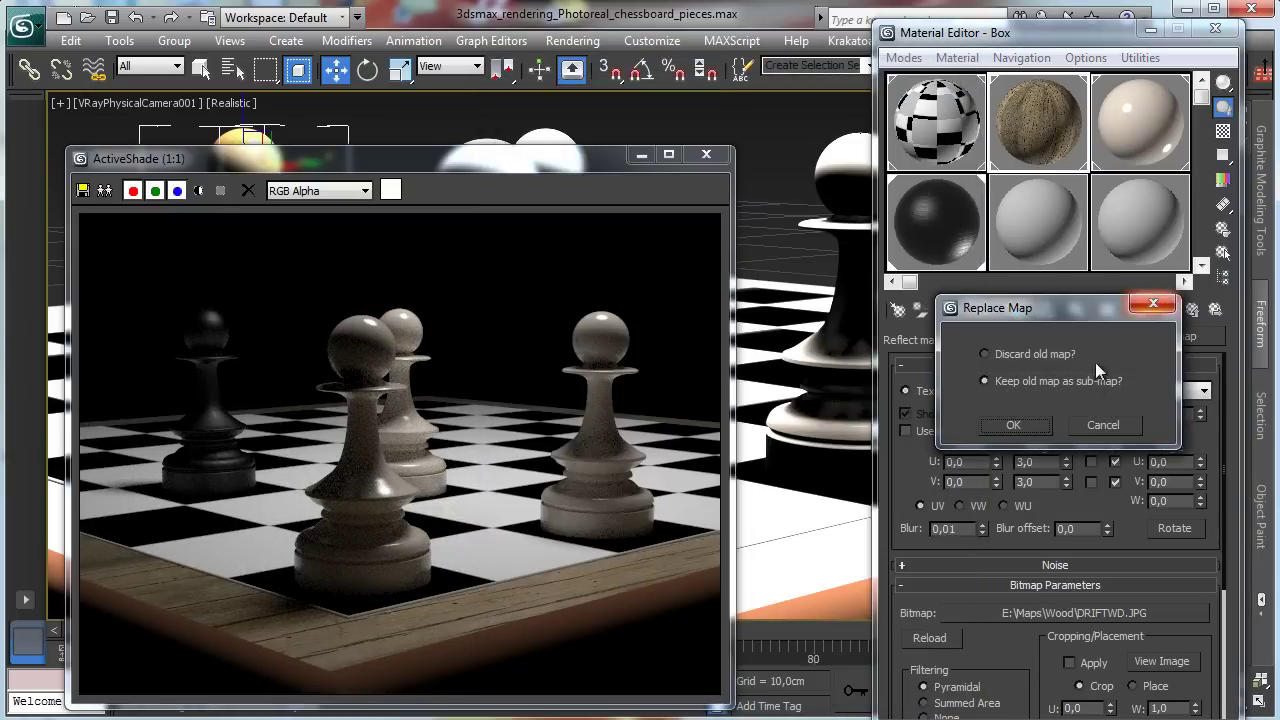
pyautogui.click(1016, 422)
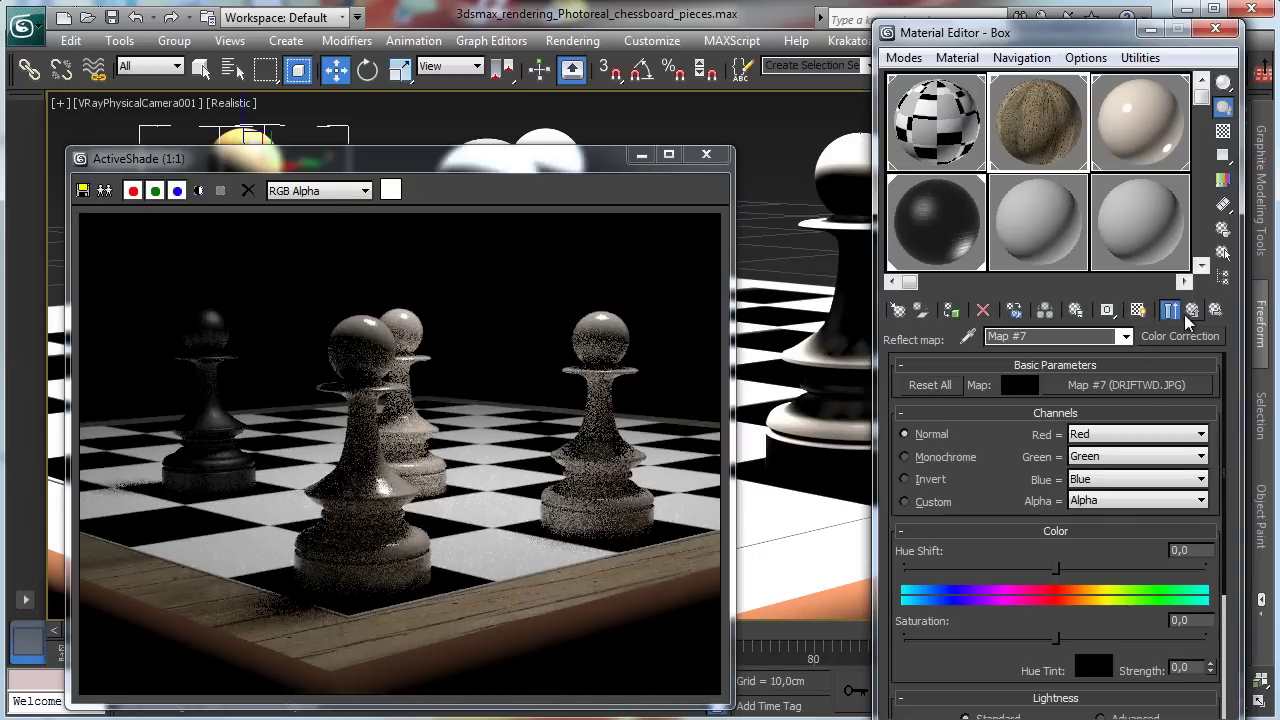
pyautogui.moveTo(1056, 636); pyautogui.dragTo(905, 636)
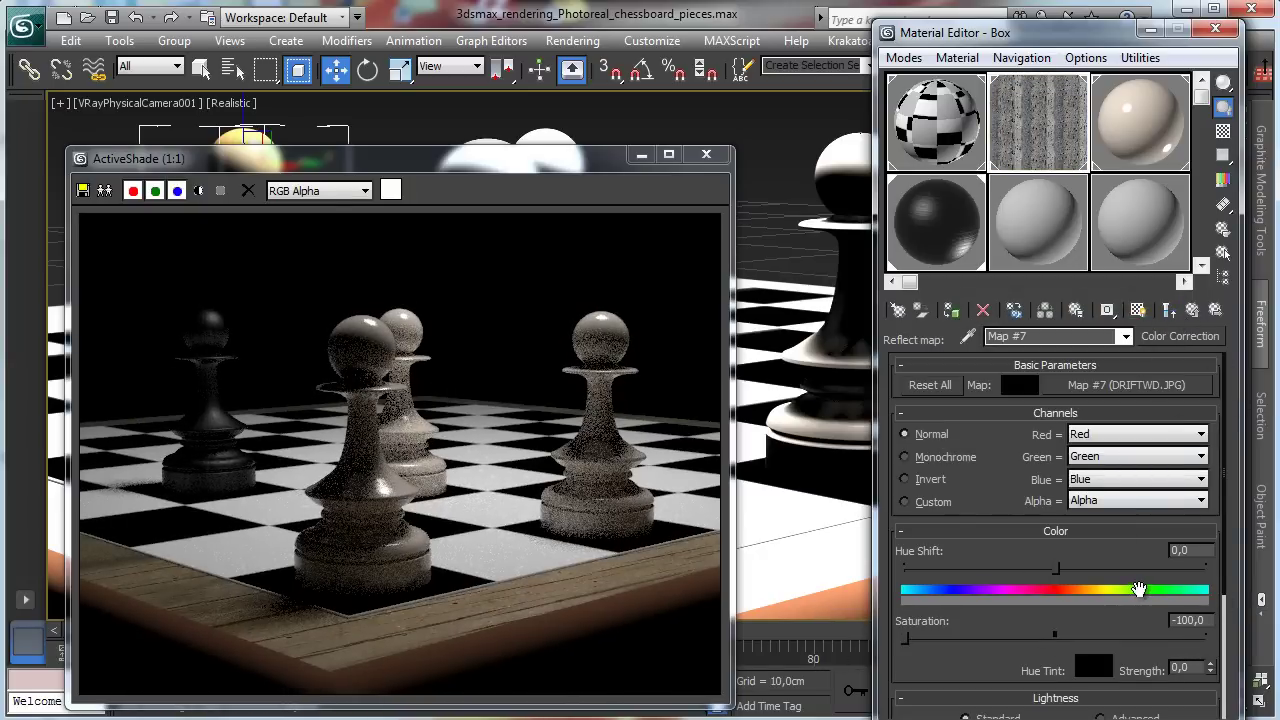
pyautogui.click(1192, 311)
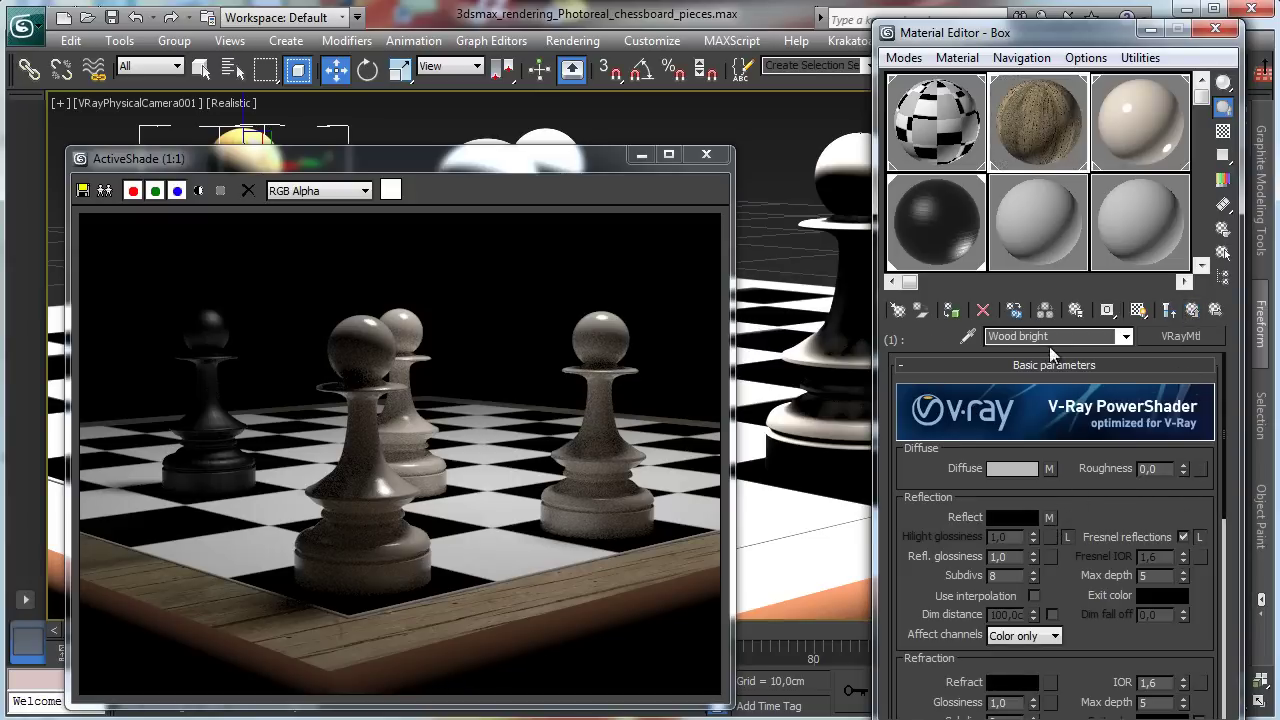
# Raise the brightness of the reflect Color Correction map to about 48
pyautogui.click(1049, 518)
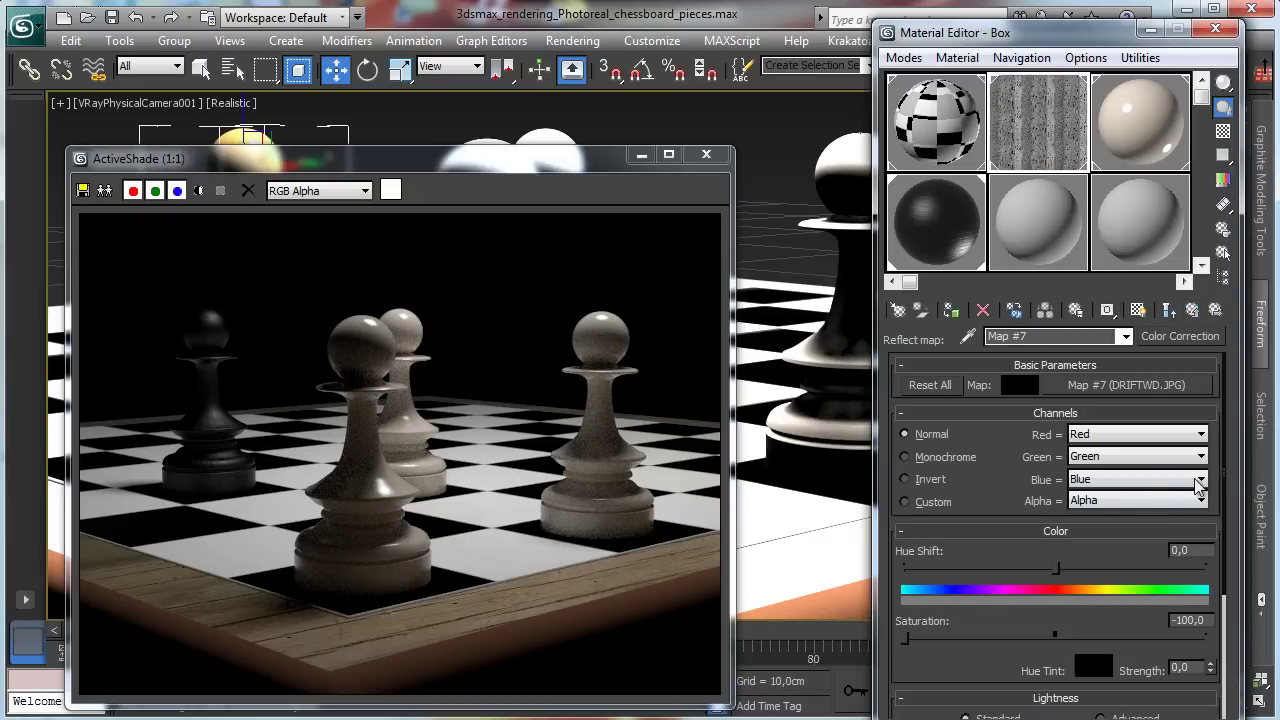
pyautogui.scroll(-3, 1094, 634)
pyautogui.moveTo(1105, 633); pyautogui.dragTo(1128, 640)
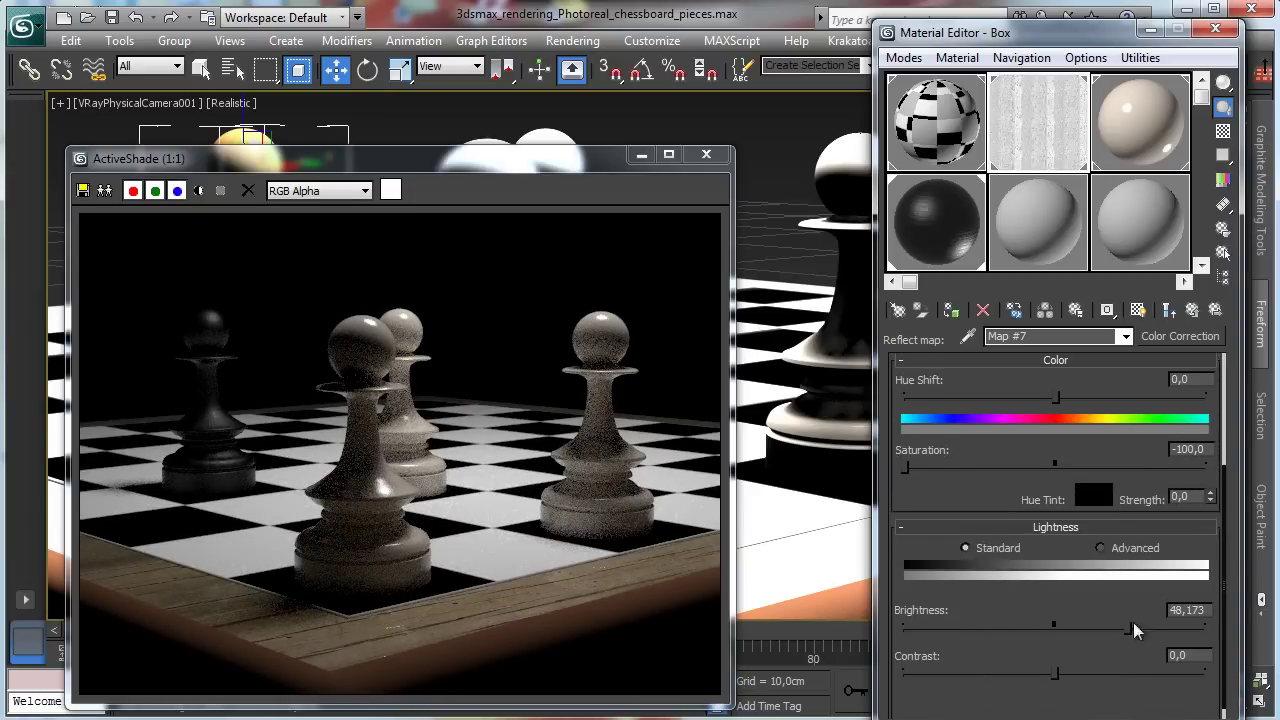
pyautogui.click(1170, 310)
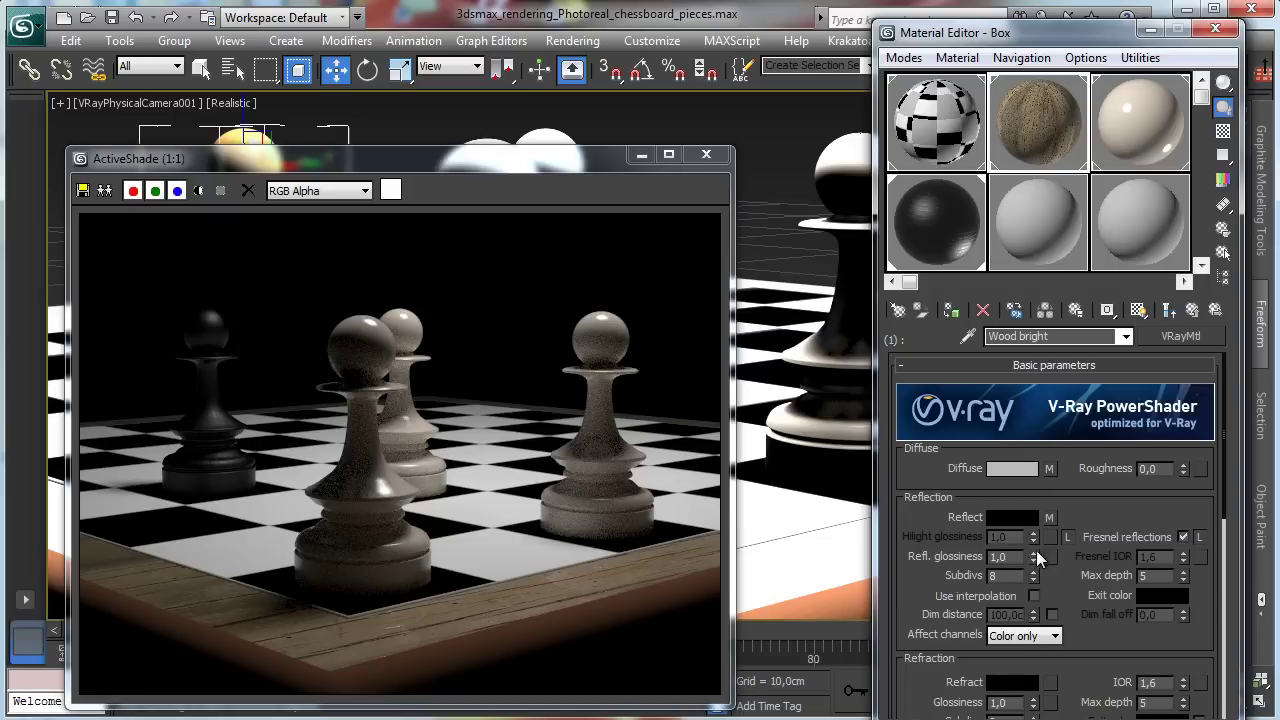
# Set Wood bright's reflection glossiness to 0,68 and copy the reflect Color Correction map into the glossiness slot
pyautogui.moveTo(1034, 558); pyautogui.dragTo(1034, 588)
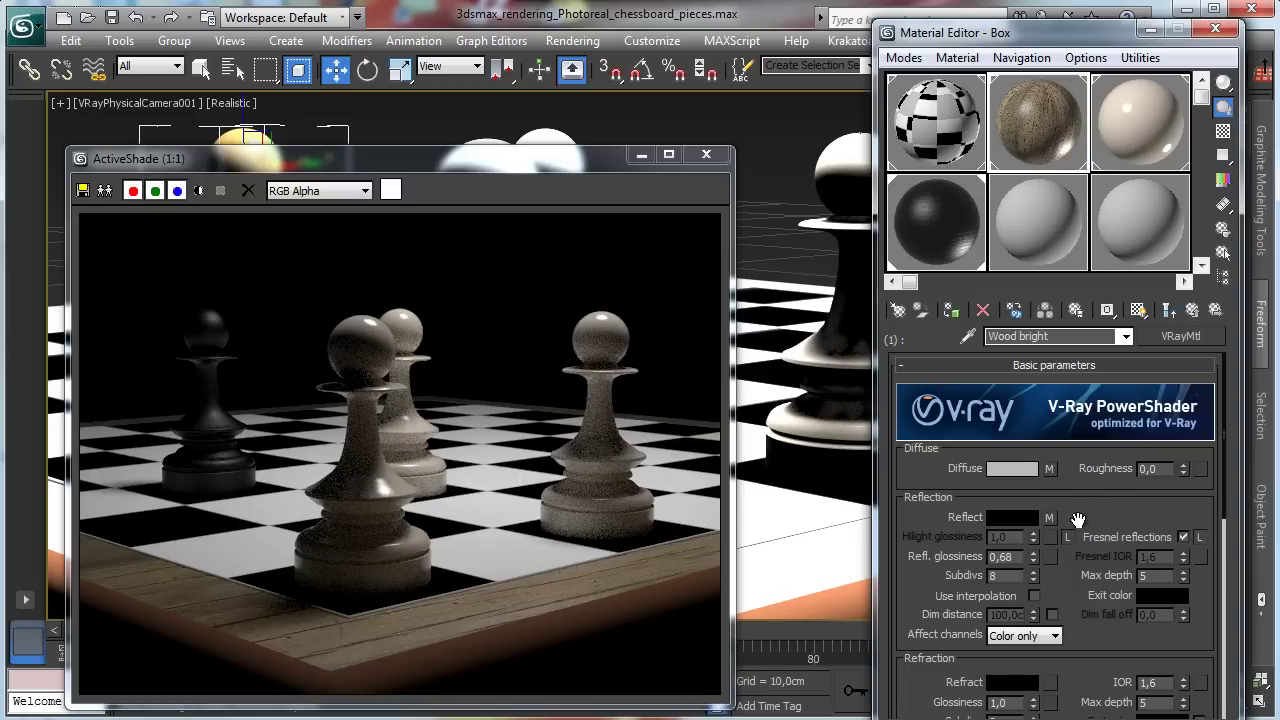
pyautogui.moveTo(1050, 518); pyautogui.dragTo(1066, 550)
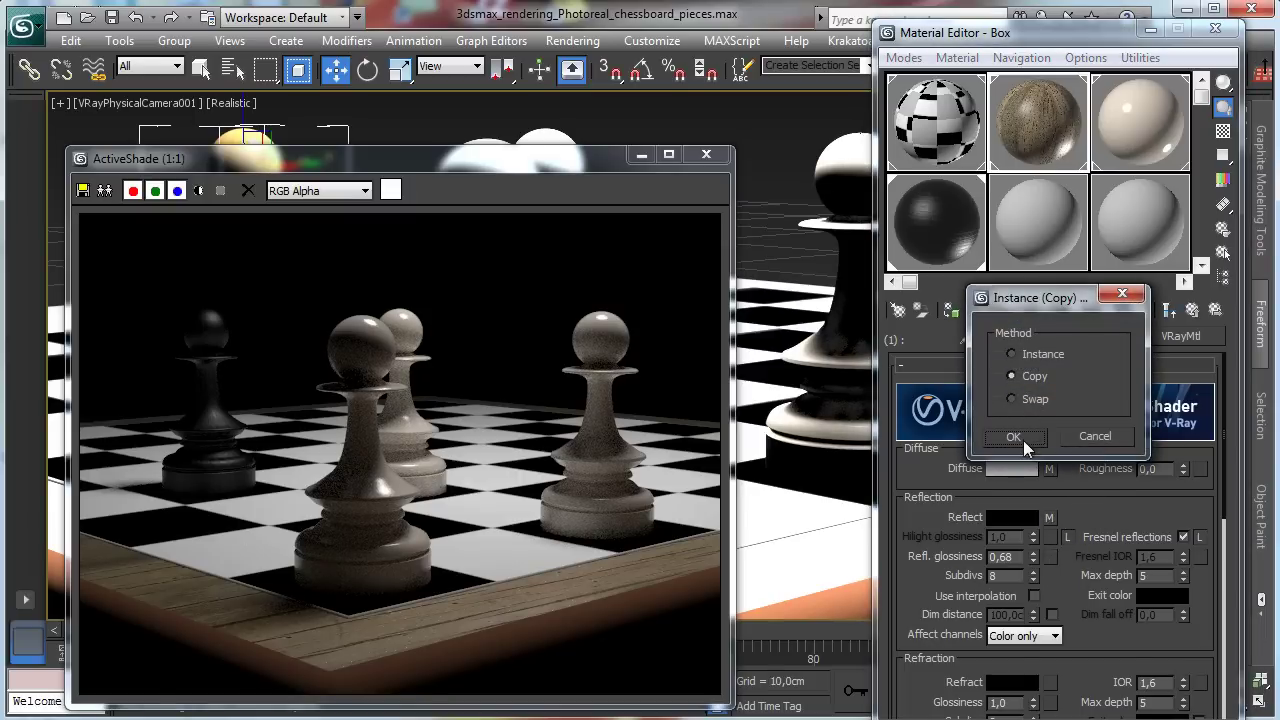
pyautogui.click(1013, 437)
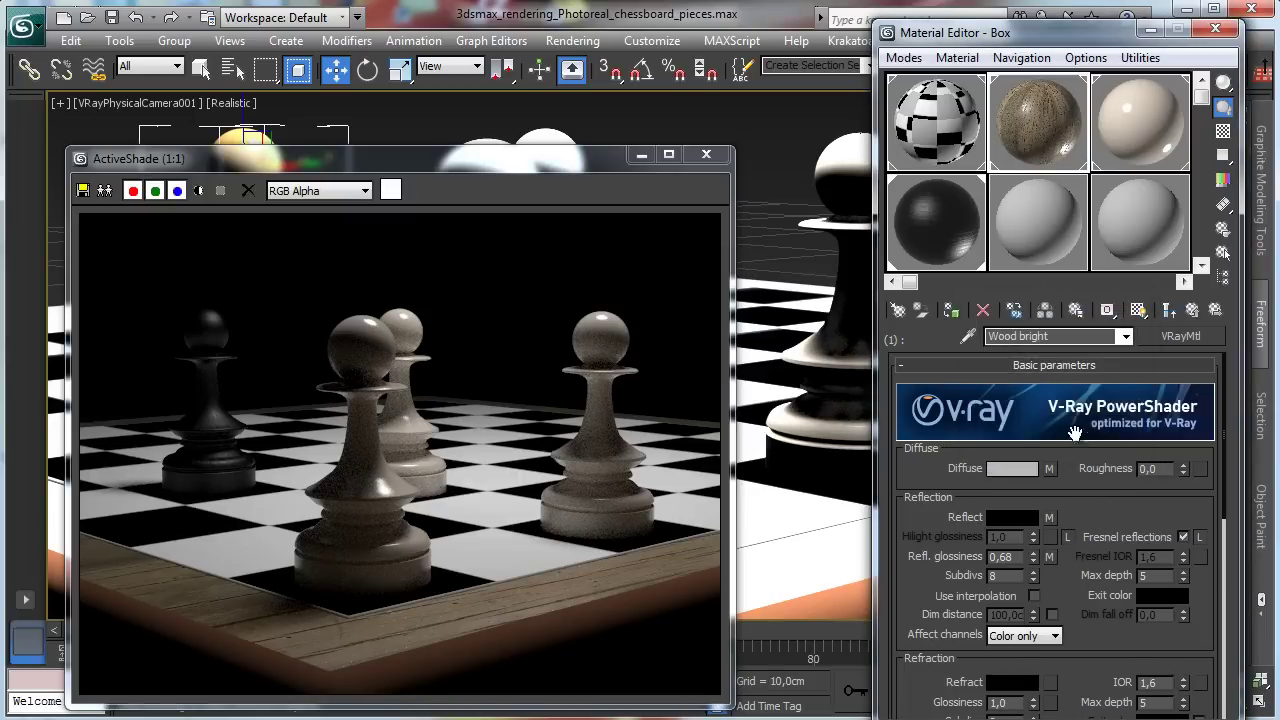
# Set the glossiness Color Correction map's brightness to about 76,7 and its contrast to about 19,6
pyautogui.click(1047, 554)
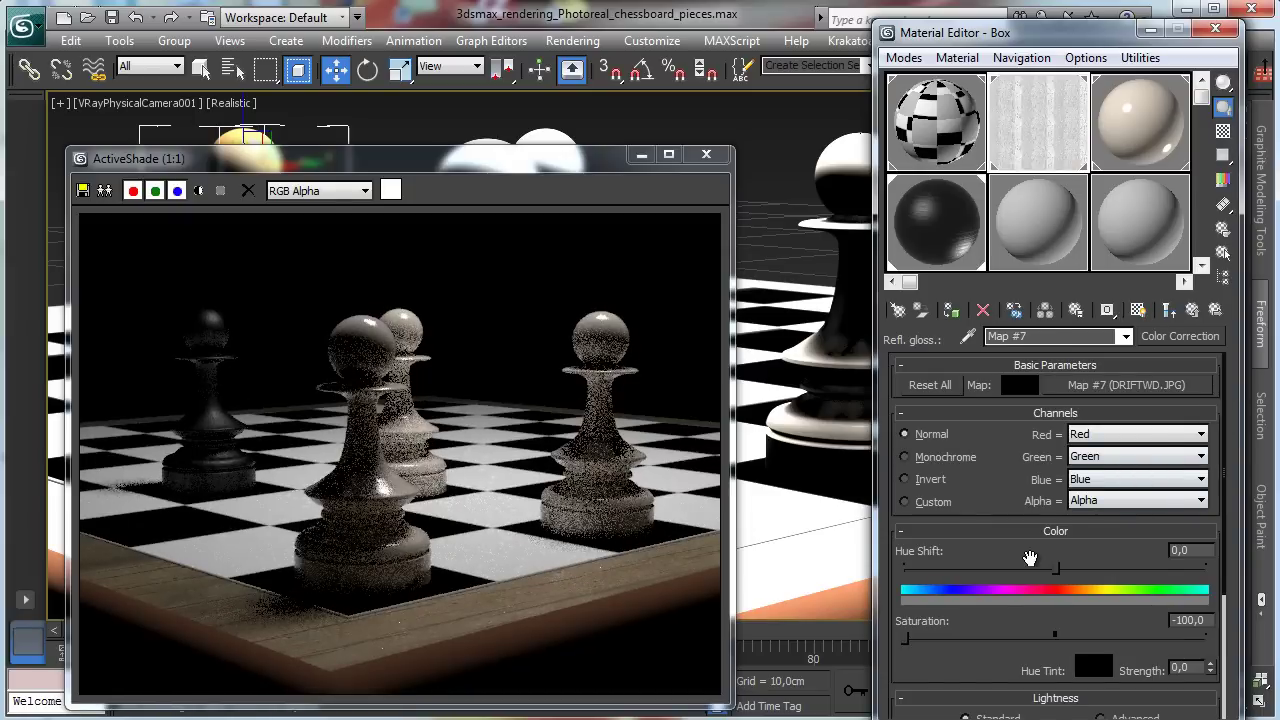
pyautogui.scroll(-4, 1030, 557)
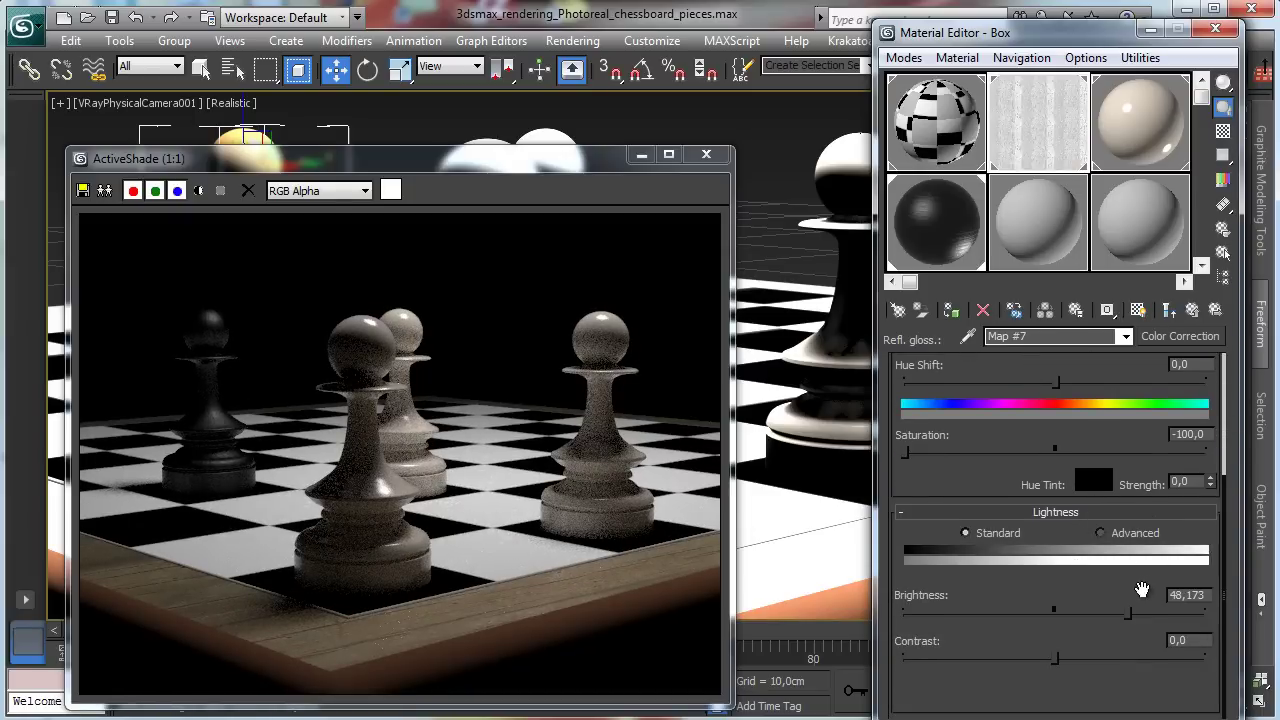
pyautogui.moveTo(1130, 612); pyautogui.dragTo(1165, 620)
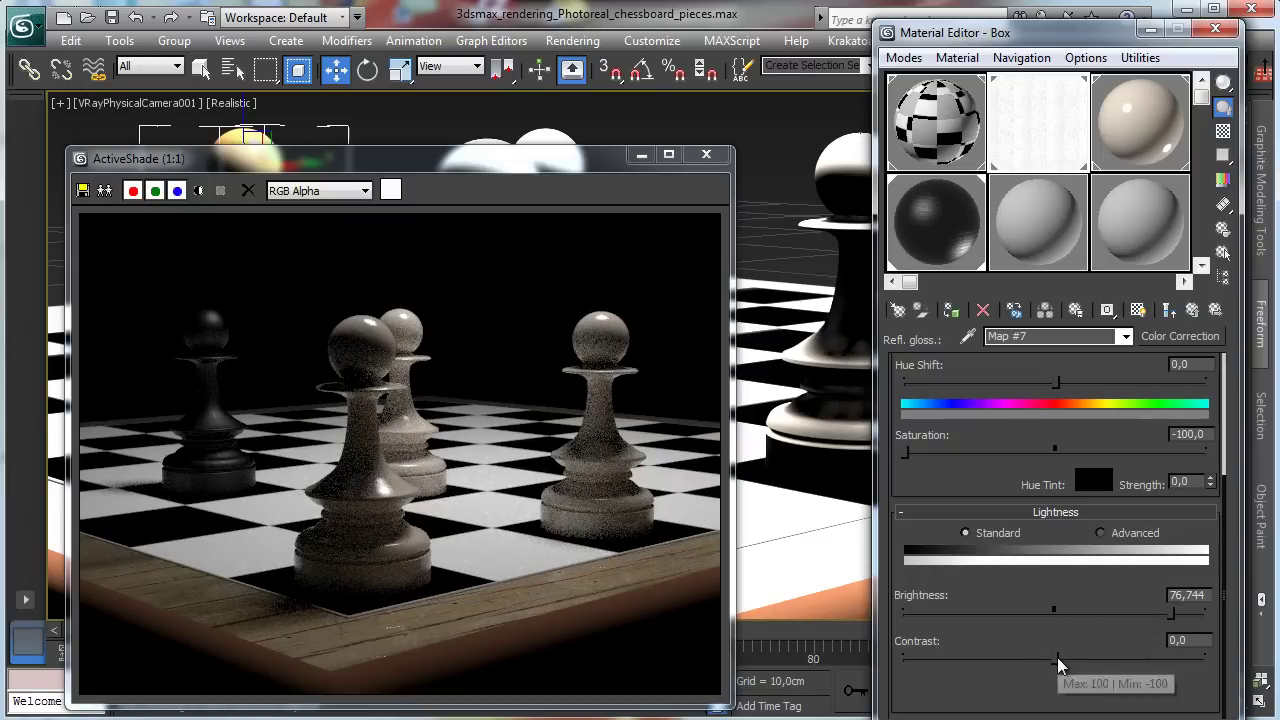
pyautogui.moveTo(1056, 660); pyautogui.dragTo(1096, 665)
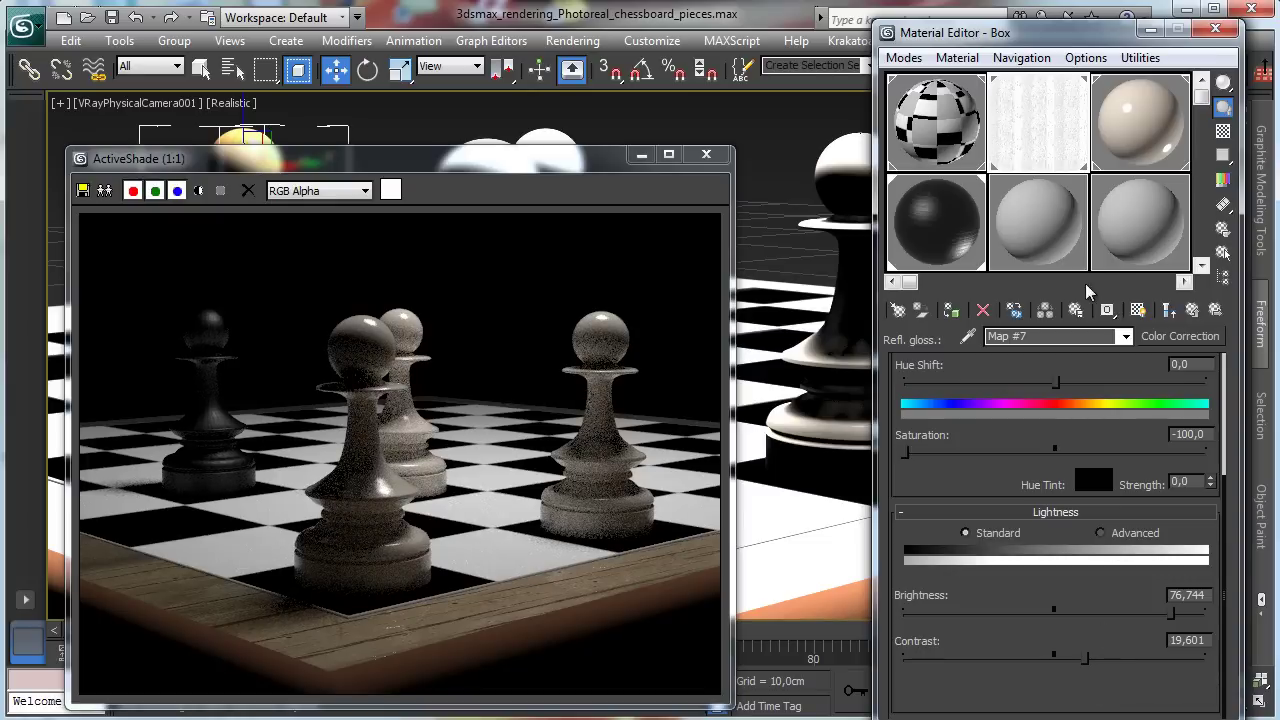
pyautogui.click(1168, 310)
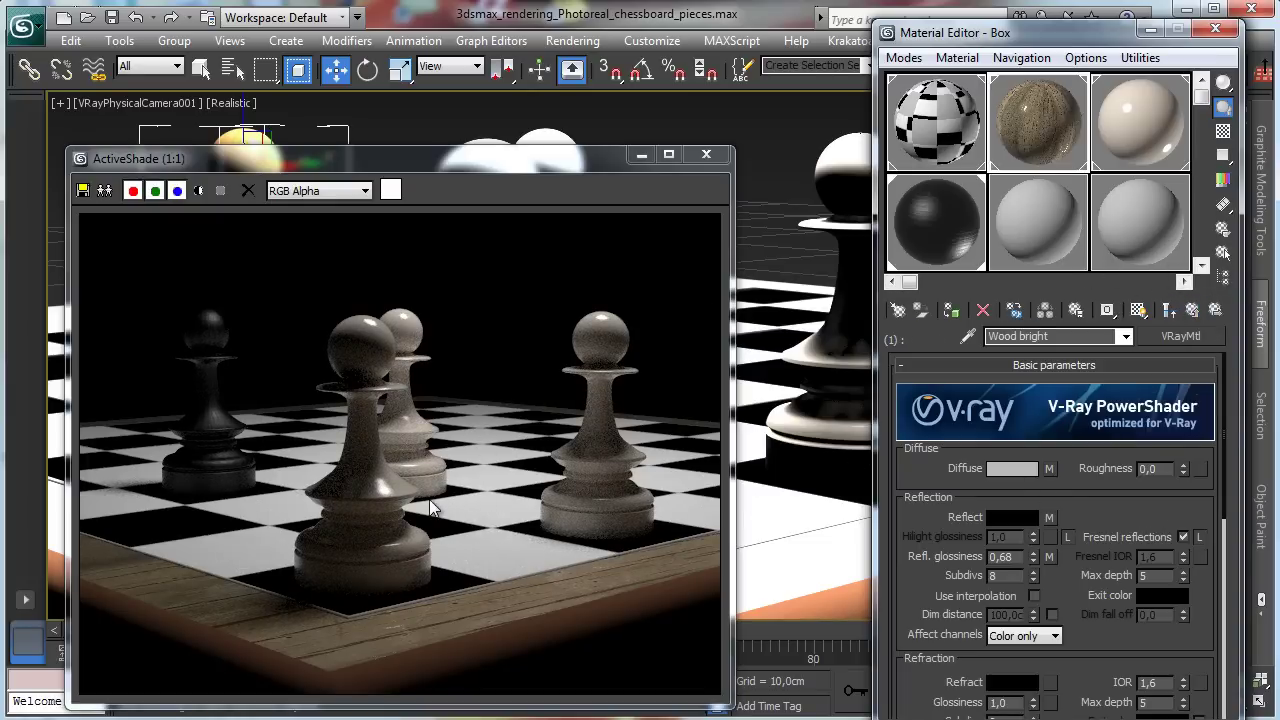
# Move the foreground pawn slightly toward the camera so it stands in front of the pawn behind it, and bring back the ActiveShade preview
pyautogui.click(1049, 557)
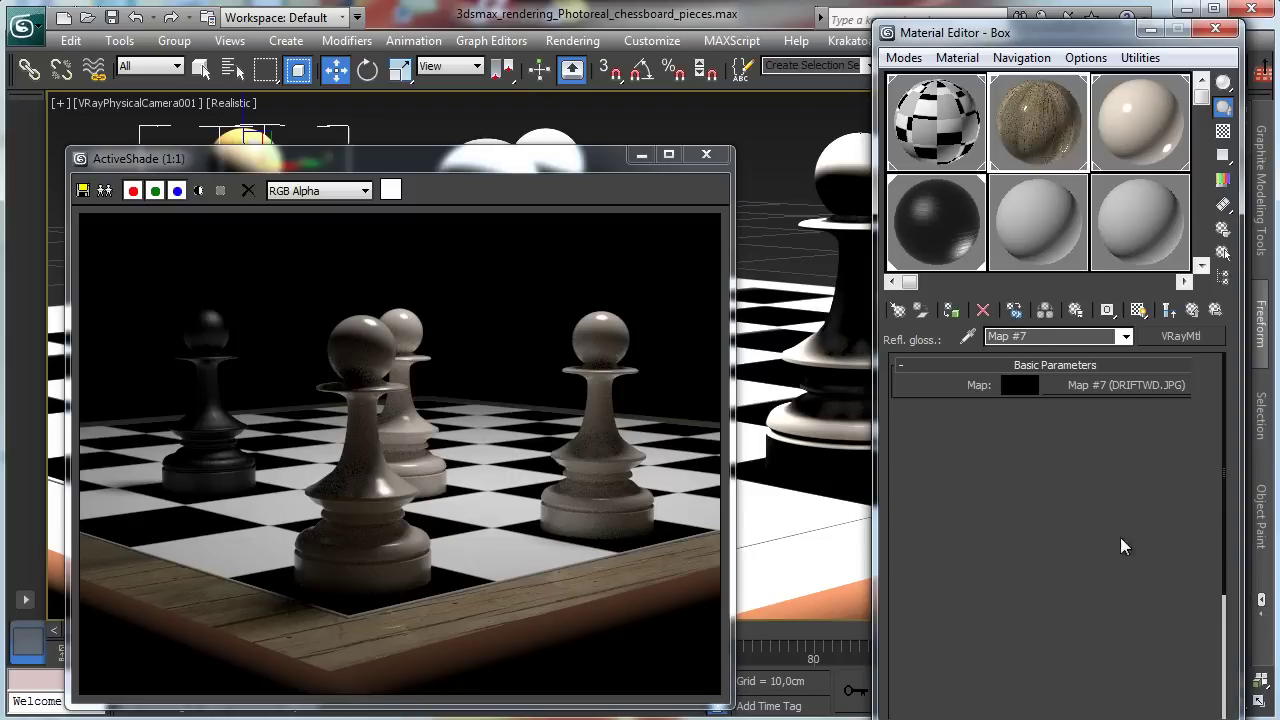
pyautogui.click(641, 155)
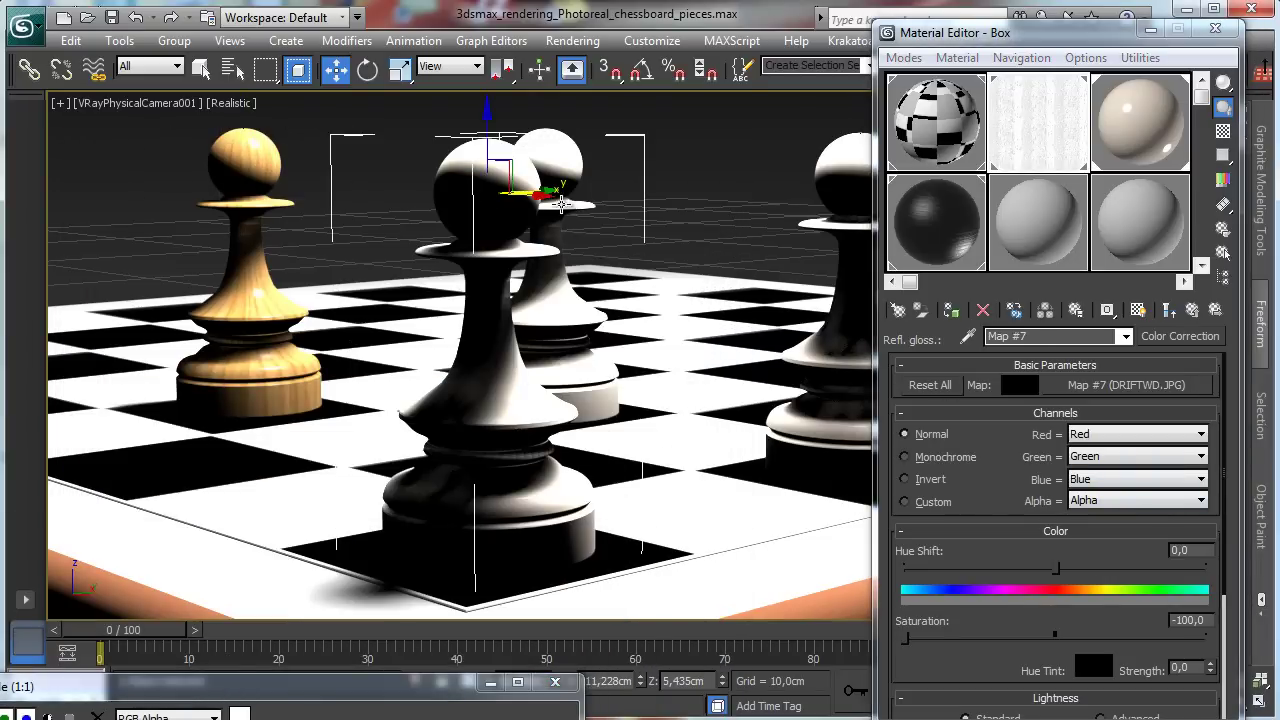
pyautogui.moveTo(562, 204); pyautogui.dragTo(590, 200)
pyautogui.click(517, 681)
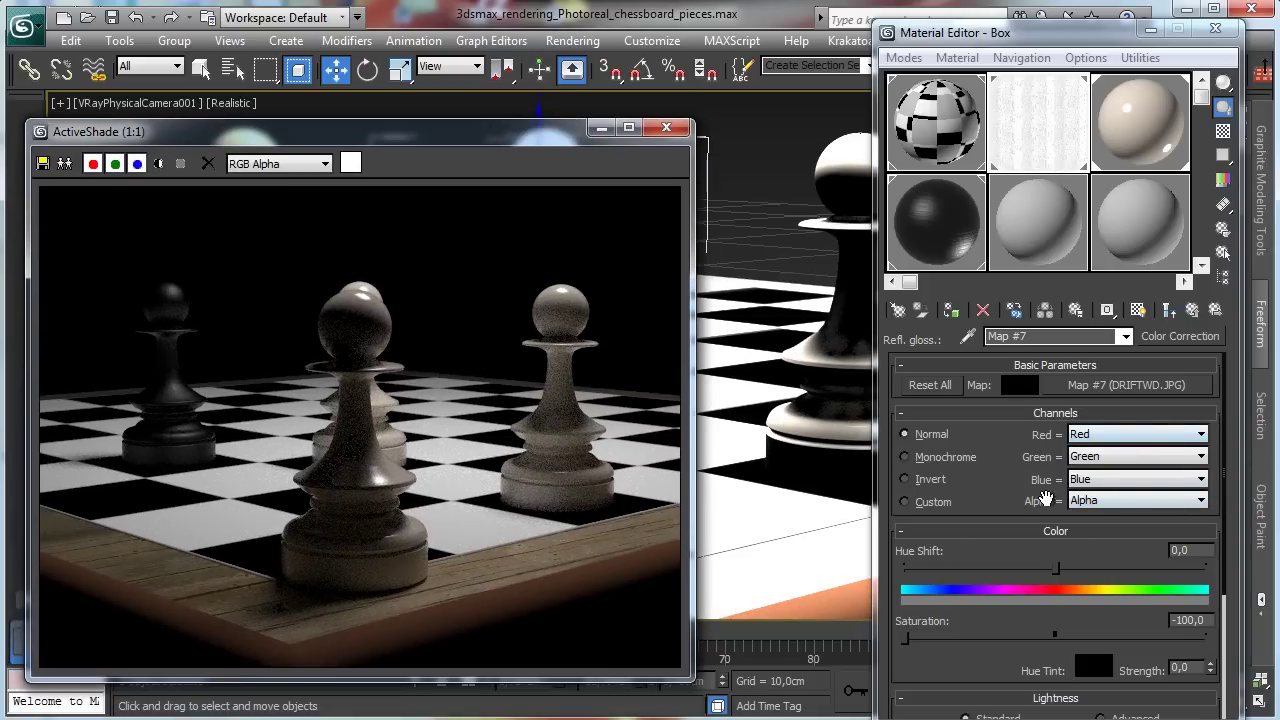
# Disable the Reflect and RGlossiness maps of the Wood bright material while leaving them assigned
pyautogui.scroll(-3, 1045, 497)
pyautogui.click(1192, 311)
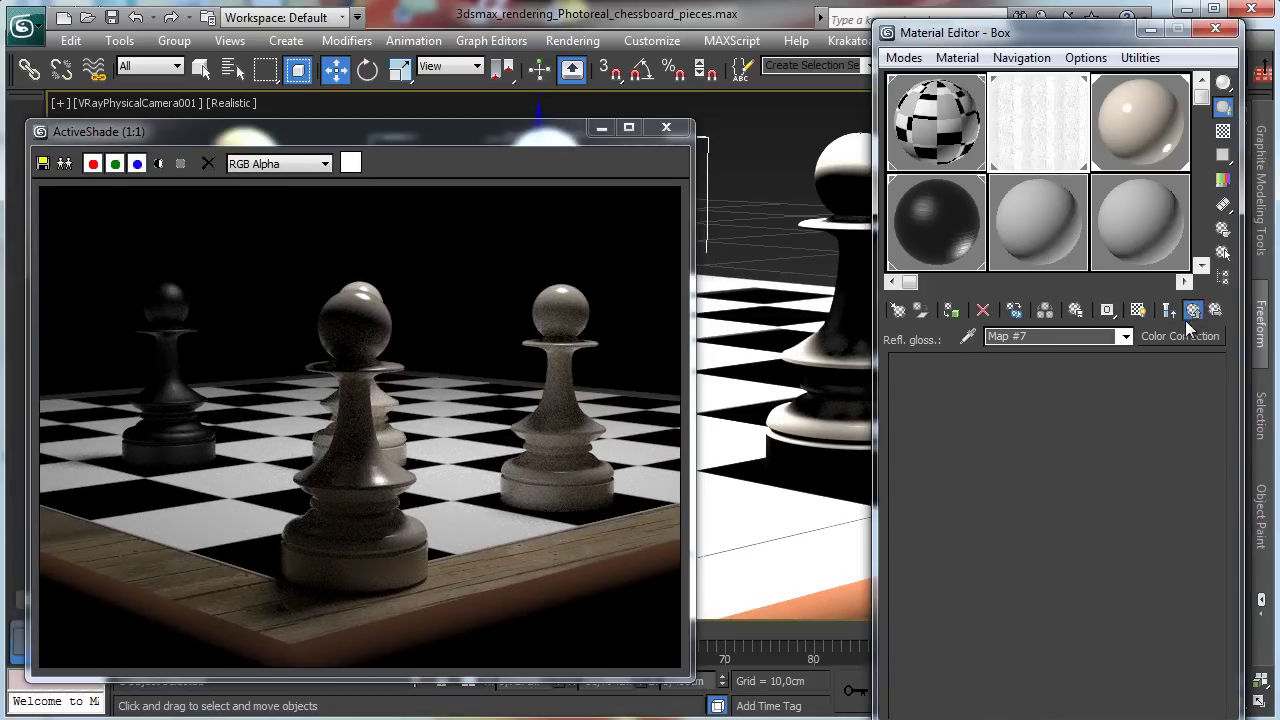
pyautogui.scroll(-5, 1088, 382)
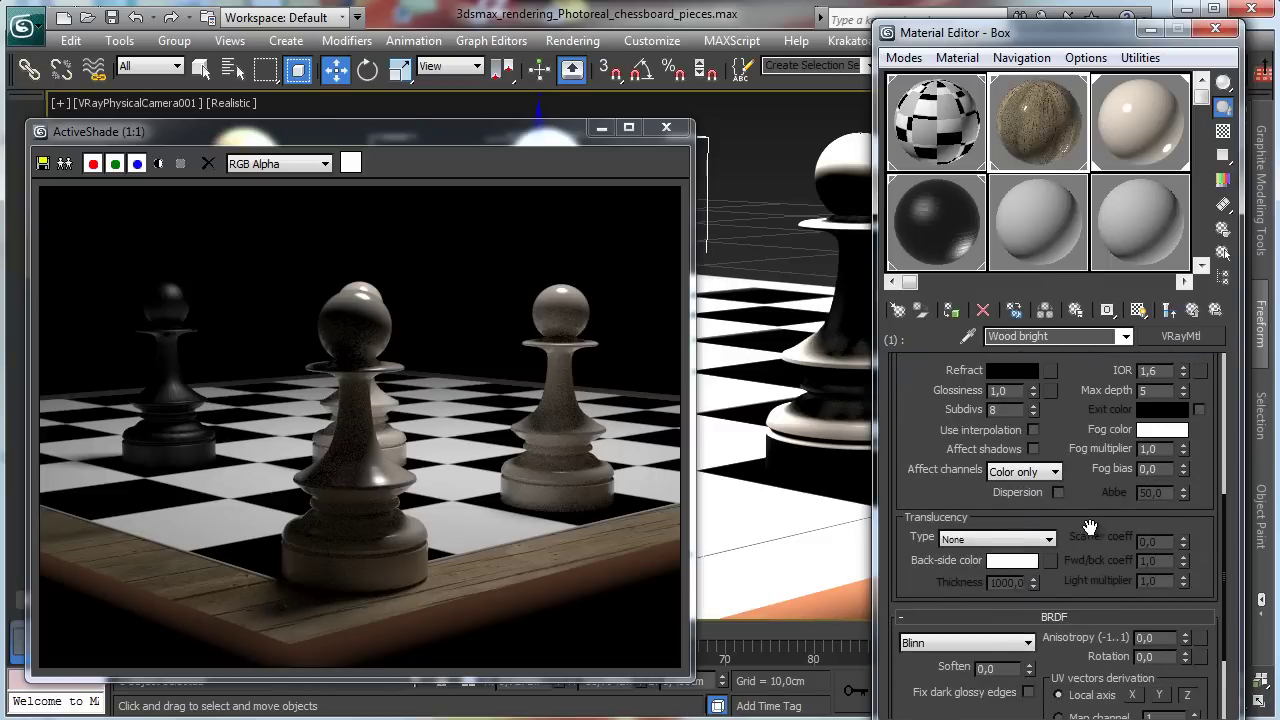
pyautogui.scroll(-4, 1090, 527)
pyautogui.click(1087, 647)
pyautogui.scroll(-8, 1078, 535)
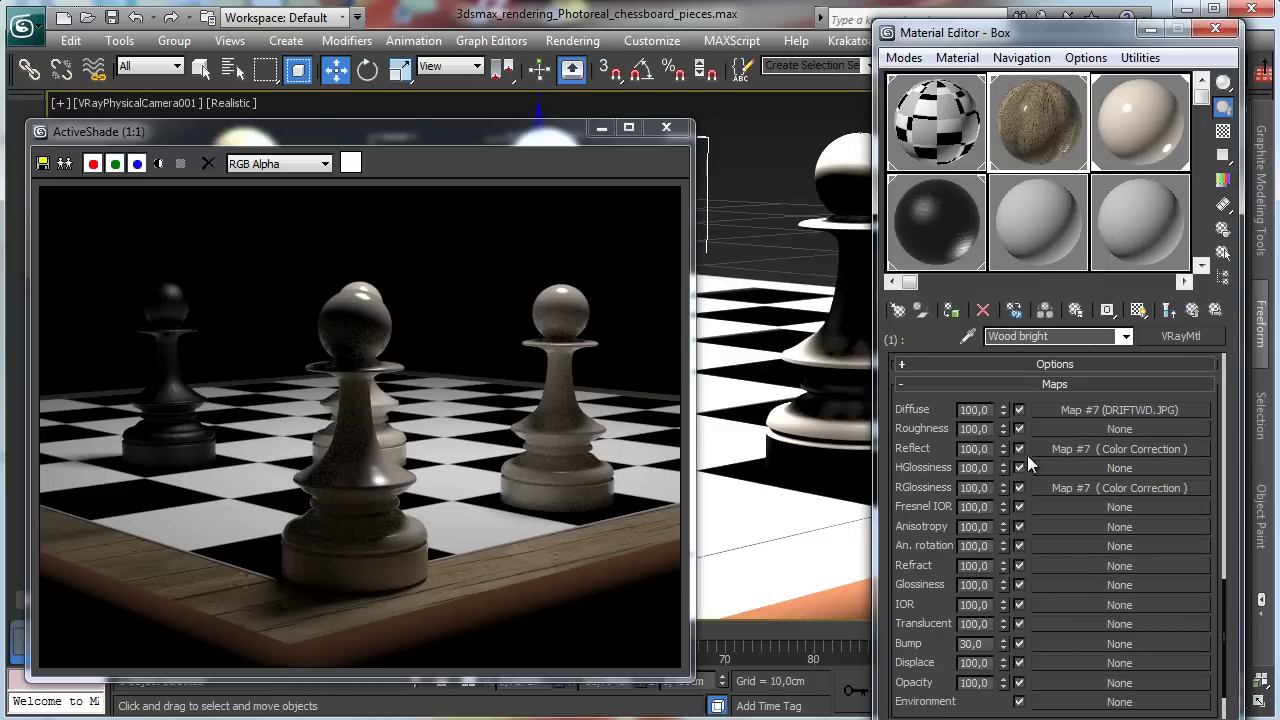
pyautogui.scroll(10, 1027, 462)
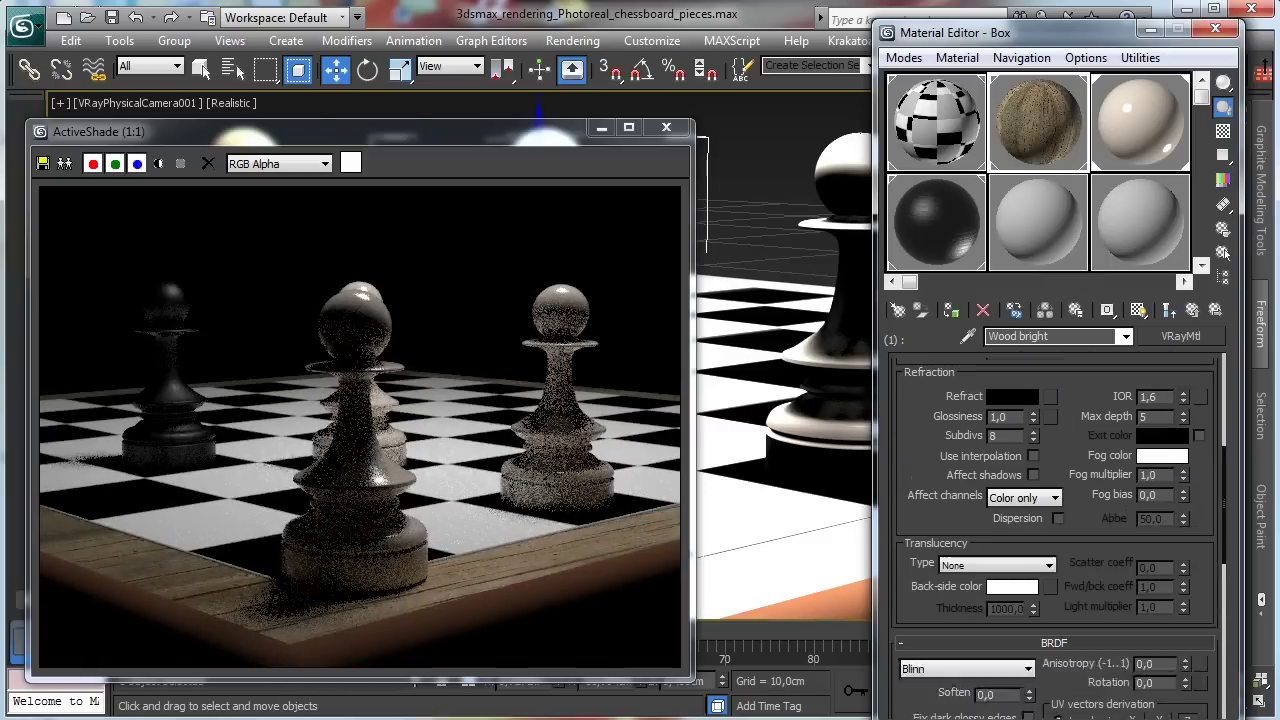
pyautogui.scroll(6, 1048, 413)
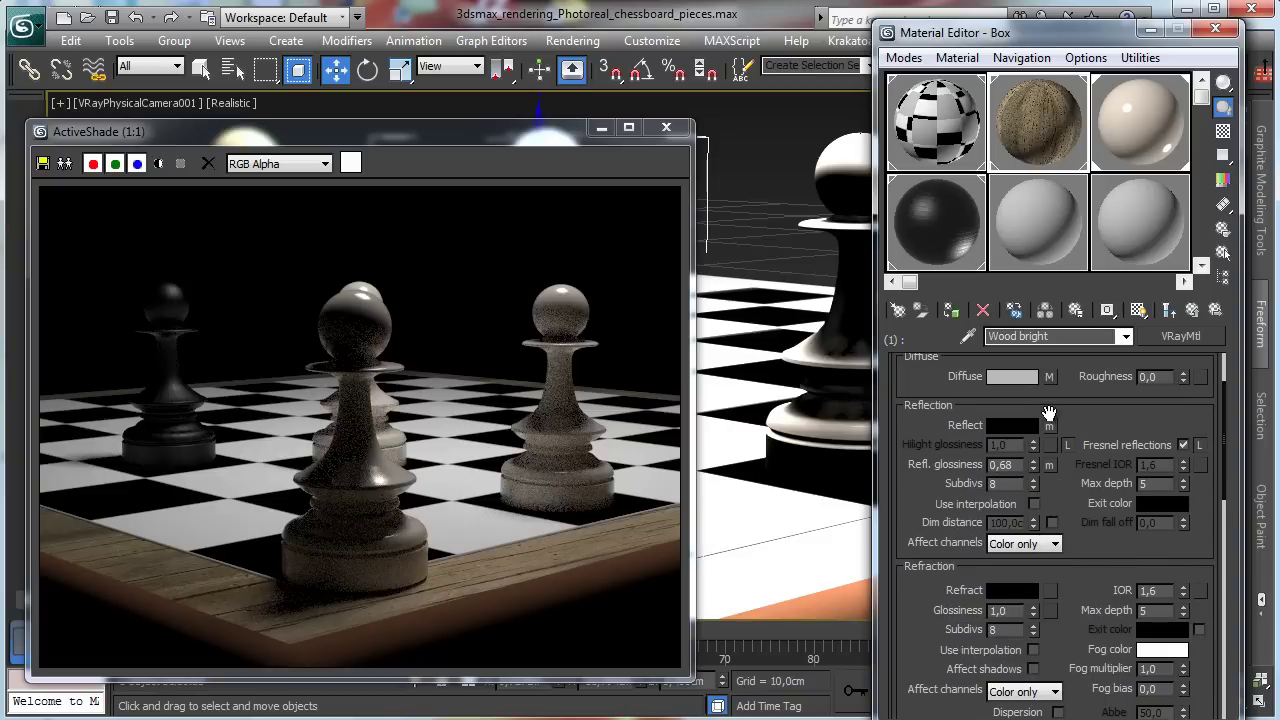
# Set Wood bright's reflect color to pure white (255)
pyautogui.click(1012, 425)
pyautogui.moveTo(556, 192); pyautogui.dragTo(692, 192)
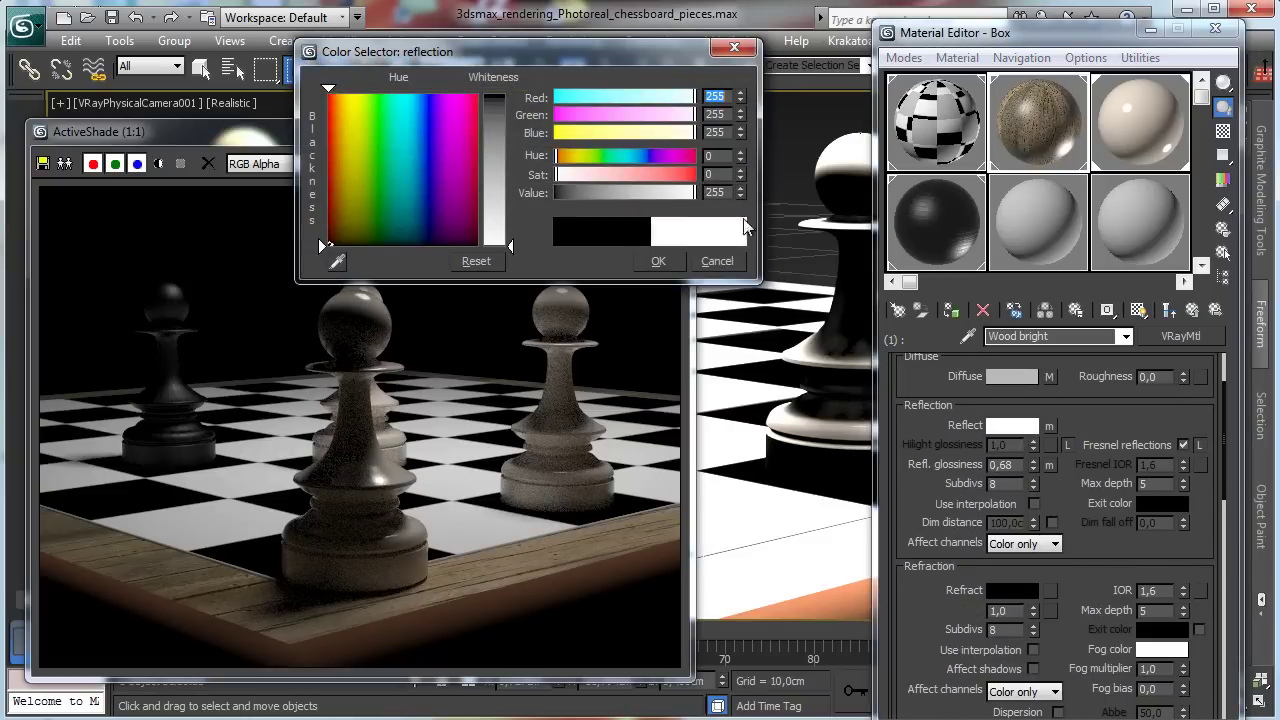
pyautogui.click(657, 261)
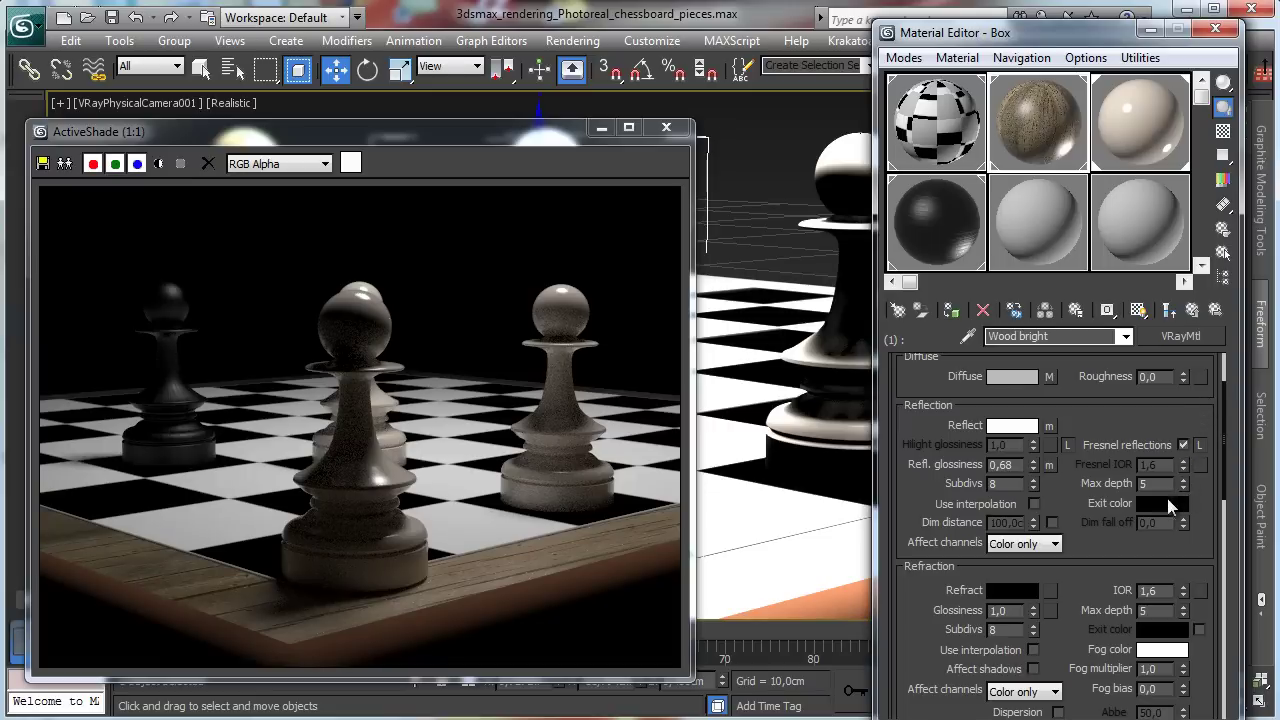
# Raise Wood bright's reflection glossiness to 1,0 and compare the wood frame with Fresnel reflections off and on again
pyautogui.click(1183, 445)
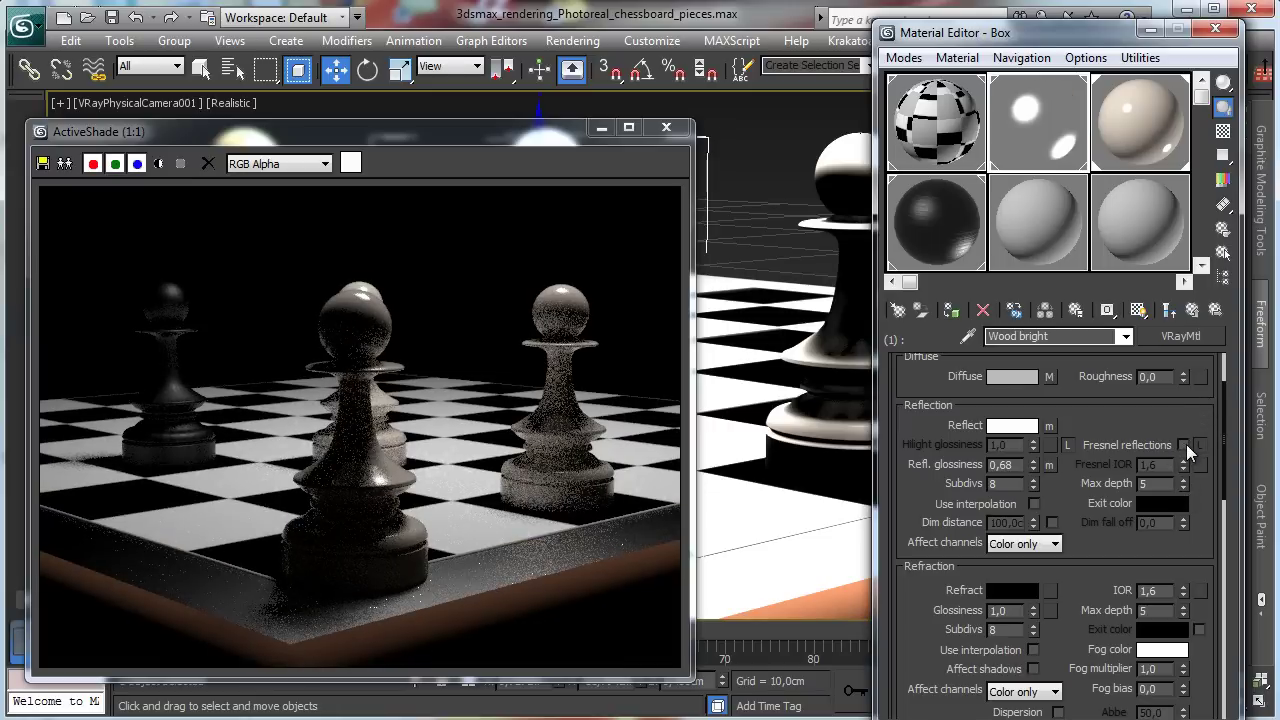
pyautogui.moveTo(1033, 466); pyautogui.dragTo(1033, 440)
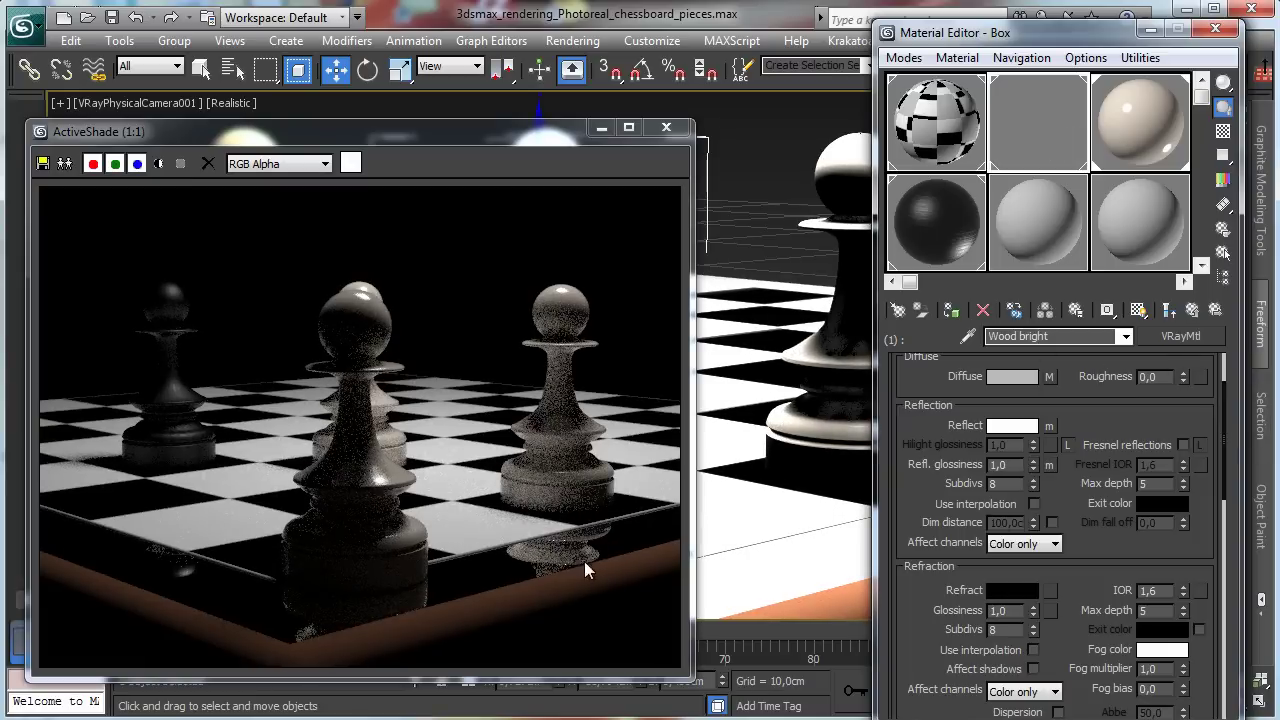
pyautogui.click(1183, 445)
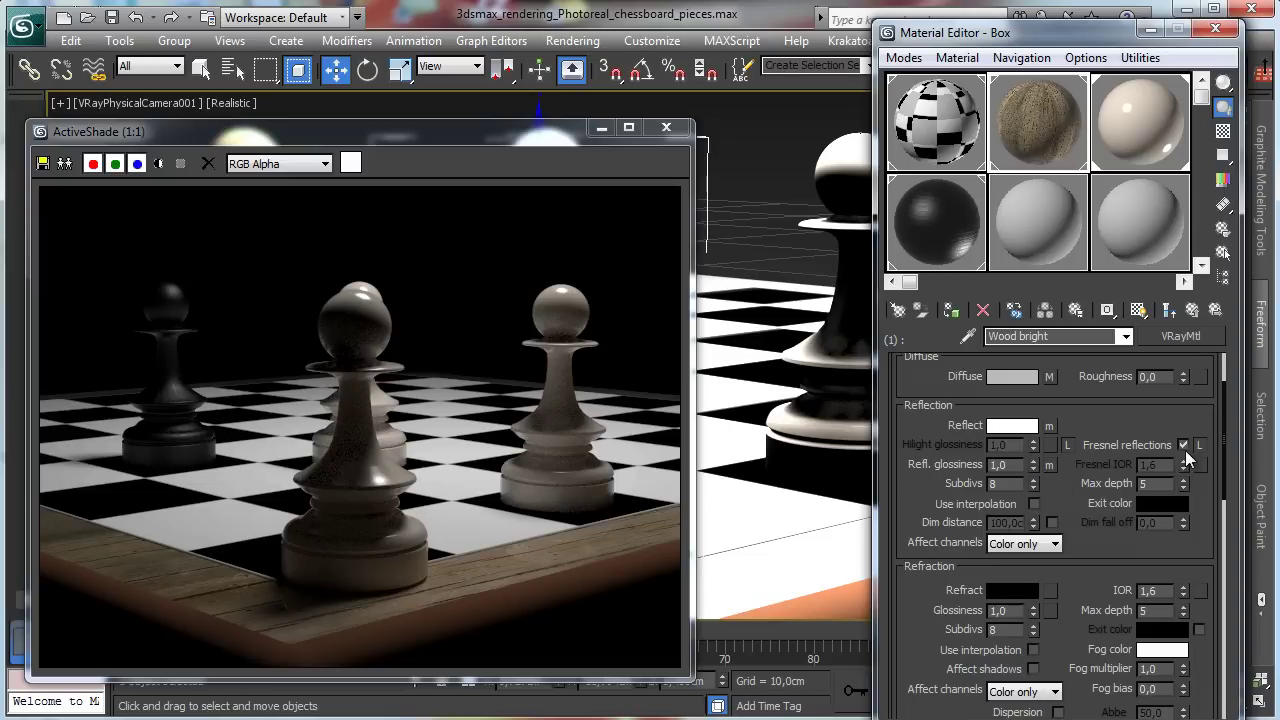
# Turn the Reflect and RGlossiness maps of the Wood bright material back on
pyautogui.scroll(-5, 1070, 505)
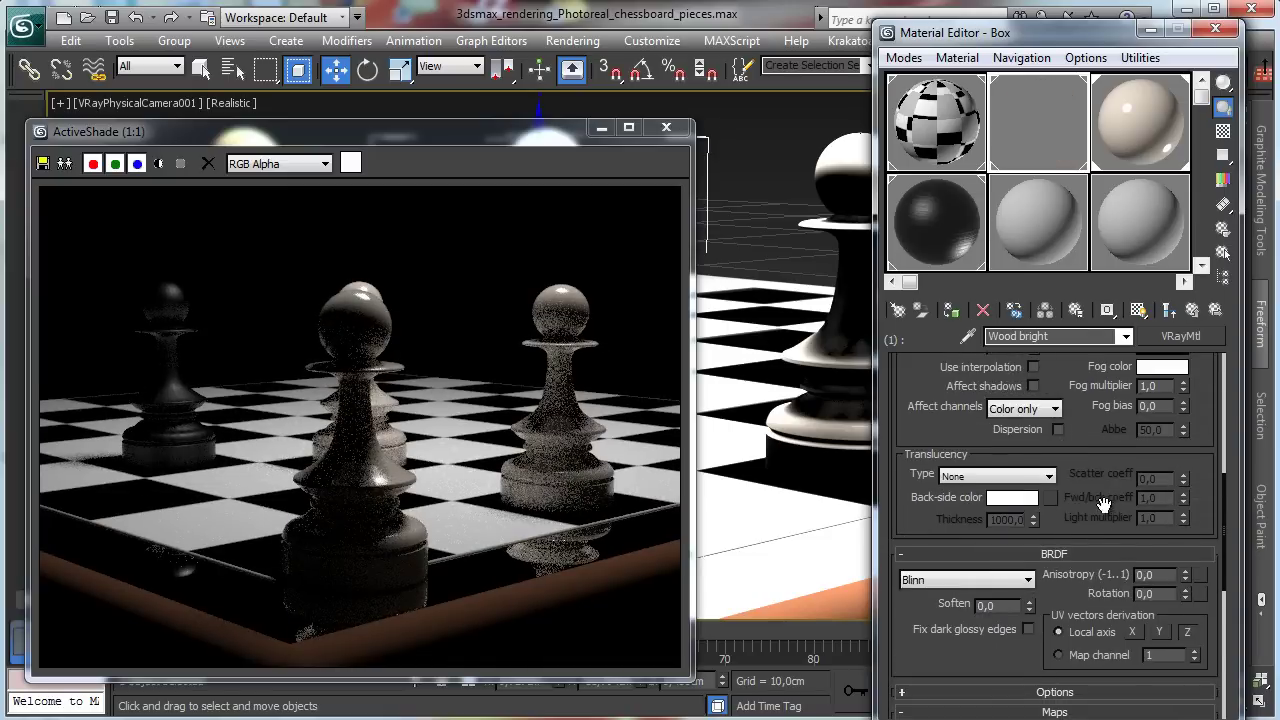
pyautogui.scroll(-5, 1060, 400)
pyautogui.click(1020, 476)
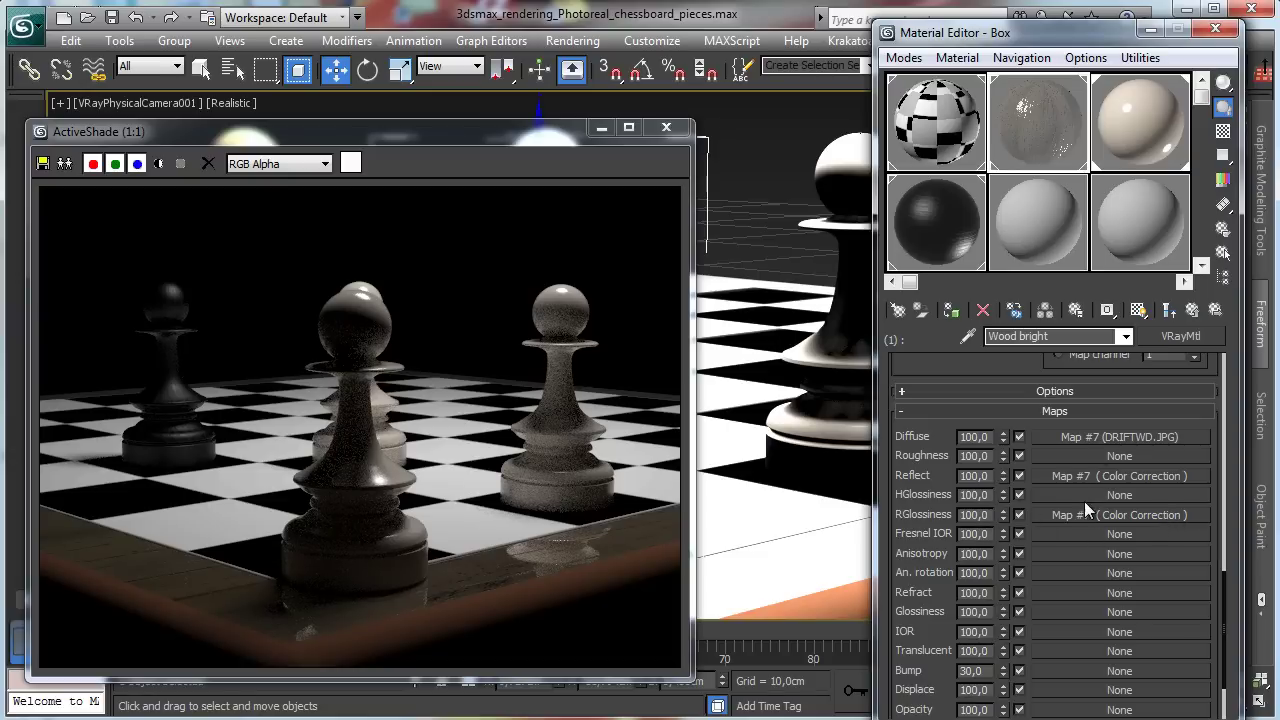
# In Wood bright's RGlossiness Color Correction map, set brightness to about 60,133 and contrast to about 10,963
pyautogui.scroll(-1, 1090, 502)
pyautogui.click(1100, 449)
pyautogui.moveTo(1087, 634); pyautogui.dragTo(1160, 488)
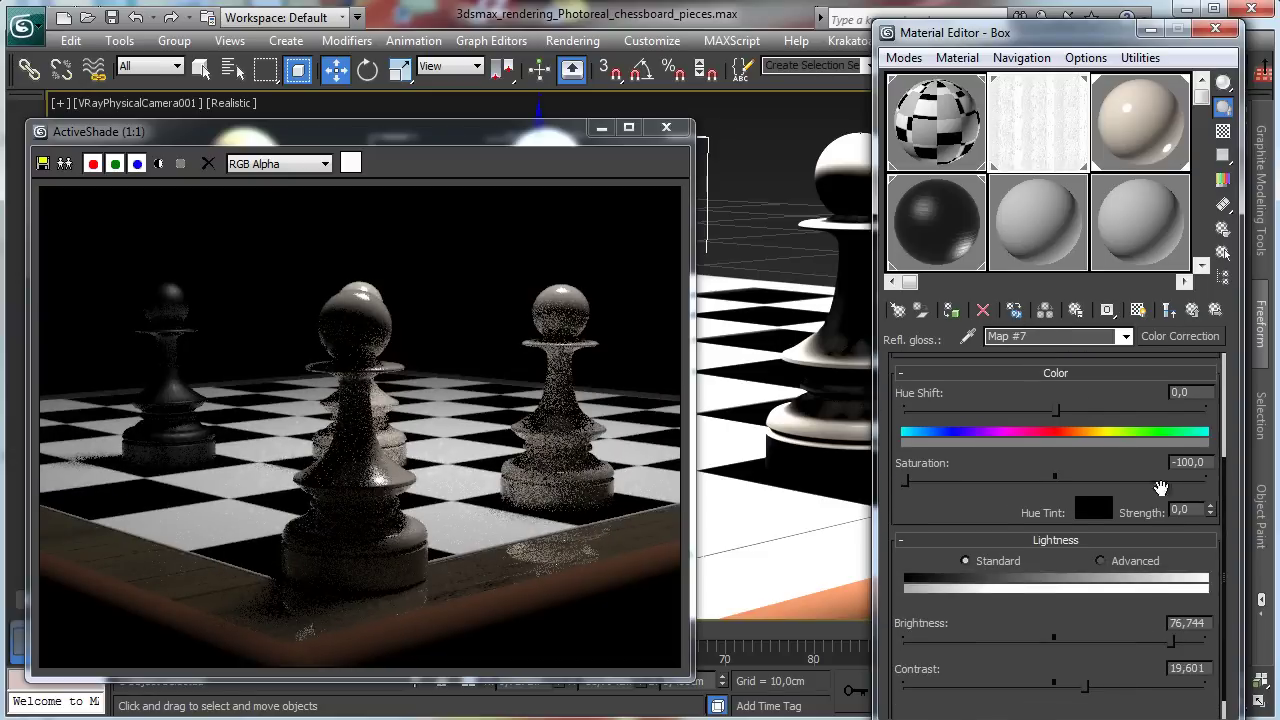
pyautogui.moveTo(1170, 645); pyautogui.dragTo(1153, 650)
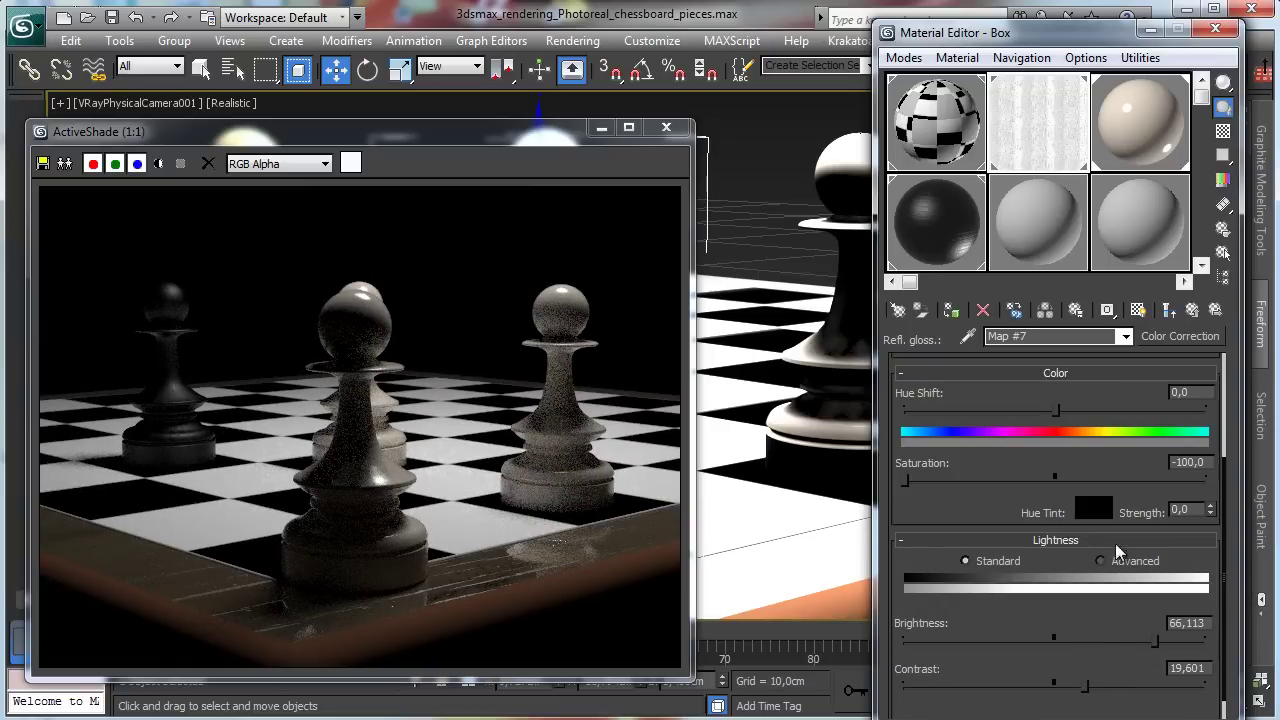
pyautogui.moveTo(1154, 648); pyautogui.dragTo(1147, 652)
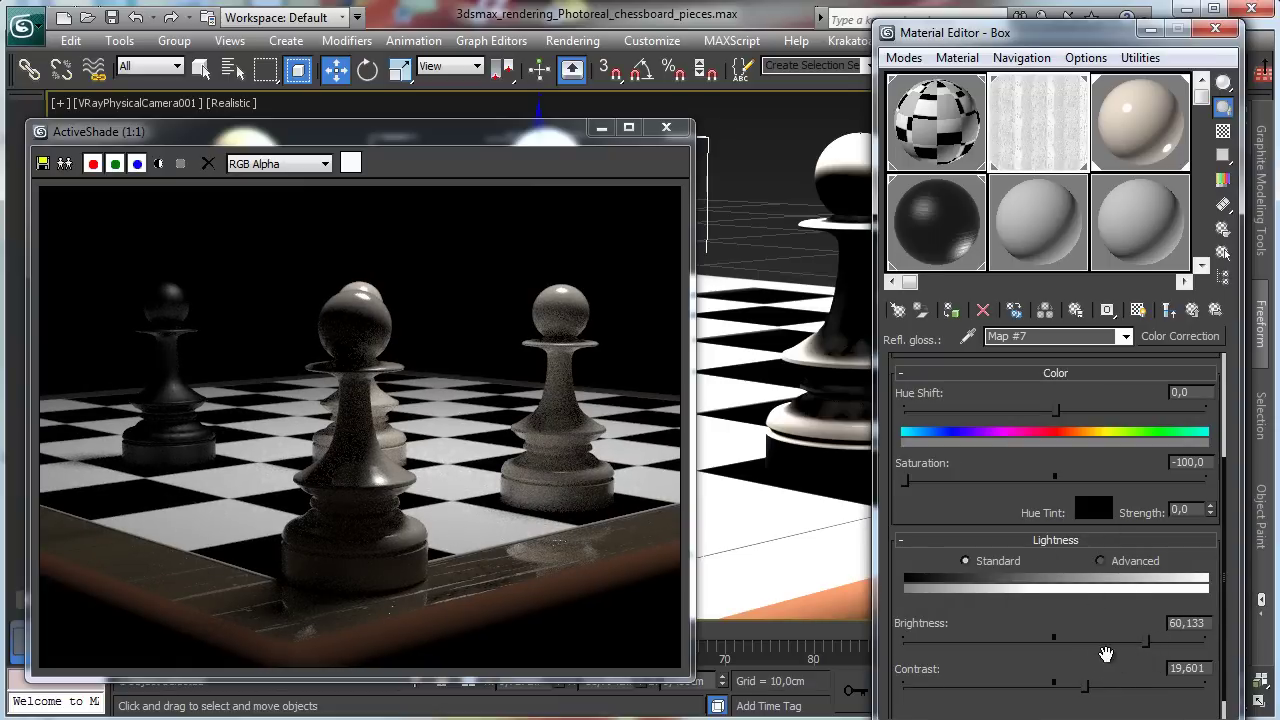
pyautogui.moveTo(1084, 686); pyautogui.dragTo(1074, 696)
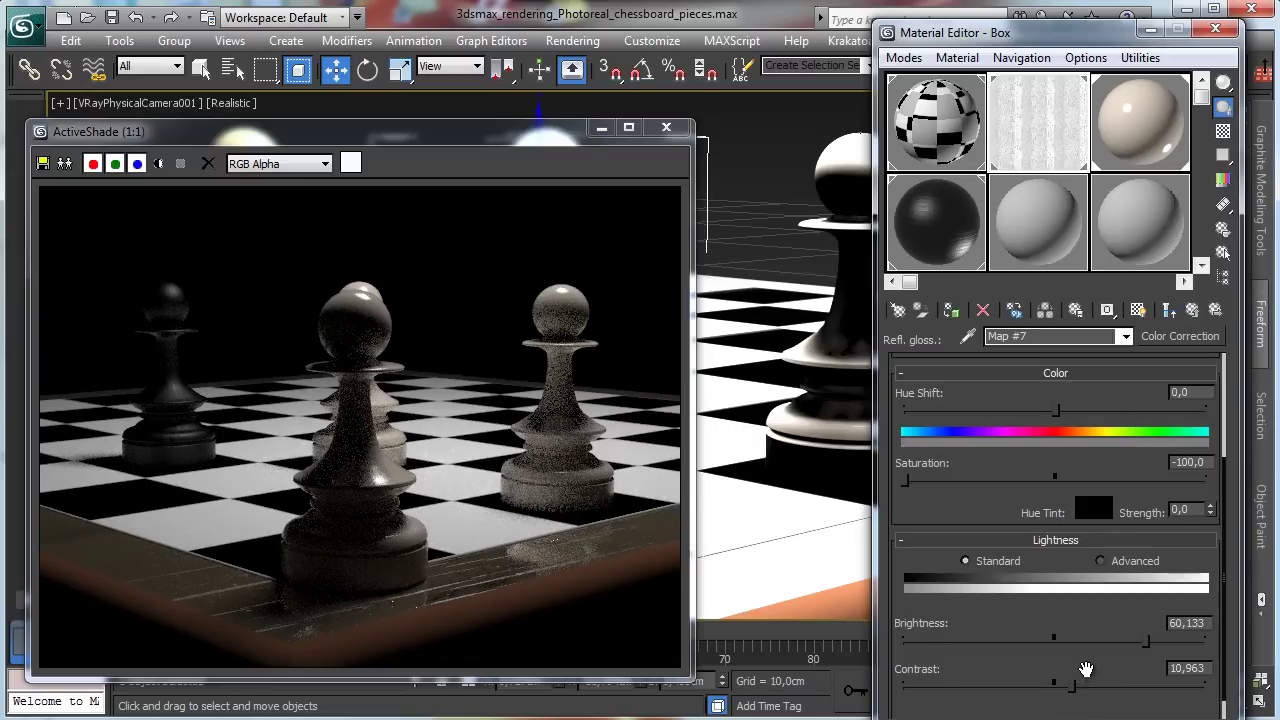
pyautogui.click(1191, 314)
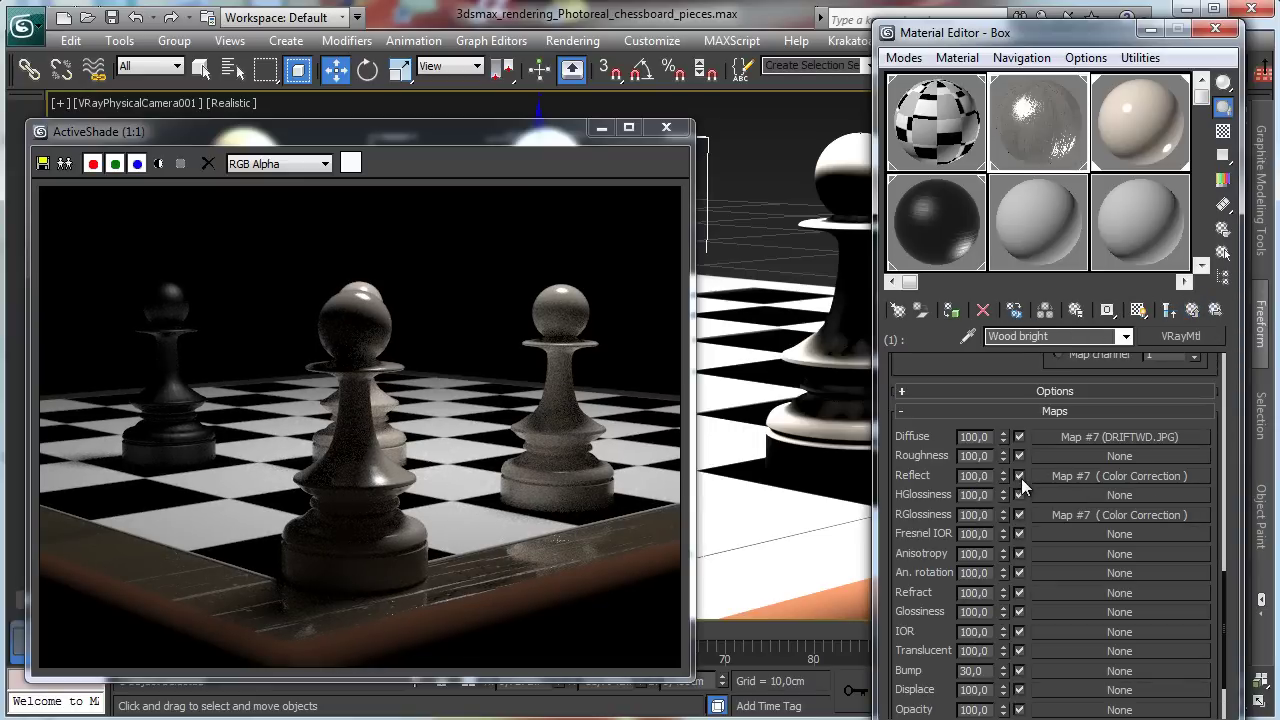
# Enable Fresnel reflections for Wood bright and set its IOR to 2,0
pyautogui.click(1090, 475)
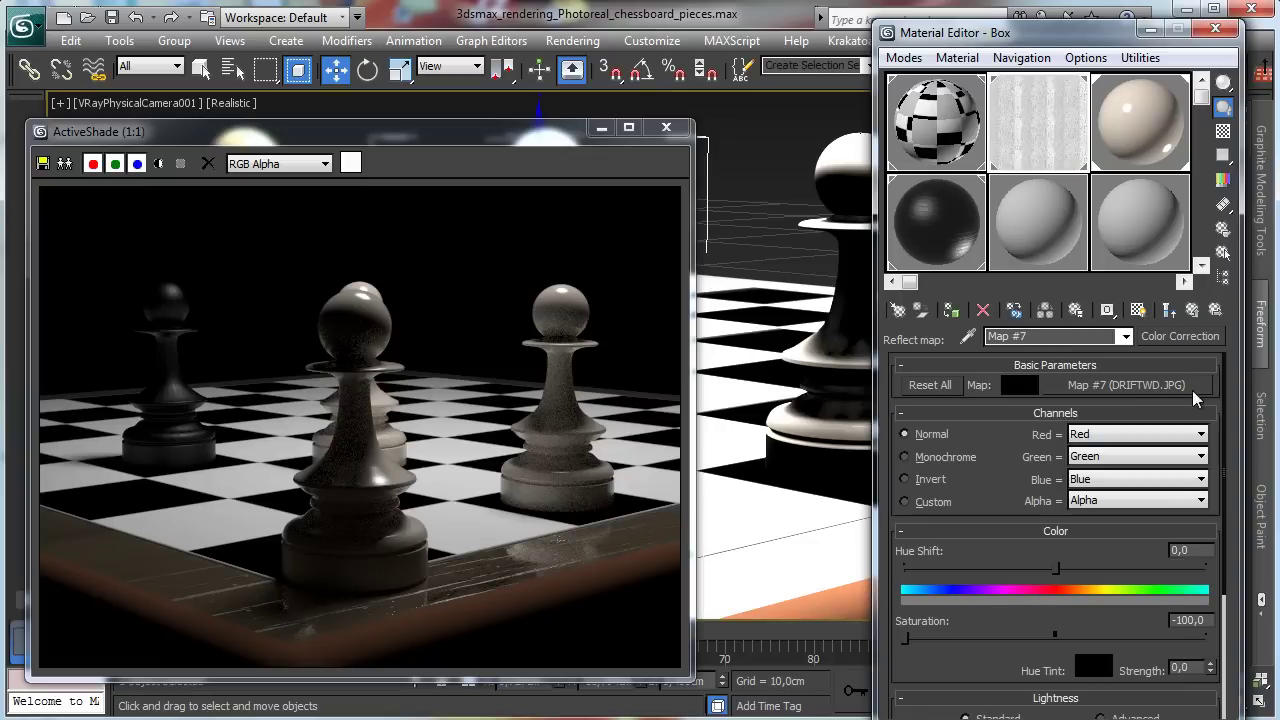
pyautogui.click(1191, 312)
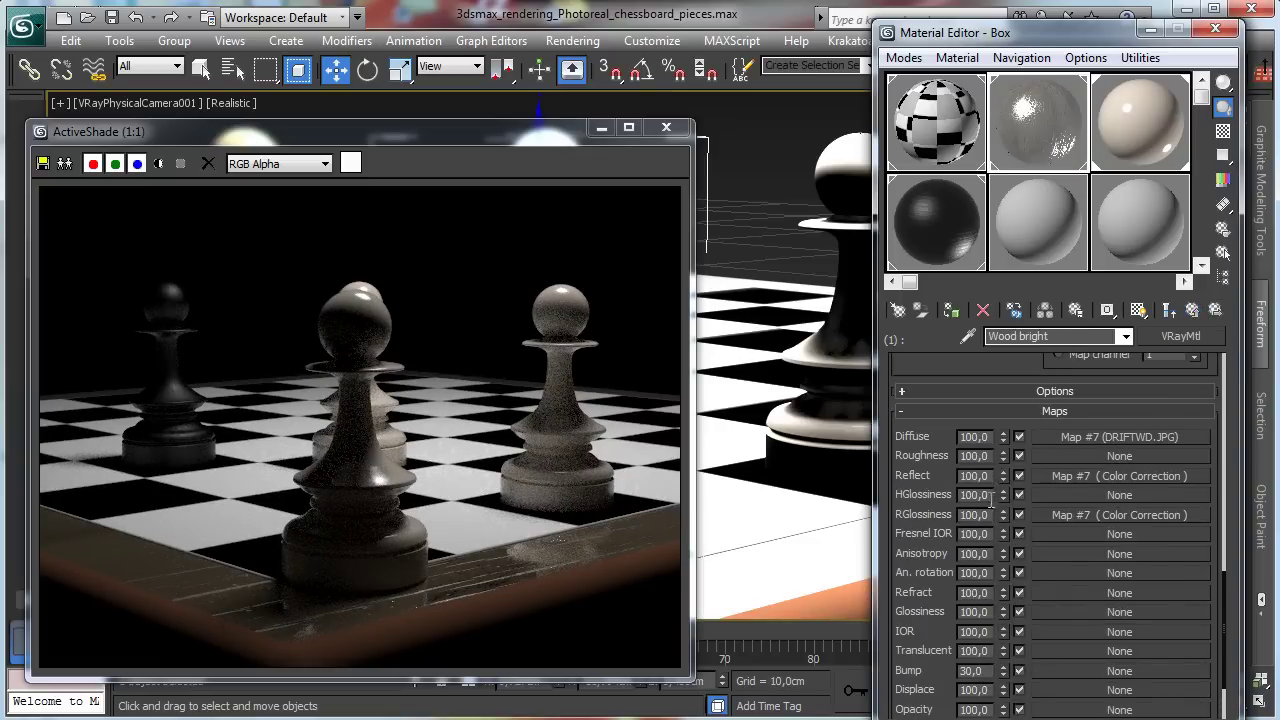
pyautogui.scroll(5, 1016, 405)
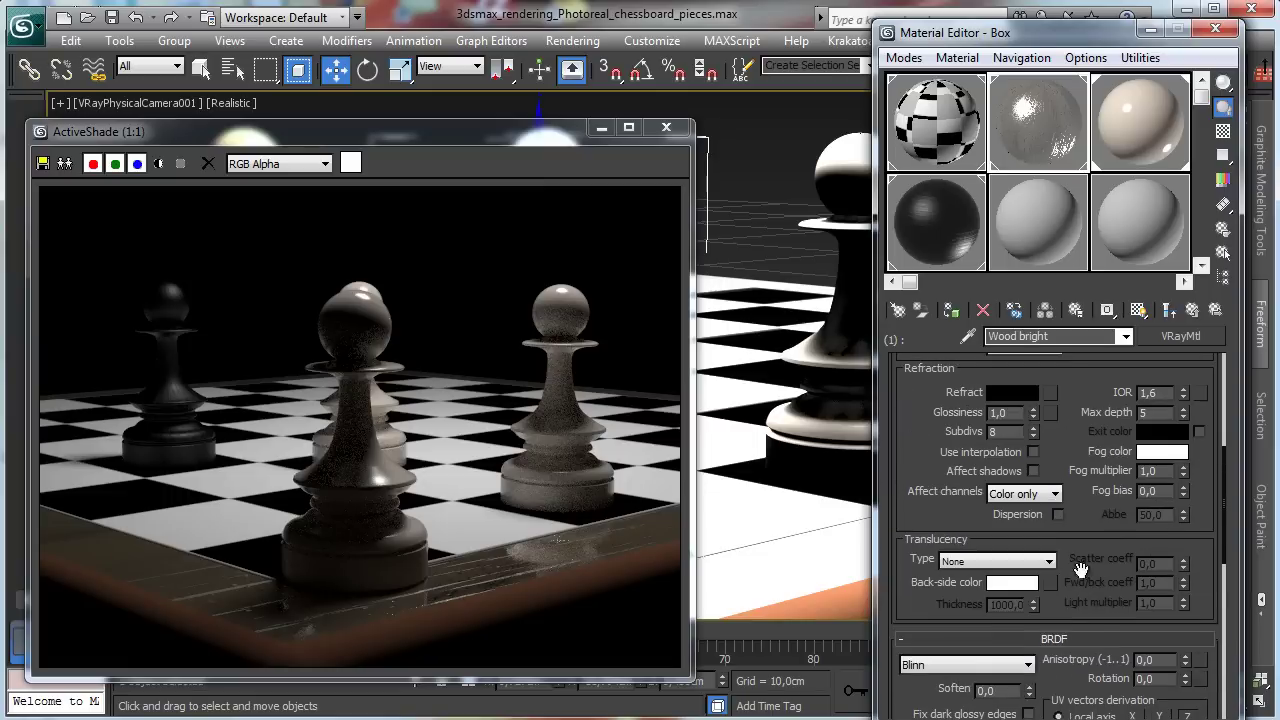
pyautogui.scroll(3, 1095, 540)
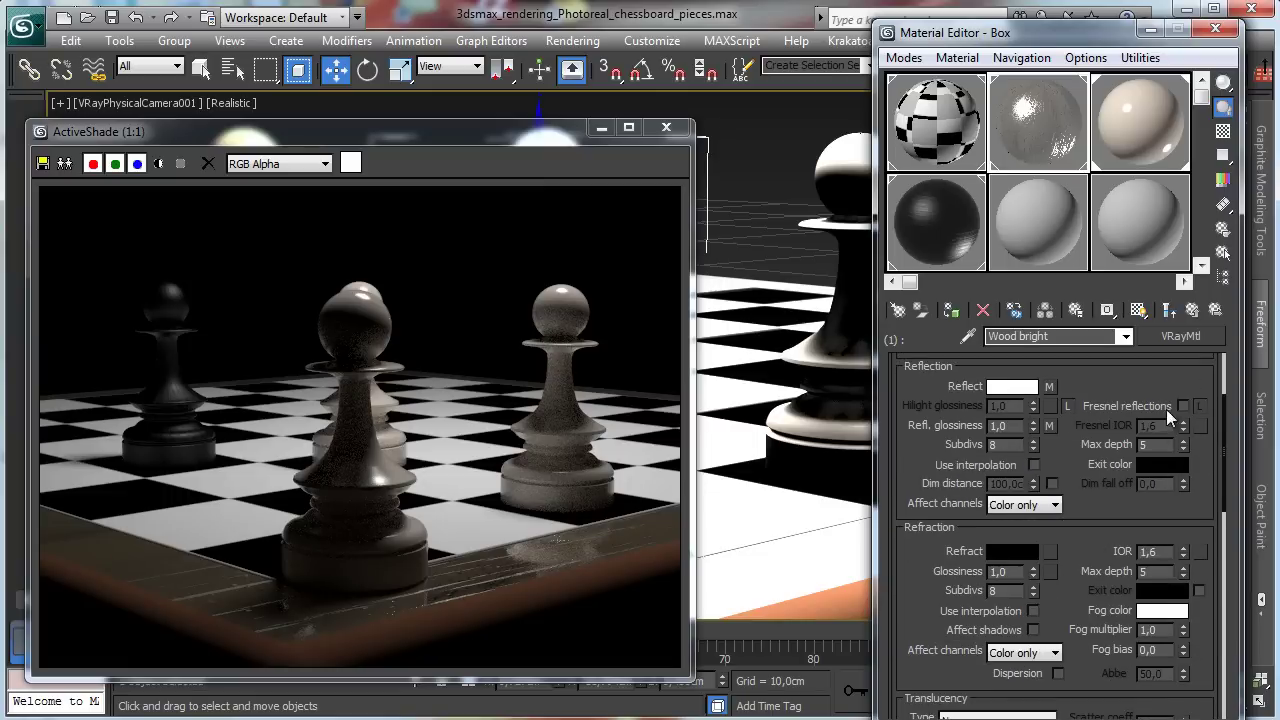
pyautogui.click(1182, 407)
pyautogui.click(1158, 552)
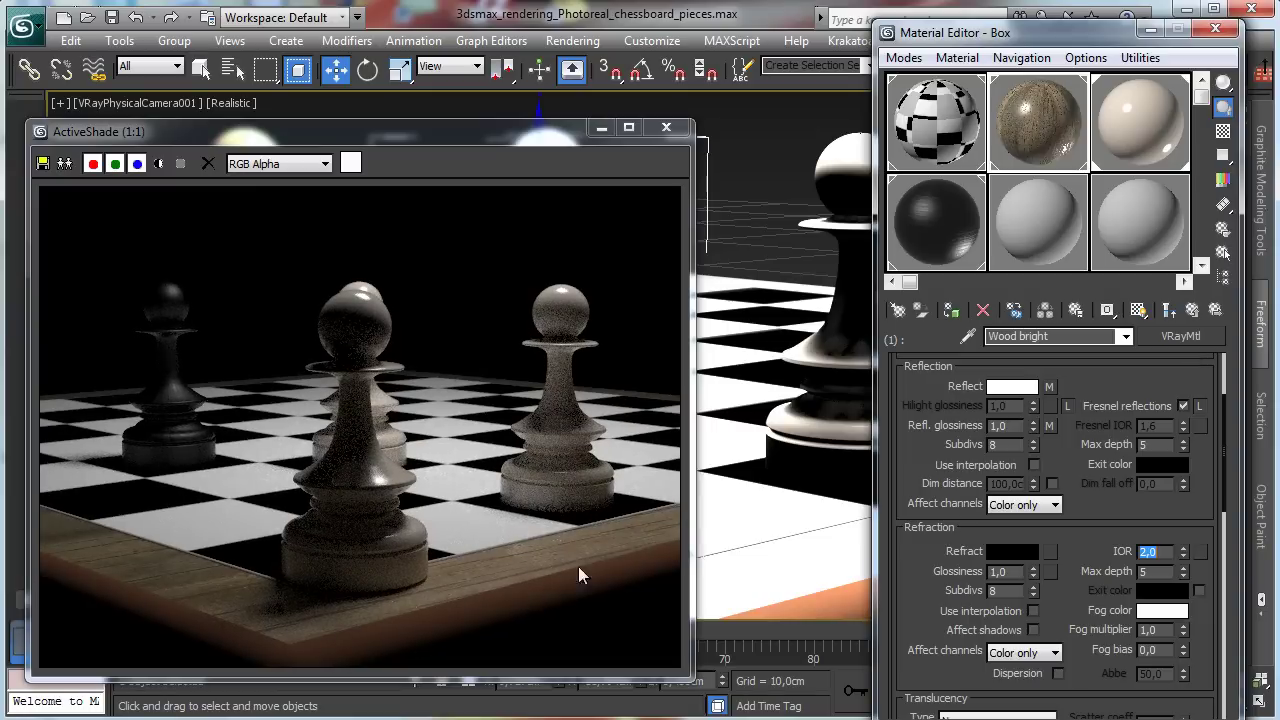
# Lower Wood bright's reflection glossiness to 0,74 and set its RGlossiness map amount to 85
pyautogui.click(1034, 430)
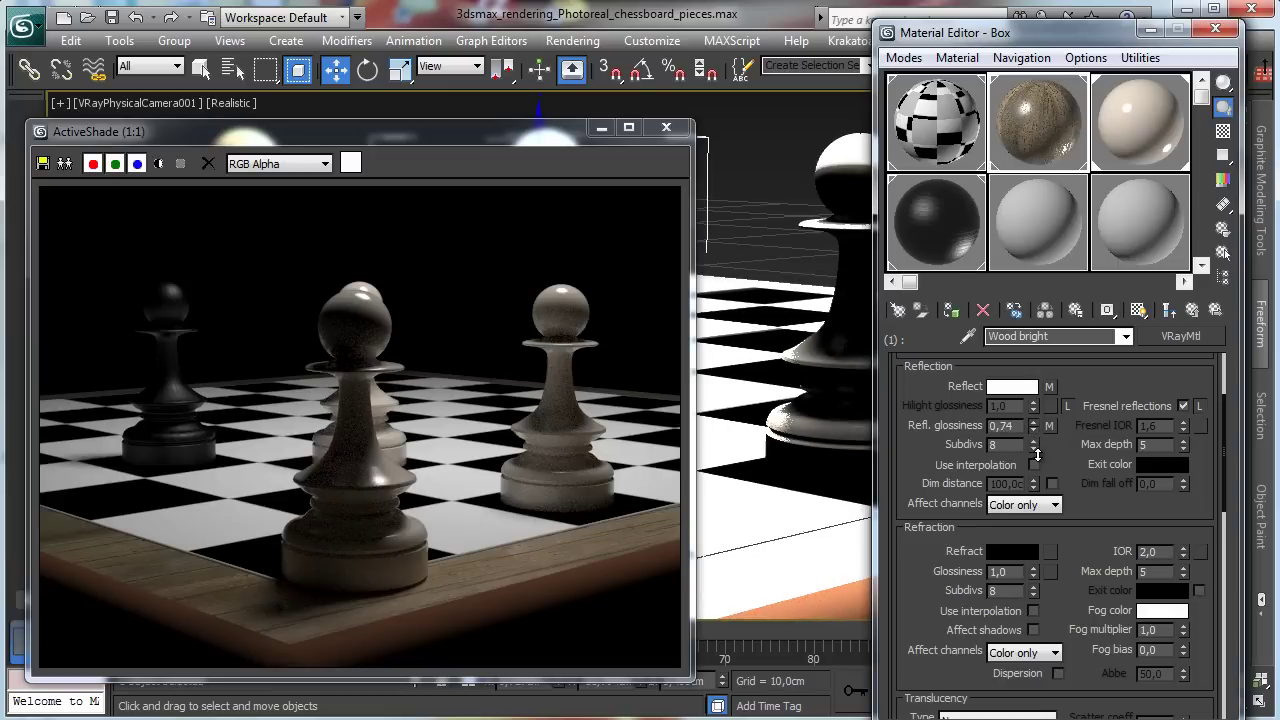
pyautogui.moveTo(1060, 456); pyautogui.dragTo(990, 200)
pyautogui.scroll(-5, 1080, 450)
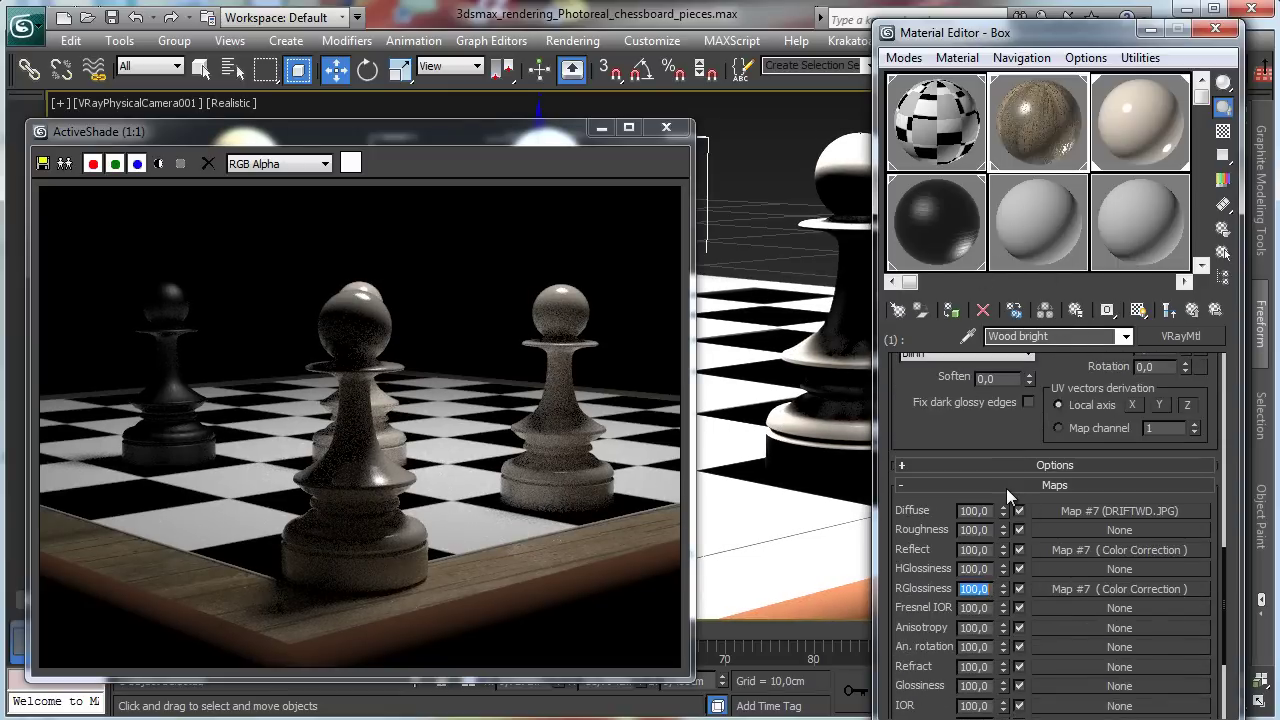
pyautogui.write('85')
pyautogui.press('Return')
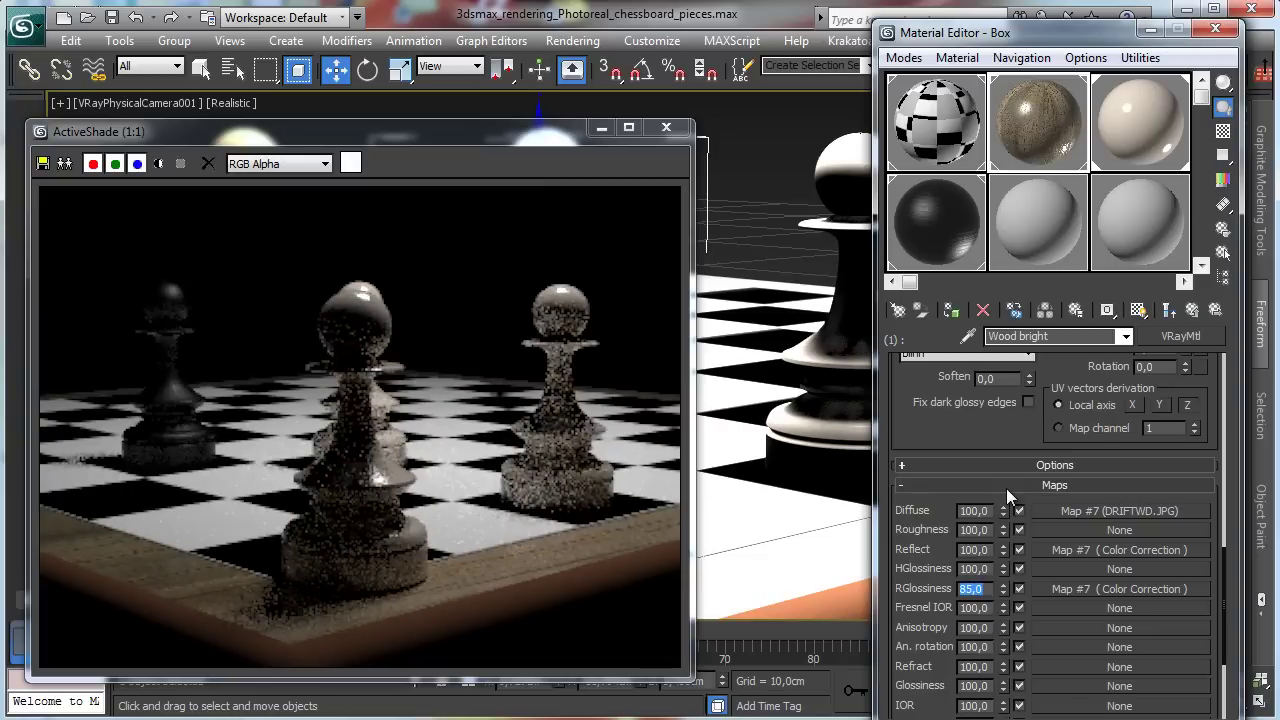
# Set the saturation of Wood bright's Reflect Color Correction map to about -20,93
pyautogui.click(1047, 550)
pyautogui.moveTo(925, 638); pyautogui.dragTo(1033, 638)
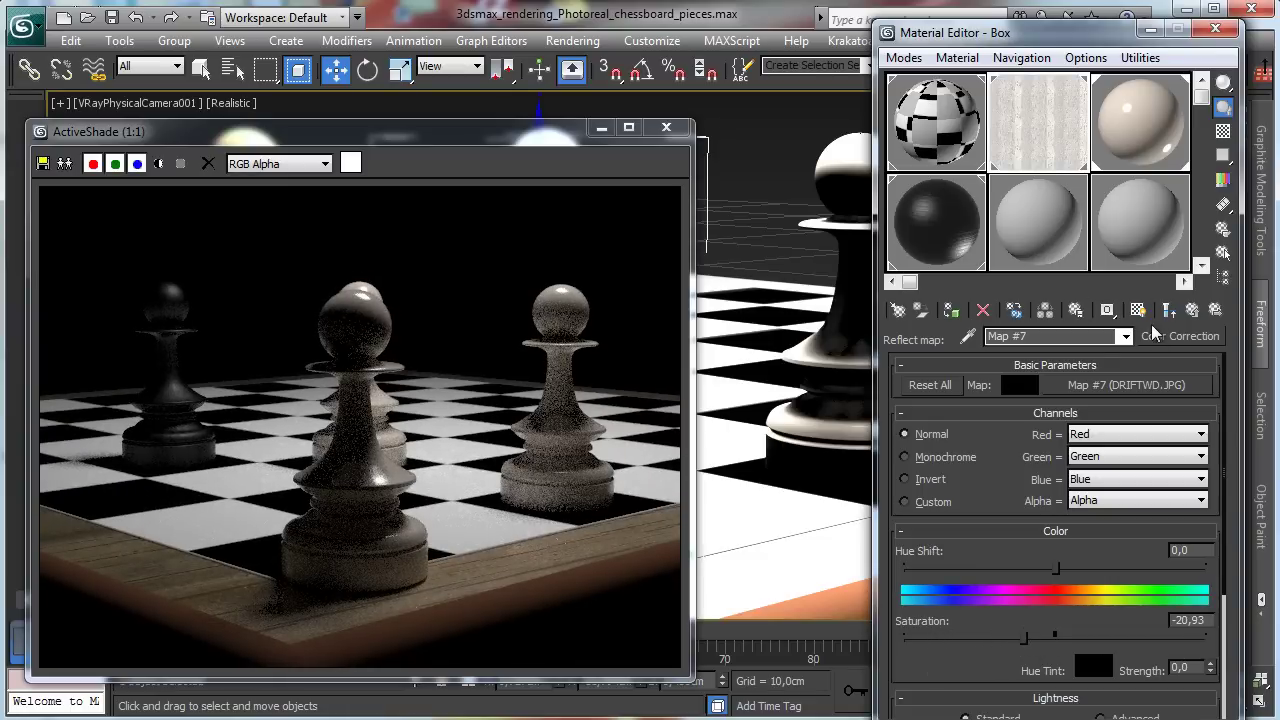
pyautogui.click(1191, 310)
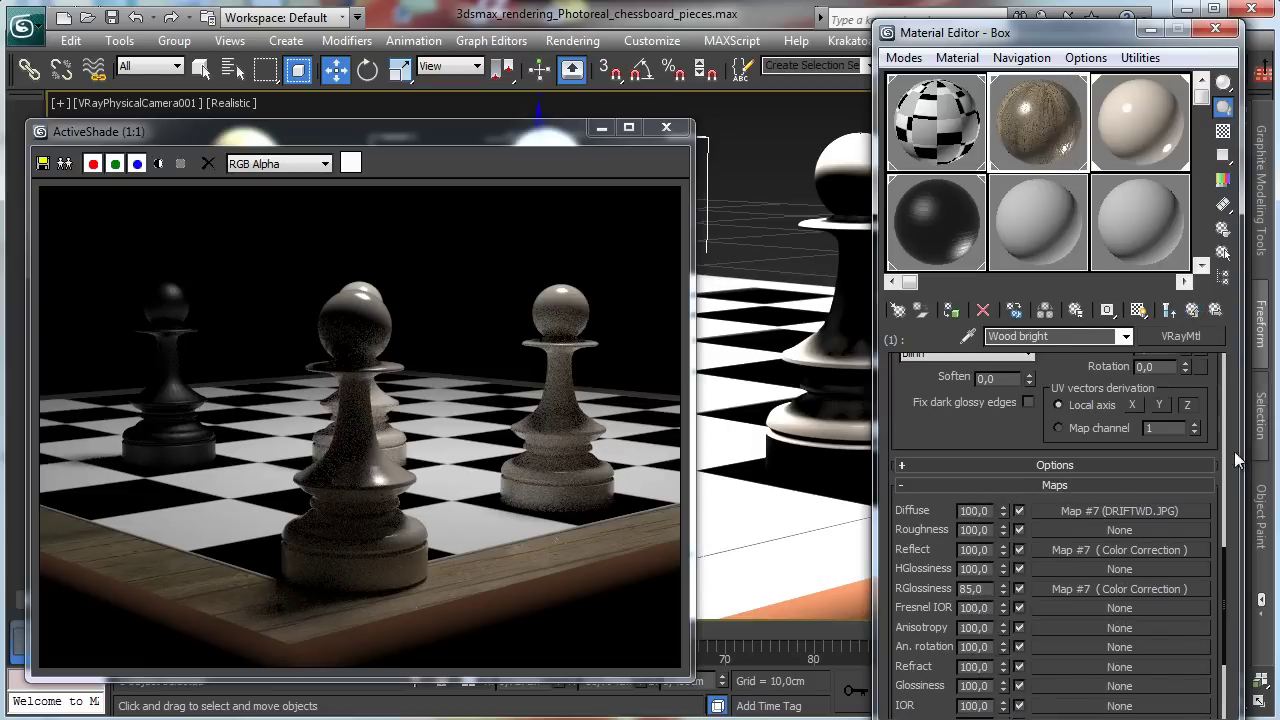
# Paste Wood bright's Reflect Color Correction map into its Bump slot as an independent copy
pyautogui.rightClick(1132, 550)
pyautogui.click(1172, 581)
pyautogui.scroll(-5, 1027, 413)
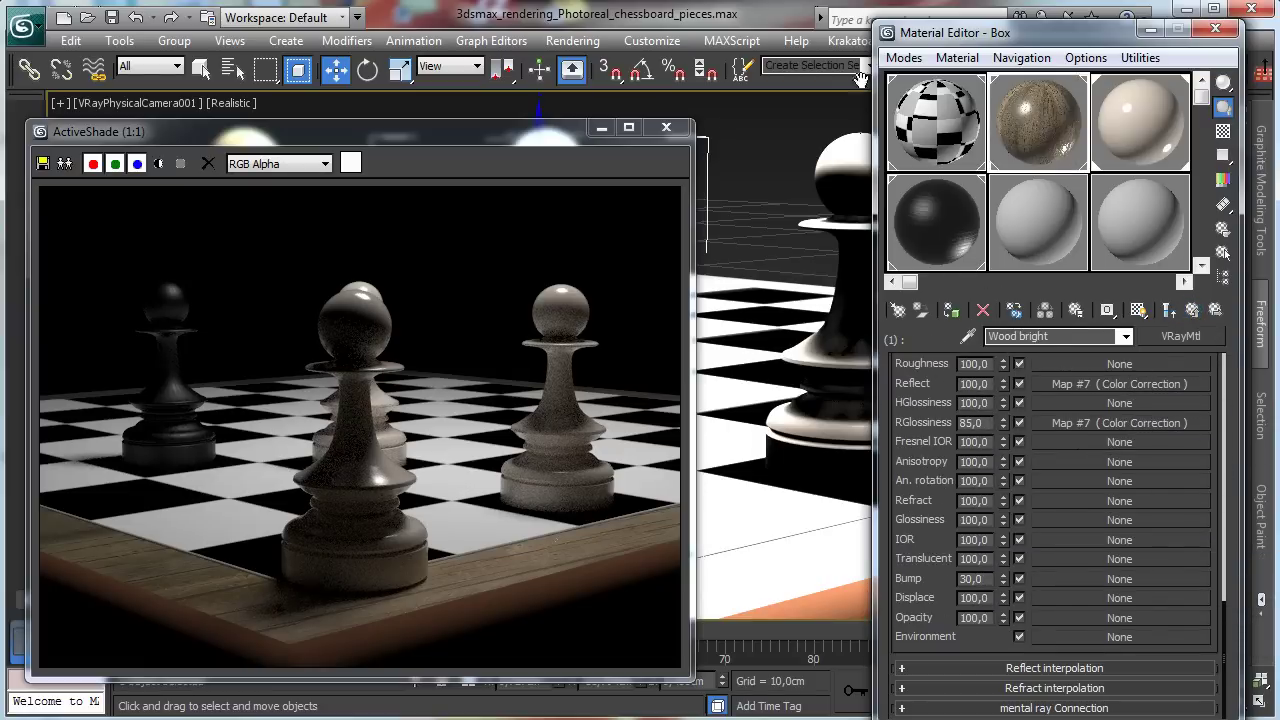
pyautogui.rightClick(1079, 581)
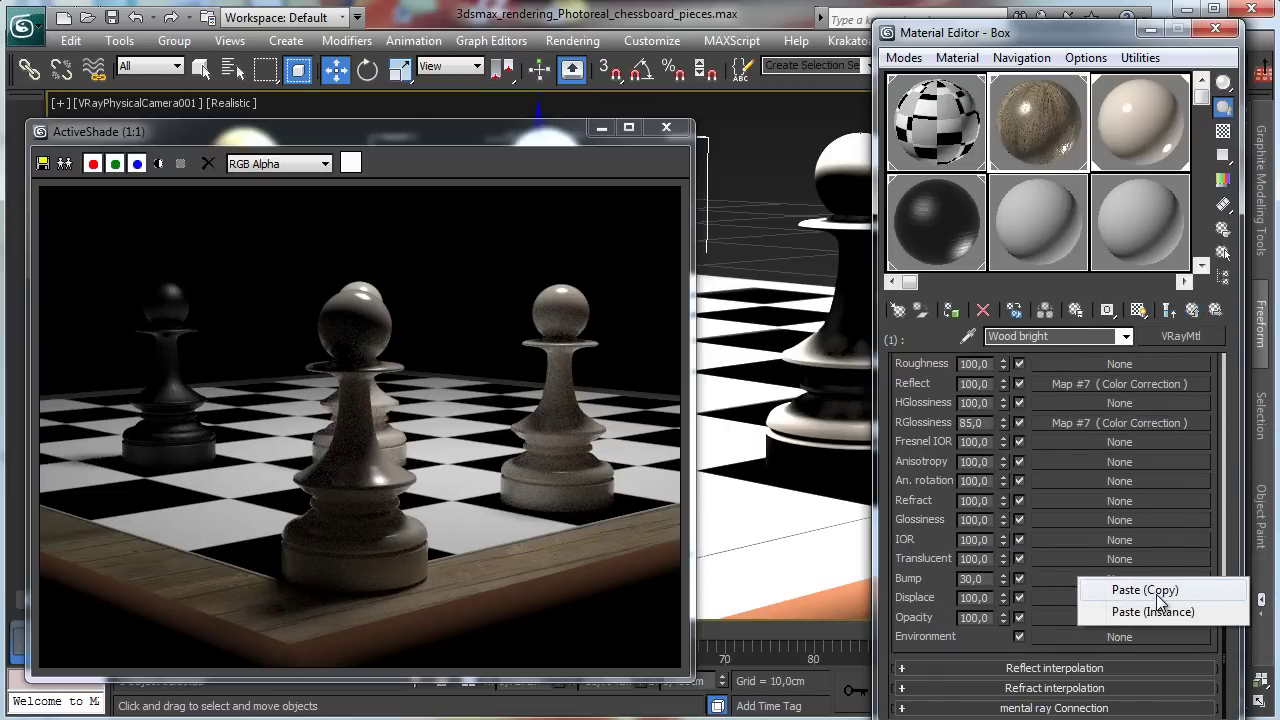
pyautogui.click(1156, 594)
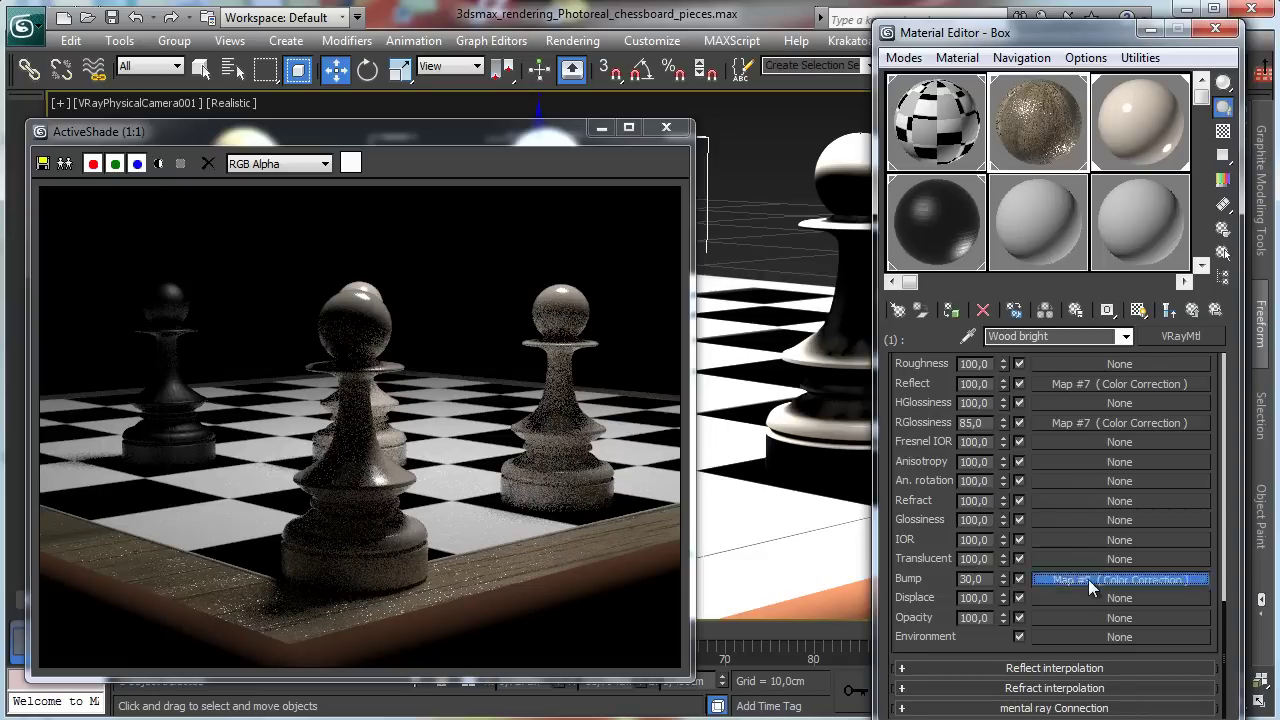
# Set the bump Color Correction's saturation to about -22,259 and the blur of its DRIFTWD.JPG bitmap to 0,25
pyautogui.click(1088, 579)
pyautogui.moveTo(1056, 637); pyautogui.dragTo(1014, 638)
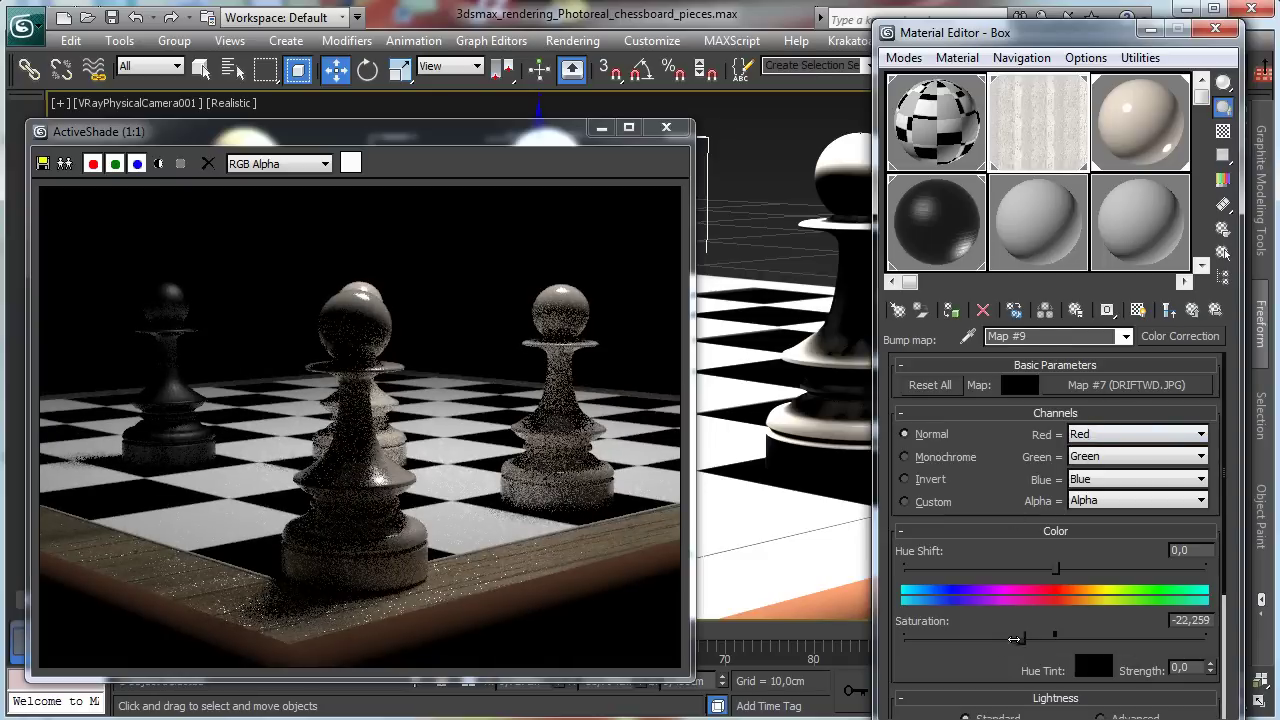
pyautogui.click(1140, 387)
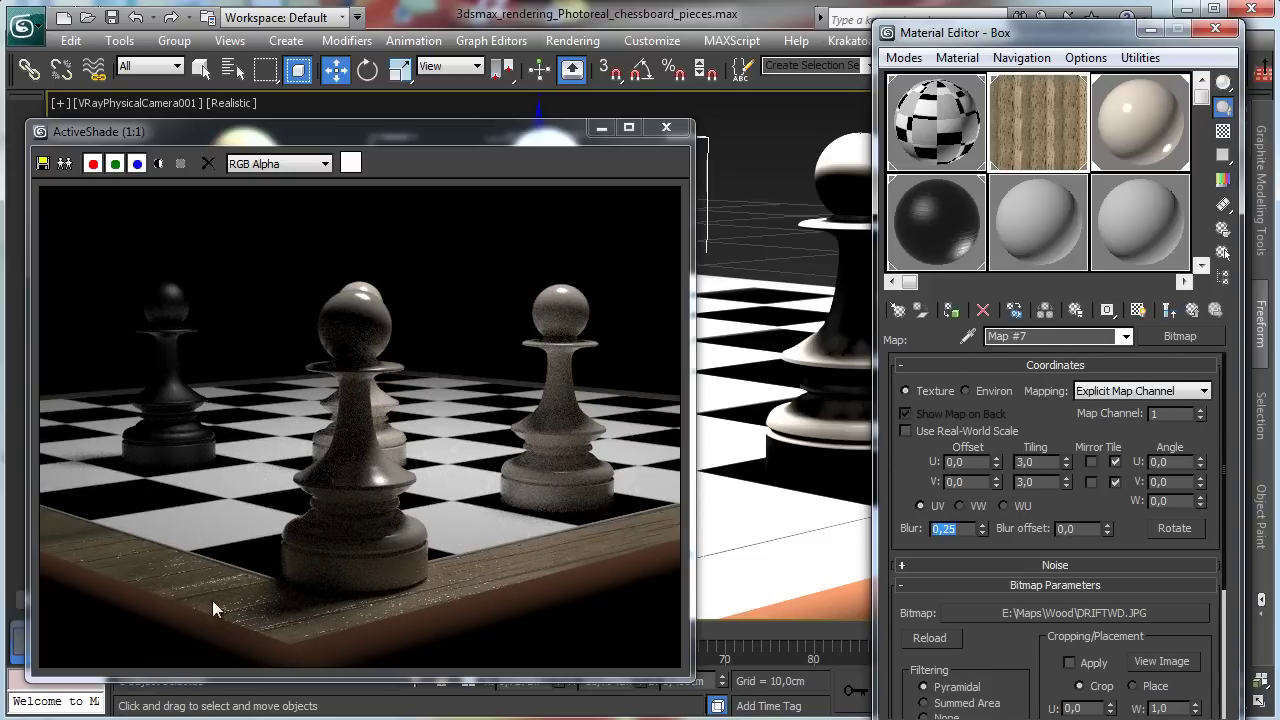
pyautogui.click(1187, 311)
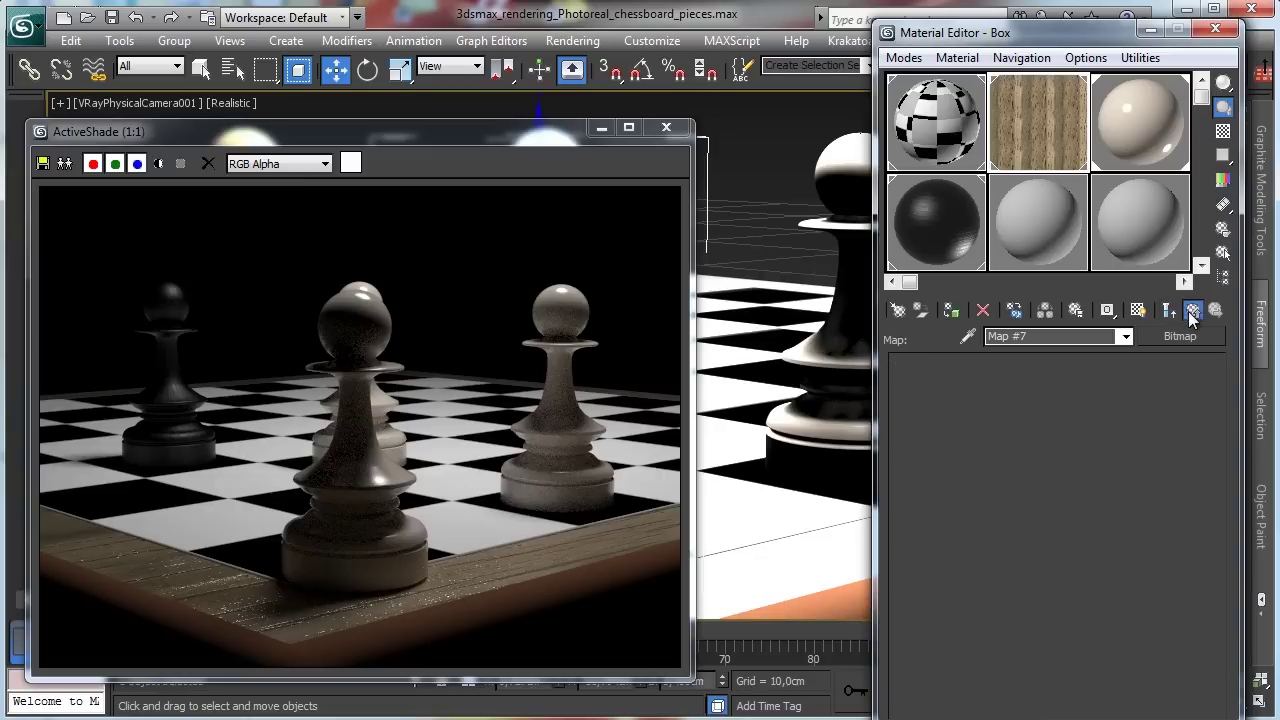
pyautogui.click(1198, 312)
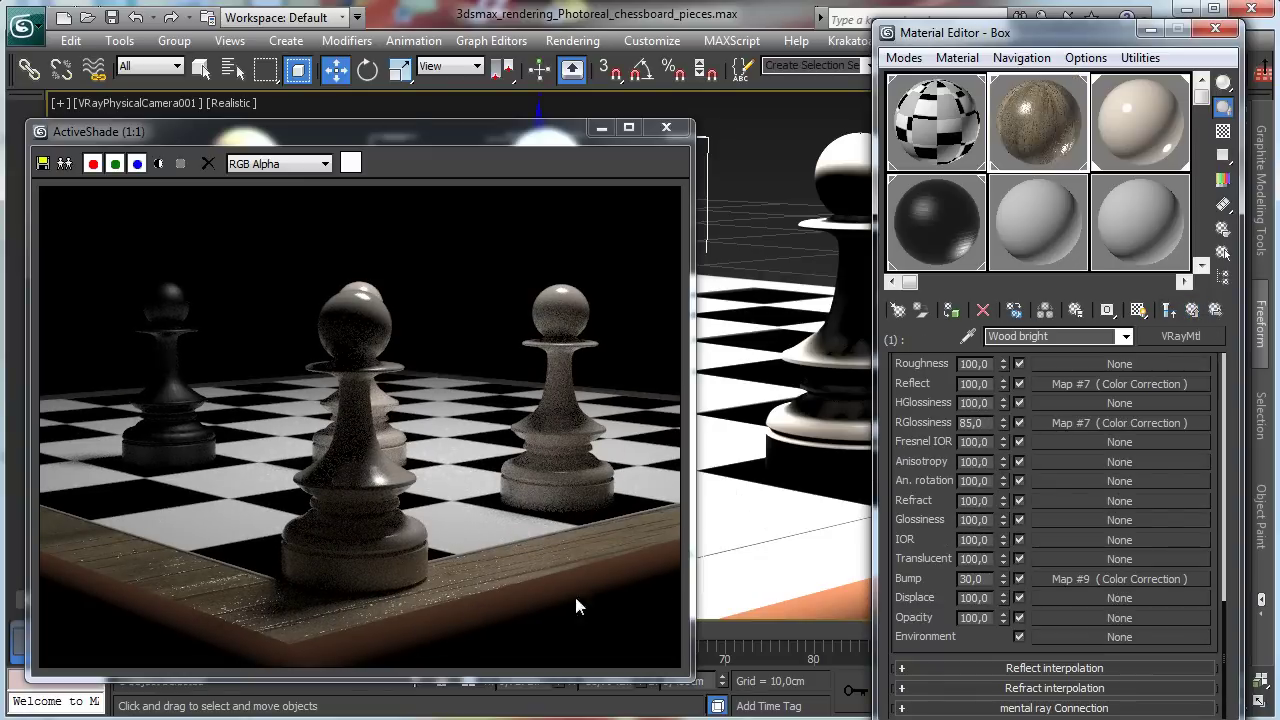
# Reduce Wood bright's Bump map amount to 15
pyautogui.click(1192, 312)
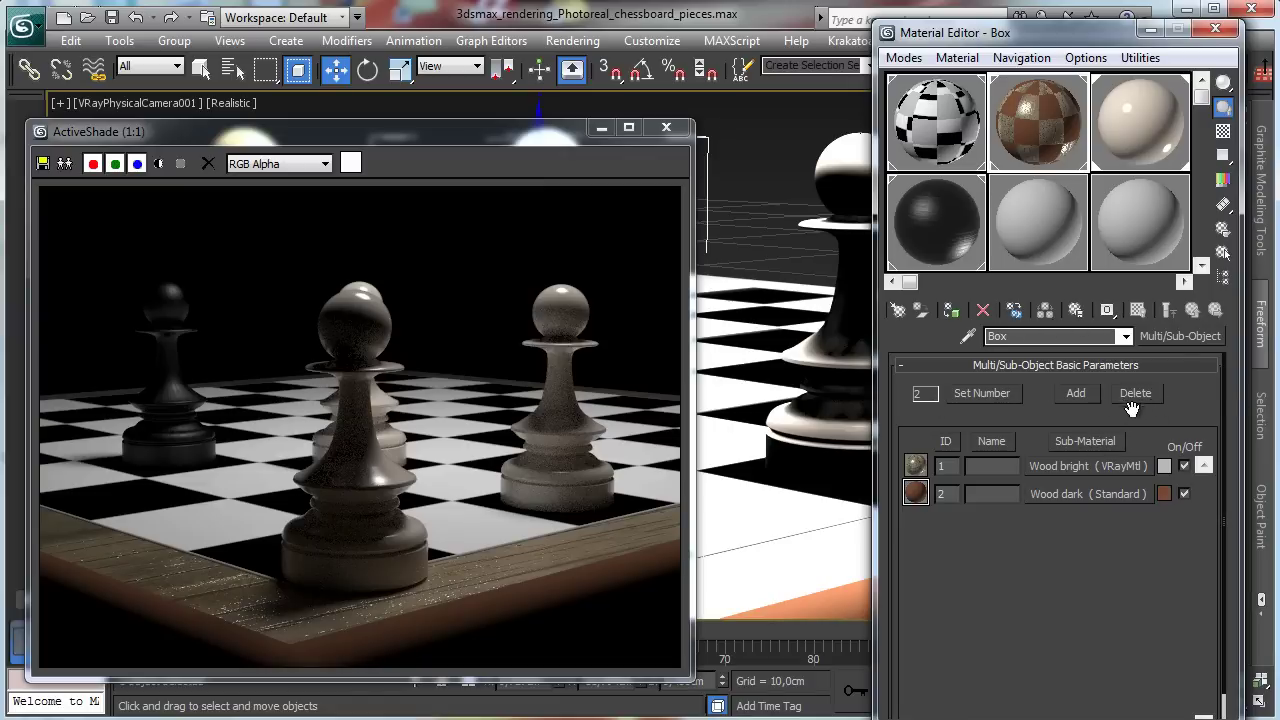
pyautogui.click(1052, 468)
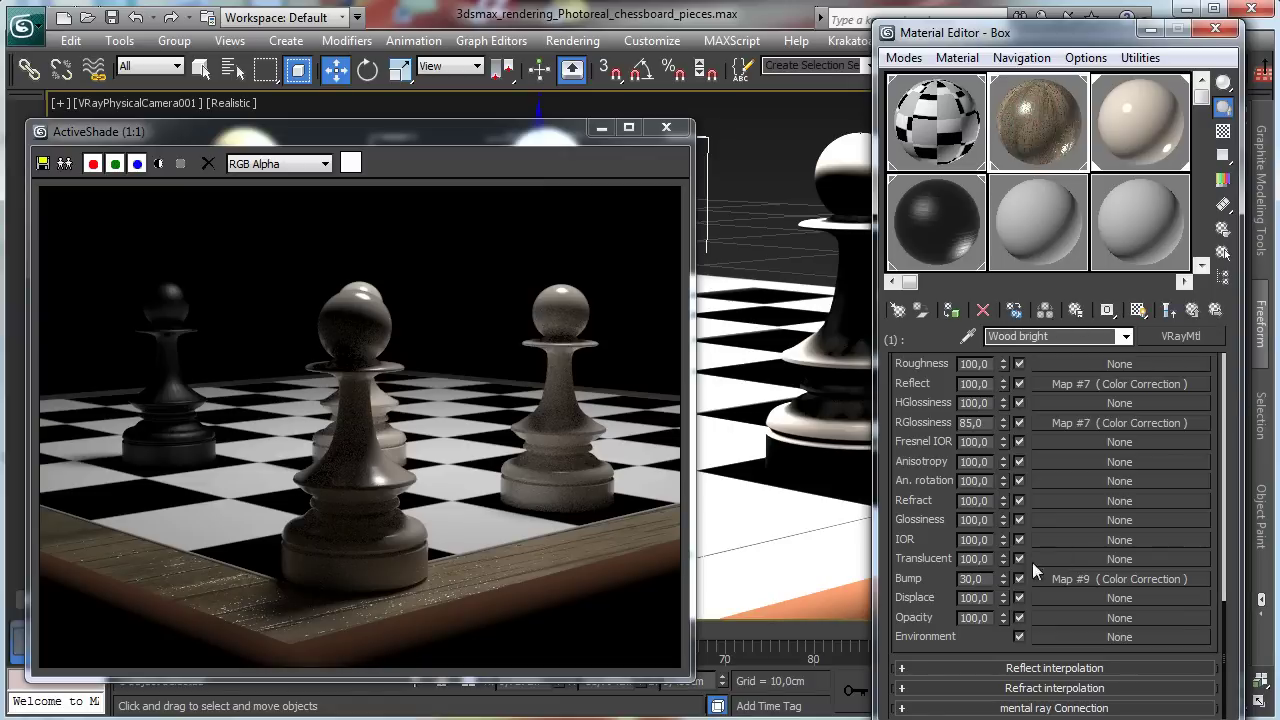
pyautogui.doubleClick(986, 578)
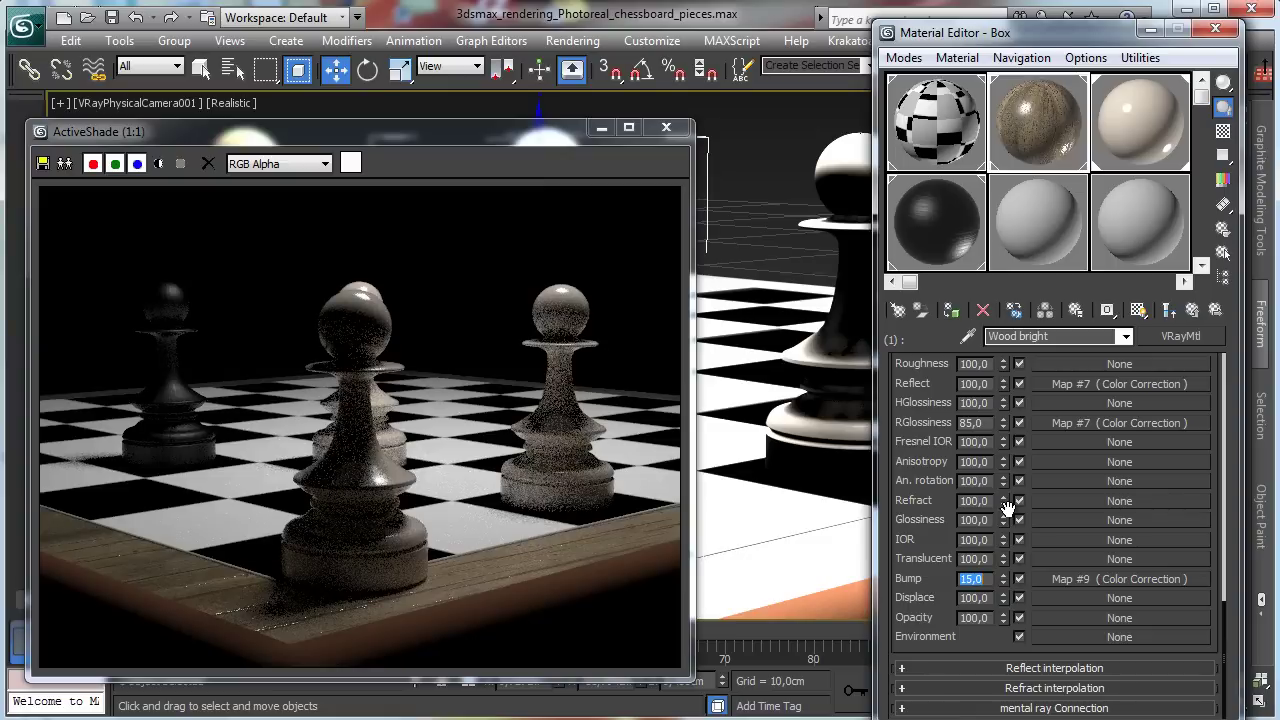
# Change the Wood dark sub-material of Box from Standard to VRayMtl
pyautogui.click(1168, 309)
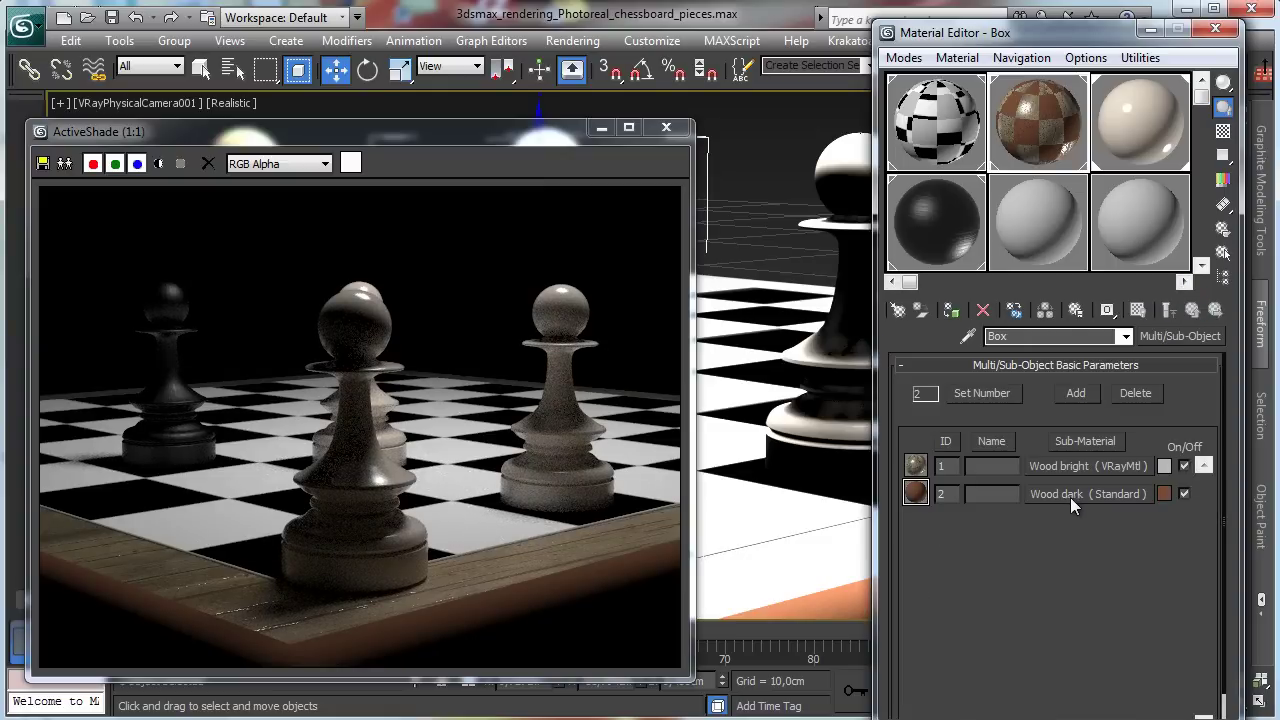
pyautogui.click(1072, 497)
pyautogui.click(1178, 337)
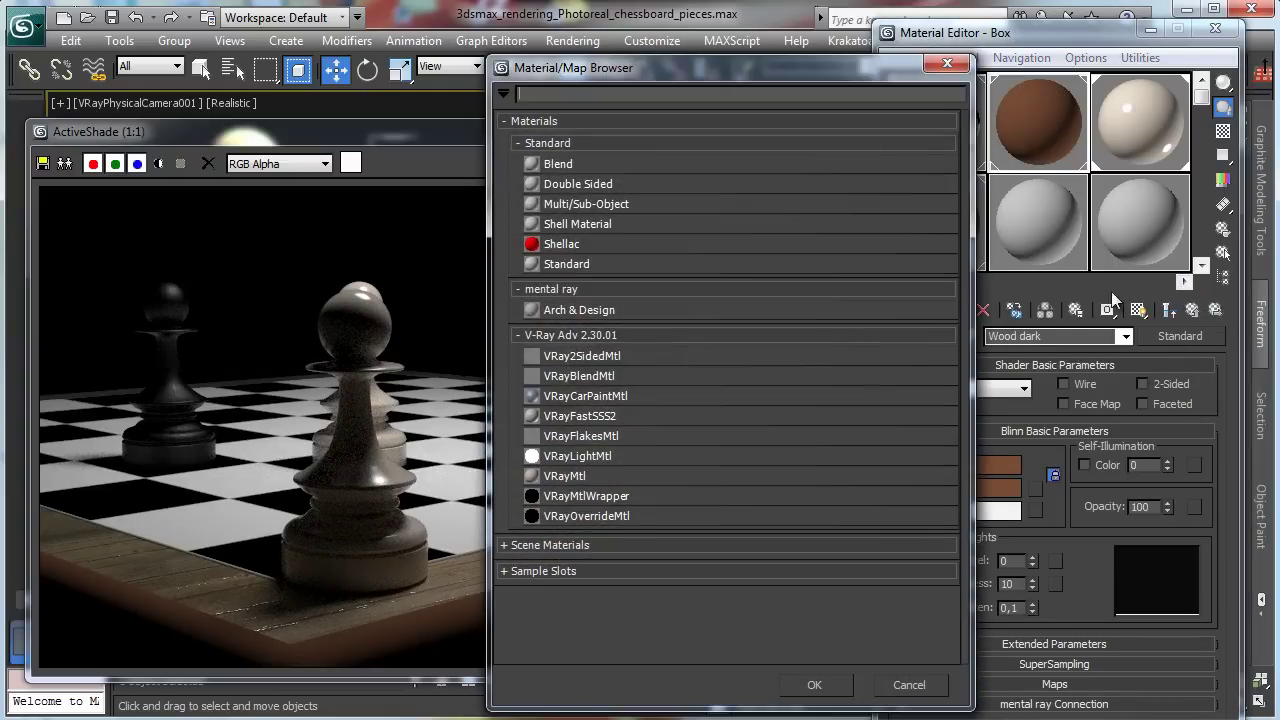
pyautogui.doubleClick(595, 469)
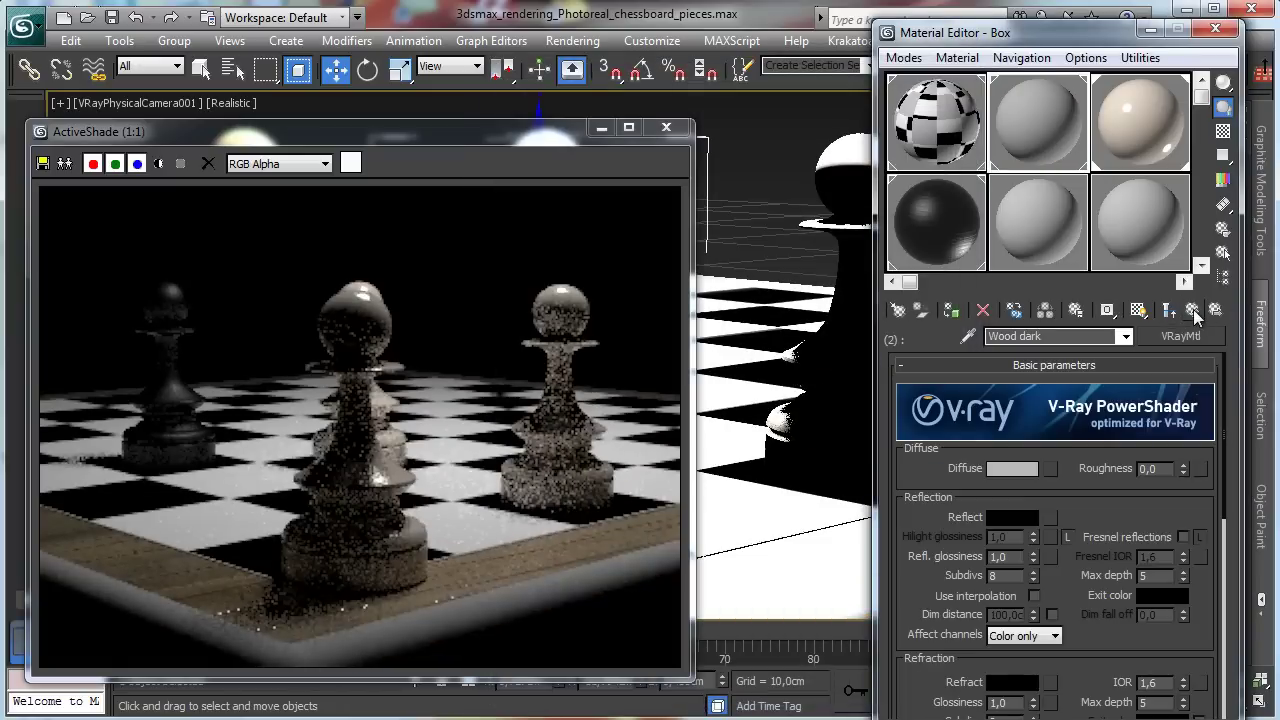
# Replace the second sub-material of Box with an independent copy of Wood bright
pyautogui.click(1168, 309)
pyautogui.moveTo(1088, 466); pyautogui.dragTo(1072, 491)
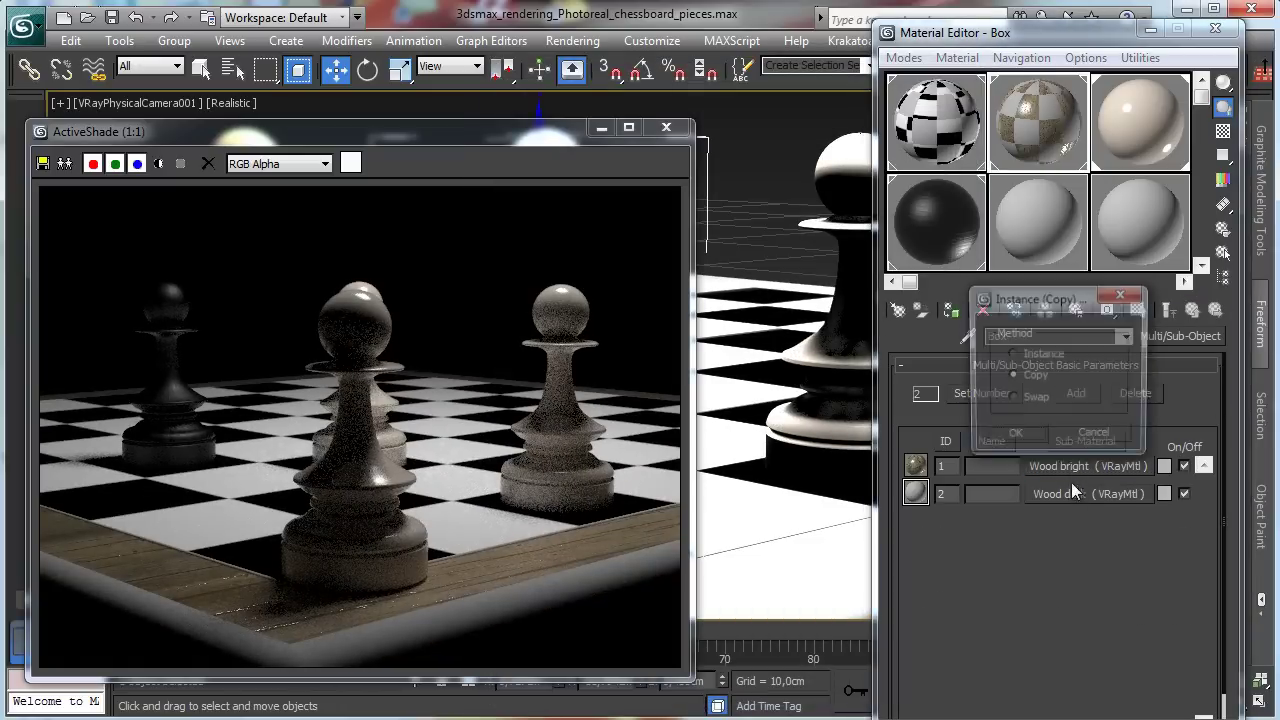
pyautogui.click(1033, 432)
# Rename the copied wood material in sub-material slot 2 as Wood dark and show its Diffuse map
pyautogui.click(1075, 490)
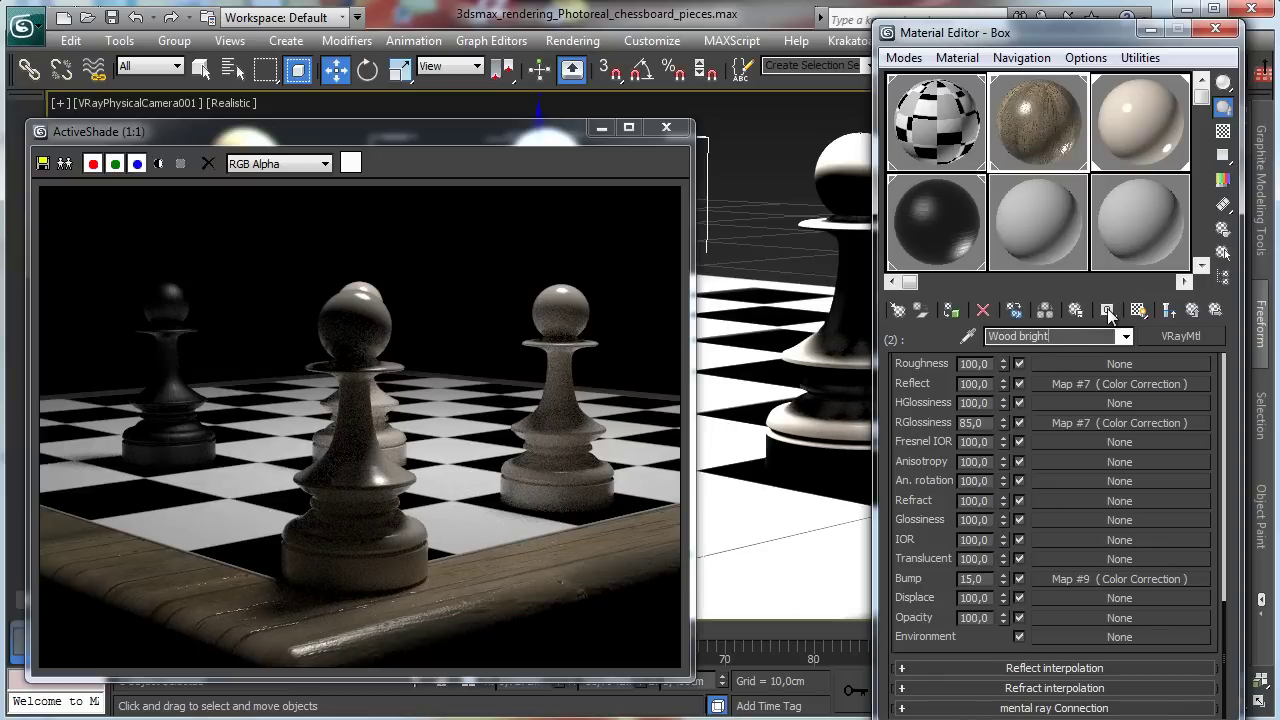
pyautogui.press('BackSpace')
pyautogui.press('BackSpace')
pyautogui.press('BackSpace')
pyautogui.press('BackSpace')
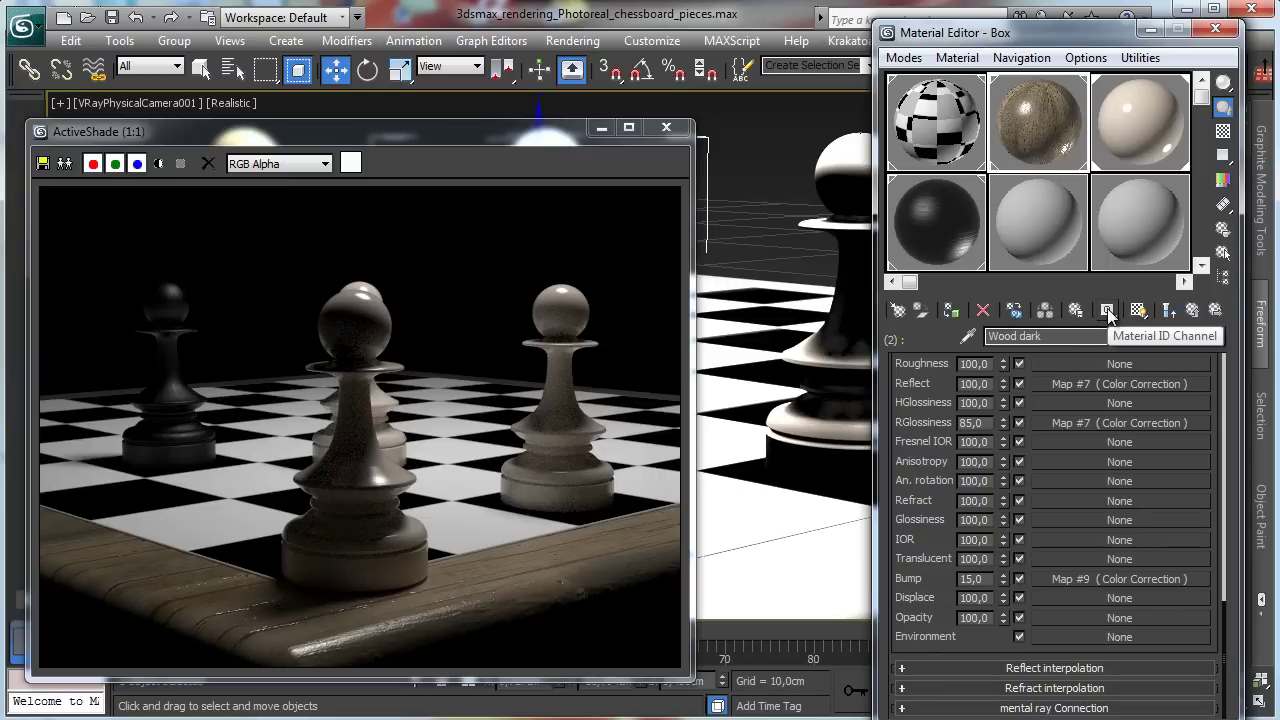
pyautogui.click(375, 128)
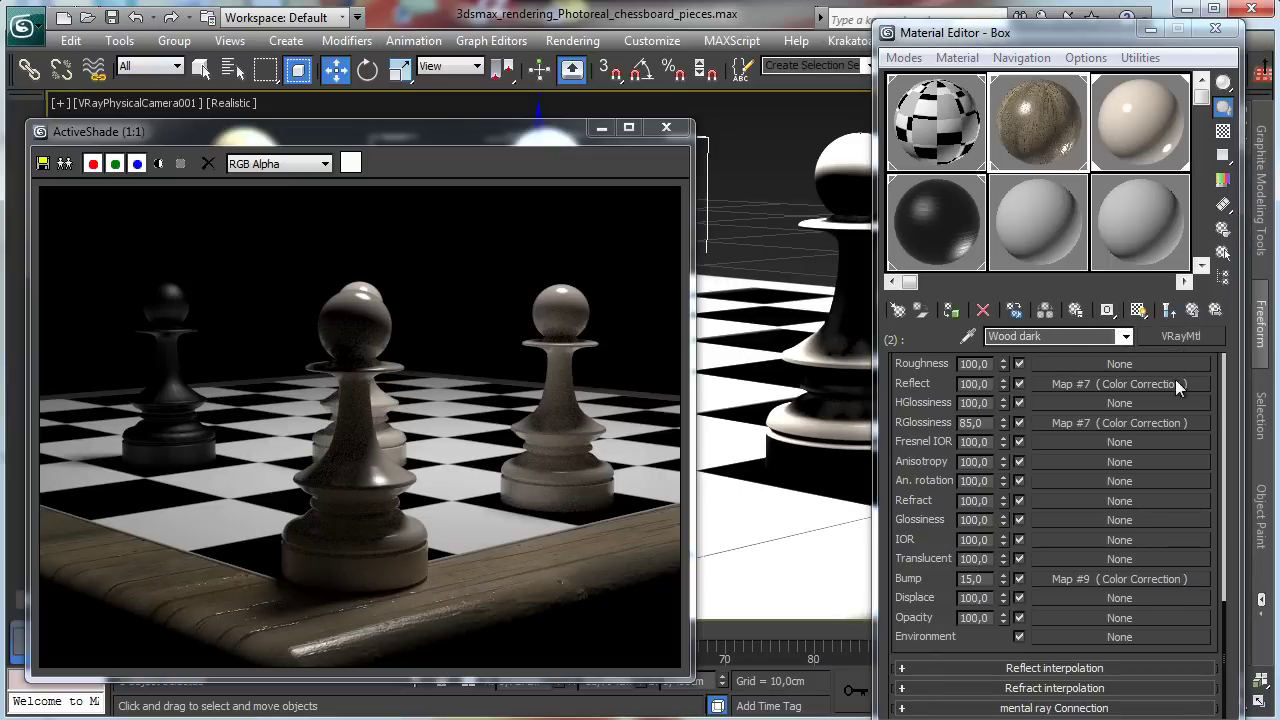
pyautogui.scroll(3, 1165, 410)
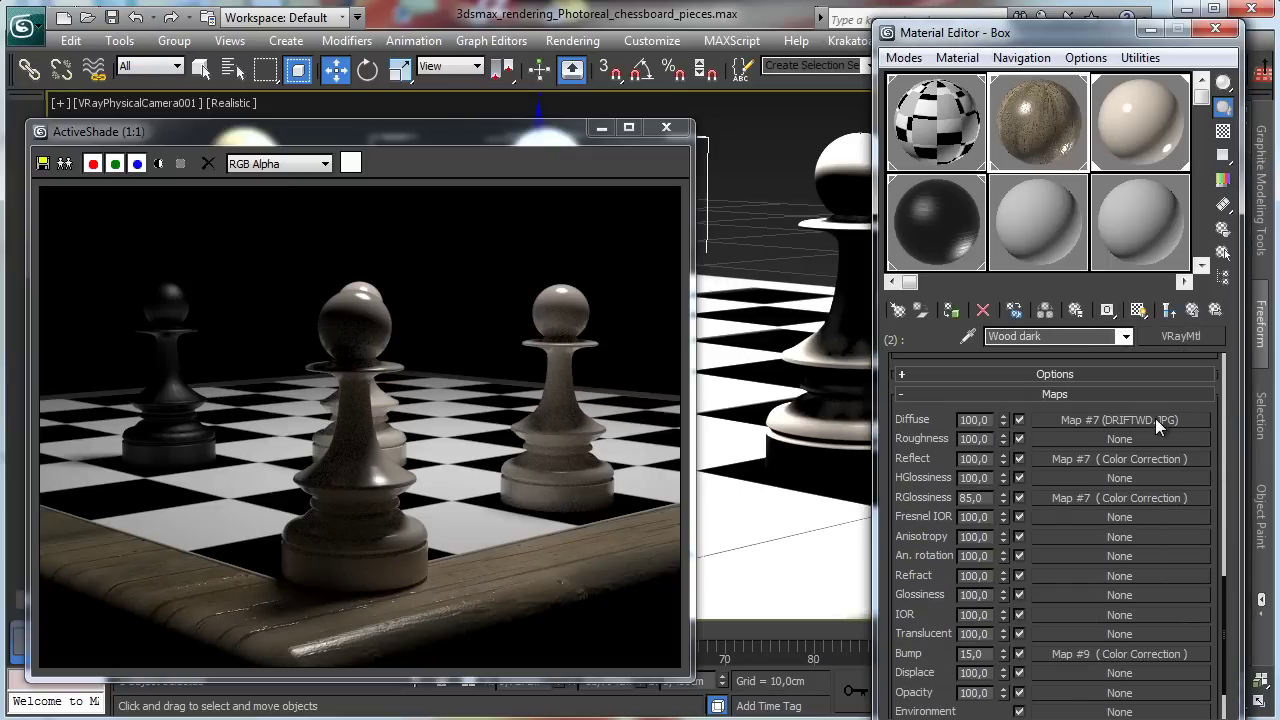
# Replace the Diffuse bitmap of Wood dark with BURLOAK.JPG from the Wood maps folder
pyautogui.click(1155, 418)
pyautogui.click(1064, 613)
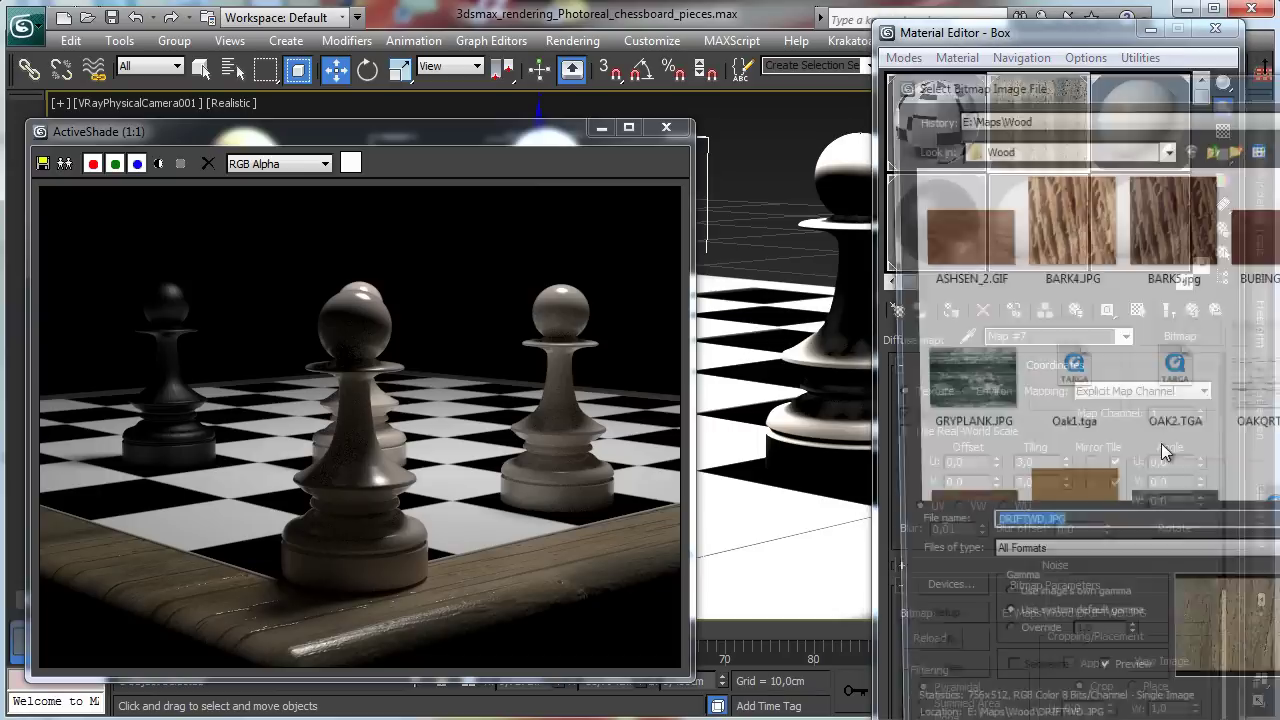
pyautogui.moveTo(1080, 83); pyautogui.dragTo(465, 47)
pyautogui.click(664, 194)
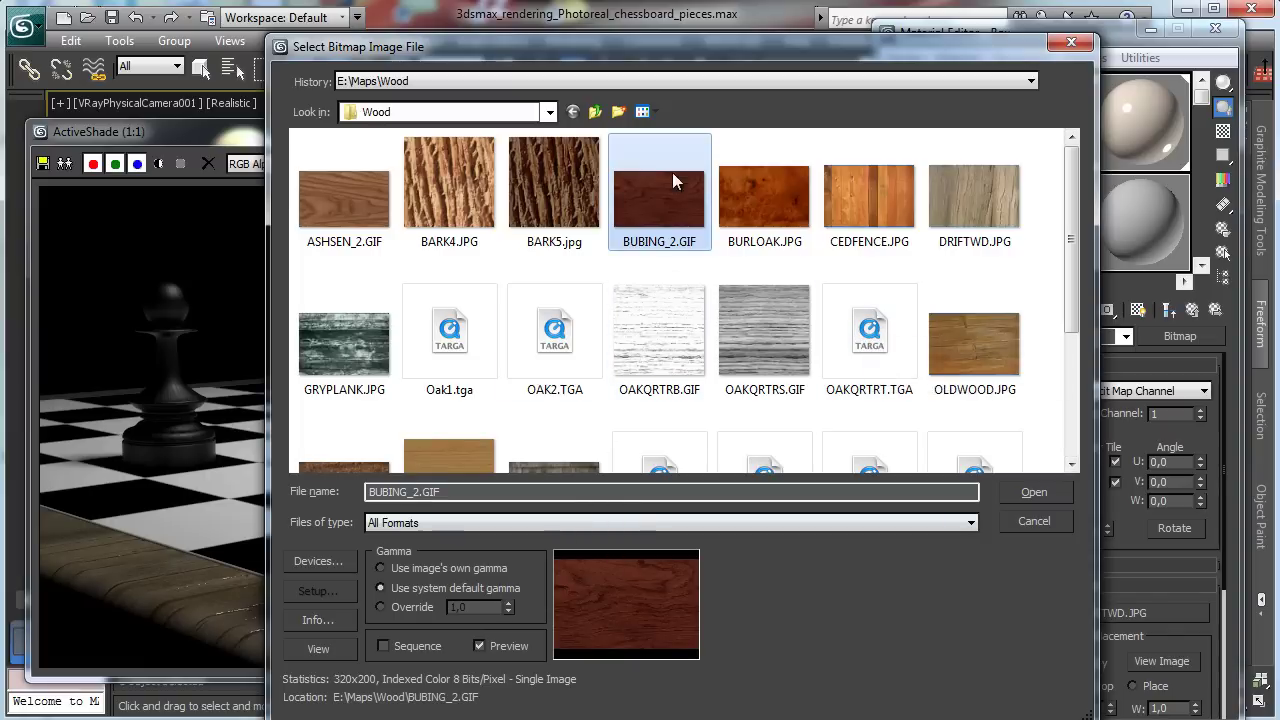
pyautogui.click(772, 198)
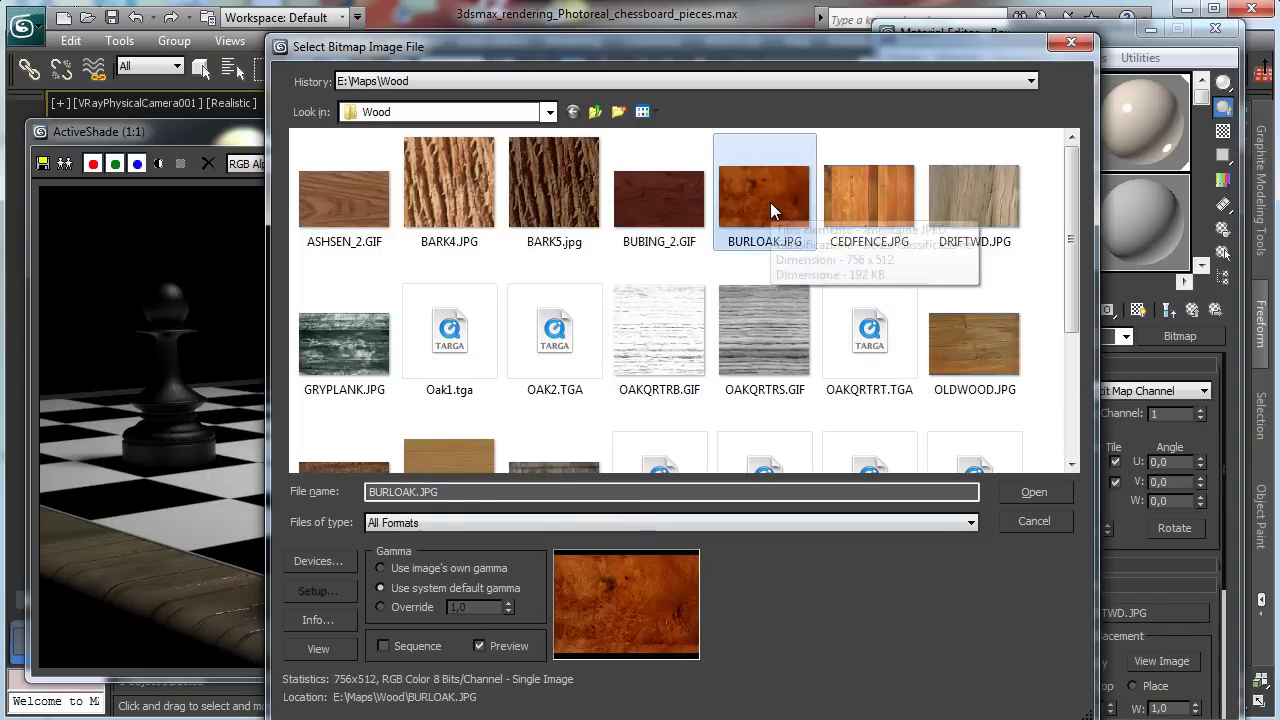
pyautogui.click(1049, 492)
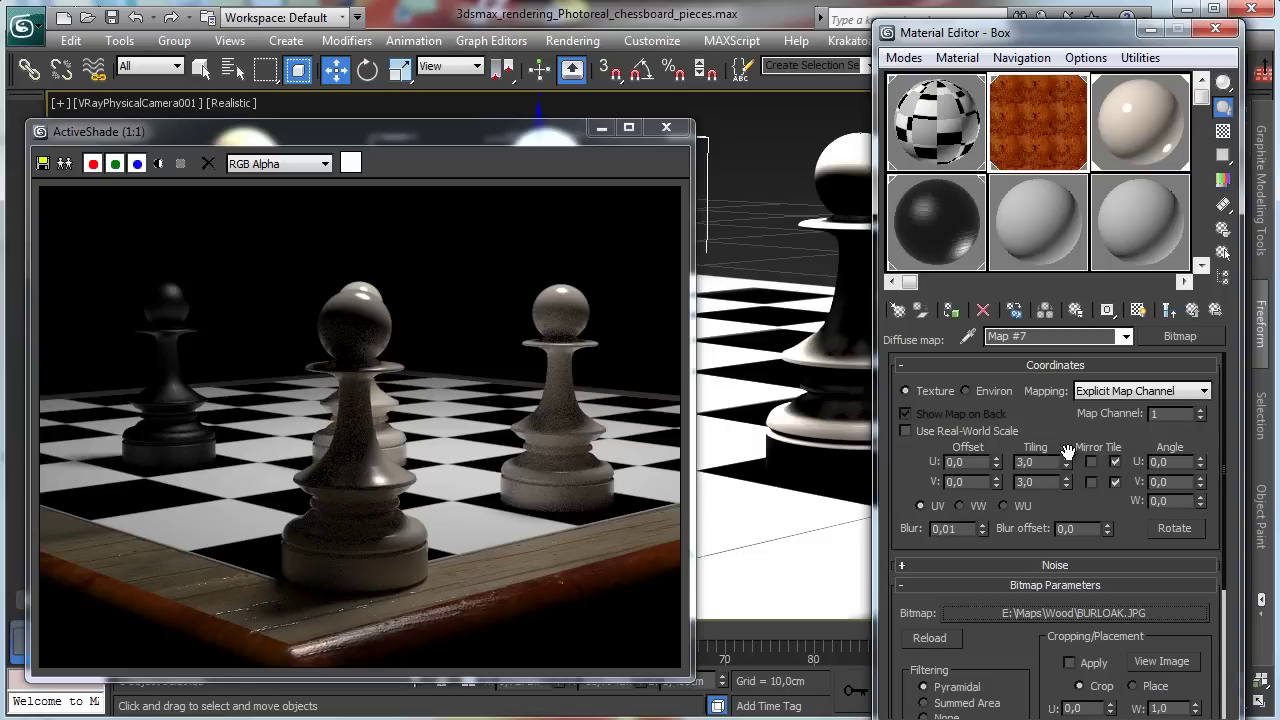
pyautogui.click(1192, 310)
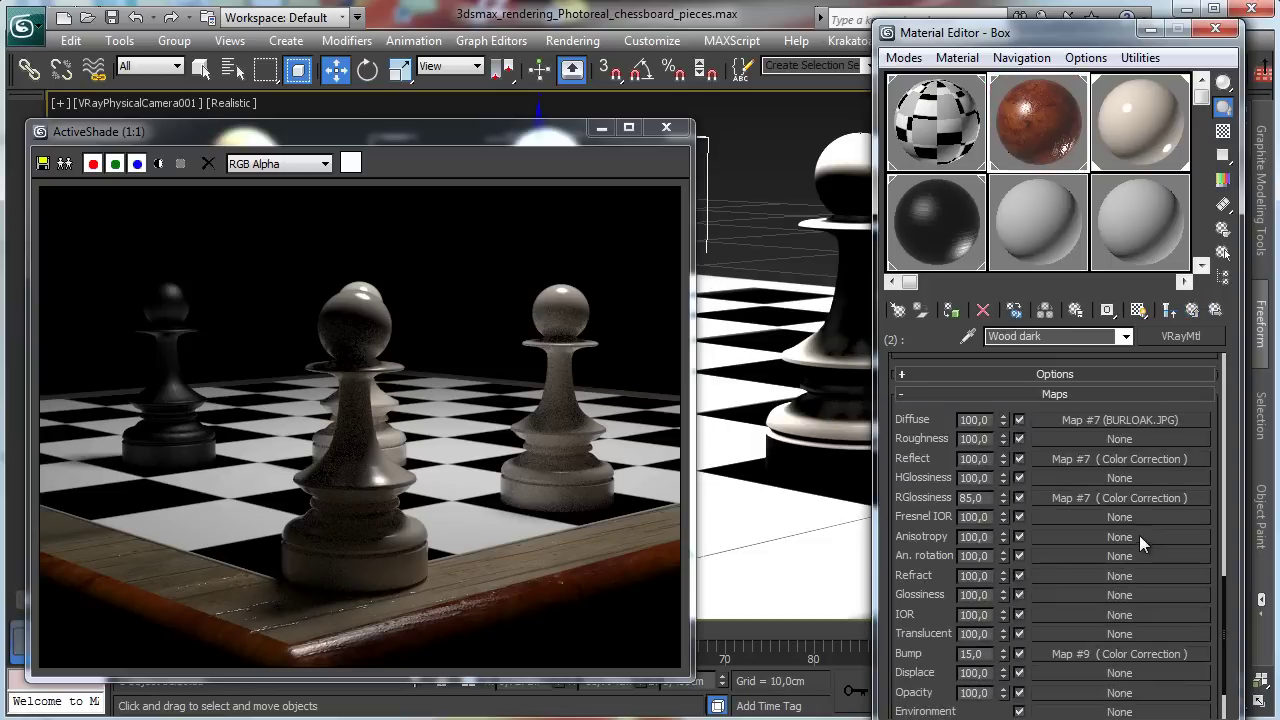
# Swap the bitmap inside Wood dark's Reflect Color Correction map for BURLOAK.JPG
pyautogui.click(1134, 459)
pyautogui.click(1119, 388)
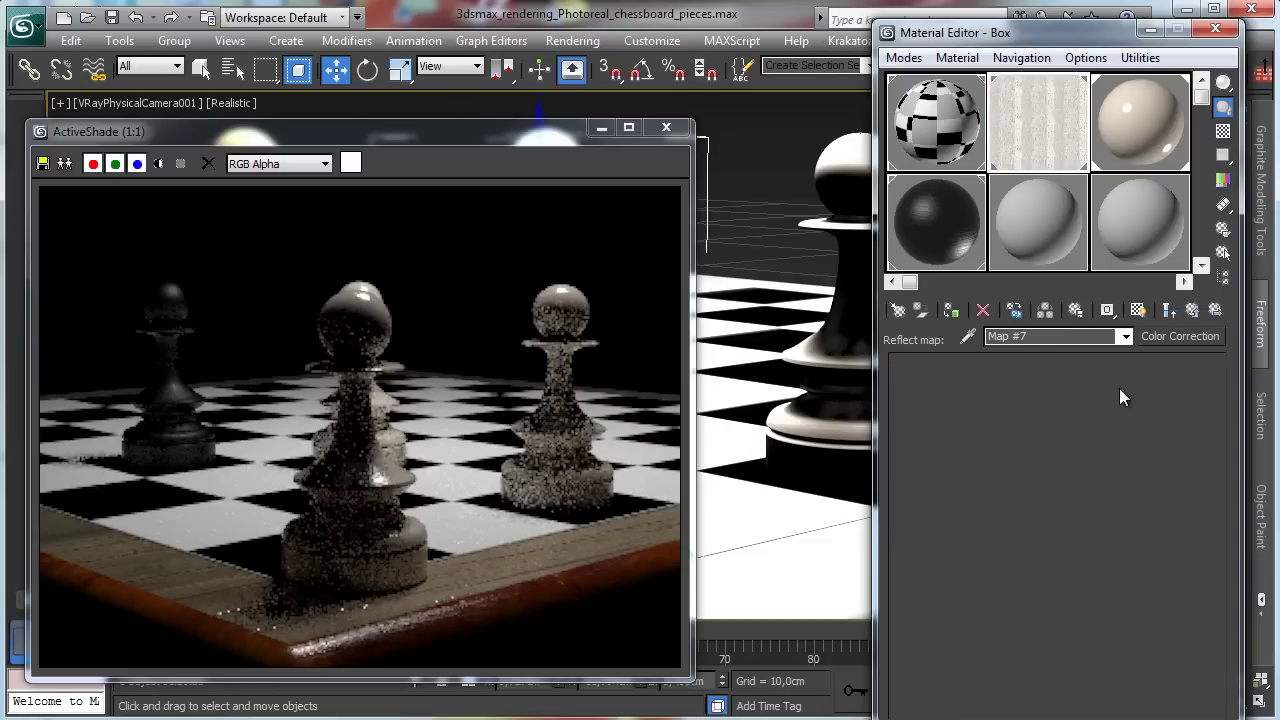
pyautogui.click(1074, 613)
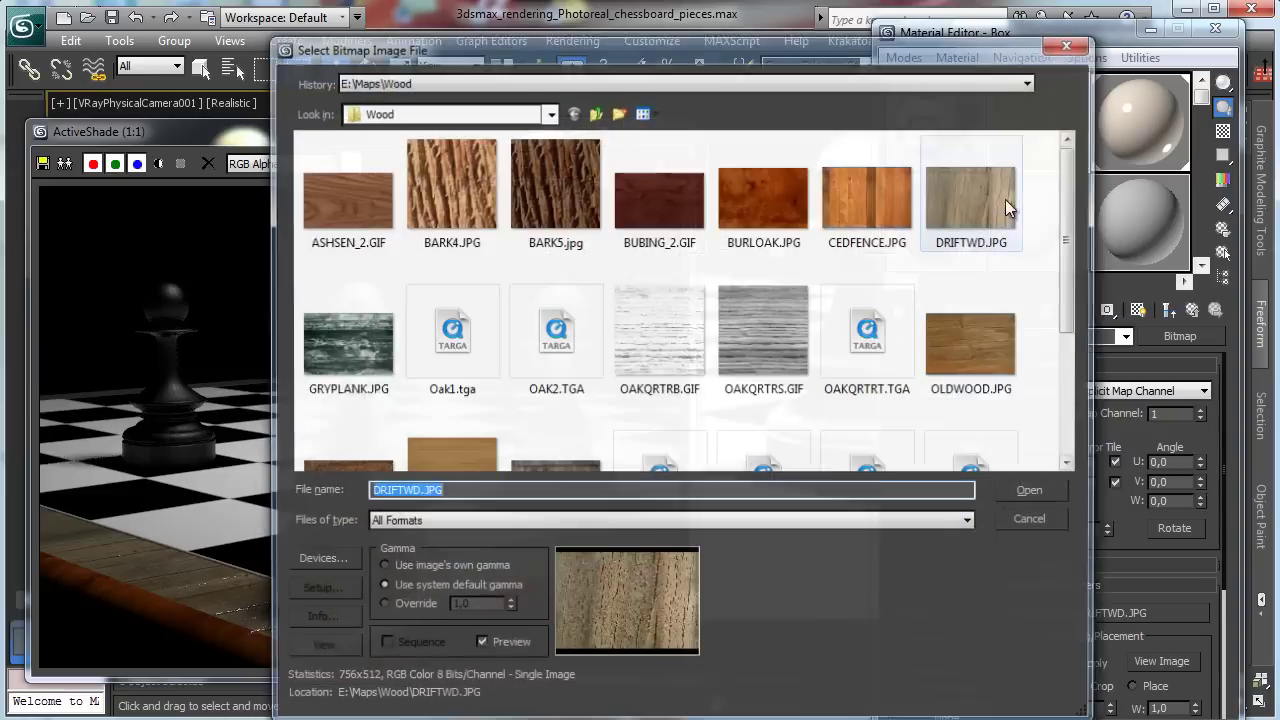
pyautogui.click(765, 200)
pyautogui.doubleClick(767, 195)
pyautogui.click(1169, 310)
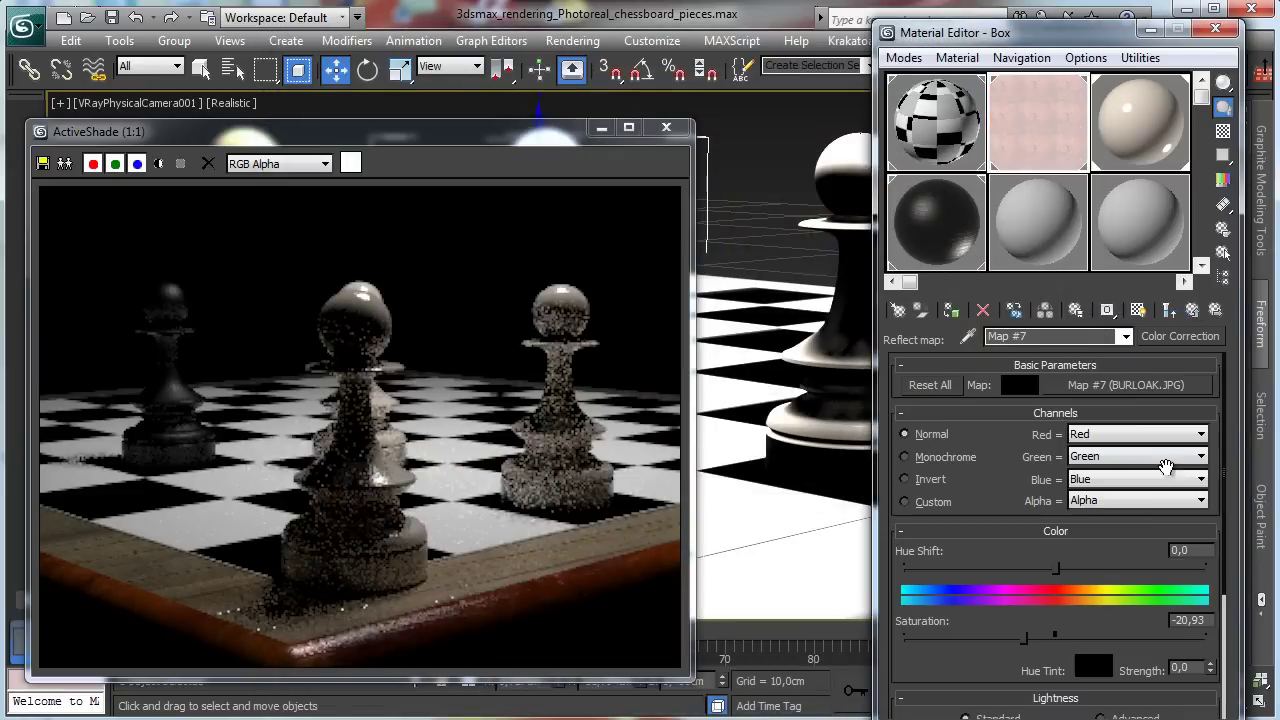
pyautogui.click(1169, 310)
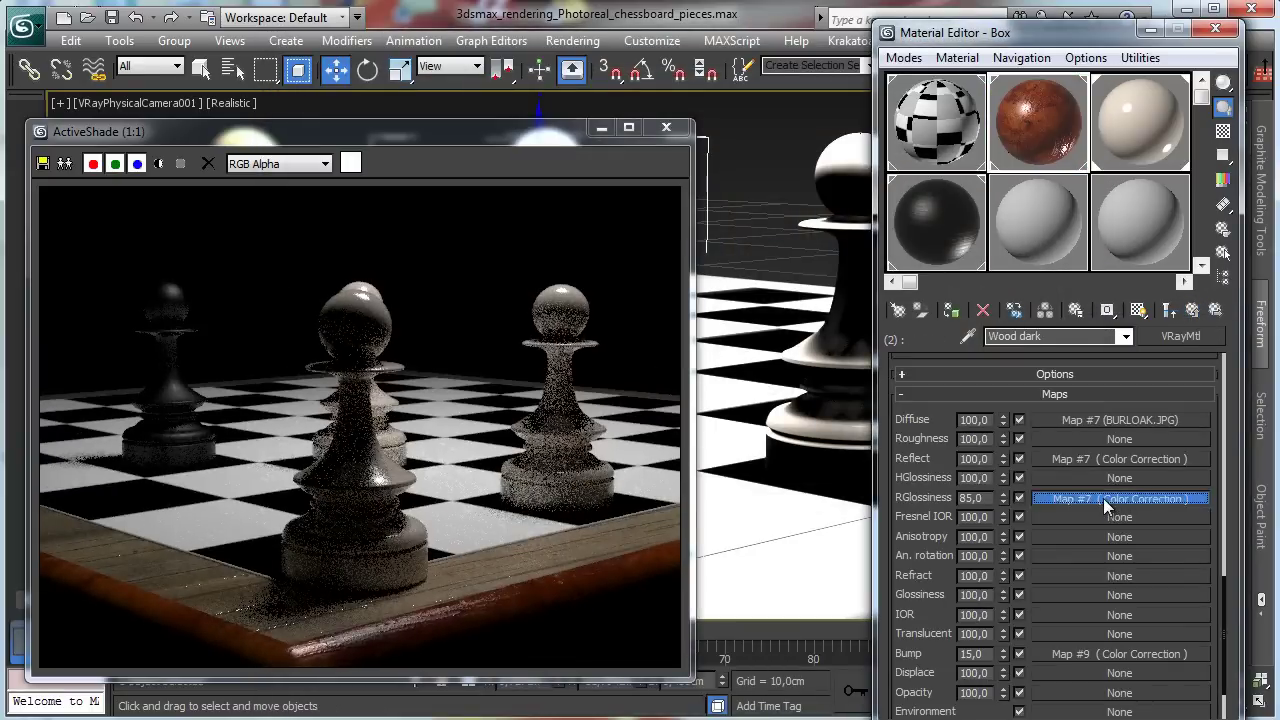
# Swap the bitmap inside Wood dark's RGlossiness Color Correction map for BURLOAK.JPG
pyautogui.click(1103, 498)
pyautogui.click(1126, 385)
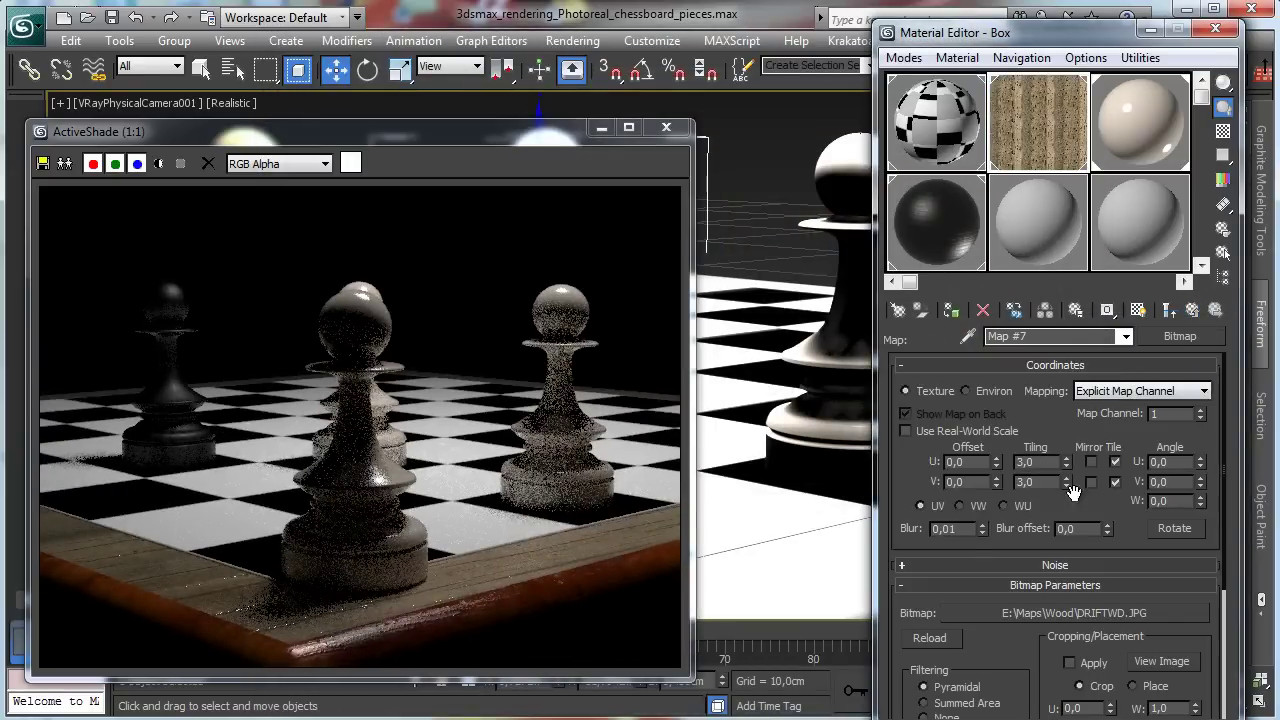
pyautogui.click(1054, 613)
pyautogui.doubleClick(772, 200)
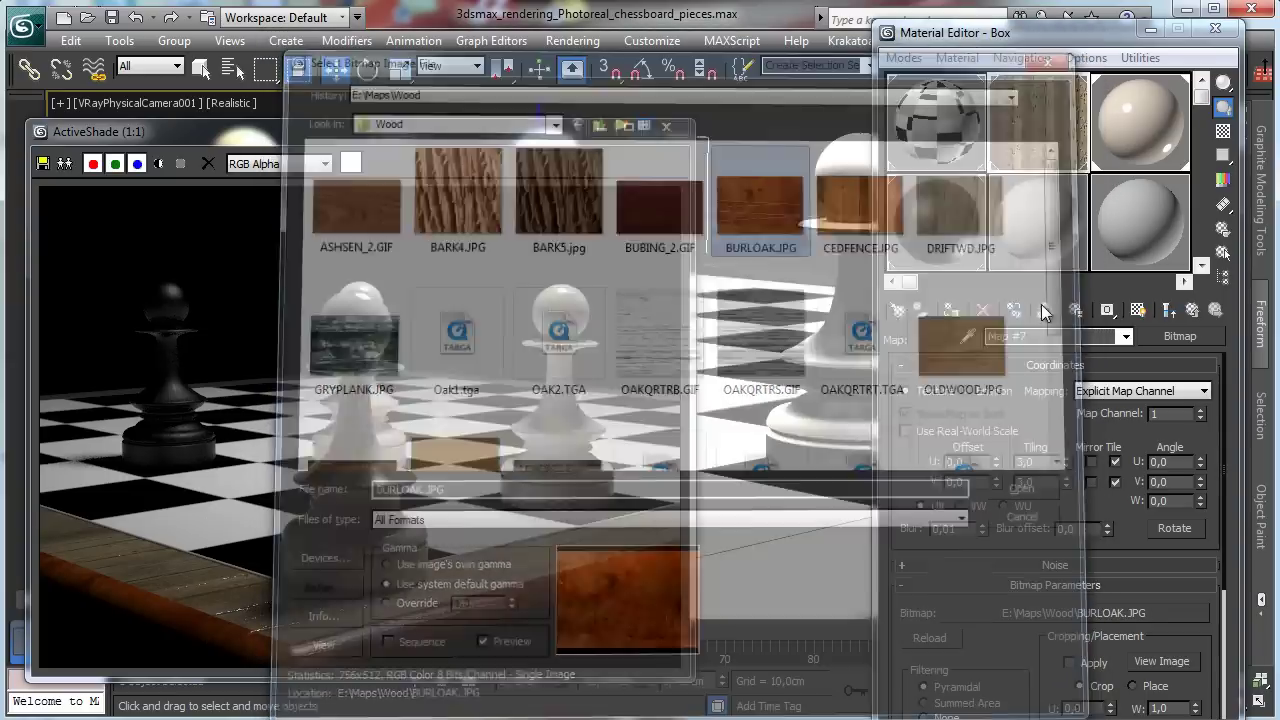
pyautogui.click(1169, 310)
pyautogui.click(1169, 310)
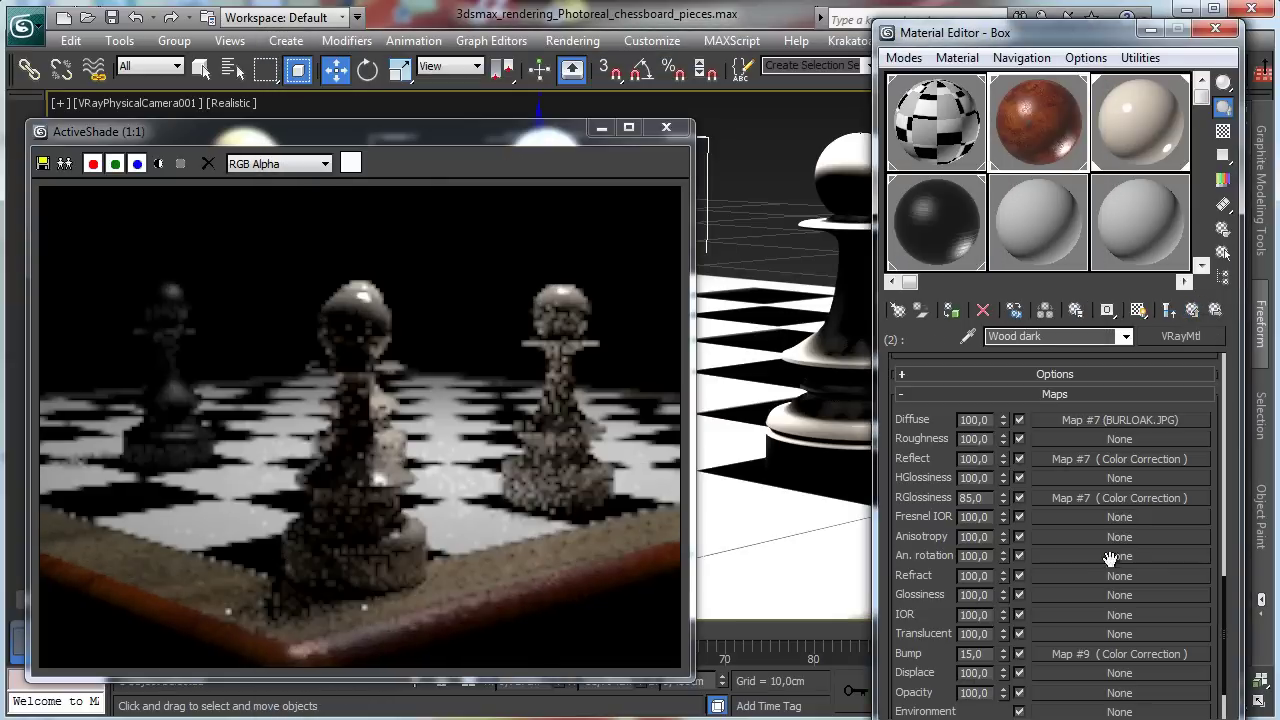
# Swap the bitmap inside Wood dark's Bump Color Correction map for BURLOAK.JPG
pyautogui.click(1071, 653)
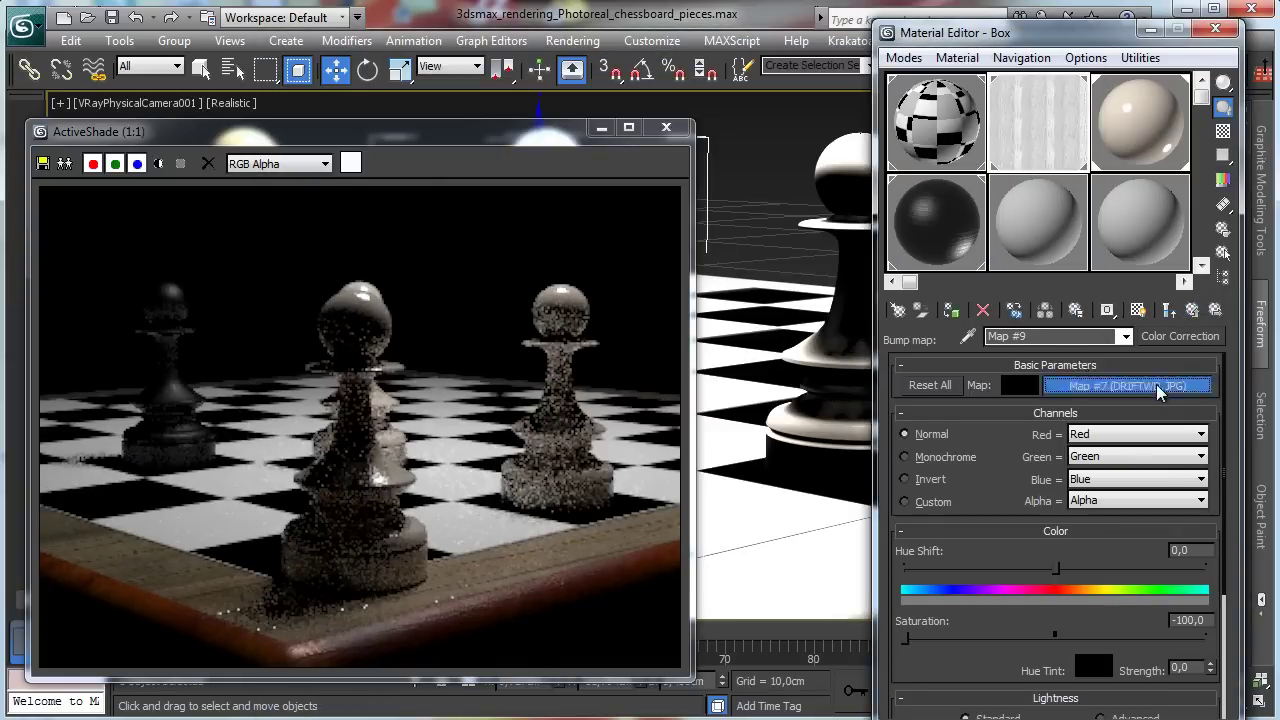
pyautogui.click(1156, 384)
pyautogui.click(1042, 613)
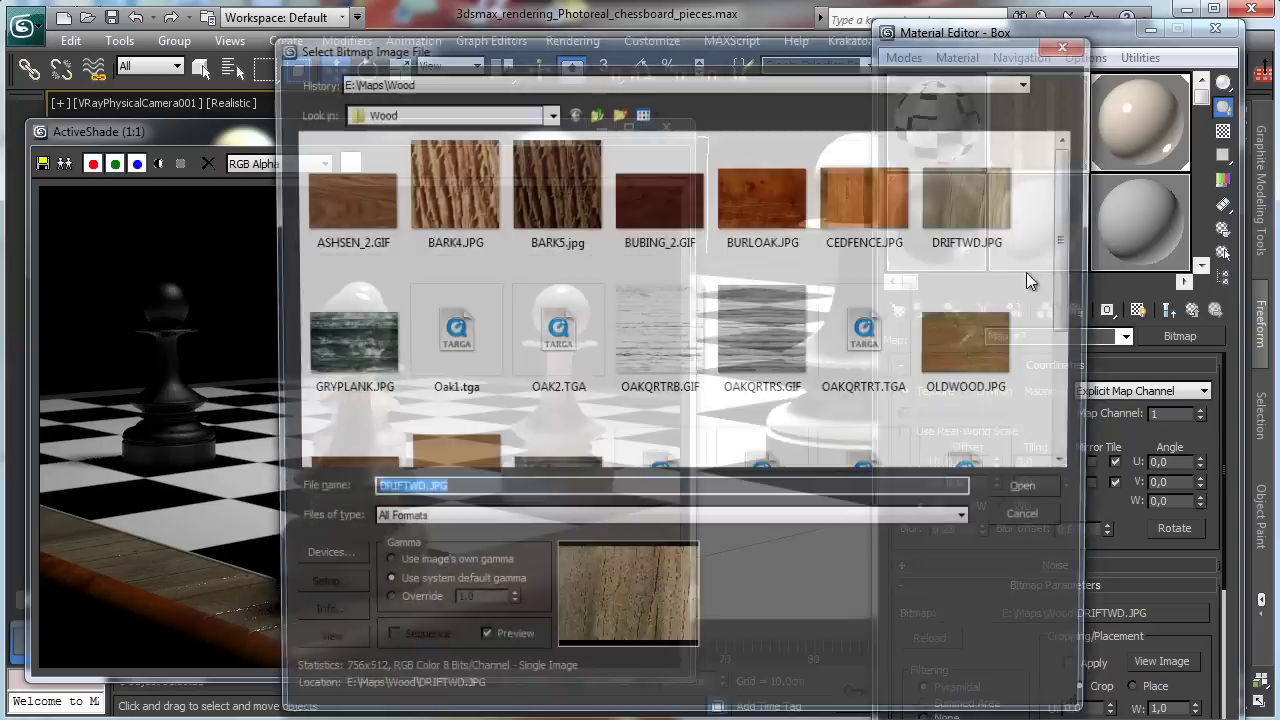
pyautogui.doubleClick(780, 190)
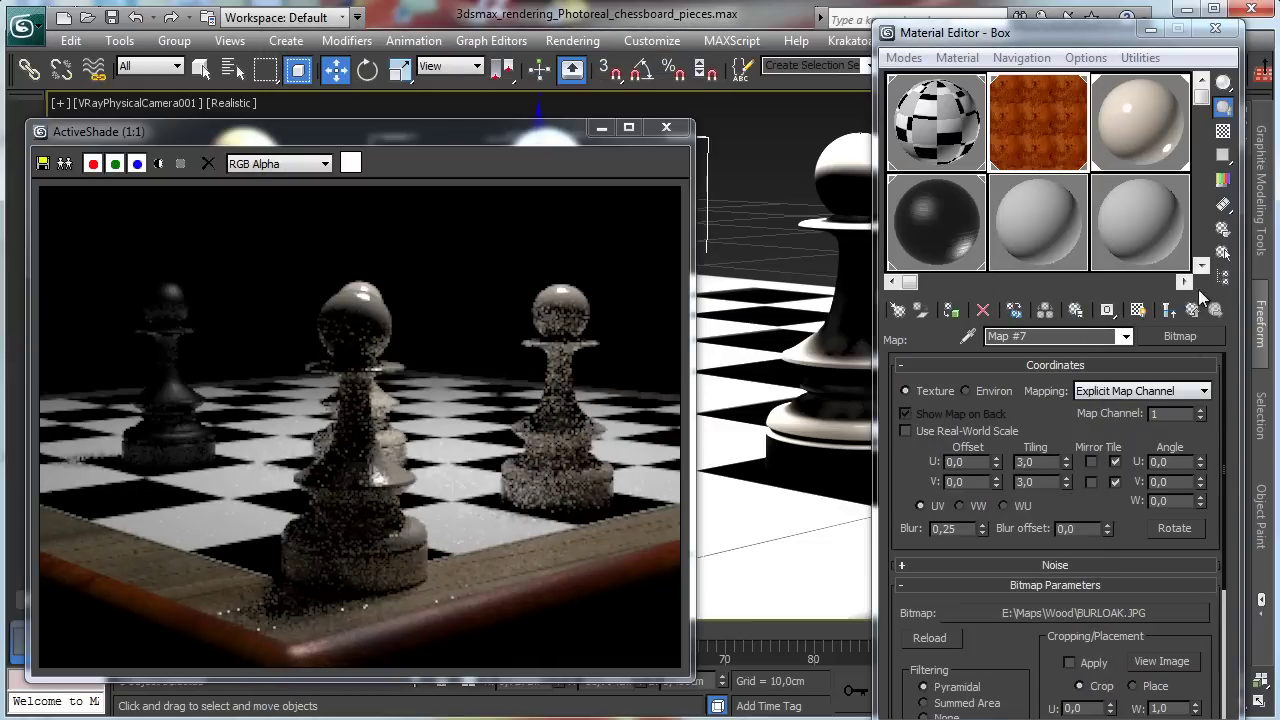
pyautogui.click(1192, 310)
pyautogui.click(1194, 312)
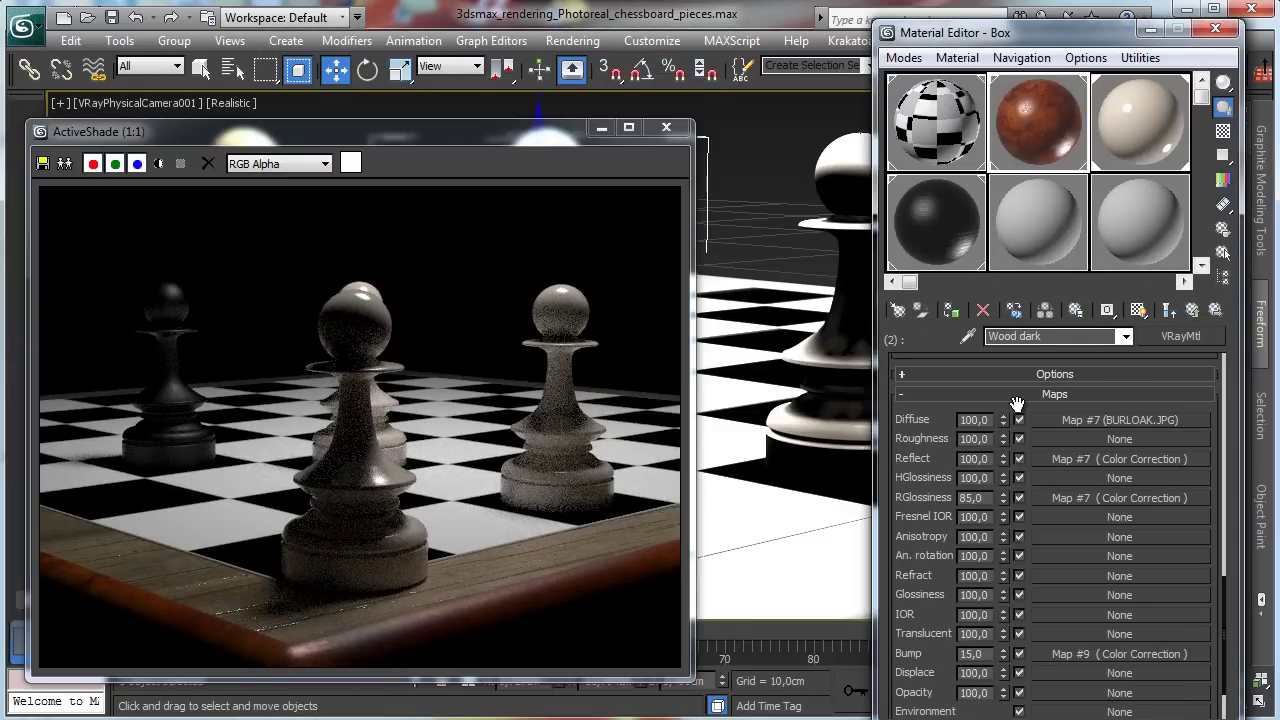
# Raise the brightness of the Color Correction in Wood dark's Reflect map to about 69.4
pyautogui.scroll(10, 1213, 416)
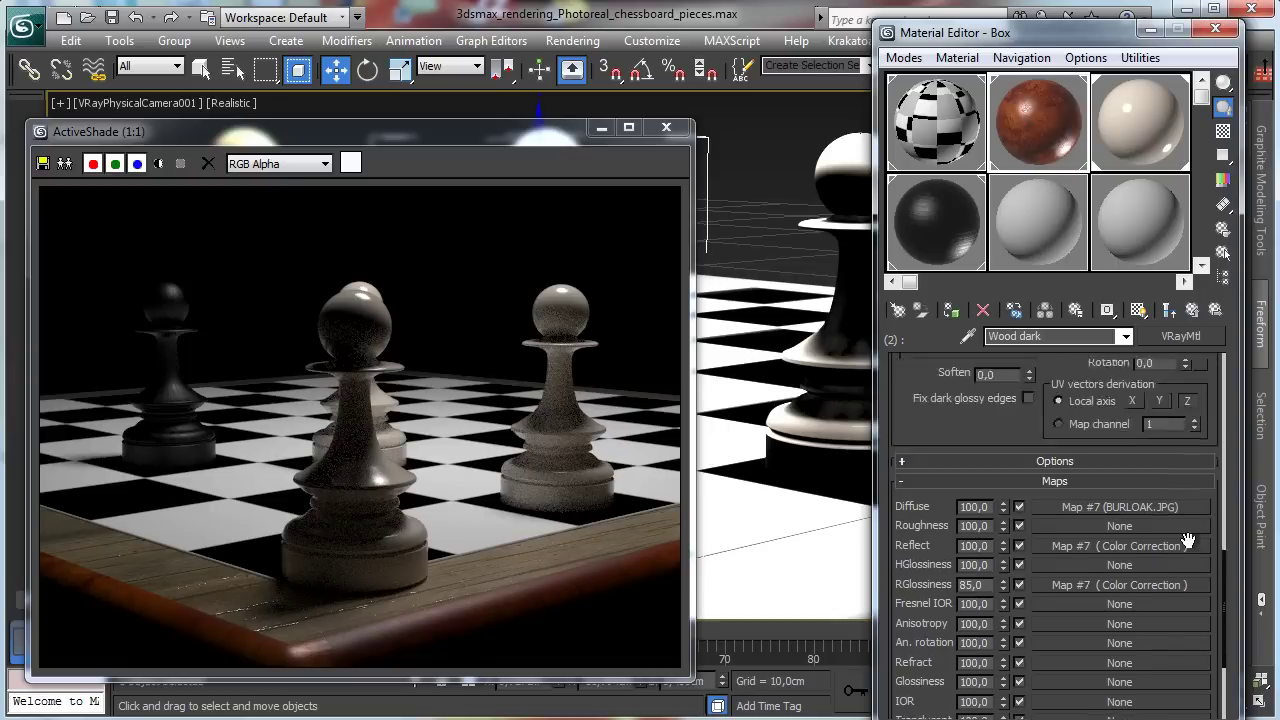
pyautogui.scroll(2, 1065, 560)
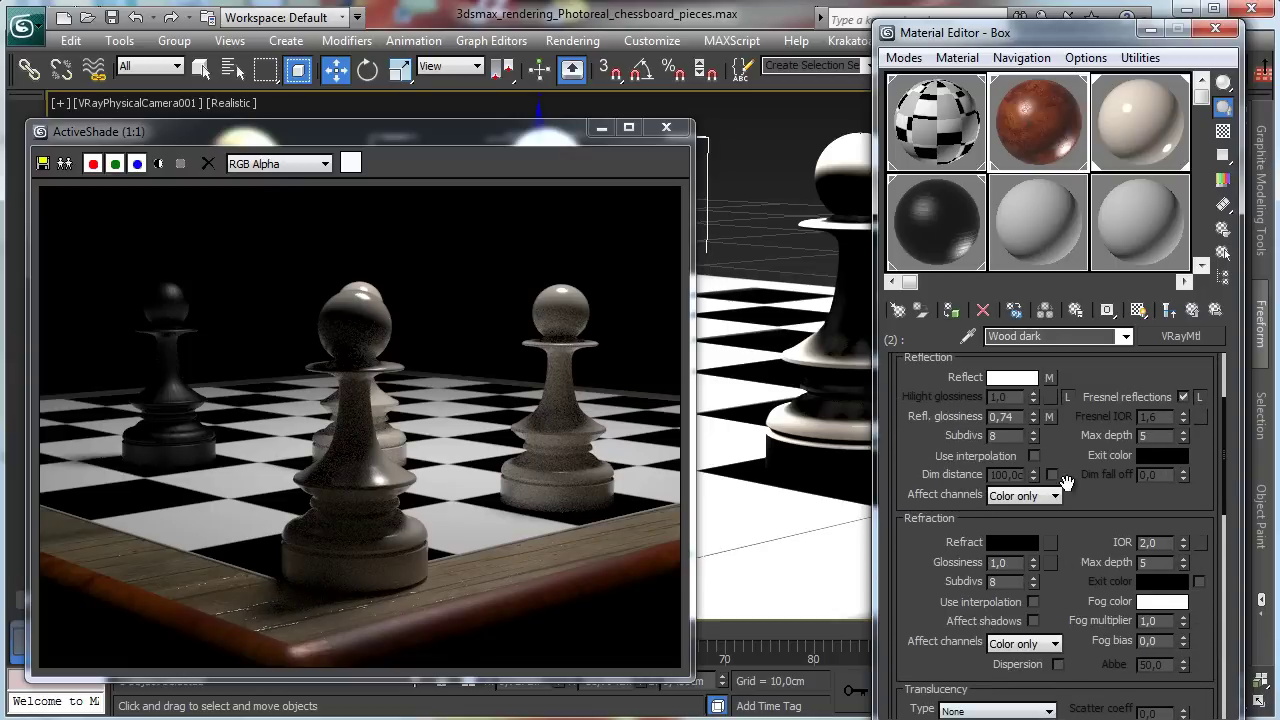
pyautogui.scroll(-9, 1080, 514)
pyautogui.scroll(-4, 1000, 524)
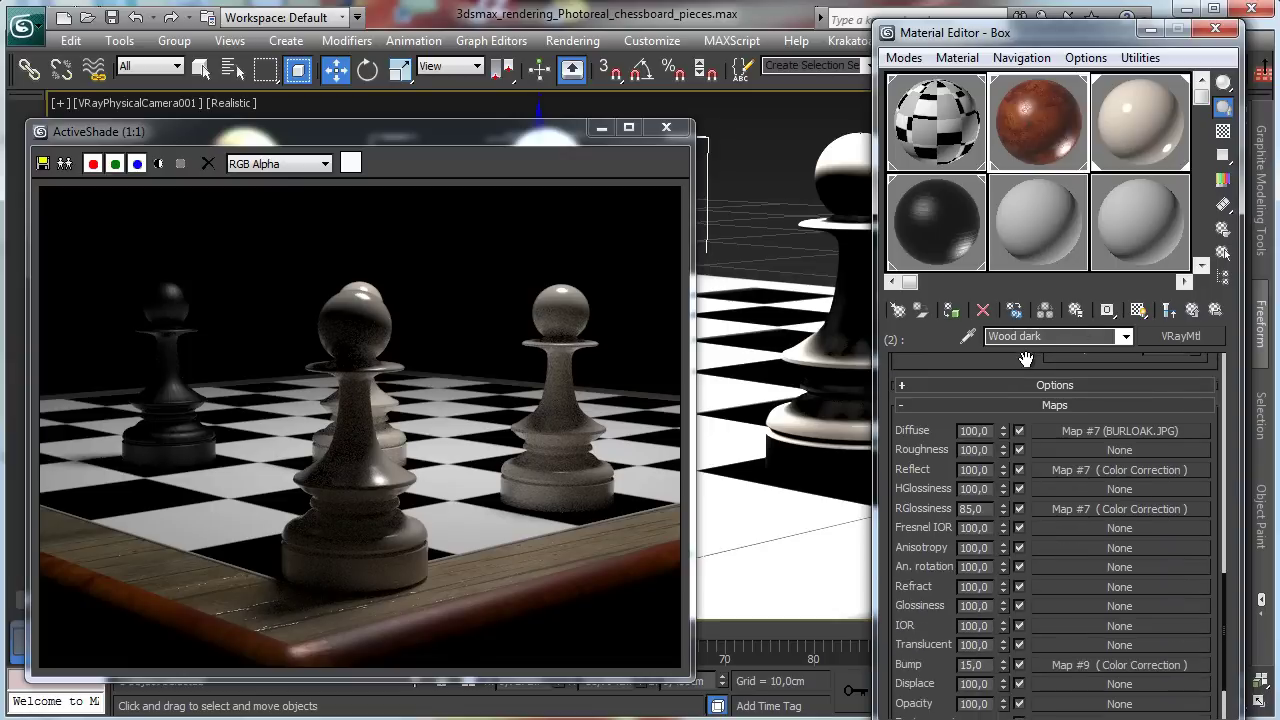
pyautogui.click(1076, 468)
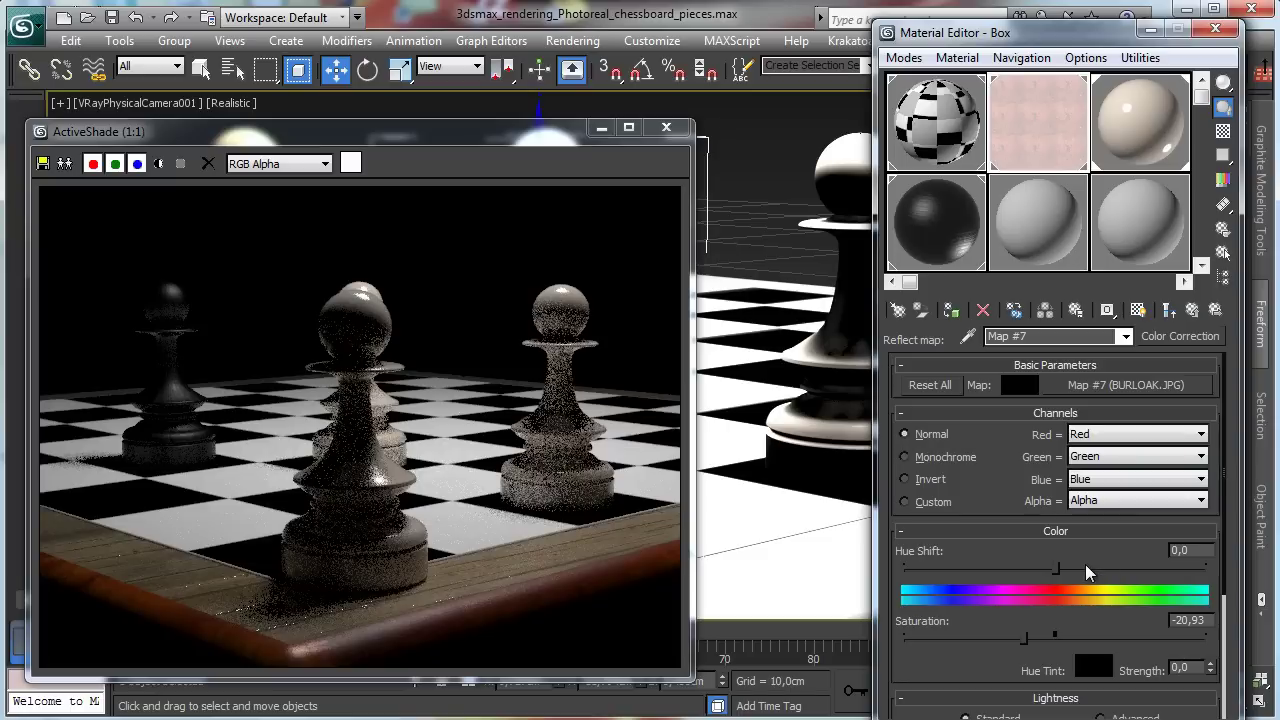
pyautogui.scroll(-3, 977, 380)
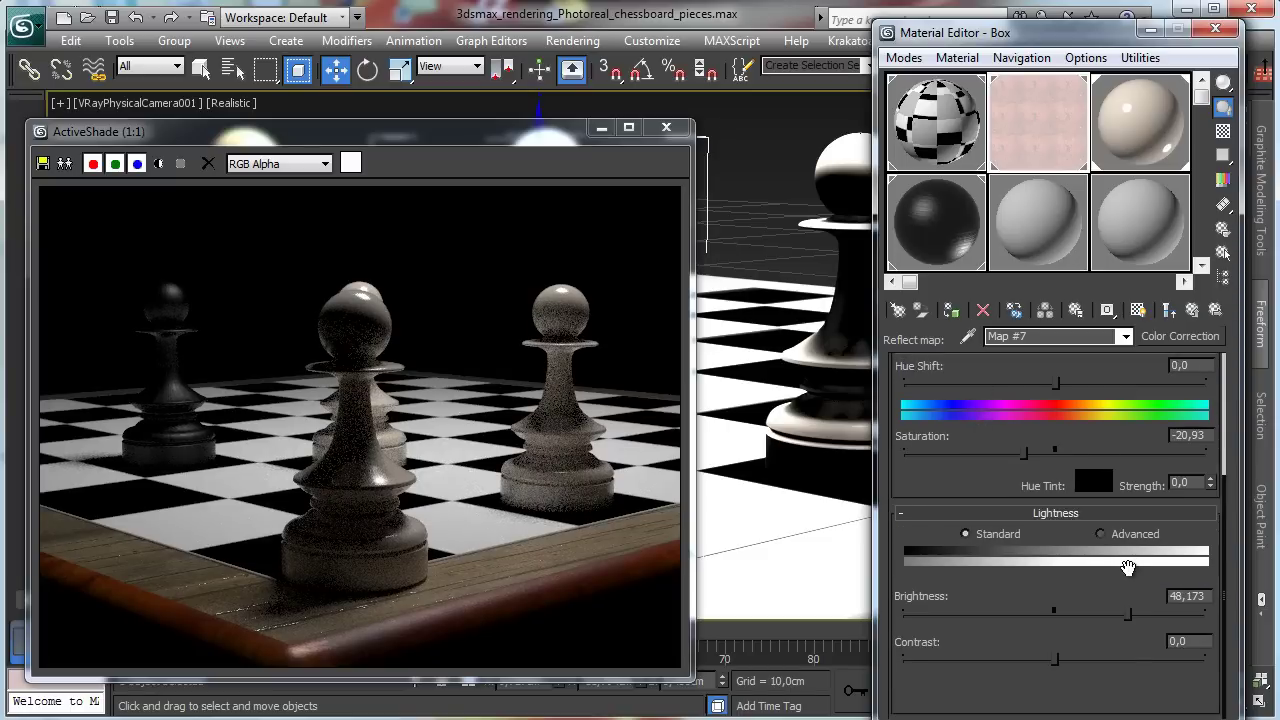
pyautogui.moveTo(1128, 612); pyautogui.dragTo(1160, 610)
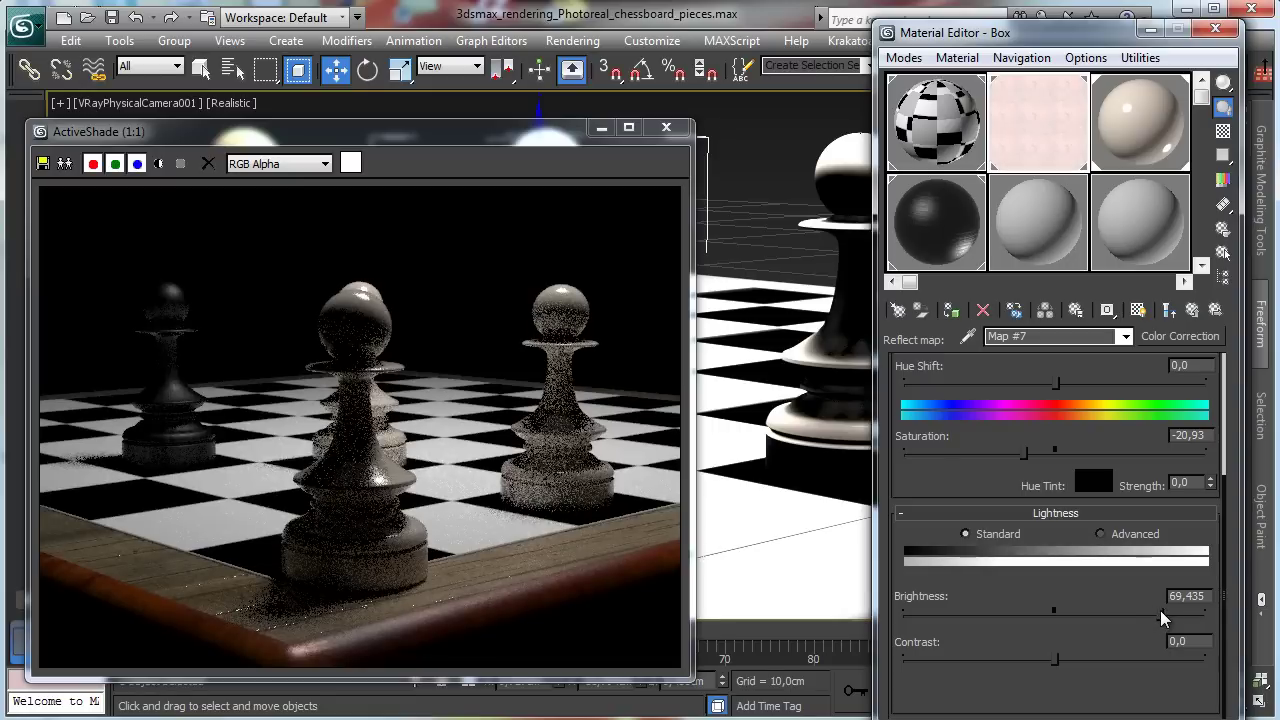
pyautogui.click(1194, 312)
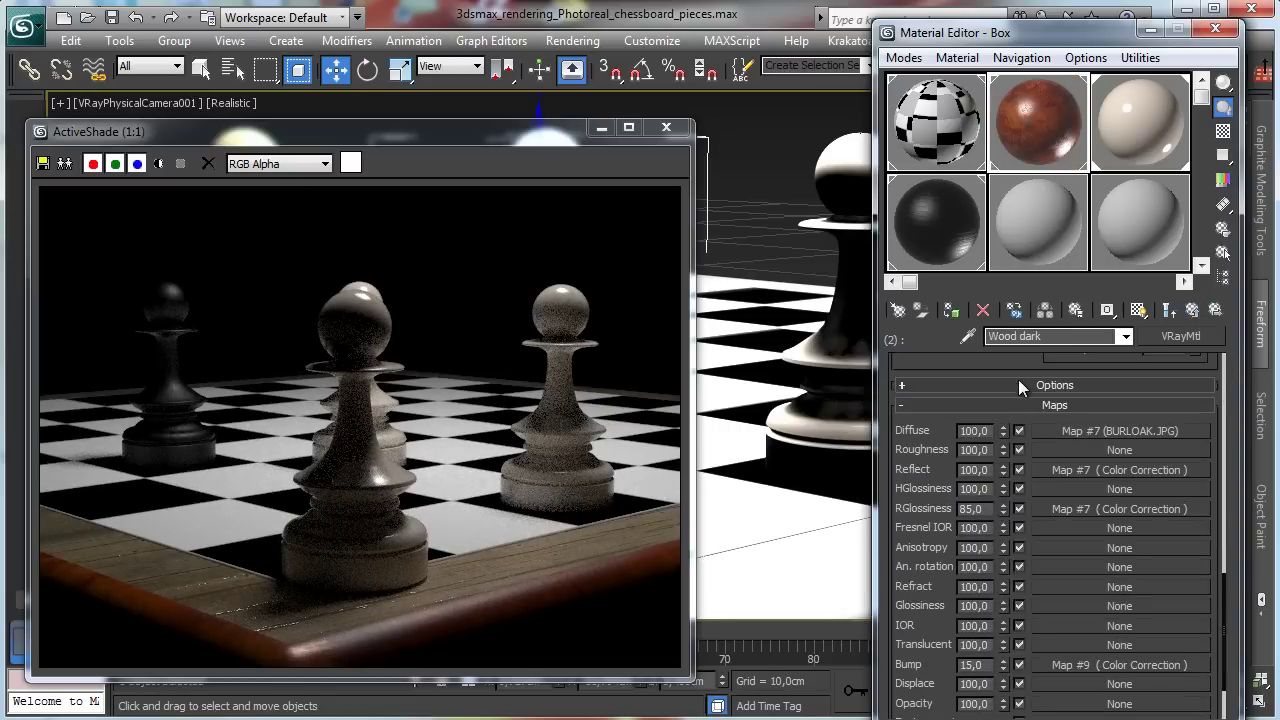
# Raise Wood dark's reflection glossiness to 1.0
pyautogui.scroll(5, 1022, 362)
pyautogui.scroll(4, 1070, 412)
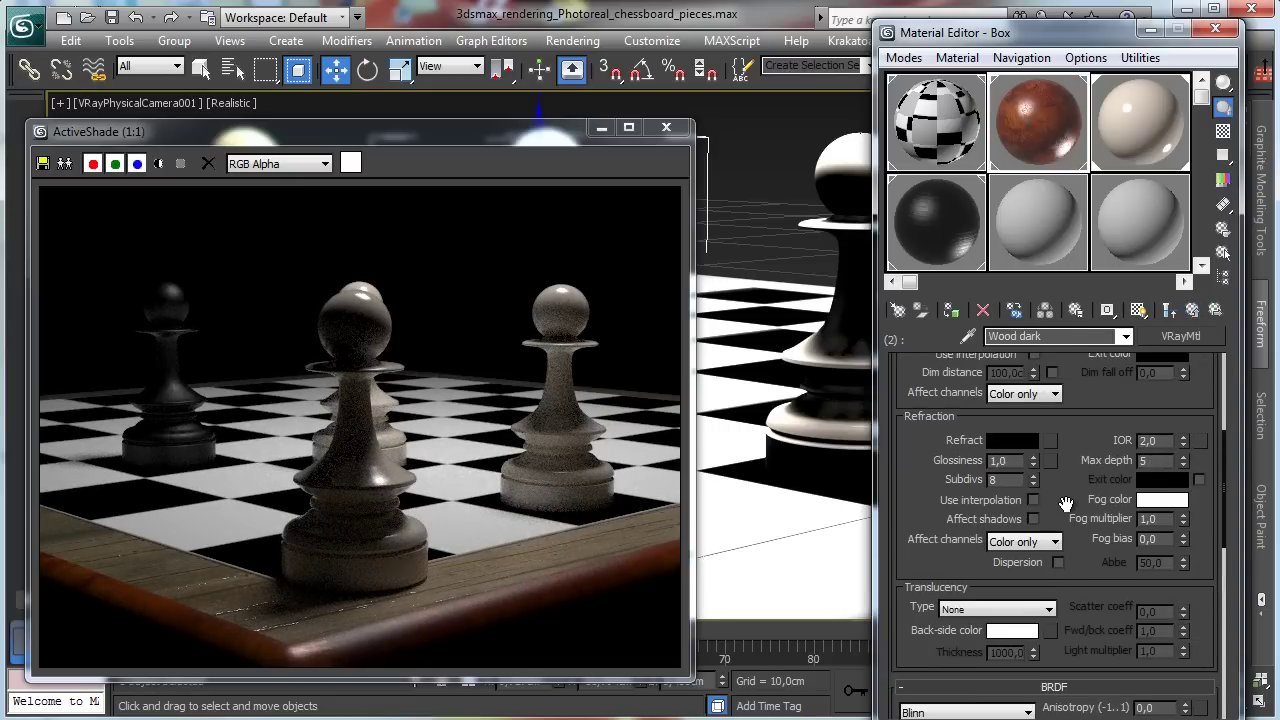
pyautogui.scroll(3, 1038, 455)
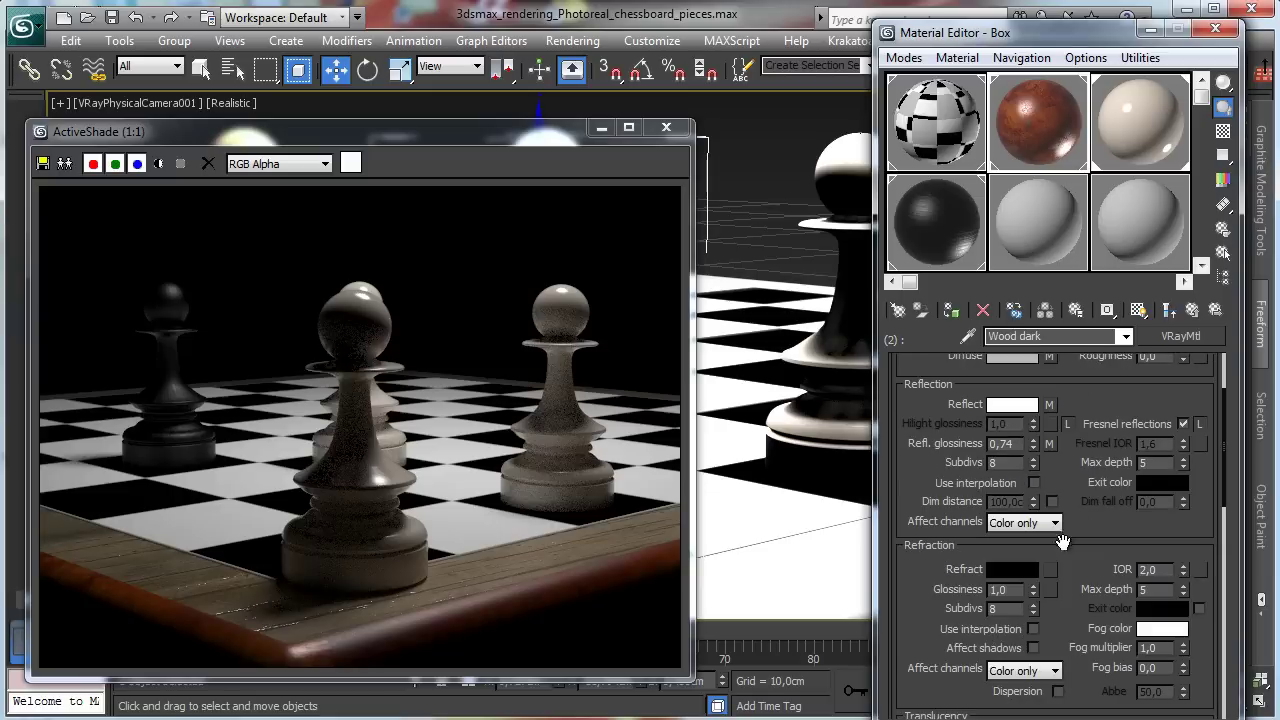
pyautogui.click(1033, 448)
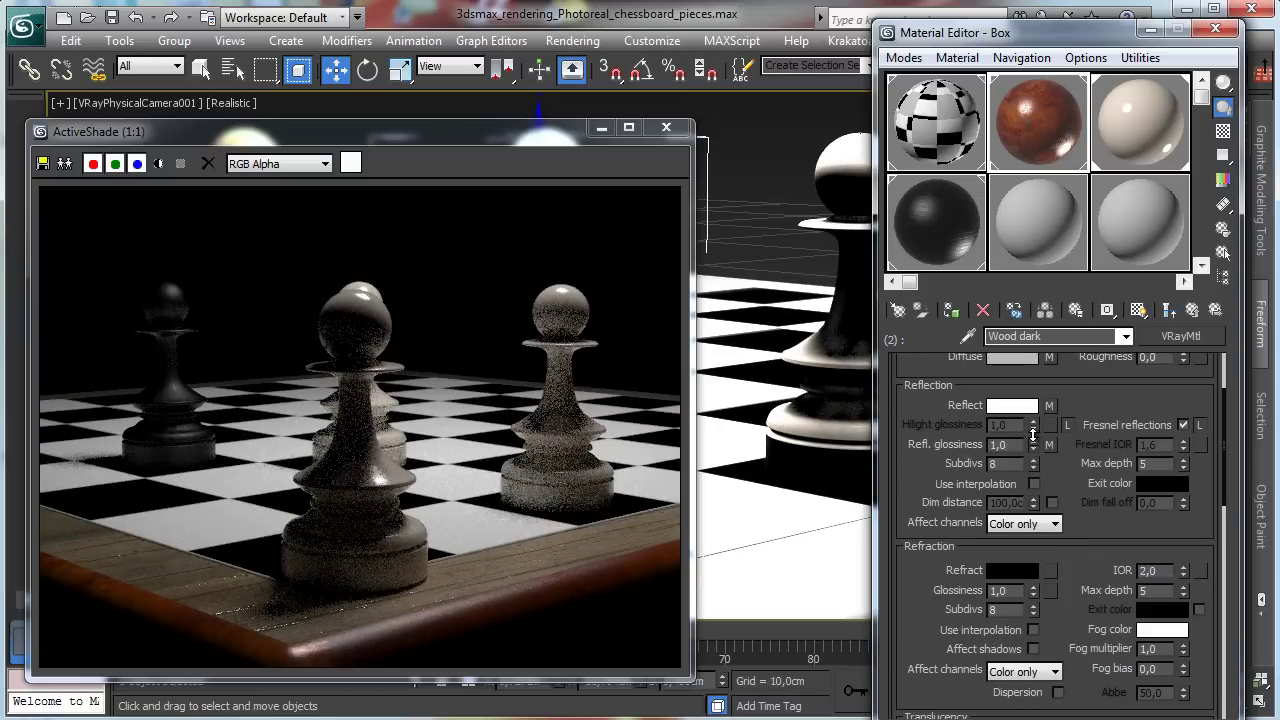
pyautogui.click(1031, 441)
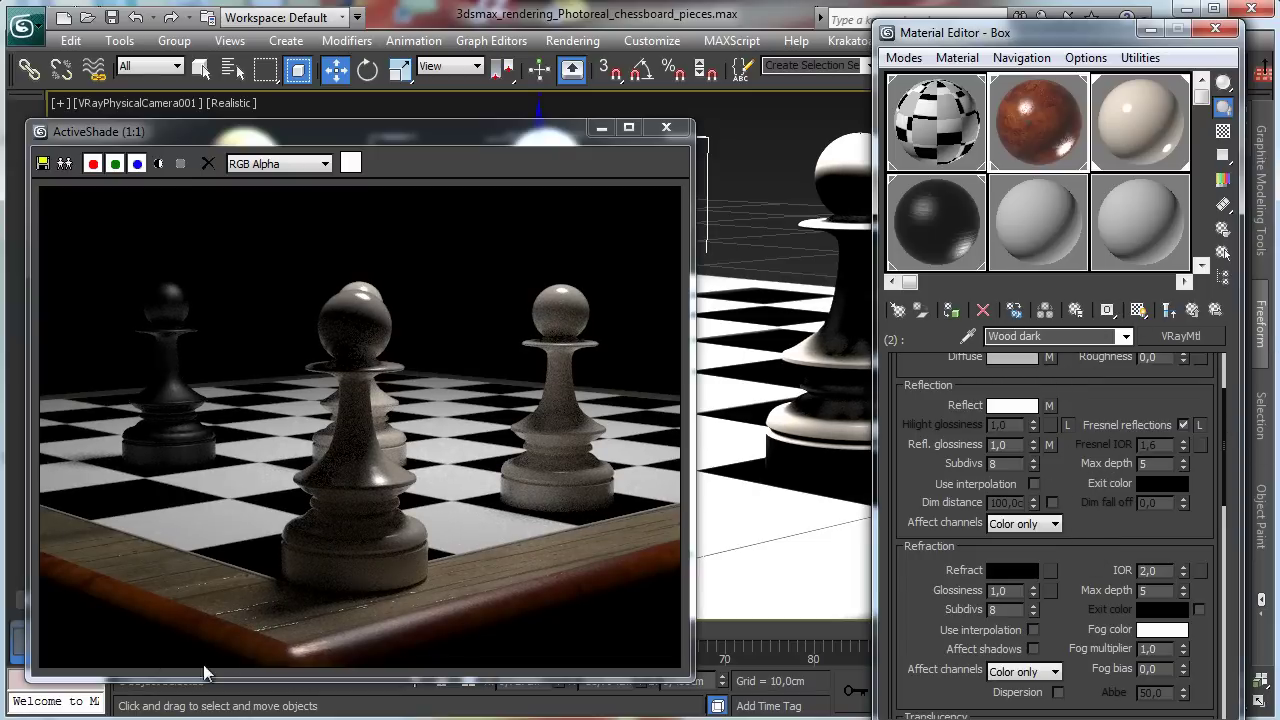
# Set the Diffuse color of the Wood bright sub-material to a light warm beige, about RGB 166, 158, 148
pyautogui.click(1194, 309)
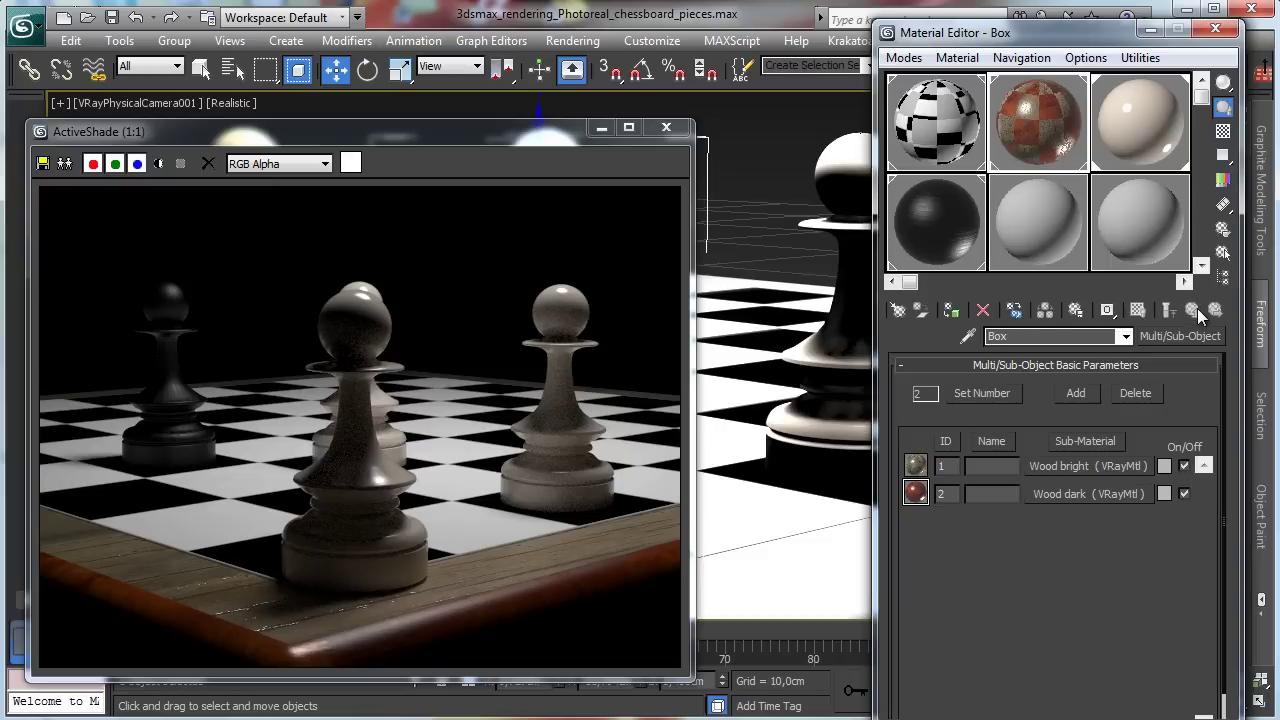
pyautogui.click(1066, 465)
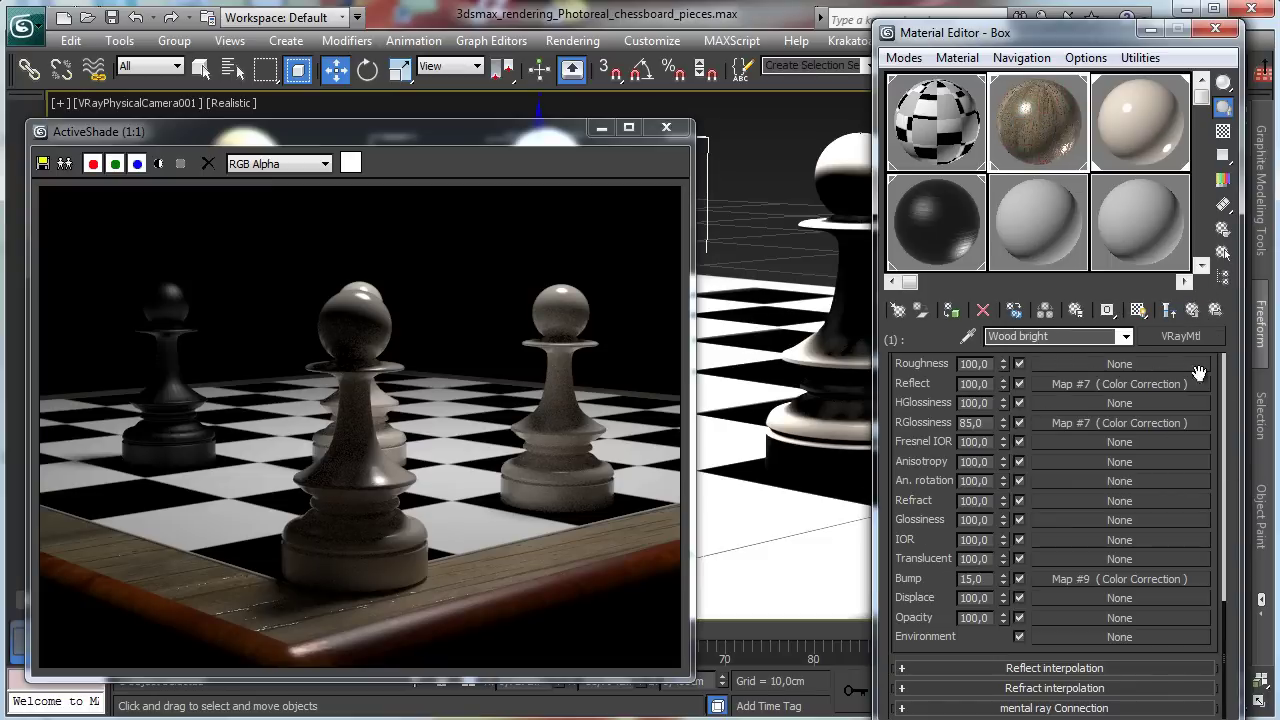
pyautogui.scroll(10, 1052, 575)
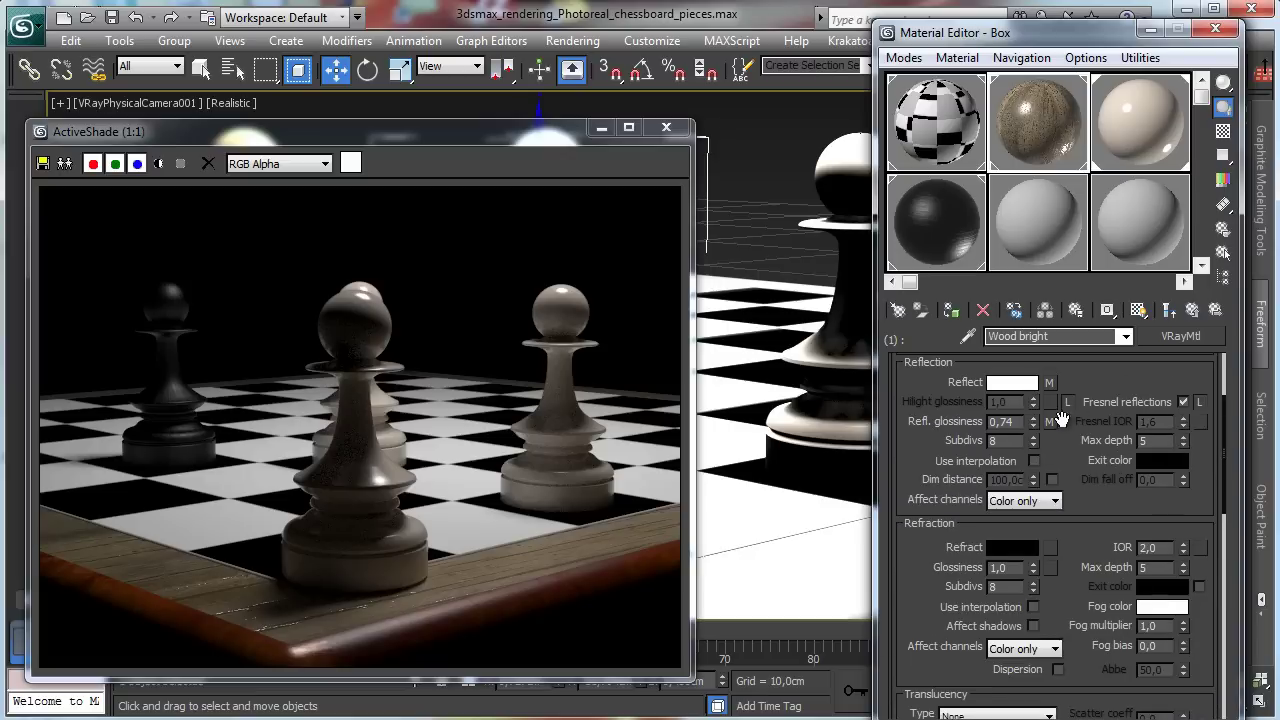
pyautogui.click(1012, 468)
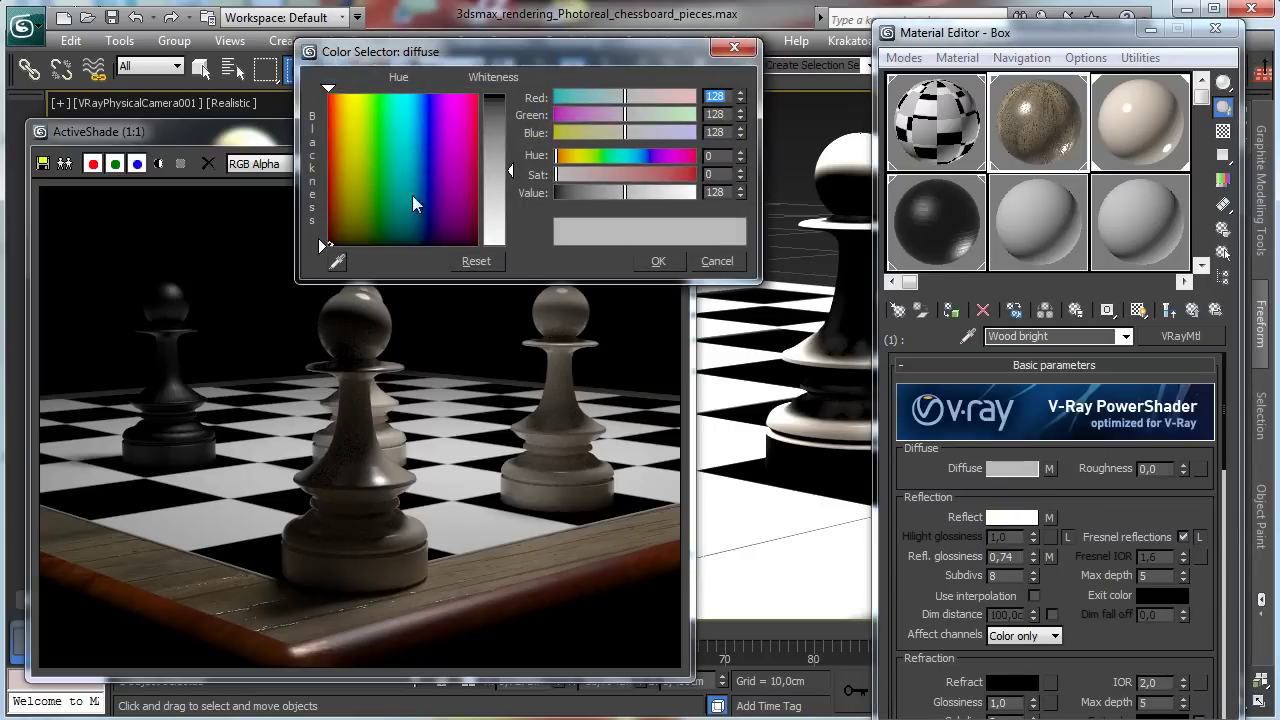
pyautogui.click(342, 221)
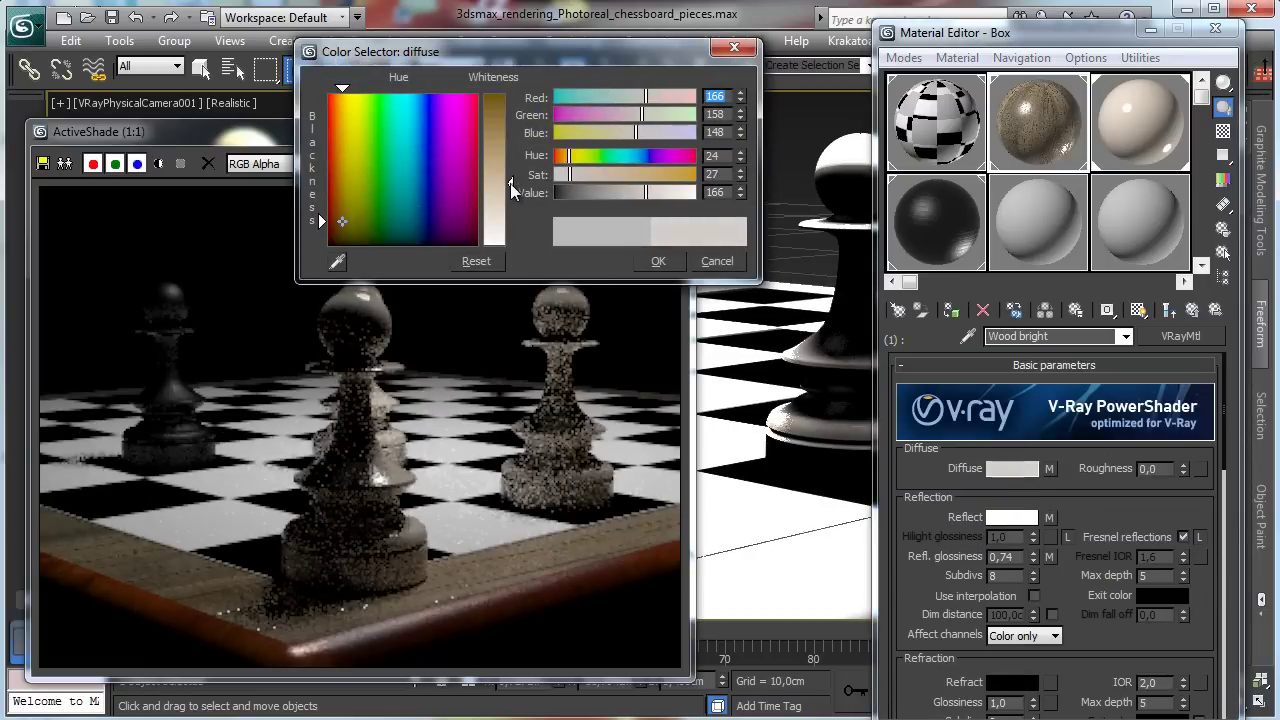
pyautogui.click(658, 261)
# Lower Wood bright's Diffuse map amount to 66 to blend the bitmap with the base color
pyautogui.scroll(-10, 1128, 517)
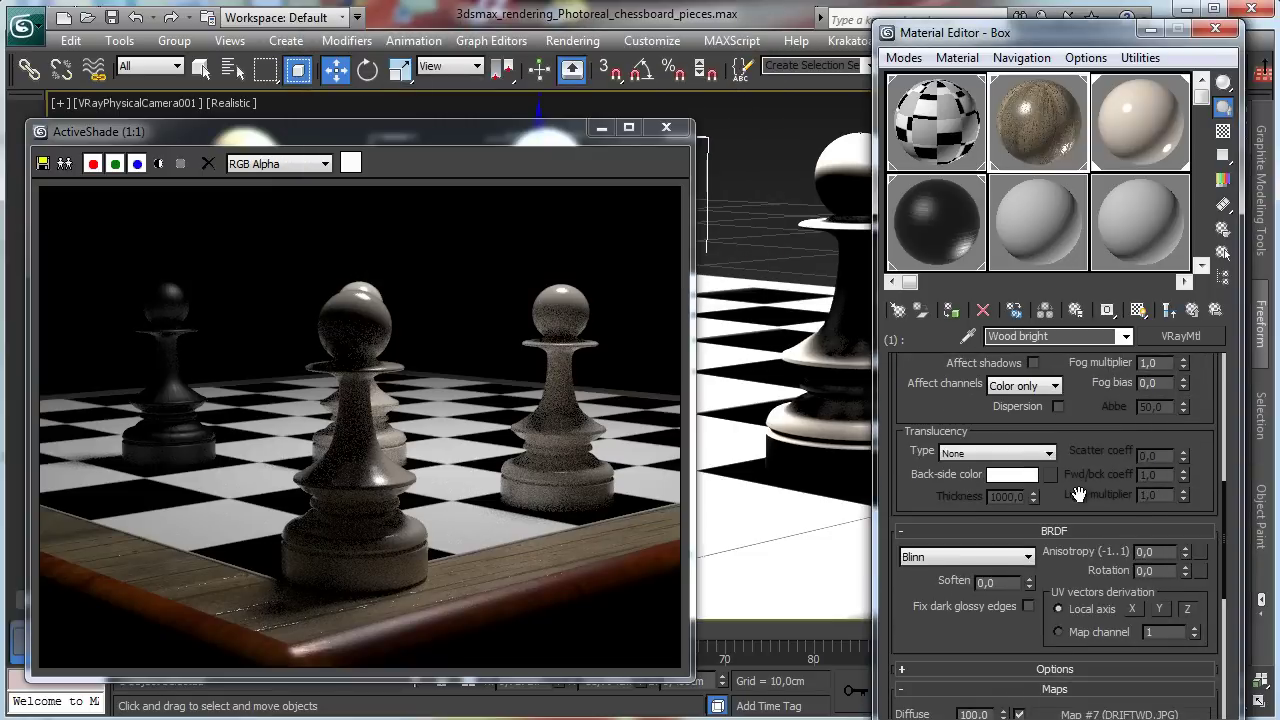
pyautogui.moveTo(1003, 398); pyautogui.dragTo(1000, 460)
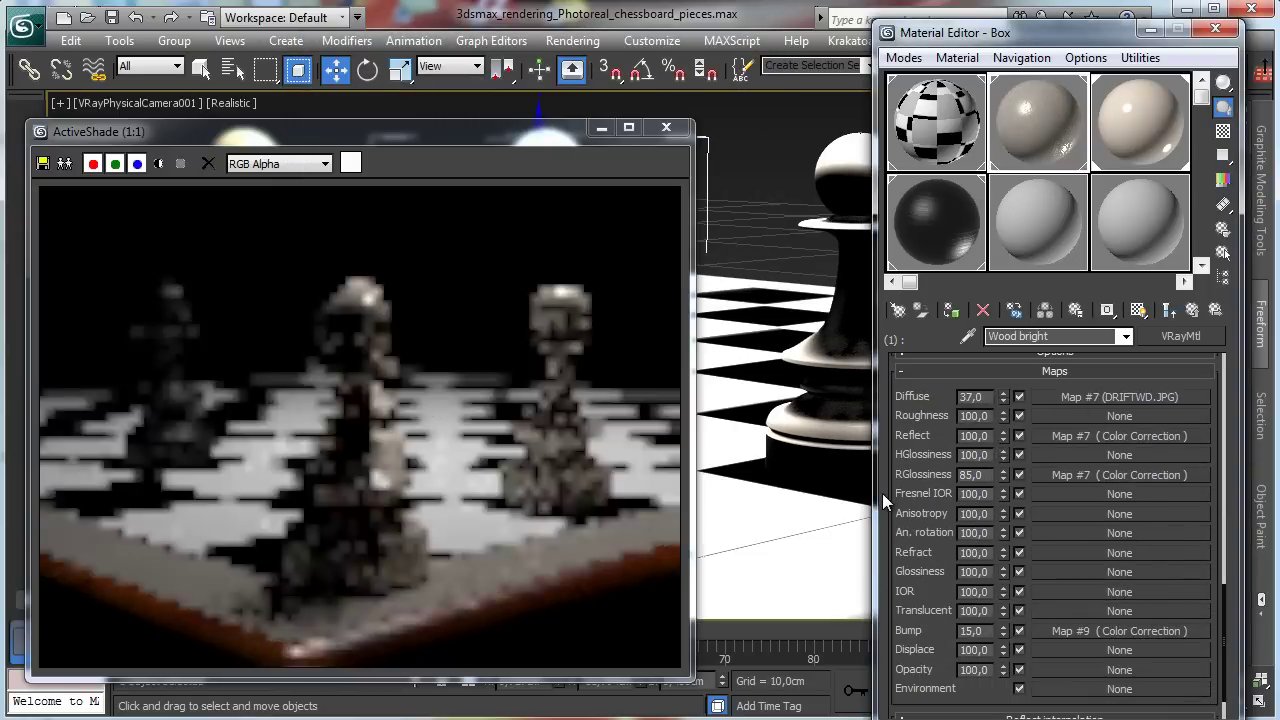
pyautogui.click(1004, 393)
pyautogui.moveTo(1005, 394); pyautogui.dragTo(1002, 392)
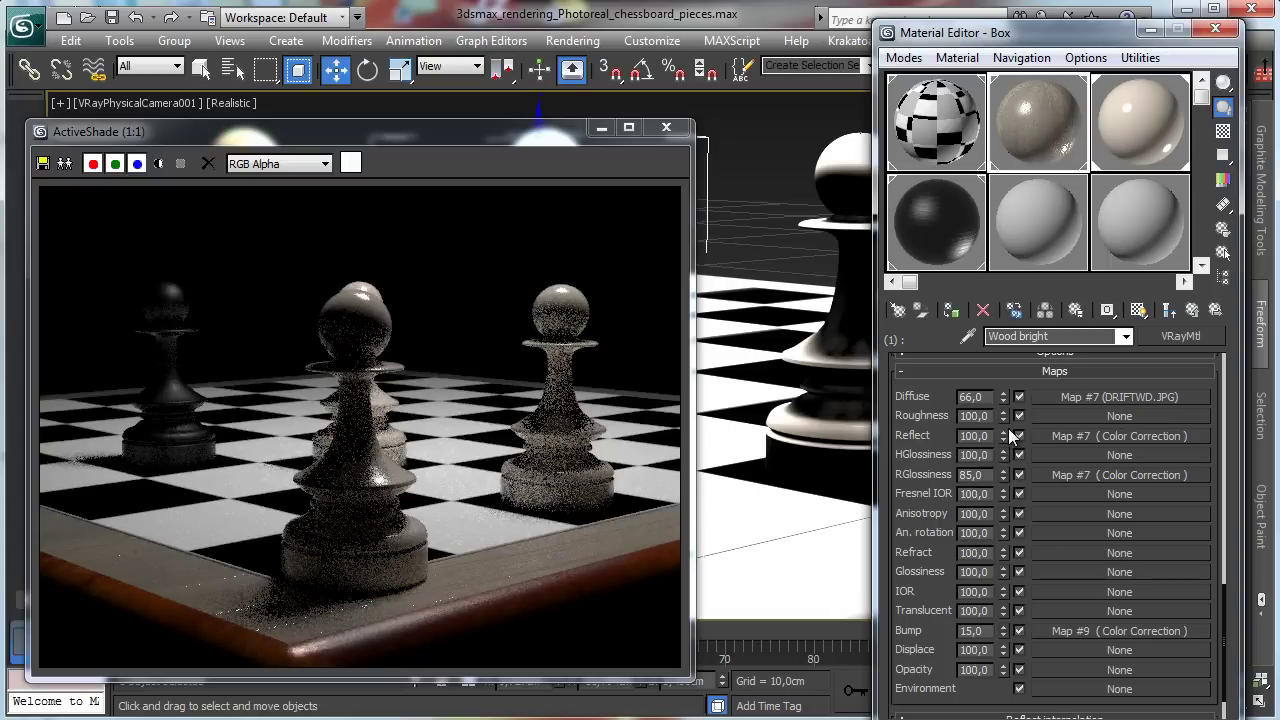
# Replace Wood bright's Diffuse bitmap with TUTASH.JPG from the Wood folder and set the Diffuse map amount to 100
pyautogui.click(1095, 397)
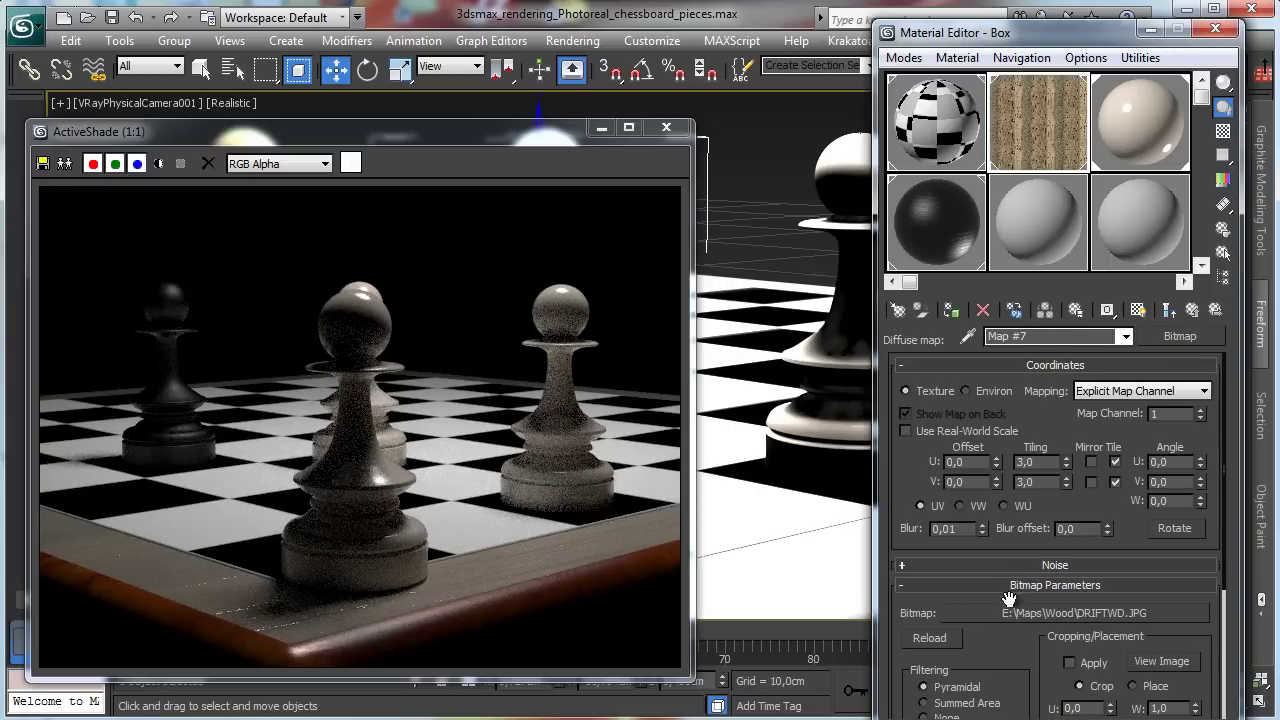
pyautogui.click(1074, 612)
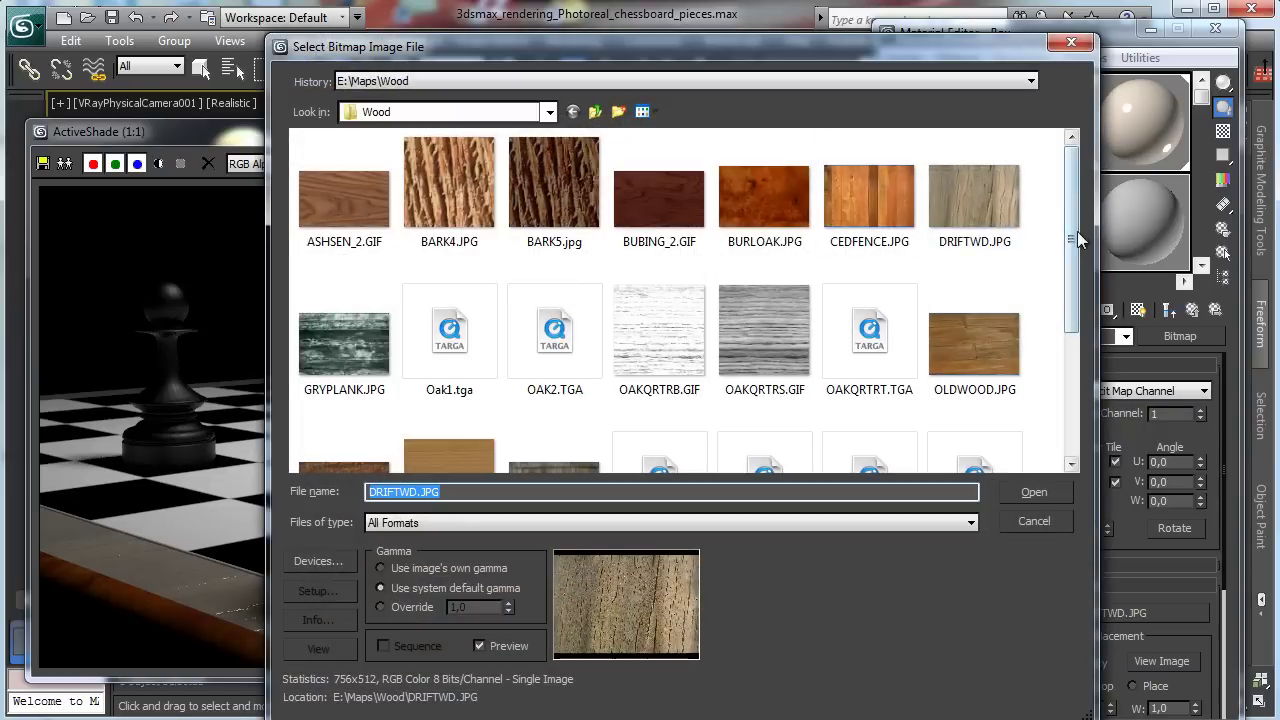
pyautogui.moveTo(1077, 231); pyautogui.dragTo(1062, 380)
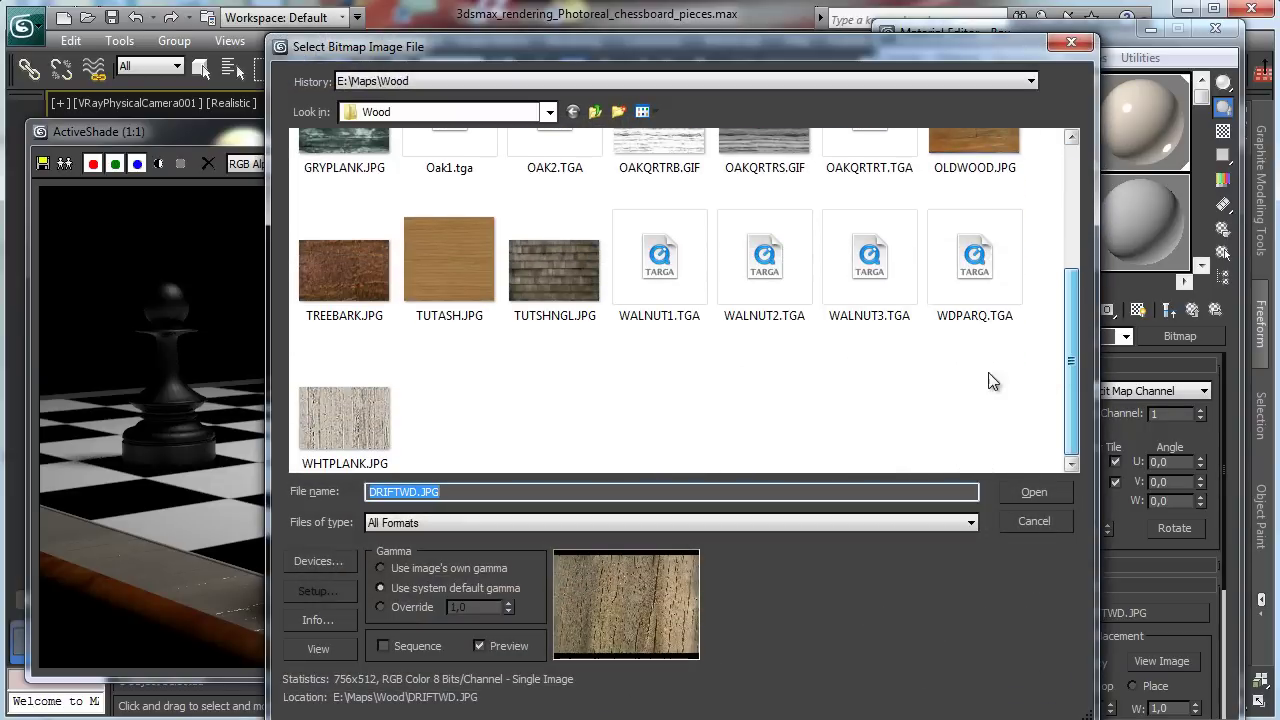
pyautogui.click(455, 281)
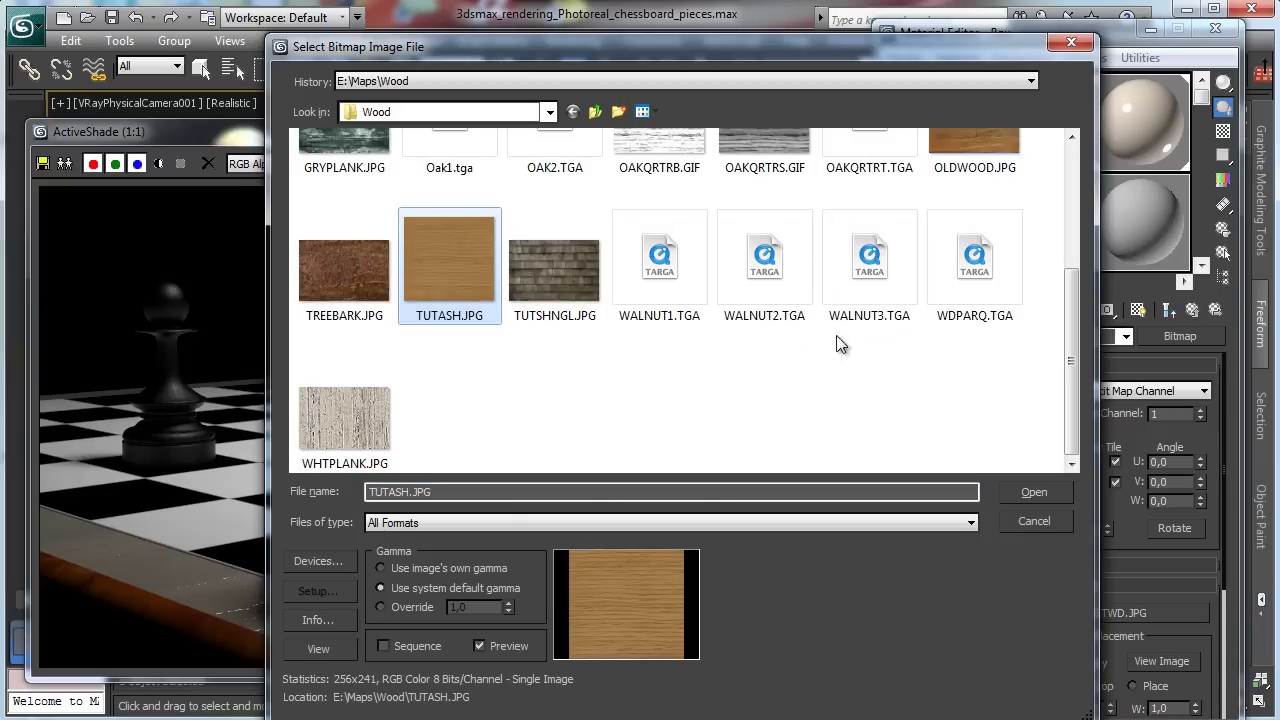
pyautogui.click(1035, 493)
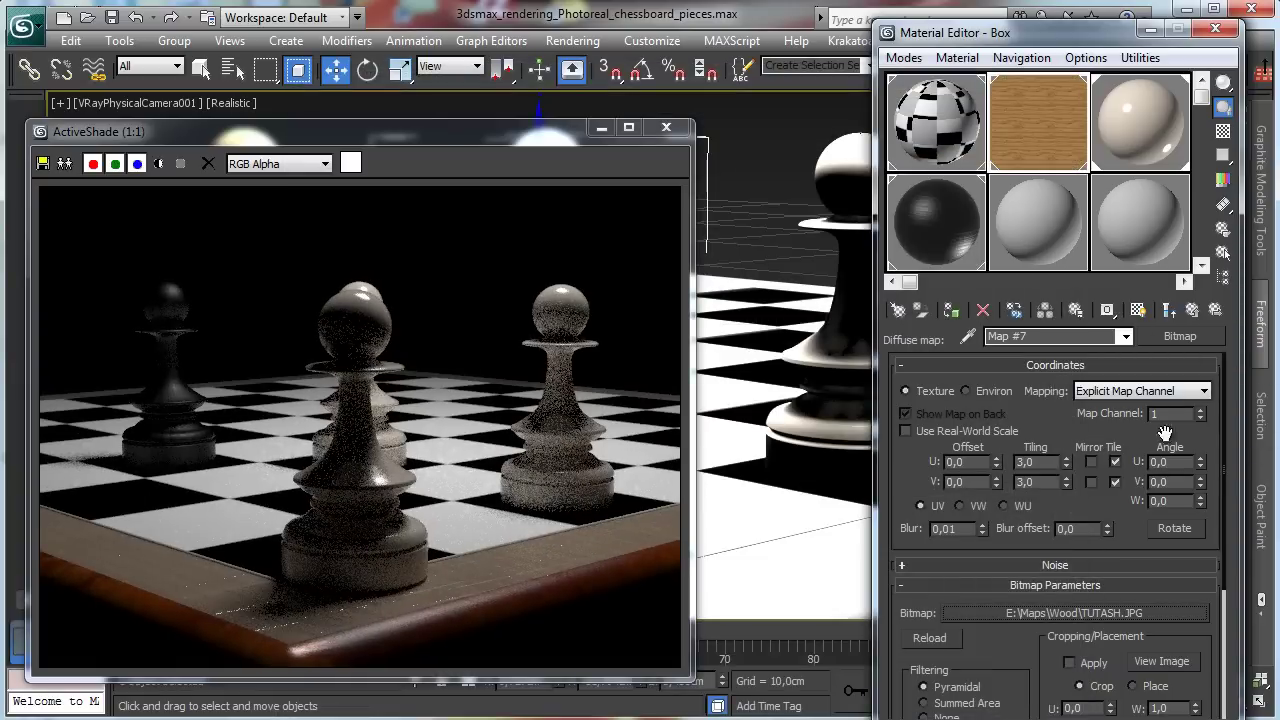
pyautogui.click(1168, 310)
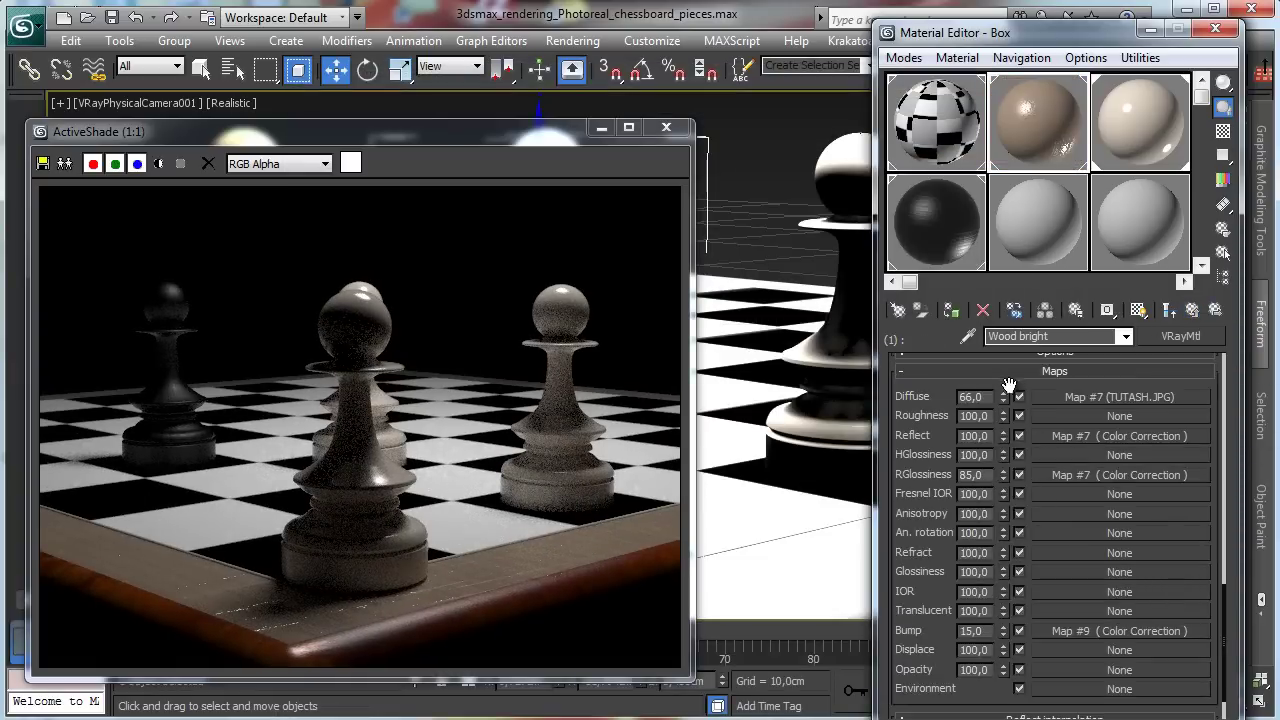
pyautogui.moveTo(1004, 397); pyautogui.dragTo(1004, 350)
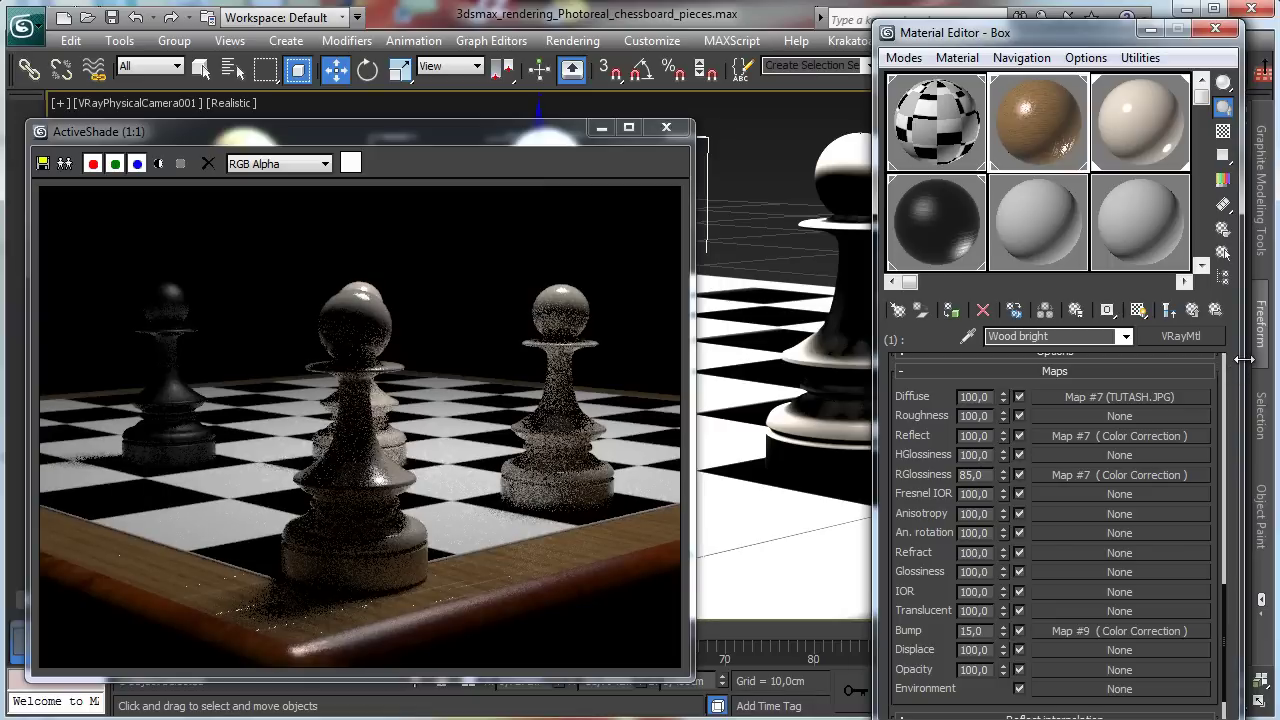
# Set both the U and V tiling of Wood bright's Diffuse bitmap to 1
pyautogui.click(1097, 397)
pyautogui.write('1')
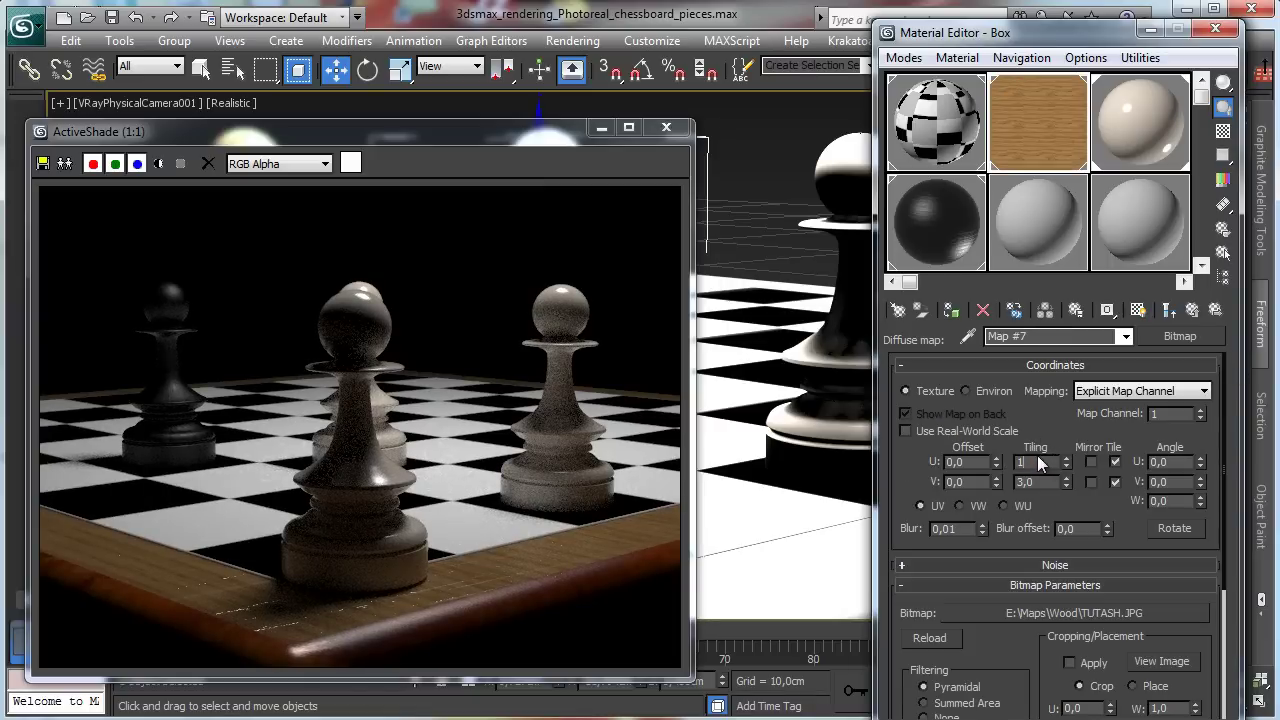
pyautogui.press('Tab')
pyautogui.write('1')
pyautogui.press('Return')
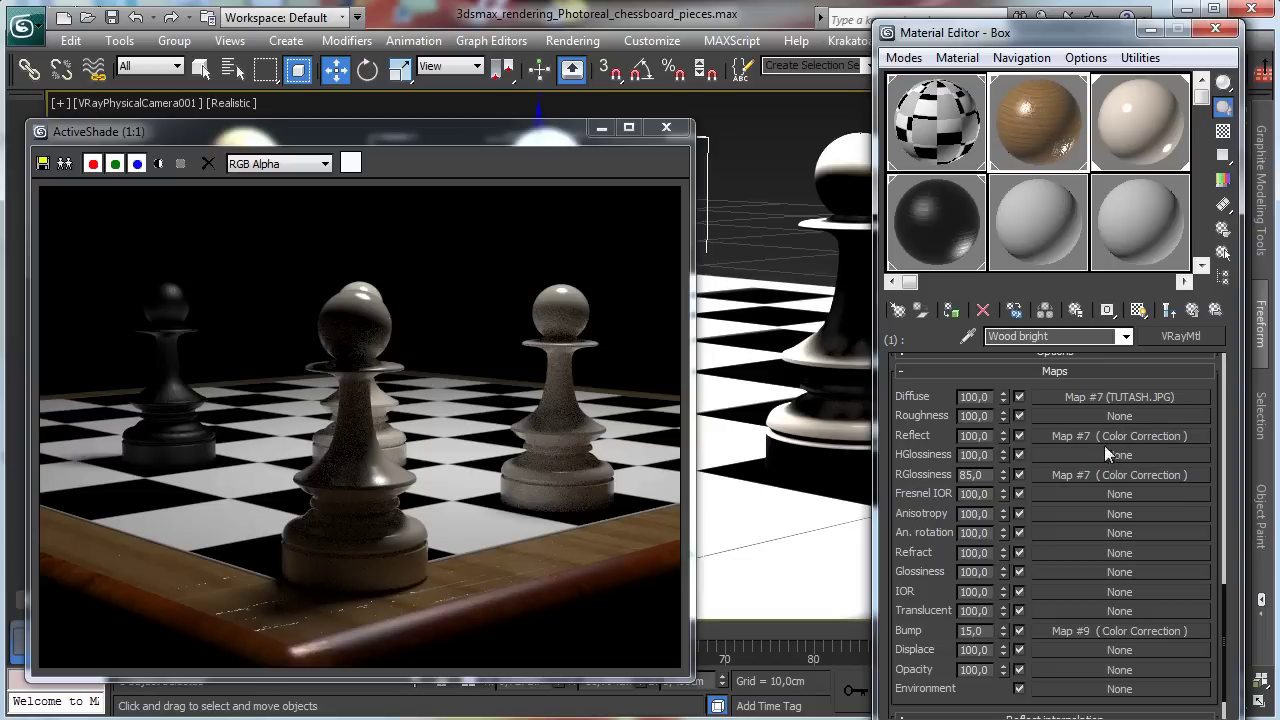
# Replace the bitmap inside the Color Correction of Wood bright's Reflect map with TUTASH.JPG
pyautogui.click(1104, 440)
pyautogui.click(1125, 380)
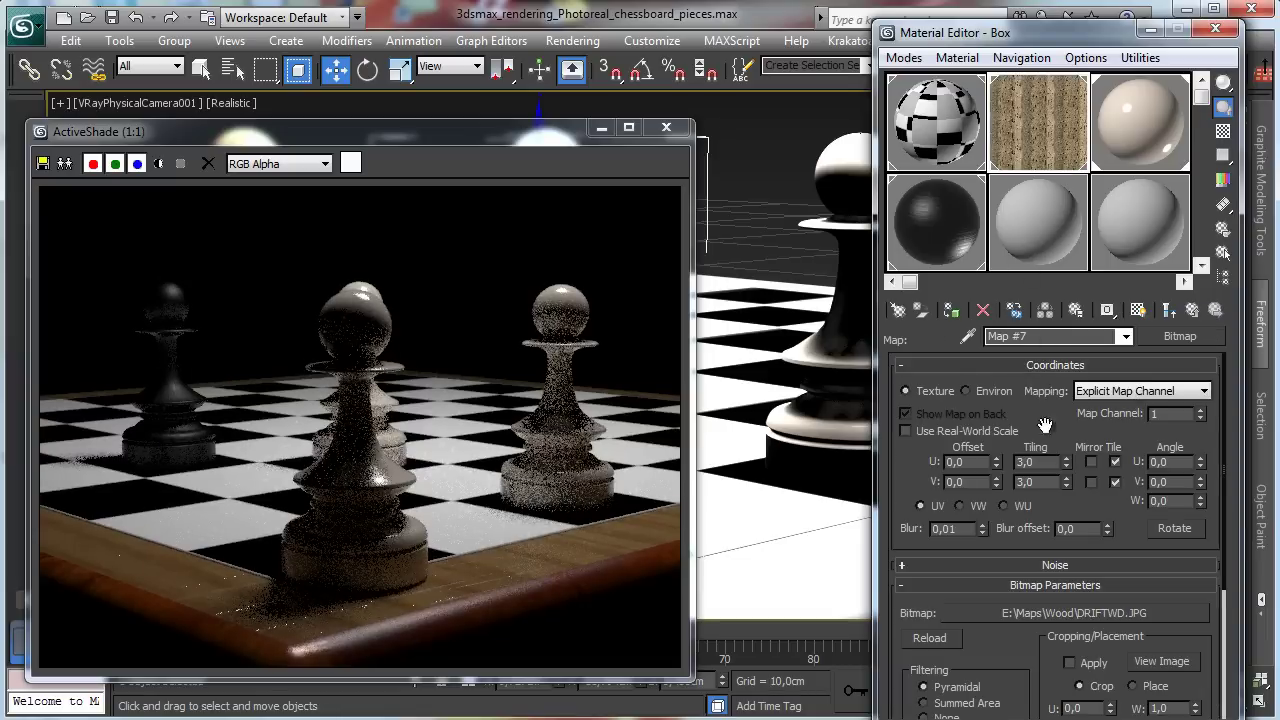
pyautogui.click(1032, 612)
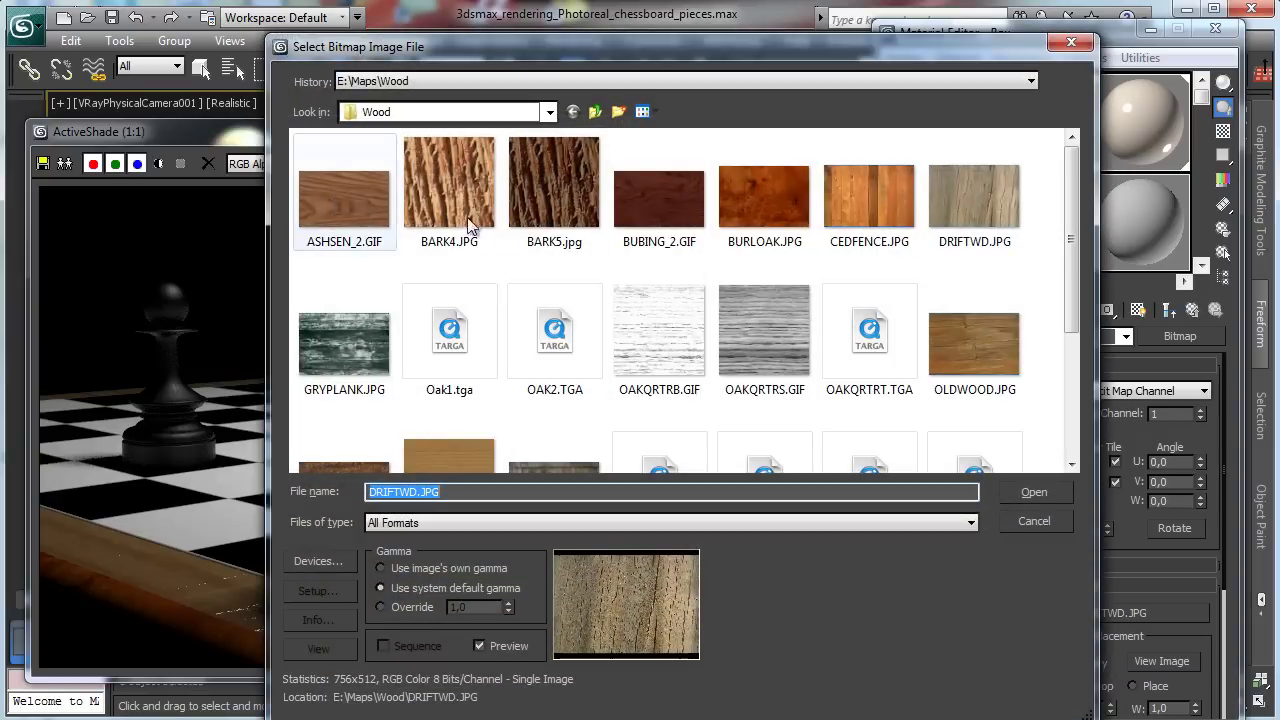
pyautogui.scroll(-2, 1062, 244)
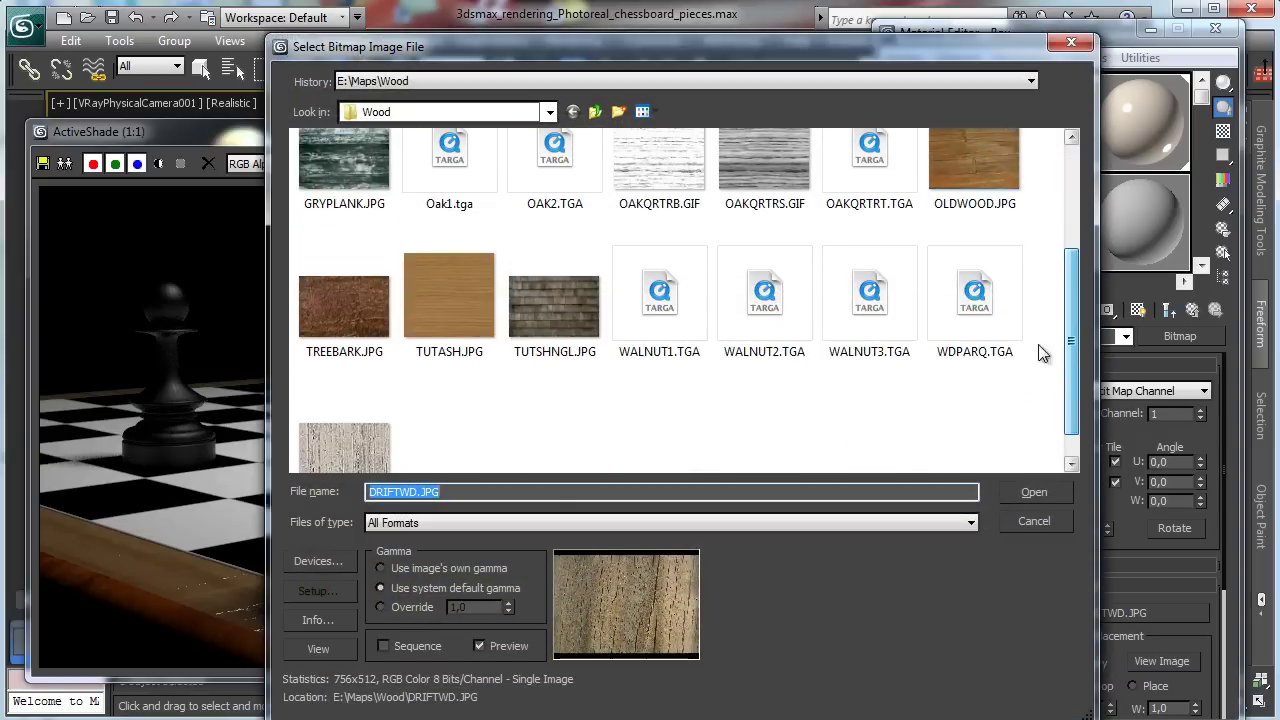
pyautogui.doubleClick(485, 310)
pyautogui.click(1167, 311)
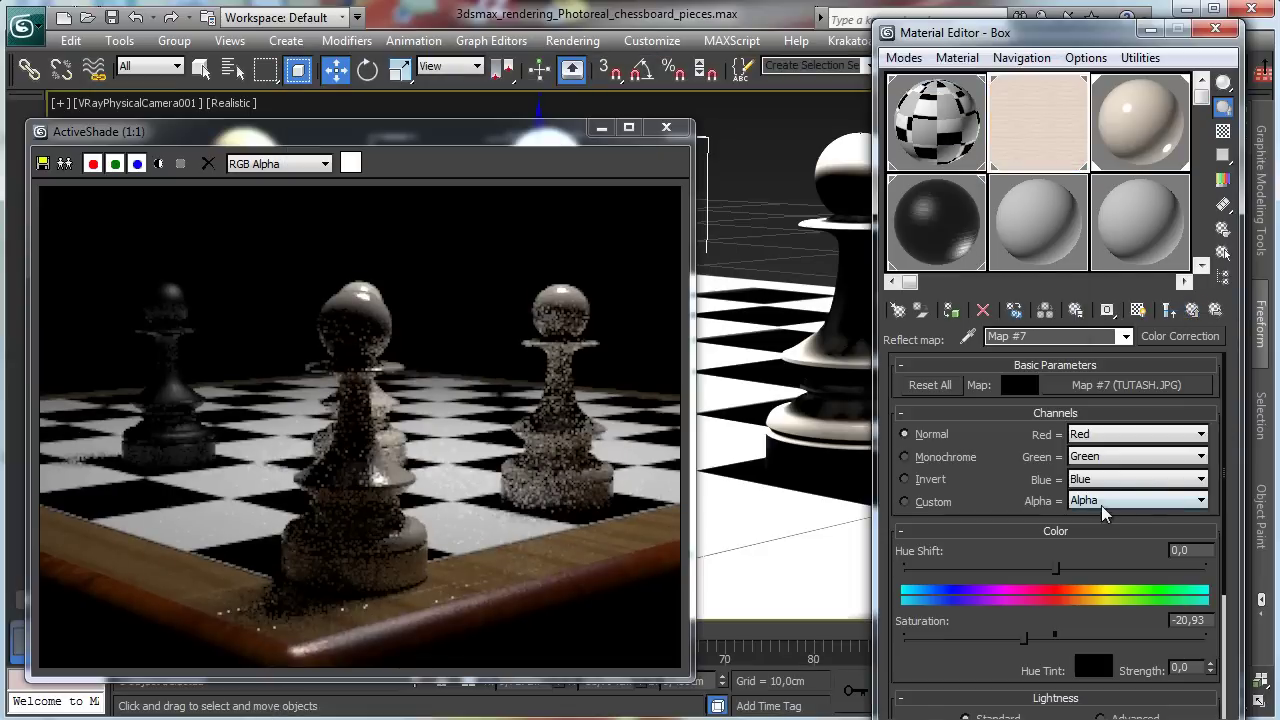
pyautogui.click(1167, 311)
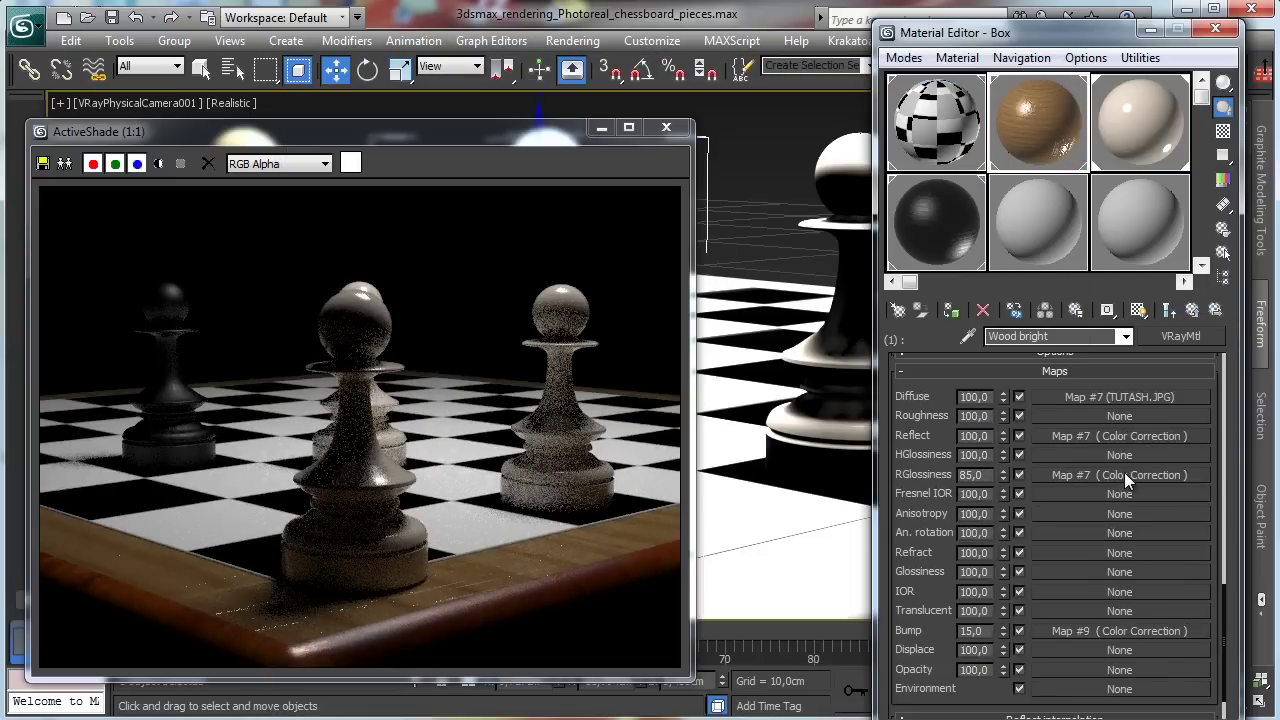
# Swap the bitmap inside the Color Correction of Wood bright's RGlossiness map for TUTASH.JPG
pyautogui.click(1124, 528)
pyautogui.click(1151, 397)
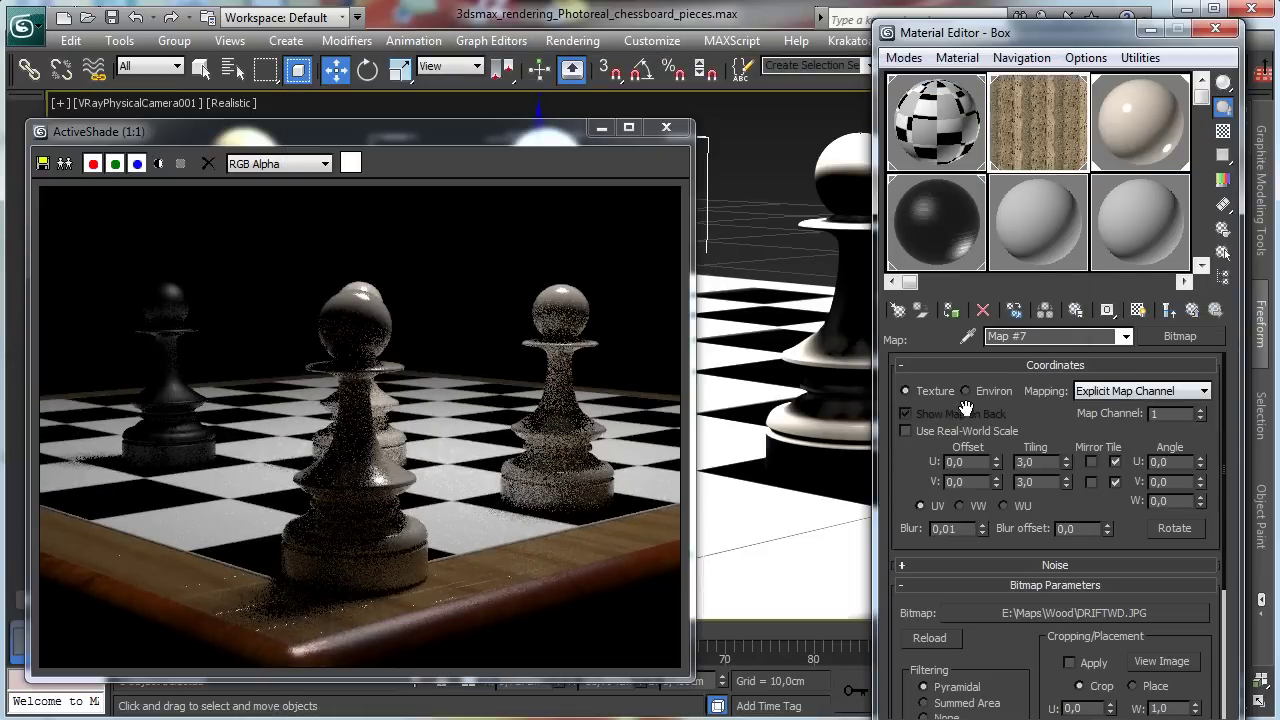
pyautogui.click(1040, 613)
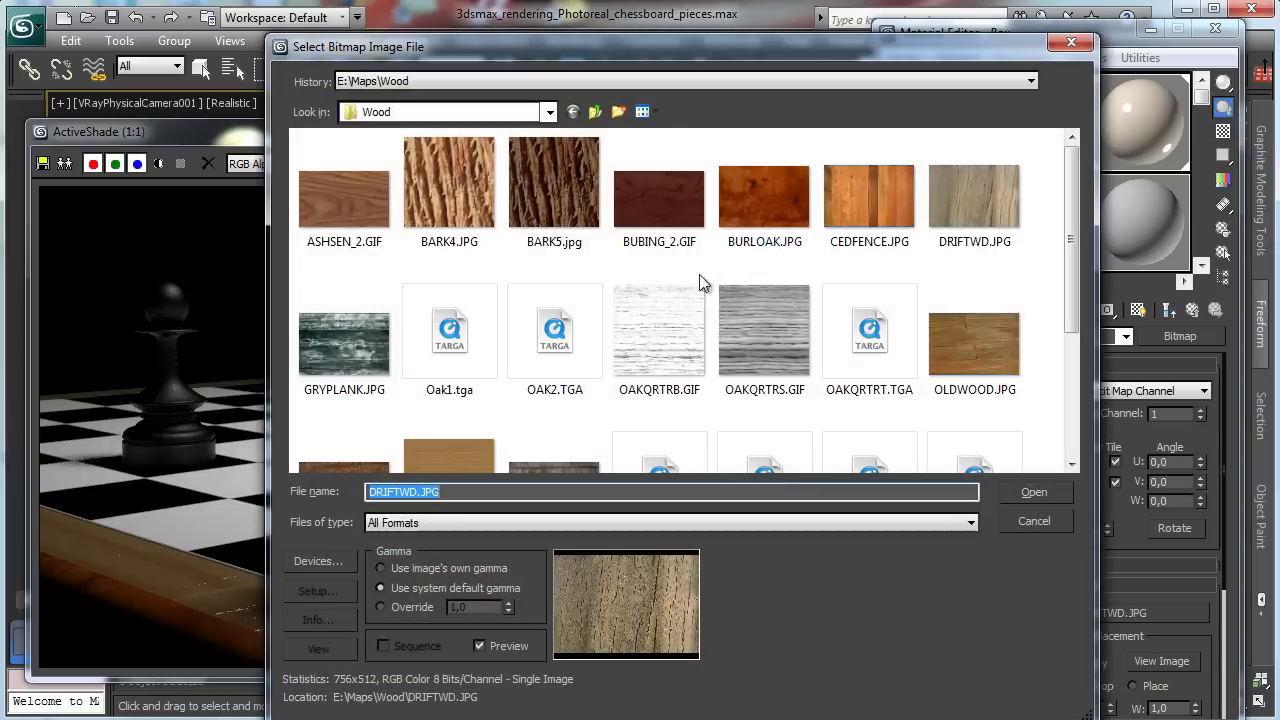
pyautogui.doubleClick(452, 443)
pyautogui.click(1191, 311)
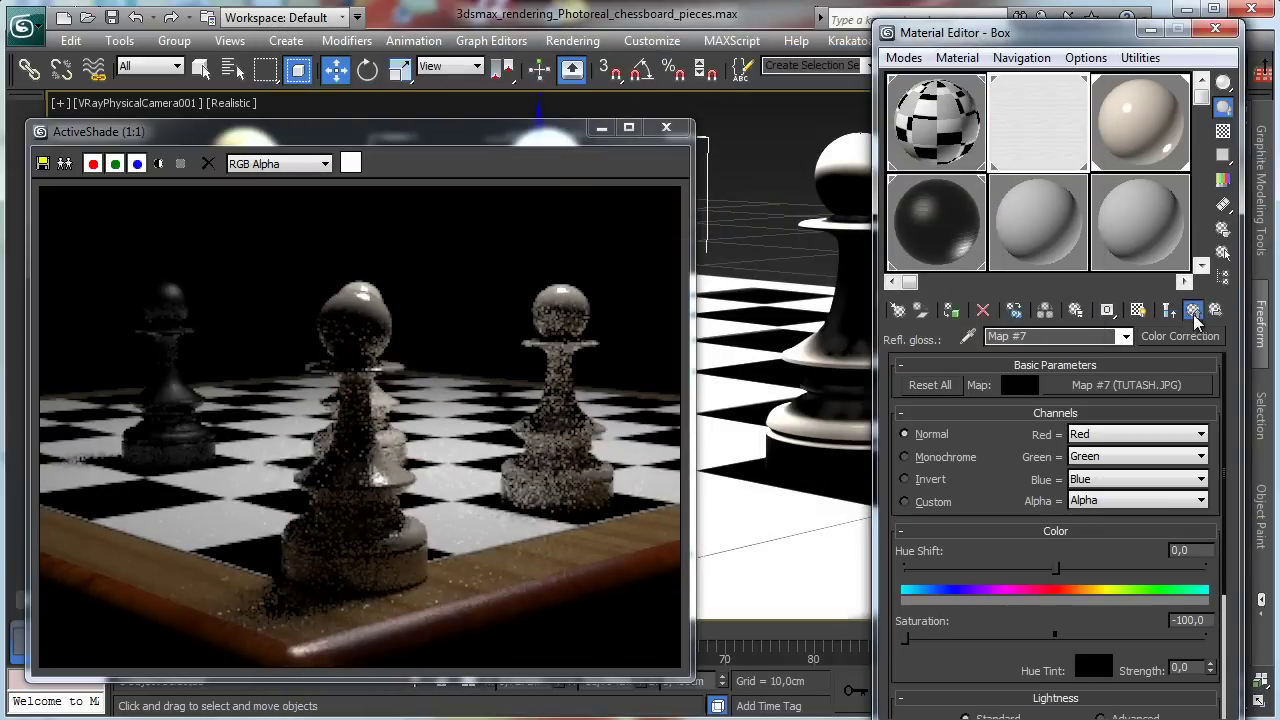
pyautogui.click(1191, 311)
# Load TUTASH.JPG as the bitmap inside the Color Correction of Wood bright's Bump map
pyautogui.scroll(-1, 1088, 612)
pyautogui.click(1085, 627)
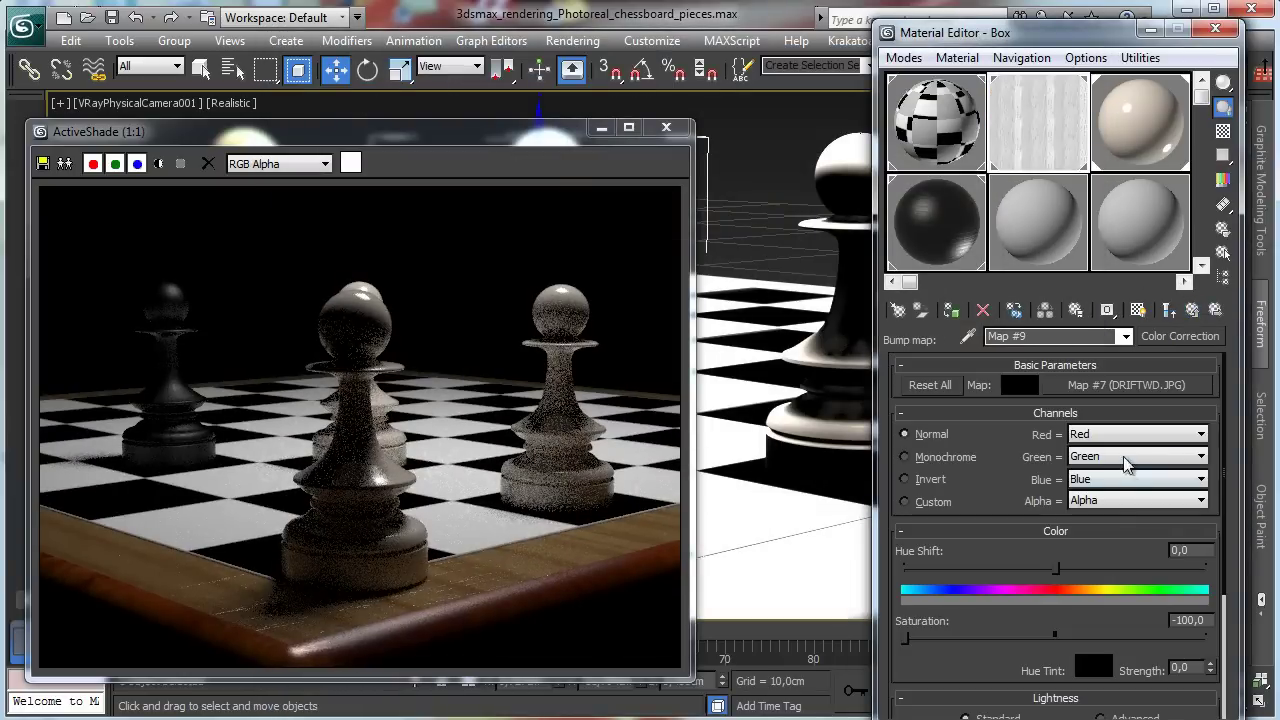
pyautogui.click(1139, 390)
pyautogui.click(1044, 614)
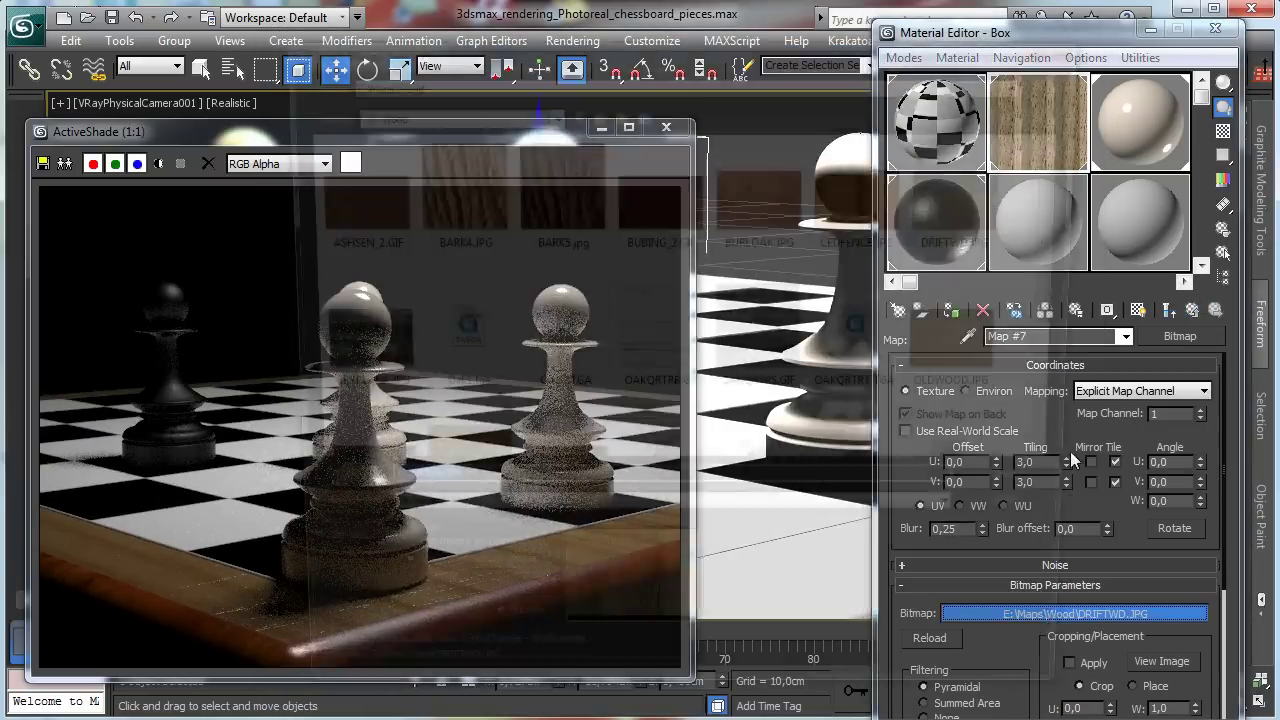
pyautogui.doubleClick(468, 446)
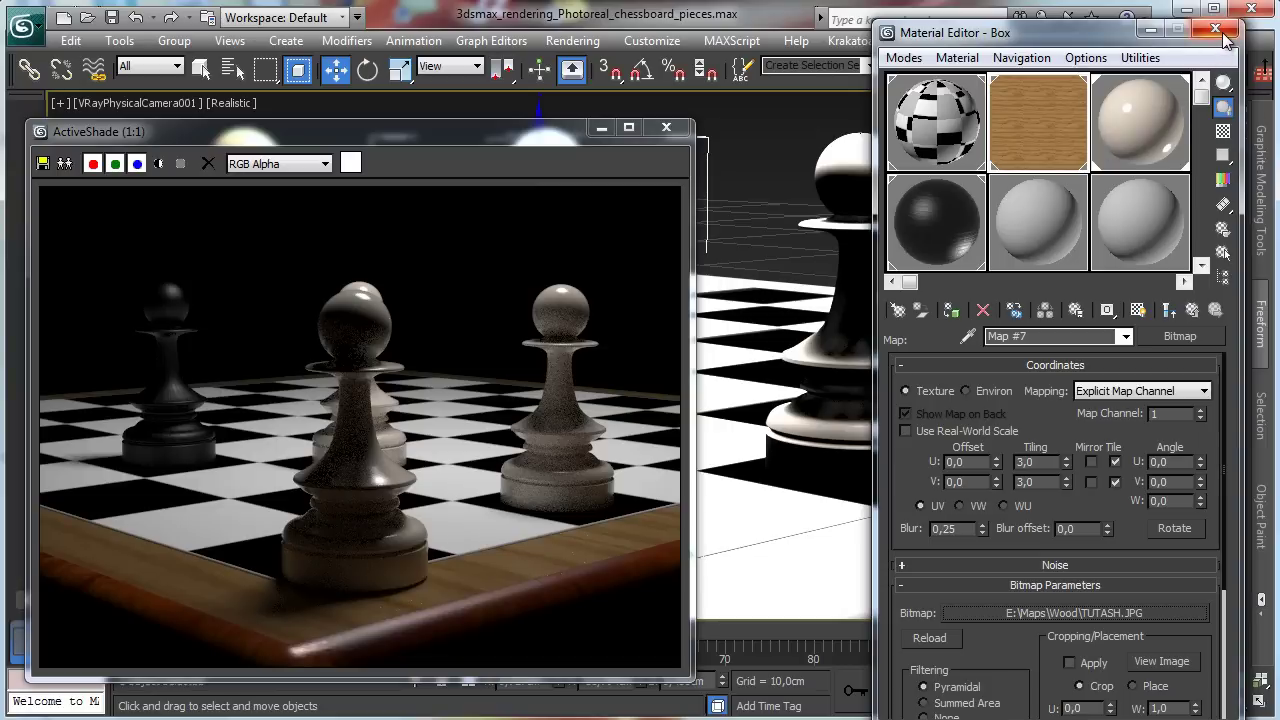
pyautogui.click(1194, 311)
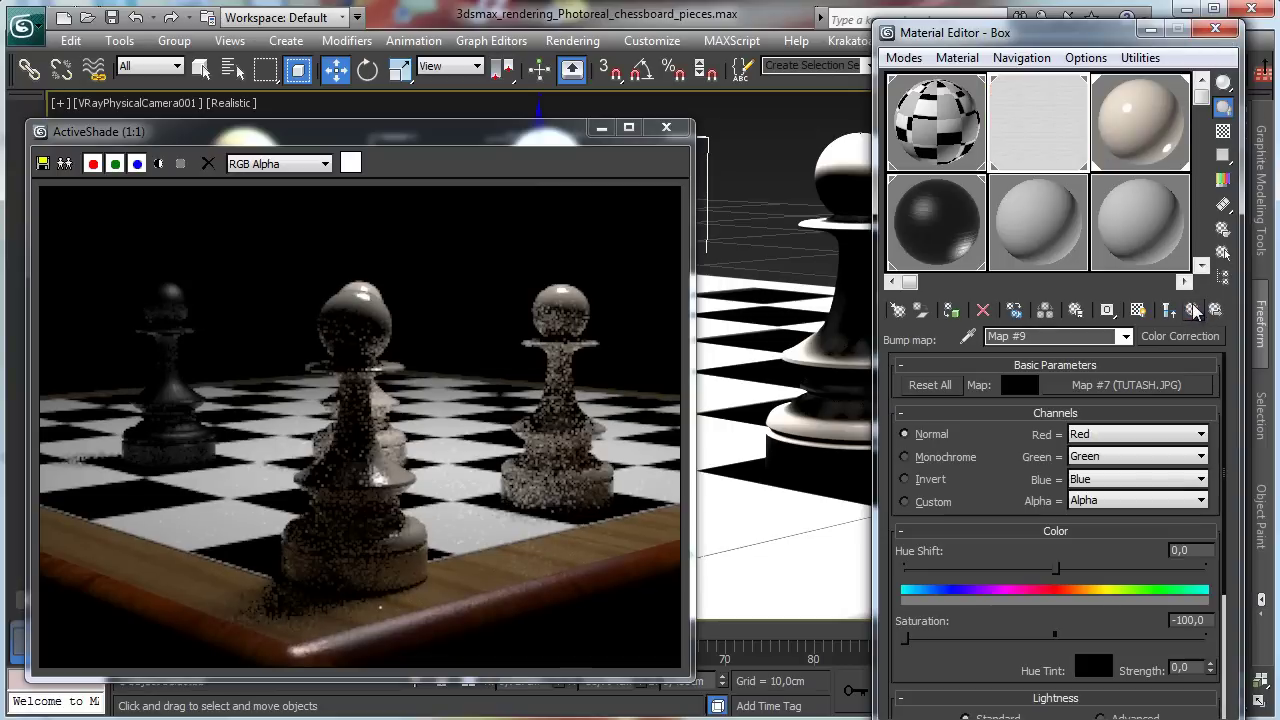
pyautogui.click(1194, 311)
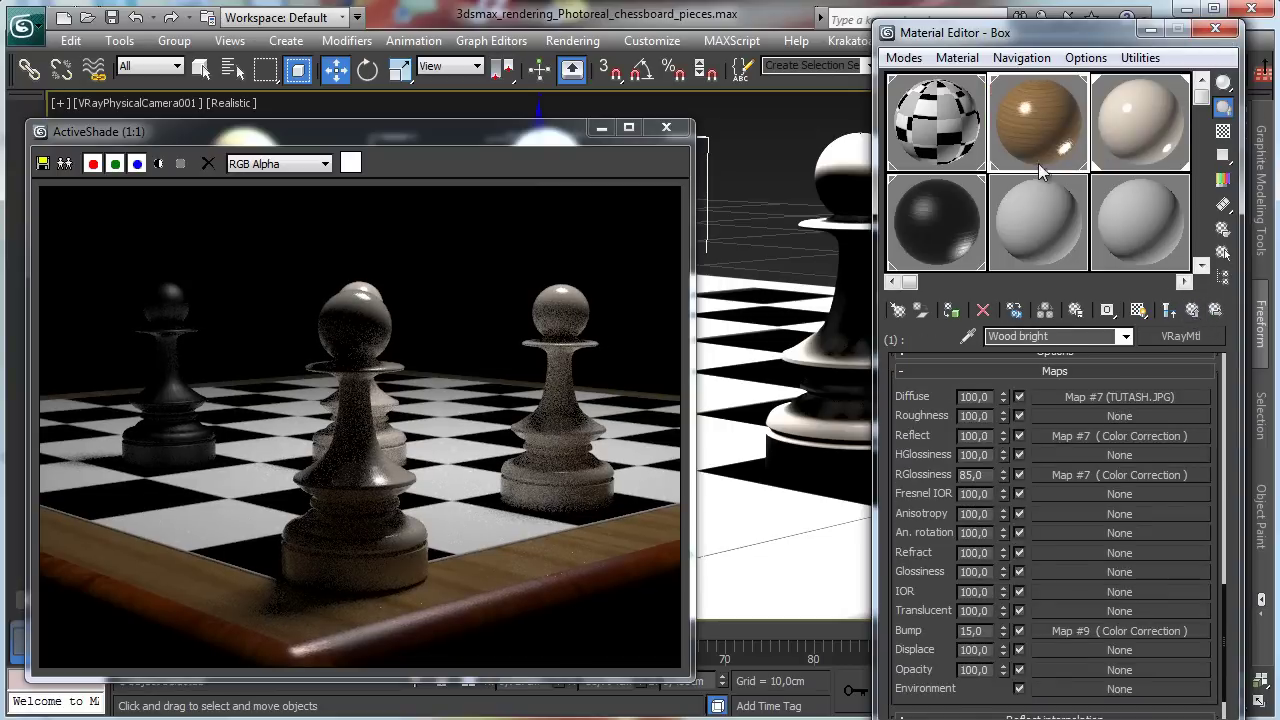
# Convert the ID 1 sub-material of the Chessboard material to VRayMtl, copying its Checker map over to the new Diffuse slot
pyautogui.click(900, 128)
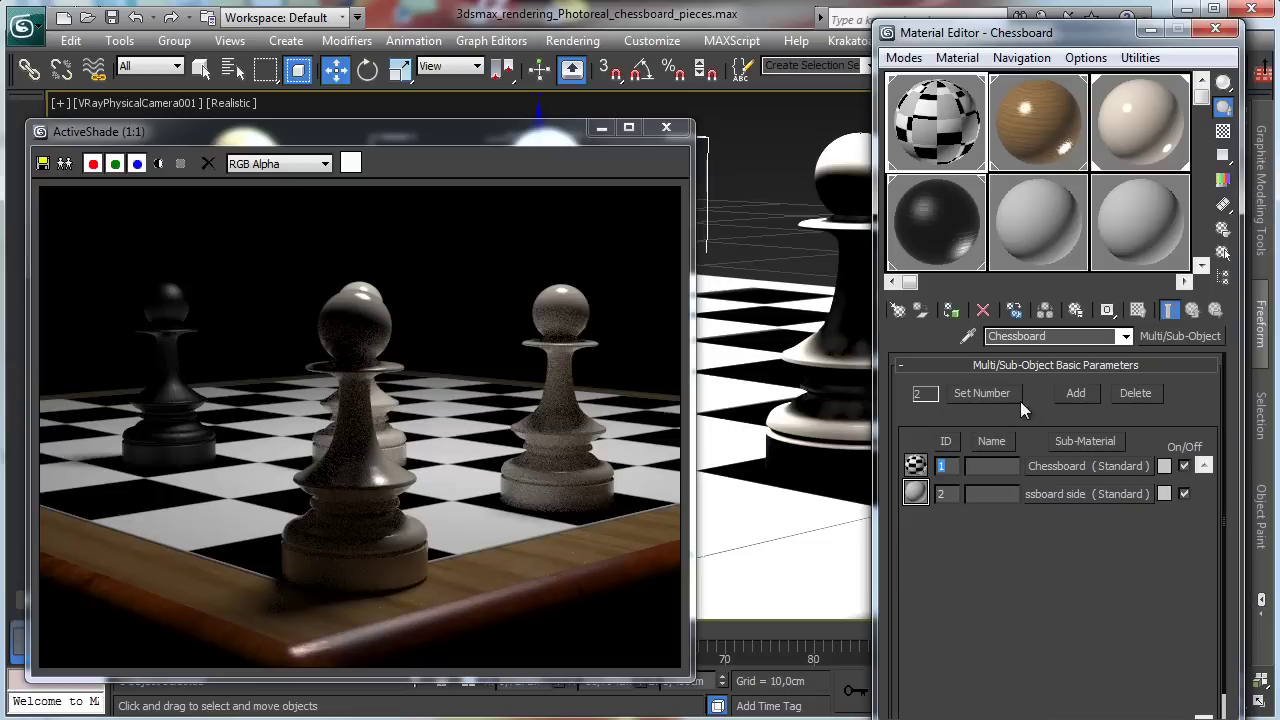
pyautogui.click(1085, 468)
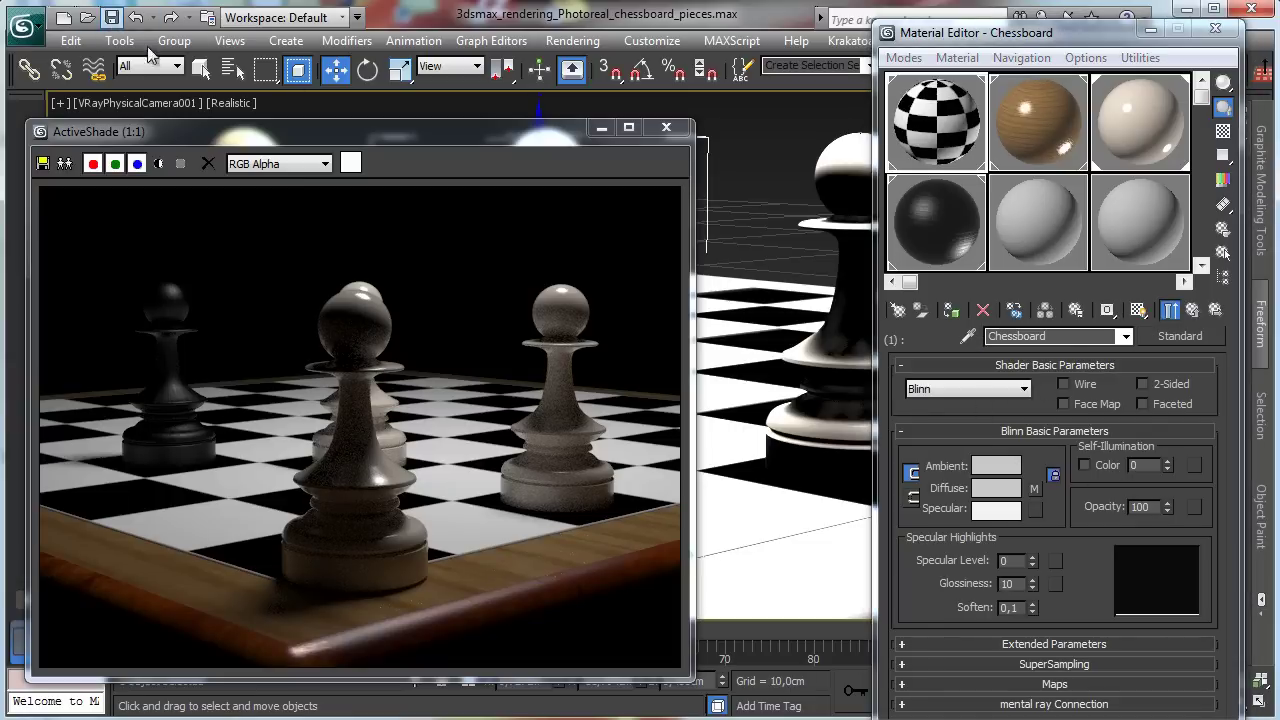
pyautogui.rightClick(1034, 487)
pyautogui.click(1082, 522)
pyautogui.click(1180, 336)
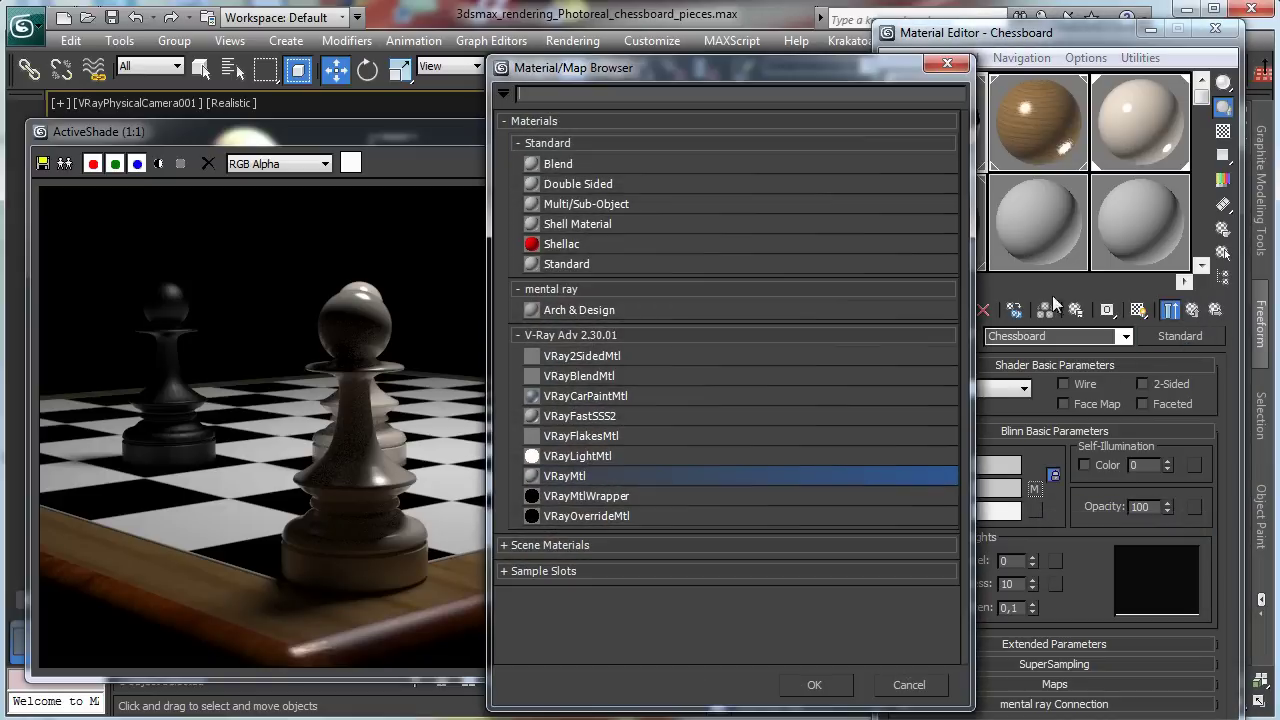
pyautogui.doubleClick(585, 476)
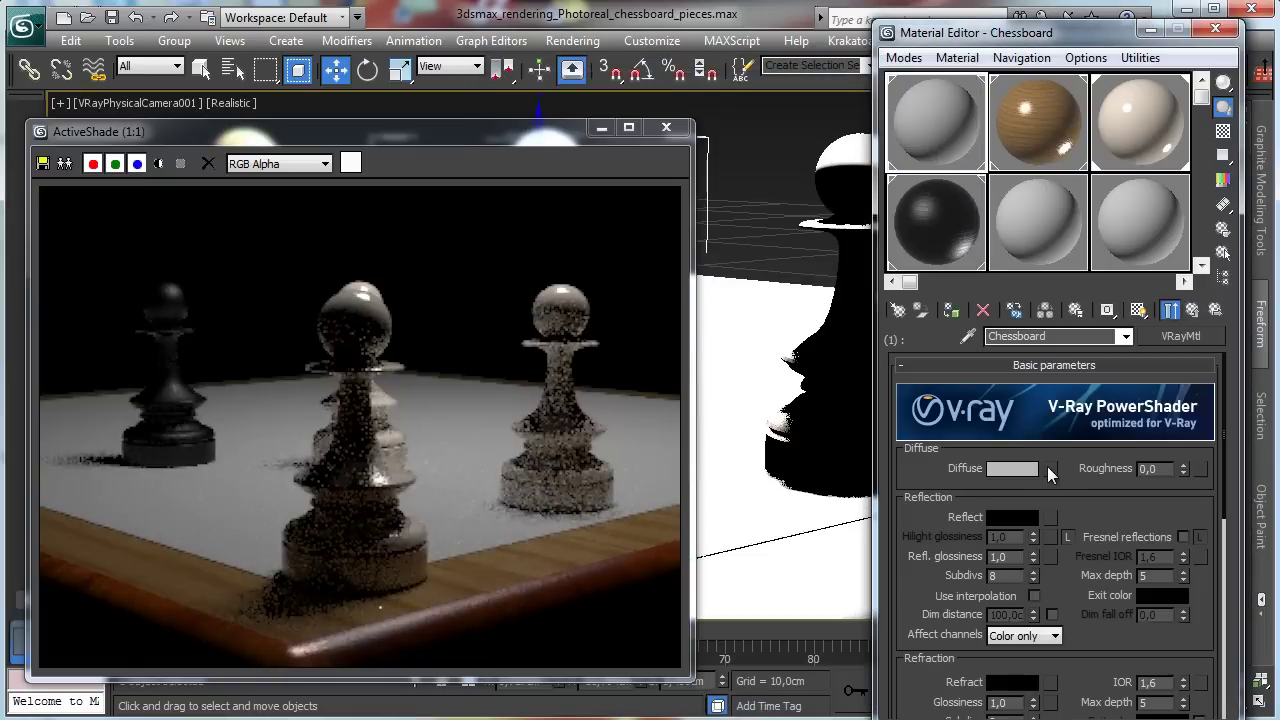
pyautogui.rightClick(1047, 468)
pyautogui.click(1102, 486)
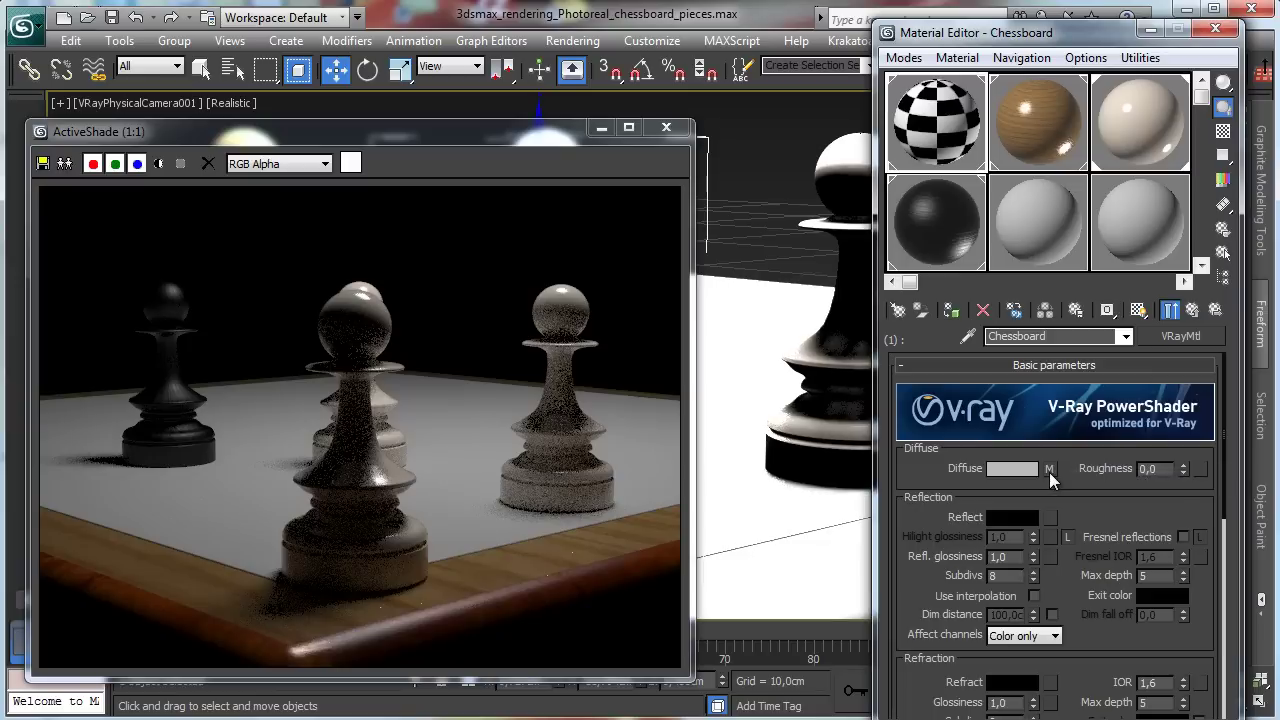
# Set Color 2 of the Checker in the Chessboard's Diffuse slot to cream, RGB 243, 214, 159
pyautogui.click(1051, 469)
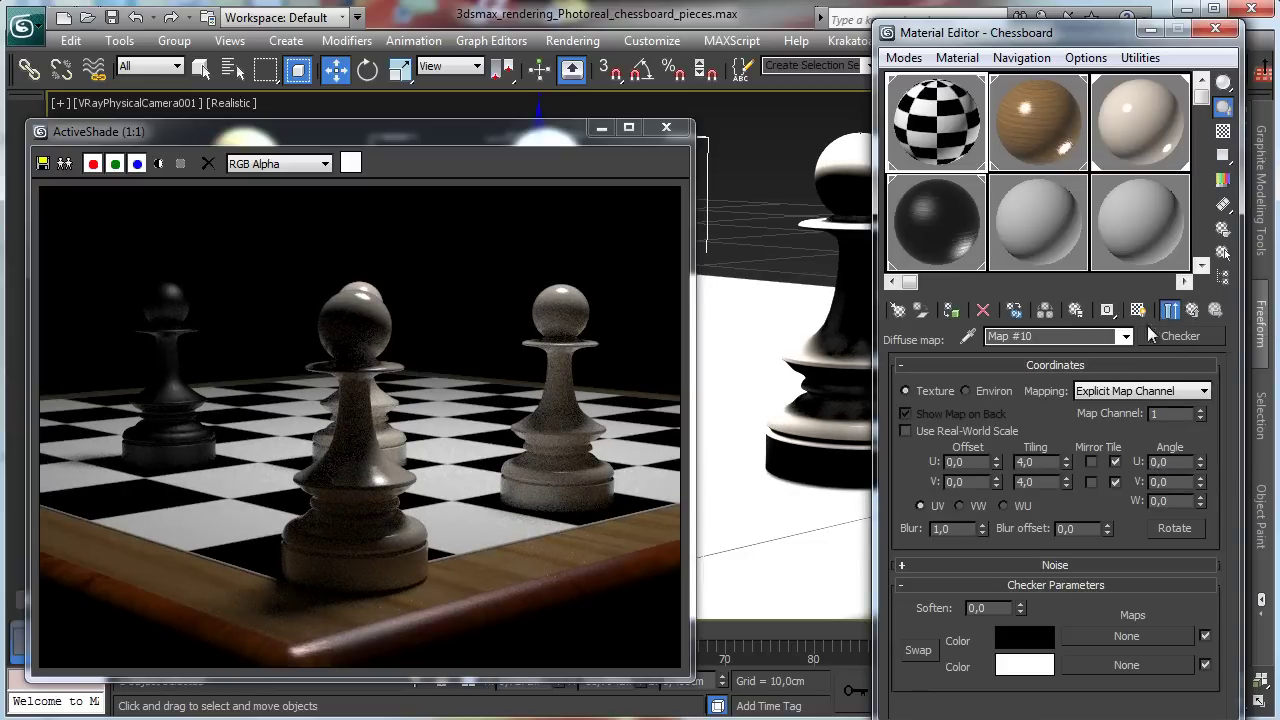
pyautogui.click(1022, 667)
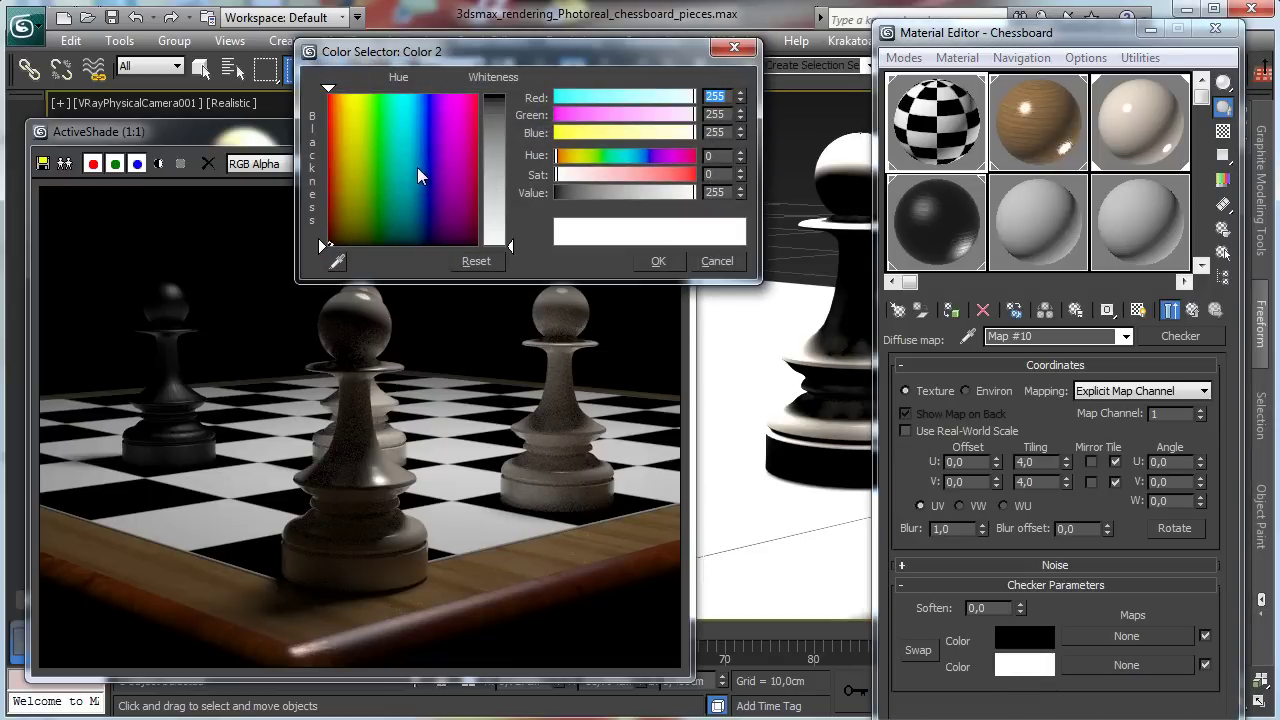
pyautogui.click(341, 220)
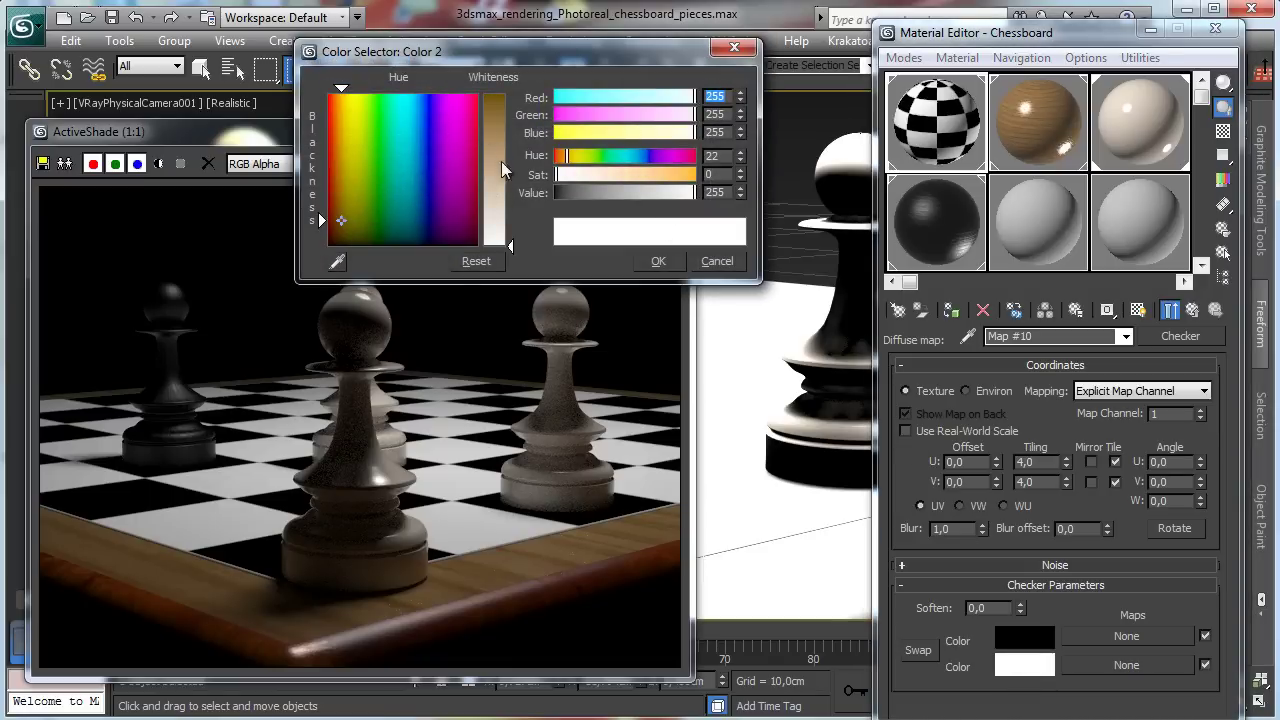
pyautogui.moveTo(501, 161); pyautogui.dragTo(512, 198)
pyautogui.moveTo(650, 133); pyautogui.dragTo(640, 133)
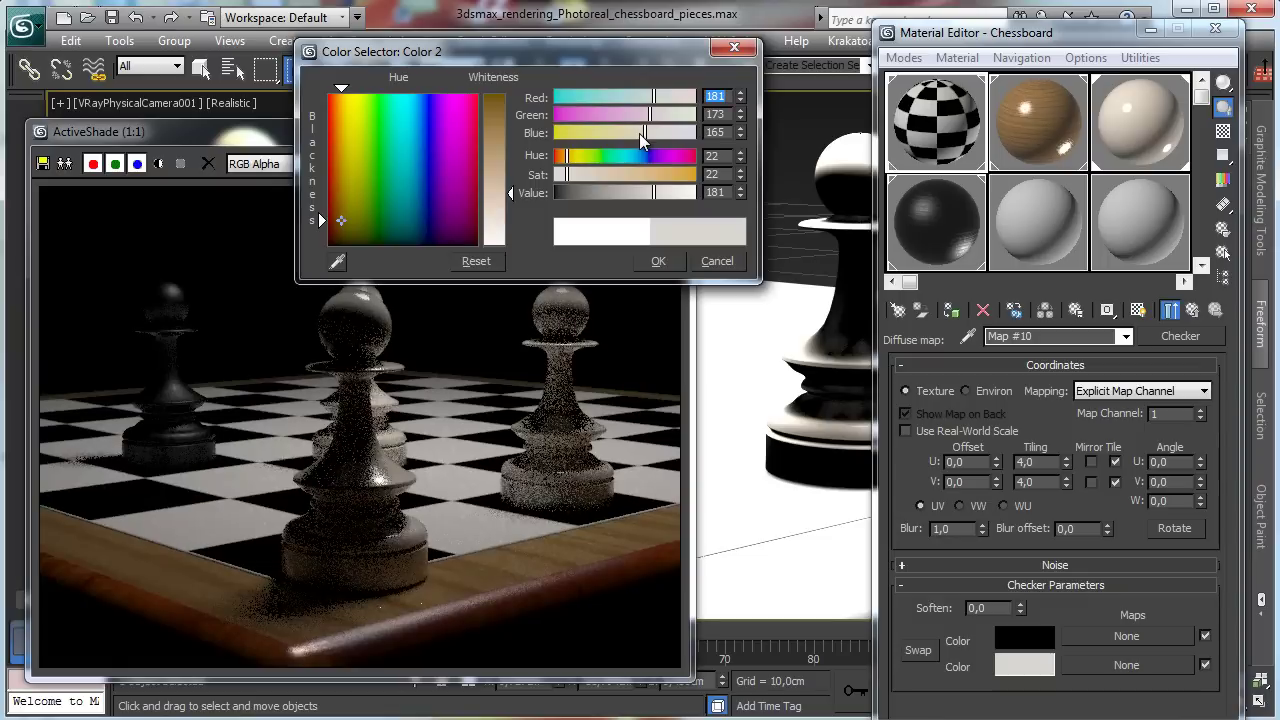
pyautogui.click(669, 97)
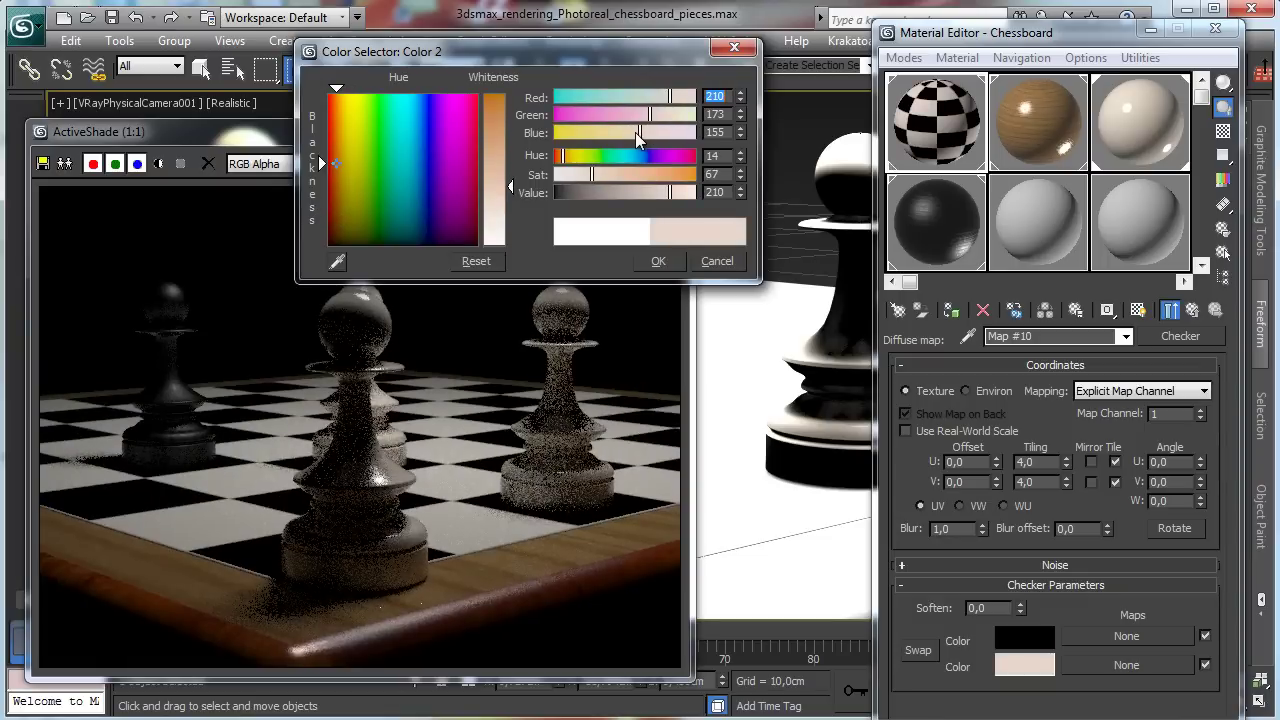
pyautogui.moveTo(670, 115); pyautogui.dragTo(686, 97)
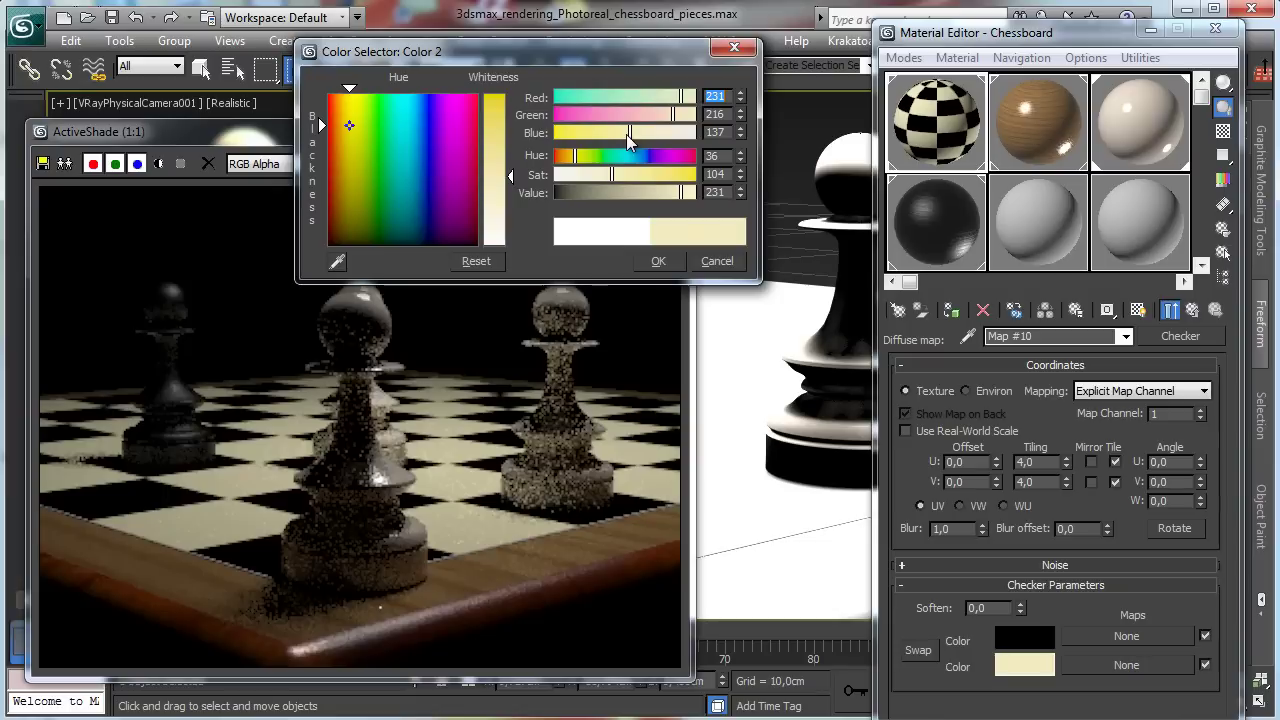
pyautogui.moveTo(628, 135); pyautogui.dragTo(610, 140)
pyautogui.moveTo(673, 115); pyautogui.dragTo(663, 117)
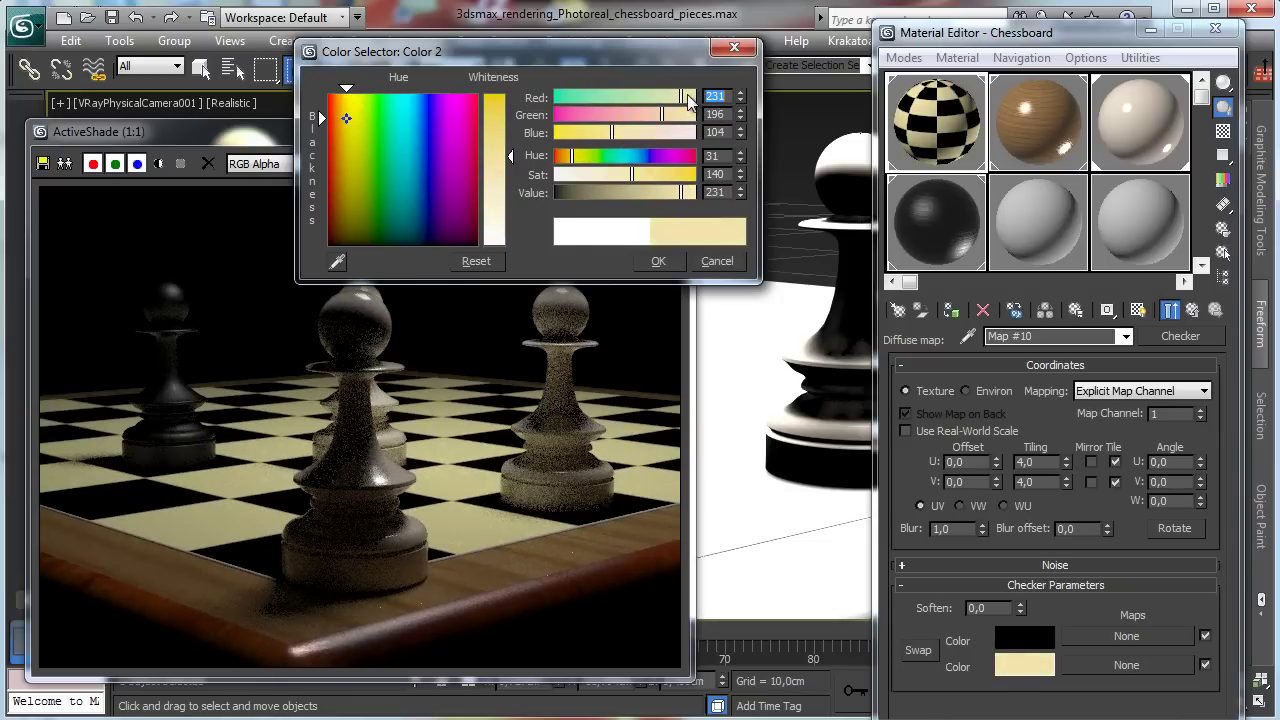
pyautogui.moveTo(632, 174); pyautogui.dragTo(599, 172)
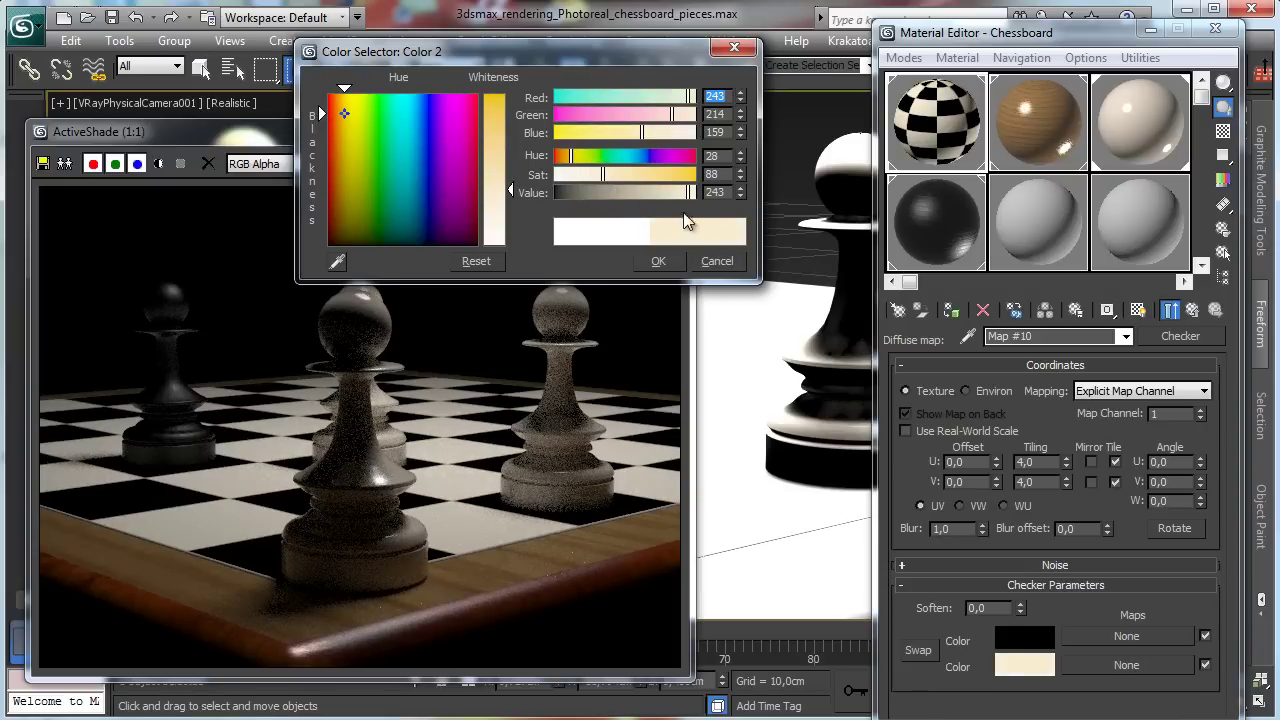
pyautogui.click(657, 260)
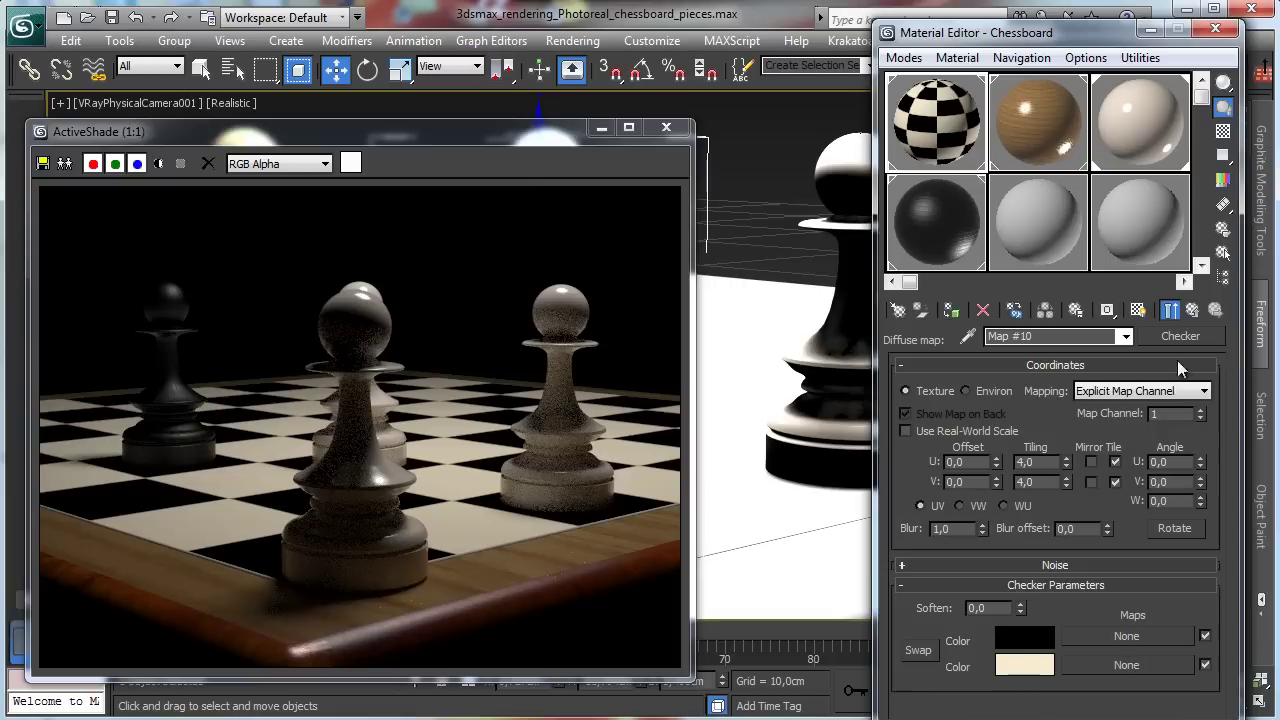
pyautogui.click(1191, 312)
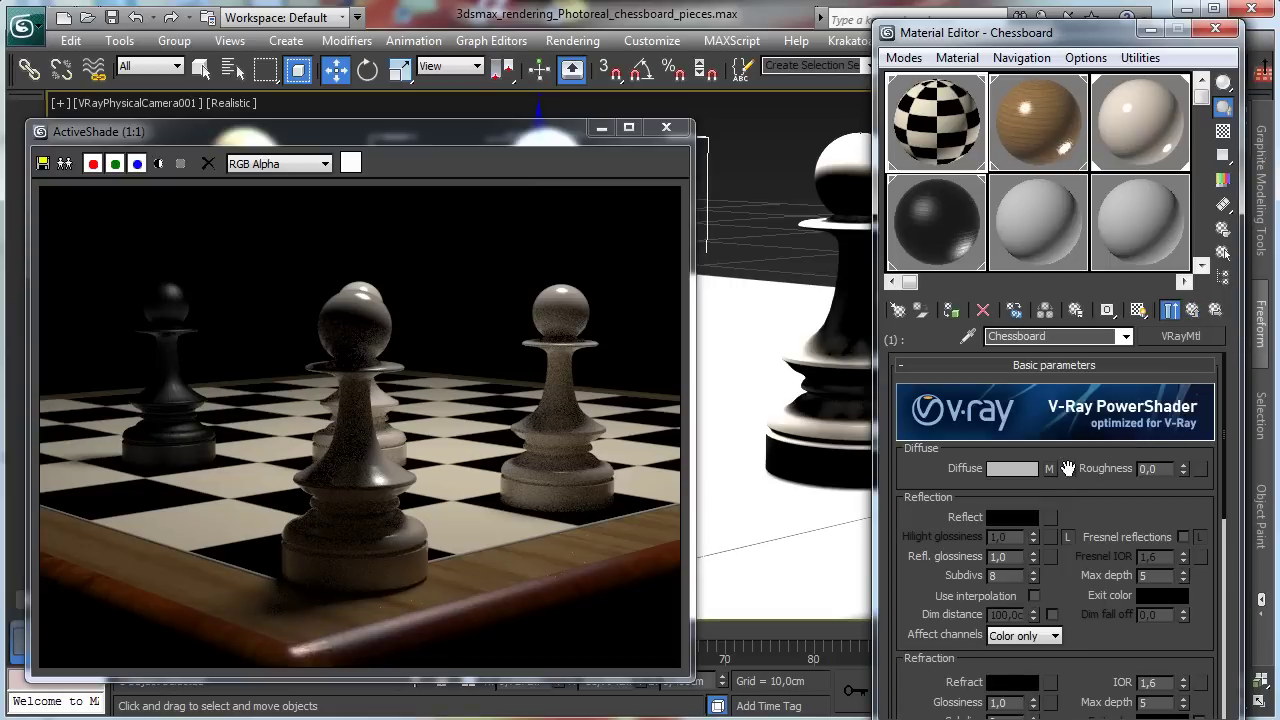
# Copy the Diffuse Checker map to the Reflect slot as an independent copy and open it
pyautogui.moveTo(1053, 471); pyautogui.dragTo(1055, 525)
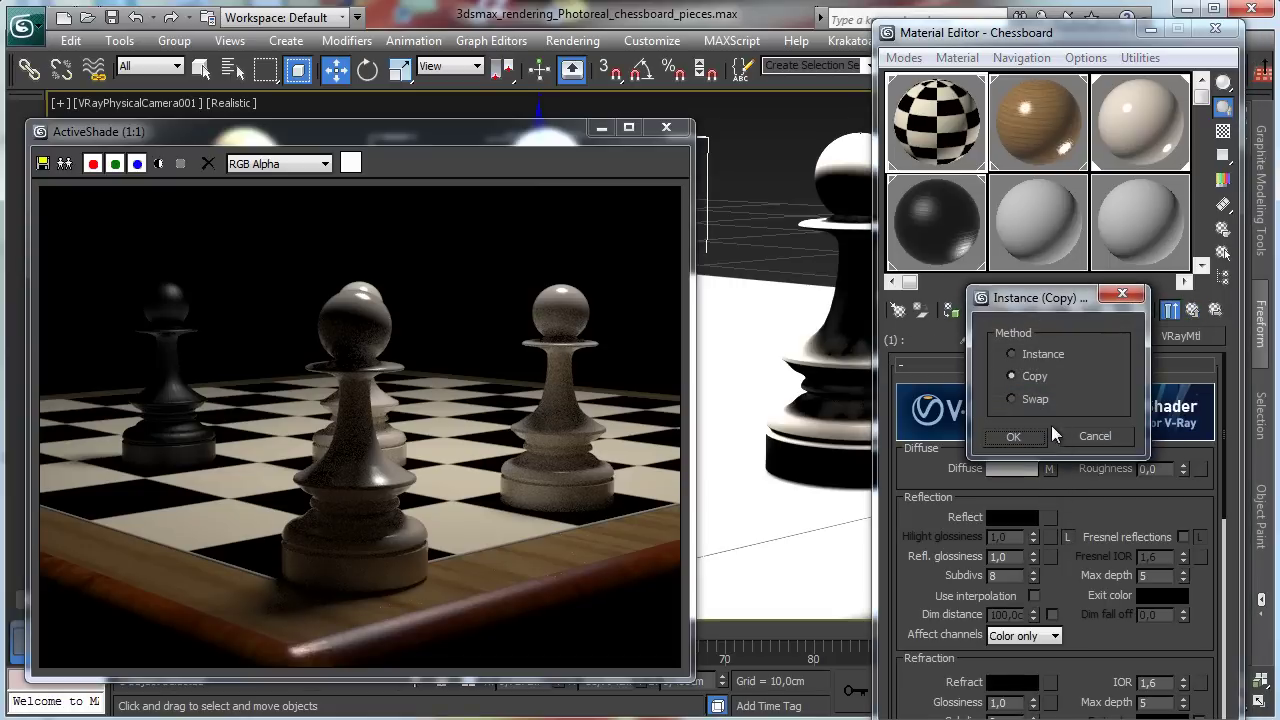
pyautogui.click(1055, 428)
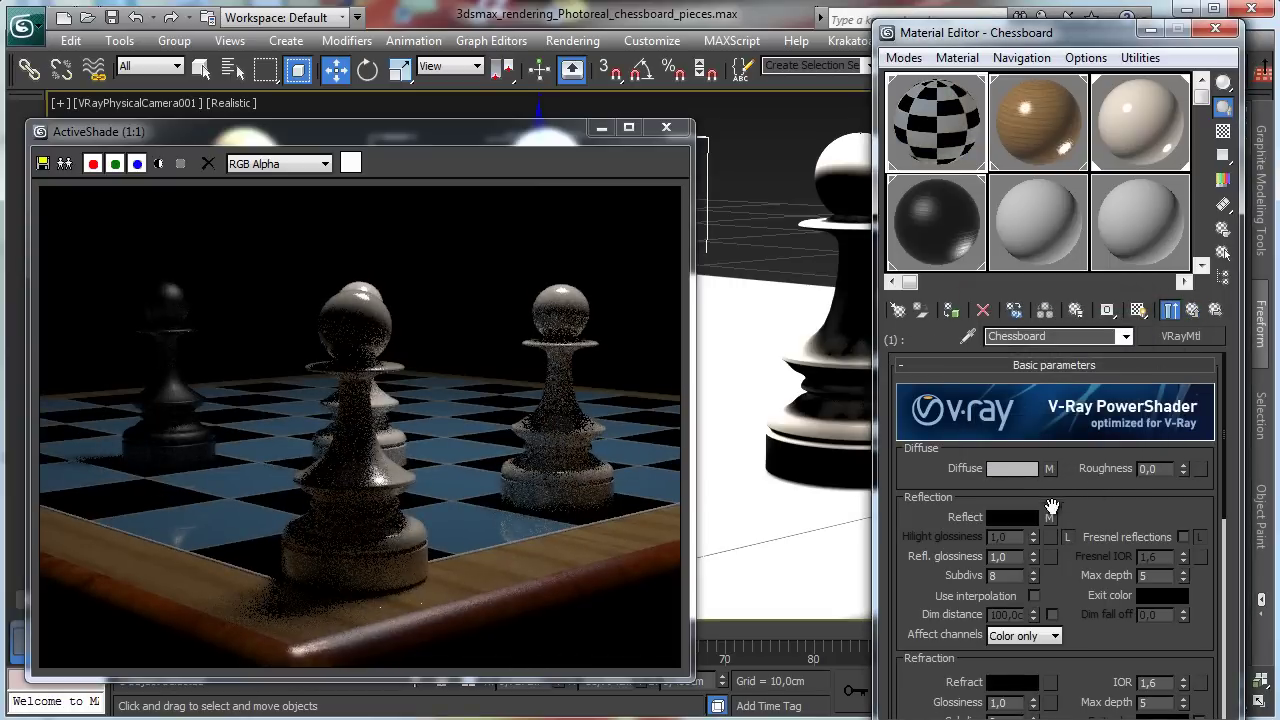
pyautogui.click(1050, 517)
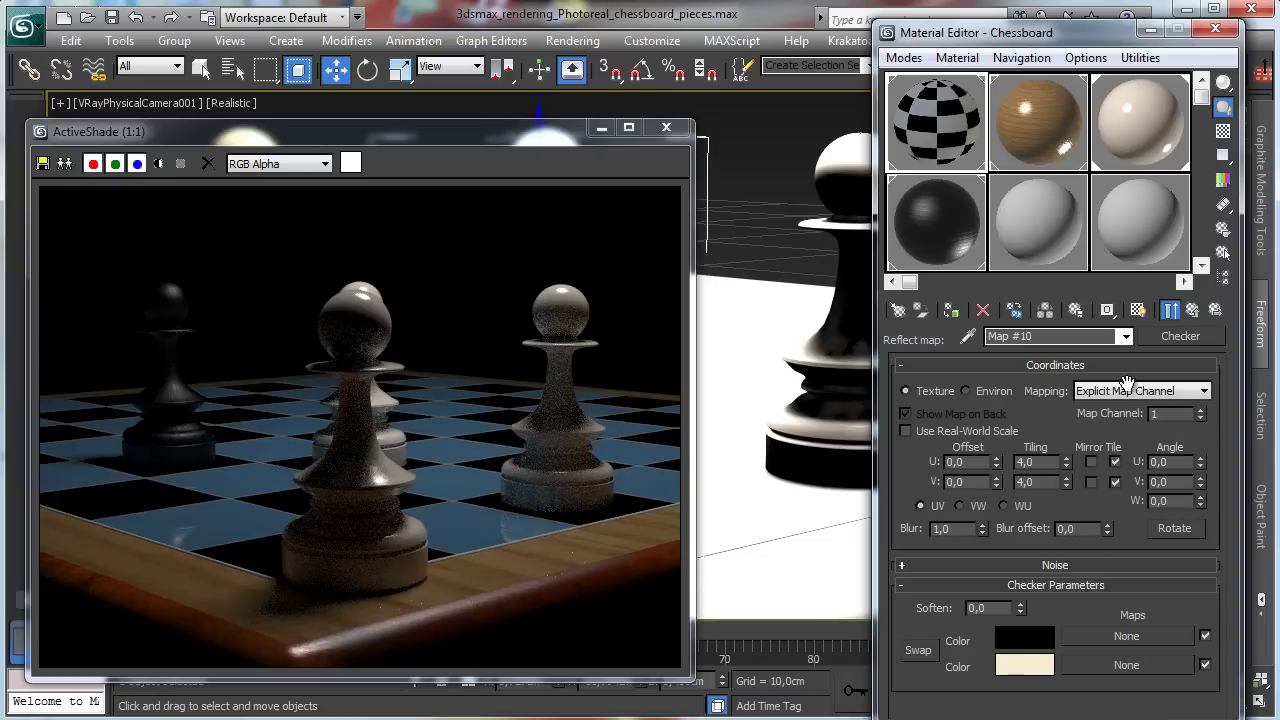
# Set Color 2 of the Reflect Checker map to a neutral grey with saturation 0 and value 132
pyautogui.click(1022, 666)
pyautogui.moveTo(510, 212); pyautogui.dragTo(510, 246)
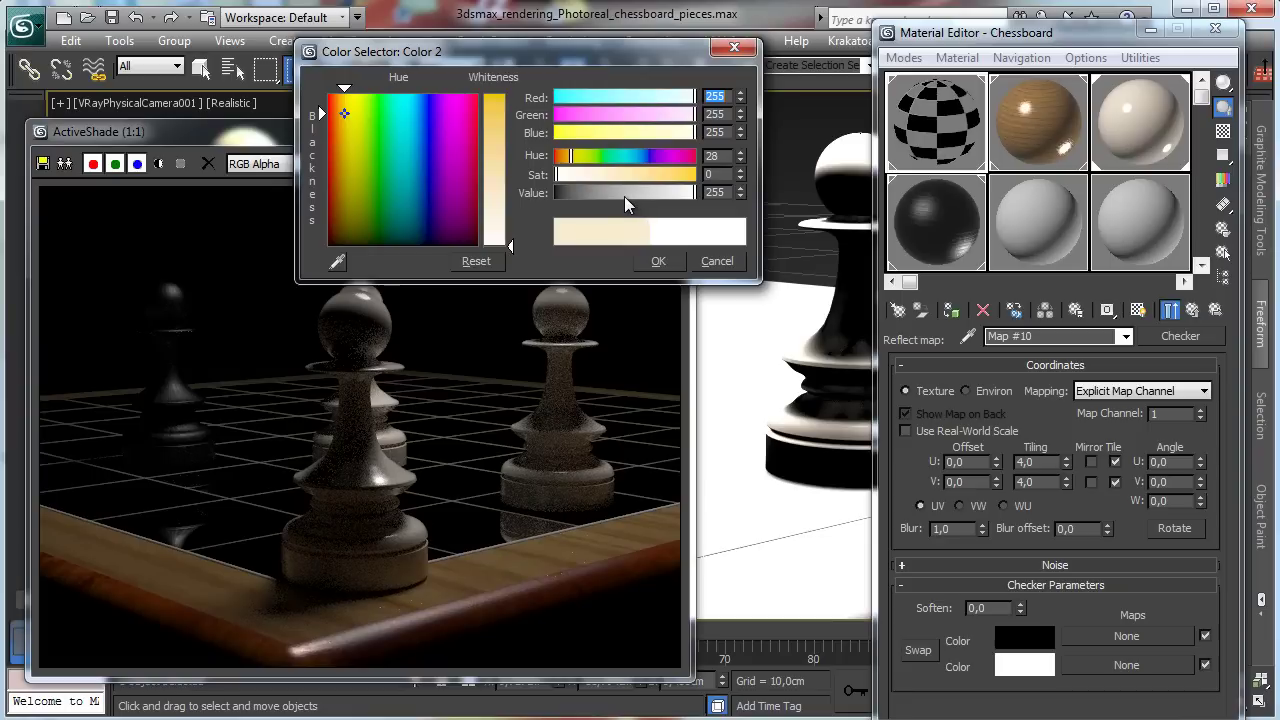
pyautogui.moveTo(624, 196)
pyautogui.mouseDown()
pyautogui.moveTo(598, 189)
pyautogui.moveTo(625, 189)
pyautogui.mouseUp()
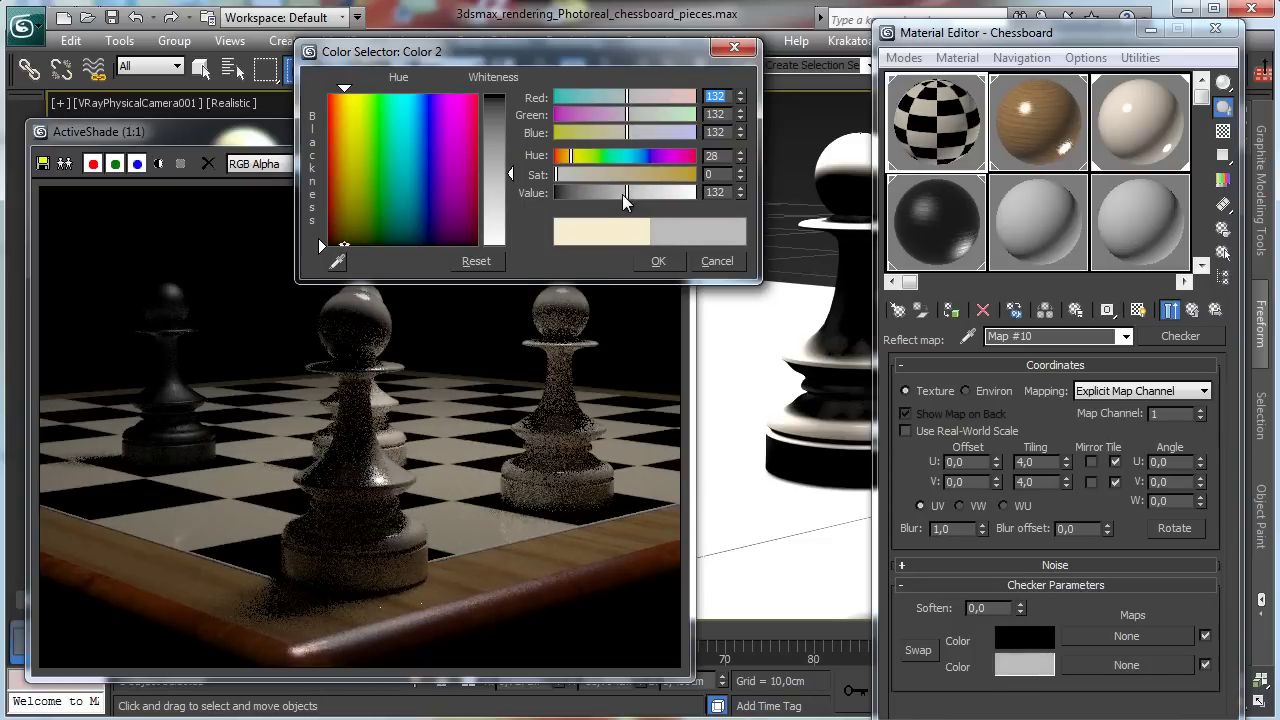
pyautogui.click(658, 261)
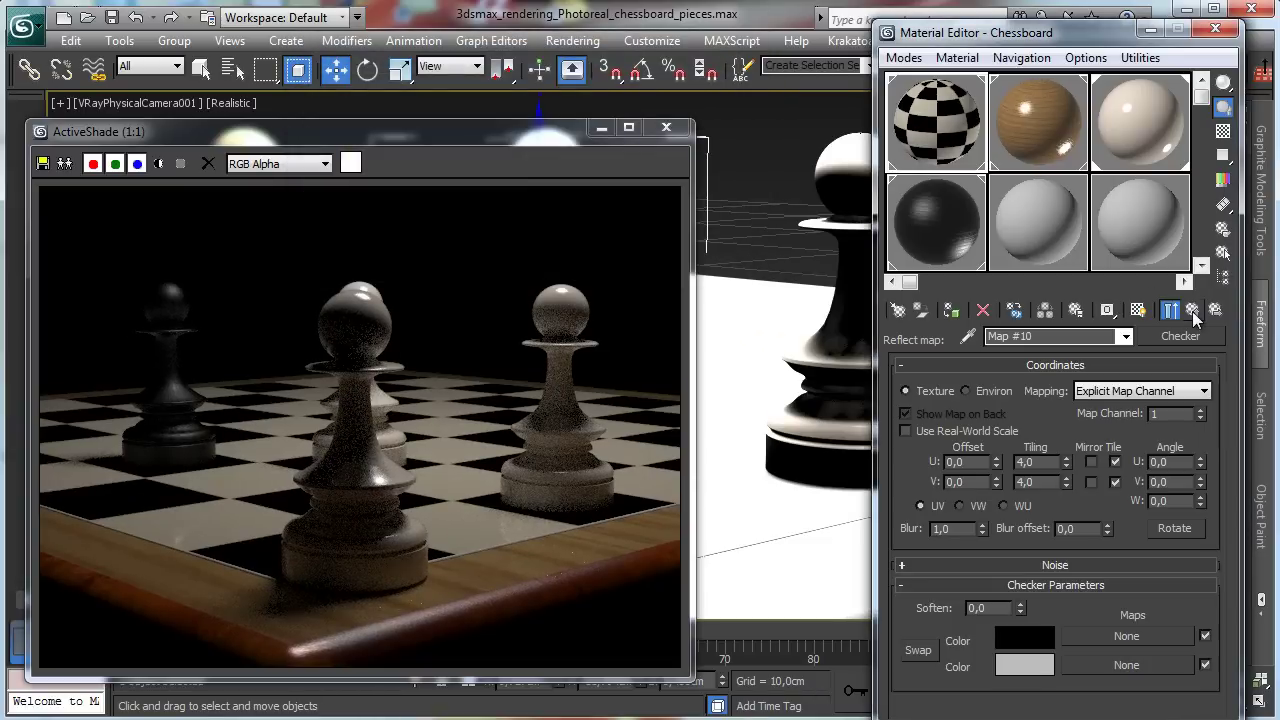
pyautogui.click(1192, 310)
# Enable Fresnel reflections on the Chessboard's VRayMtl and set its refraction IOR to 2,0
pyautogui.click(1183, 537)
pyautogui.scroll(-1, 1183, 538)
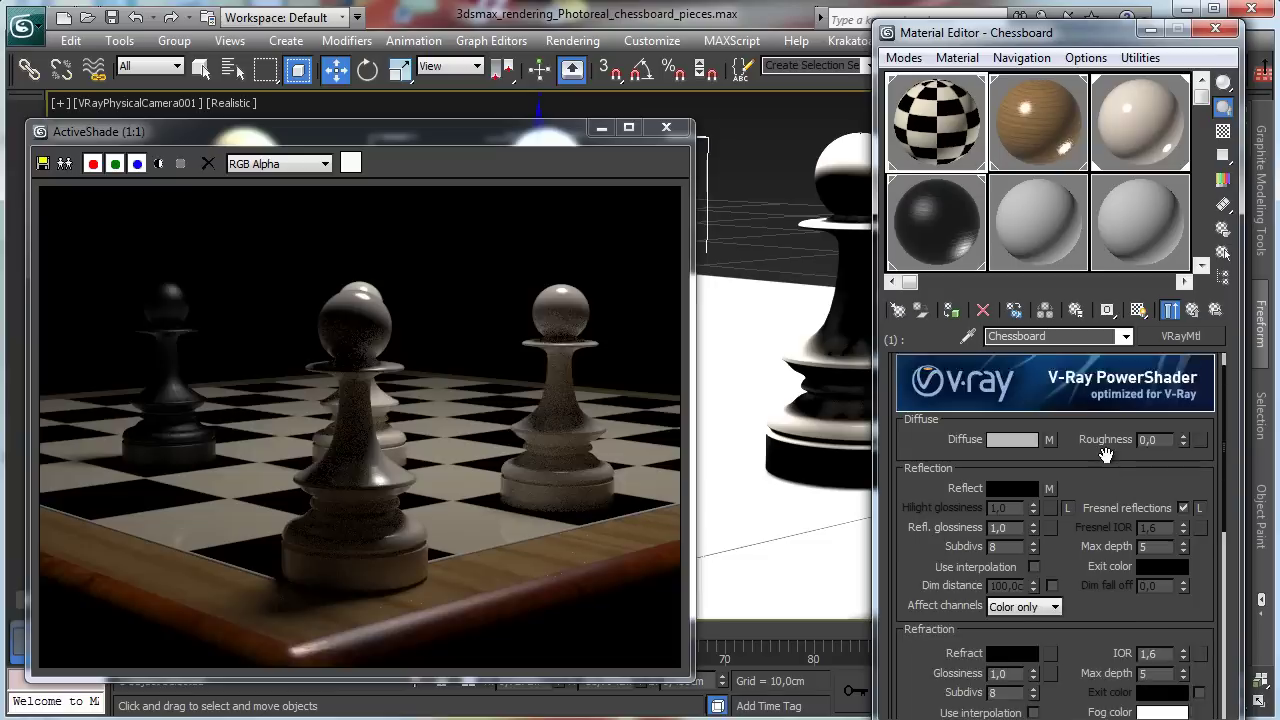
pyautogui.click(1148, 616)
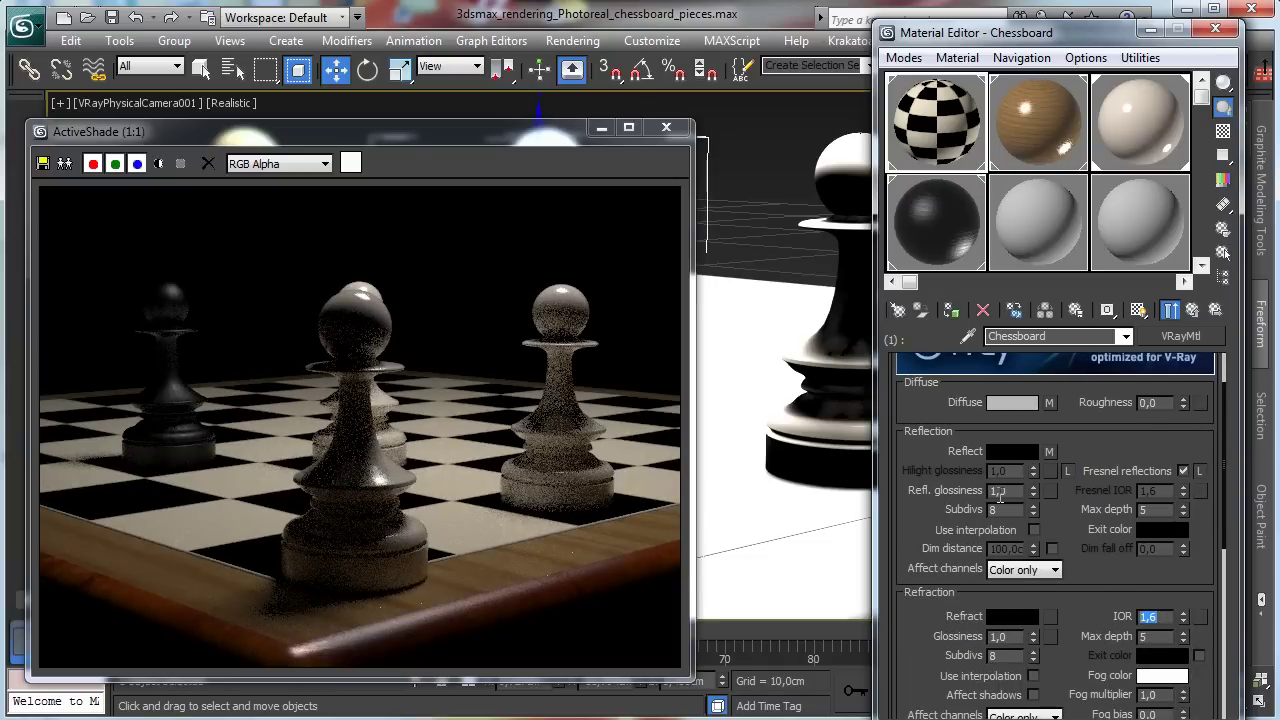
pyautogui.write('2')
pyautogui.press('Return')
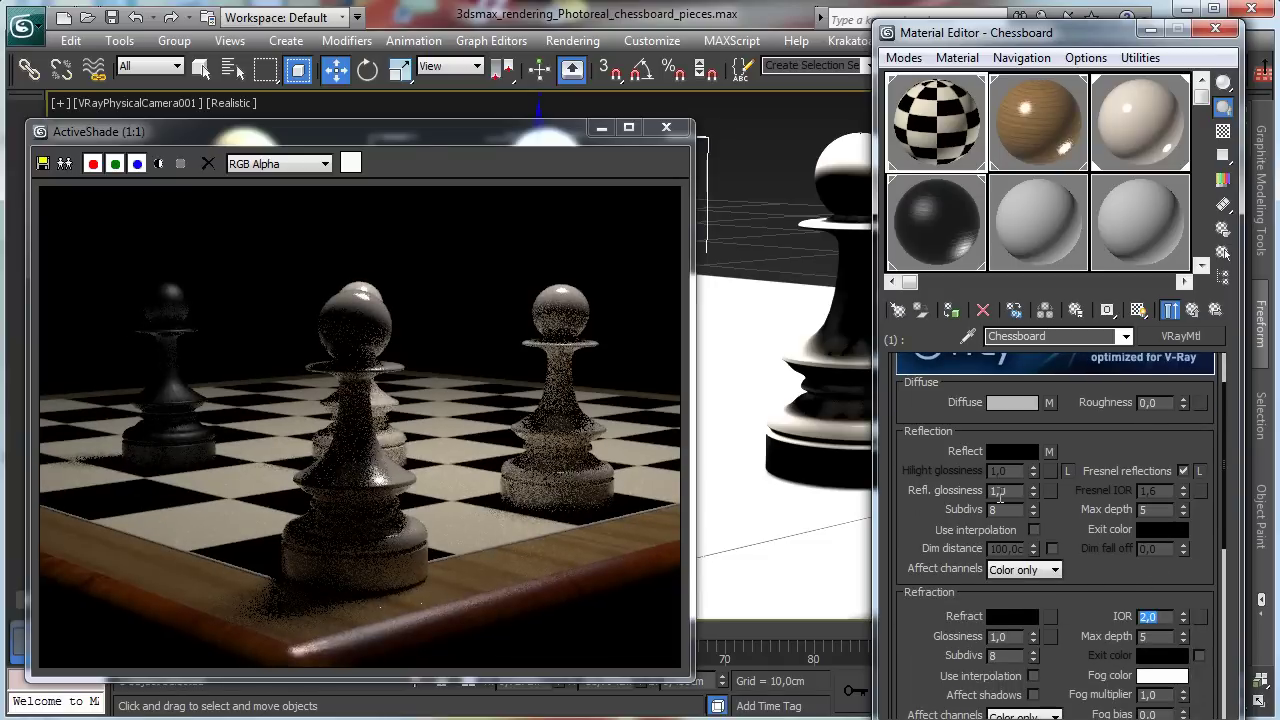
# Set the Reflect Checker's Color 2 to white, value 255, and its Color 1 to neutral grey, value 179
pyautogui.click(1050, 452)
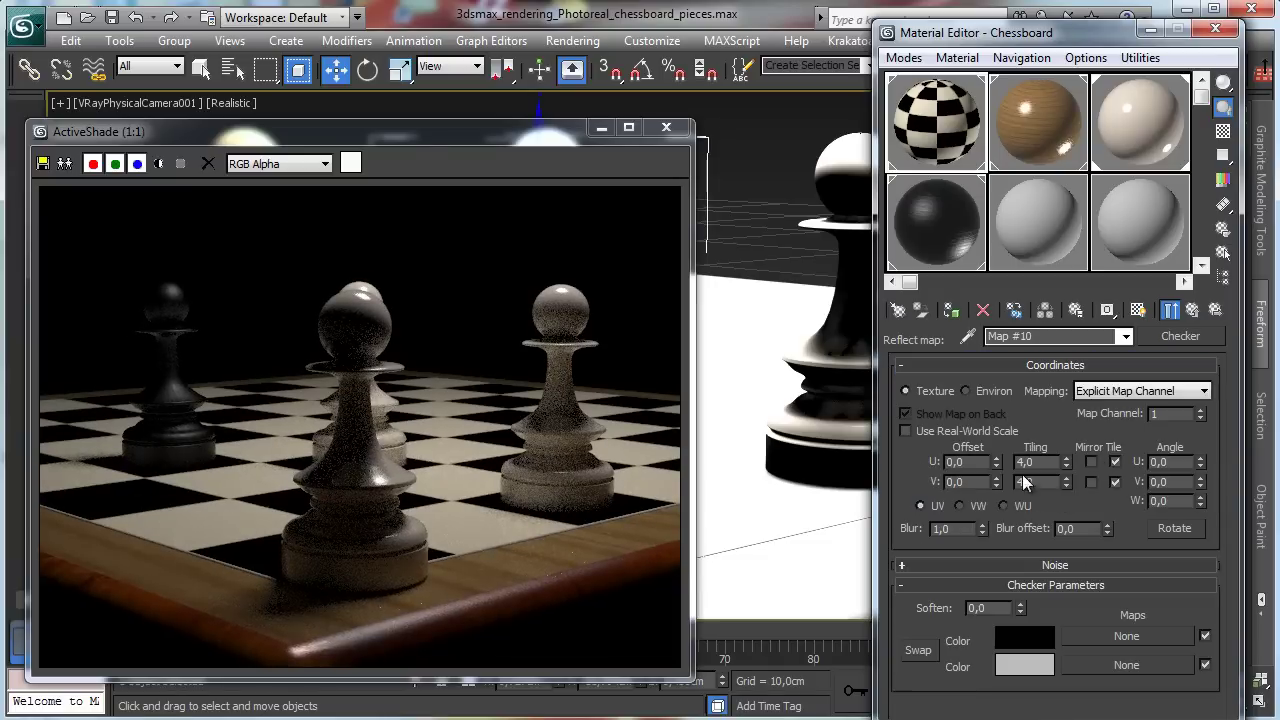
pyautogui.click(1024, 668)
pyautogui.moveTo(646, 194); pyautogui.dragTo(696, 194)
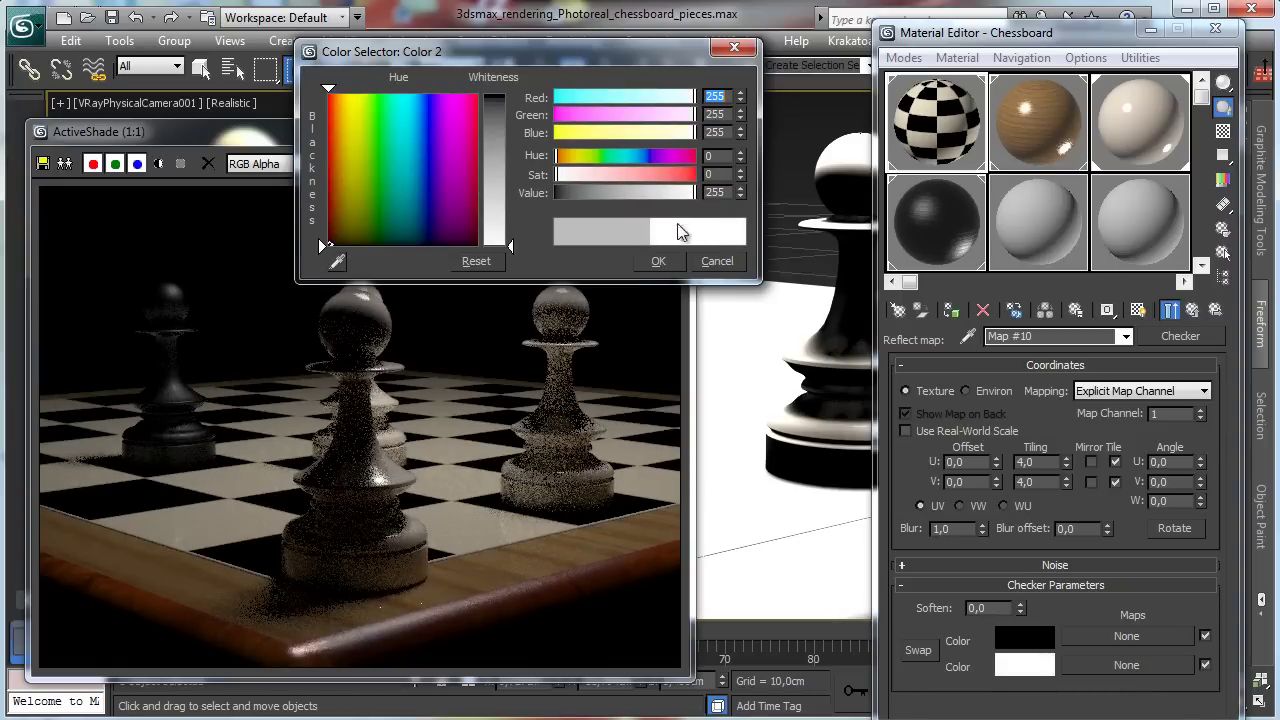
pyautogui.click(658, 261)
pyautogui.click(1029, 638)
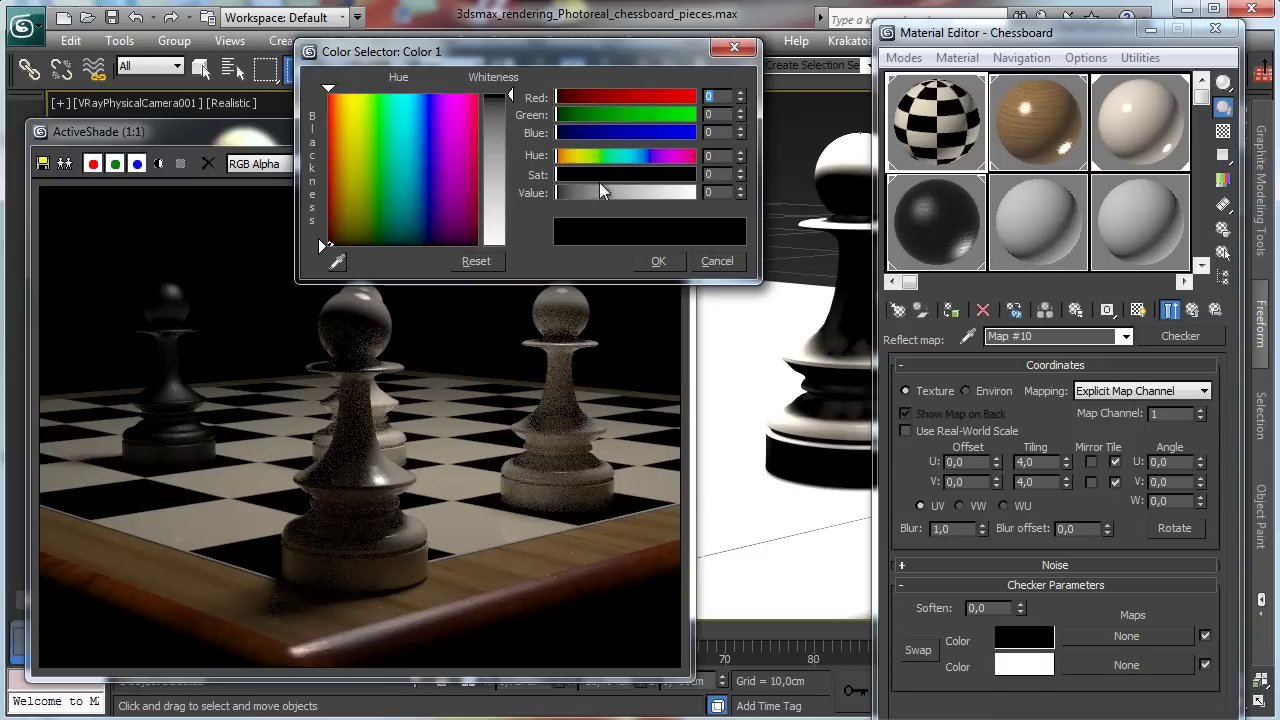
pyautogui.click(635, 193)
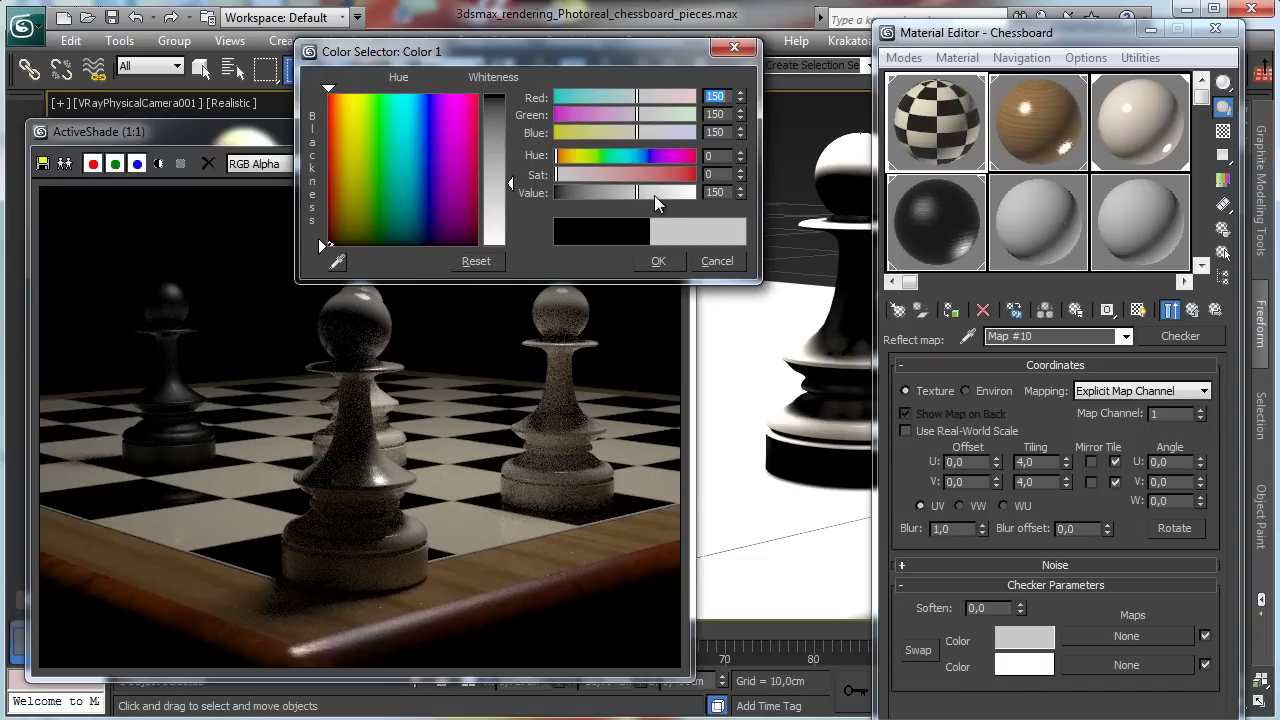
pyautogui.click(654, 195)
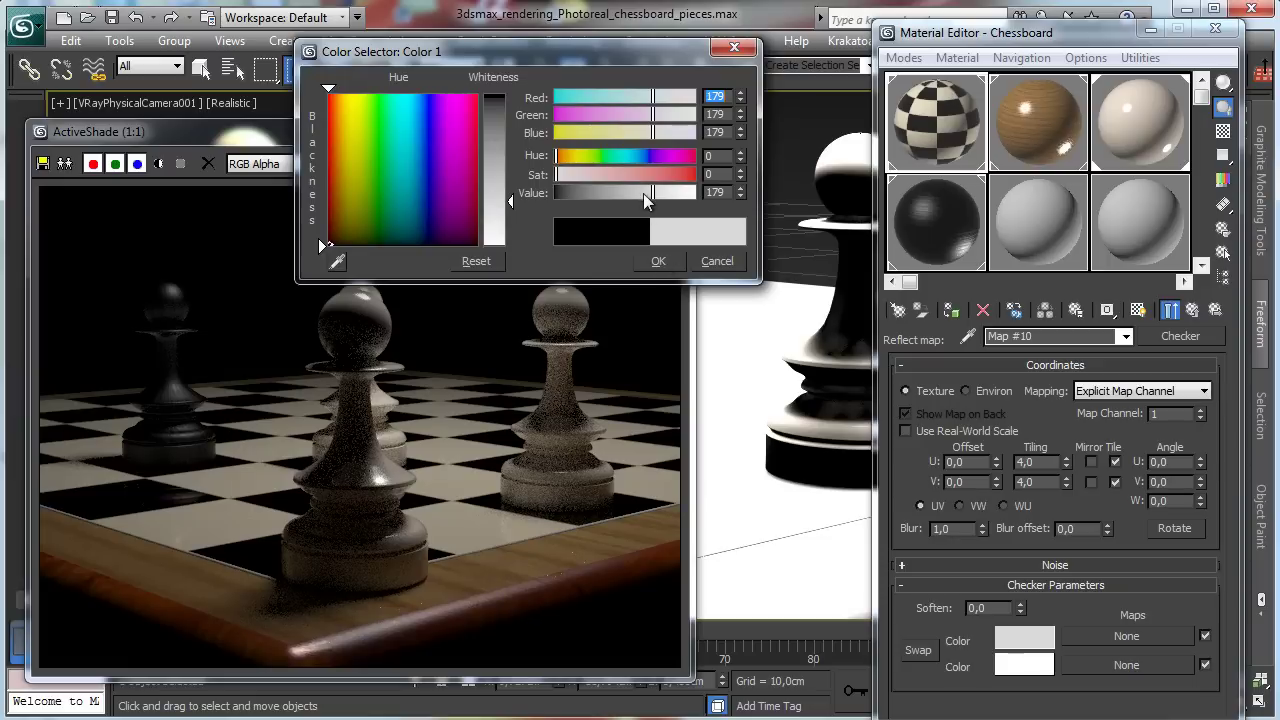
pyautogui.click(664, 263)
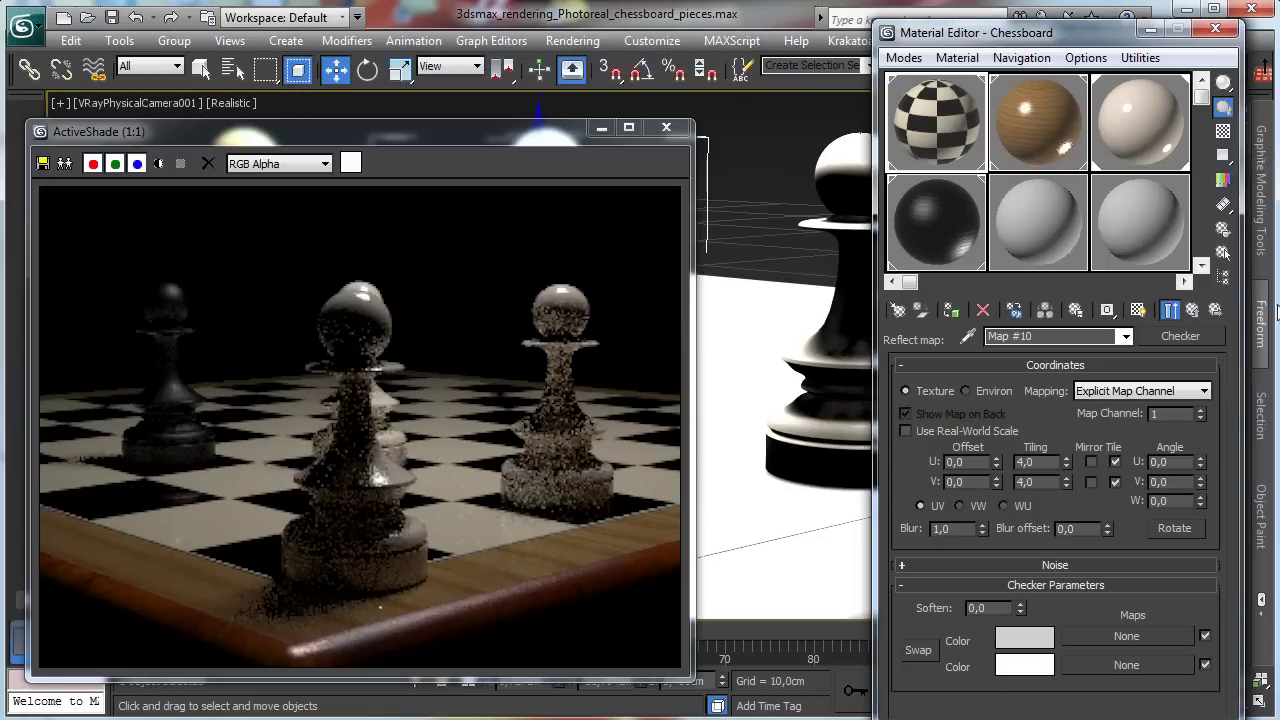
pyautogui.click(1198, 308)
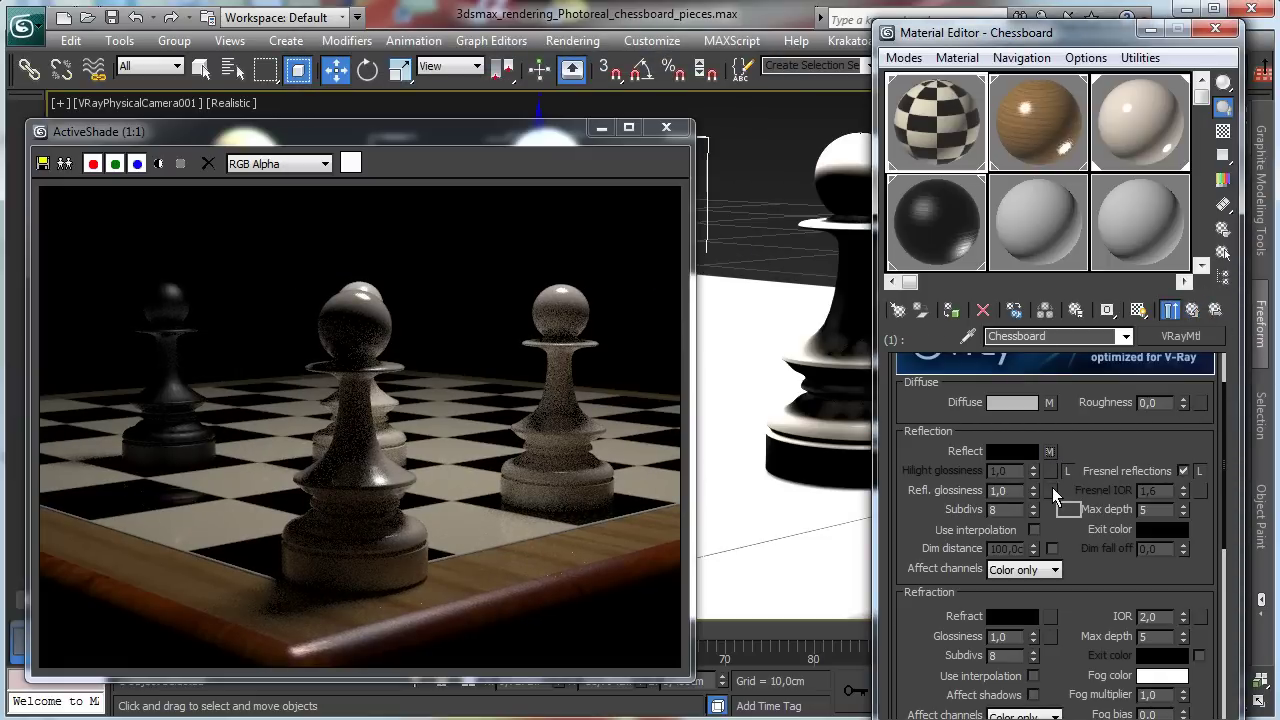
# Copy the Reflect Checker map to the Refl. glossiness slot and open the new map
pyautogui.moveTo(1055, 495); pyautogui.dragTo(1050, 491)
pyautogui.click(1007, 437)
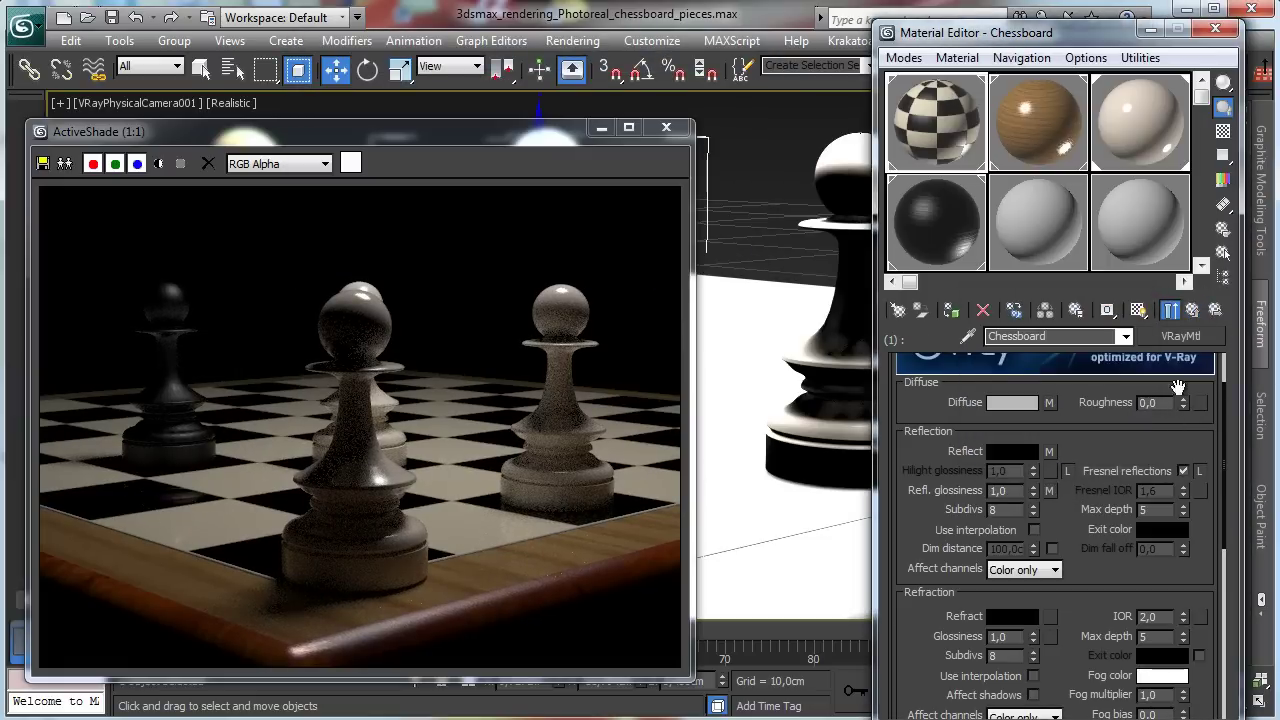
pyautogui.click(1049, 490)
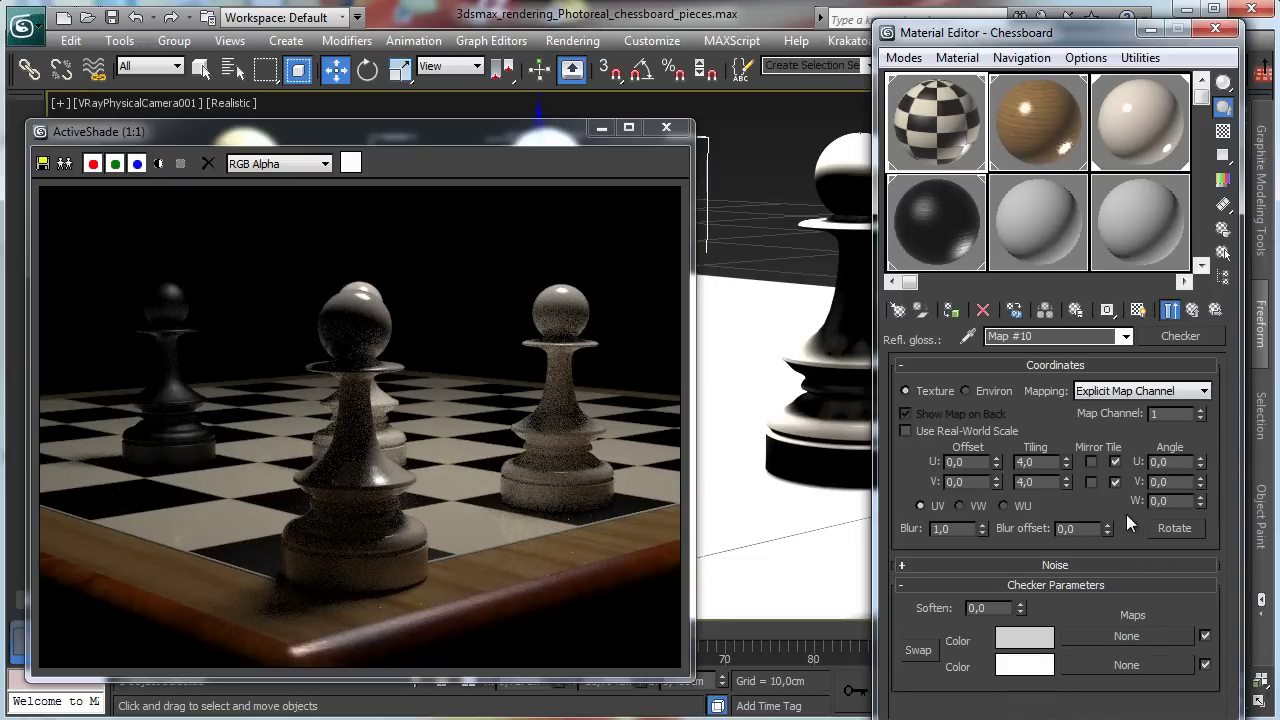
# Set Color 1 of the Refl. glossiness Checker to a neutral grey with value 60
pyautogui.click(1024, 641)
pyautogui.click(587, 193)
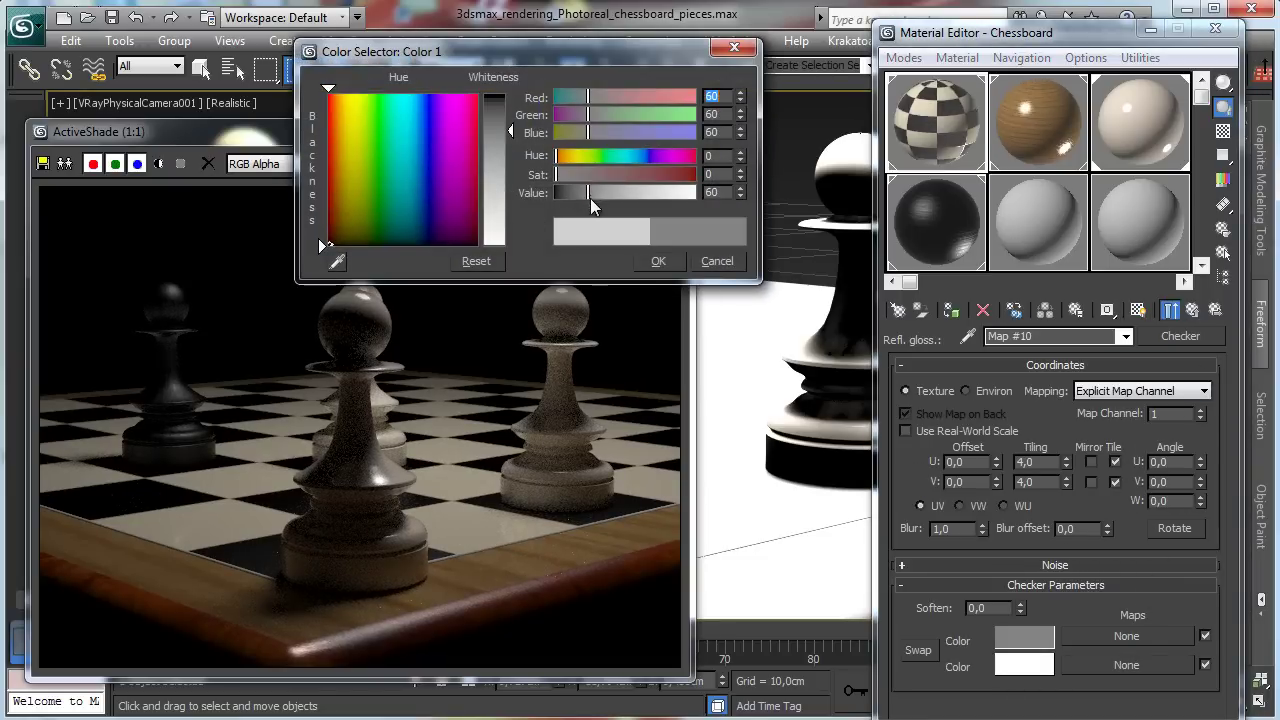
pyautogui.click(658, 261)
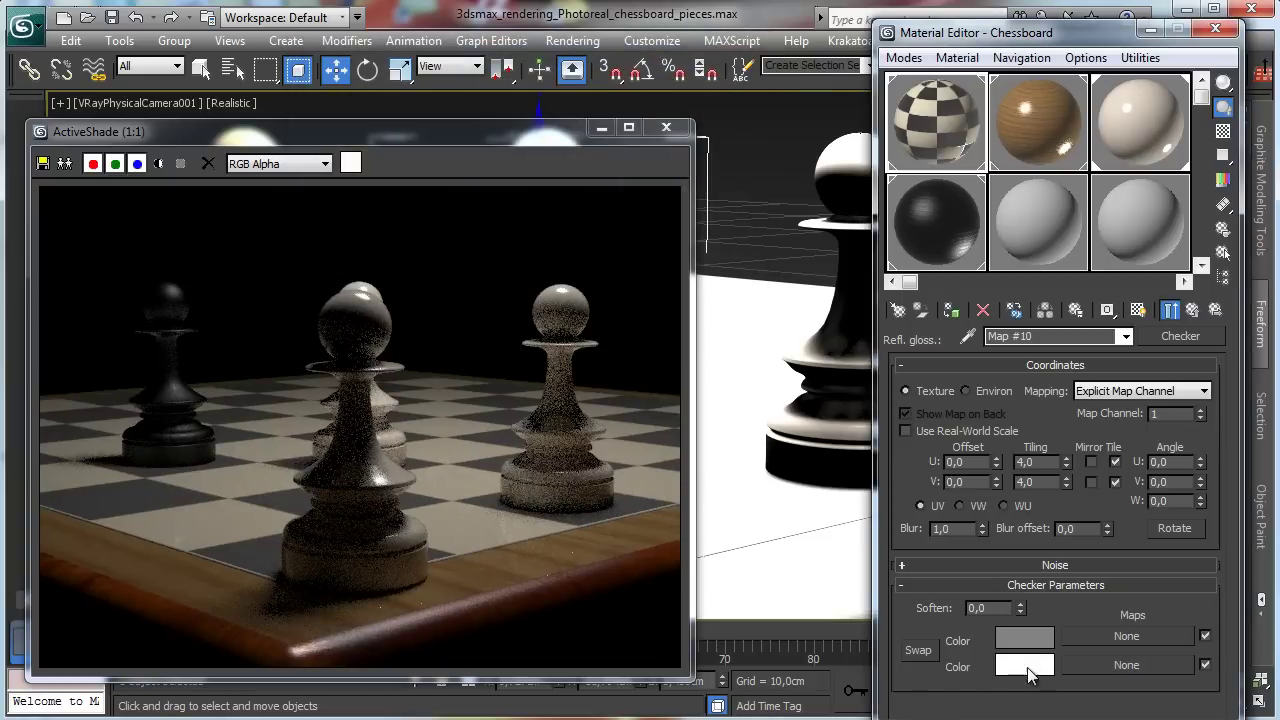
# Set the Refl. glossiness Checker's Color 2 to neutral grey, value 223, and its Color 1 to value 150
pyautogui.click(1024, 665)
pyautogui.moveTo(688, 200); pyautogui.dragTo(674, 200)
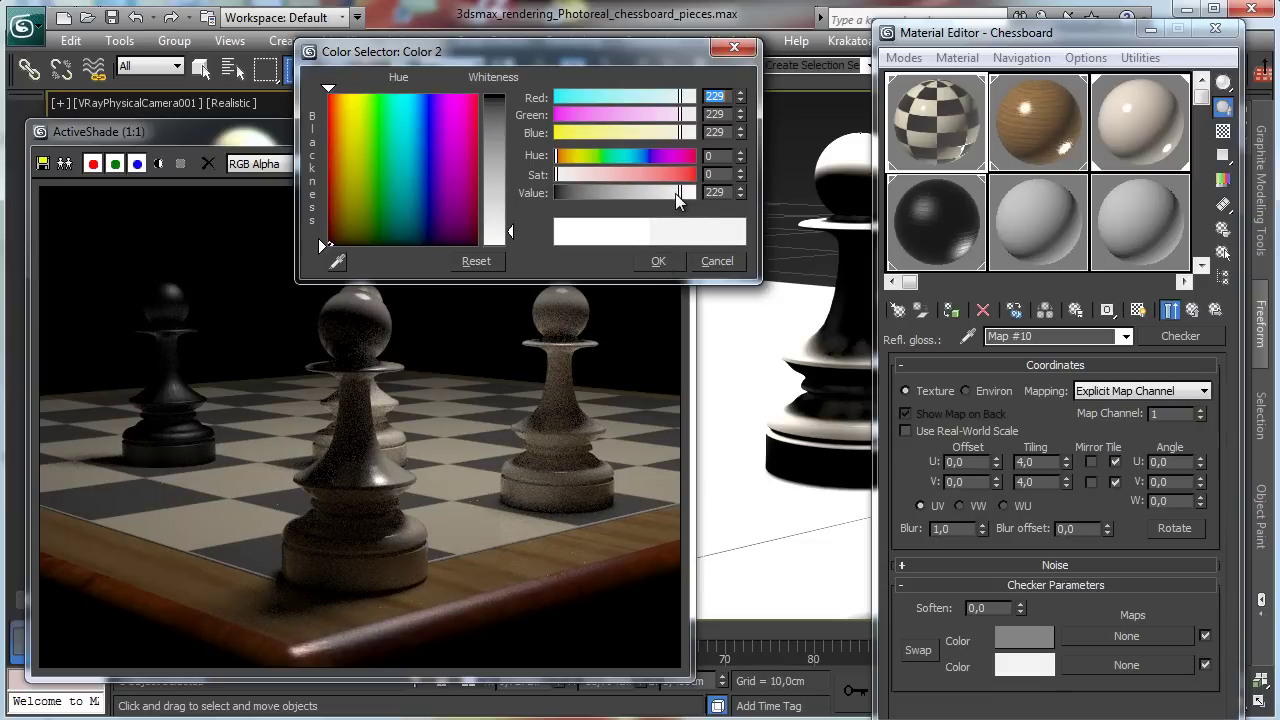
pyautogui.moveTo(675, 193); pyautogui.dragTo(671, 193)
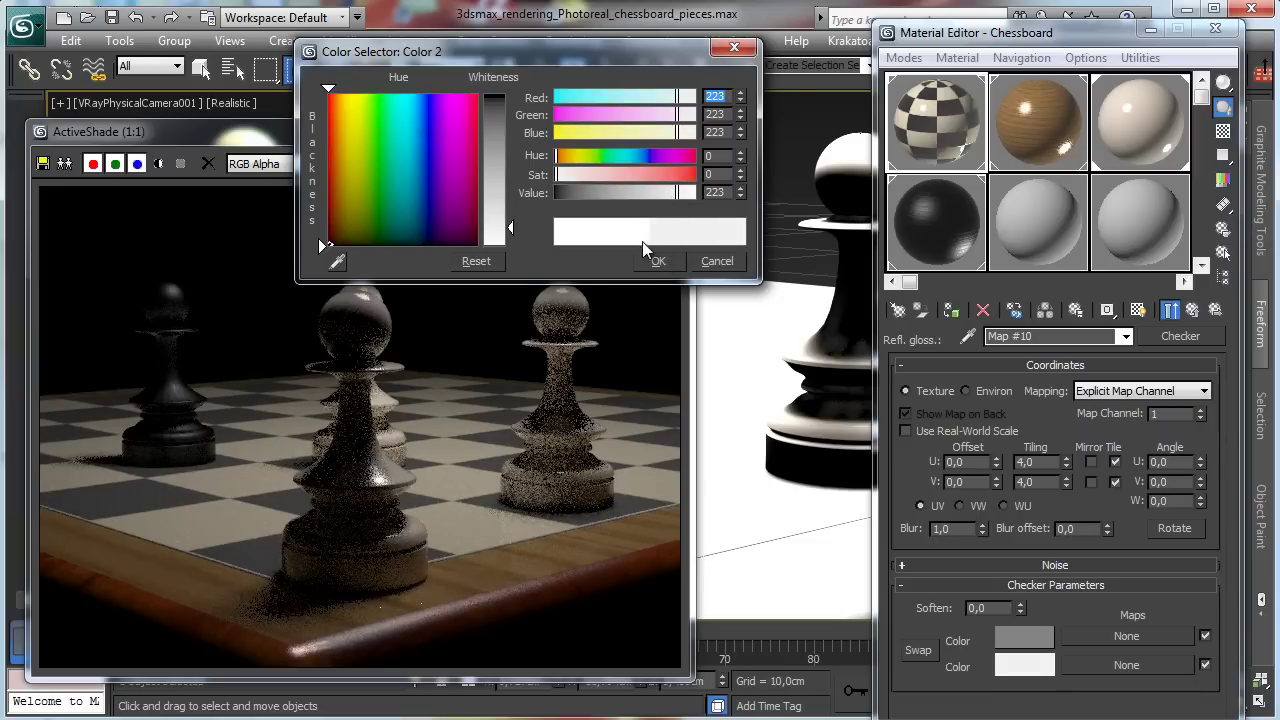
pyautogui.click(656, 260)
pyautogui.click(1026, 640)
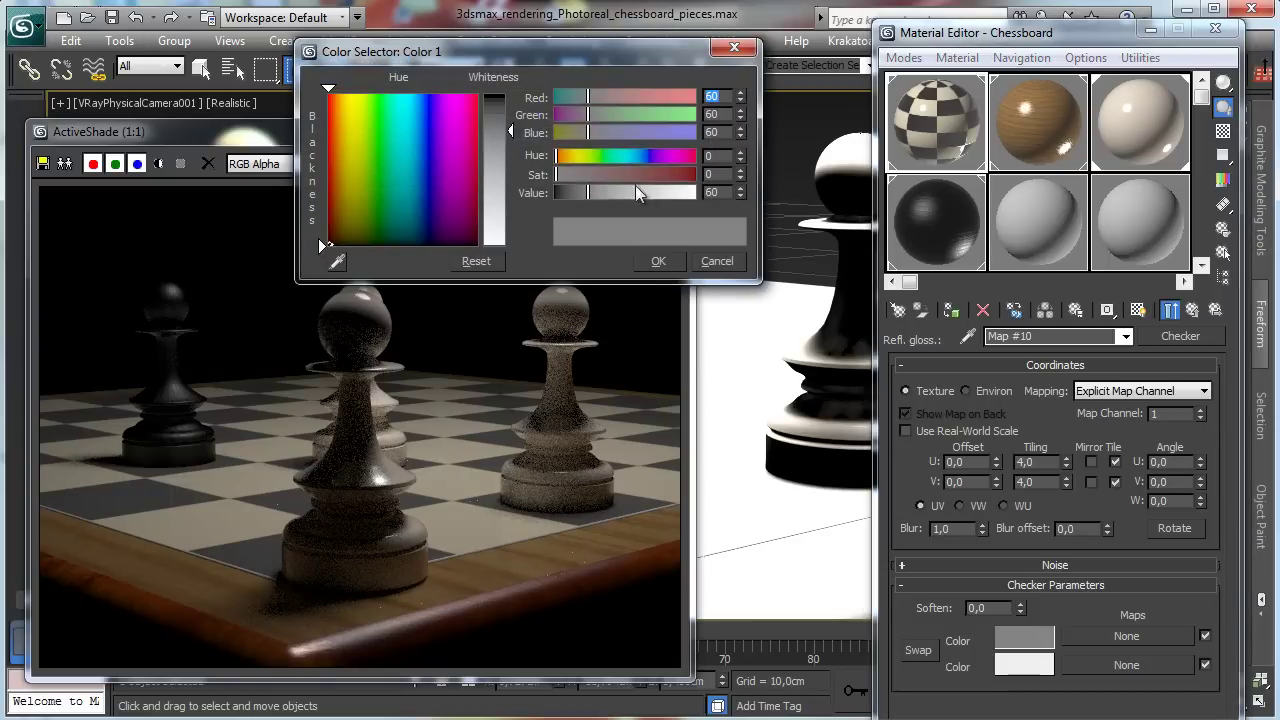
pyautogui.click(636, 193)
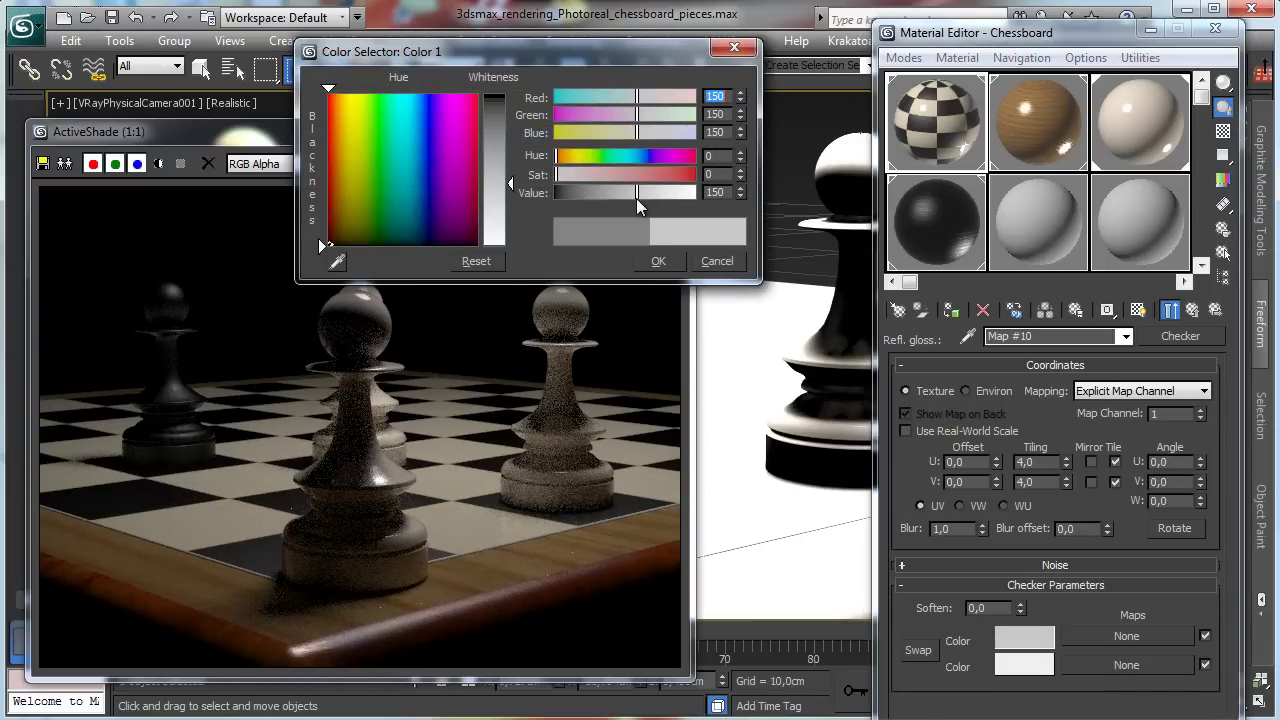
pyautogui.click(658, 261)
pyautogui.click(1192, 310)
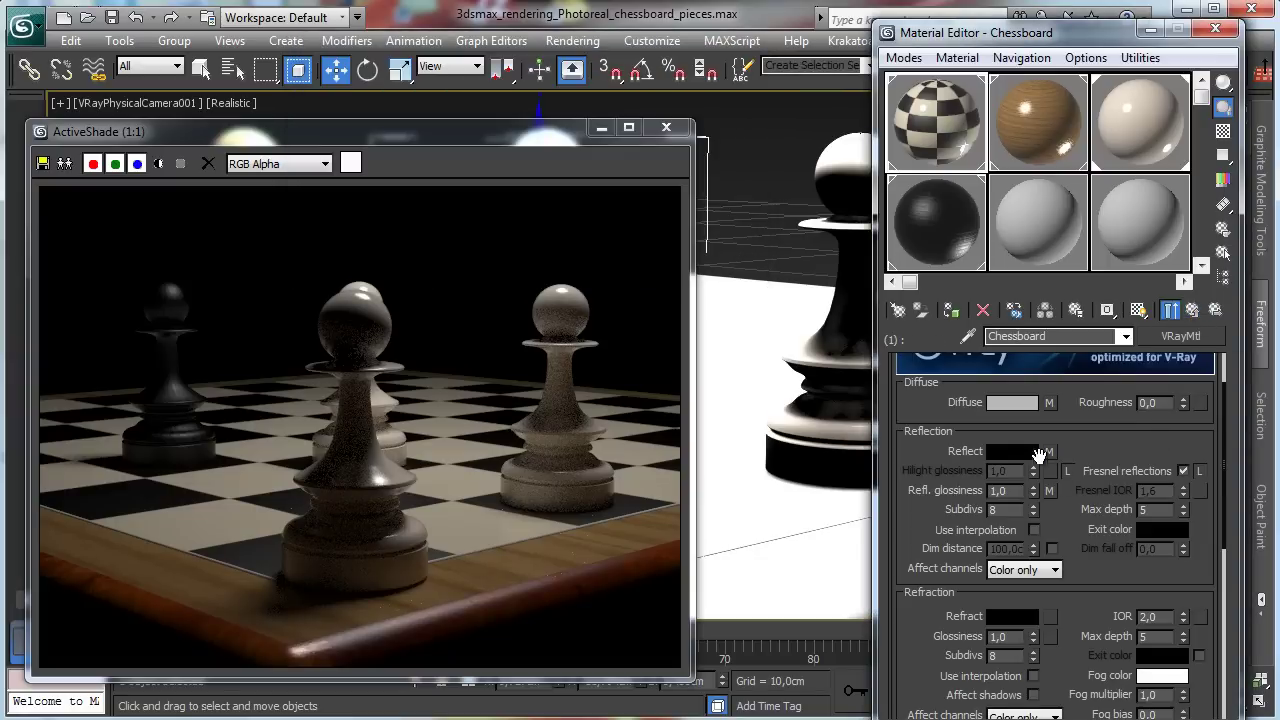
pyautogui.click(1071, 455)
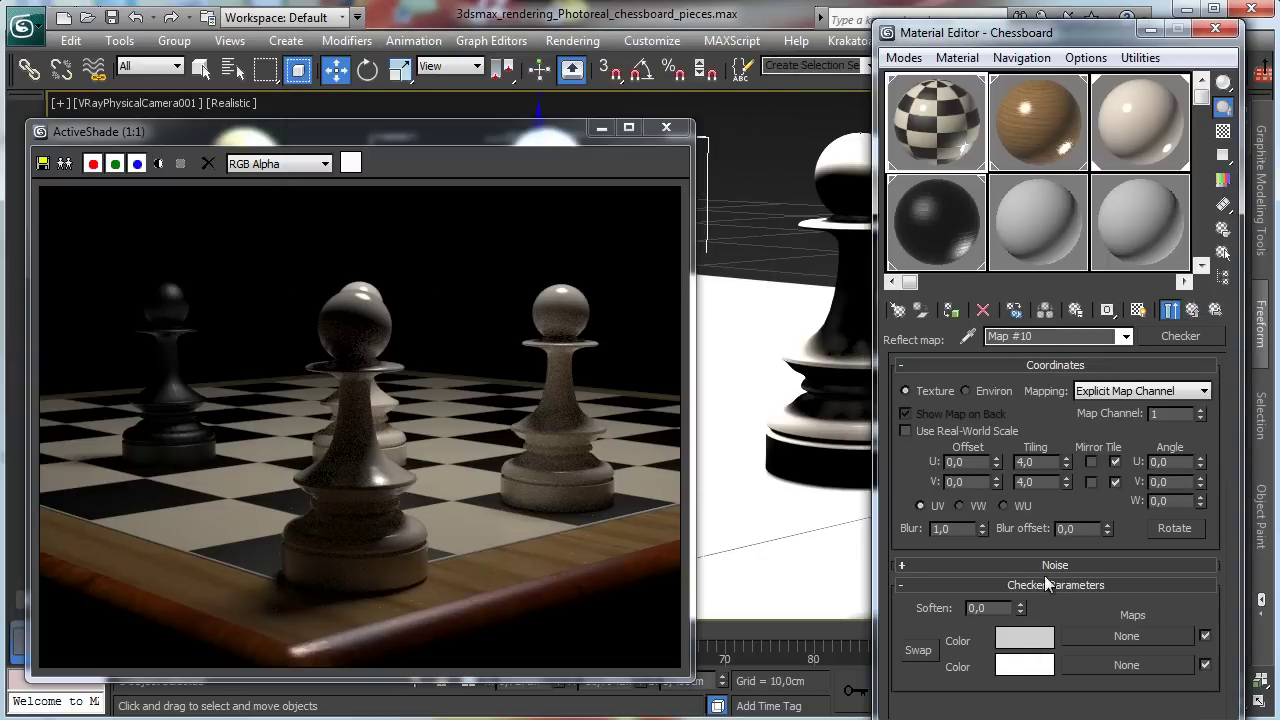
pyautogui.click(1192, 310)
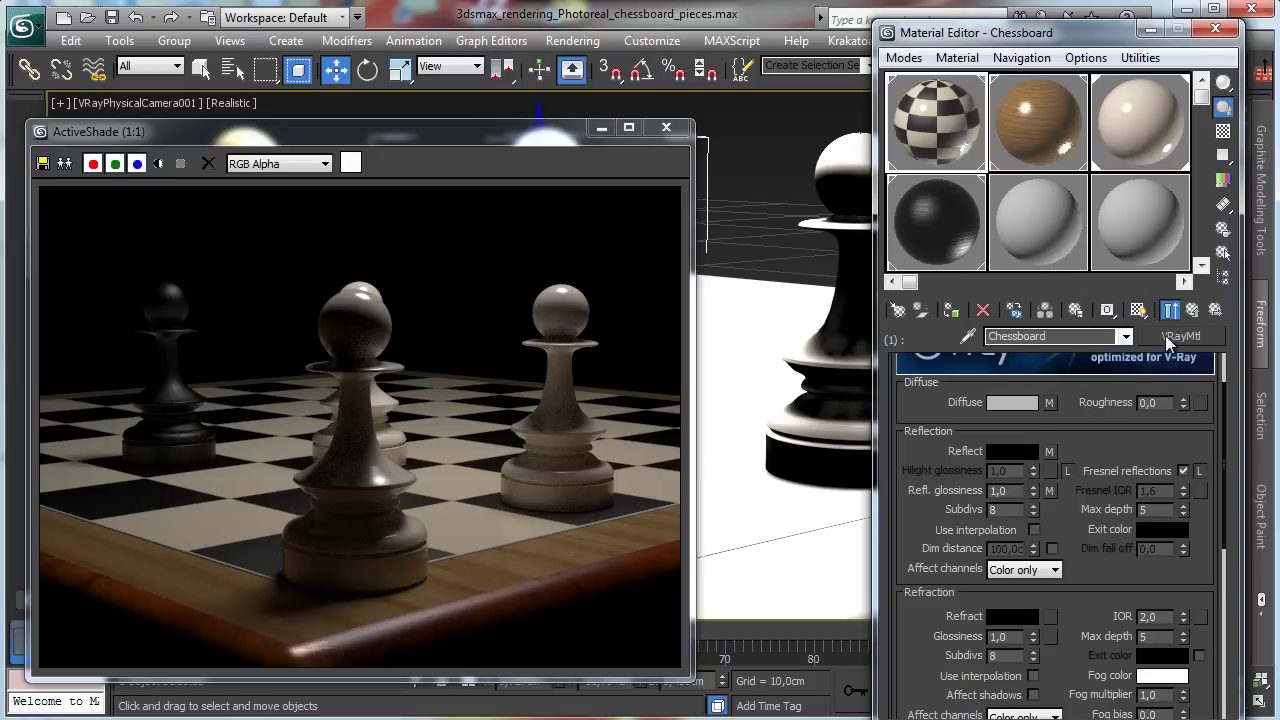
pyautogui.click(1190, 312)
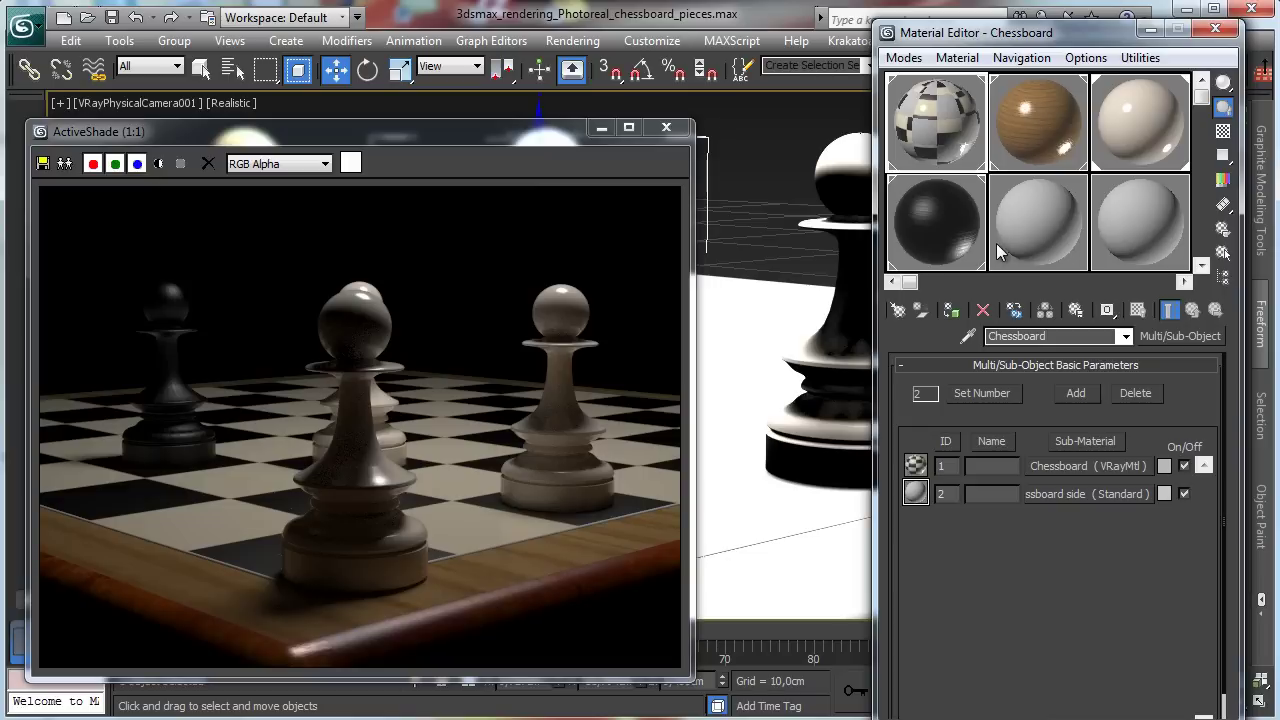
pyautogui.click(1098, 469)
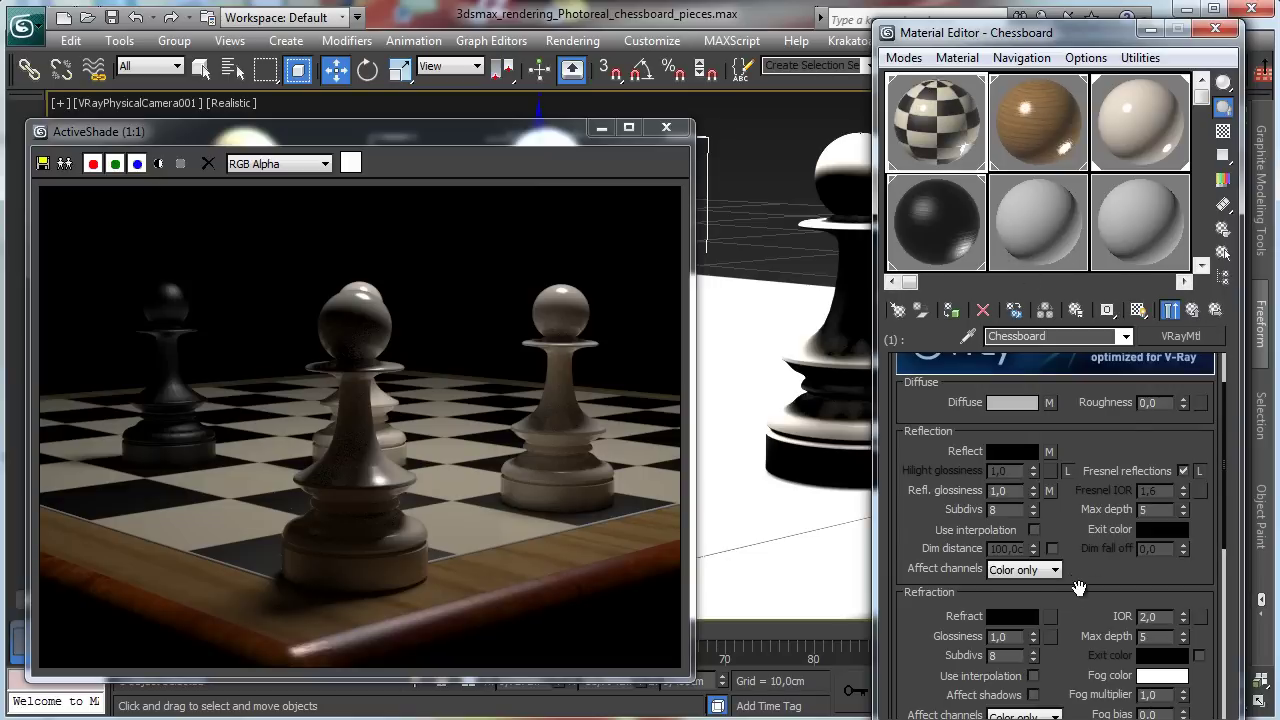
# Assign a Noise map to the Chessboard material's Bump slot and replace it with a Cellular map
pyautogui.scroll(-5, 1030, 655)
pyautogui.click(1030, 650)
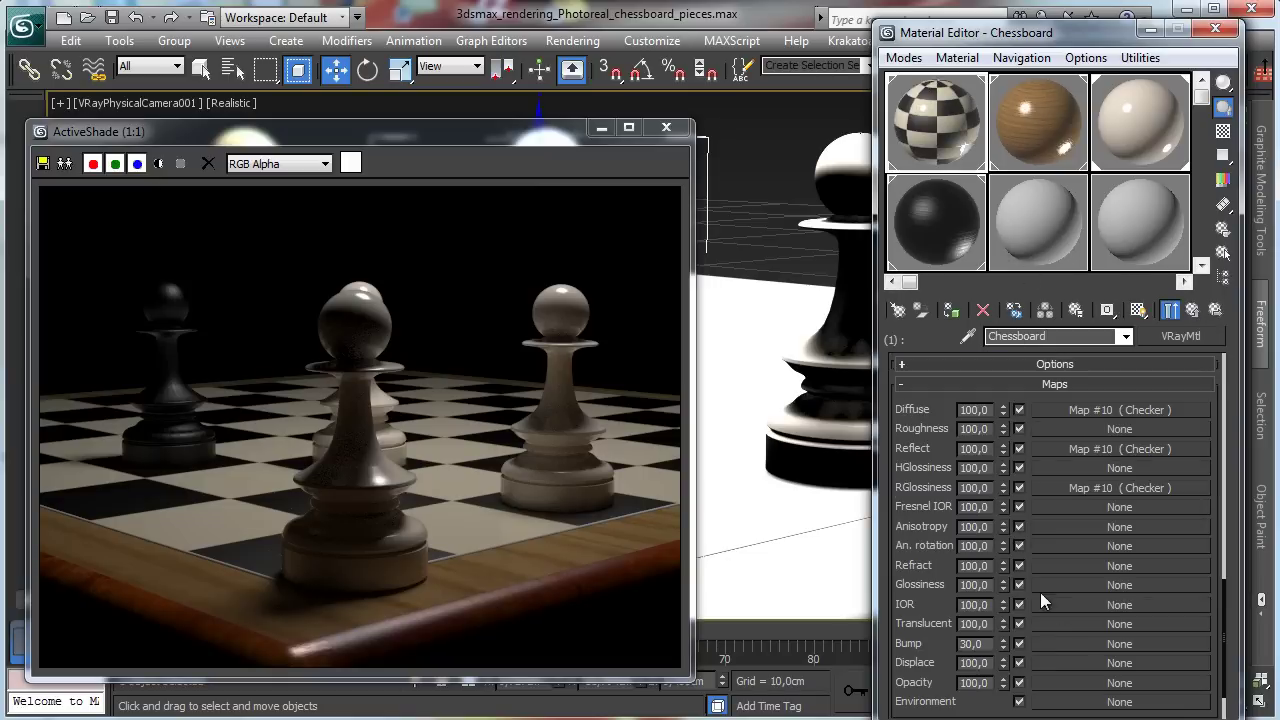
pyautogui.click(1068, 643)
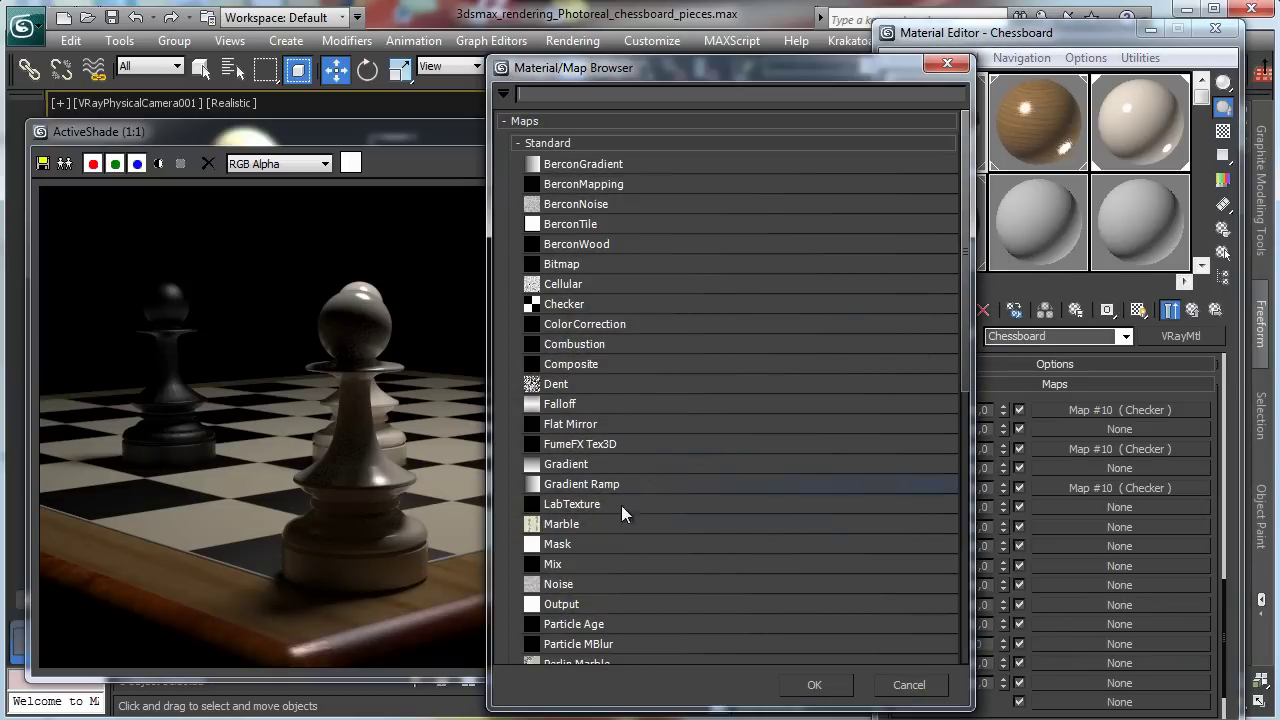
pyautogui.doubleClick(570, 580)
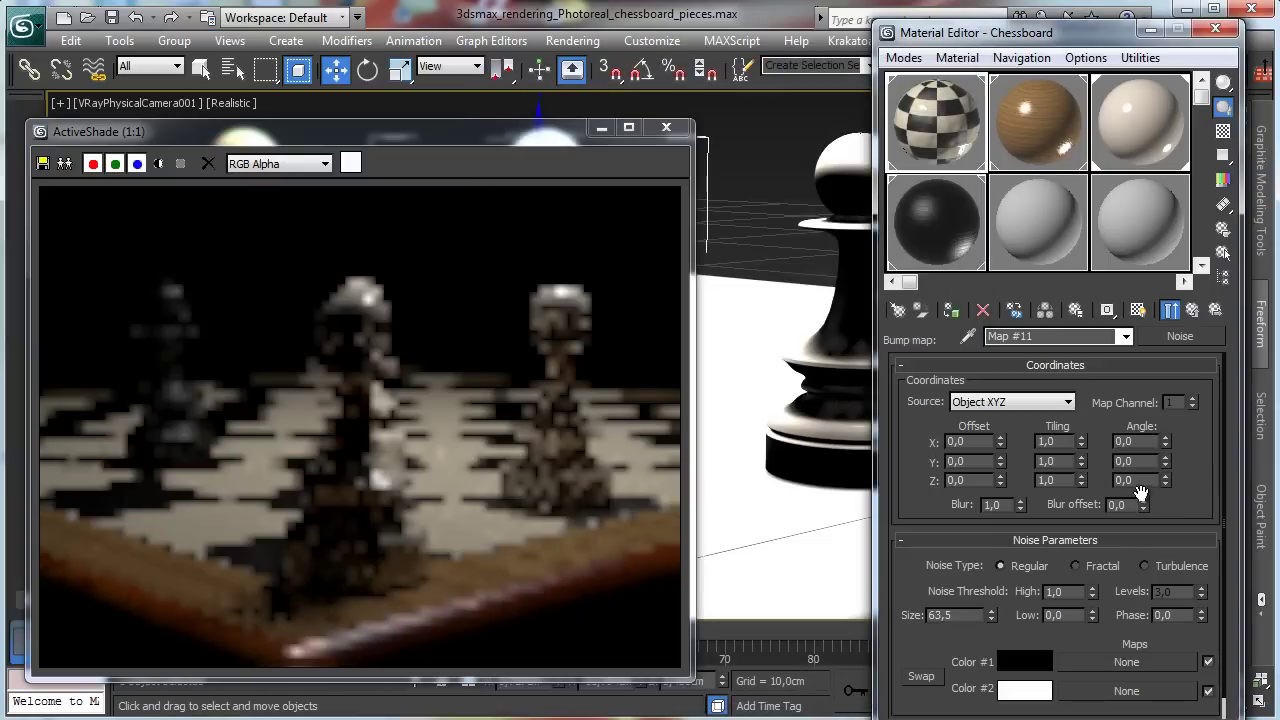
pyautogui.click(1174, 338)
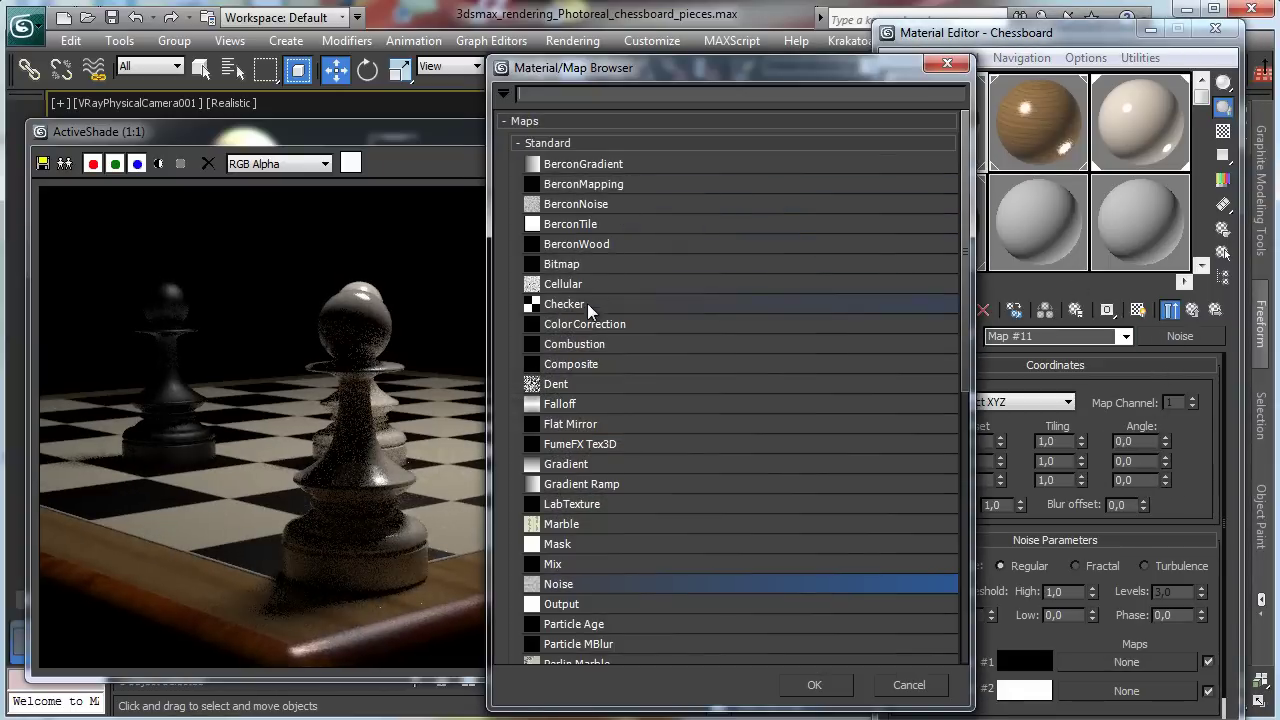
pyautogui.doubleClick(571, 285)
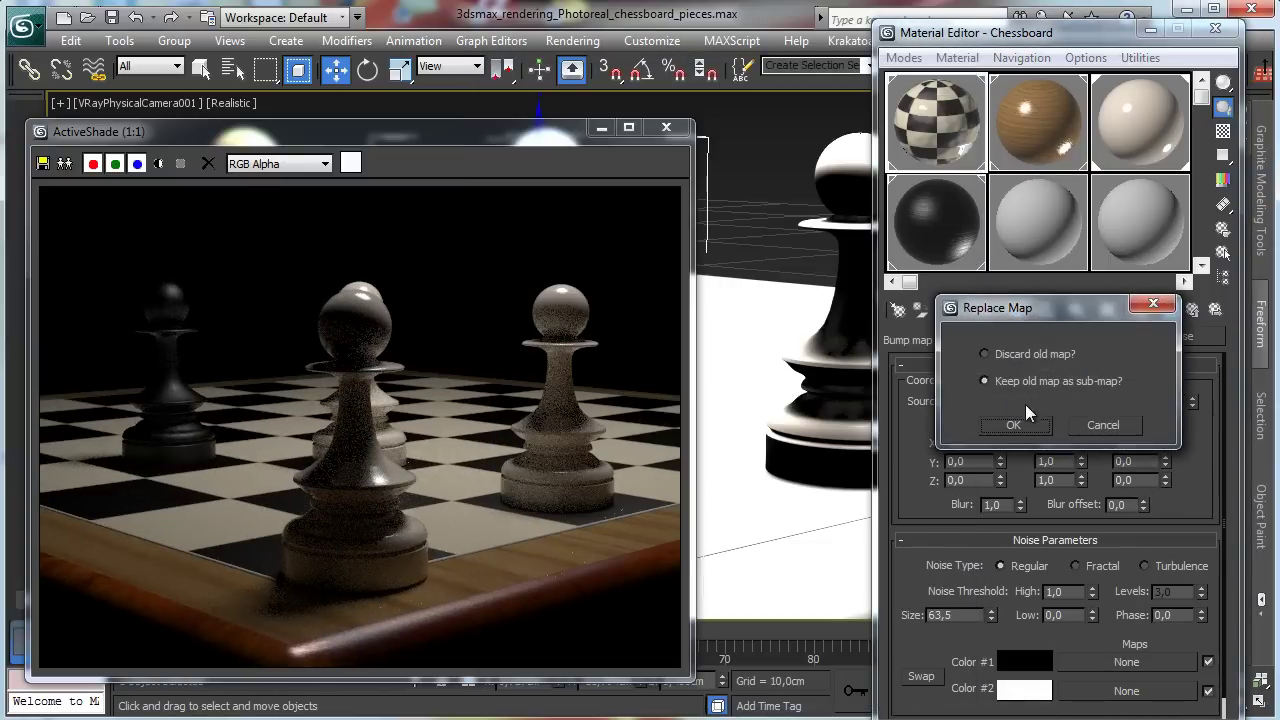
pyautogui.click(1015, 425)
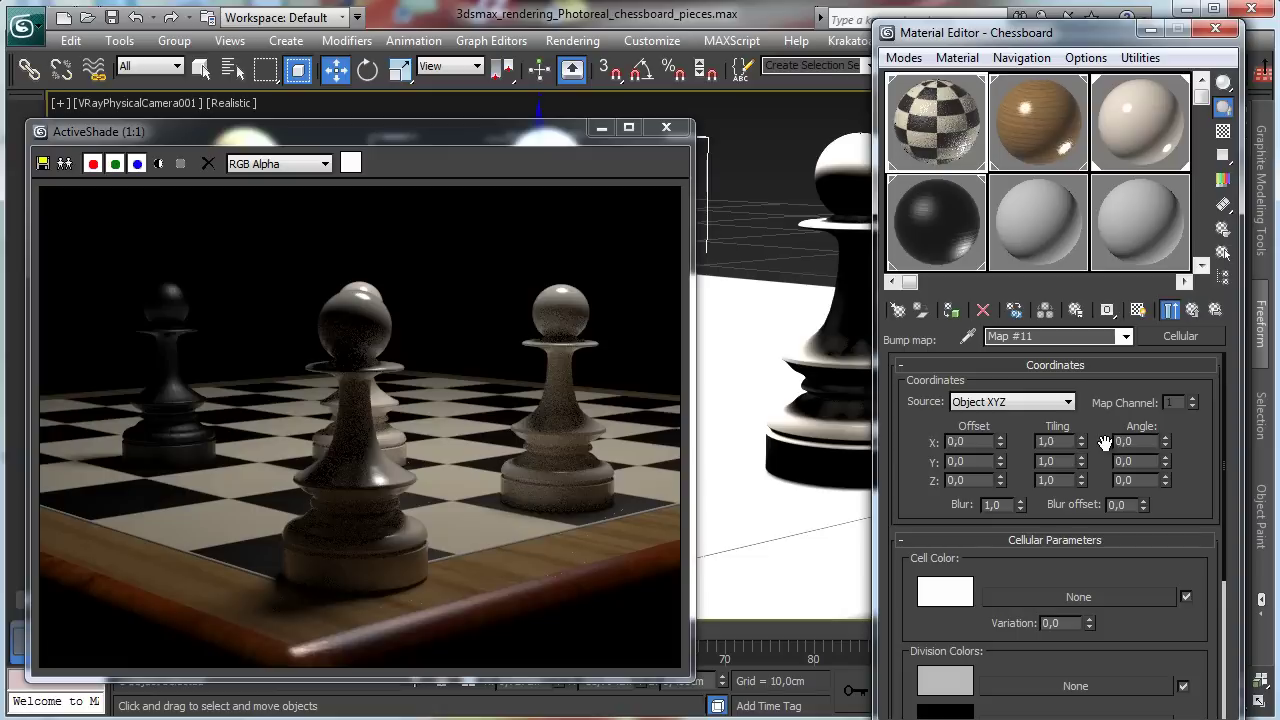
# Try cell sizes of 1 and 0,1 for the Cellular bump map and settle on 0,03
pyautogui.scroll(-5, 990, 573)
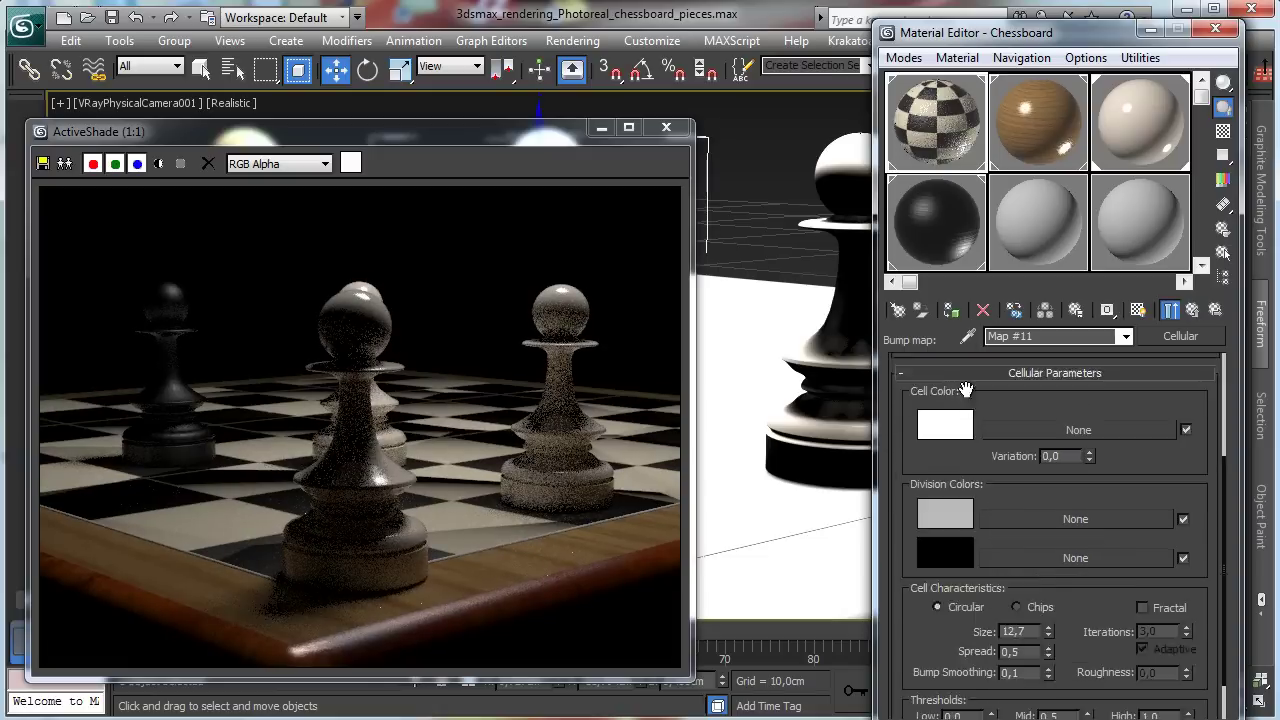
pyautogui.doubleClick(1028, 578)
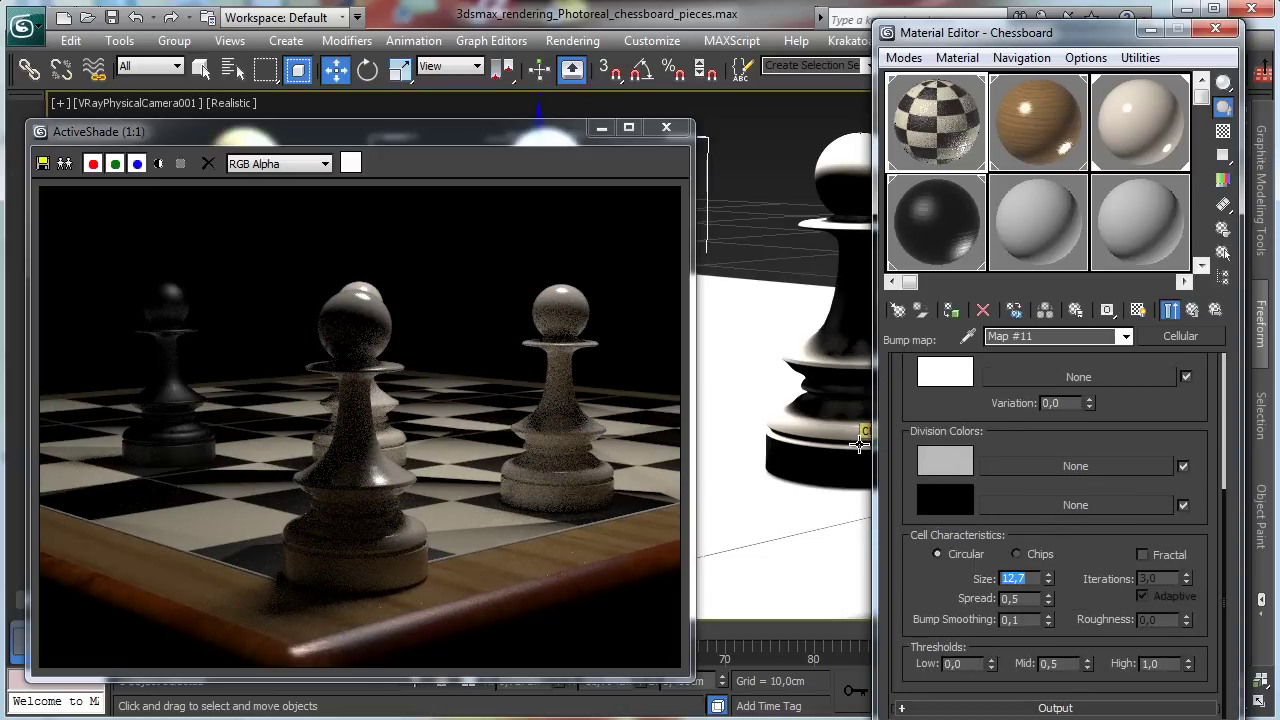
pyautogui.write('1')
pyautogui.press('Return')
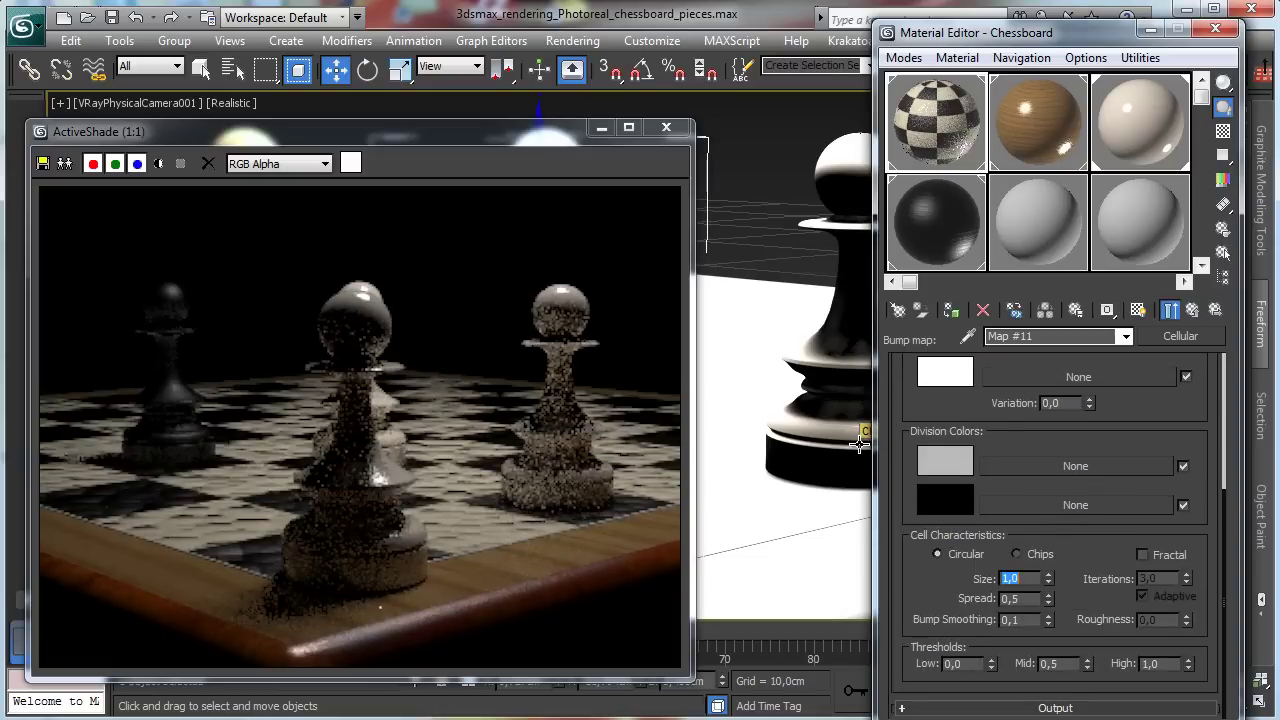
pyautogui.write('0,1')
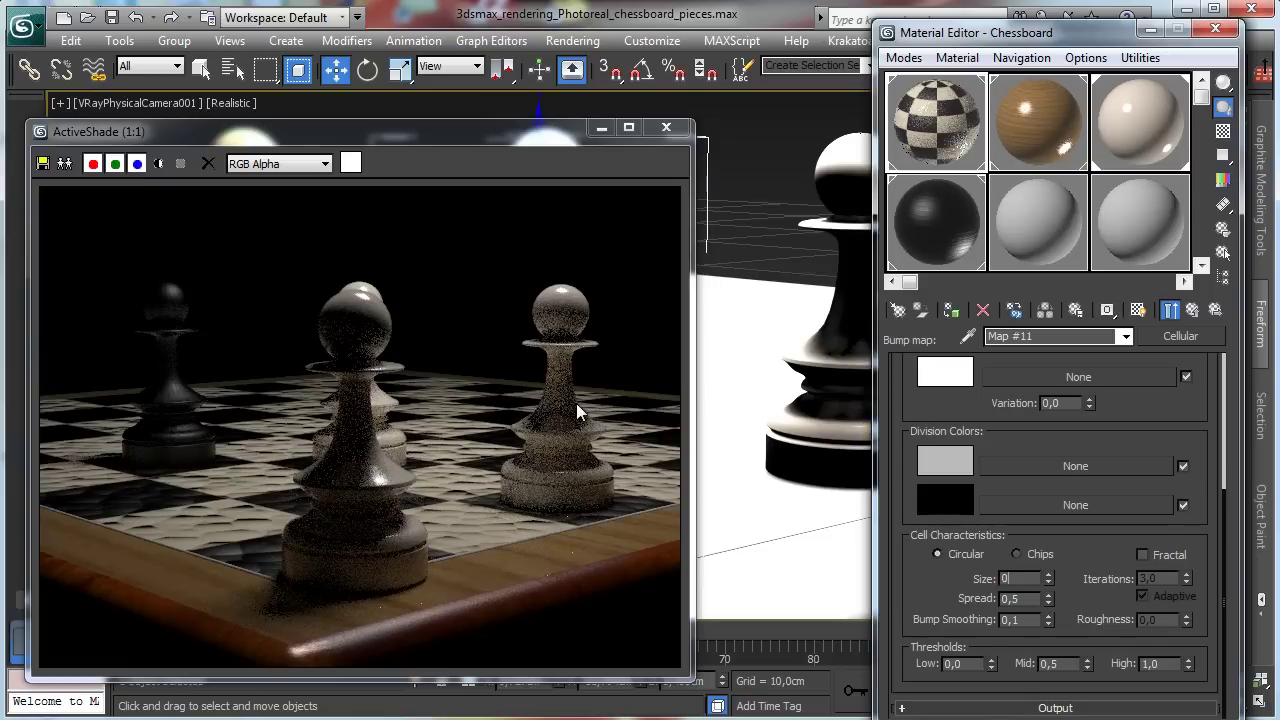
pyautogui.press('Return')
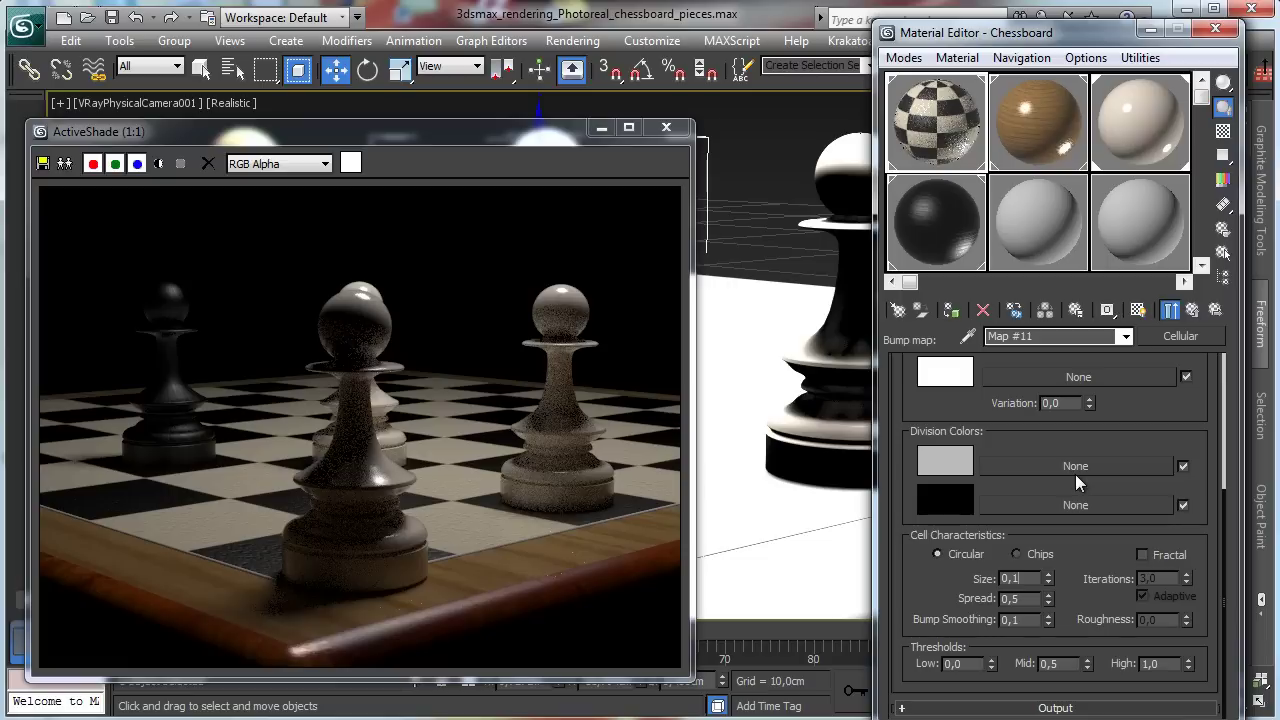
pyautogui.press('BackSpace')
pyautogui.write('03')
pyautogui.press('Return')
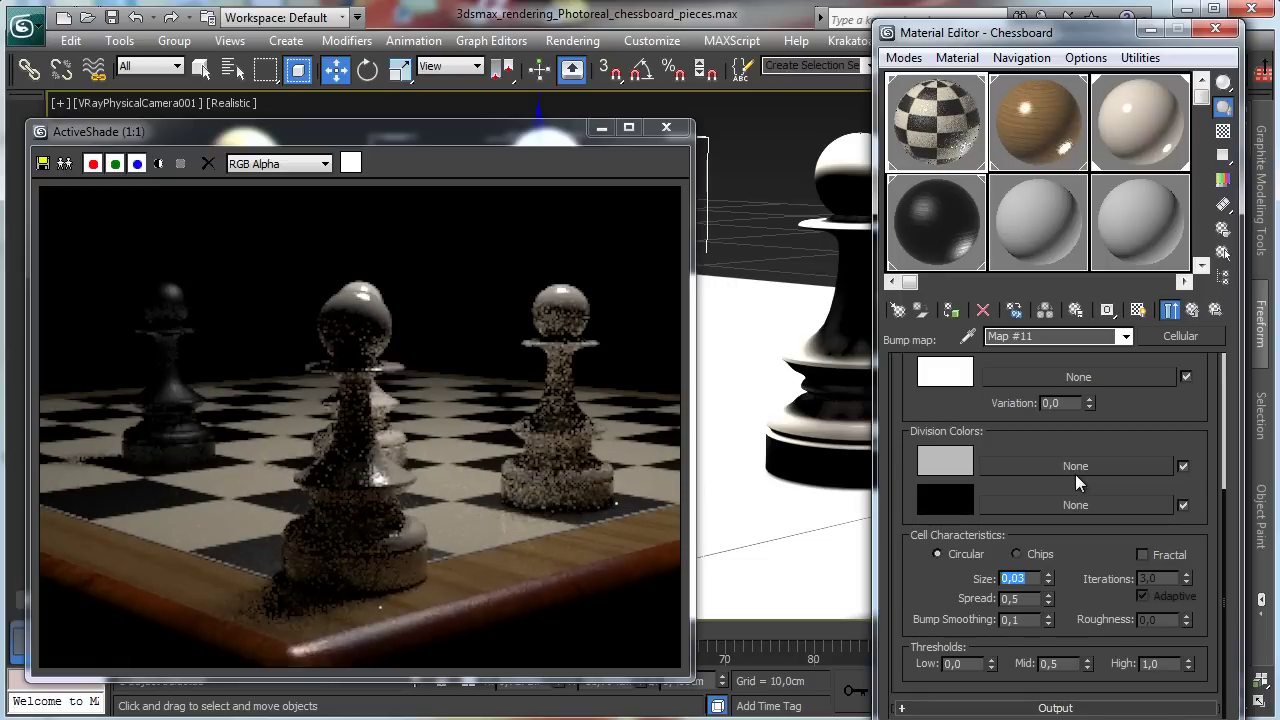
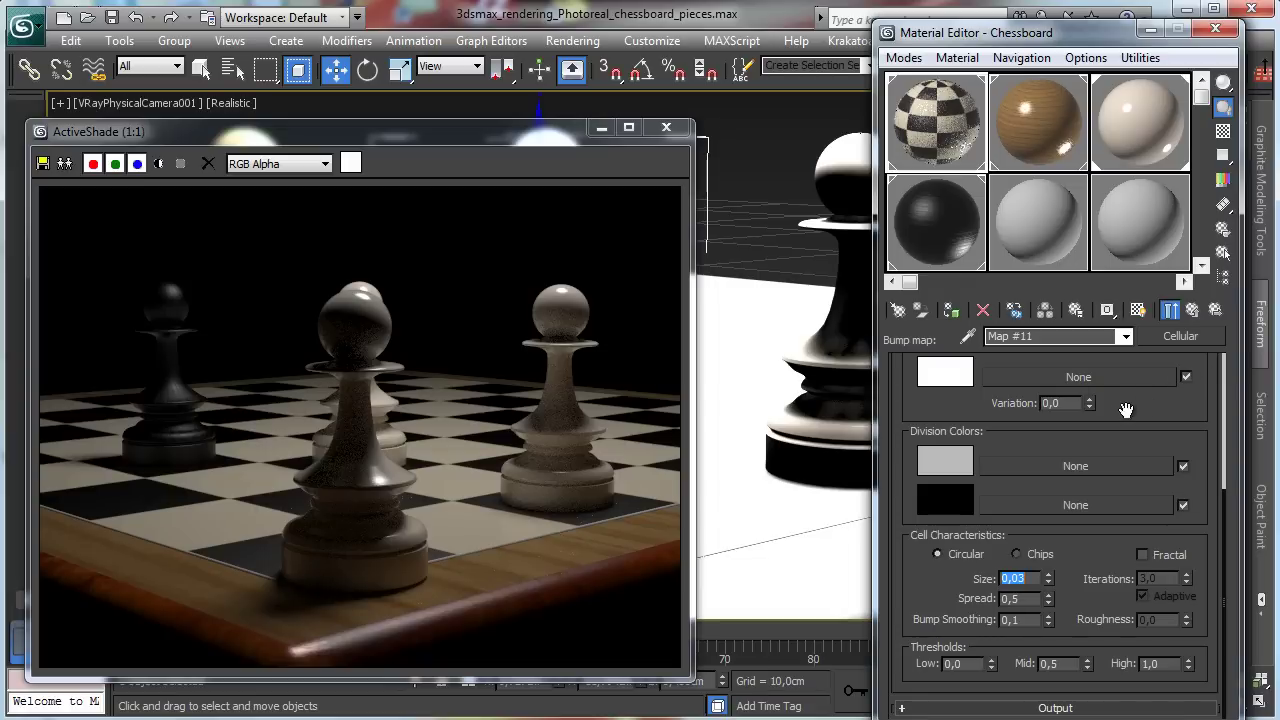
# Copy the Checker map from the Chessboard material's Diffuse slot and return to the material's map list
pyautogui.click(1192, 310)
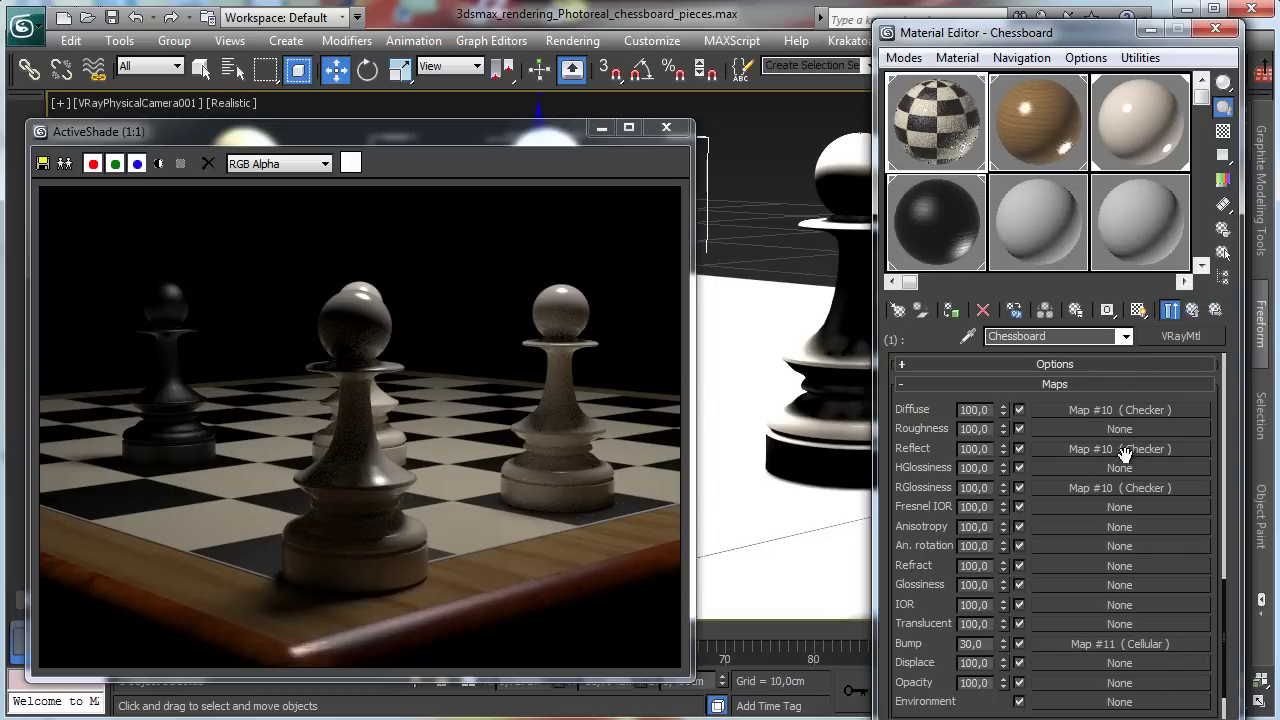
pyautogui.click(1107, 410)
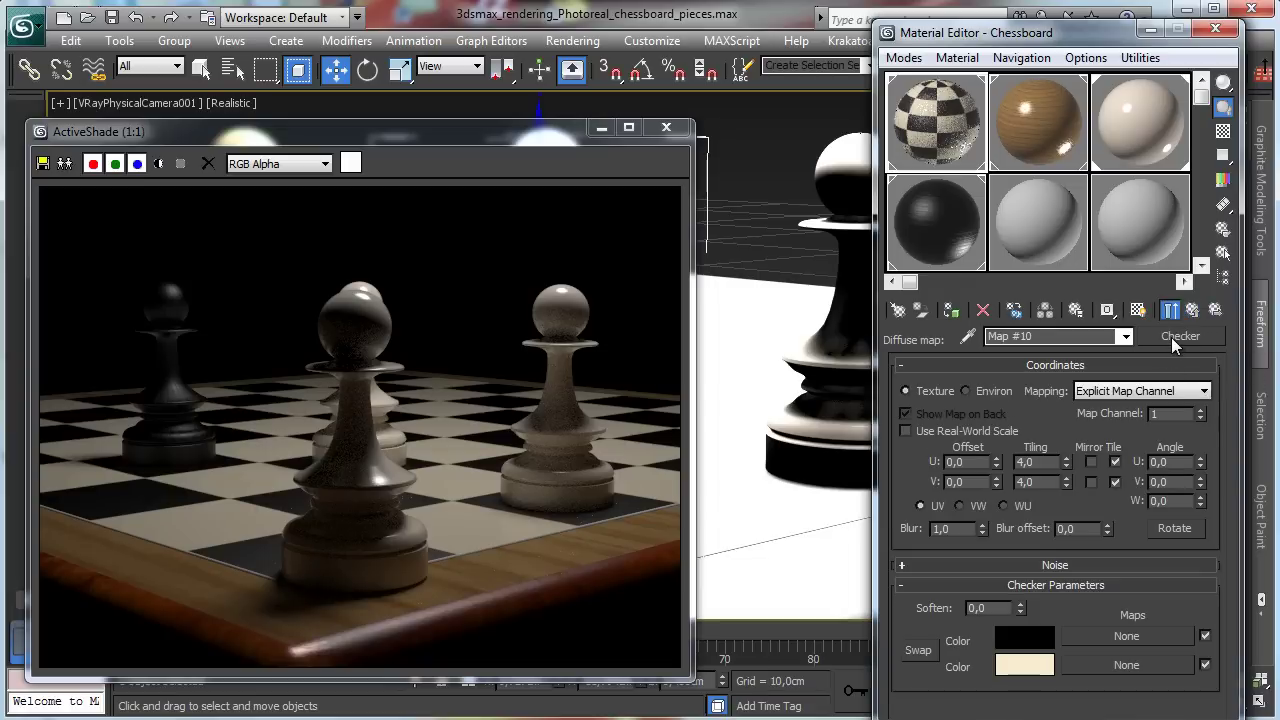
pyautogui.rightClick(1174, 338)
pyautogui.click(1218, 369)
pyautogui.click(1192, 310)
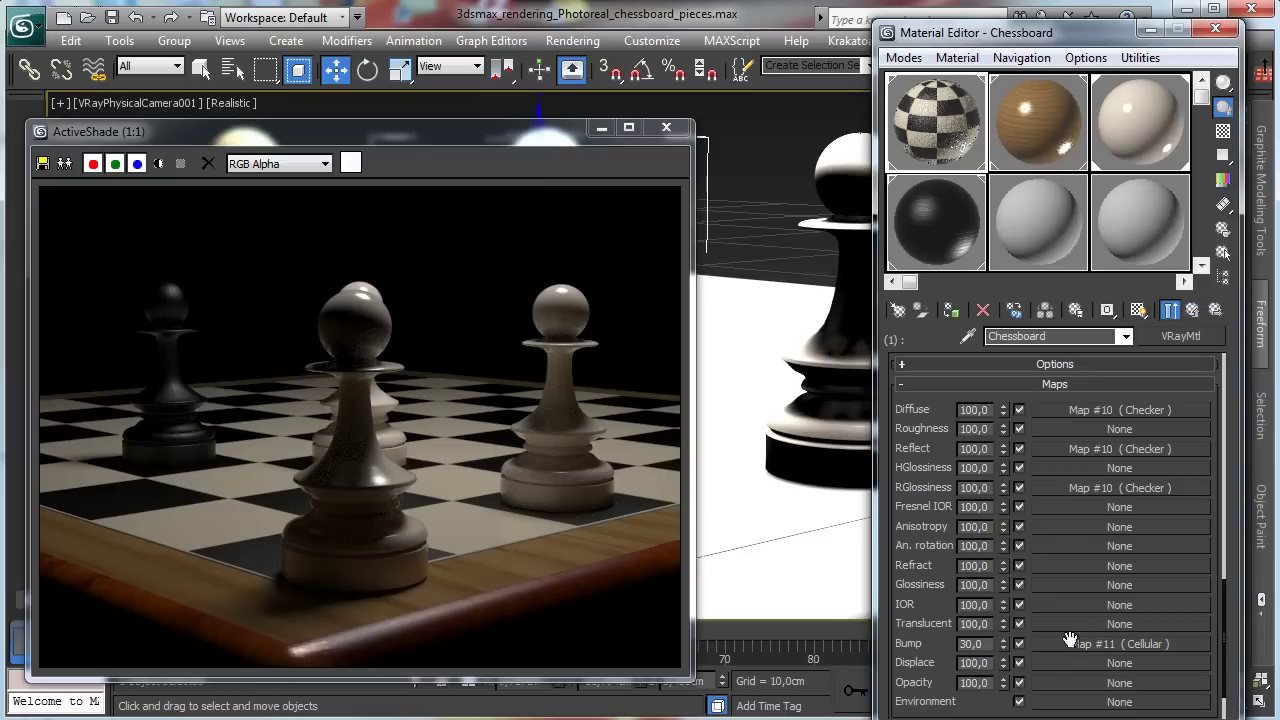
# Copy the Cellular bump map into the Translucent slot and paste the Diffuse Checker into the Bump slot as a copy
pyautogui.moveTo(1070, 643); pyautogui.dragTo(1059, 622)
pyautogui.click(1013, 436)
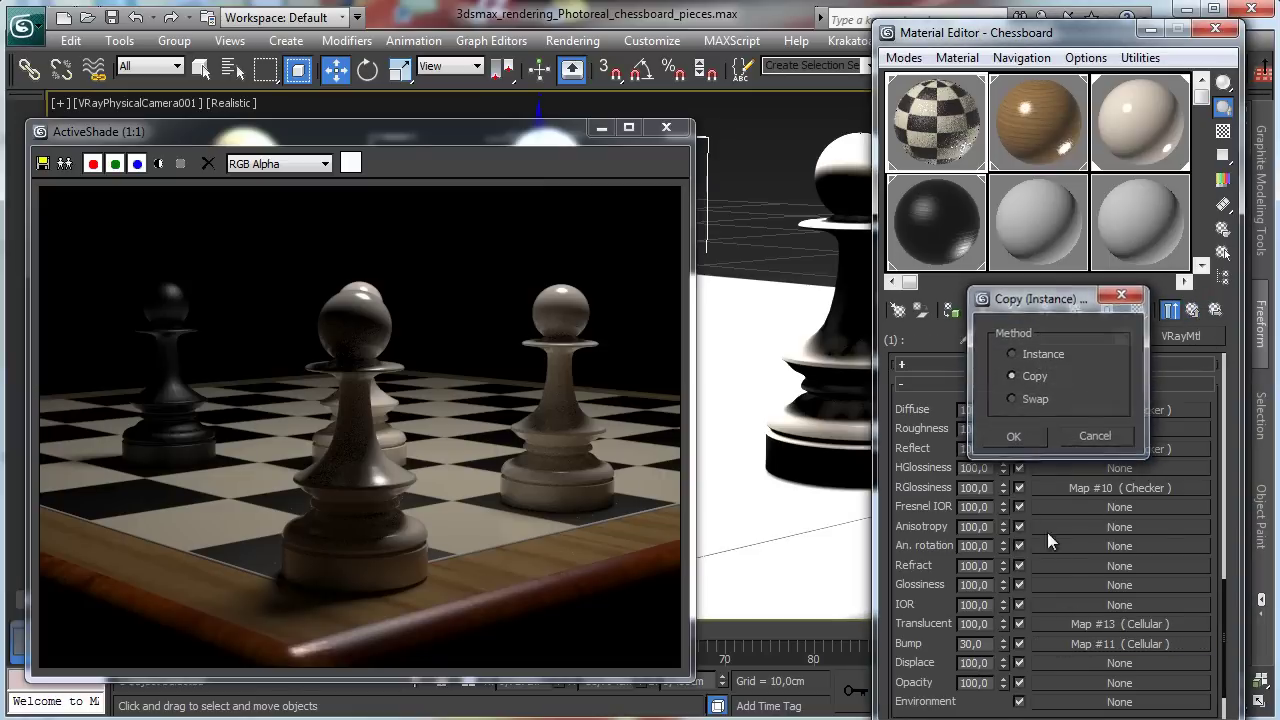
pyautogui.rightClick(1080, 646)
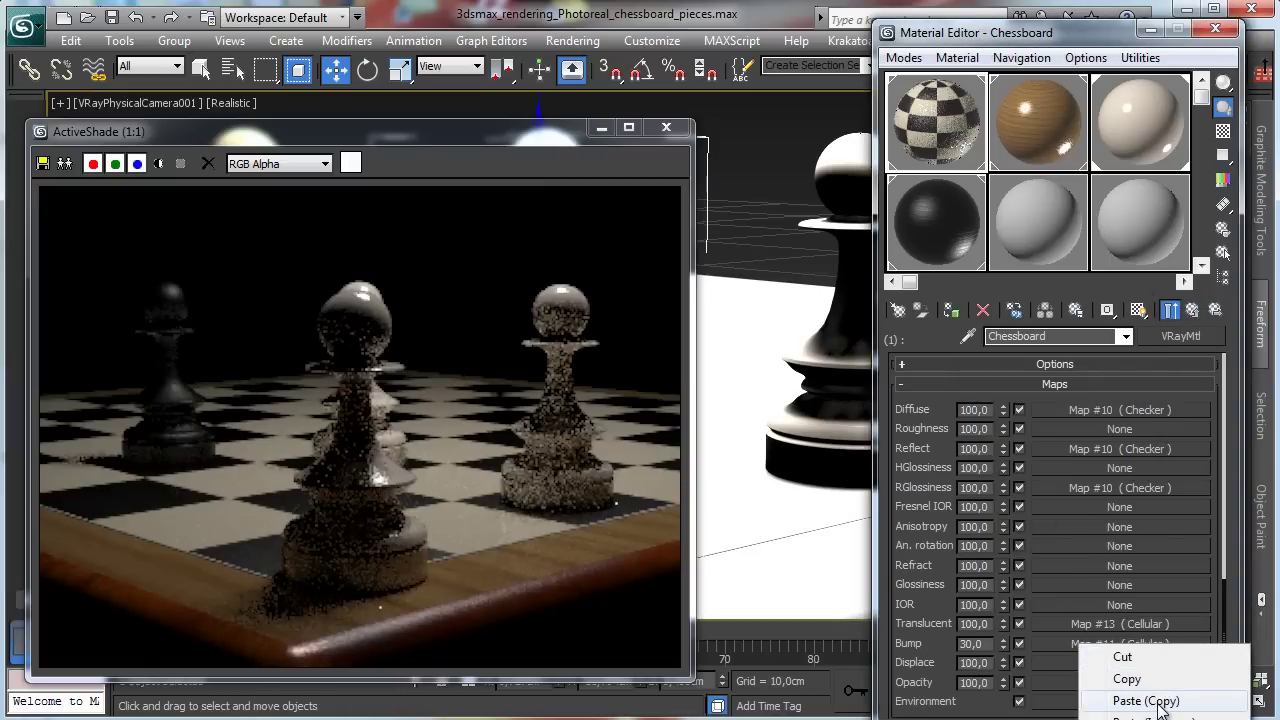
pyautogui.click(1146, 701)
# Set the Bump Checker's Color 1 to white, value 255, and its Color 2 to black, value 0
pyautogui.click(1066, 642)
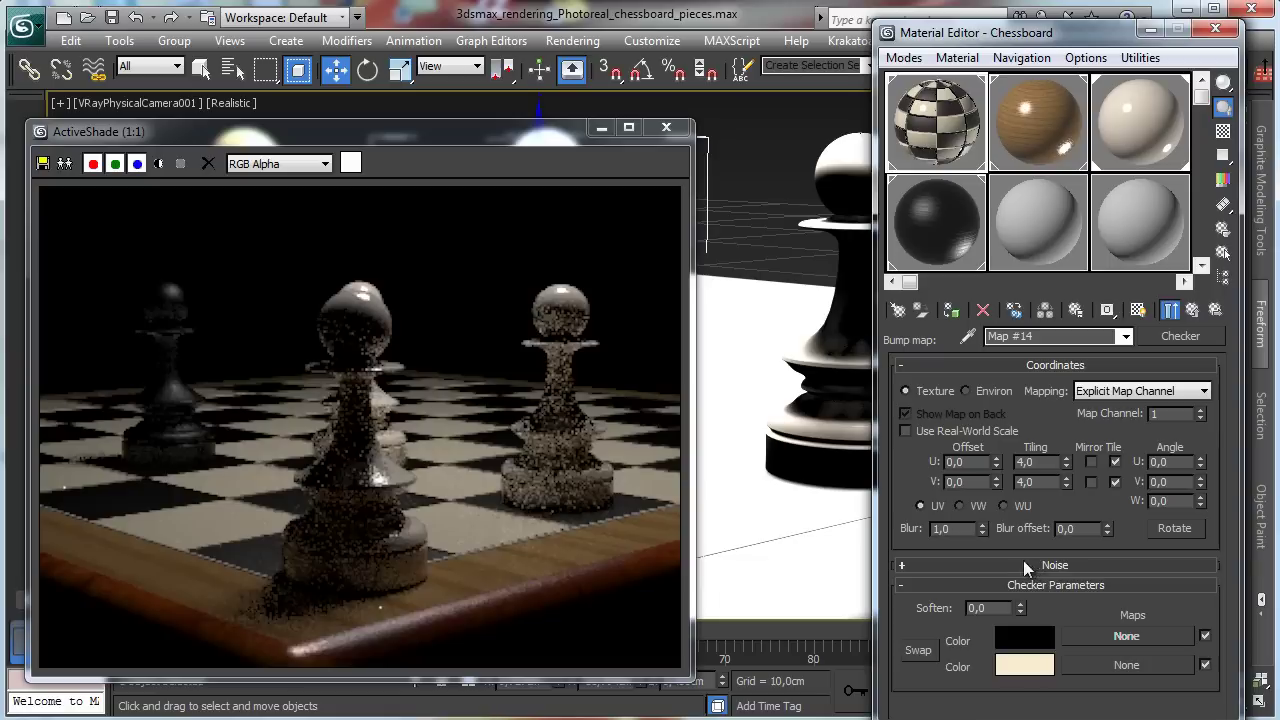
pyautogui.click(1024, 640)
pyautogui.moveTo(642, 207); pyautogui.dragTo(727, 195)
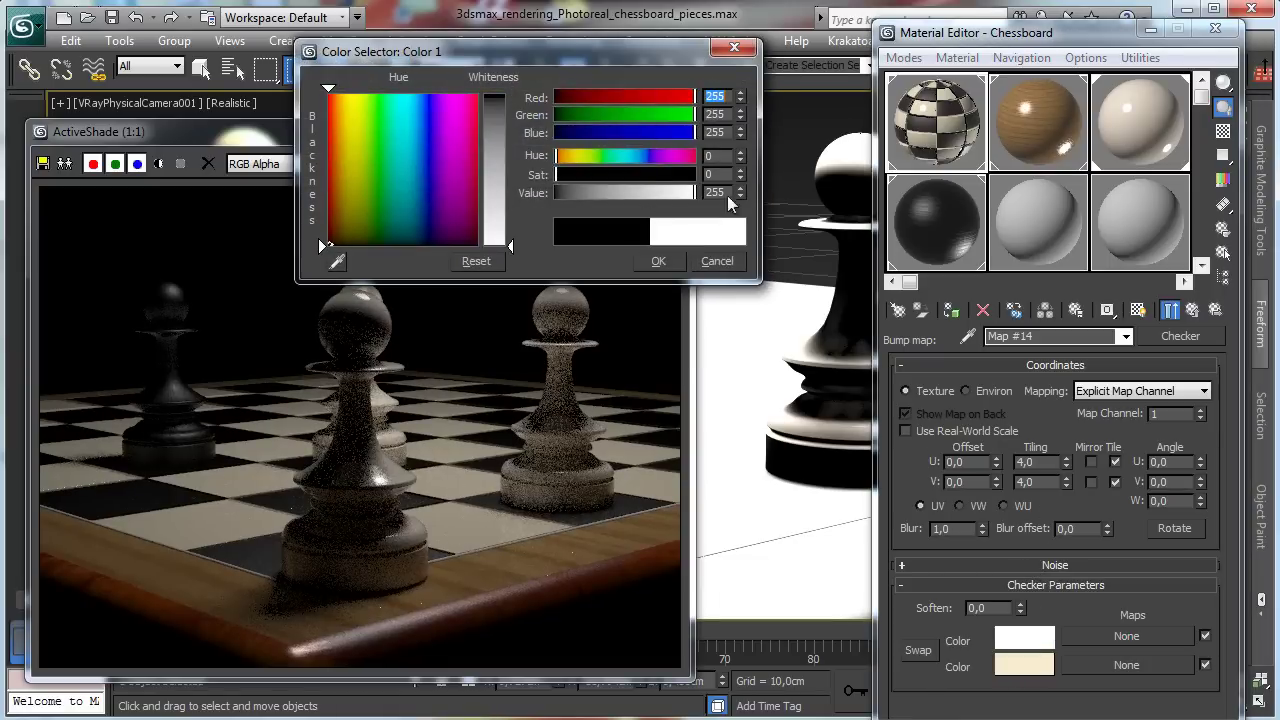
pyautogui.click(658, 261)
pyautogui.click(1024, 665)
pyautogui.moveTo(615, 193); pyautogui.dragTo(530, 205)
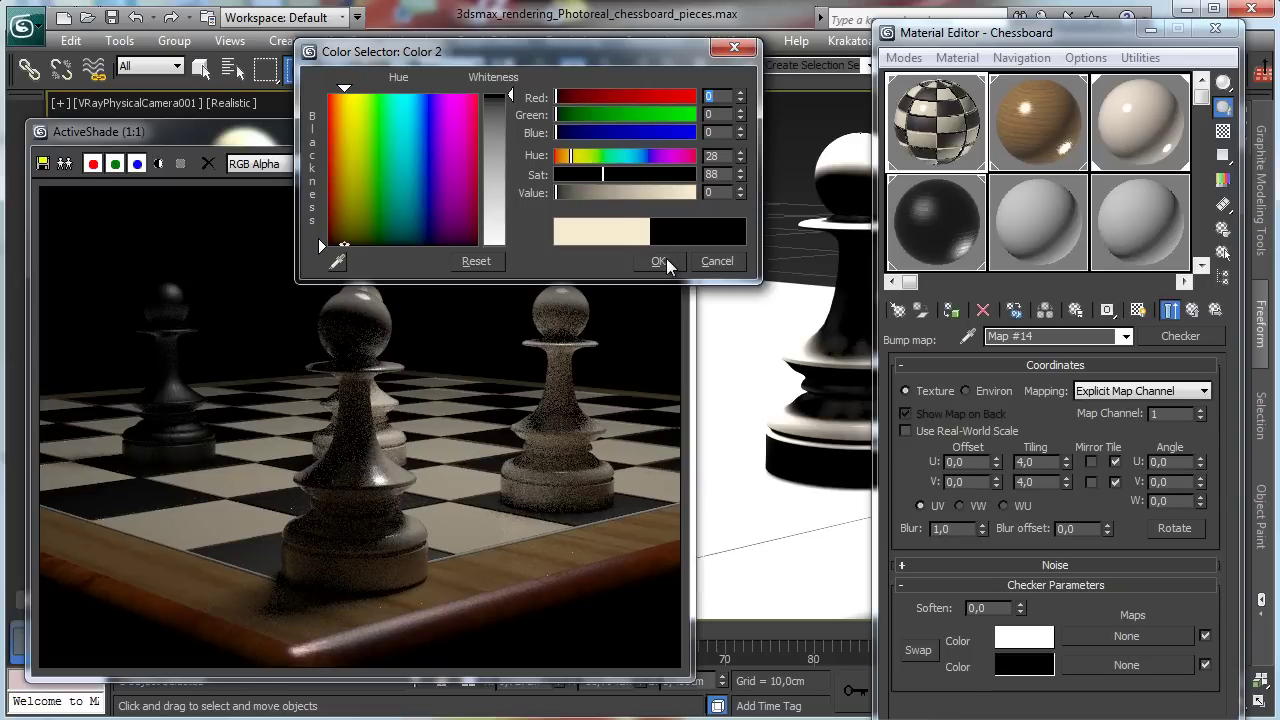
pyautogui.click(664, 261)
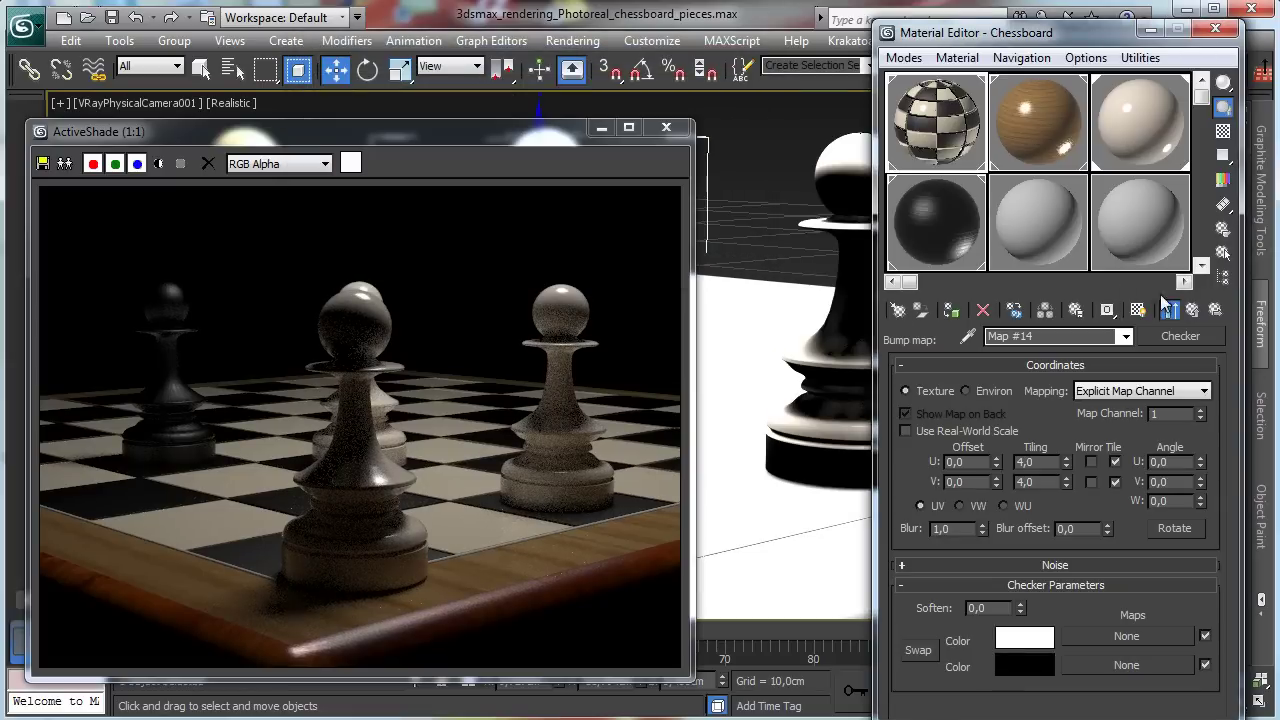
# Cut the Cellular map from the Translucent slot and paste it as a copy into the Bump Checker's Color 1 map slot
pyautogui.click(1192, 310)
pyautogui.rightClick(1112, 622)
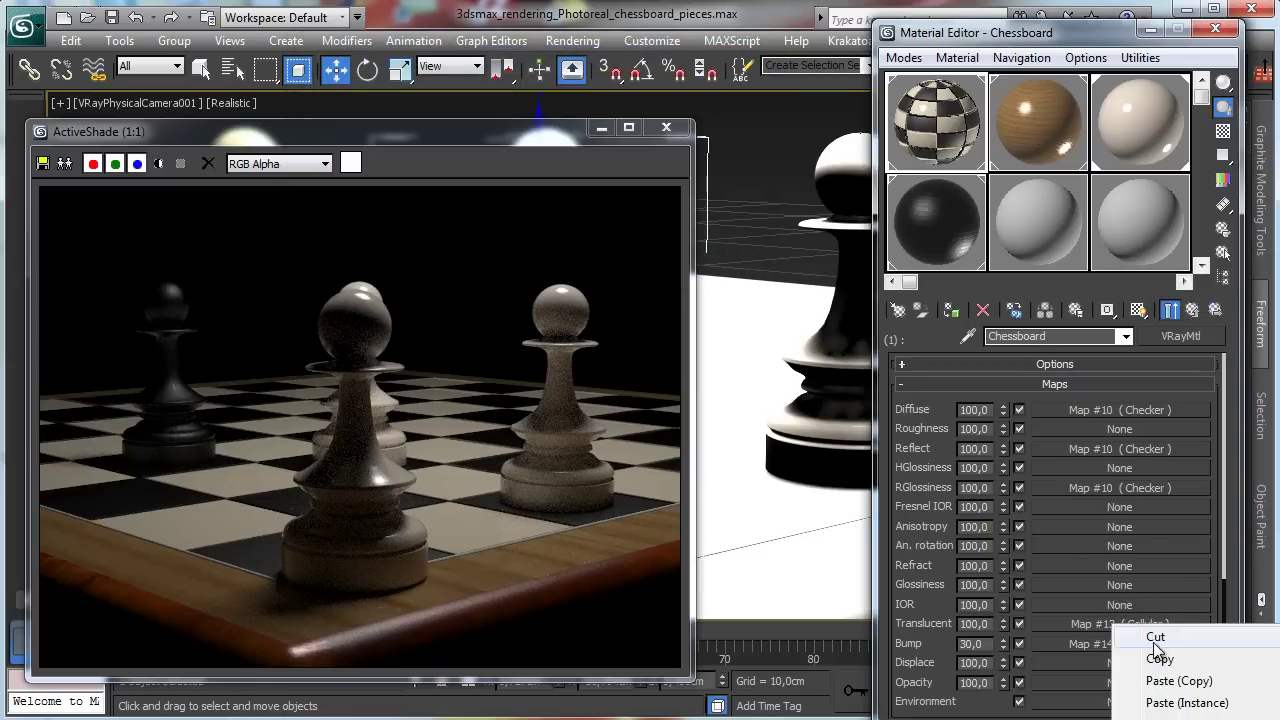
pyautogui.click(1078, 624)
pyautogui.click(1100, 643)
pyautogui.rightClick(1107, 636)
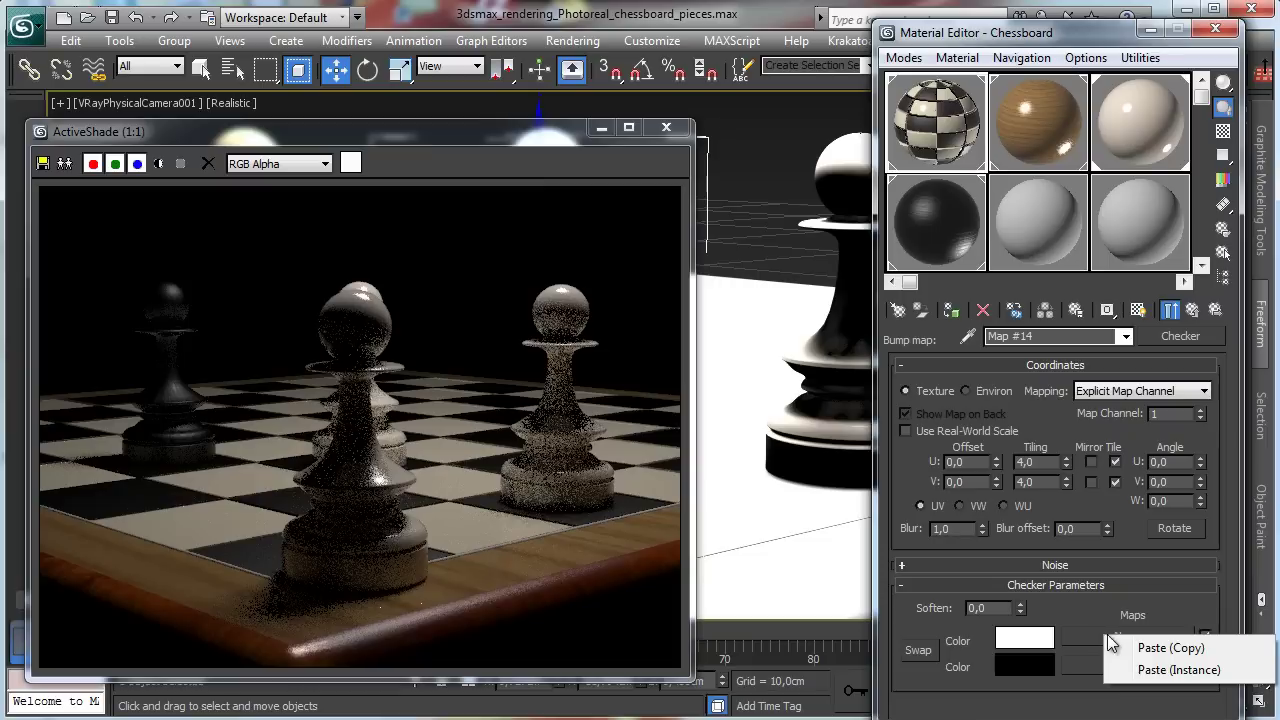
pyautogui.click(1168, 648)
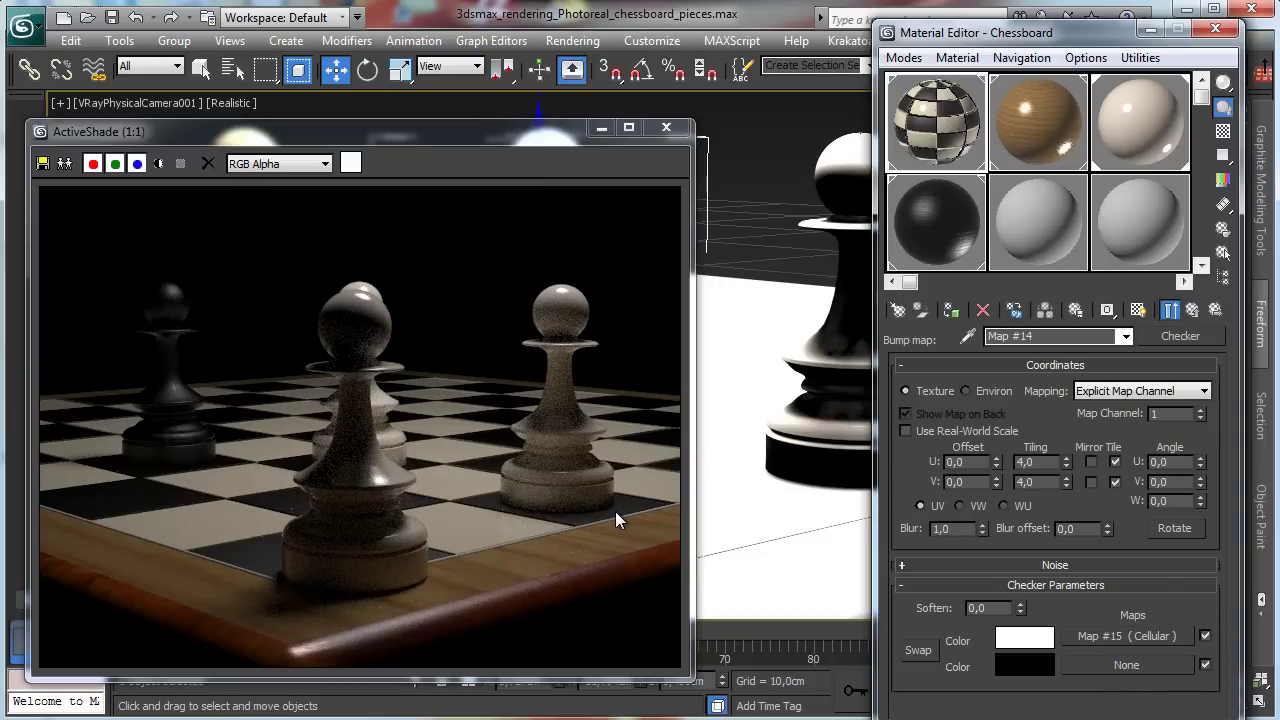
# Set the Chessboard material's Bump amount to 50
pyautogui.click(1192, 310)
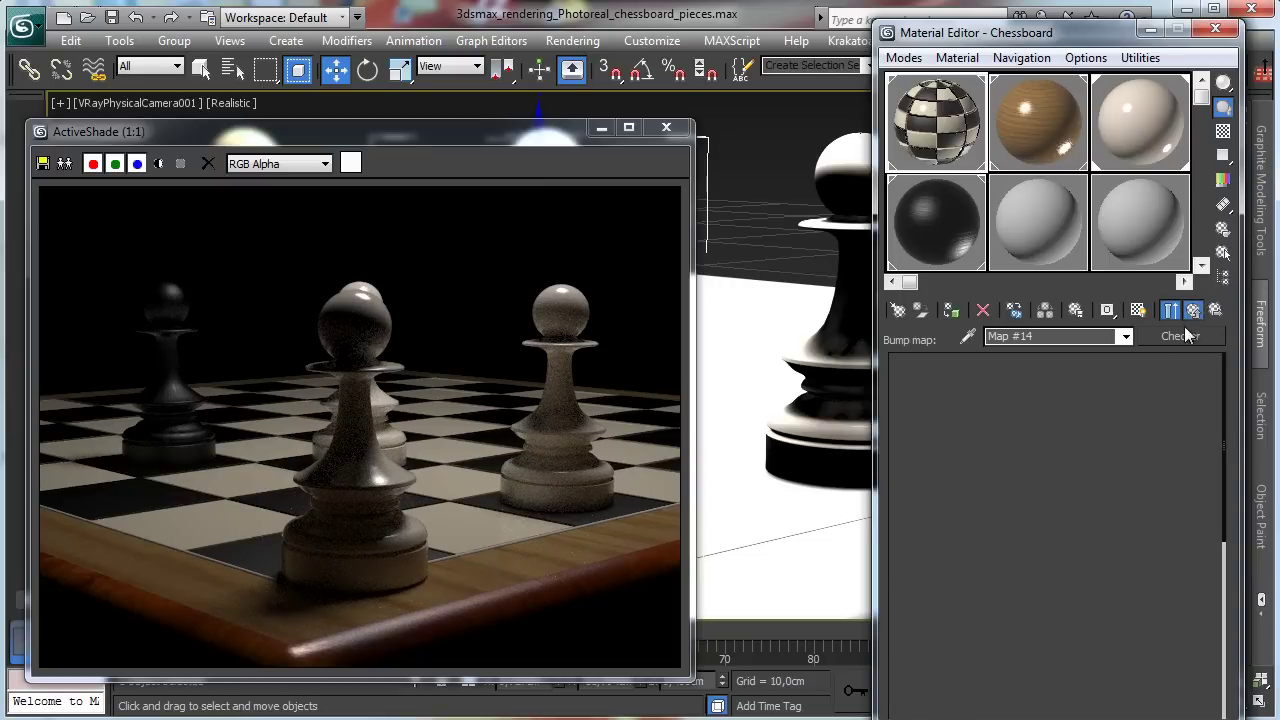
pyautogui.doubleClick(991, 645)
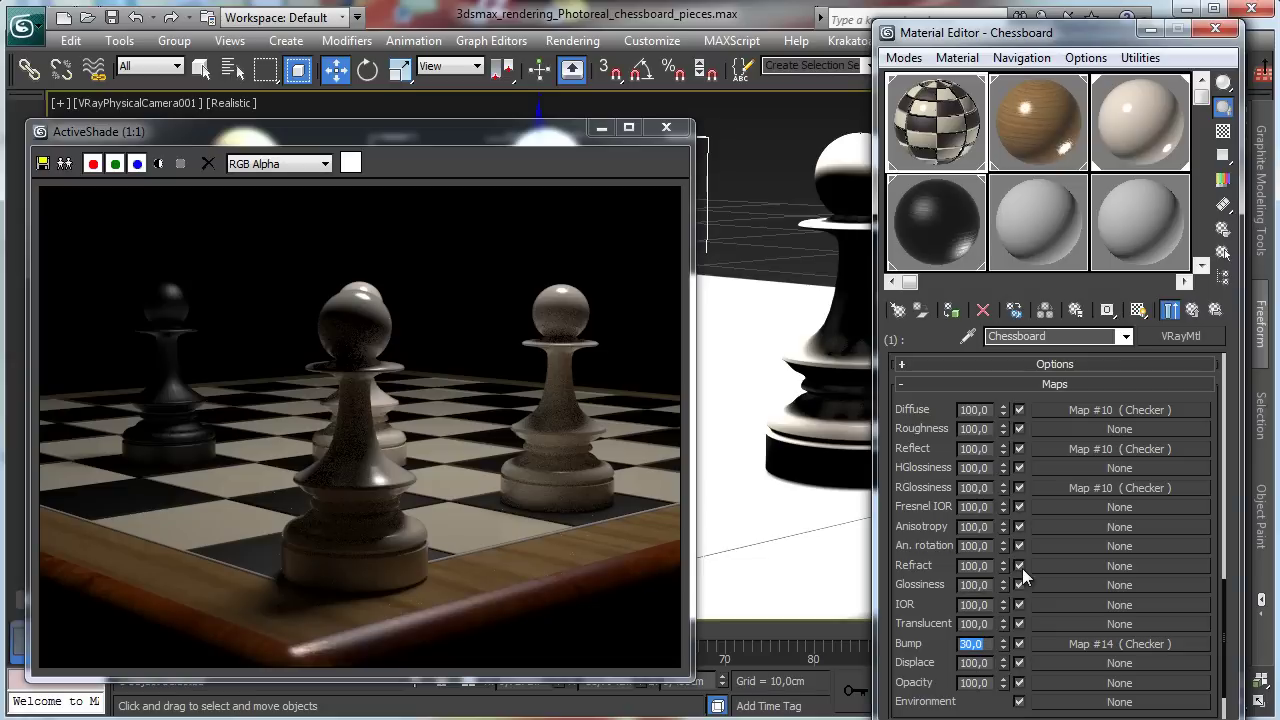
pyautogui.write('50')
pyautogui.press('Return')
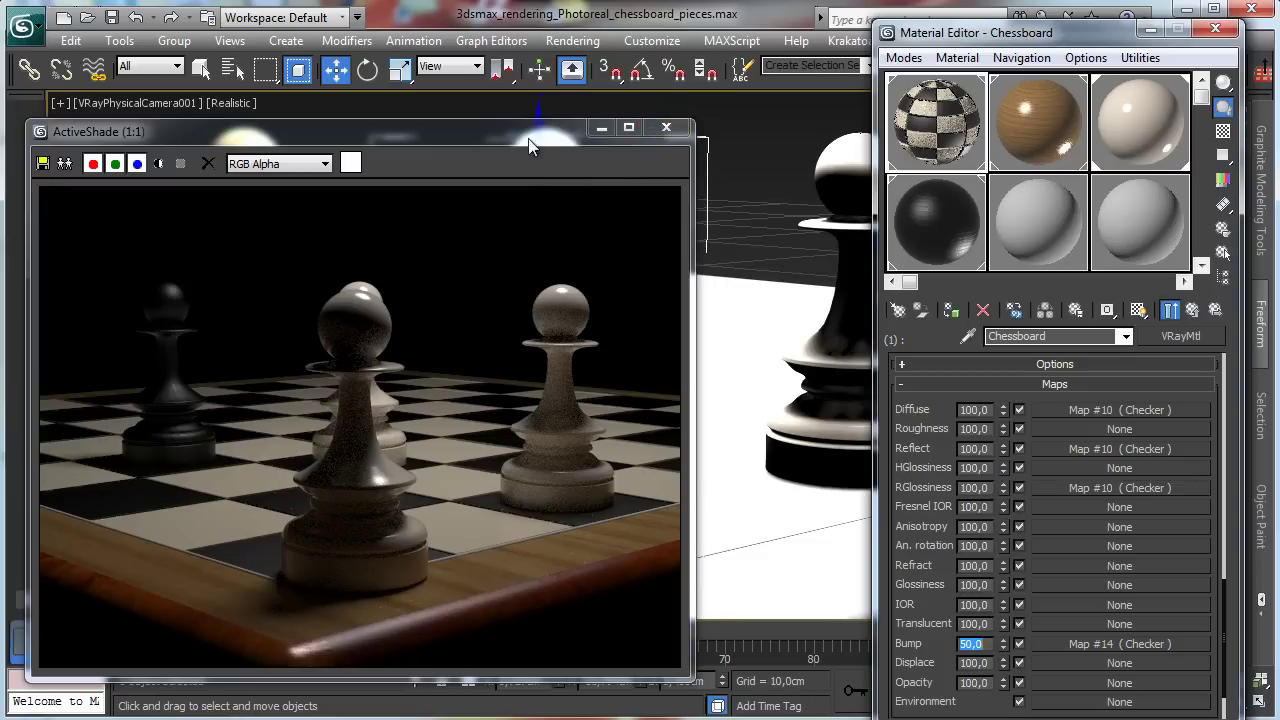
# Close the Material Editor, moving the ActiveShade window off the camera view, and restore the four-viewport layout
pyautogui.moveTo(530, 145); pyautogui.dragTo(520, 536)
pyautogui.click(1215, 28)
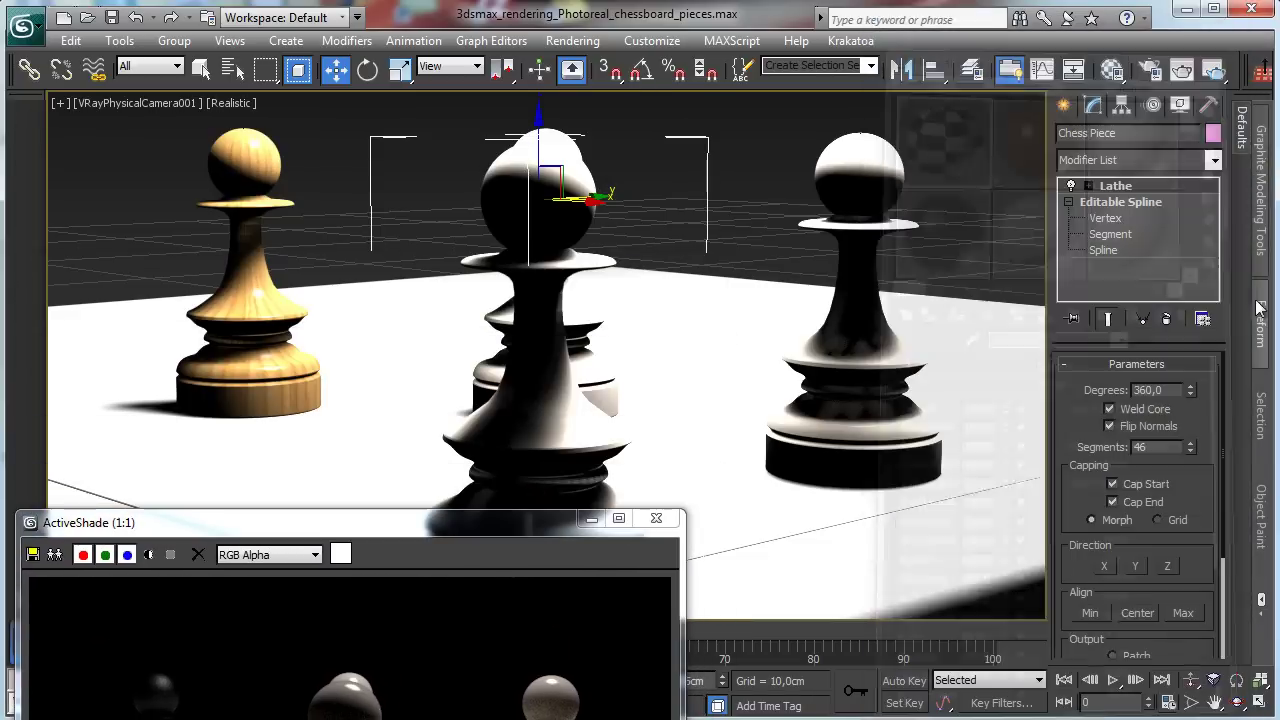
pyautogui.click(1259, 702)
# Create a plane VRayLight beyond the chessboard's upper-left corner in the Top view, with half-length about 11.8 cm and half-width about 9.8 cm
pyautogui.rightClick(454, 262)
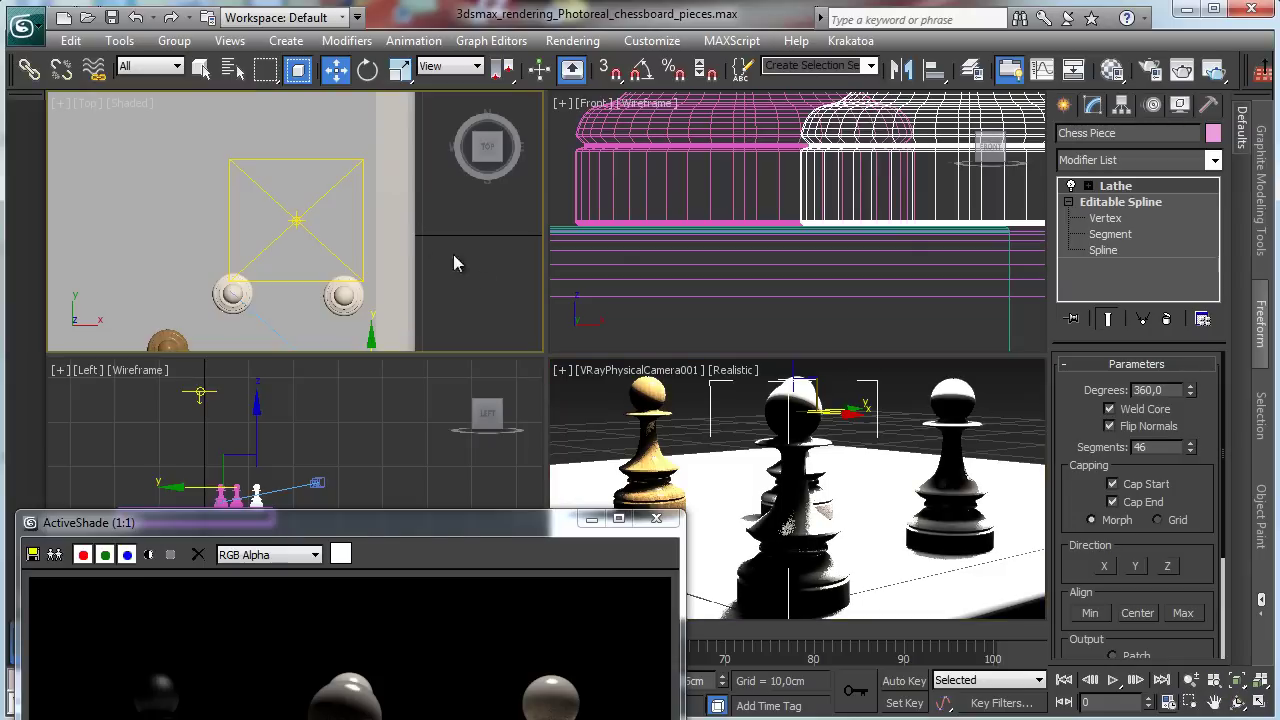
pyautogui.click(1190, 680)
pyautogui.moveTo(318, 259); pyautogui.dragTo(400, 402)
pyautogui.click(1063, 105)
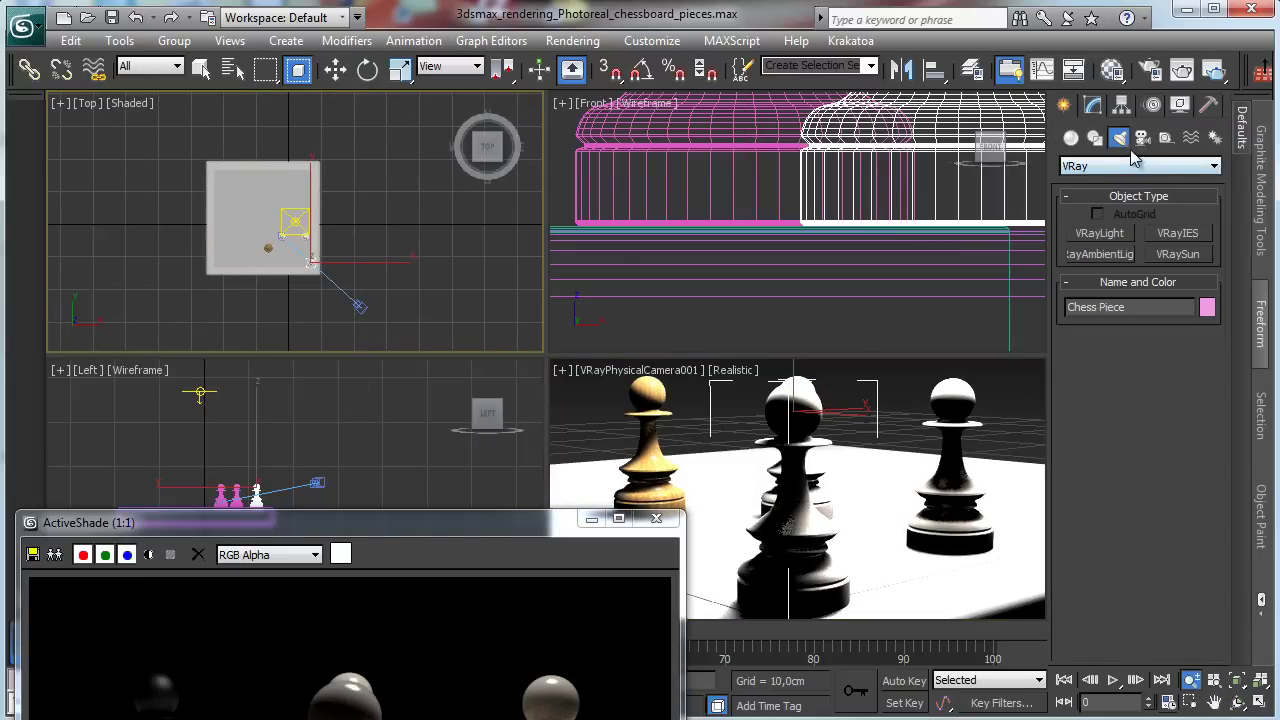
pyautogui.click(1100, 233)
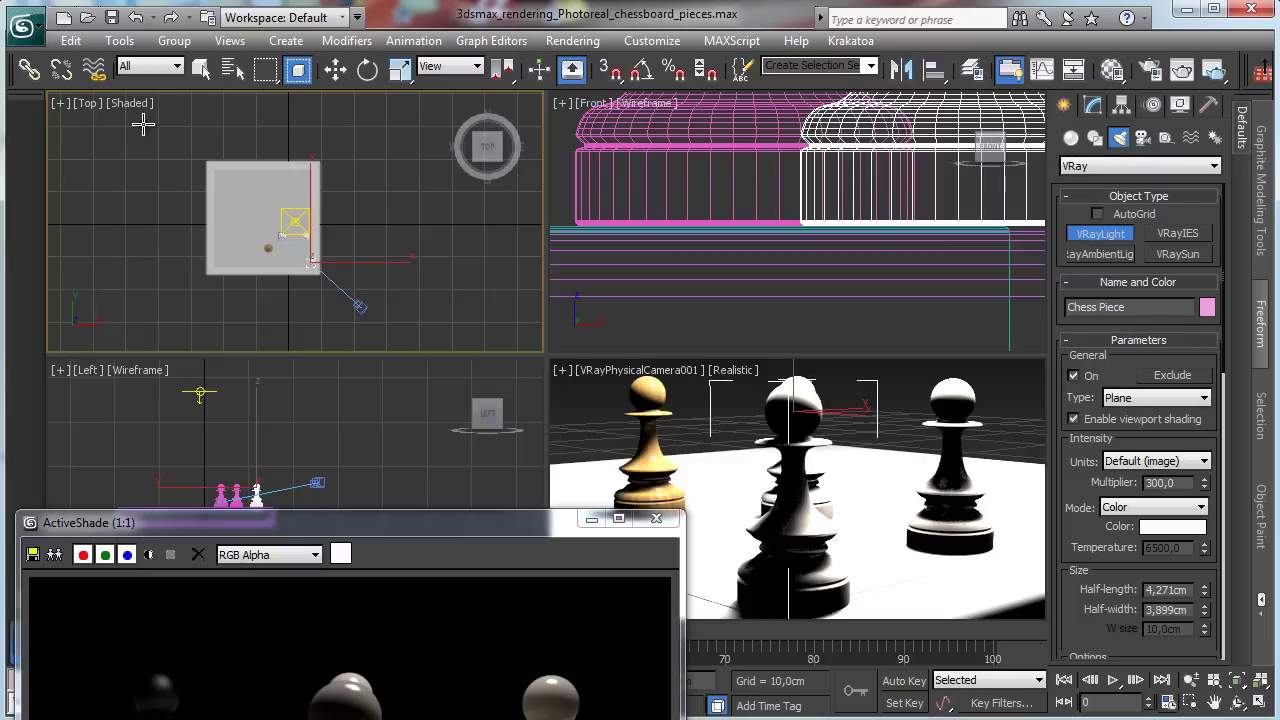
pyautogui.moveTo(158, 117); pyautogui.dragTo(235, 181)
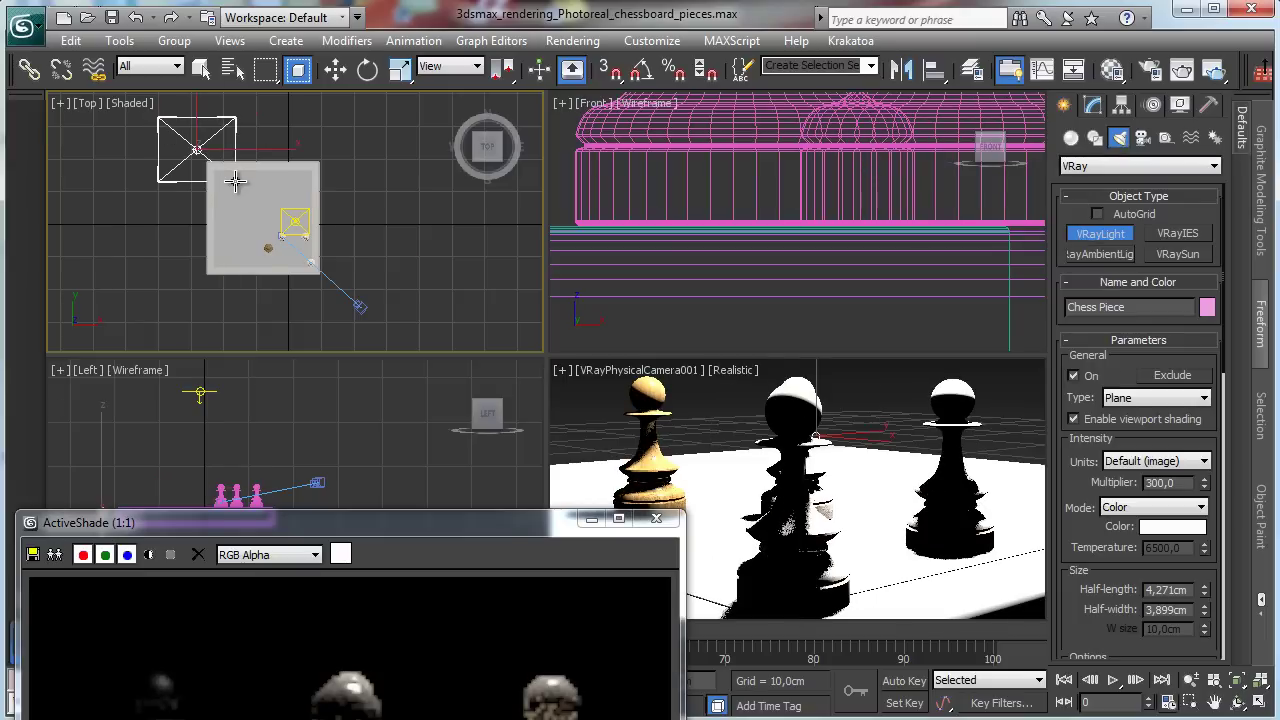
# Rotate the new VRayLight upright to face the pieces, move it beside the board's lower-left corner to about X -38.9, Y -18.8 cm, and uncover the ActiveShade render
pyautogui.click(367, 68)
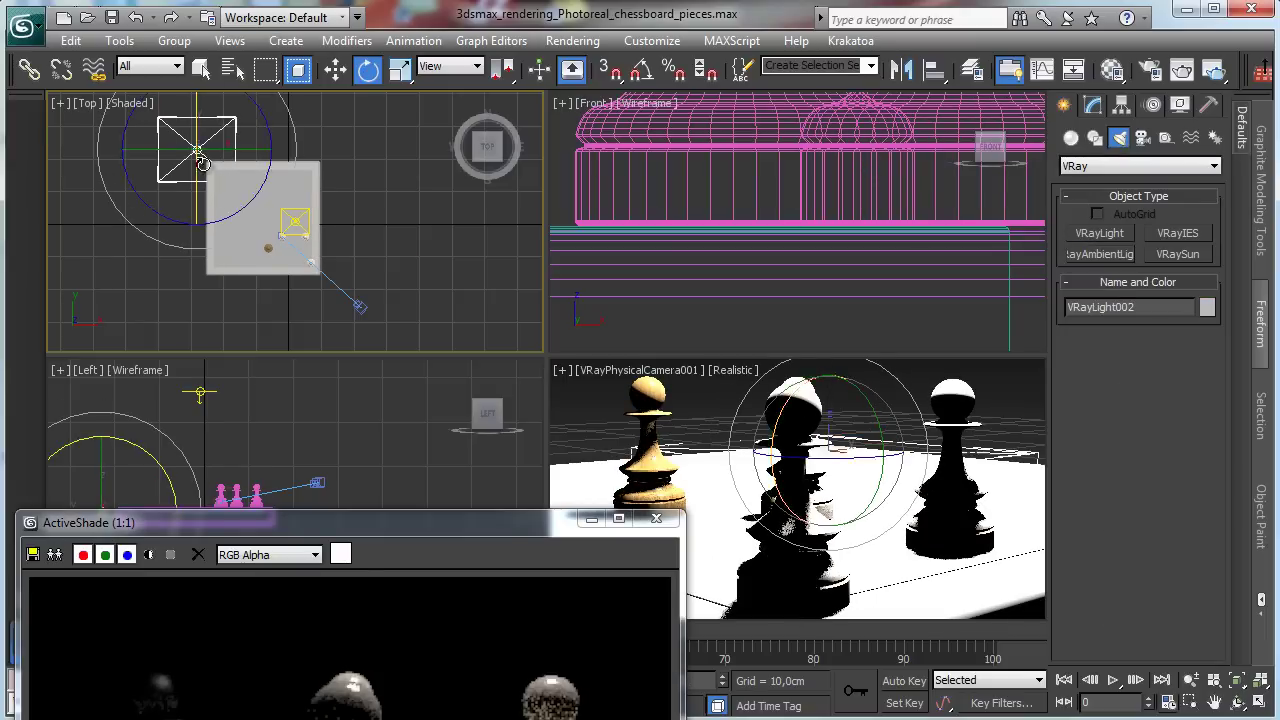
pyautogui.moveTo(203, 163); pyautogui.dragTo(405, 176)
pyautogui.press('w')
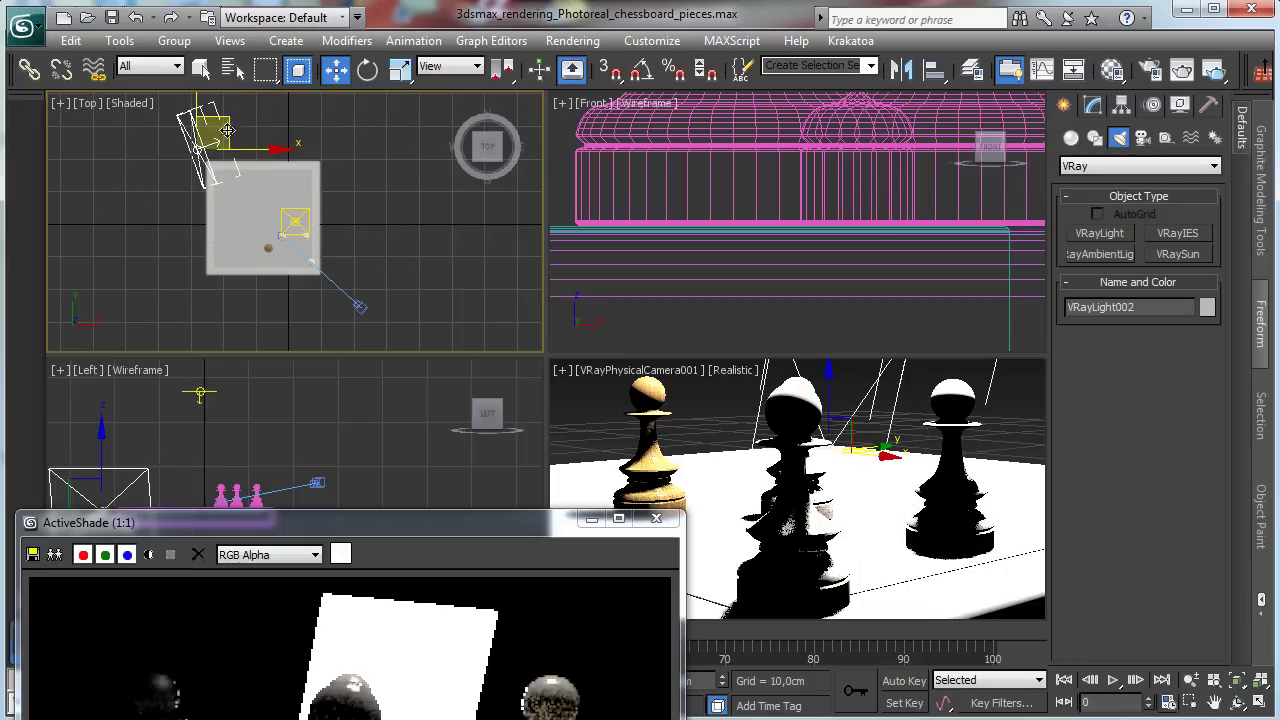
pyautogui.moveTo(228, 131); pyautogui.dragTo(188, 264)
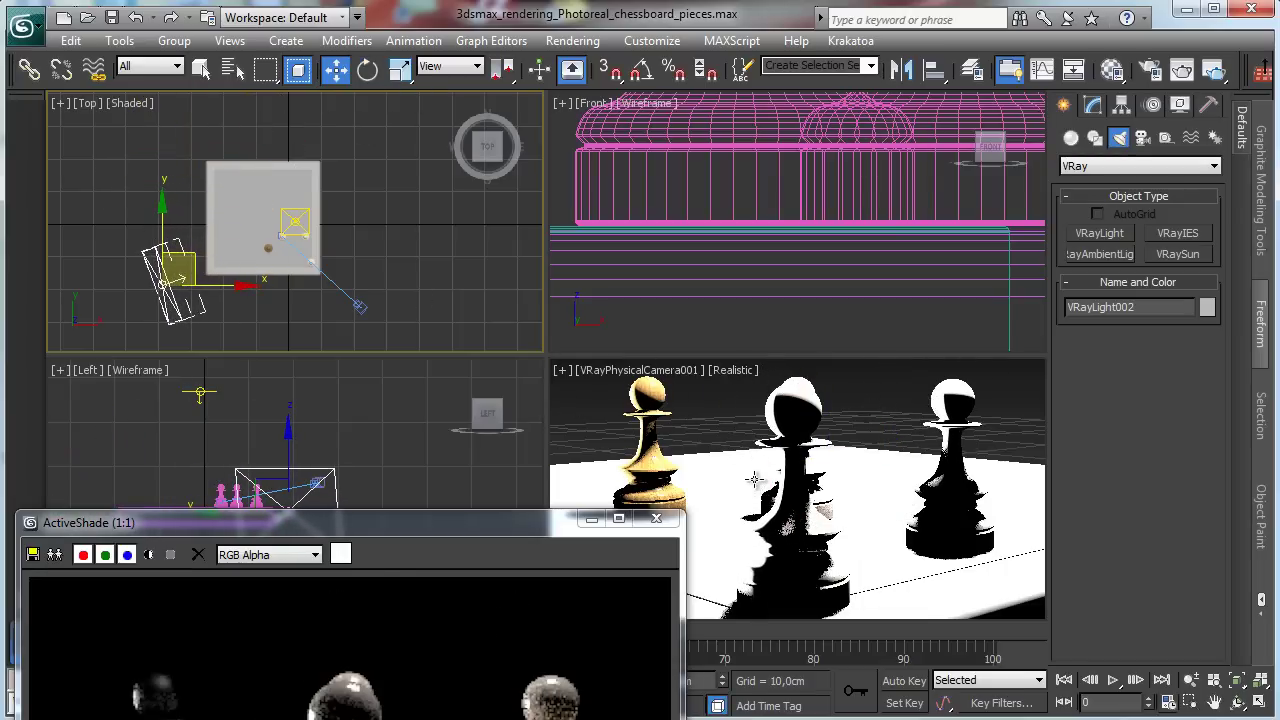
pyautogui.moveTo(319, 522); pyautogui.dragTo(310, 222)
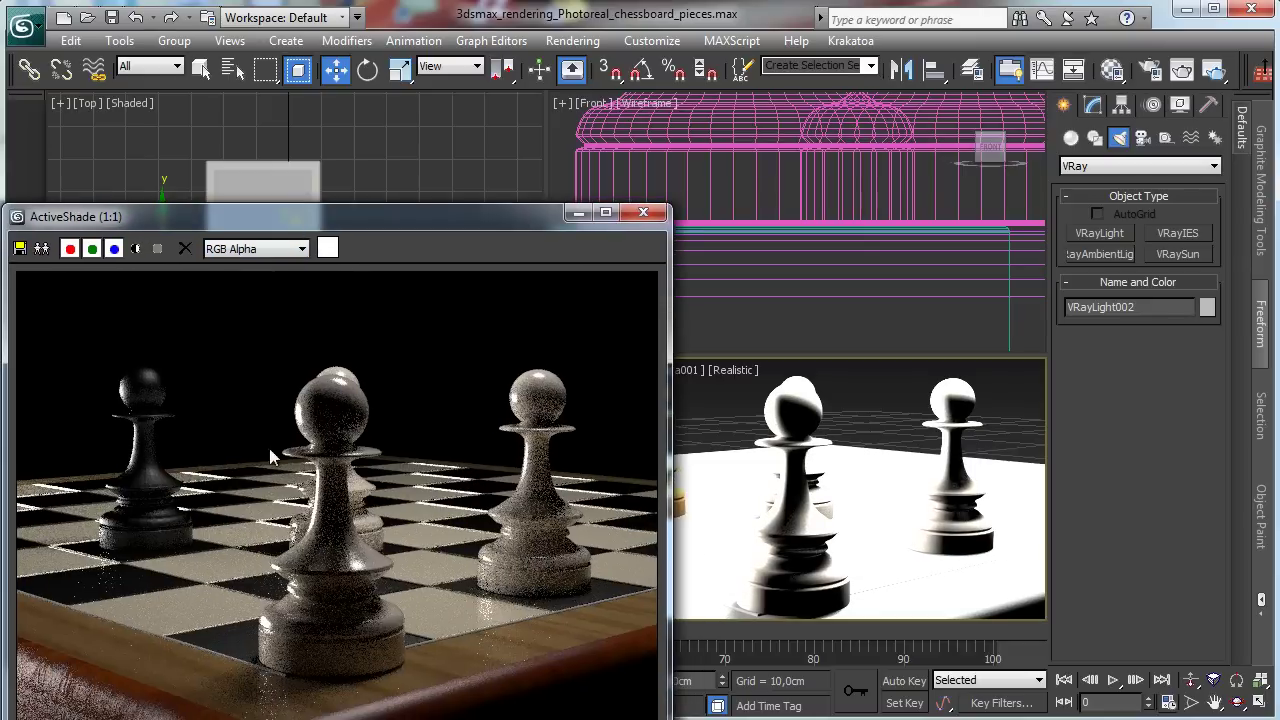
# Set the new VRayLight's color to a warm orange with Red 202, Green 112 and Blue 39
pyautogui.click(1092, 107)
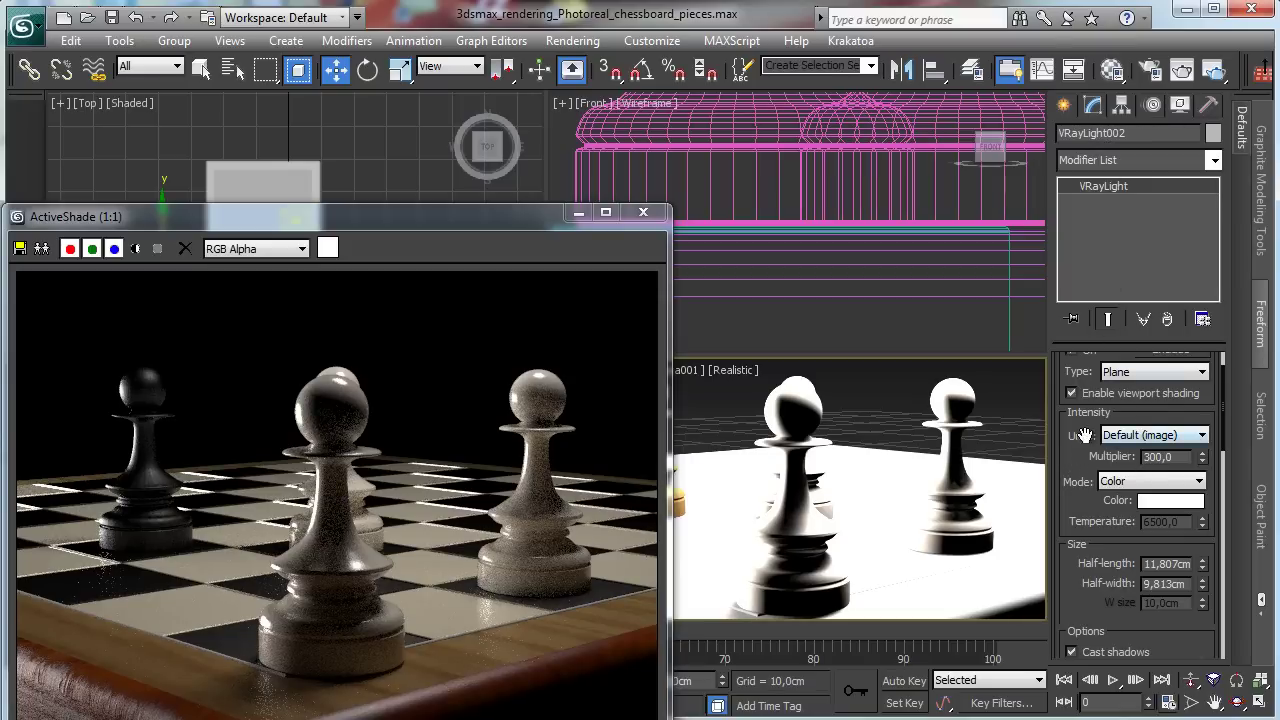
pyautogui.moveTo(1085, 436); pyautogui.dragTo(1085, 485)
pyautogui.click(1171, 549)
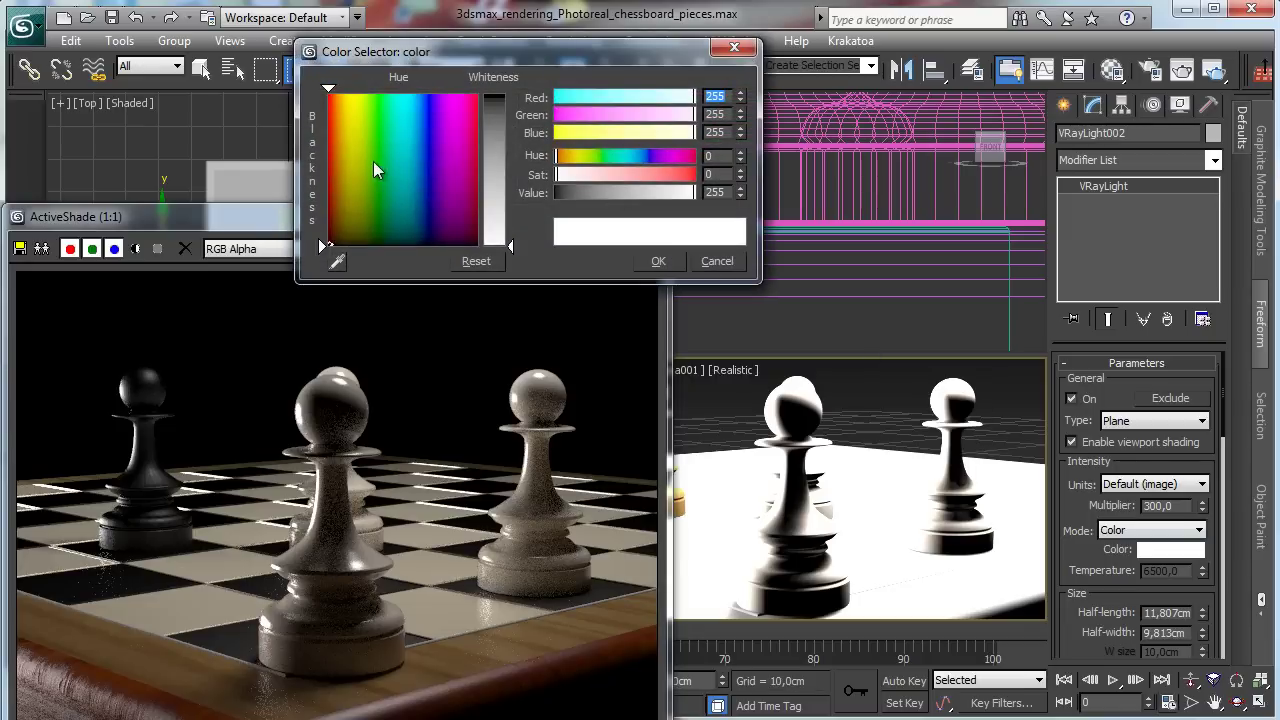
pyautogui.click(337, 216)
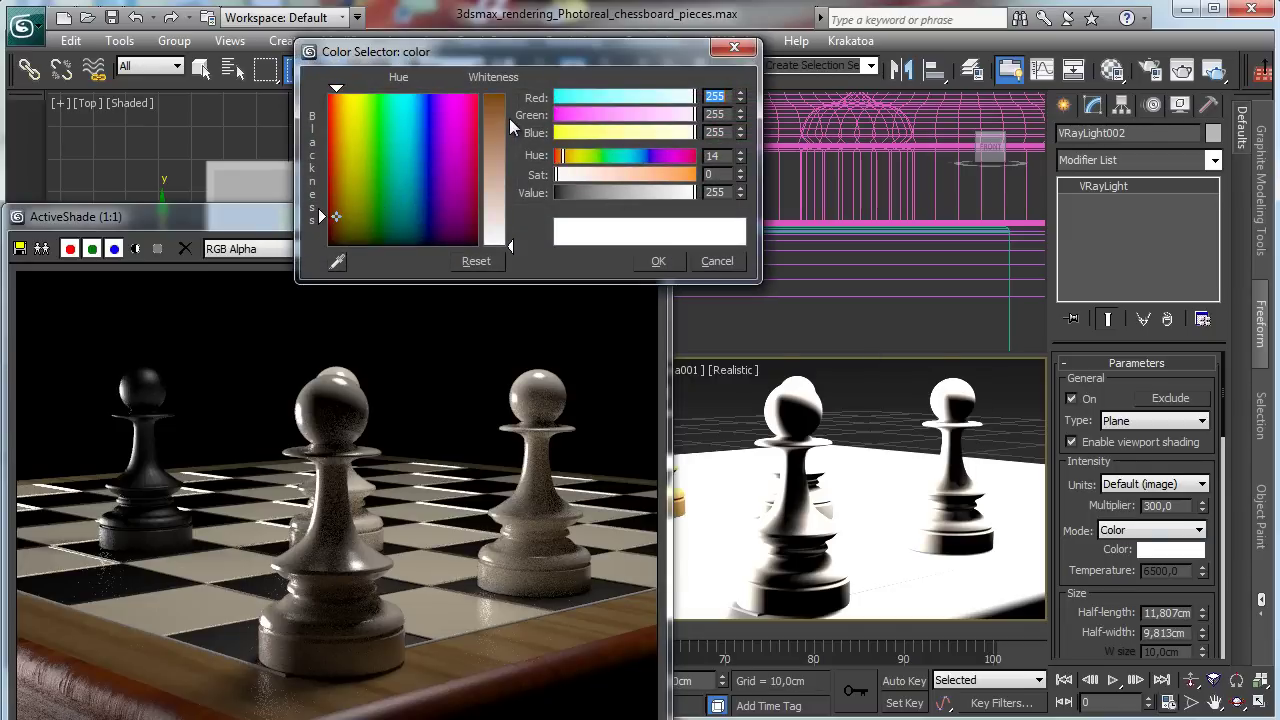
pyautogui.click(509, 118)
pyautogui.click(340, 193)
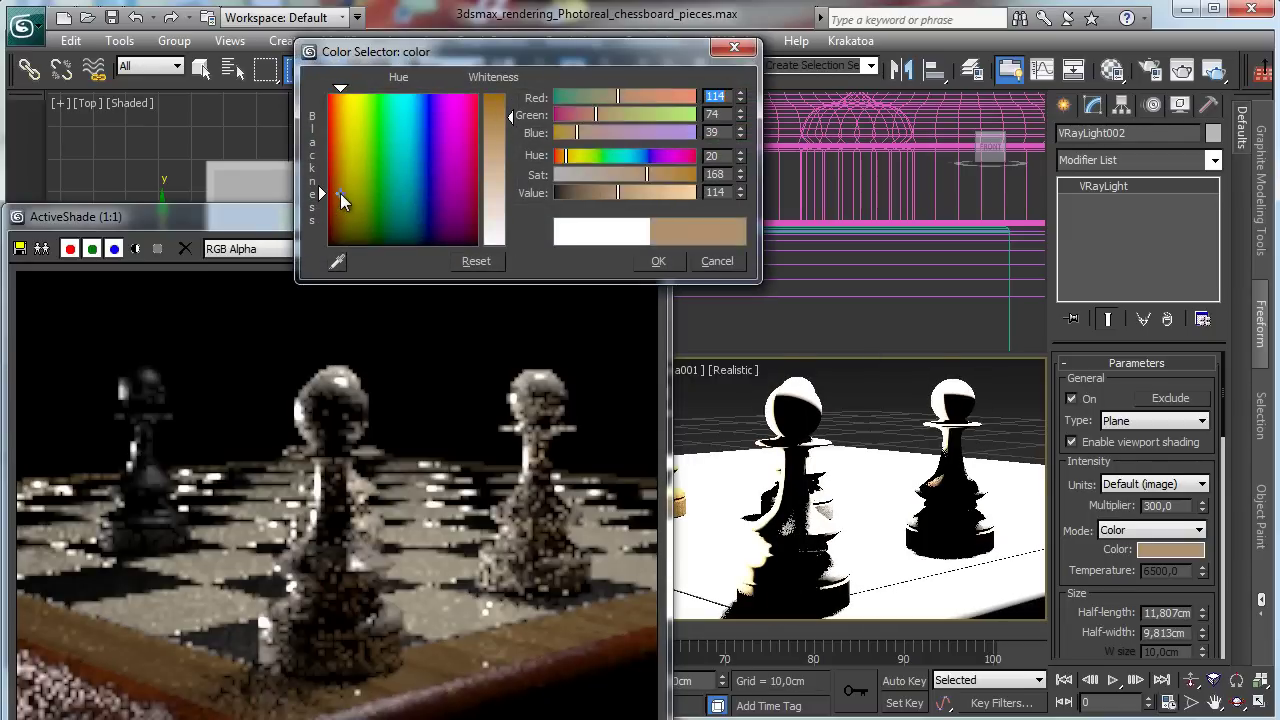
pyautogui.click(350, 133)
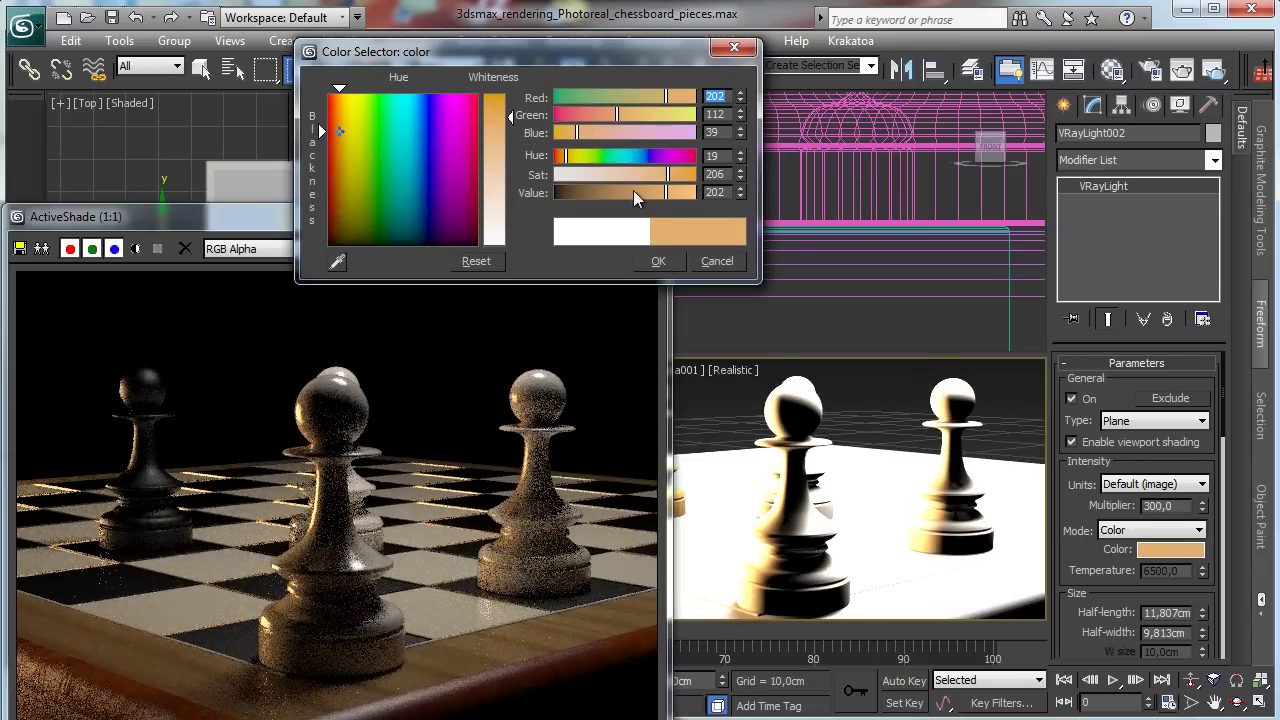
pyautogui.click(654, 260)
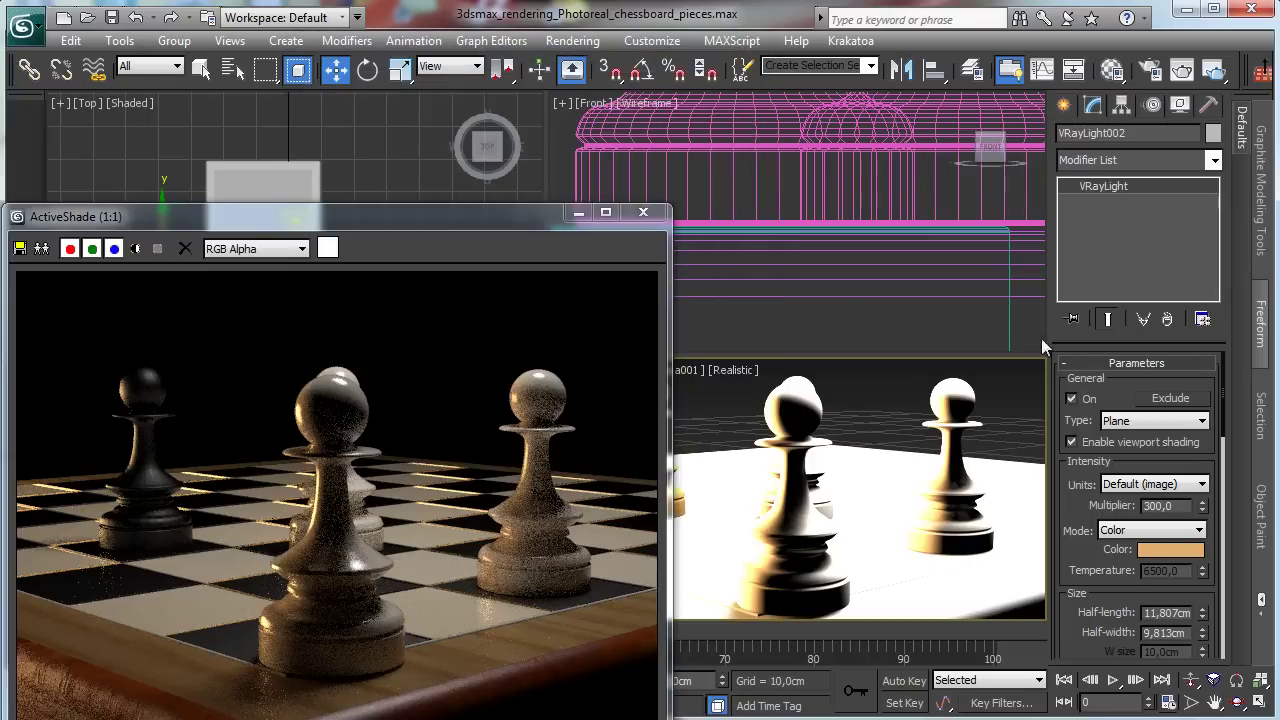
# Set the new VRayLight's Multiplier to 150 and bring the whole ActiveShade render into view
pyautogui.doubleClick(1177, 505)
pyautogui.write('150')
pyautogui.press('Return')
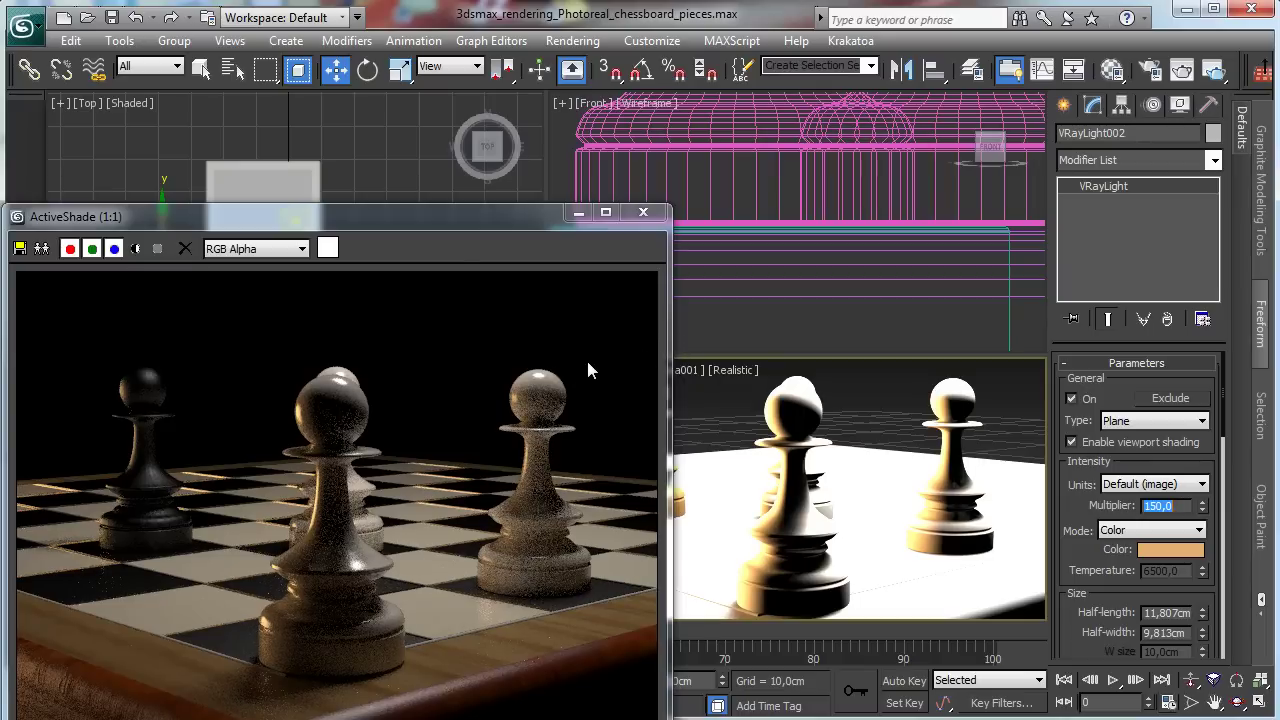
pyautogui.moveTo(430, 228); pyautogui.dragTo(463, 80)
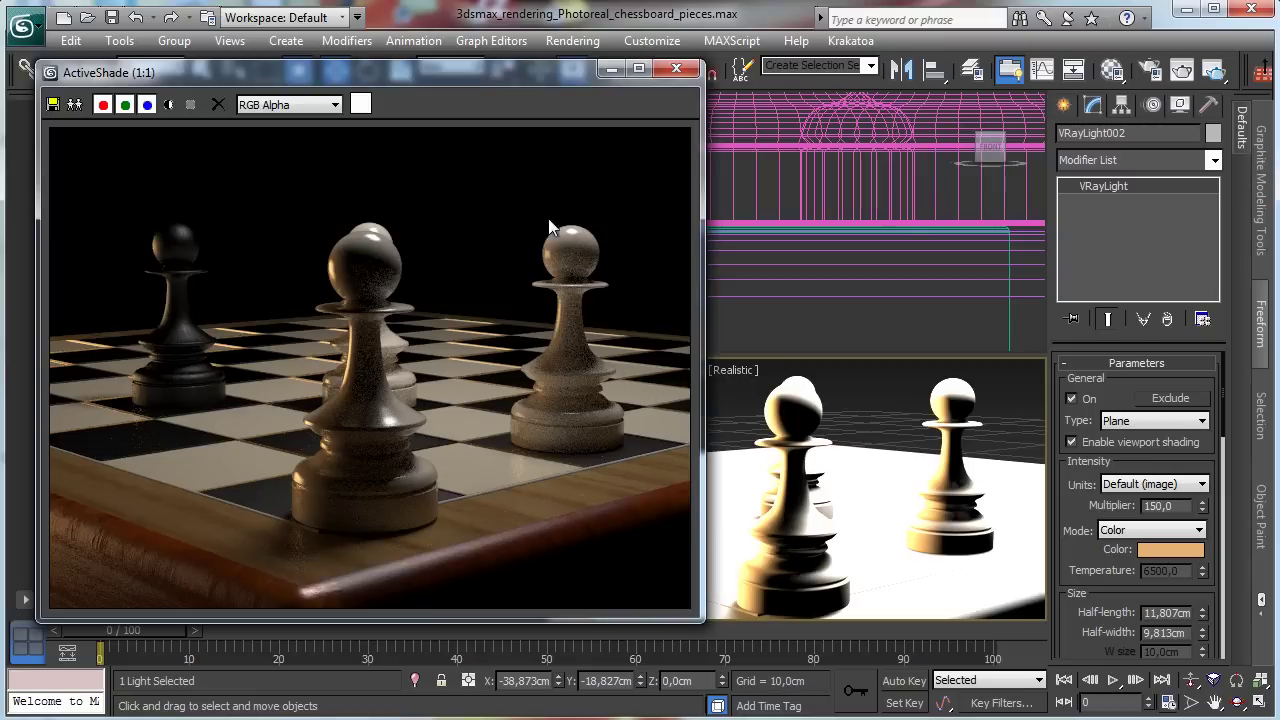
# Minimize the ActiveShade window, select the front pawn and switch the camera viewport's shading mode to Shaded
pyautogui.click(612, 68)
pyautogui.click(805, 538)
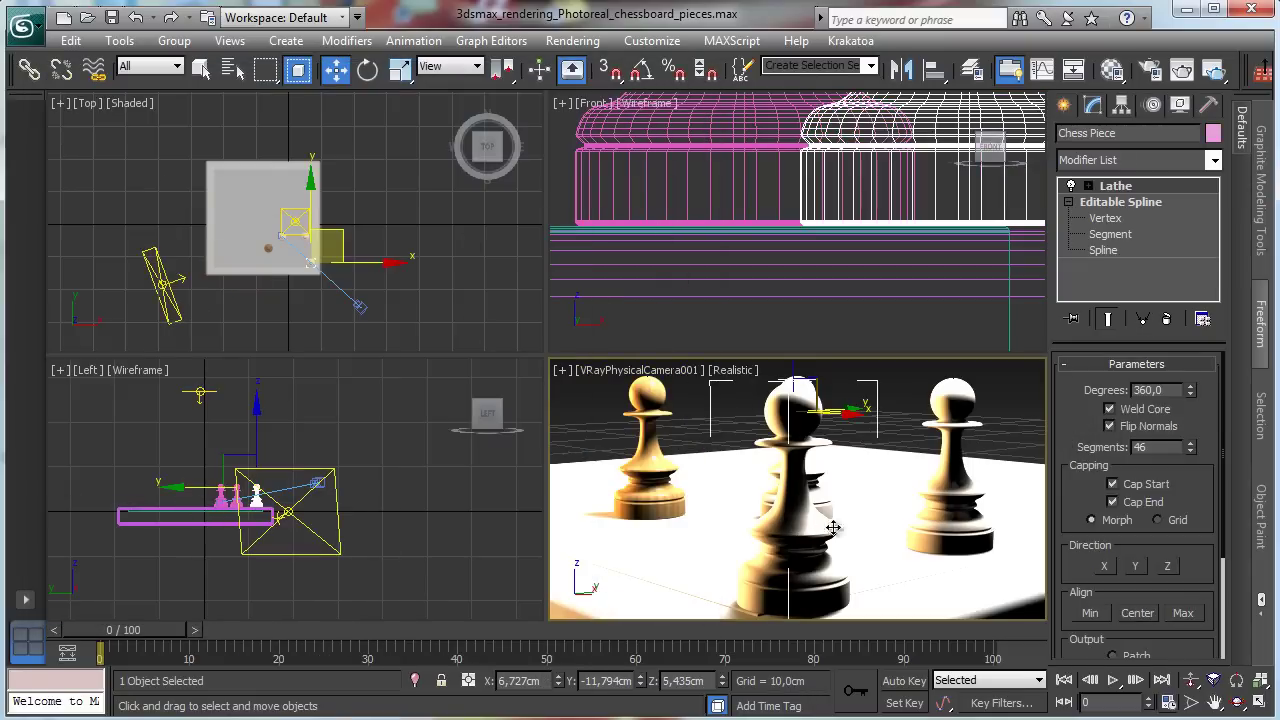
pyautogui.click(740, 371)
pyautogui.click(775, 414)
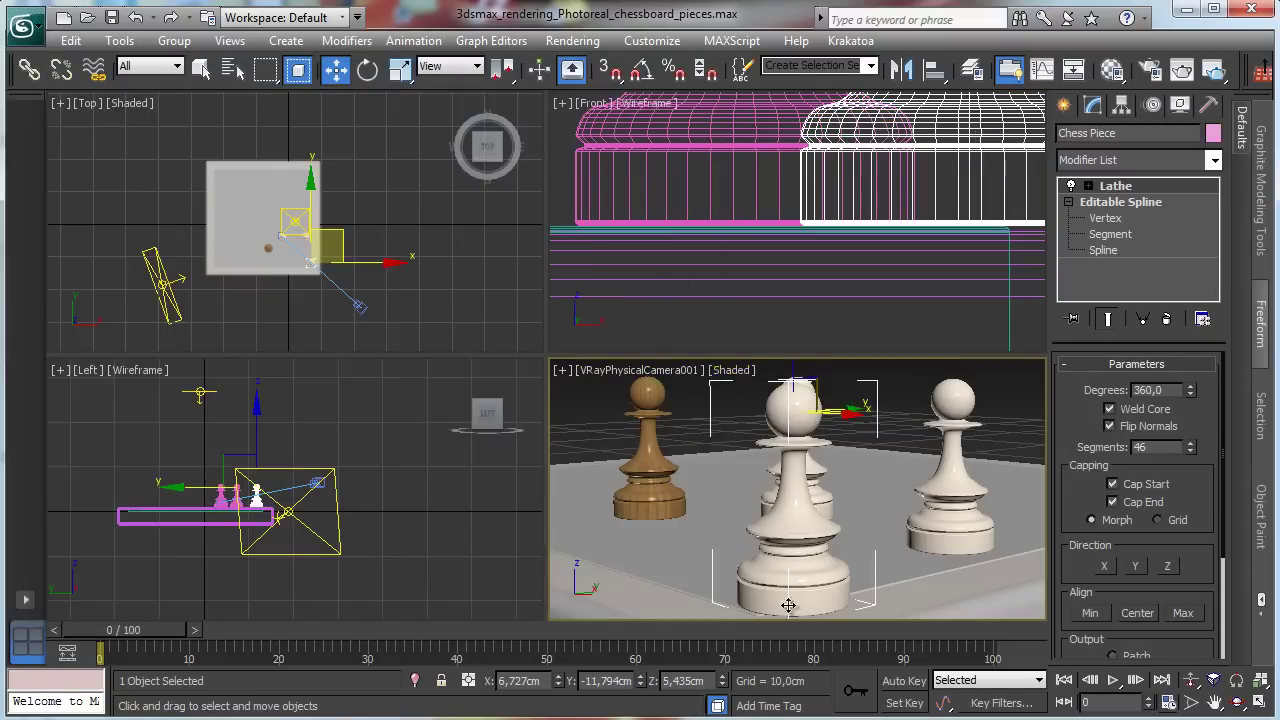
# Show the Chessboard material's Diffuse Checker map in the viewports through the Material Editor, then return to the material's maps
pyautogui.click(1111, 69)
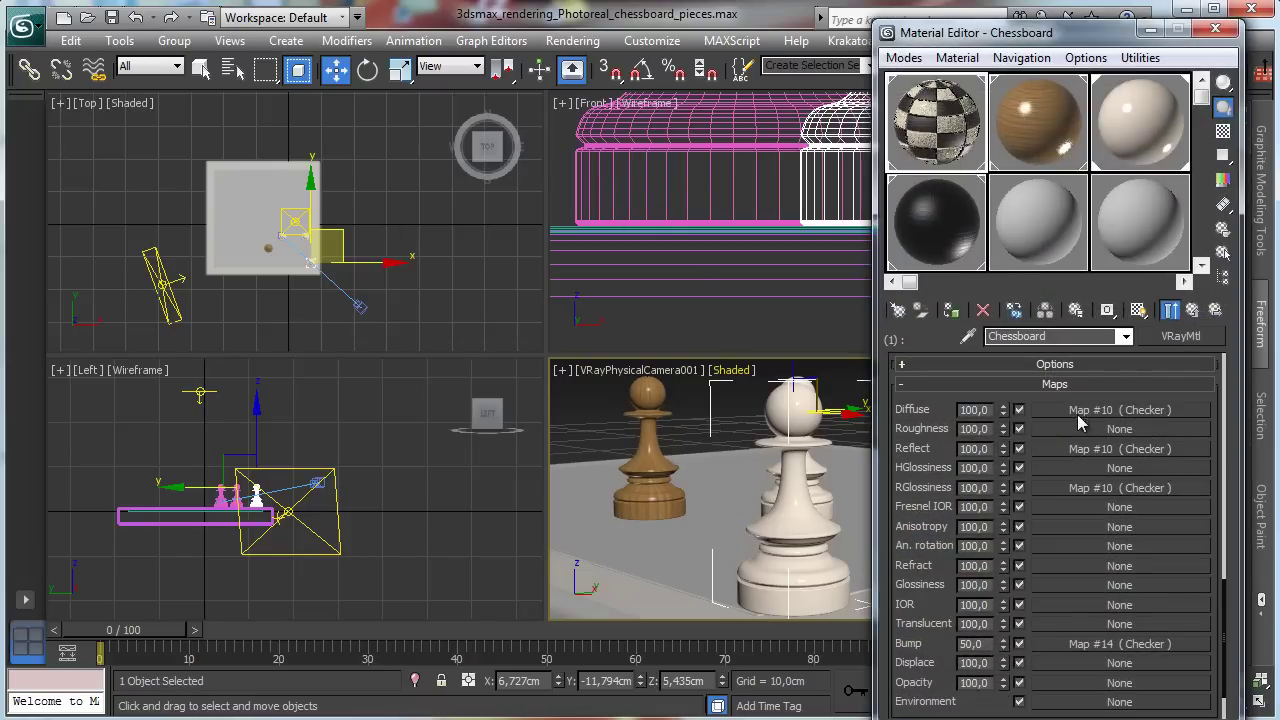
pyautogui.click(1075, 646)
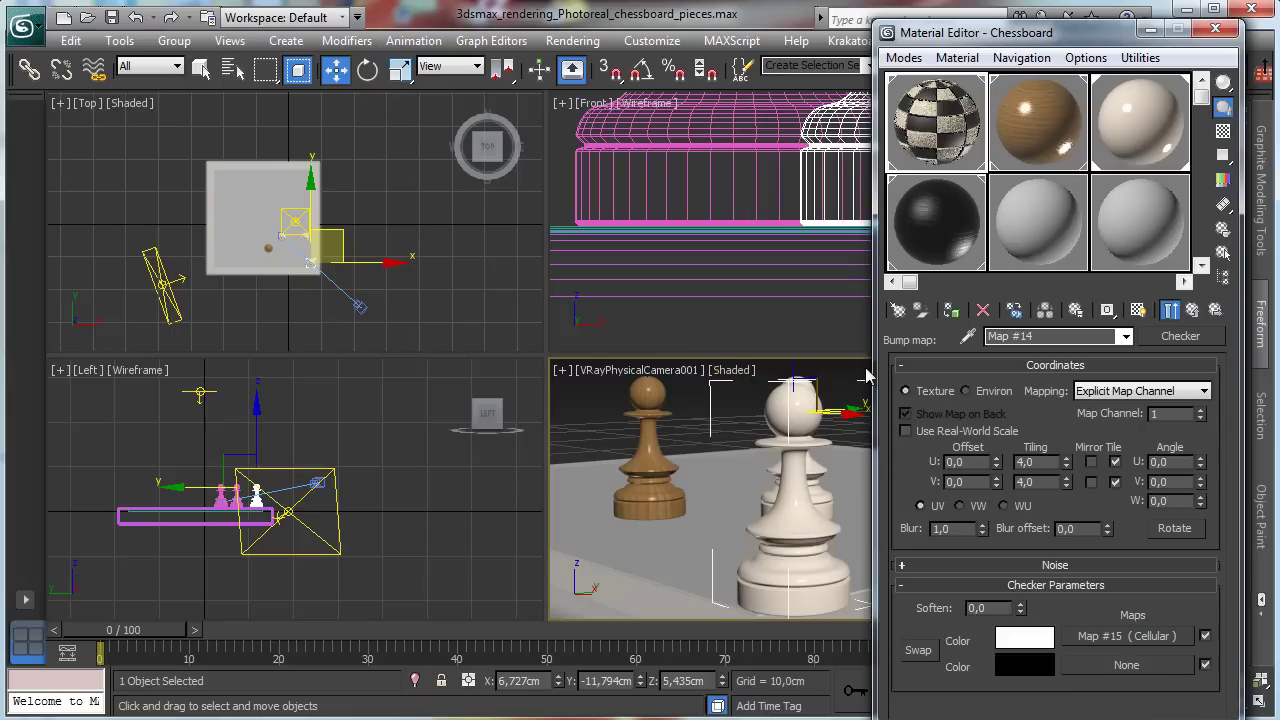
pyautogui.click(1192, 312)
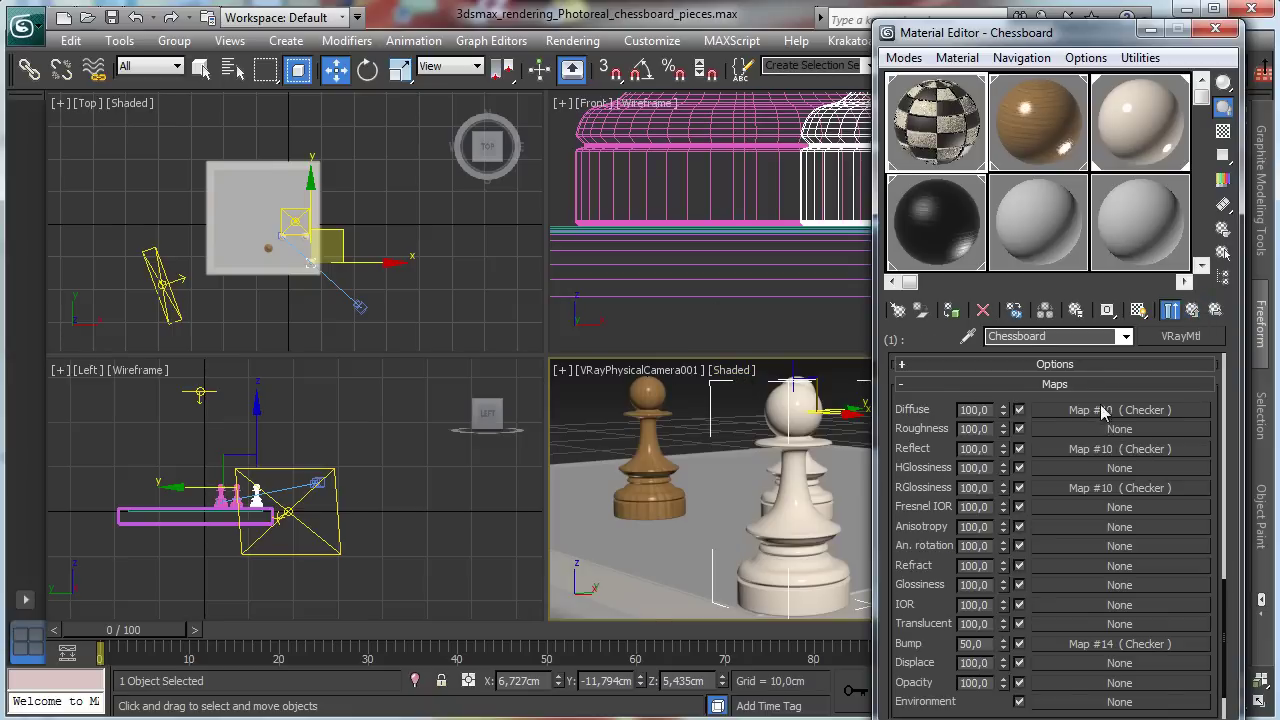
pyautogui.click(1100, 410)
pyautogui.click(1138, 310)
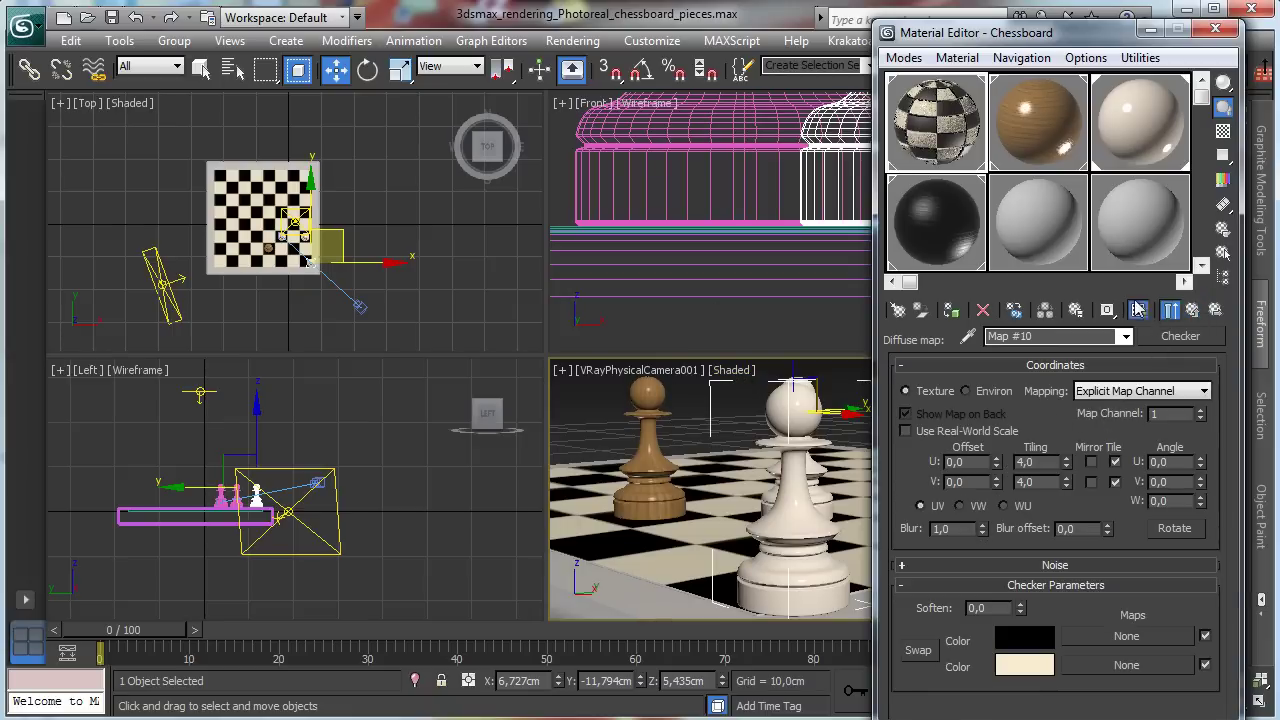
pyautogui.click(1192, 311)
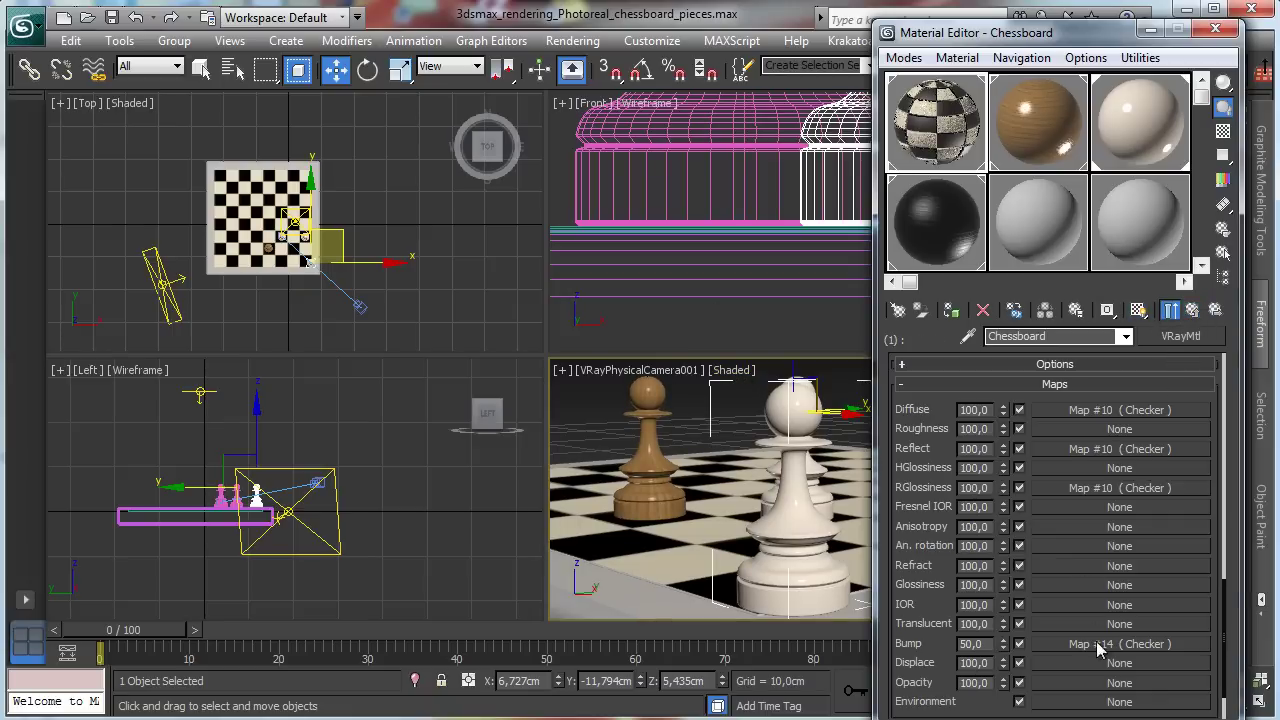
# Place a copy of the Bump Checker's Cellular map in the empty material sample slot beside Black pieces
pyautogui.click(1096, 643)
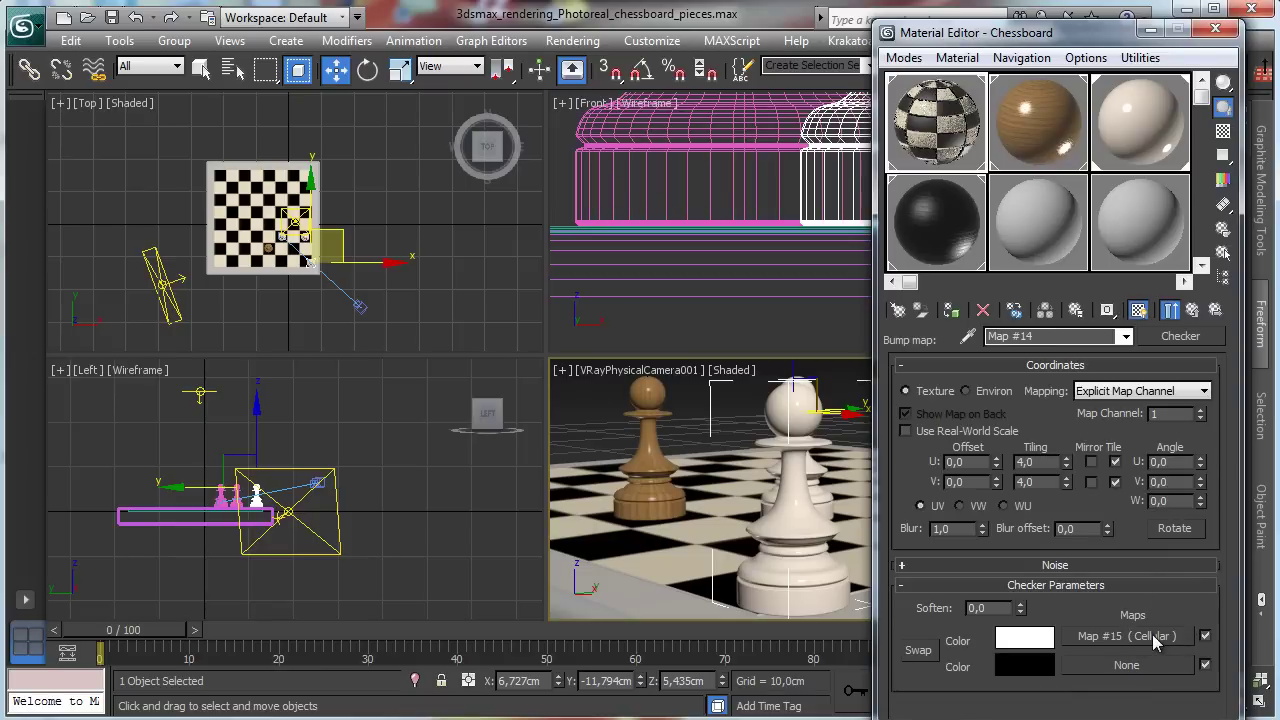
pyautogui.moveTo(1155, 642); pyautogui.dragTo(1038, 240)
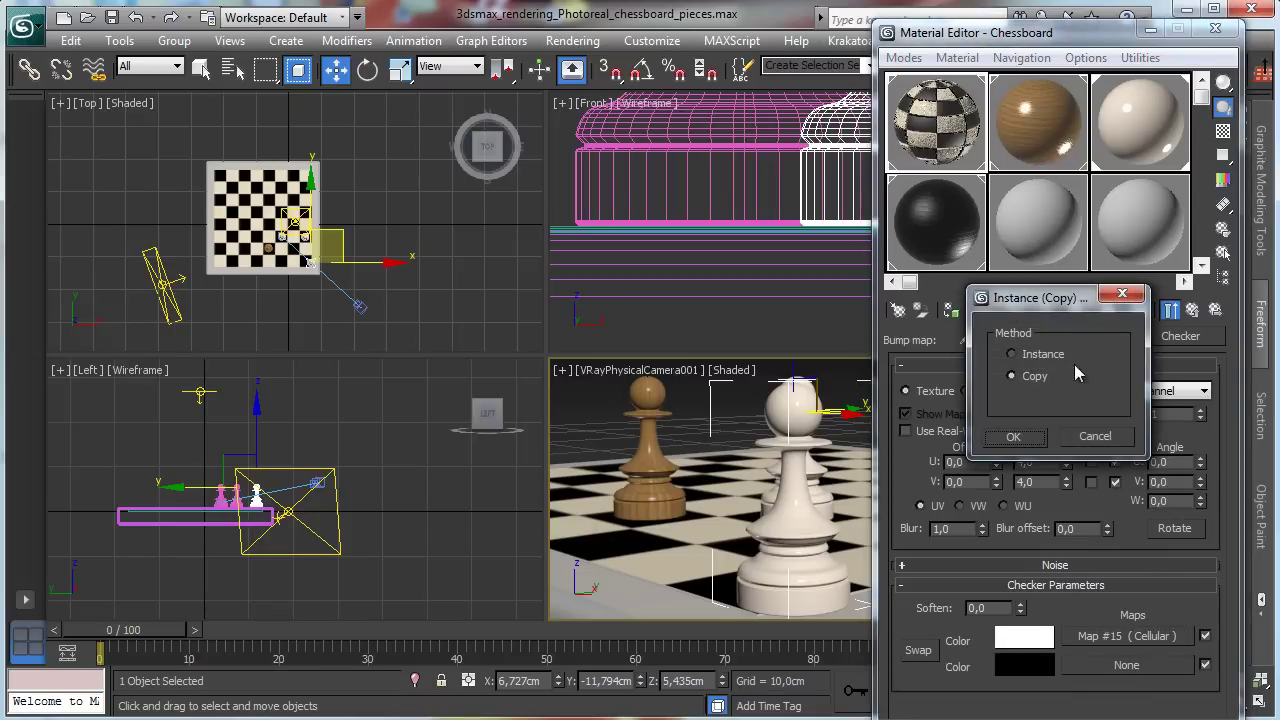
pyautogui.click(1030, 440)
pyautogui.click(918, 240)
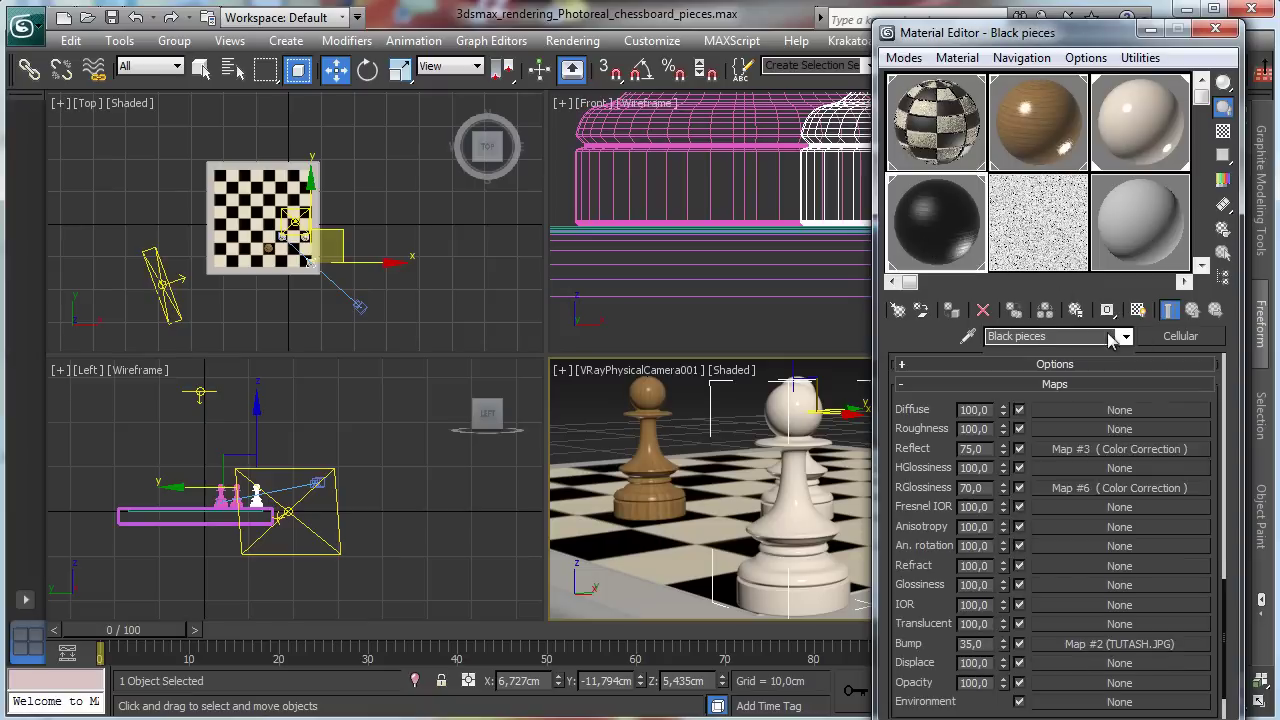
# Clear the Cellular map from Color 1 of the Chessboard material's Bump Checker by copying the empty Color 2 slot over it
pyautogui.click(936, 120)
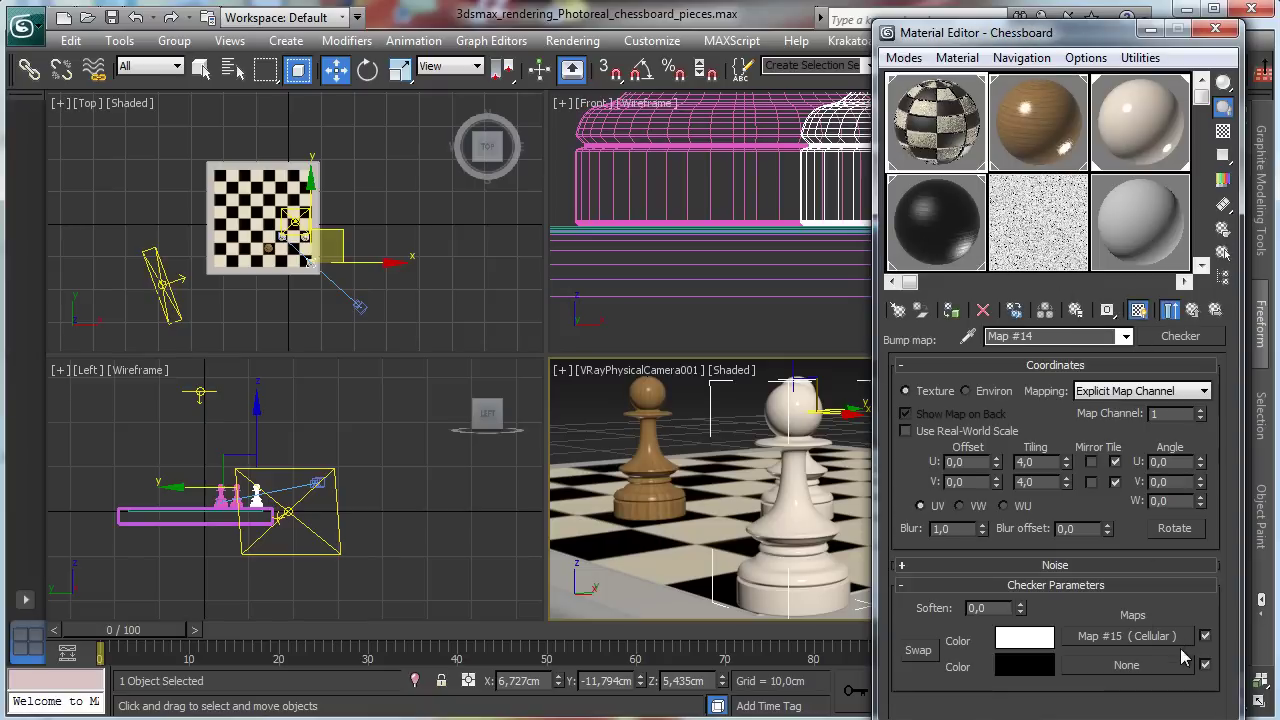
pyautogui.moveTo(1183, 660); pyautogui.dragTo(1180, 637)
pyautogui.click(1192, 310)
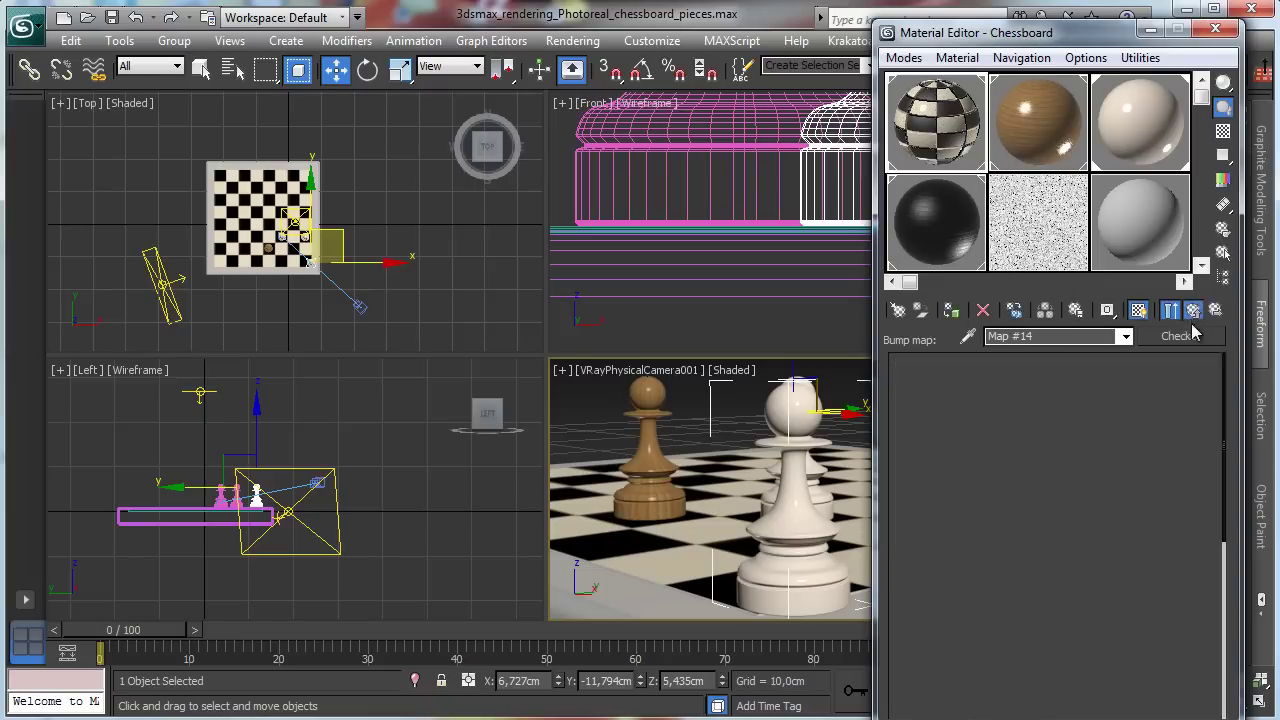
pyautogui.click(1130, 645)
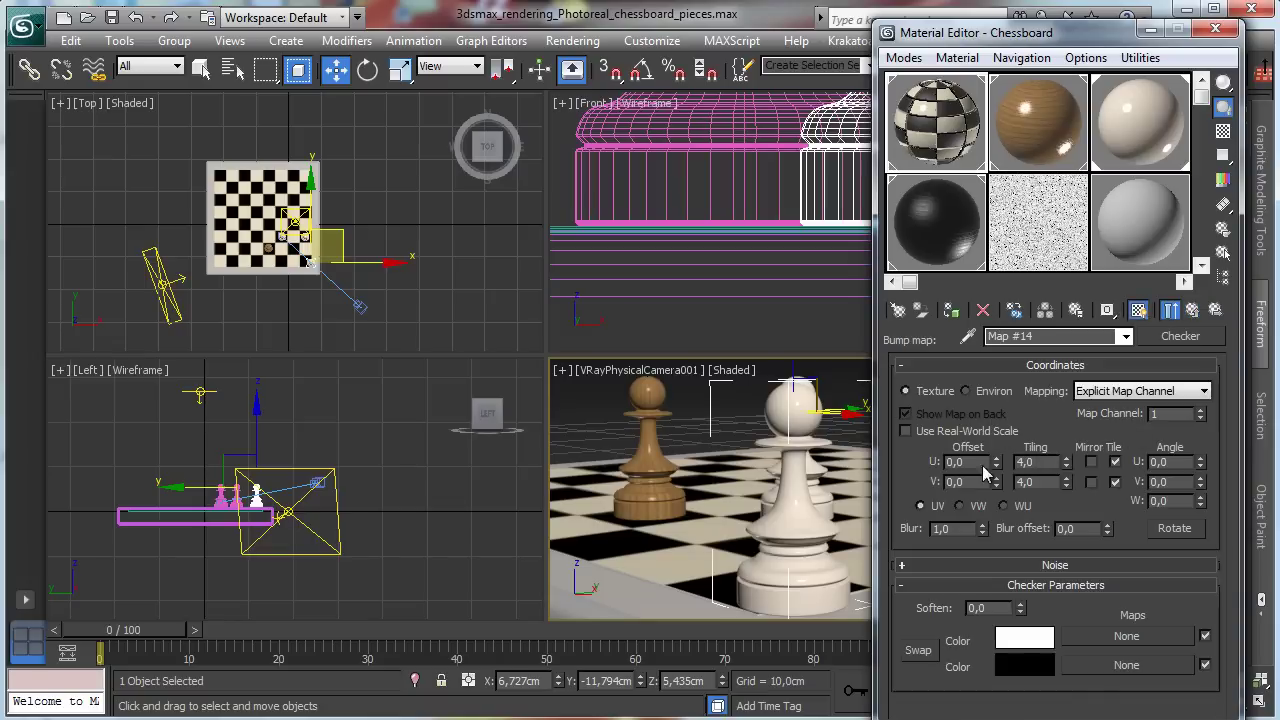
# Replace the Bump Checker with a Mask map, keep the Checker as a sub-map, and swap it into the Mask slot
pyautogui.click(1180, 336)
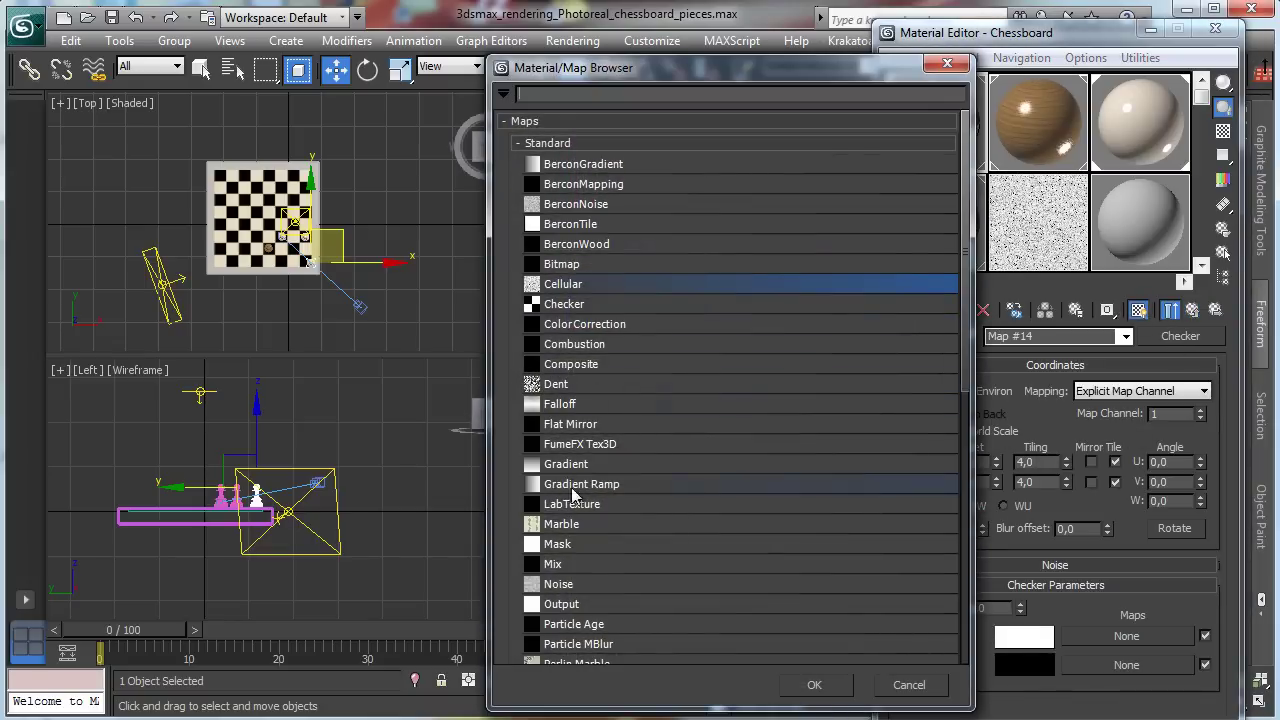
pyautogui.doubleClick(560, 546)
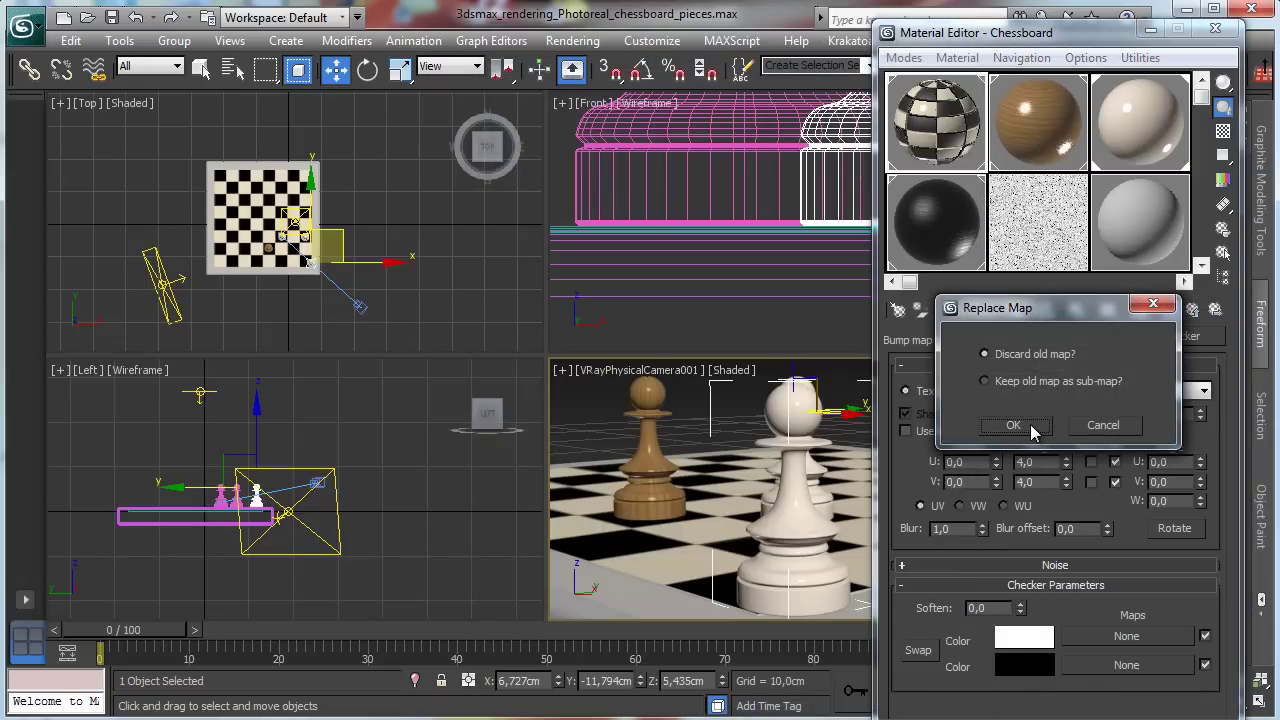
pyautogui.click(1013, 425)
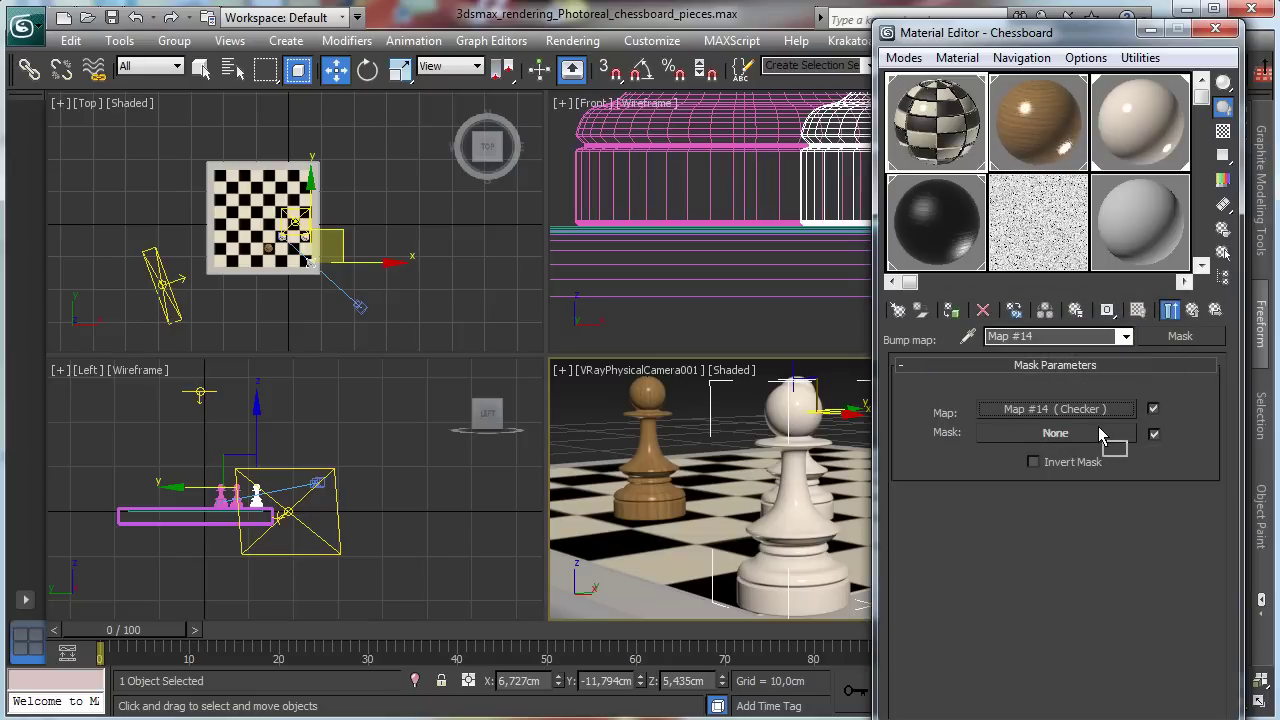
pyautogui.moveTo(1085, 433); pyautogui.dragTo(1082, 428)
pyautogui.click(990, 395)
pyautogui.click(1008, 434)
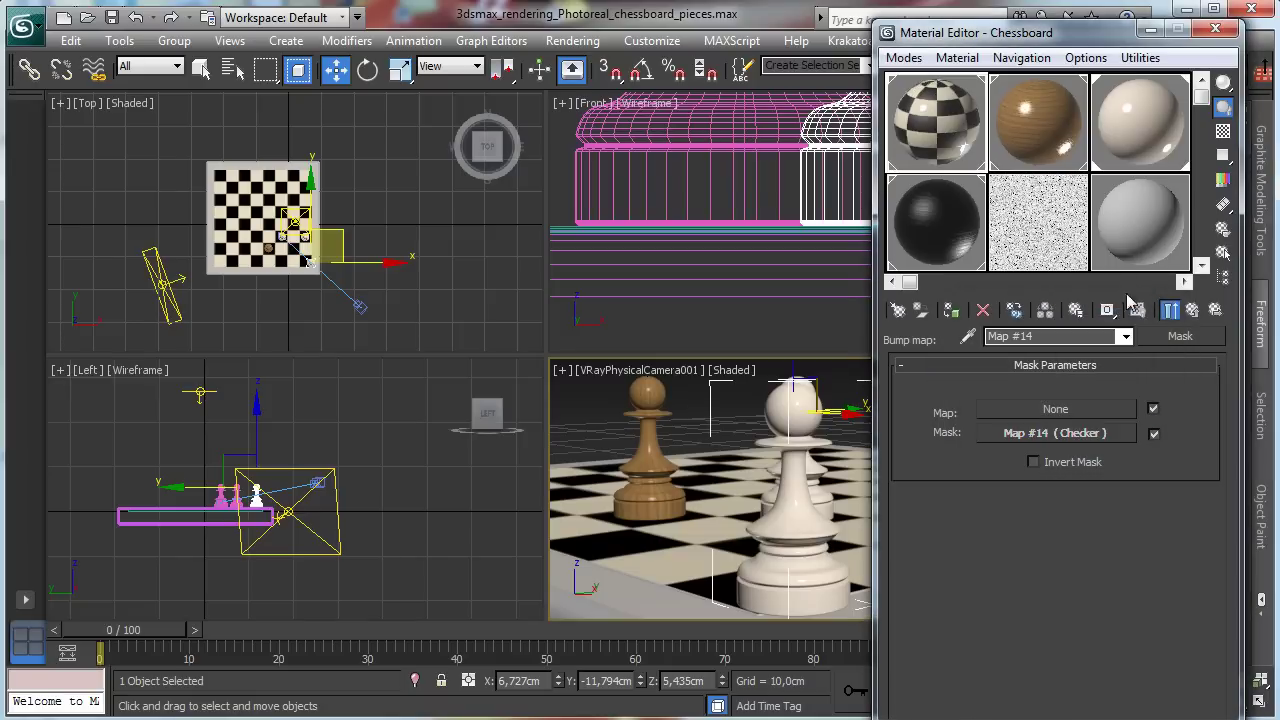
# Copy the Cellular map from its sample slot and paste it as a copy into the Map slot of the Chessboard's bump Mask
pyautogui.click(1035, 247)
pyautogui.rightClick(1188, 338)
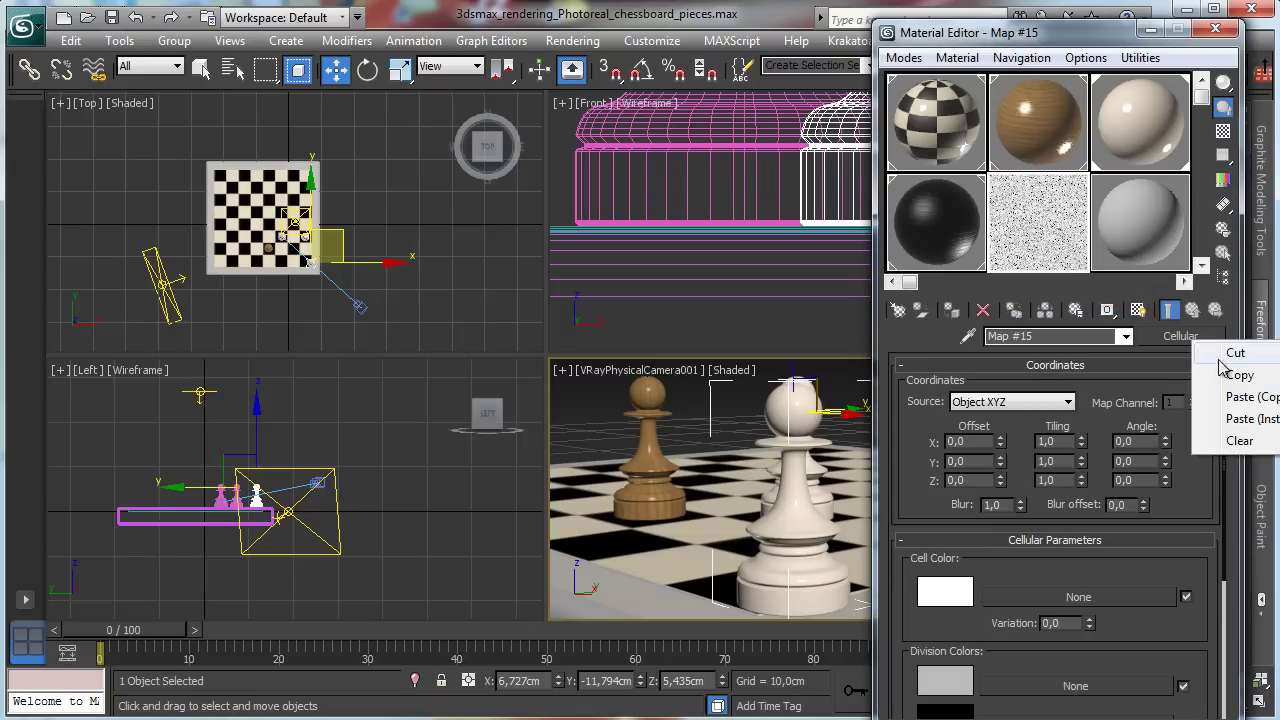
pyautogui.click(1235, 375)
pyautogui.click(945, 180)
pyautogui.rightClick(1101, 416)
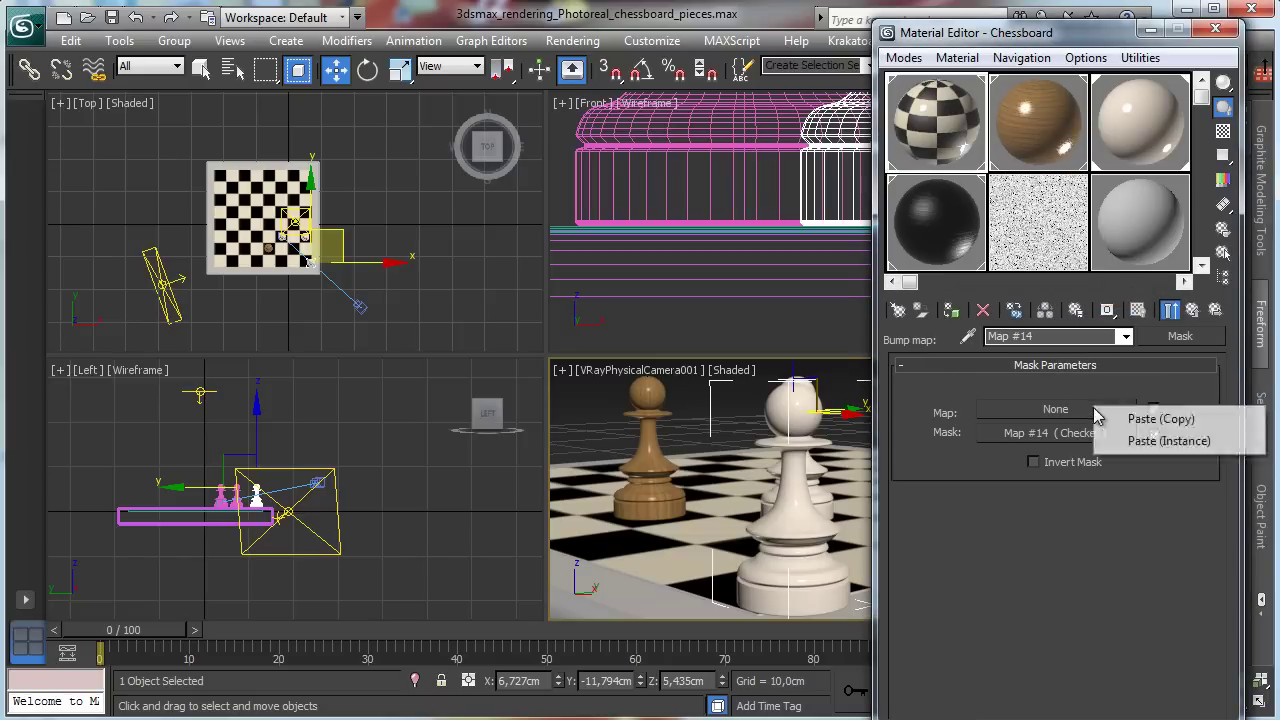
pyautogui.click(1160, 418)
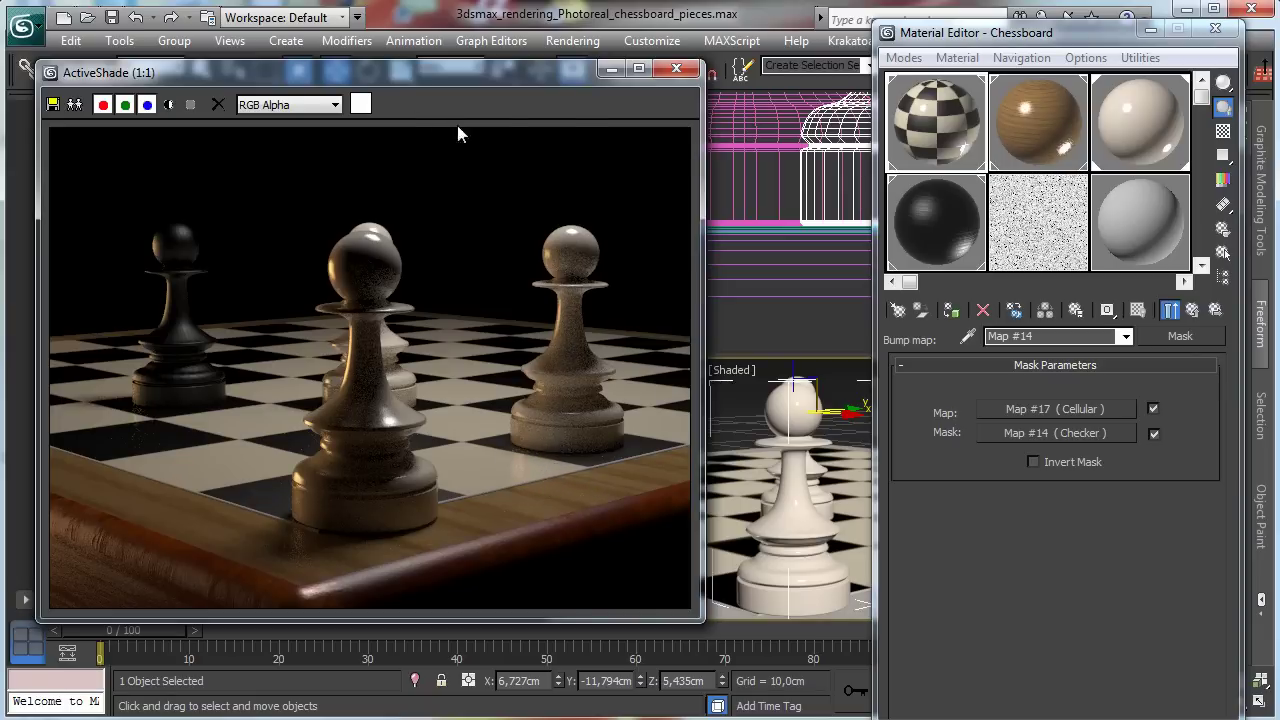
# Close the Material Editor and move the pawn at the board's front corner onto the centre of its black square in the Top view
pyautogui.moveTo(560, 76); pyautogui.dragTo(534, 267)
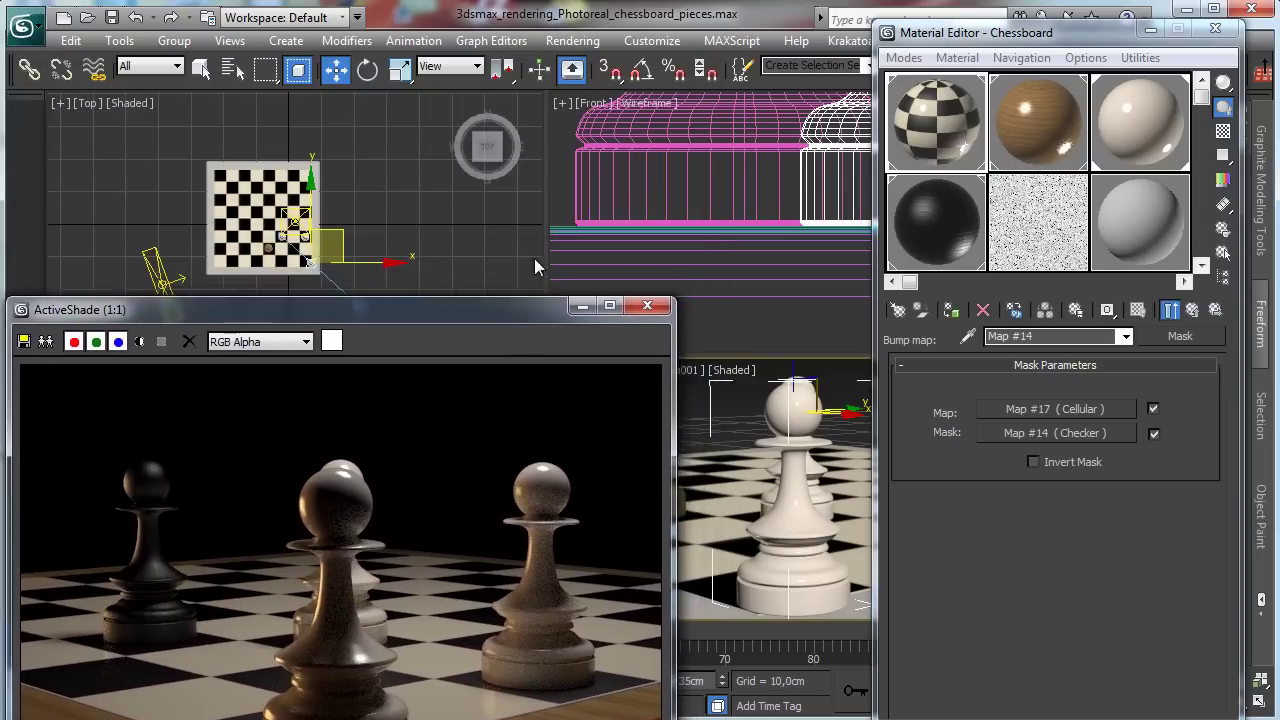
pyautogui.moveTo(1217, 59); pyautogui.dragTo(1218, 62)
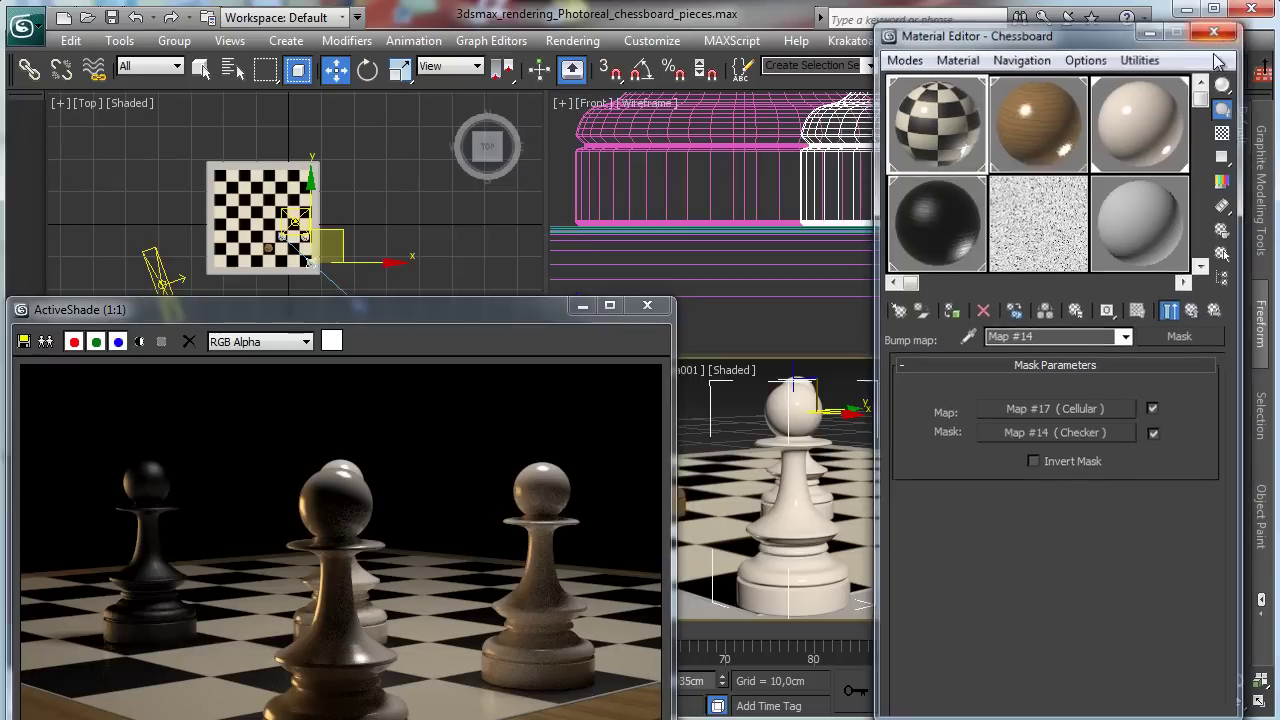
pyautogui.click(1214, 33)
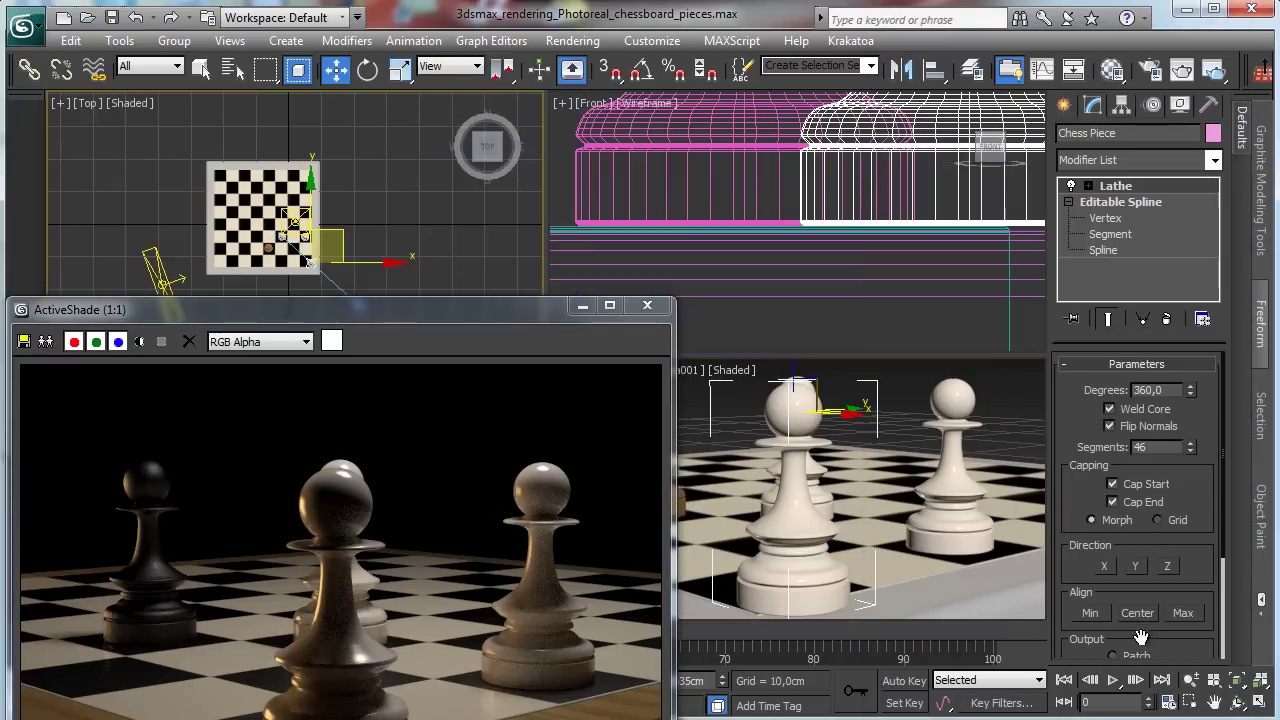
pyautogui.click(1190, 702)
pyautogui.moveTo(283, 207); pyautogui.dragTo(335, 292)
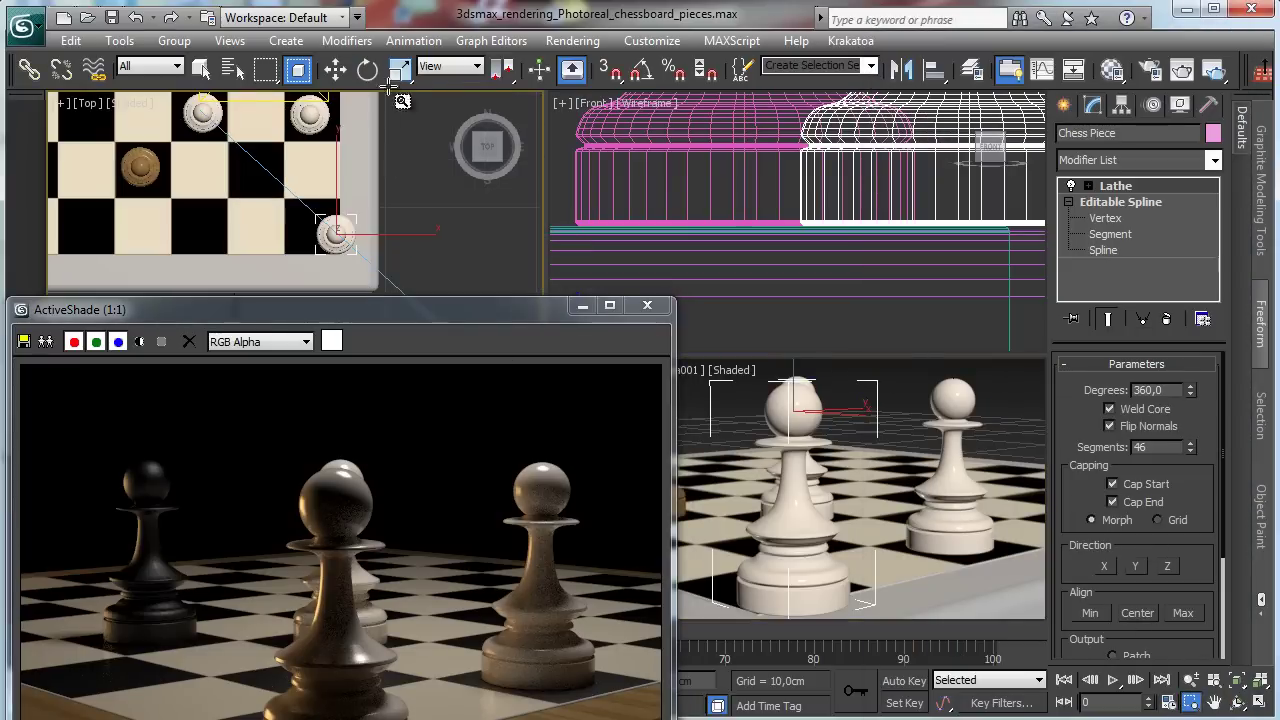
pyautogui.click(336, 68)
pyautogui.moveTo(364, 206); pyautogui.dragTo(339, 198)
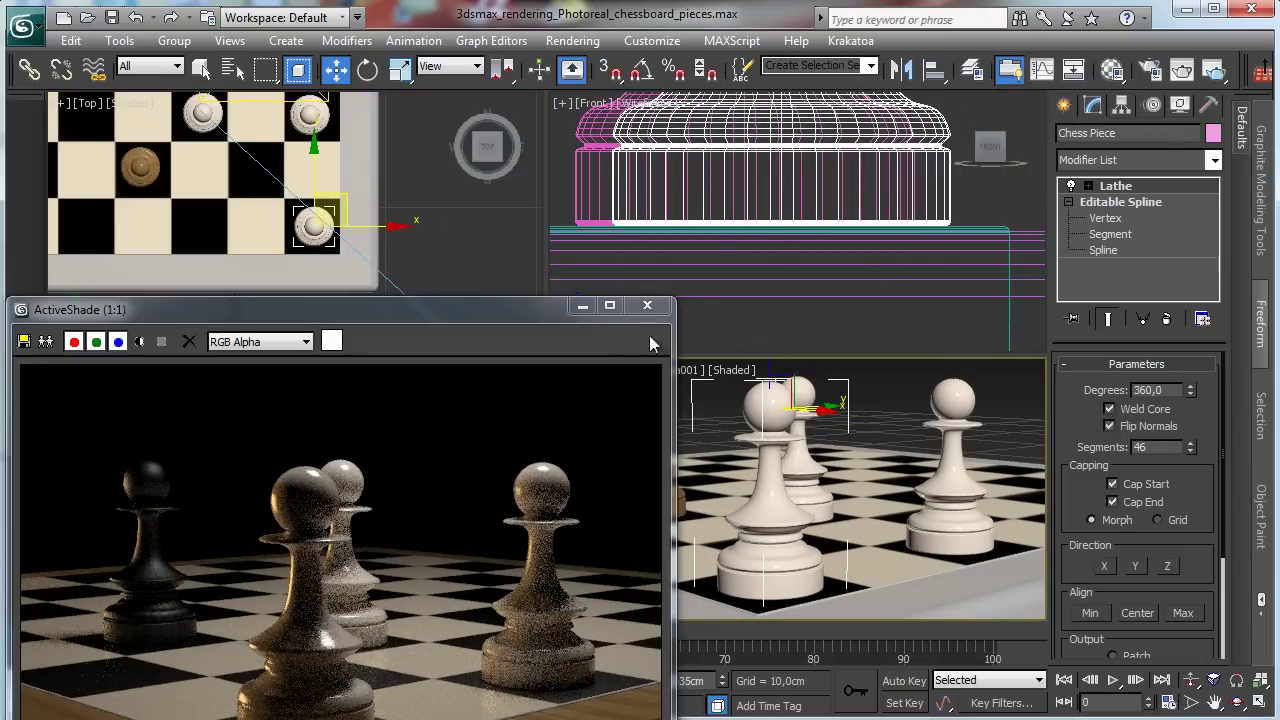
# Select the camera of the VRayPhysicalCamera001 viewport and enable its specify focus option
pyautogui.moveTo(548, 309); pyautogui.dragTo(468, 500)
pyautogui.click(600, 372)
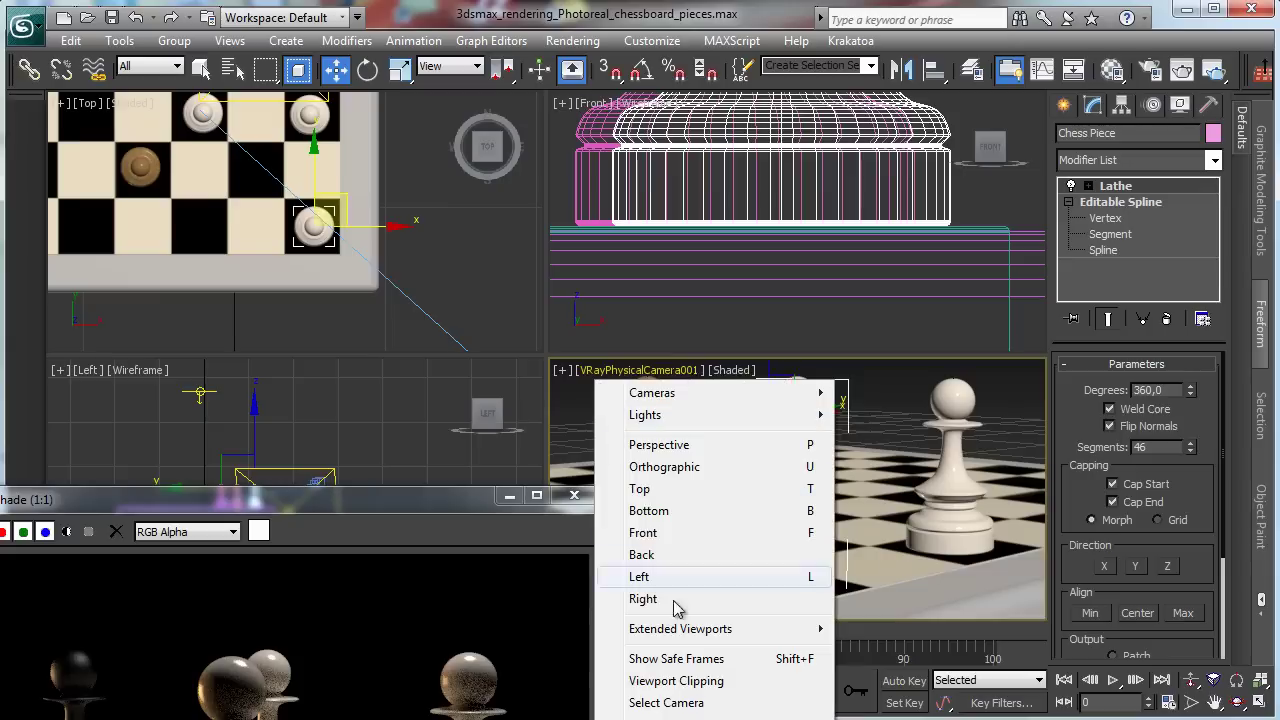
pyautogui.click(700, 701)
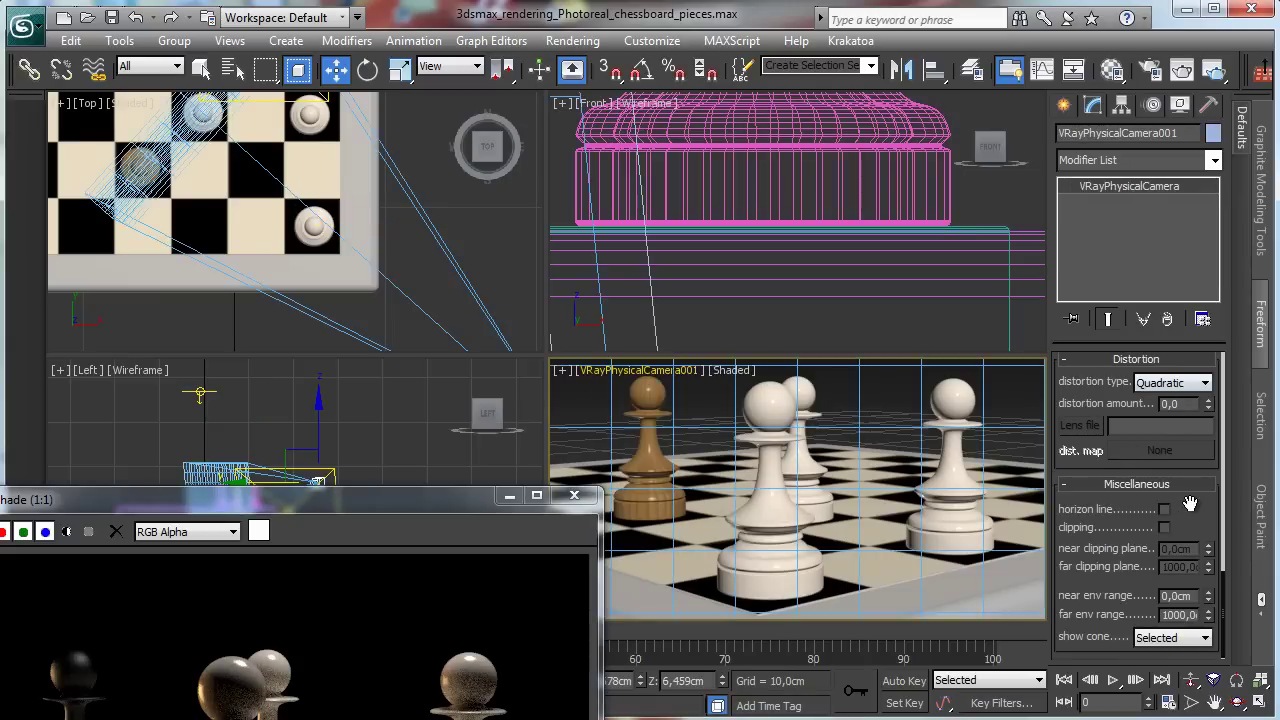
pyautogui.scroll(6, 1185, 495)
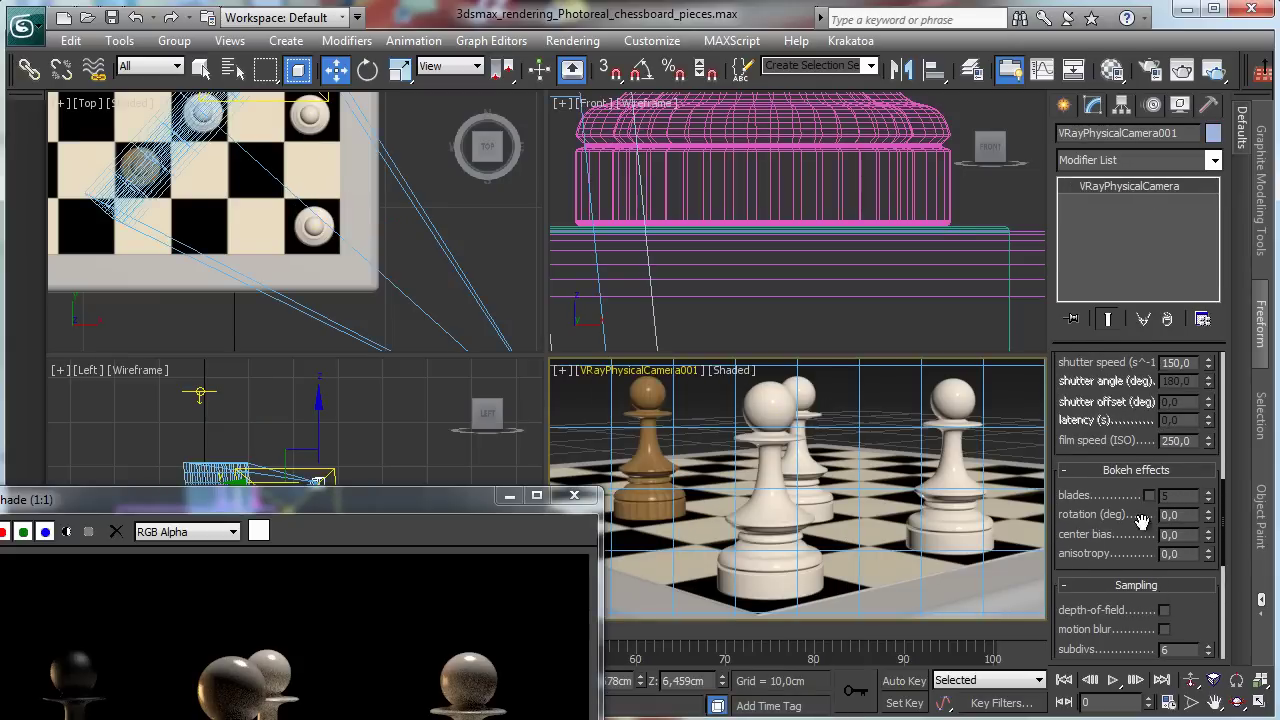
pyautogui.scroll(4, 1092, 520)
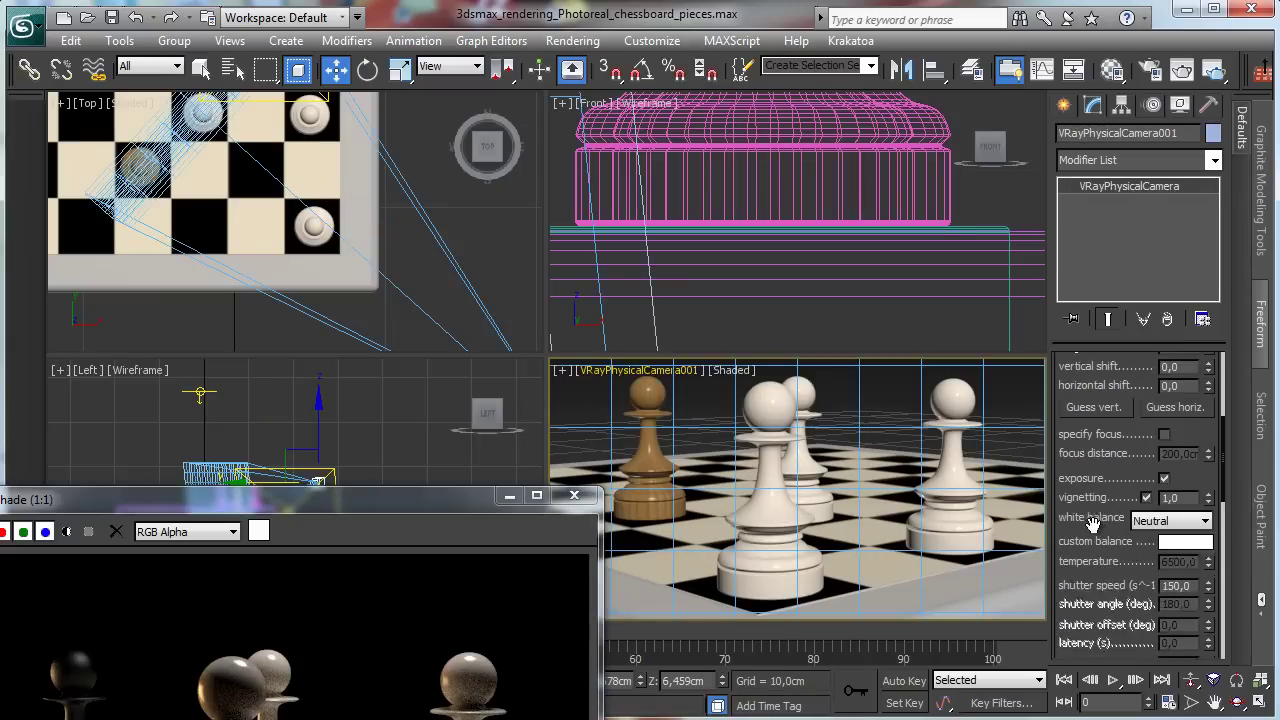
pyautogui.scroll(1, 1092, 520)
pyautogui.click(1163, 466)
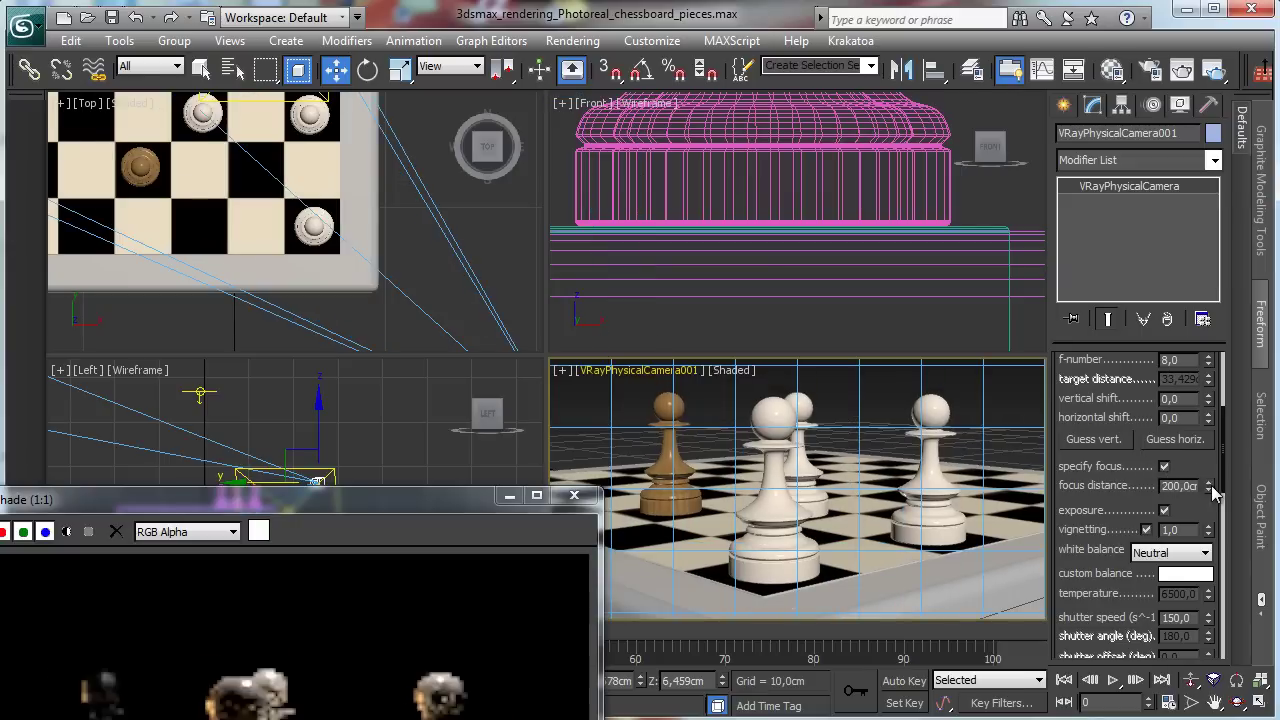
# Try a camera focus distance of 28 cm, followed by 26 cm
pyautogui.rightClick(1209, 486)
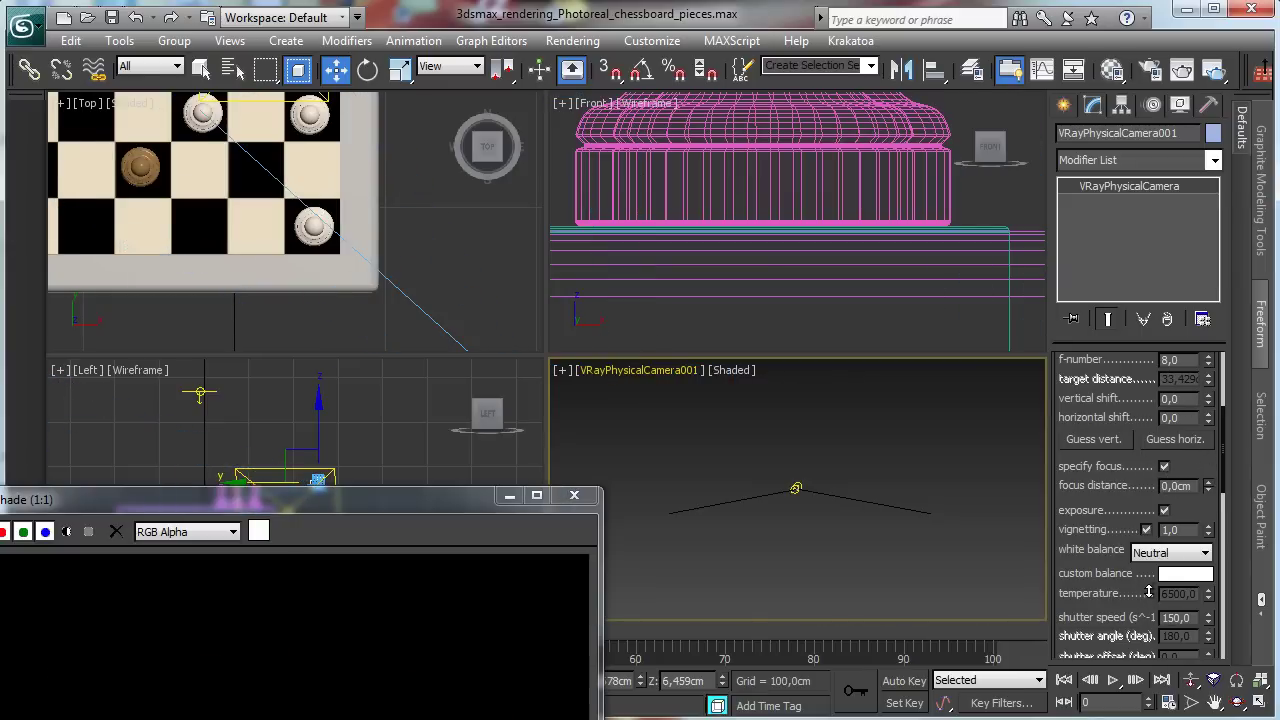
pyautogui.write('28')
pyautogui.press('Return')
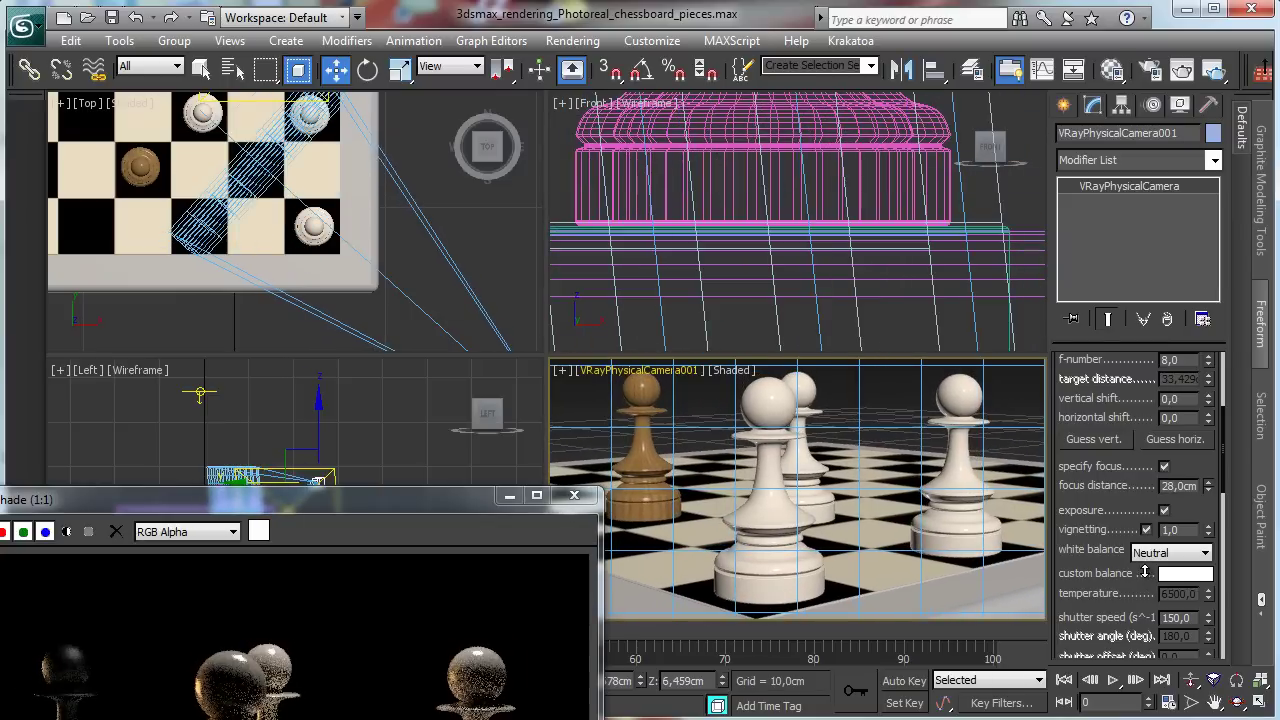
pyautogui.write('26')
pyautogui.press('Return')
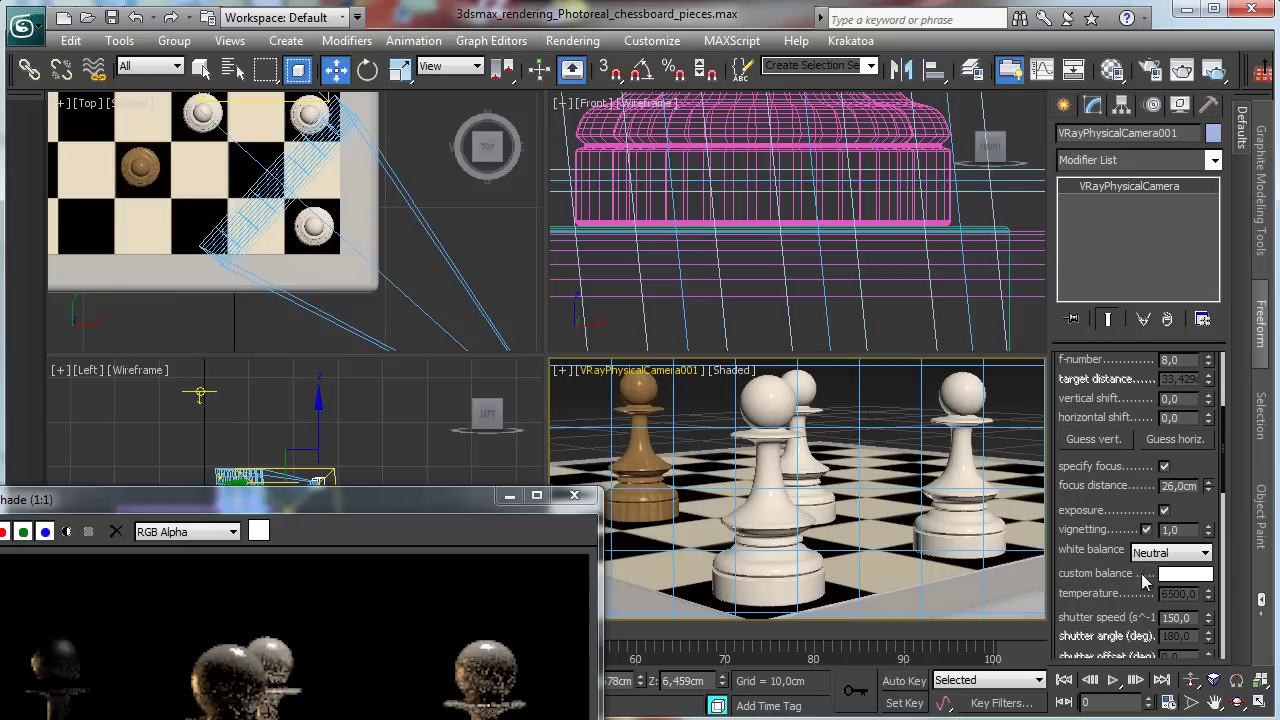
# Enable depth-of-field in the camera's Sampling settings and check the blur in the ActiveShade preview
pyautogui.scroll(-5, 1125, 505)
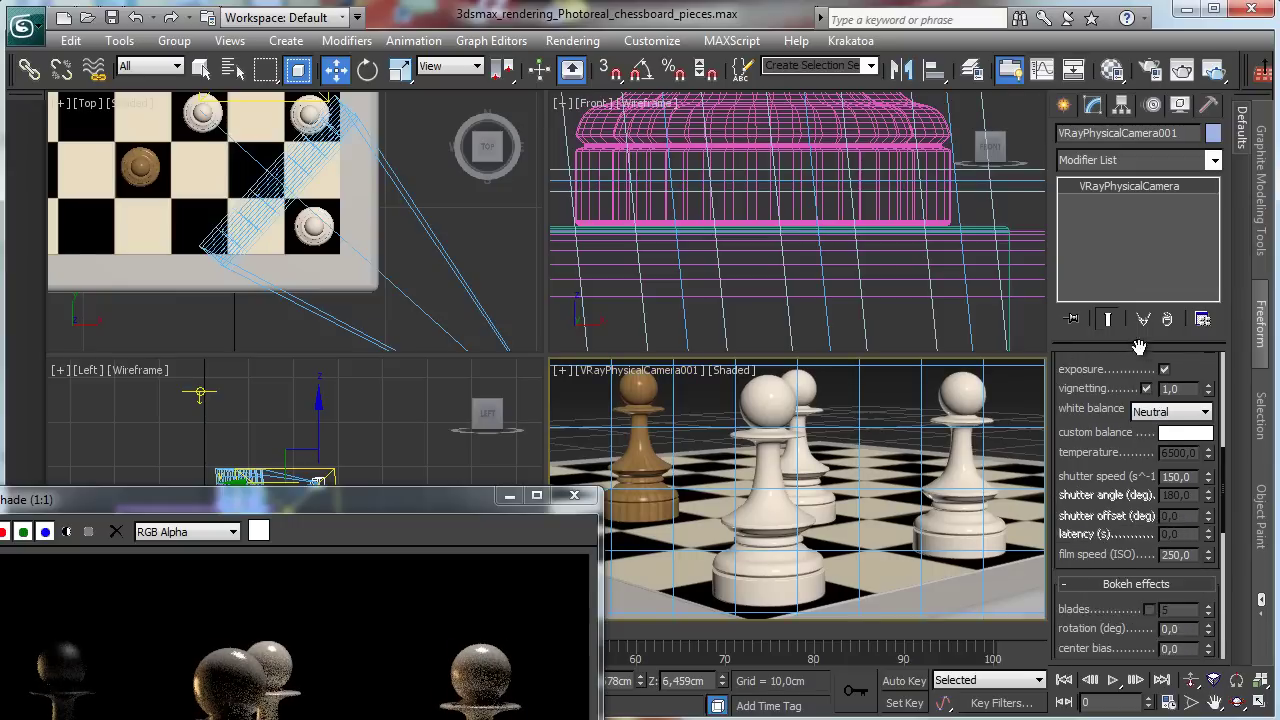
pyautogui.scroll(-5, 1105, 505)
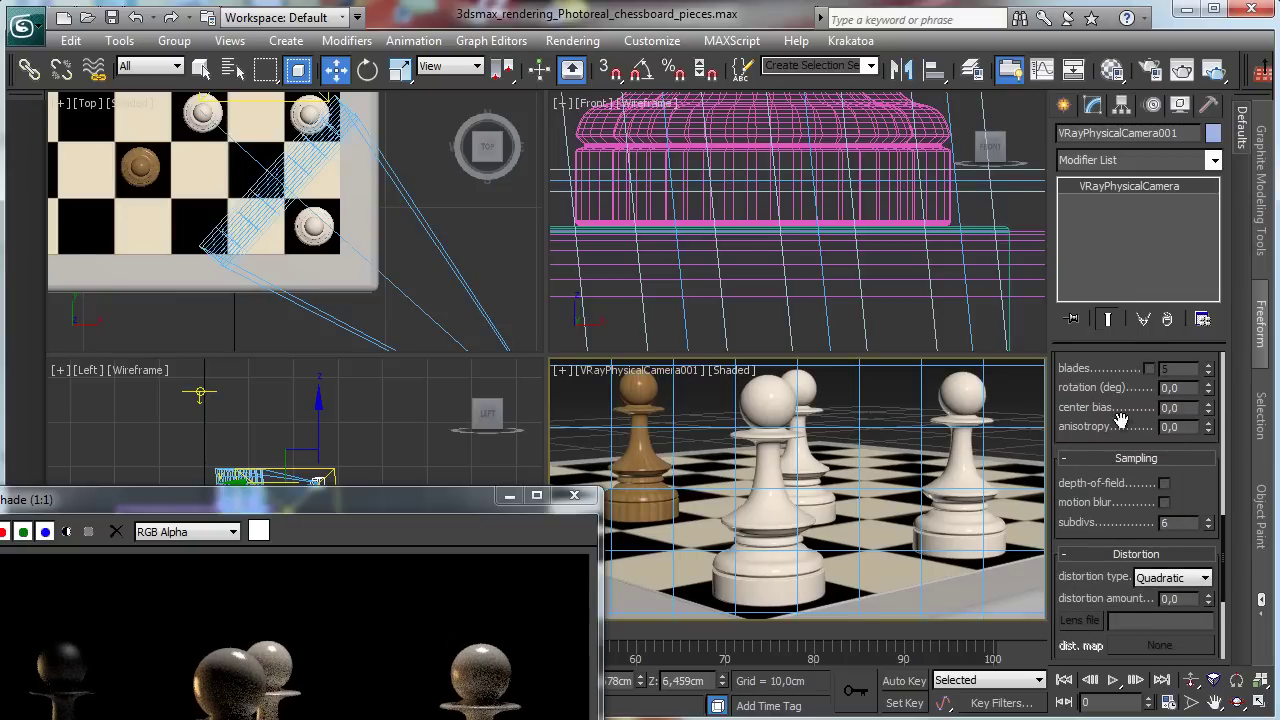
pyautogui.click(1164, 483)
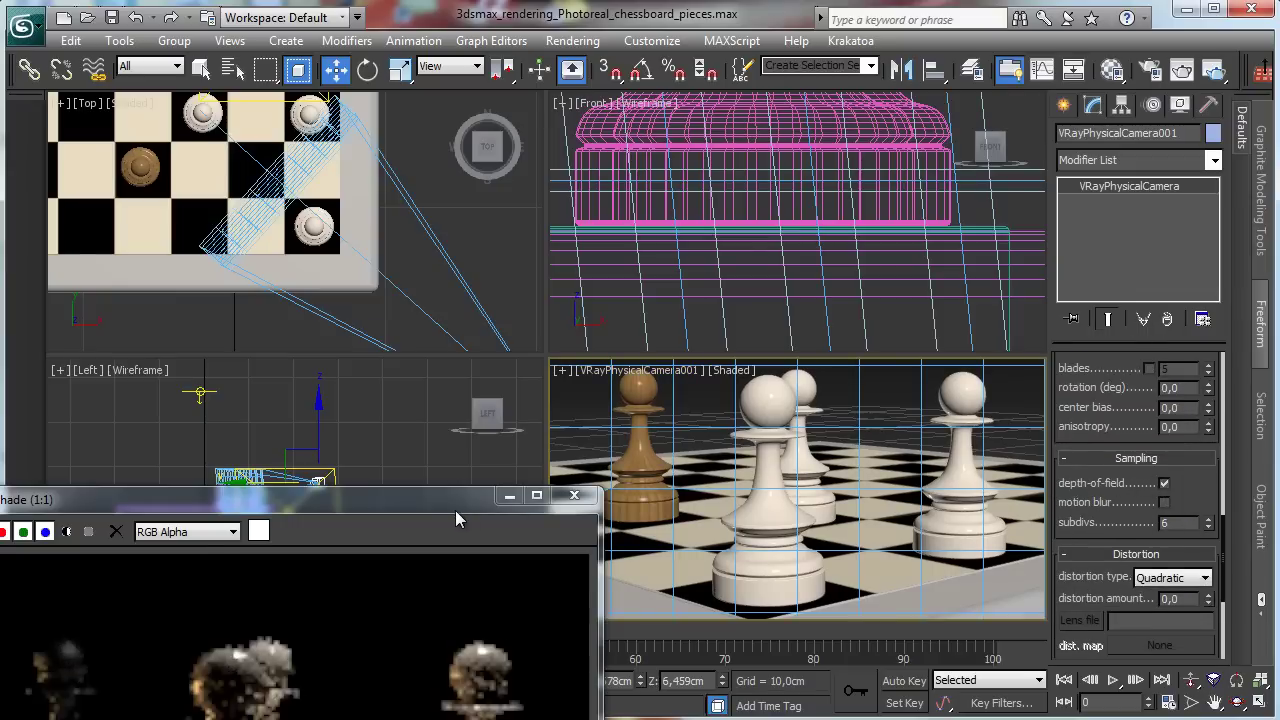
pyautogui.moveTo(445, 496); pyautogui.dragTo(530, 143)
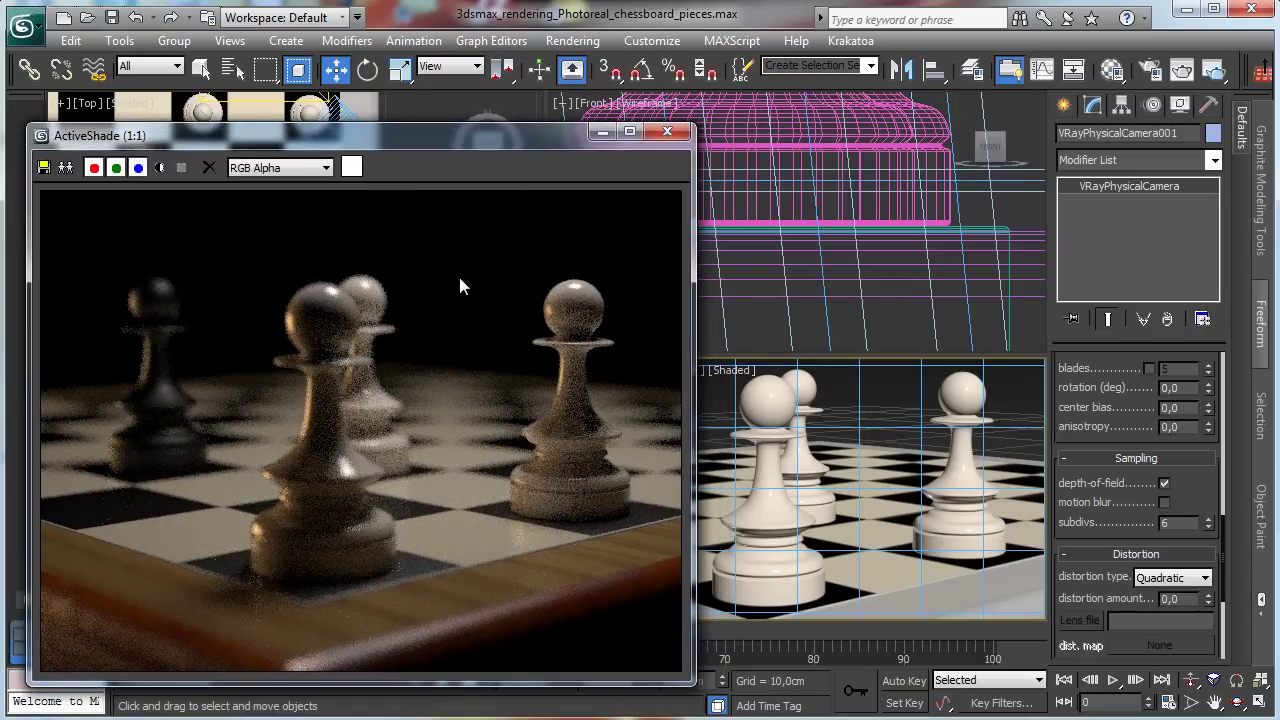
pyautogui.moveTo(527, 142); pyautogui.dragTo(509, 348)
# Reduce the camera's focus distance to about 22.4 cm to focus on the front pawn, and view it in the ActiveShade preview
pyautogui.scroll(5, 1097, 555)
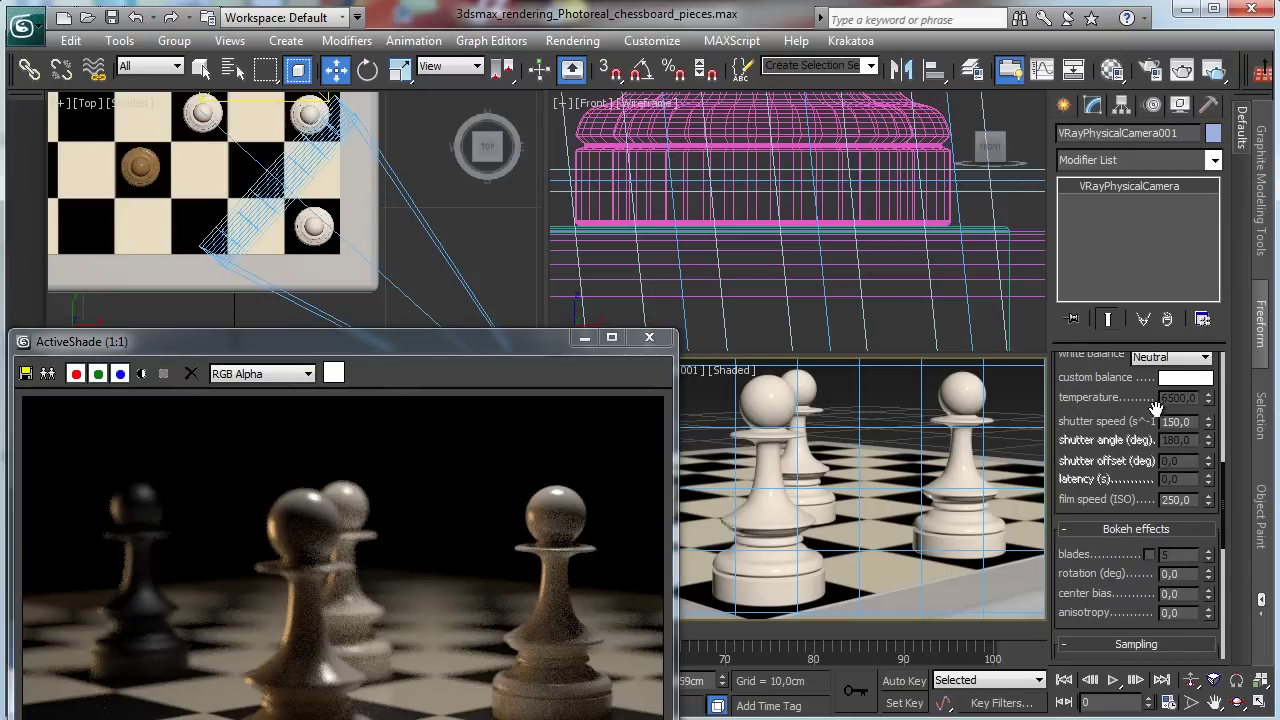
pyautogui.scroll(4, 1100, 554)
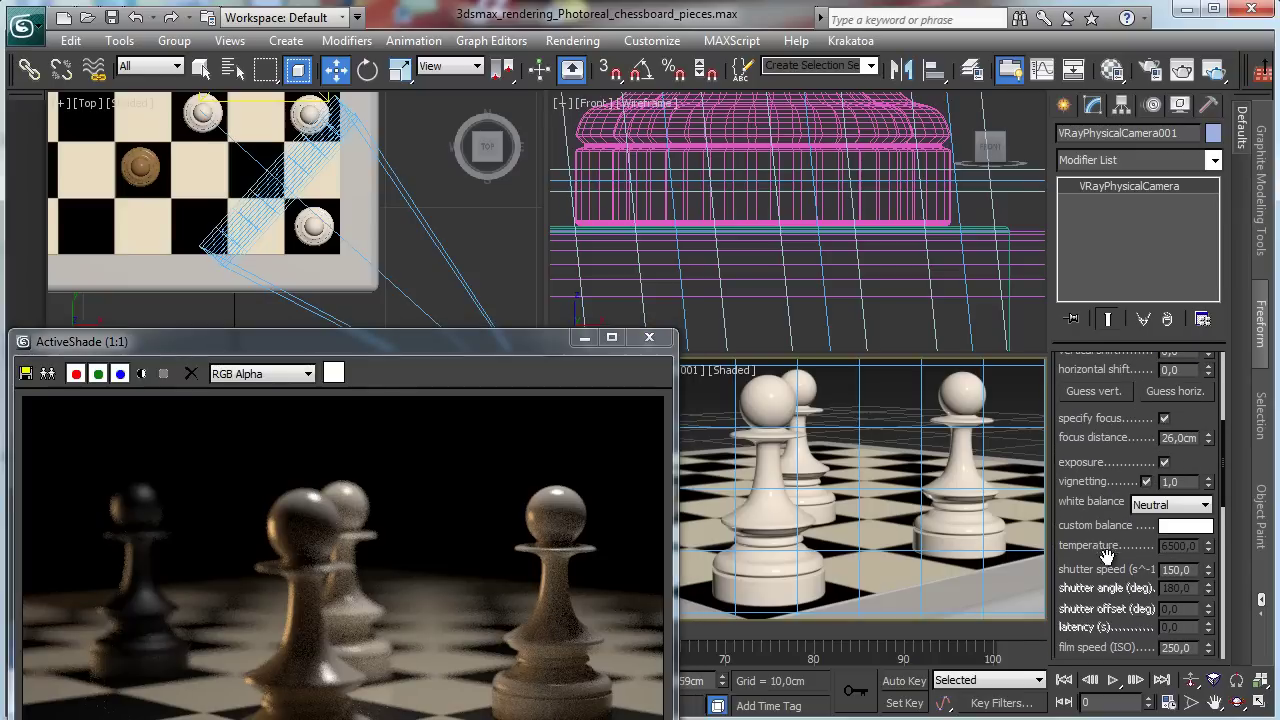
pyautogui.scroll(1, 1105, 552)
pyautogui.moveTo(1208, 452); pyautogui.dragTo(1213, 467)
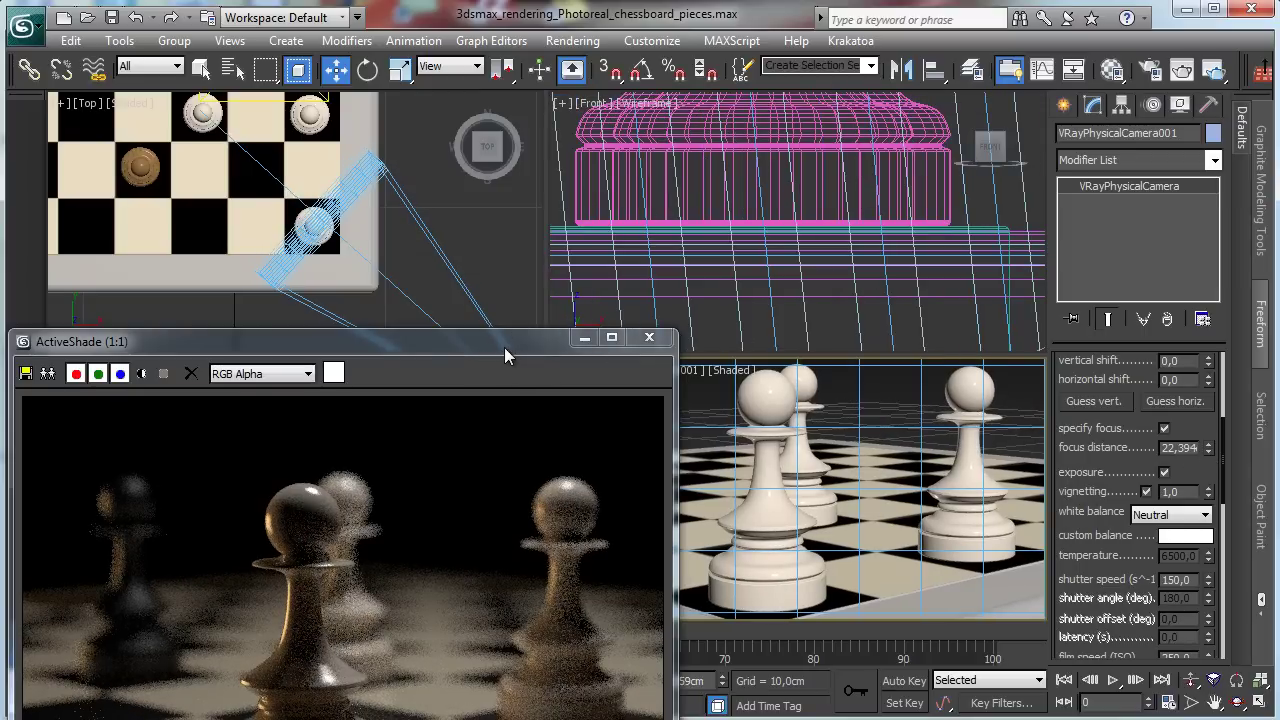
pyautogui.moveTo(504, 347); pyautogui.dragTo(522, 144)
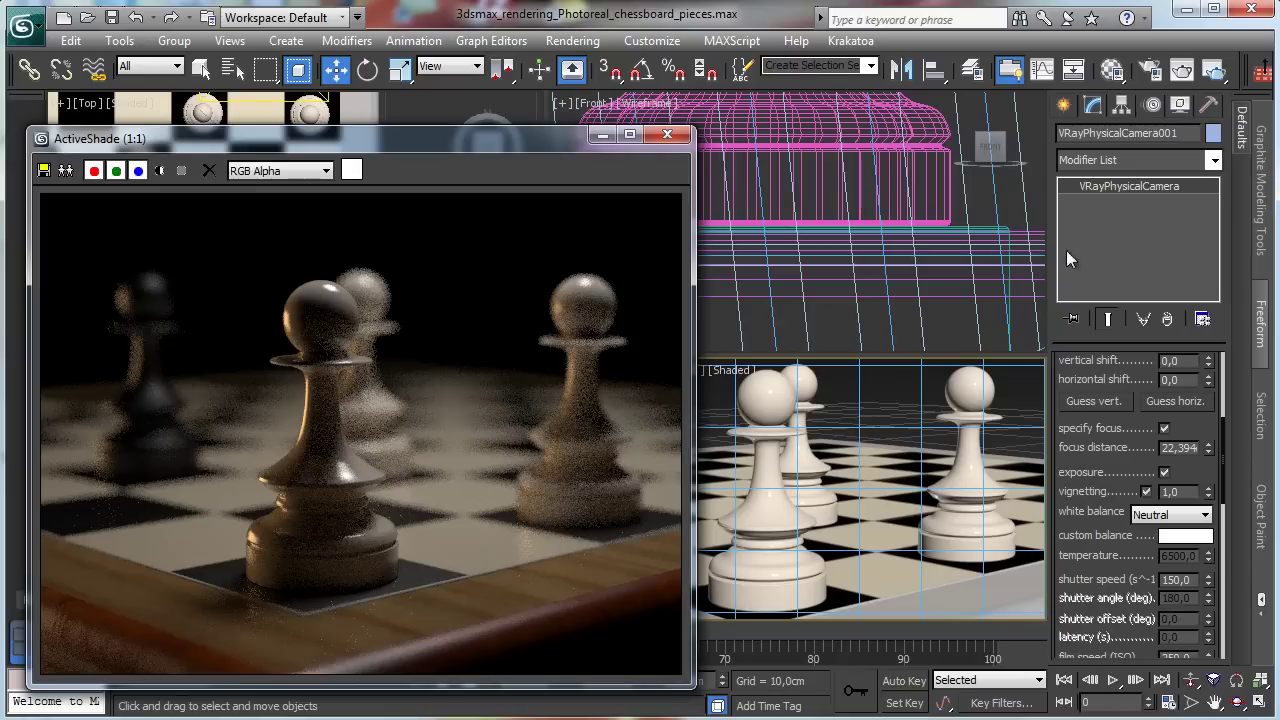
# Turn on blades in the camera's Bokeh effects with a value of 5 and inspect the ActiveShade preview
pyautogui.scroll(-2, 1210, 414)
pyautogui.scroll(-10, 1210, 414)
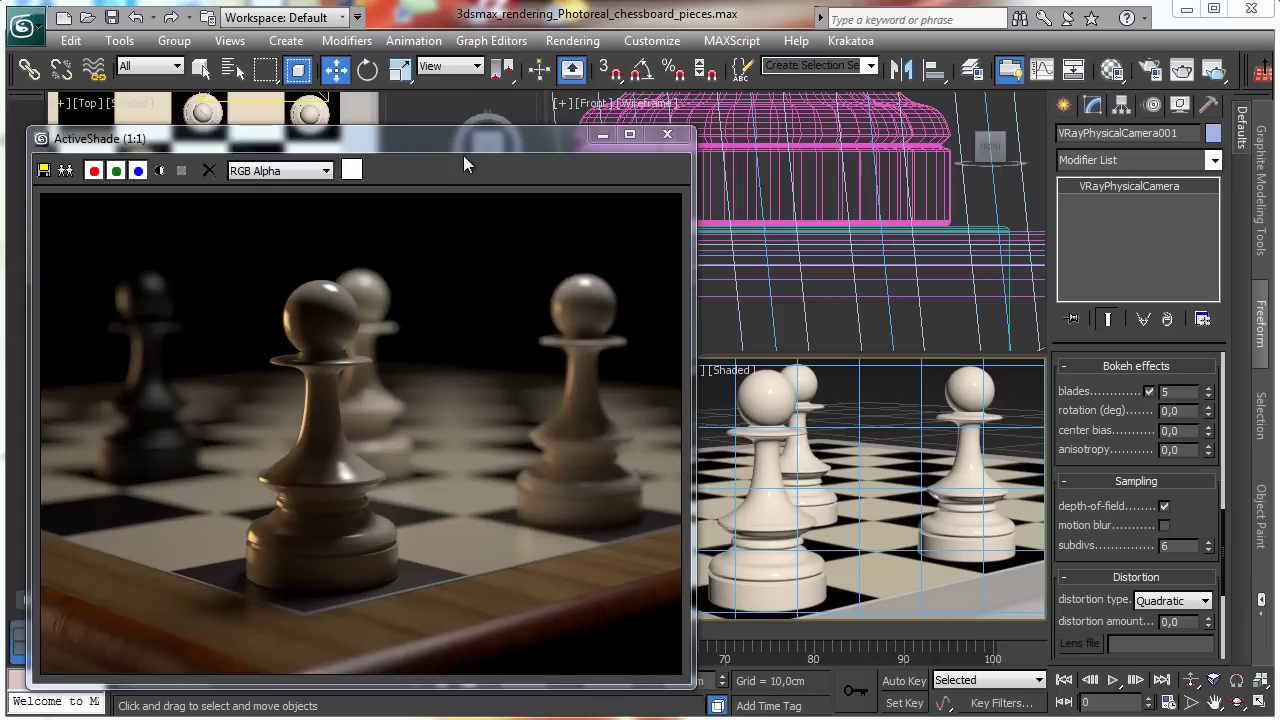
pyautogui.moveTo(462, 144); pyautogui.dragTo(476, 112)
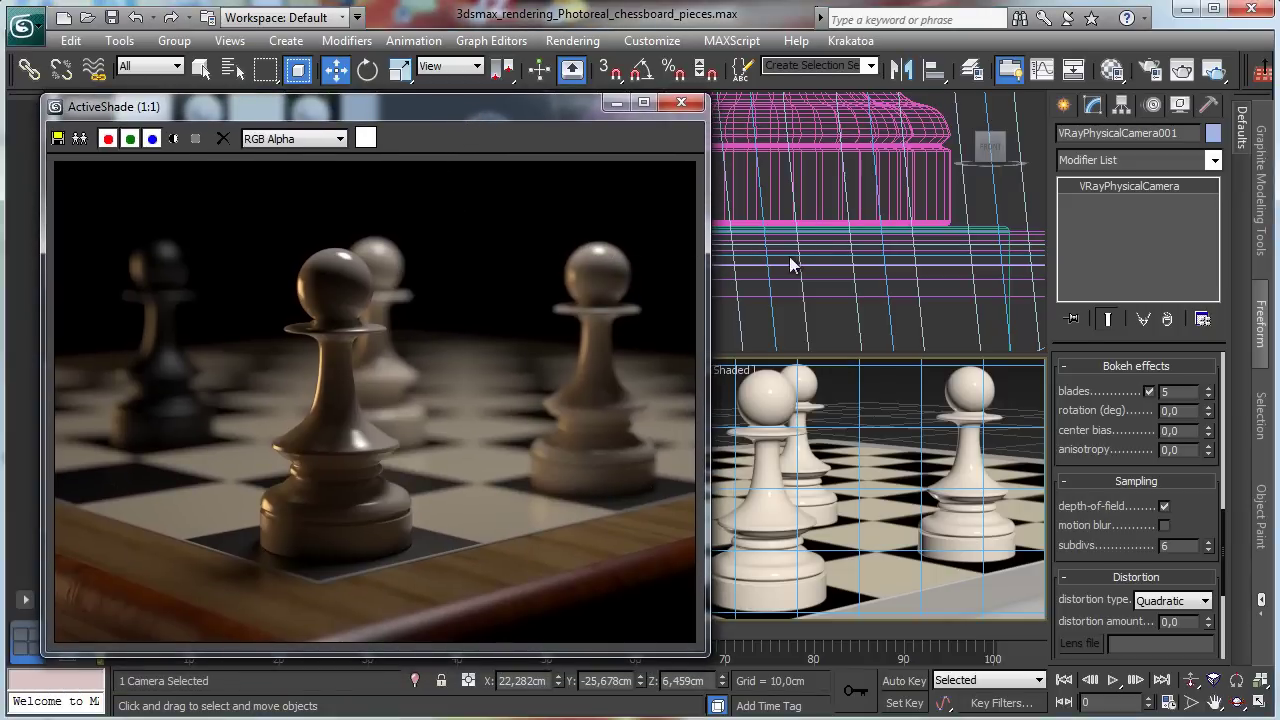